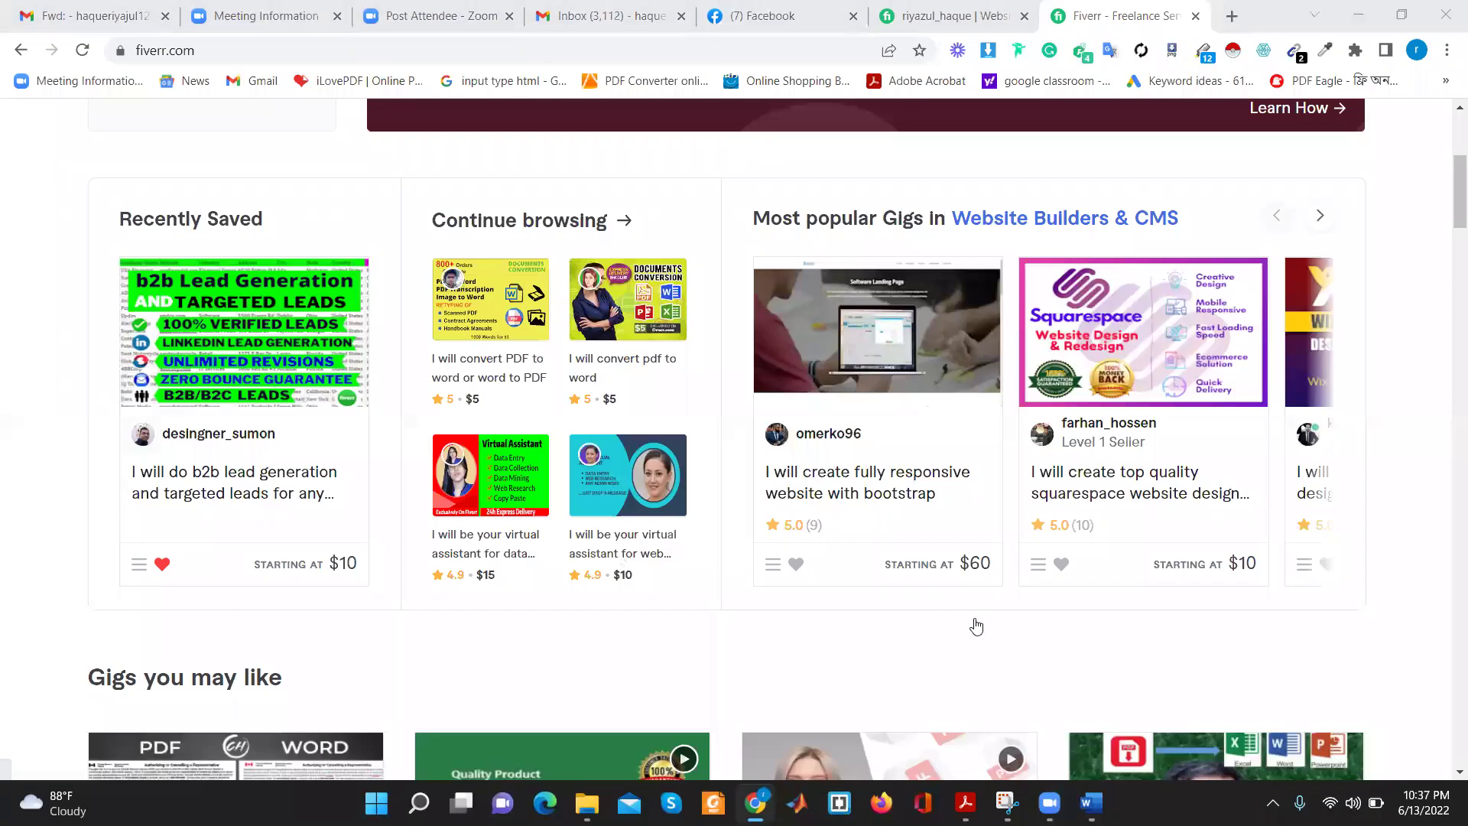
In a new tab, load Fiverr's 'skip tracing' search results, showing 2,763 services
{"action": "scroll", "coordinate": [652, 416], "scroll_direction": "up", "scroll_amount": 5}
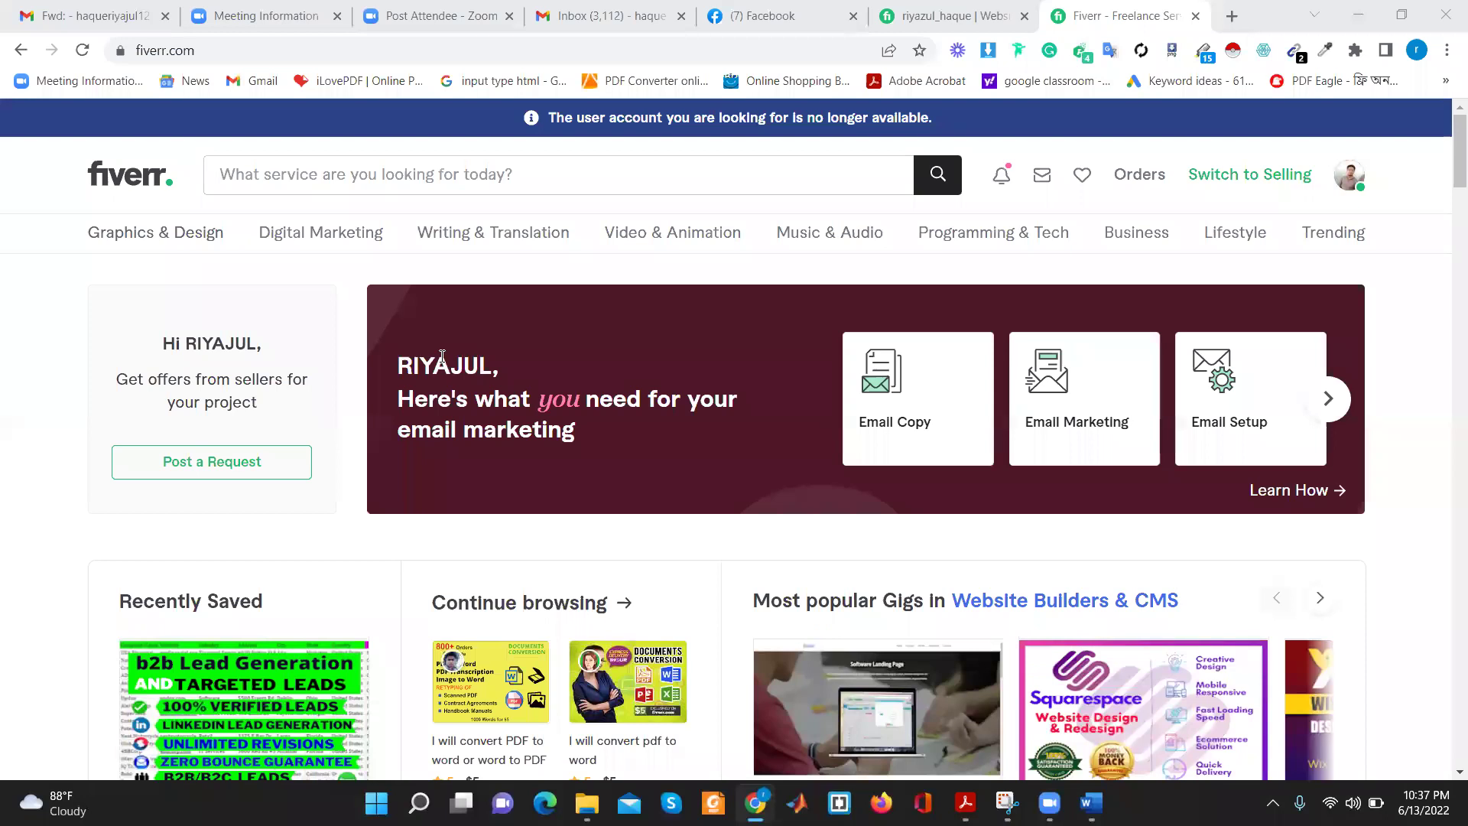
{"action": "scroll", "coordinate": [507, 437], "scroll_direction": "down", "scroll_amount": 6}
{"action": "scroll", "coordinate": [507, 438], "scroll_direction": "down", "scroll_amount": 5}
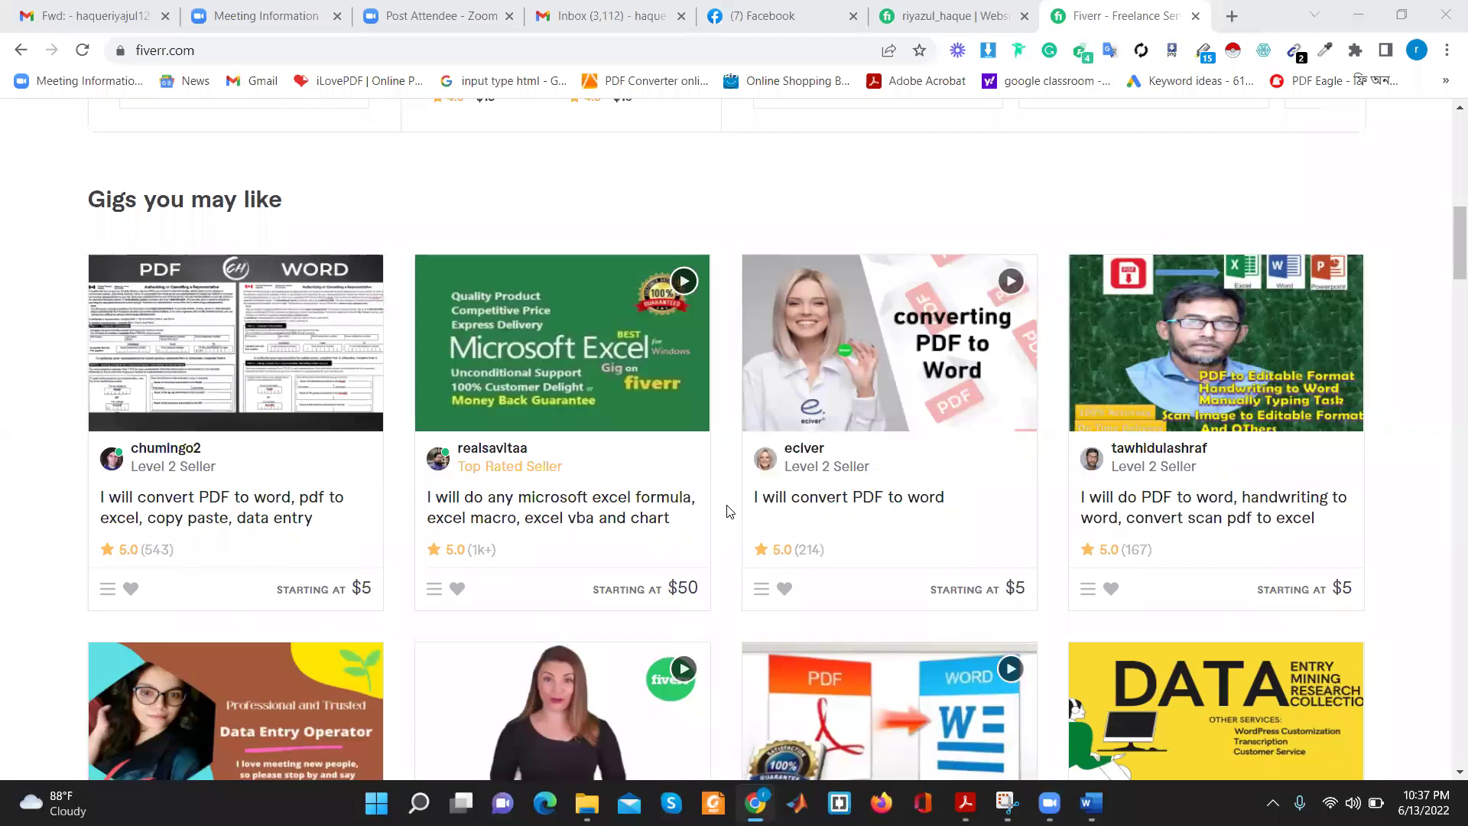
{"action": "scroll", "coordinate": [729, 512], "scroll_direction": "down", "scroll_amount": 2}
{"action": "scroll", "coordinate": [729, 512], "scroll_direction": "down", "scroll_amount": 5}
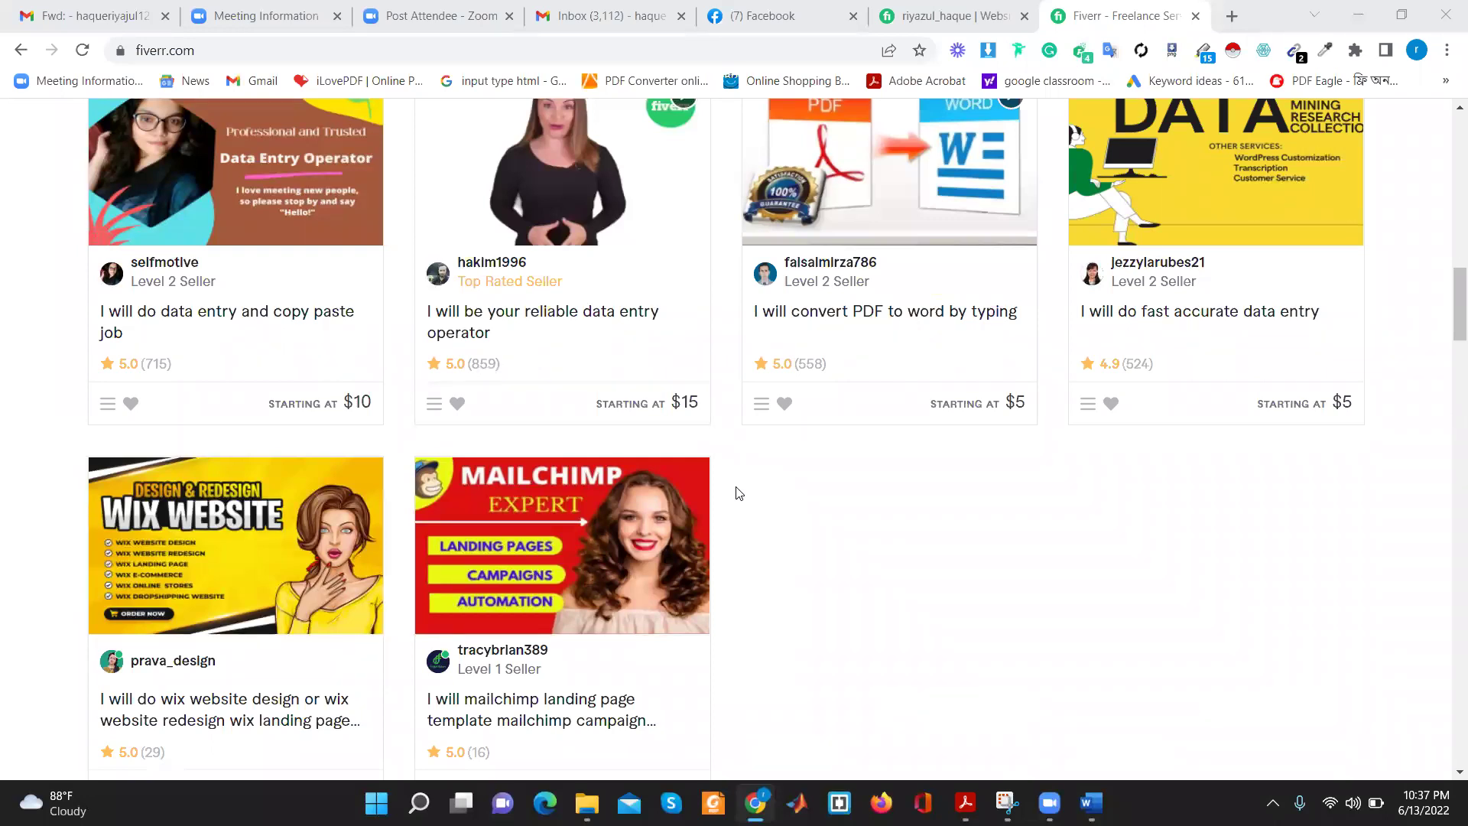
{"action": "scroll", "coordinate": [738, 494], "scroll_direction": "up", "scroll_amount": 5}
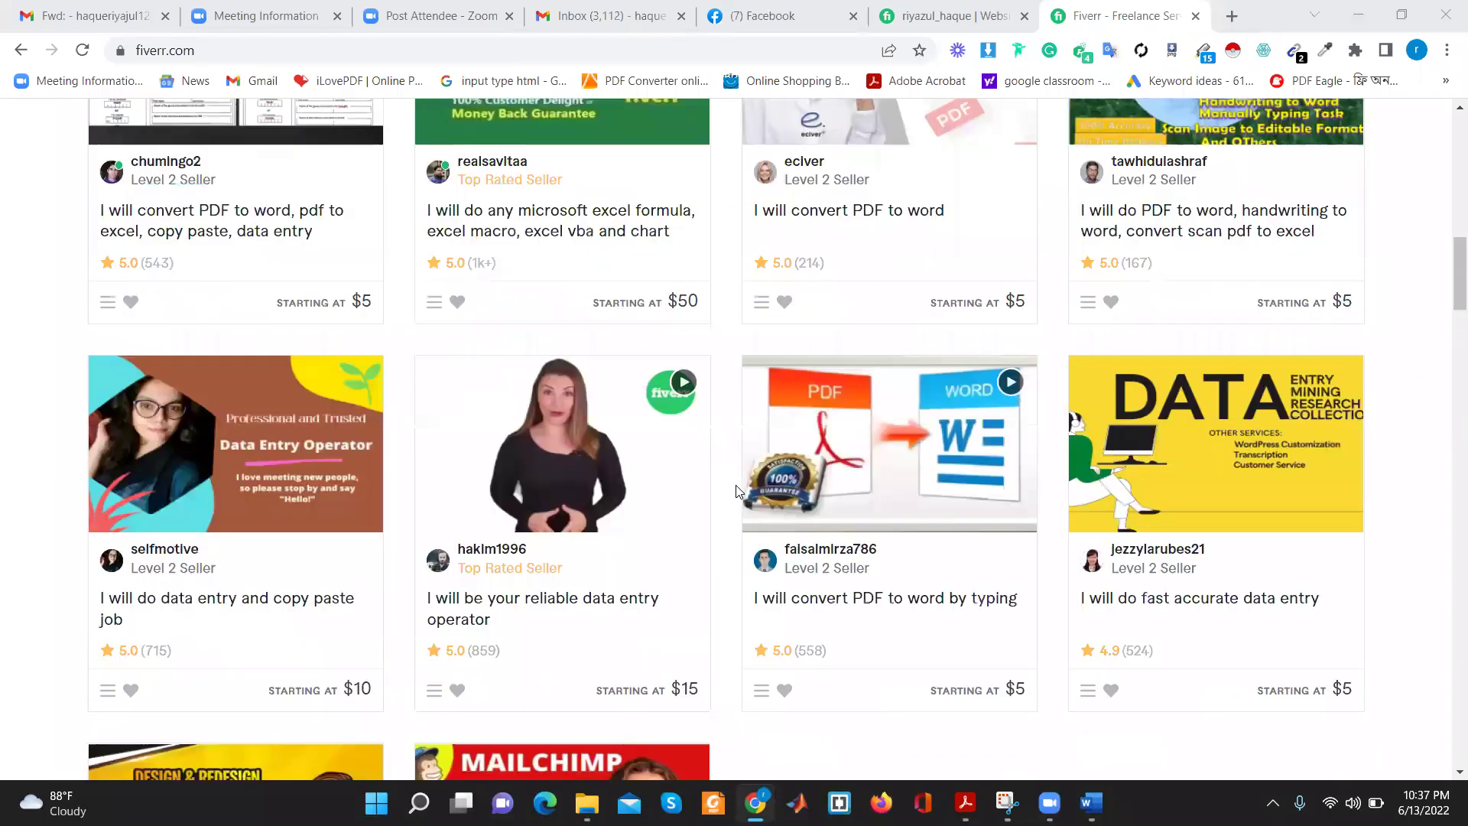
{"action": "scroll", "coordinate": [738, 492], "scroll_direction": "up", "scroll_amount": 3}
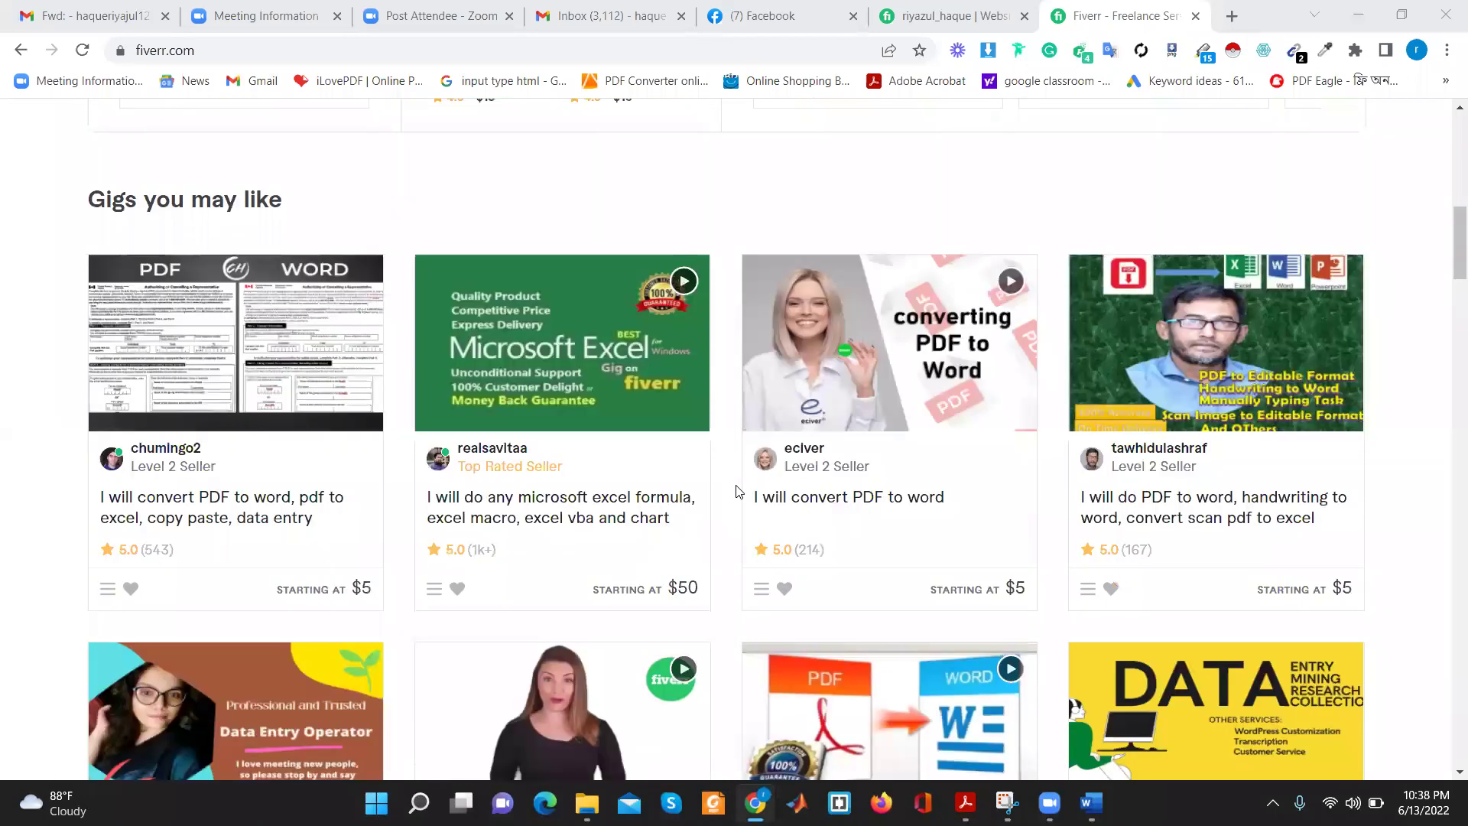
{"action": "scroll", "coordinate": [738, 491], "scroll_direction": "up", "scroll_amount": 4}
{"action": "scroll", "coordinate": [738, 492], "scroll_direction": "up", "scroll_amount": 5}
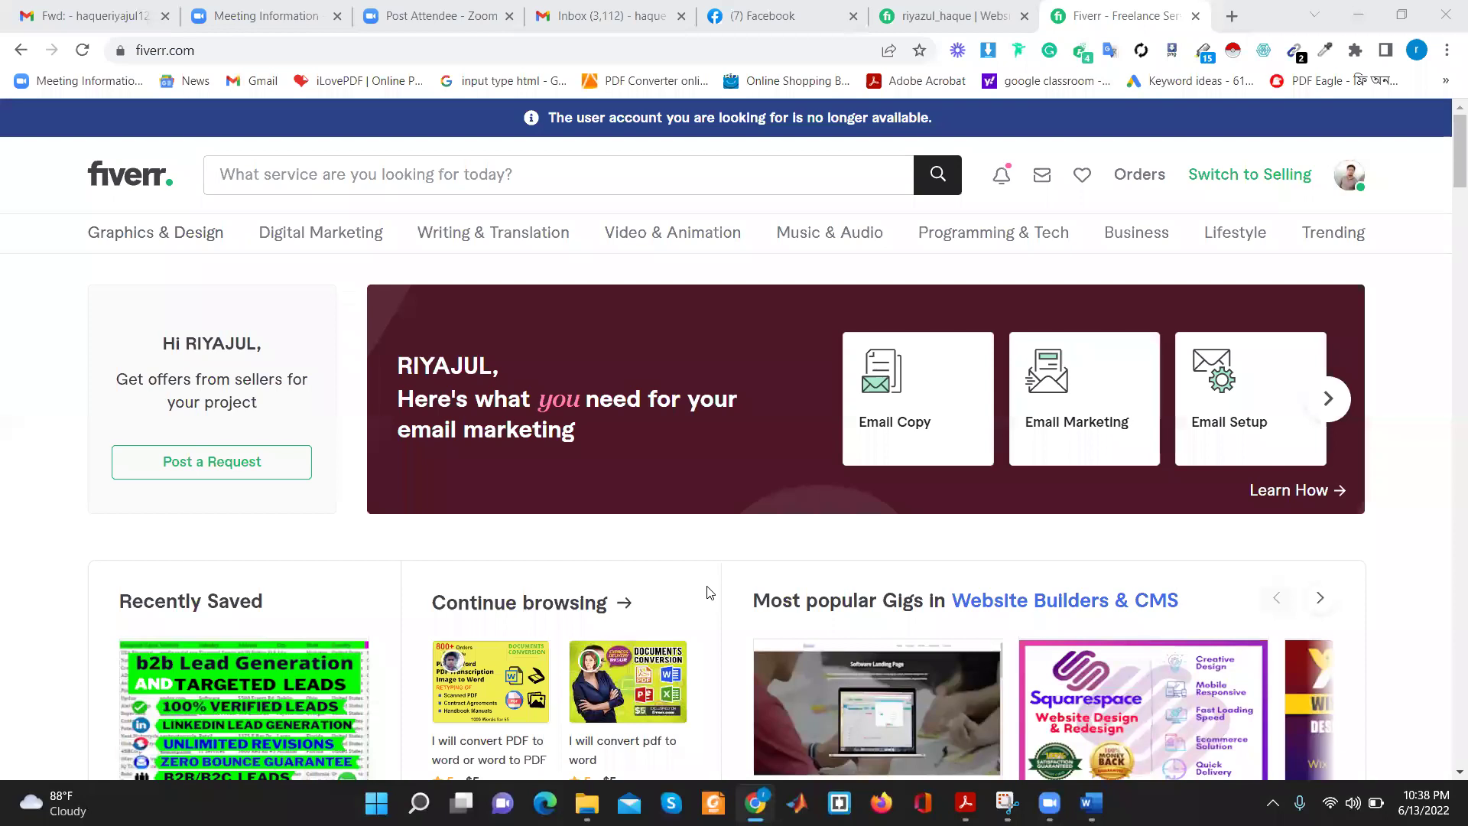
{"action": "left_click", "coordinate": [1231, 16]}
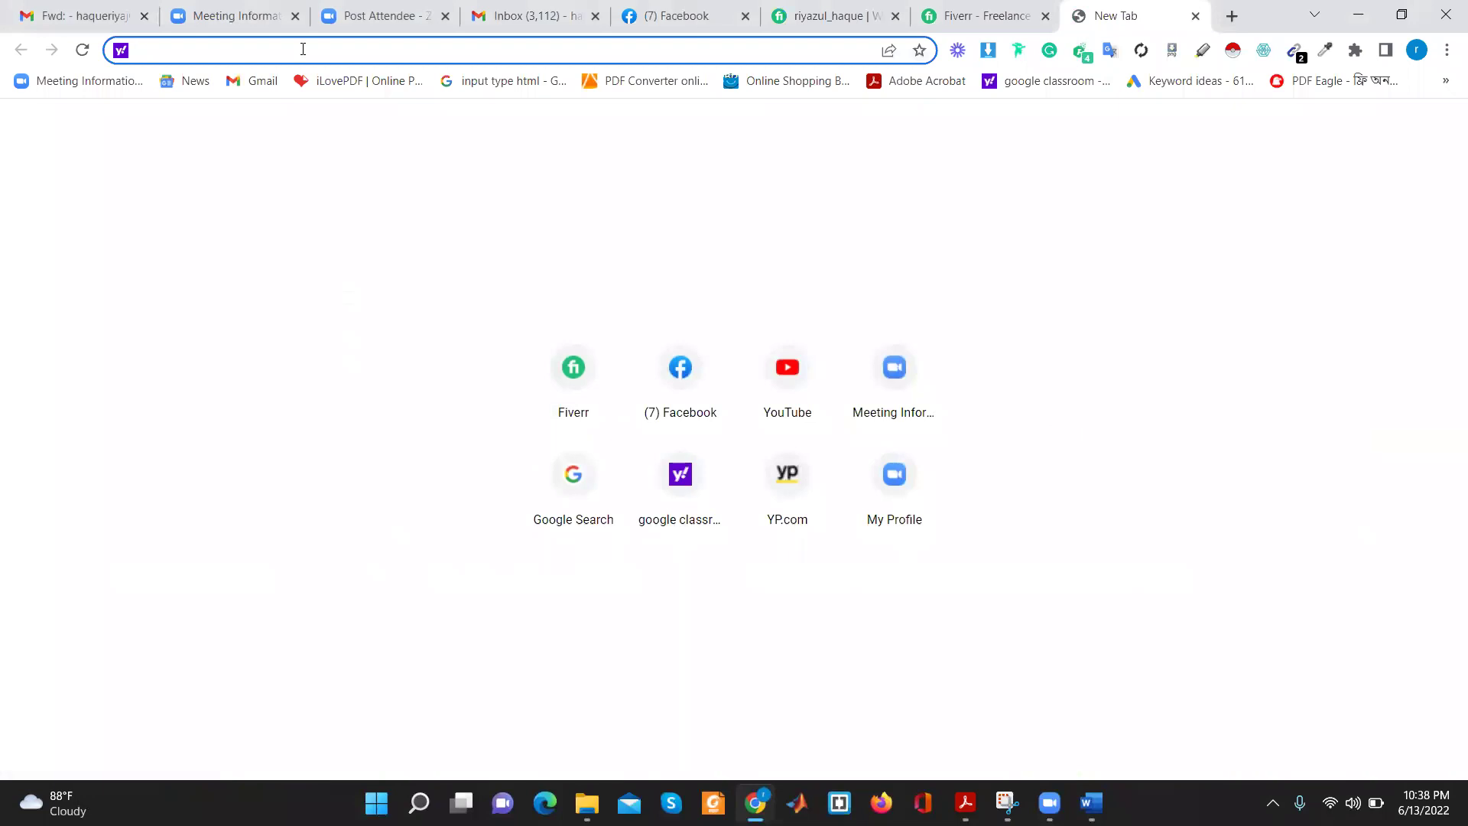
{"action": "type", "text": "five"}
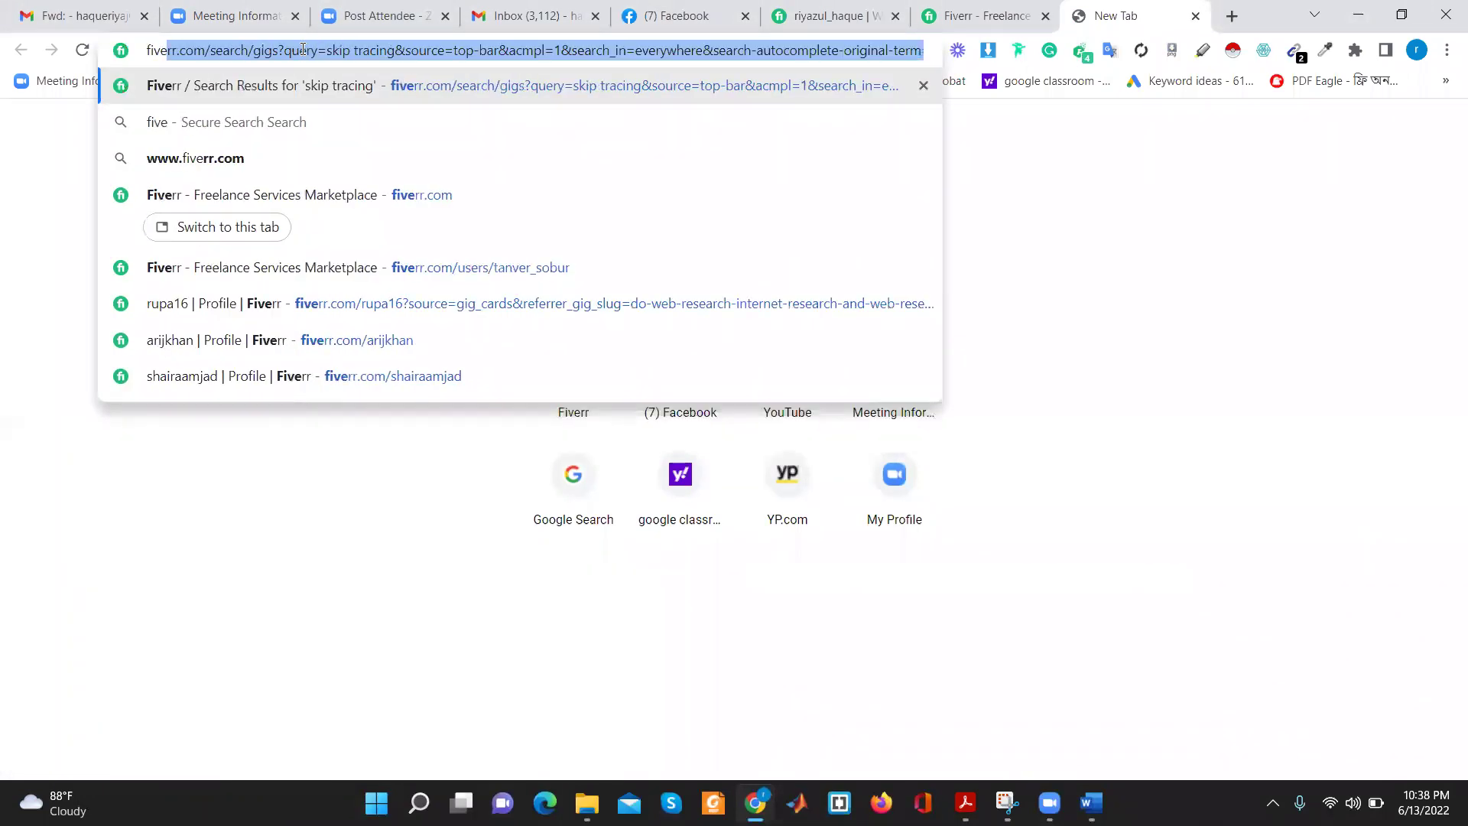
{"action": "type", "text": "rr"}
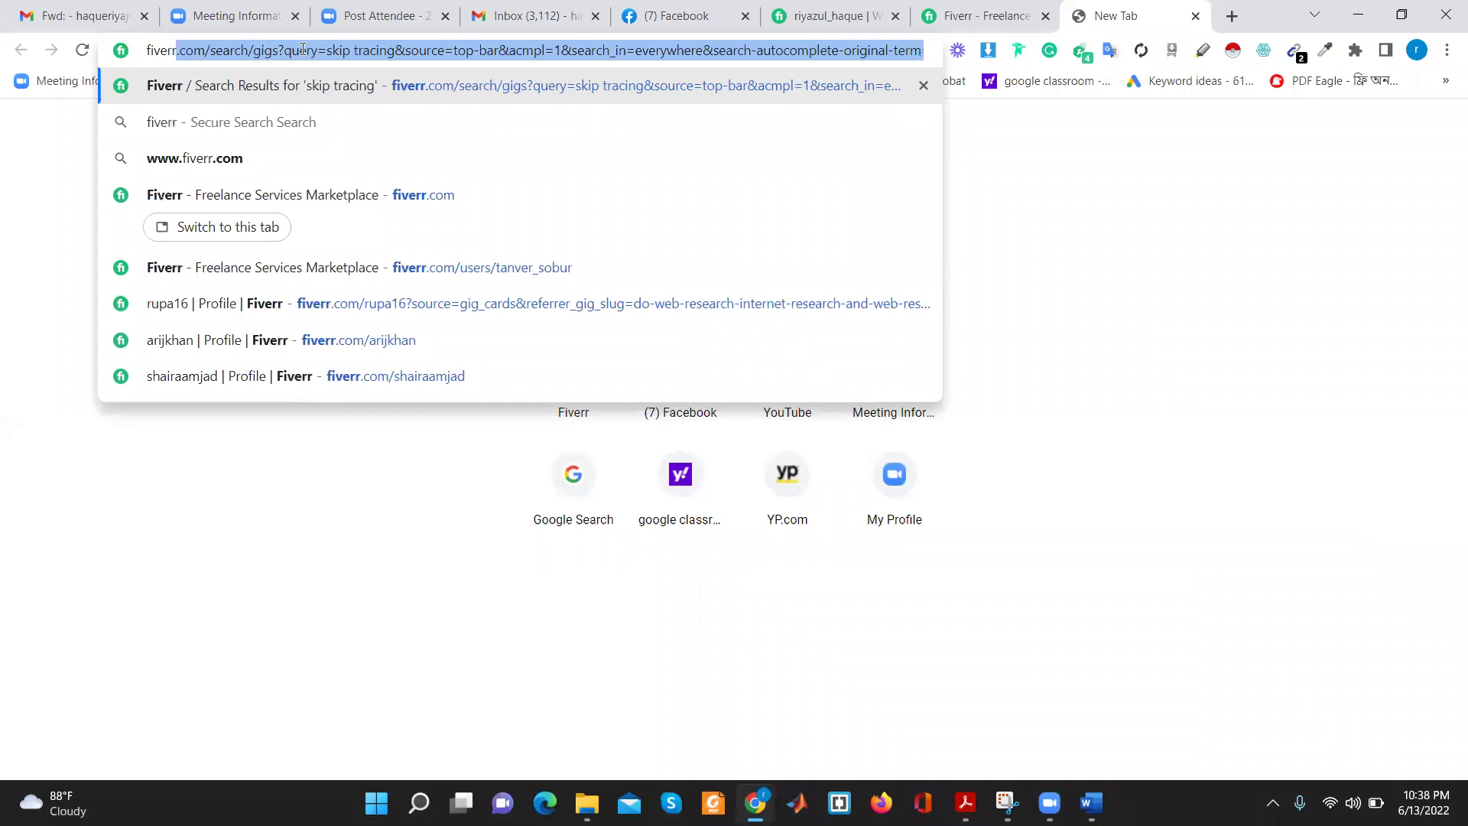
{"action": "key", "text": "Return"}
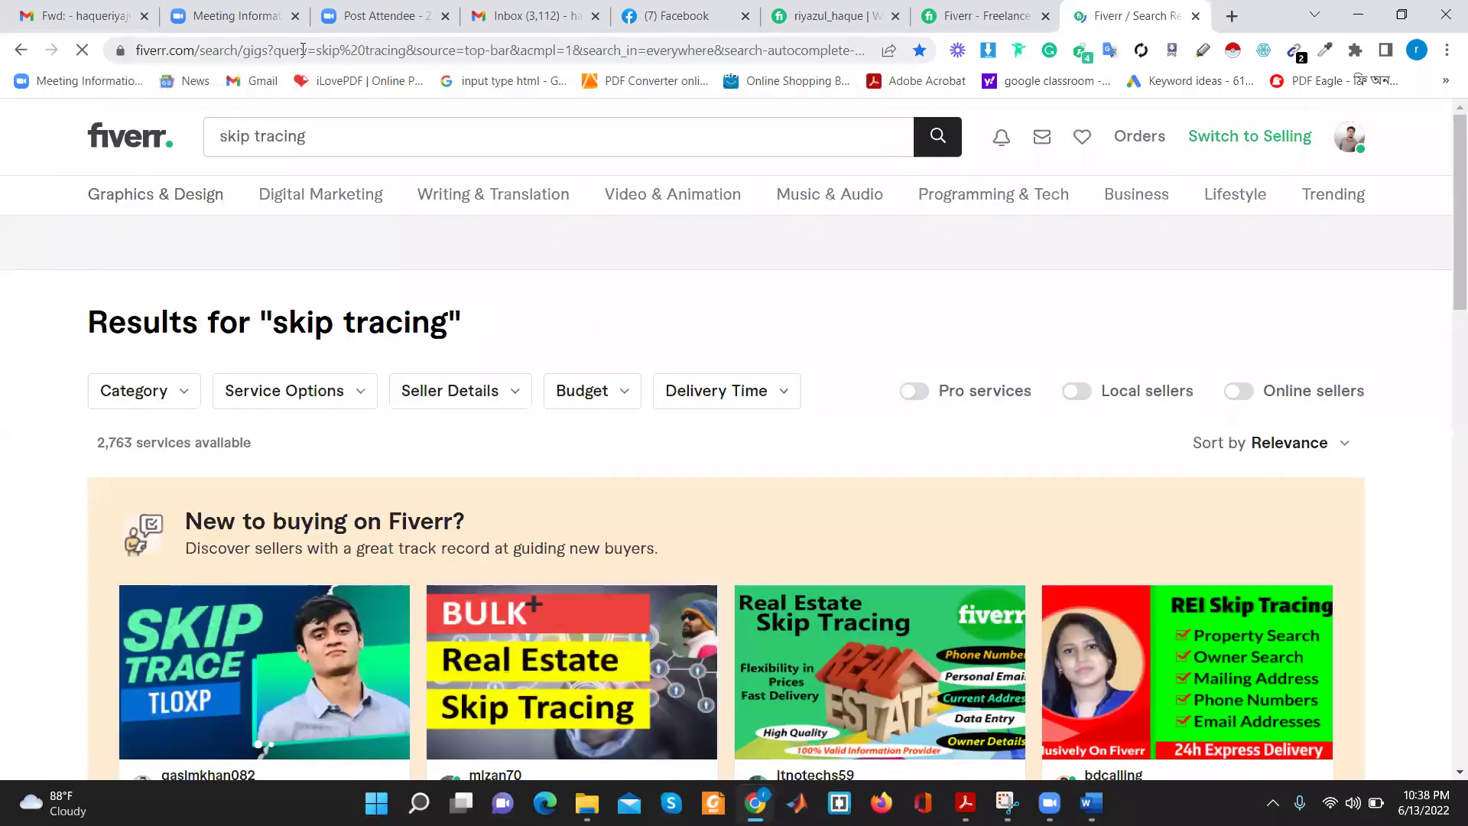
Clear the 'skip tracing' text from the gig search field and dismiss its suggestions
{"action": "left_click", "coordinate": [455, 143]}
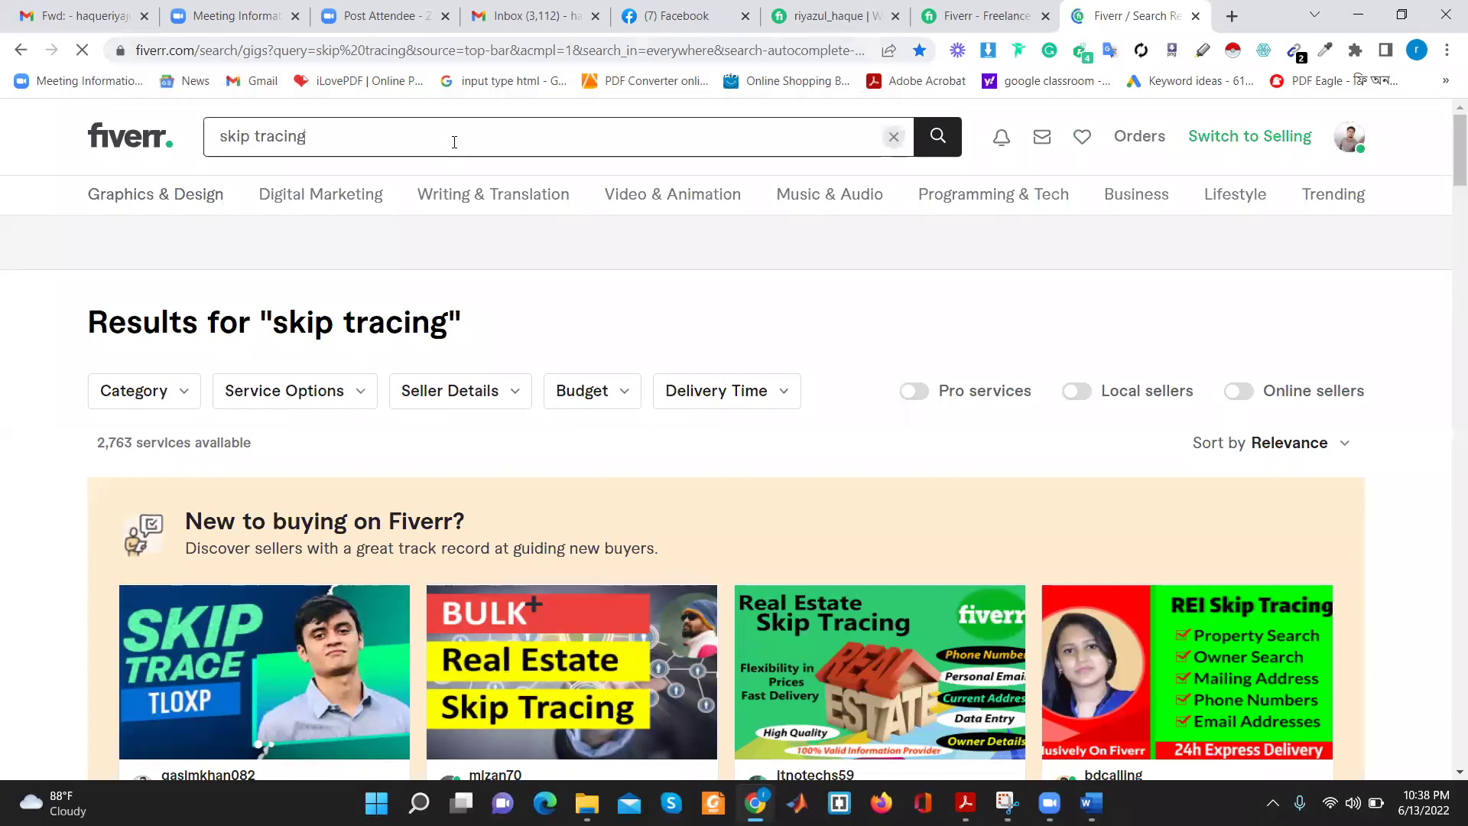
{"action": "key", "text": "BackSpace"}
{"action": "key", "text": "BackSpace"}
{"action": "key", "text": "BackSpace"}
{"action": "key", "text": "BackSpace"}
{"action": "key", "text": "BackSpace"}
{"action": "key", "text": "BackSpace"}
{"action": "key", "text": "BackSpace"}
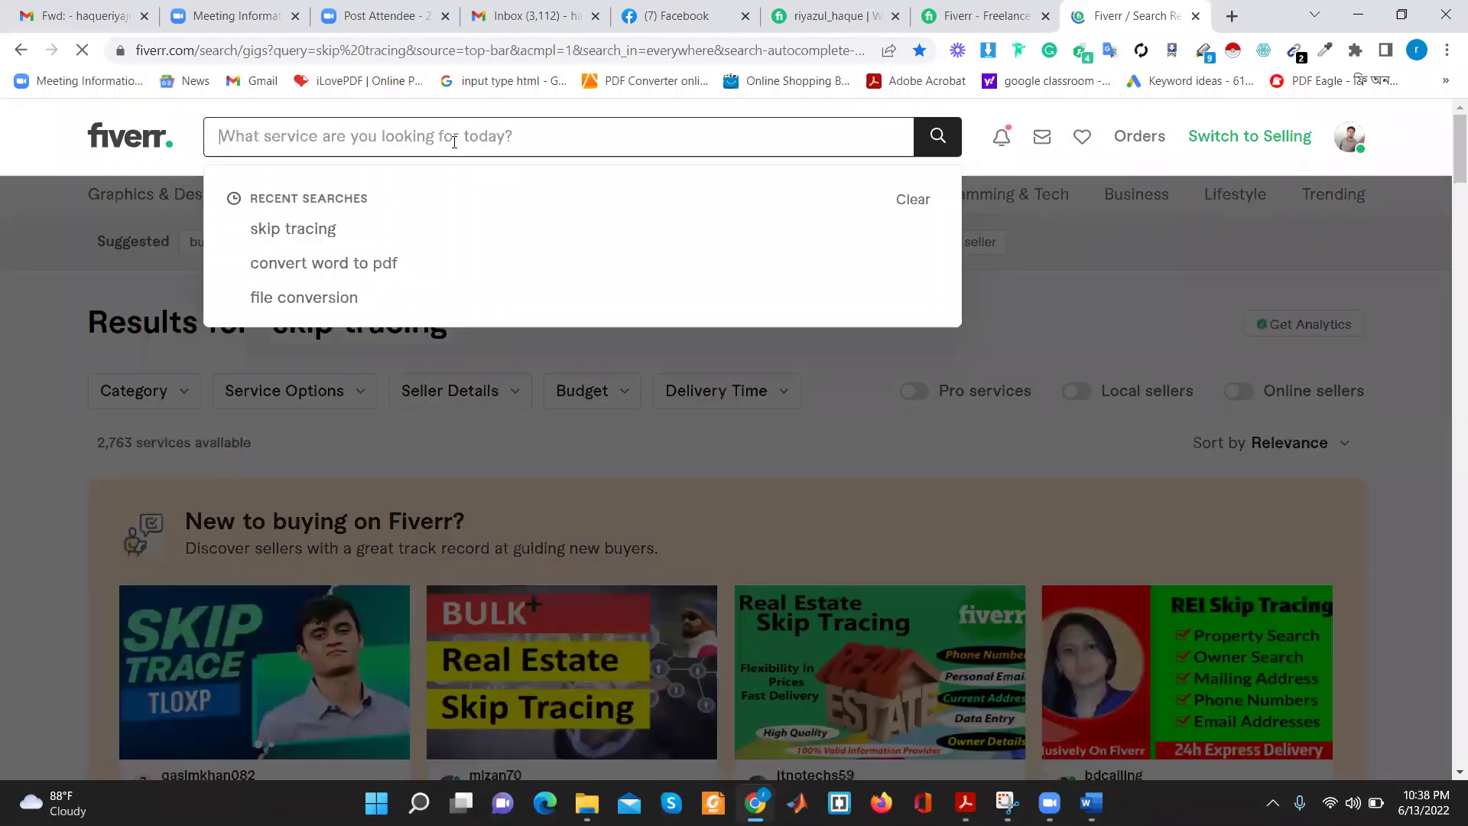
{"action": "left_click", "coordinate": [1083, 239]}
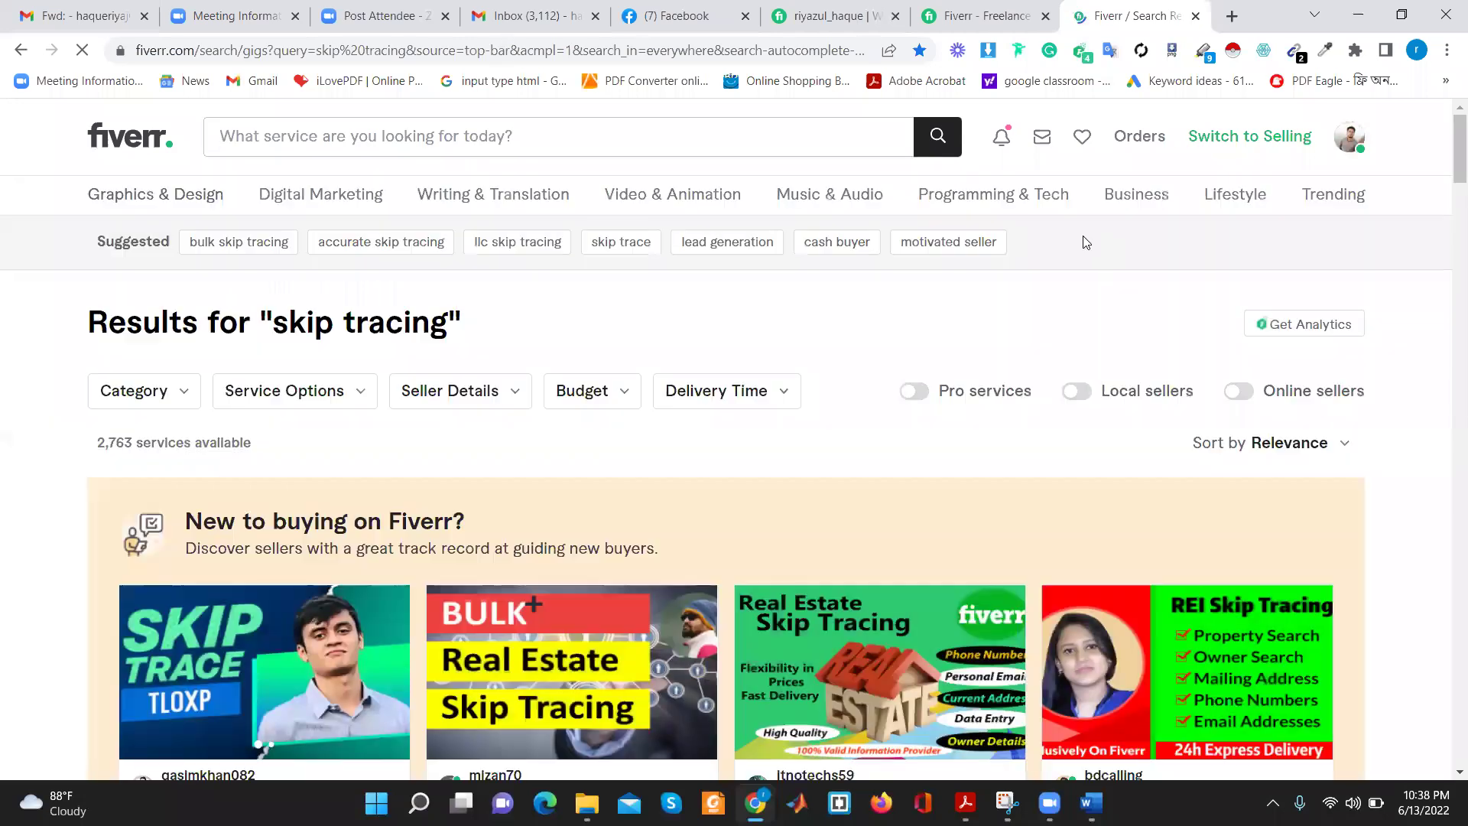
{"action": "left_click", "coordinate": [594, 143]}
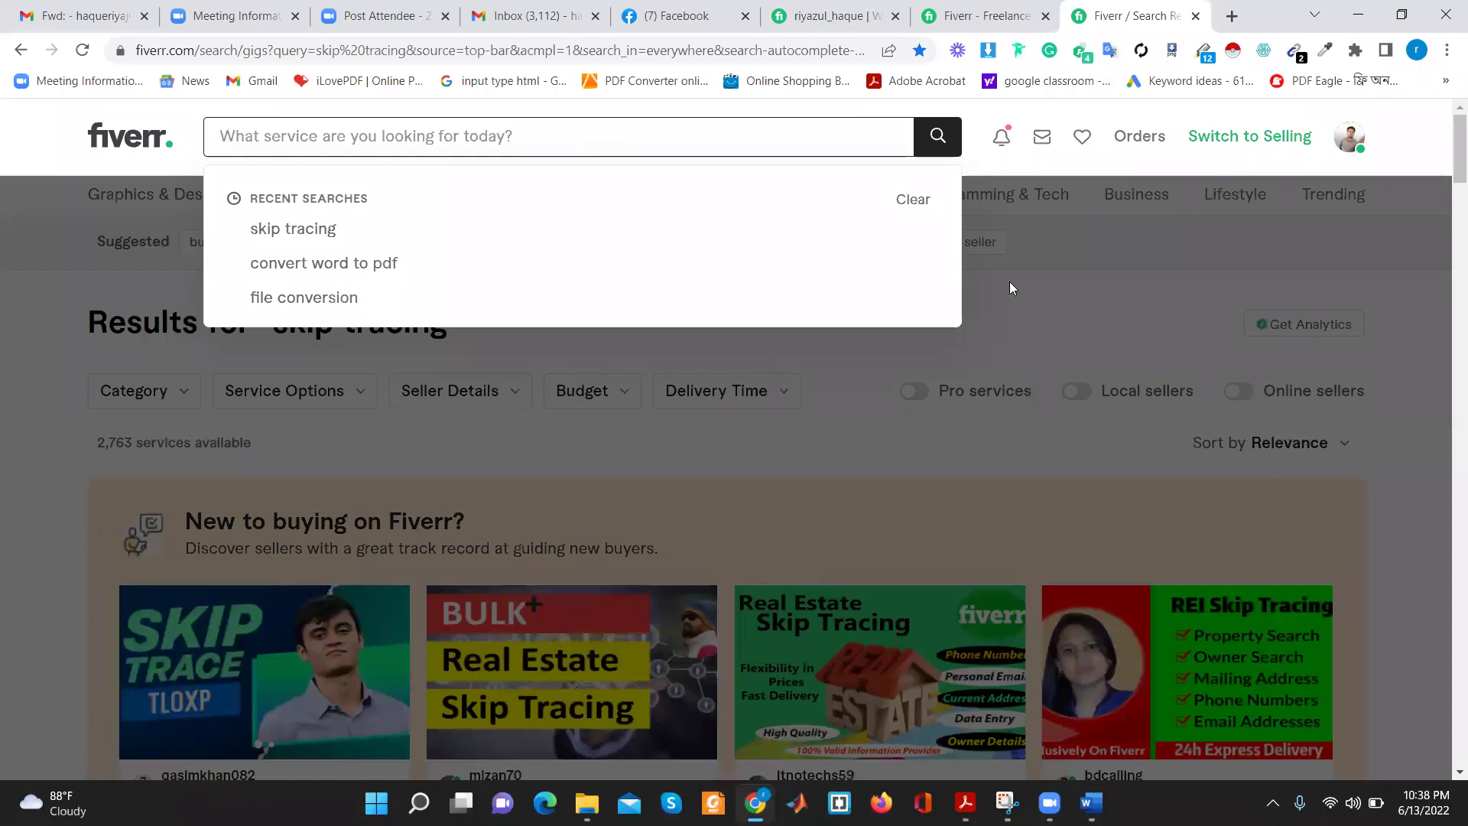
{"action": "left_click", "coordinate": [1040, 284]}
{"action": "scroll", "coordinate": [682, 339], "scroll_direction": "down", "scroll_amount": 4}
{"action": "scroll", "coordinate": [556, 325], "scroll_direction": "down", "scroll_amount": 2}
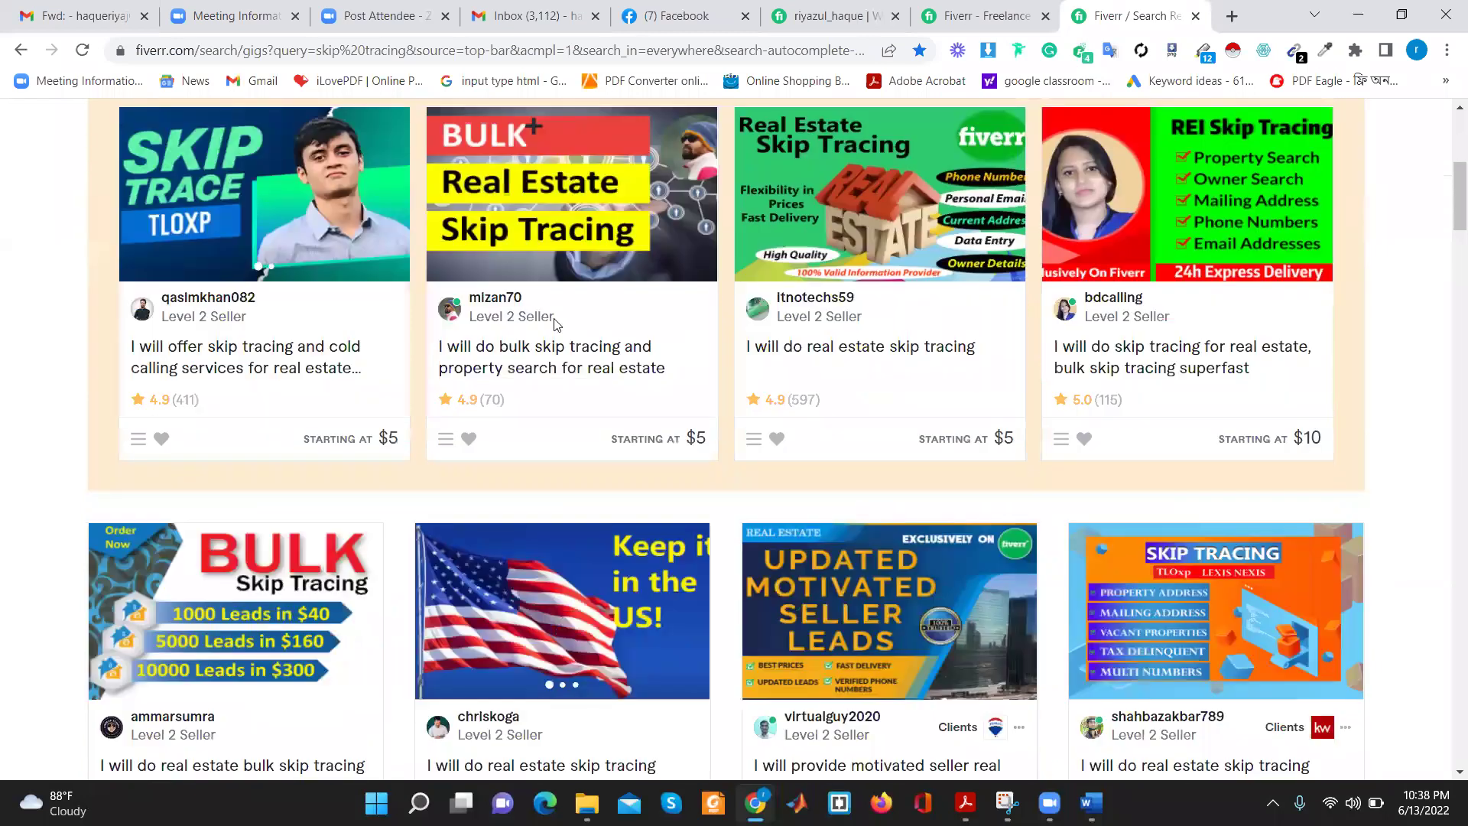
{"action": "scroll", "coordinate": [750, 359], "scroll_direction": "up", "scroll_amount": 2}
{"action": "scroll", "coordinate": [489, 459], "scroll_direction": "down", "scroll_amount": 2}
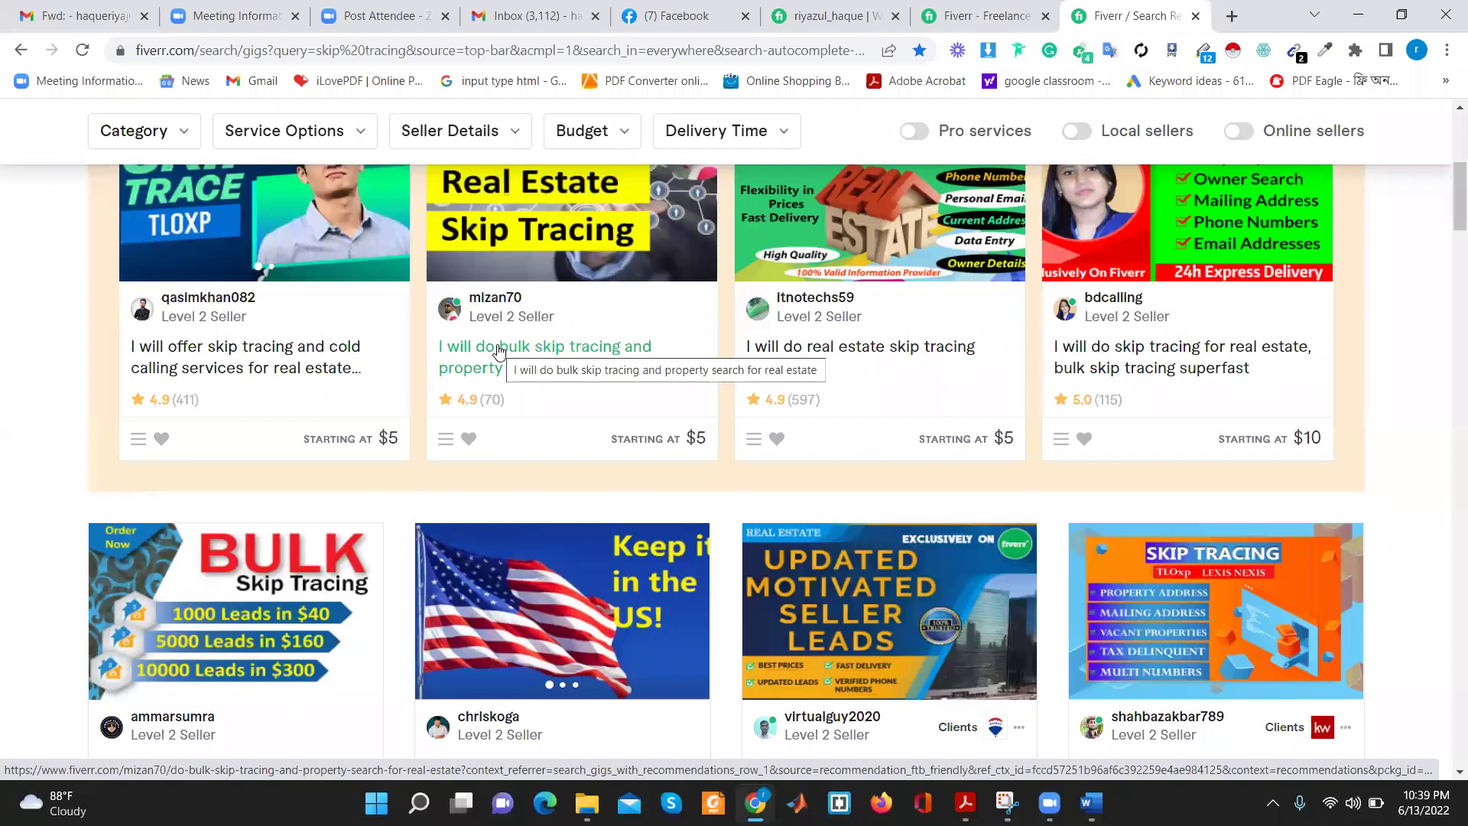
{"action": "scroll", "coordinate": [504, 375], "scroll_direction": "up", "scroll_amount": 4}
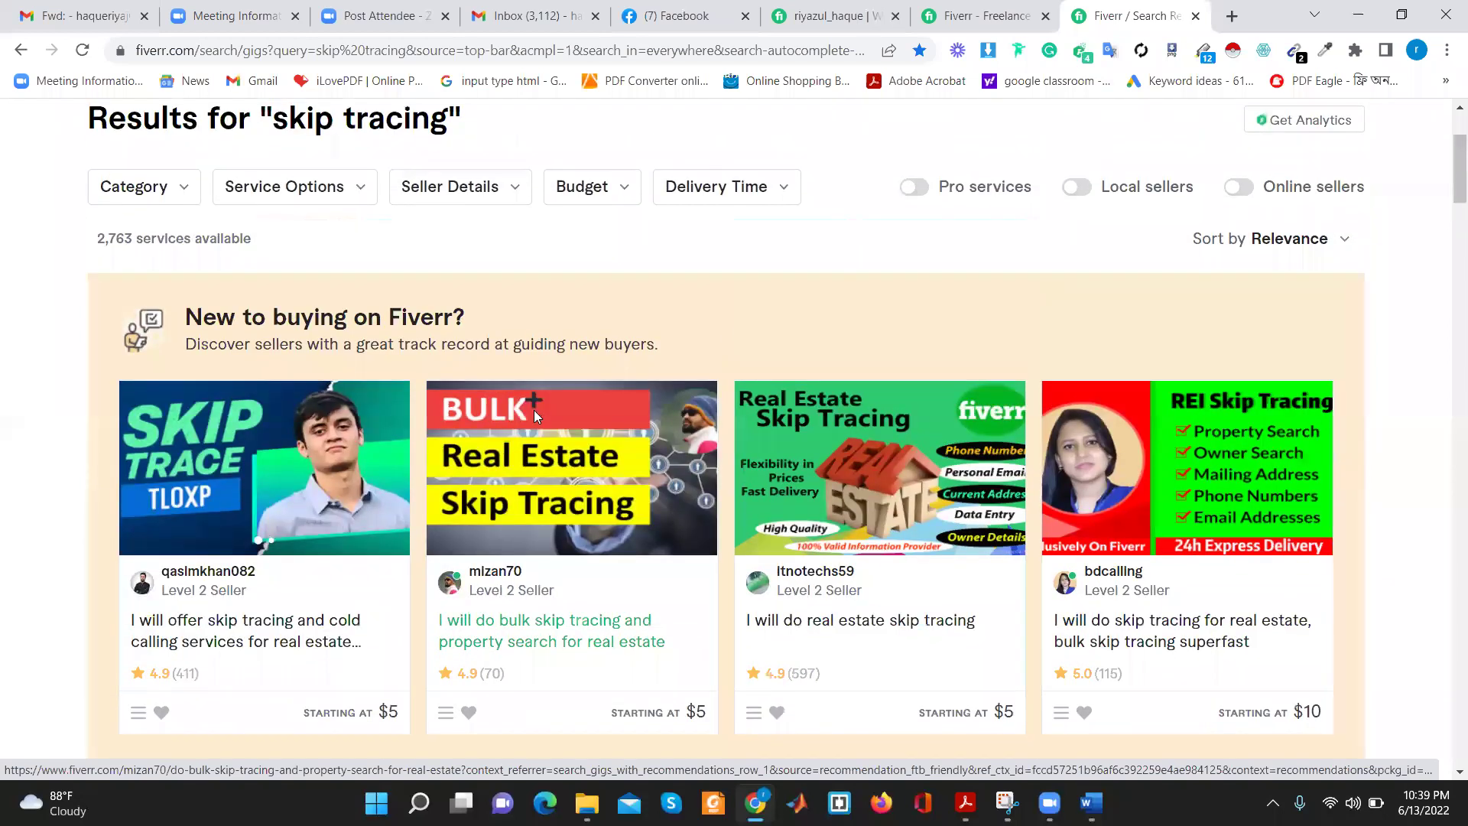
{"action": "scroll", "coordinate": [726, 381], "scroll_direction": "down", "scroll_amount": 4}
{"action": "scroll", "coordinate": [688, 394], "scroll_direction": "up", "scroll_amount": 4}
{"action": "scroll", "coordinate": [671, 405], "scroll_direction": "down", "scroll_amount": 4}
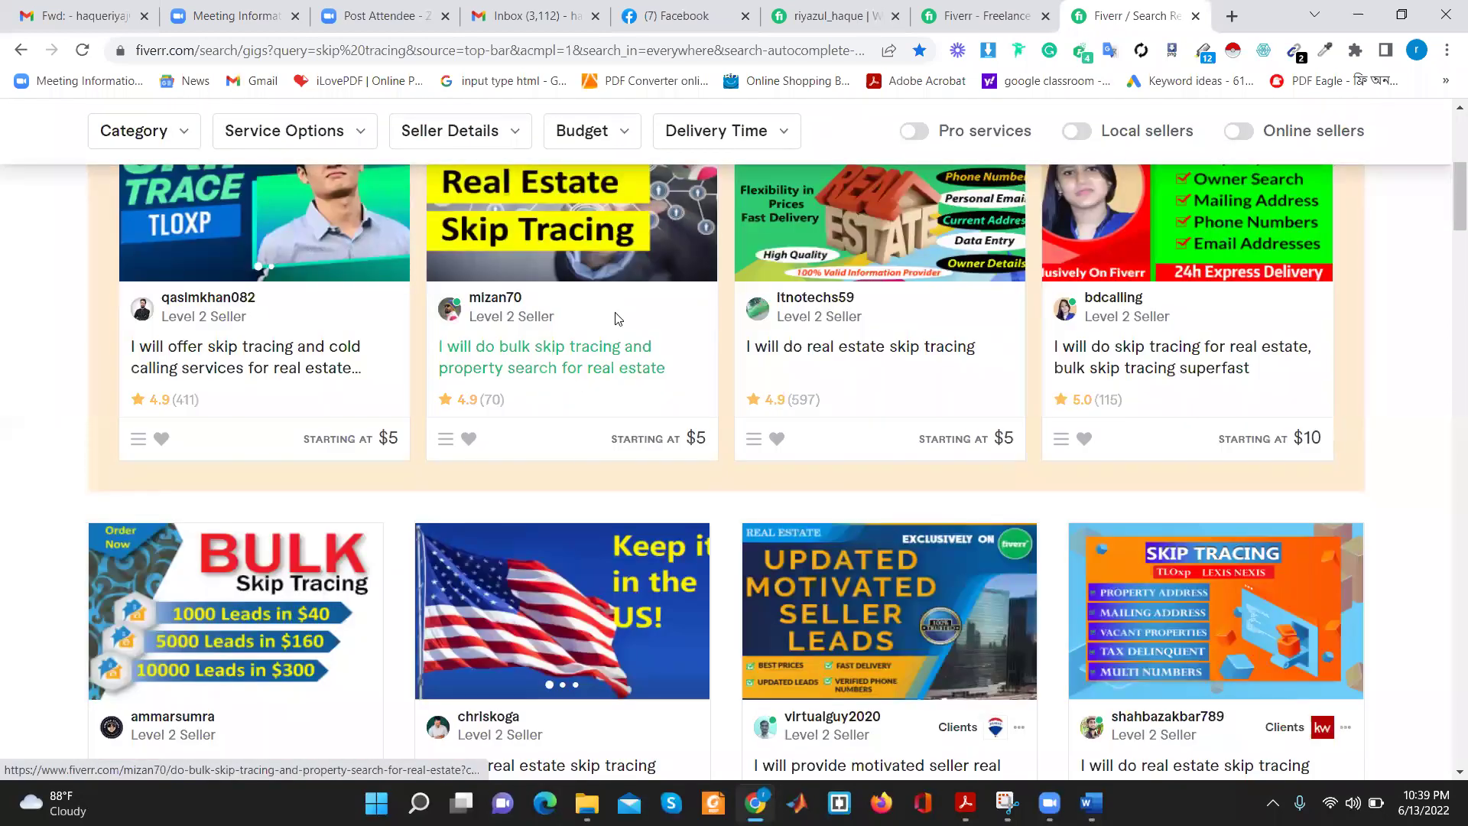
{"action": "scroll", "coordinate": [713, 441], "scroll_direction": "down", "scroll_amount": 4}
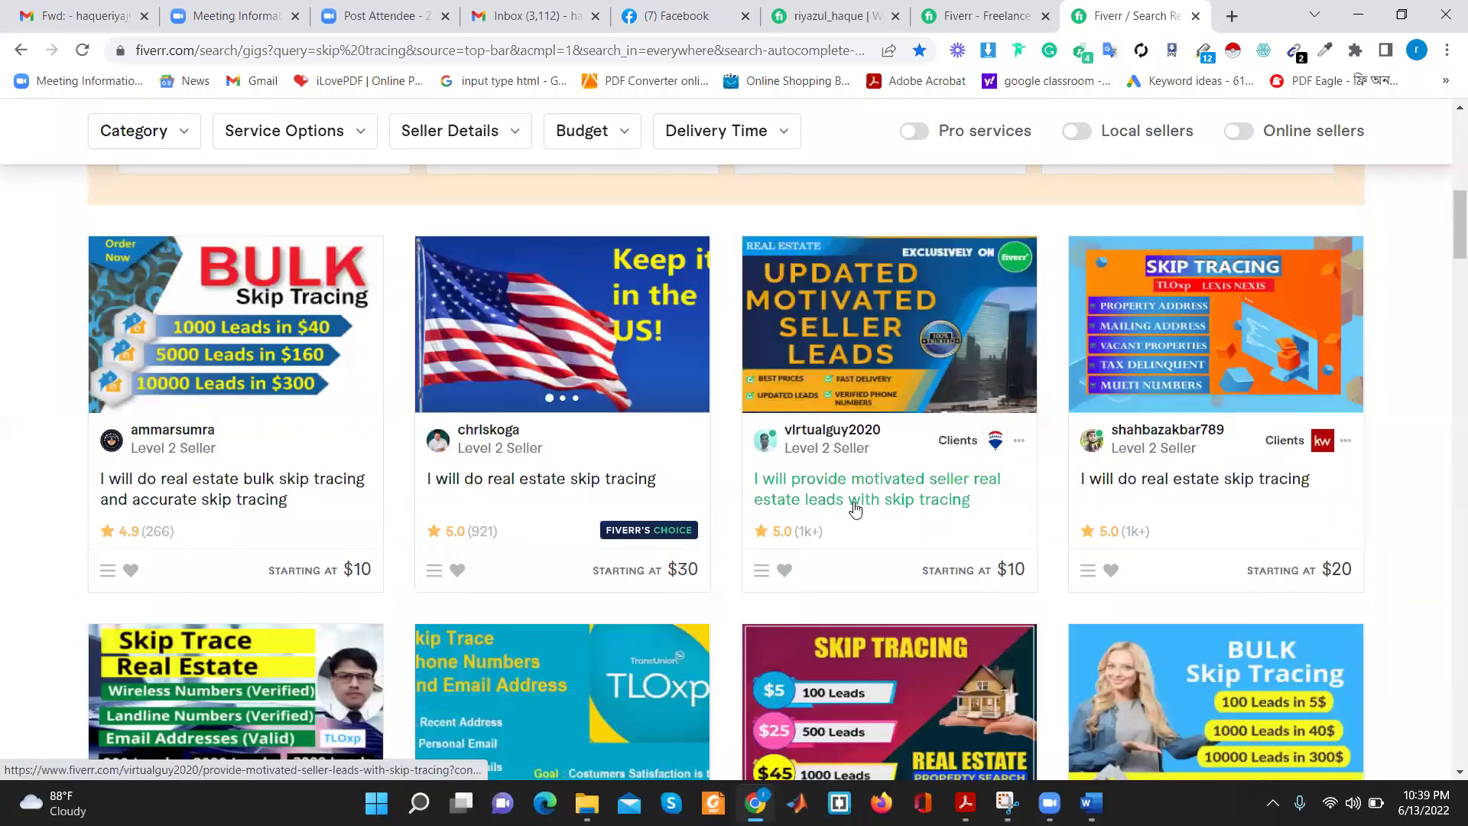
{"action": "scroll", "coordinate": [849, 500], "scroll_direction": "up", "scroll_amount": 5}
{"action": "scroll", "coordinate": [330, 252], "scroll_direction": "up", "scroll_amount": 1}
{"action": "mouse_move", "coordinate": [264, 385]}
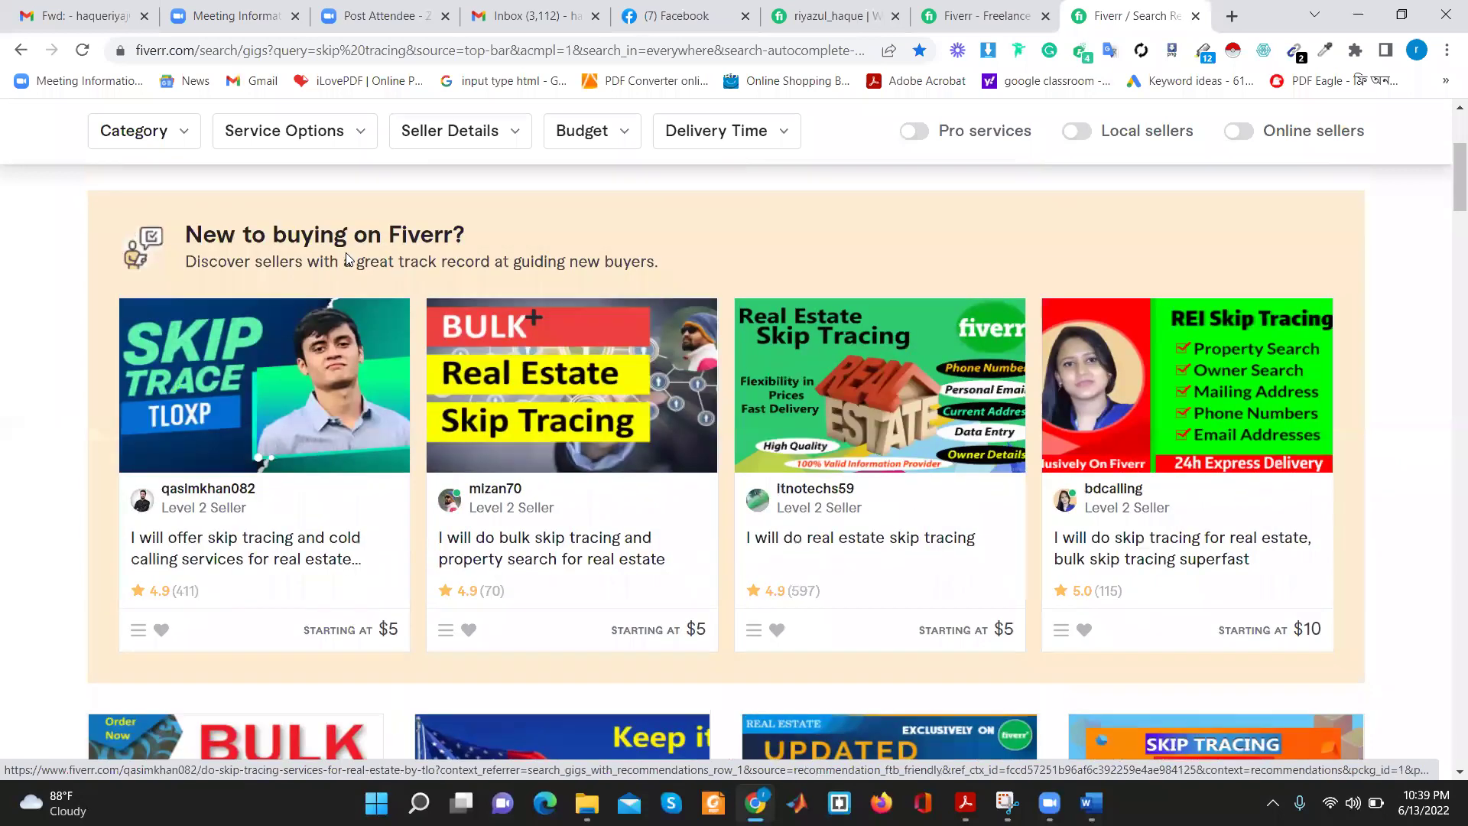
{"action": "scroll", "coordinate": [348, 259], "scroll_direction": "up", "scroll_amount": 3}
Focus the Fiverr search bar on the skip tracing results to list recent searches
{"action": "left_click", "coordinate": [581, 143]}
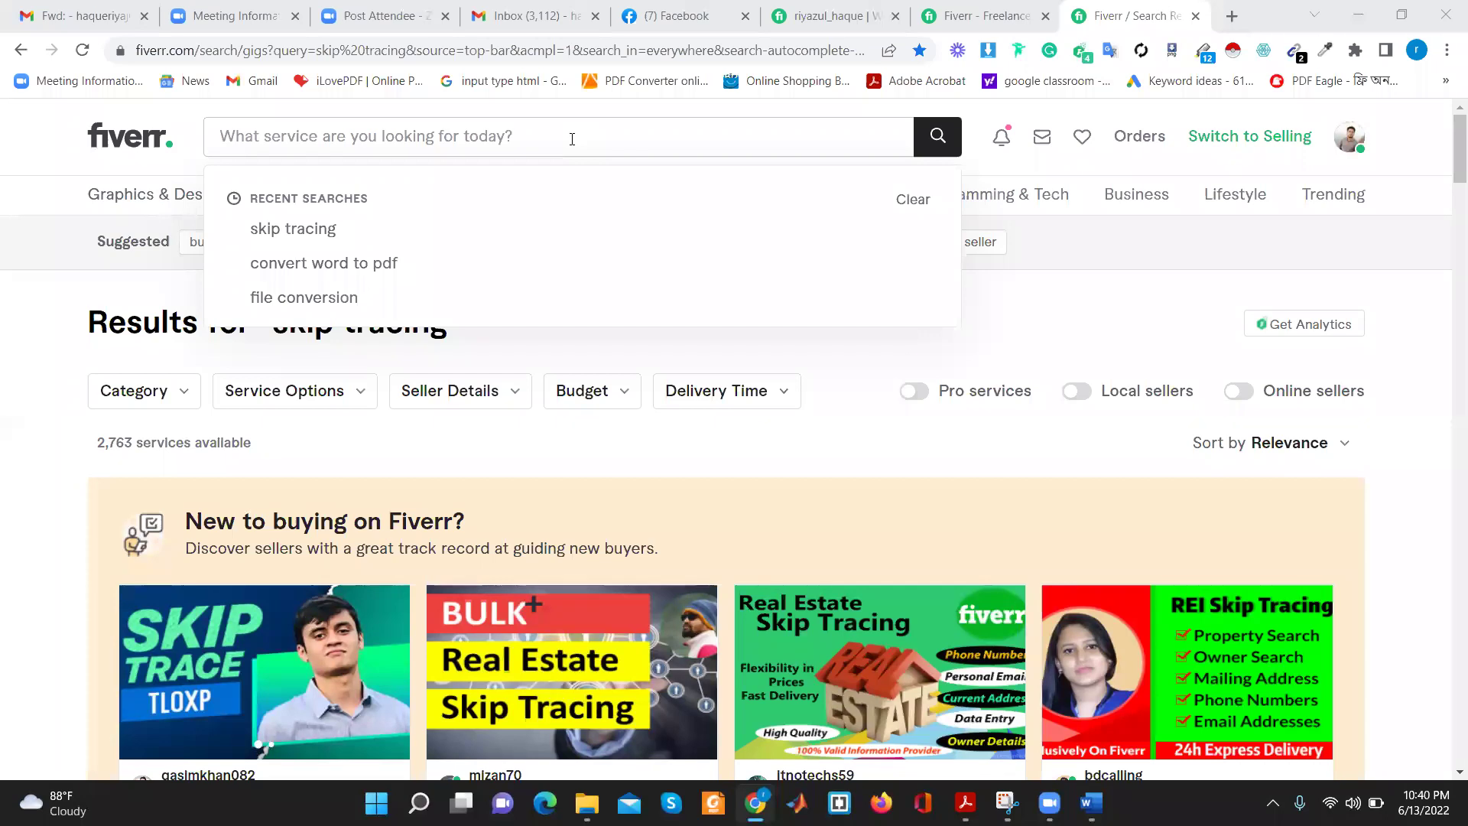
Enter 'data' in the Fiverr search bar to get suggestions like data entry and data scraping
{"action": "left_click", "coordinate": [572, 138]}
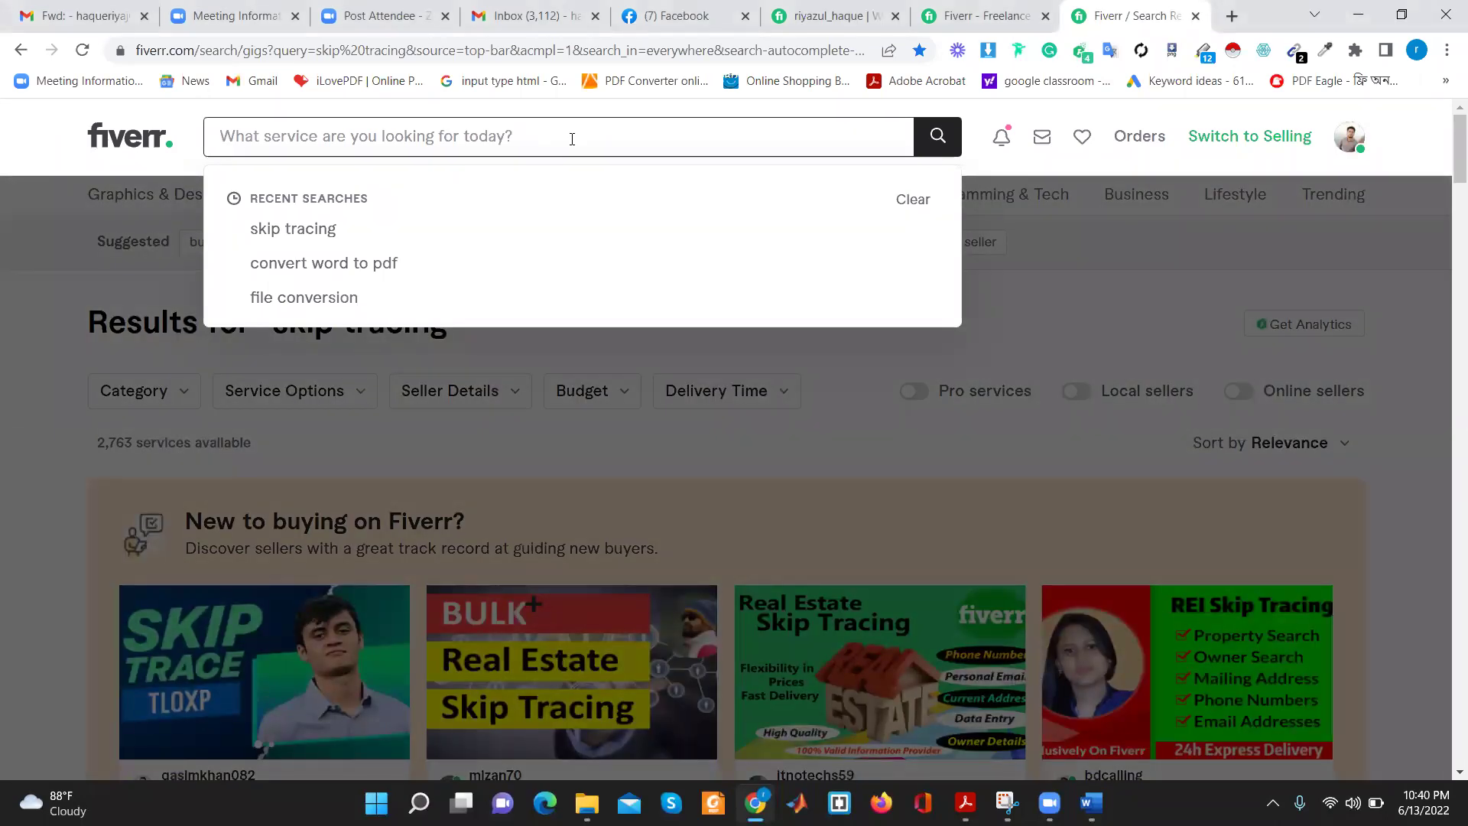
{"action": "type", "text": "data"}
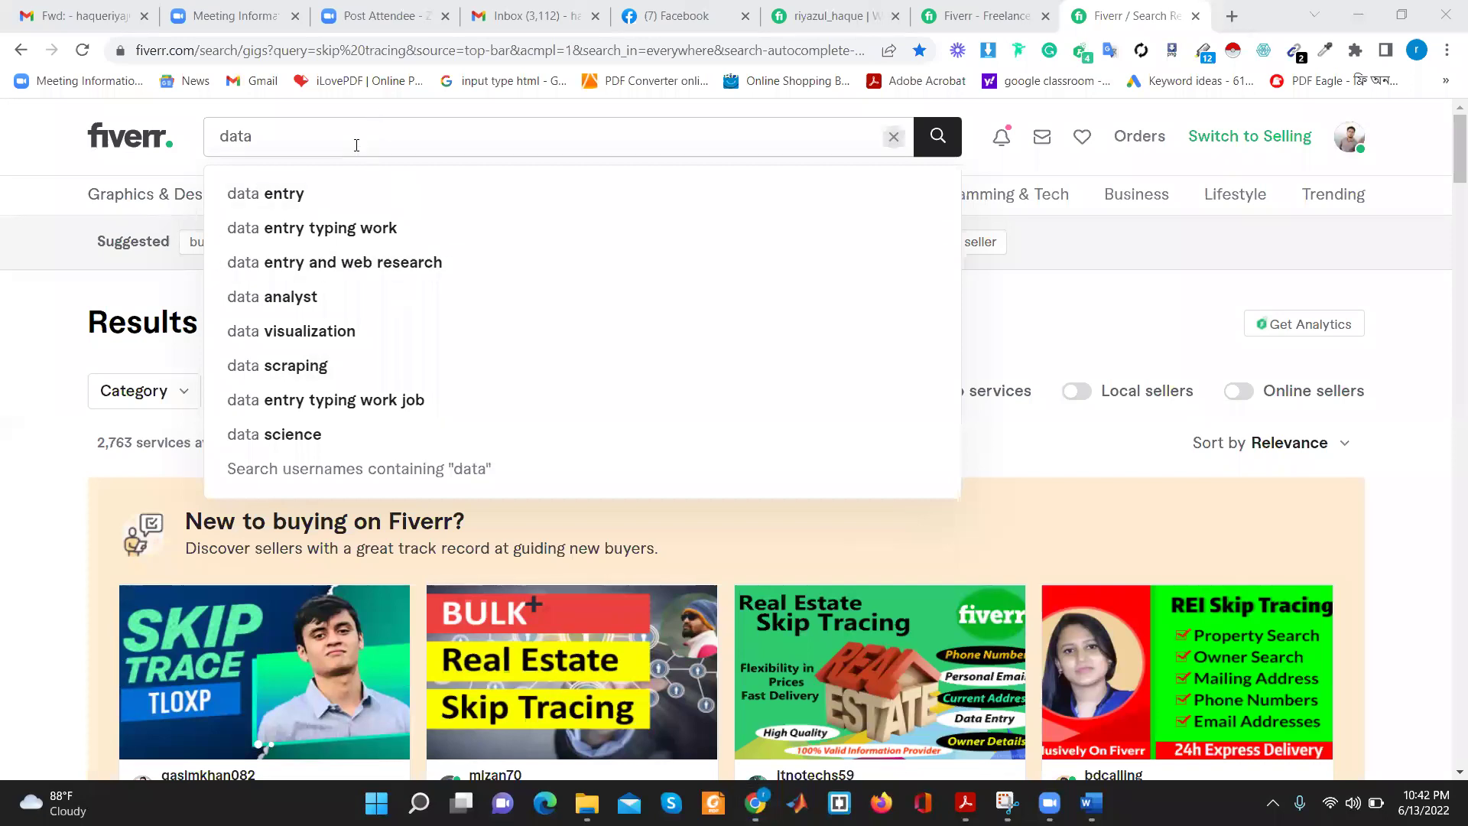
{"action": "left_click", "coordinate": [318, 195]}
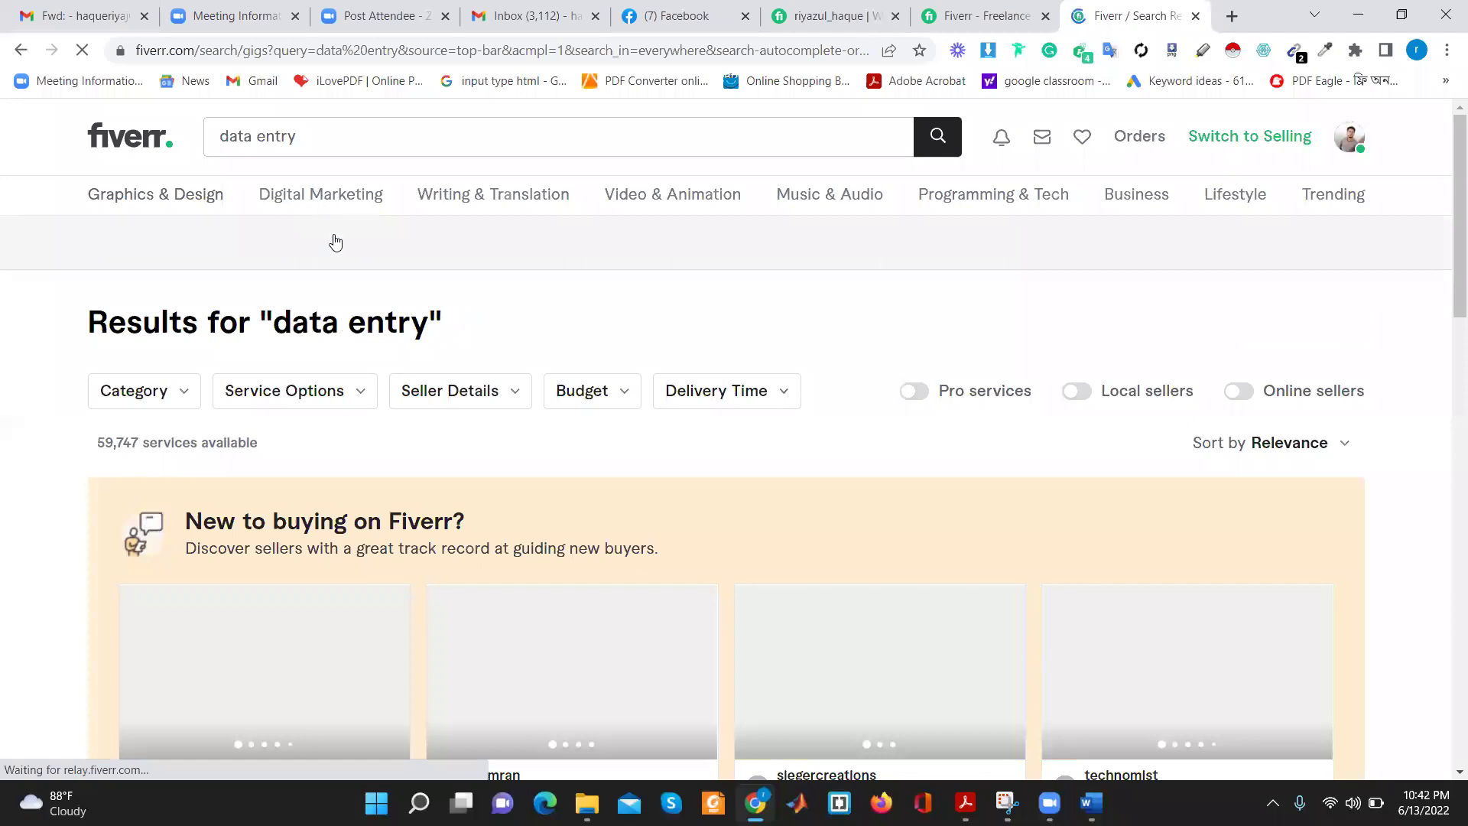
{"action": "scroll", "coordinate": [335, 242], "scroll_direction": "down", "scroll_amount": 3}
{"action": "scroll", "coordinate": [334, 242], "scroll_direction": "down", "scroll_amount": 3}
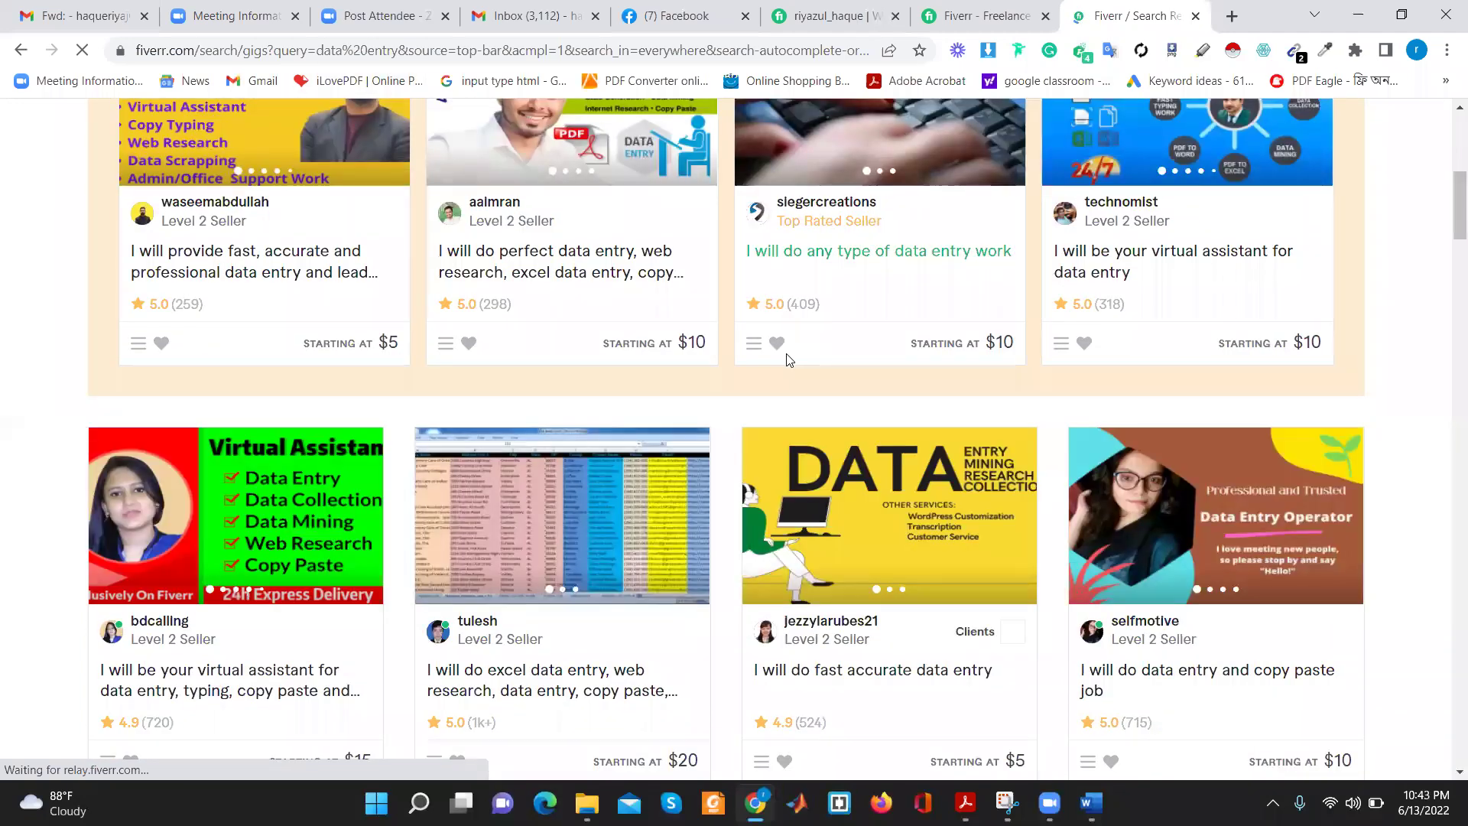
{"action": "scroll", "coordinate": [785, 353], "scroll_direction": "up", "scroll_amount": 3}
{"action": "scroll", "coordinate": [404, 336], "scroll_direction": "up", "scroll_amount": 3}
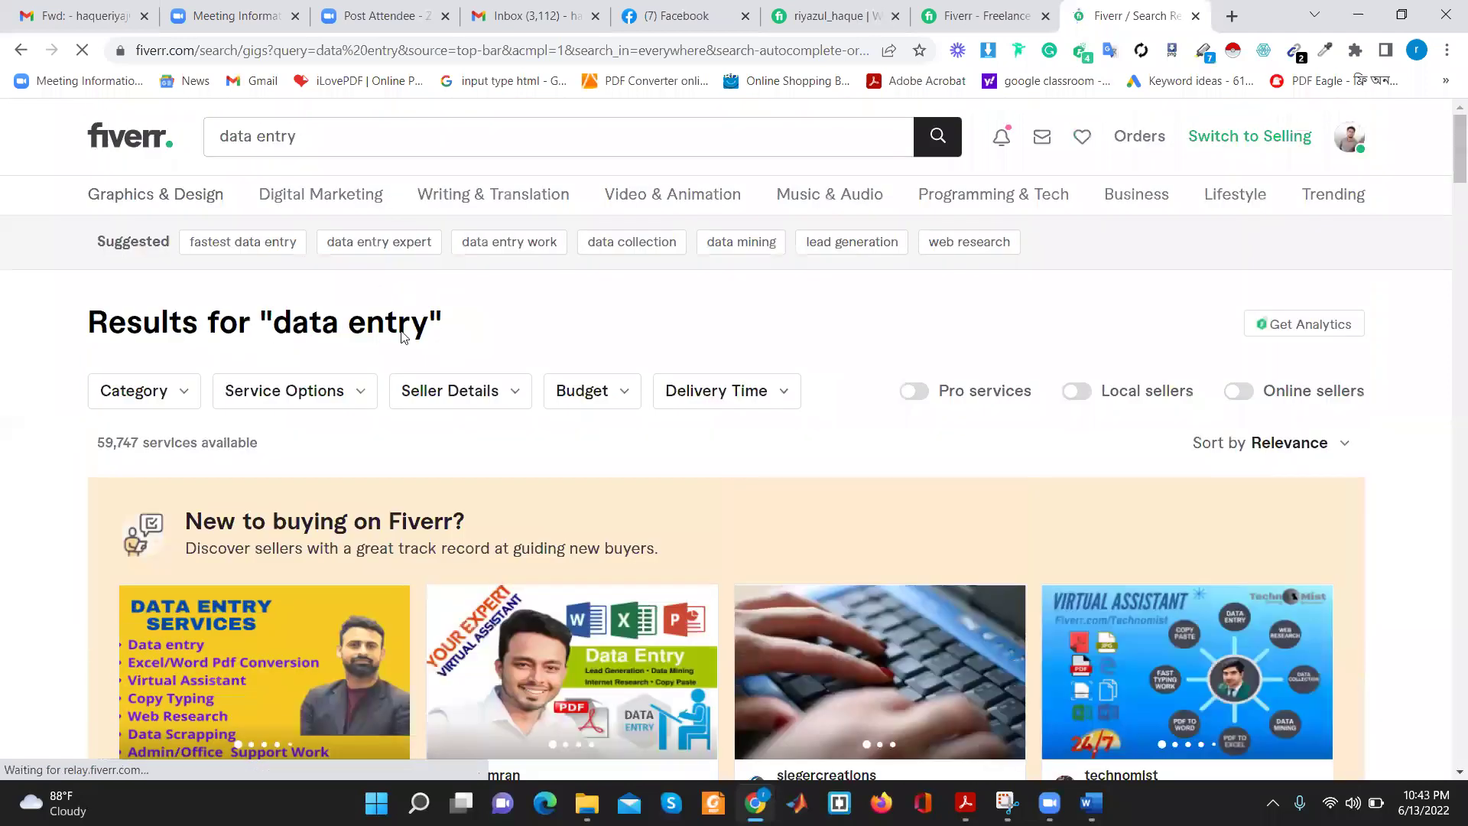
{"action": "left_click_drag", "start_coordinate": [440, 325], "coordinate": [273, 325]}
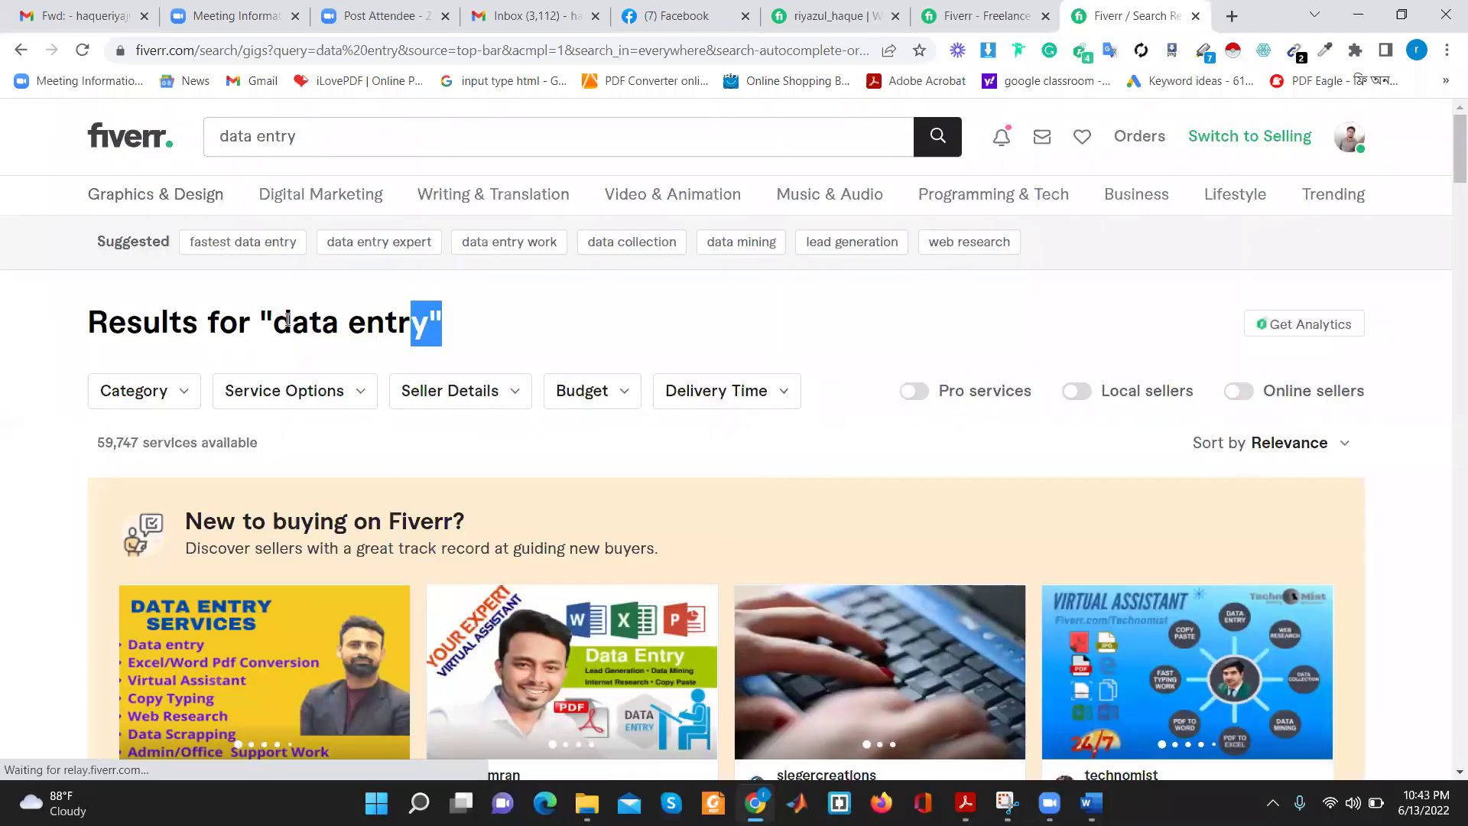
{"action": "left_click", "coordinate": [458, 350]}
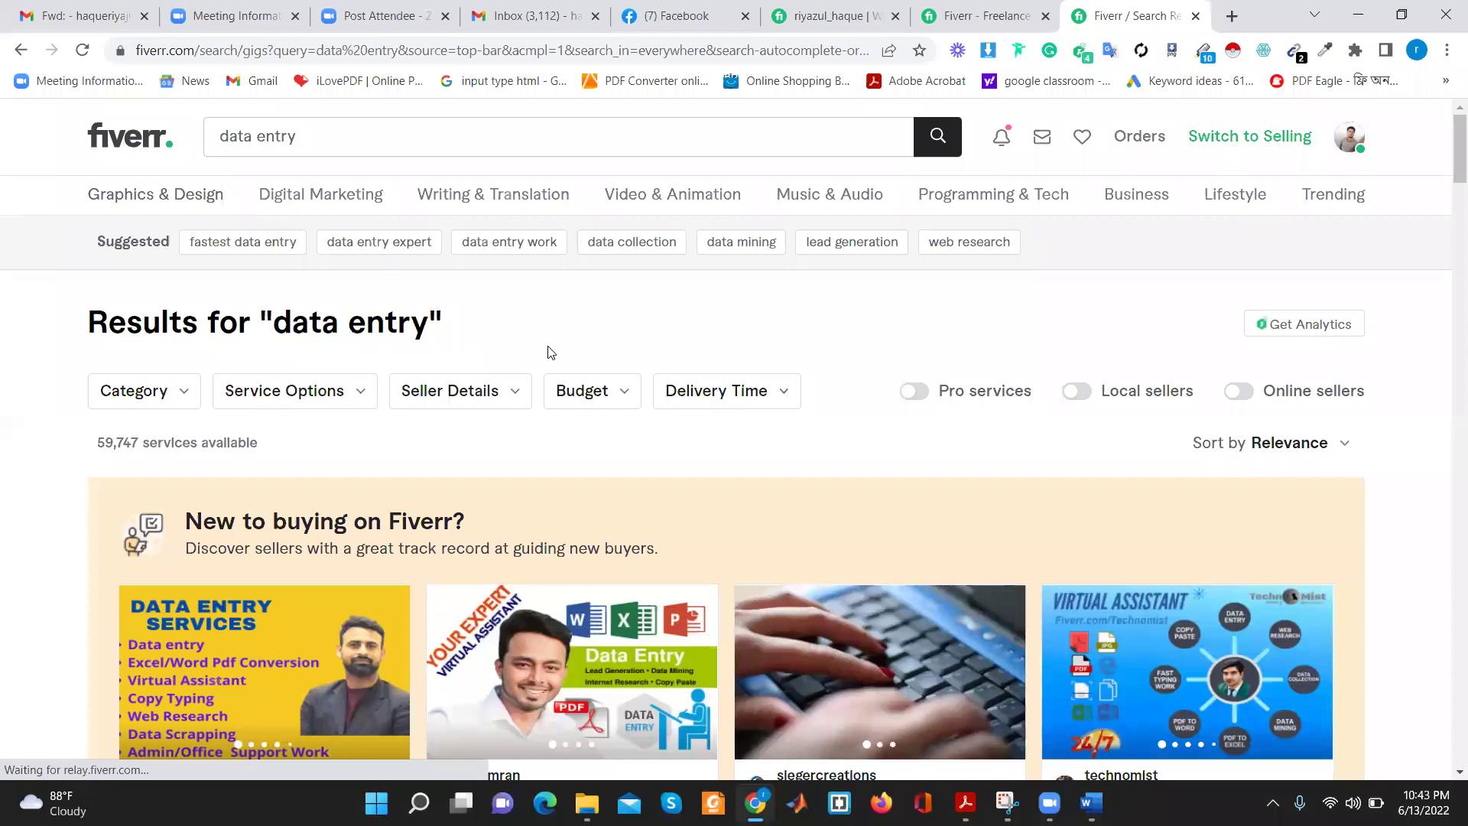
{"action": "scroll", "coordinate": [550, 350], "scroll_direction": "down", "scroll_amount": 3}
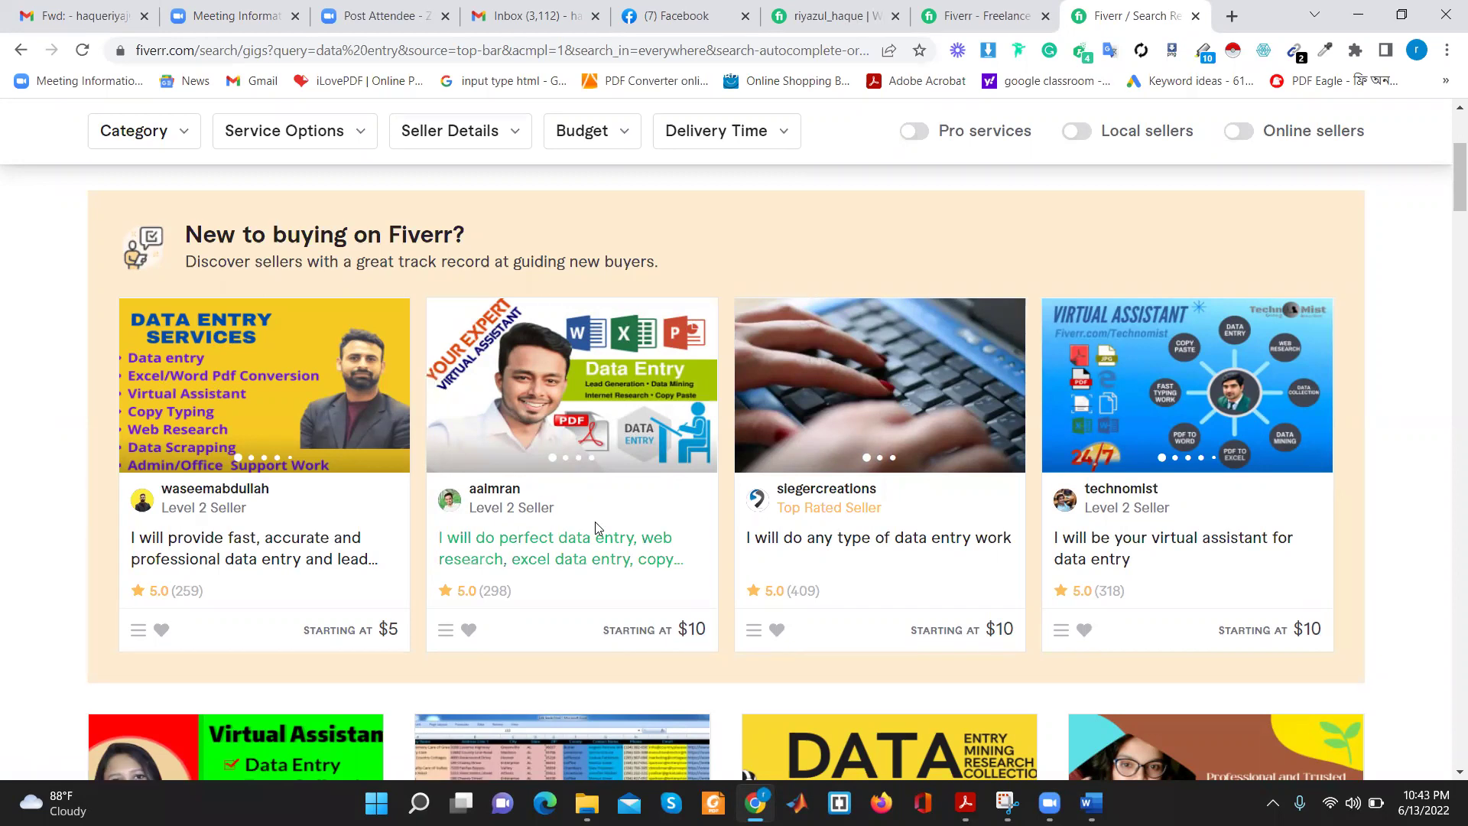
{"action": "scroll", "coordinate": [600, 528], "scroll_direction": "down", "scroll_amount": 1}
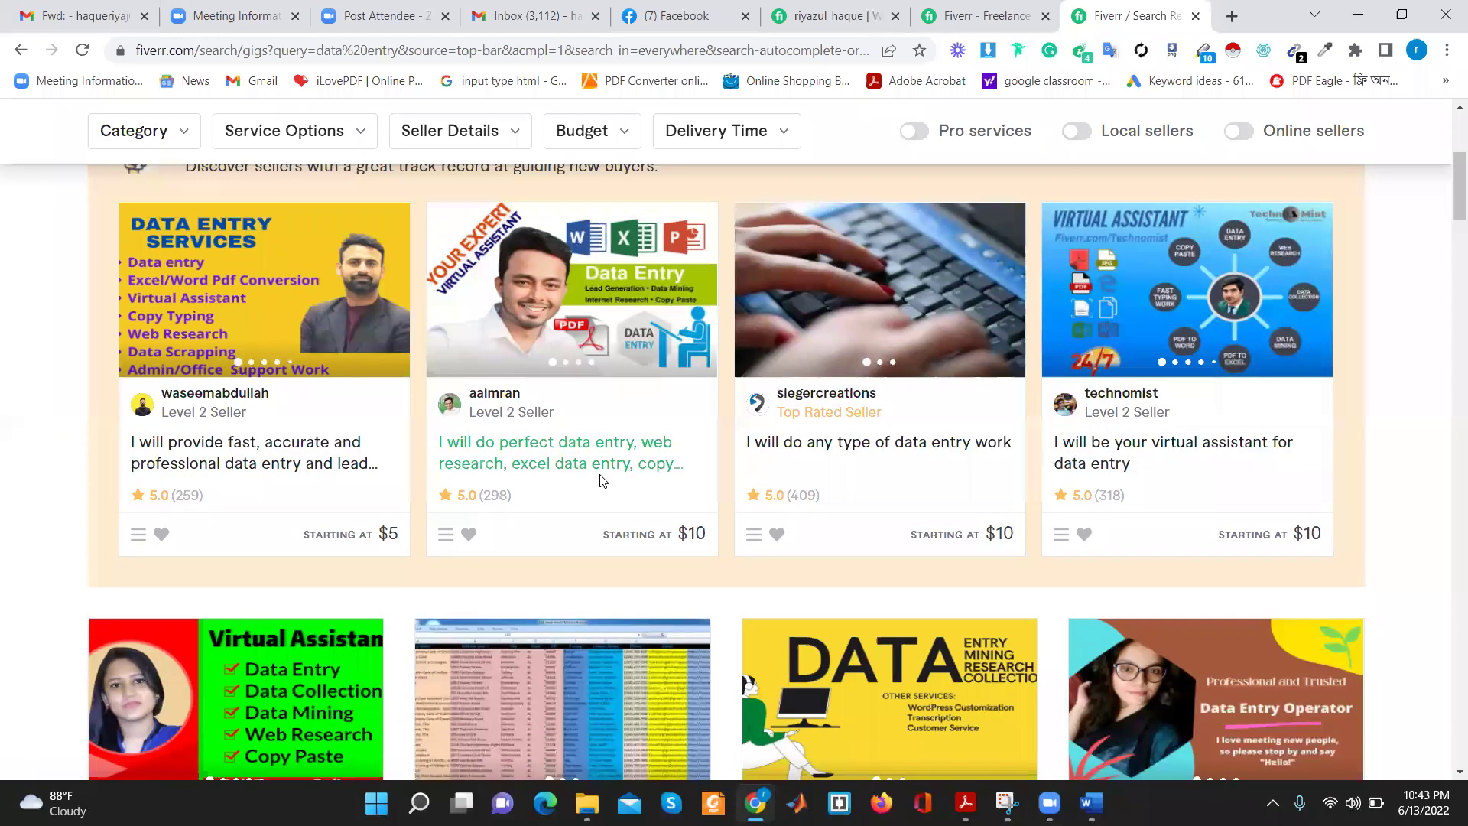
{"action": "scroll", "coordinate": [628, 552], "scroll_direction": "up", "scroll_amount": 2}
{"action": "scroll", "coordinate": [943, 367], "scroll_direction": "down", "scroll_amount": 3}
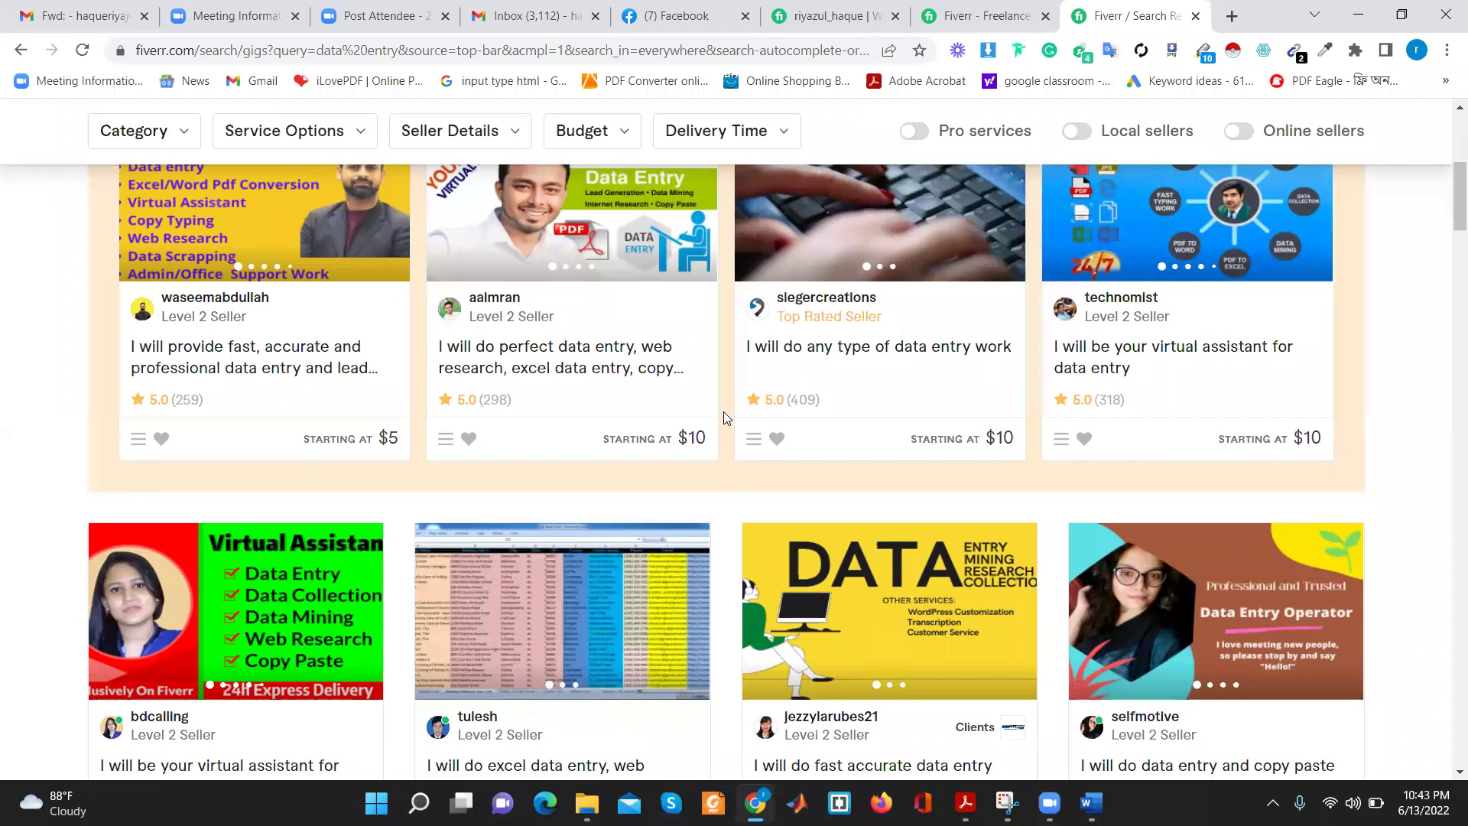
{"action": "scroll", "coordinate": [723, 408], "scroll_direction": "up", "scroll_amount": 2}
{"action": "scroll", "coordinate": [723, 408], "scroll_direction": "down", "scroll_amount": 2}
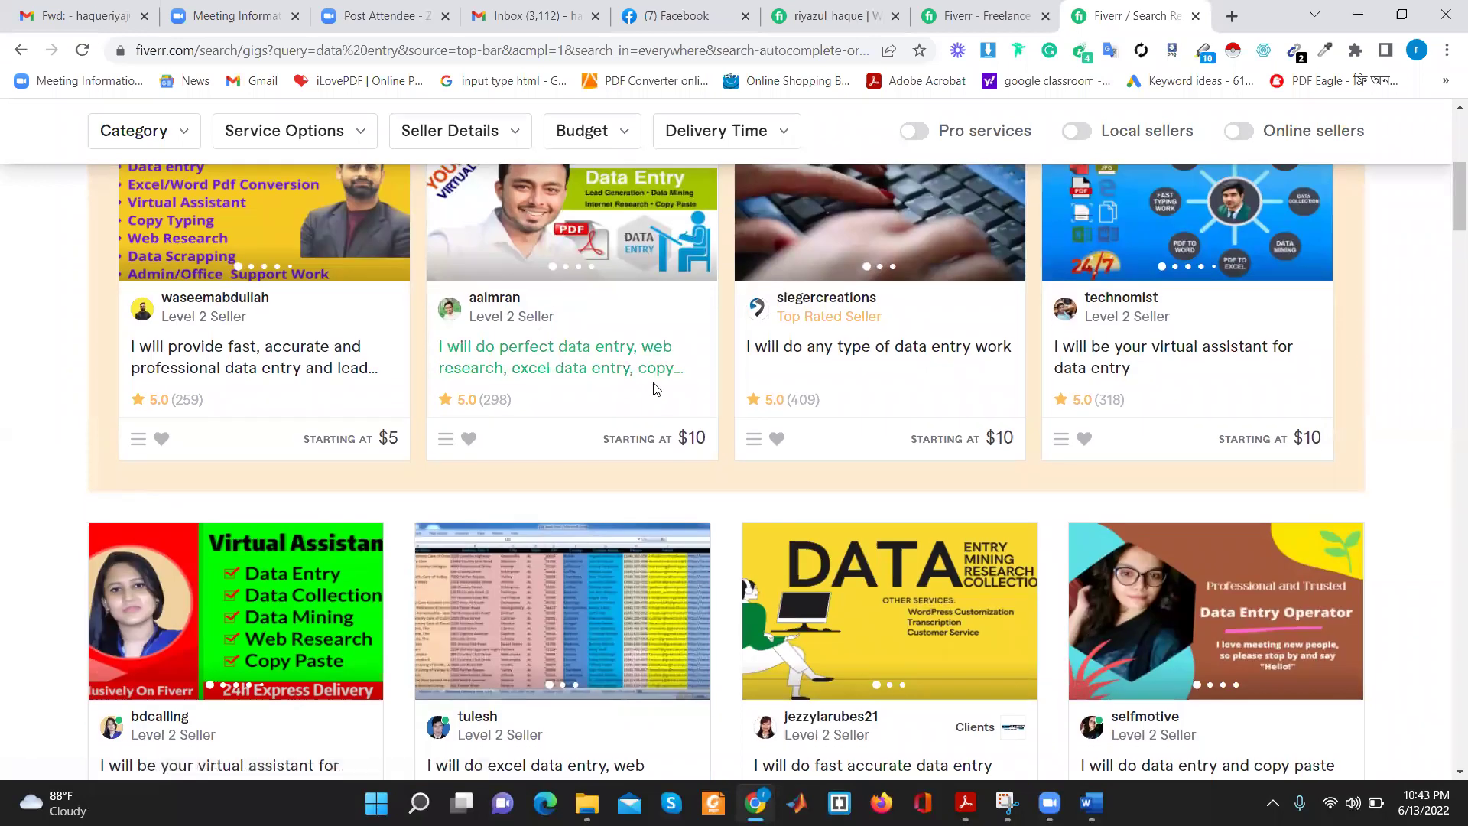
{"action": "scroll", "coordinate": [653, 388], "scroll_direction": "up", "scroll_amount": 2}
{"action": "scroll", "coordinate": [603, 376], "scroll_direction": "down", "scroll_amount": 2}
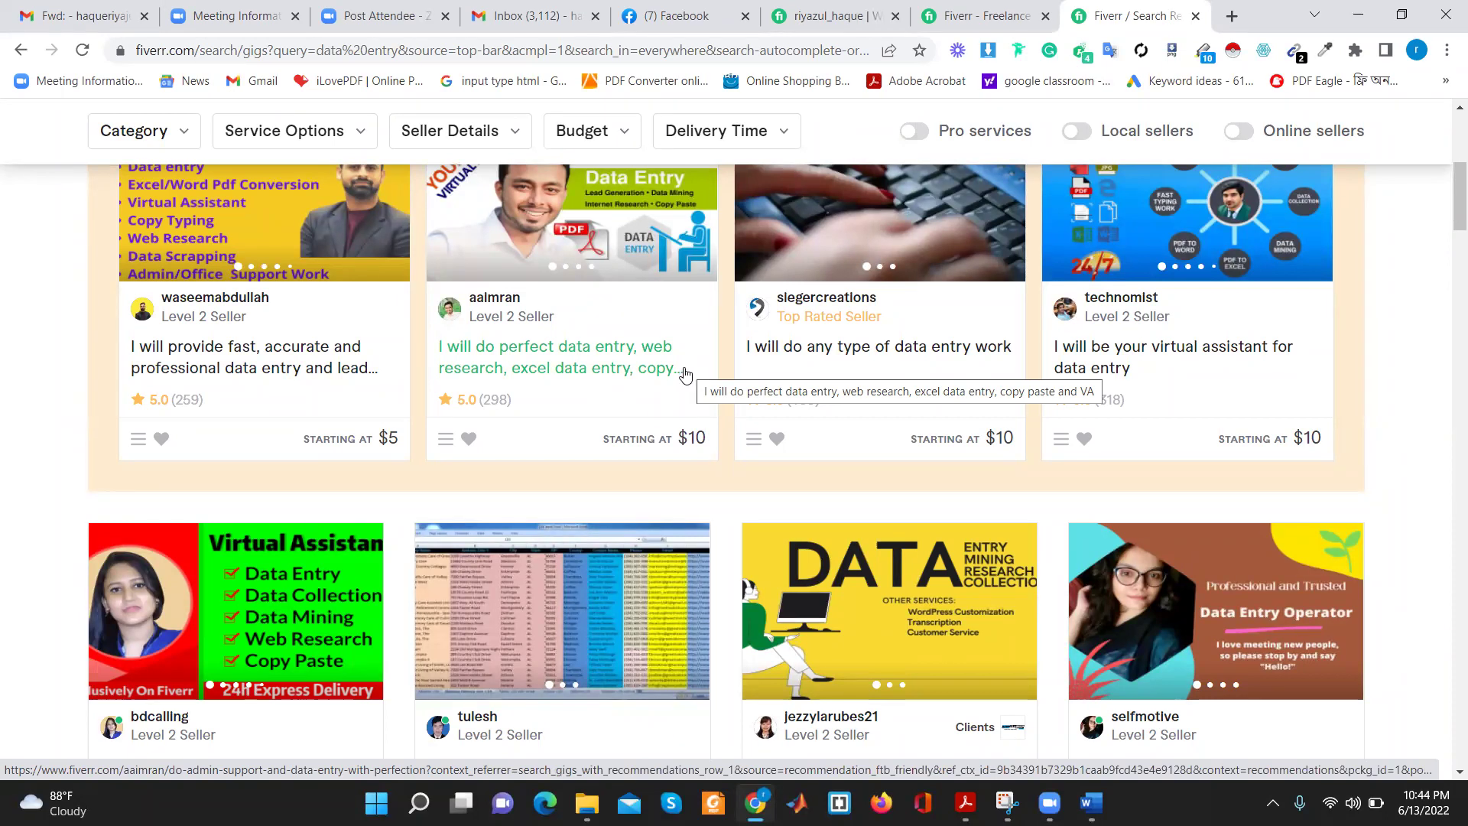
{"action": "scroll", "coordinate": [428, 131], "scroll_direction": "up", "scroll_amount": 5}
{"action": "left_click", "coordinate": [399, 135]}
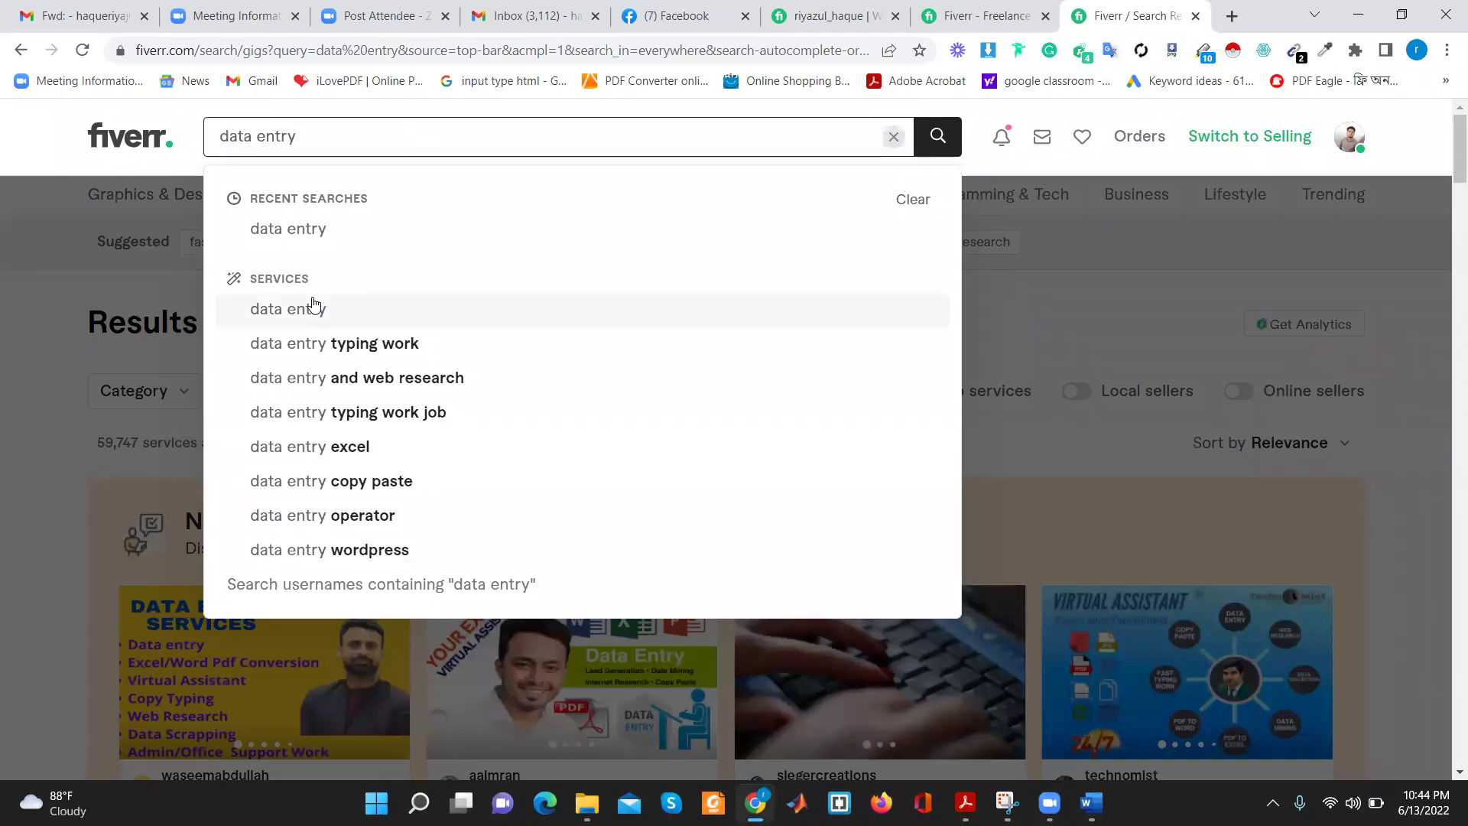
{"action": "key", "text": "BackSpace"}
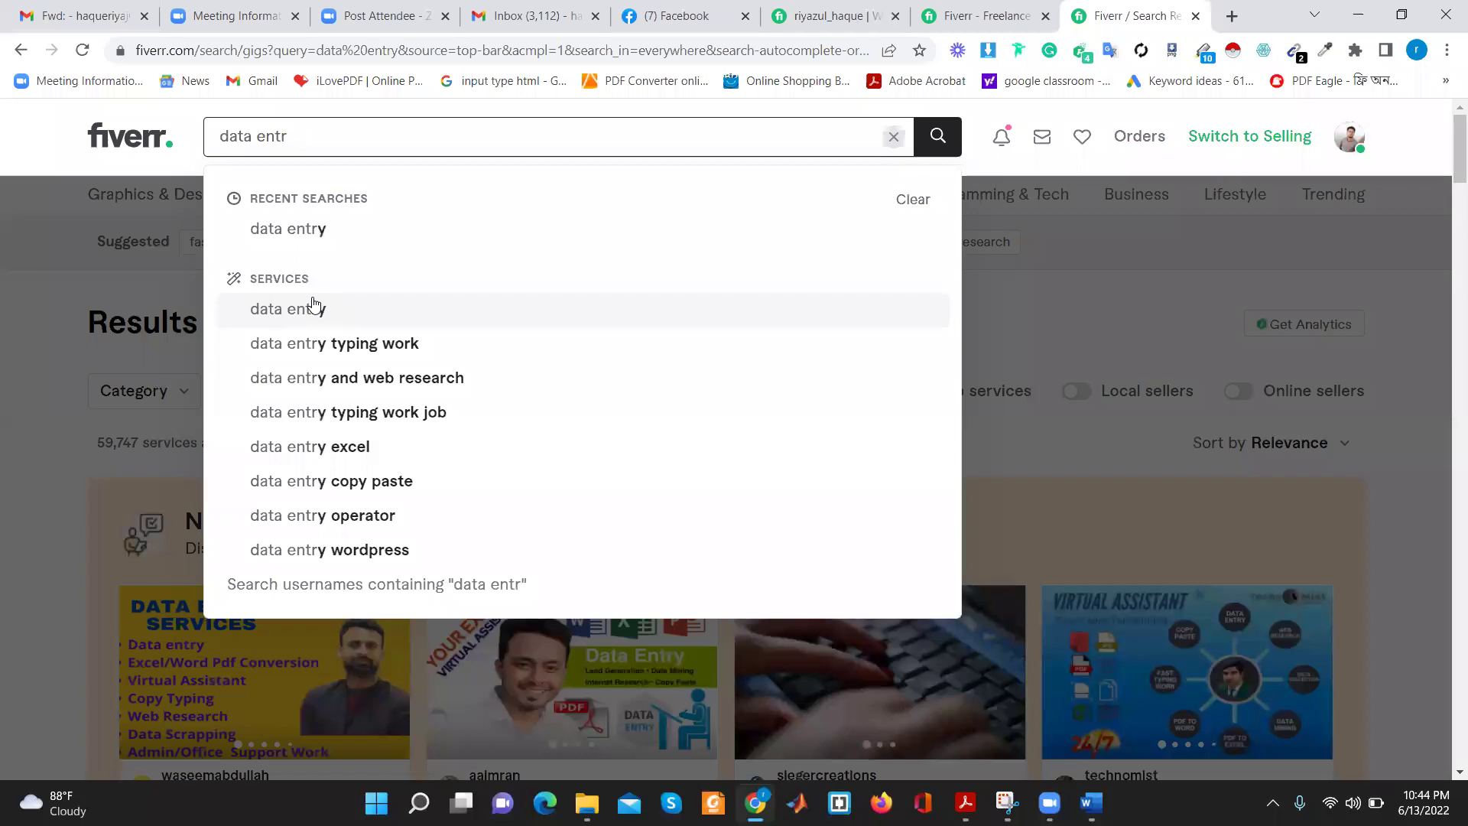
{"action": "key", "text": "BackSpace"}
{"action": "key", "text": "BackSpace"}
{"action": "key", "text": "BackSpace"}
{"action": "type", "text": "web"}
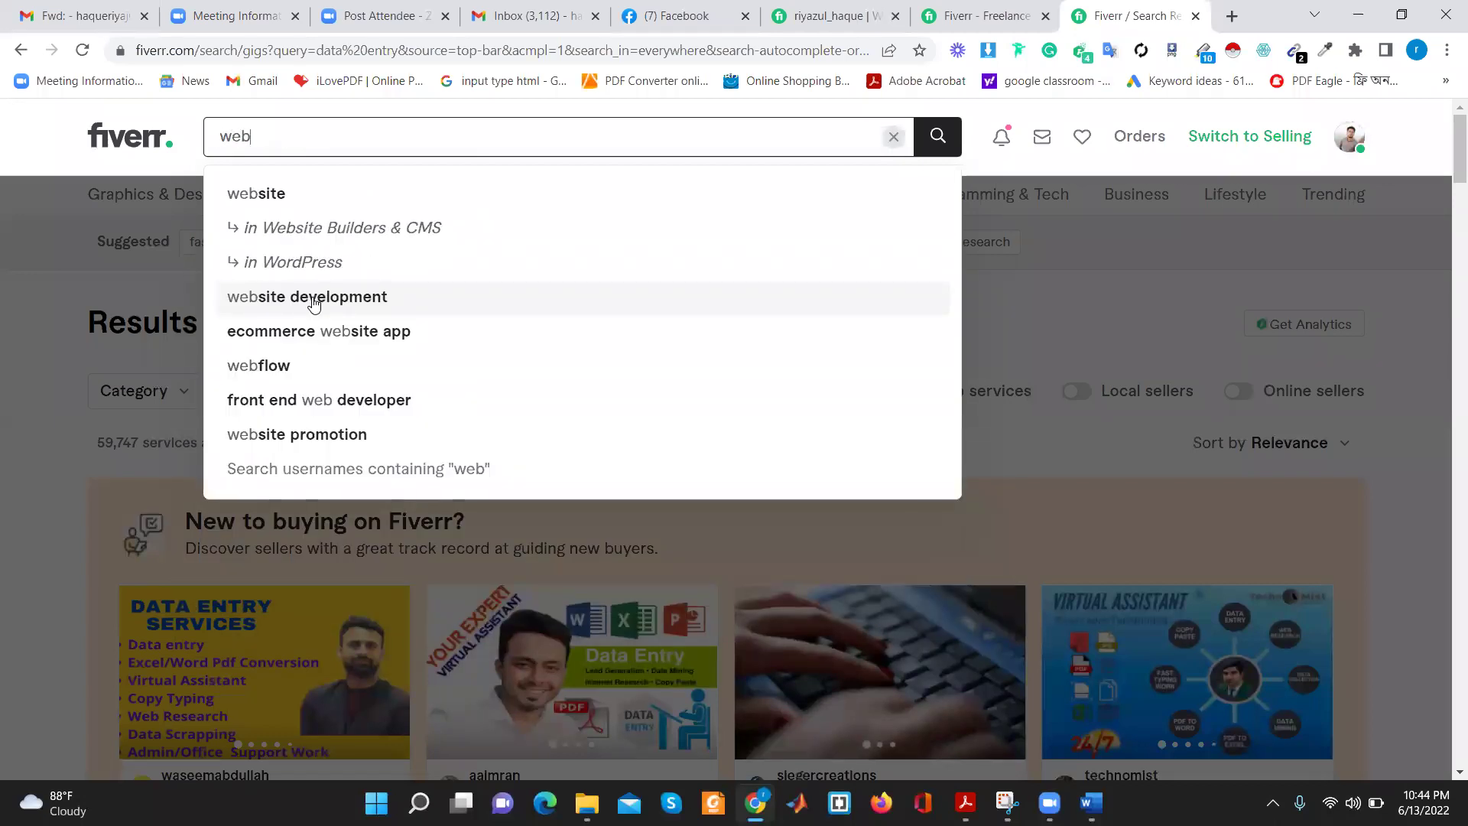
{"action": "type", "text": " rese"}
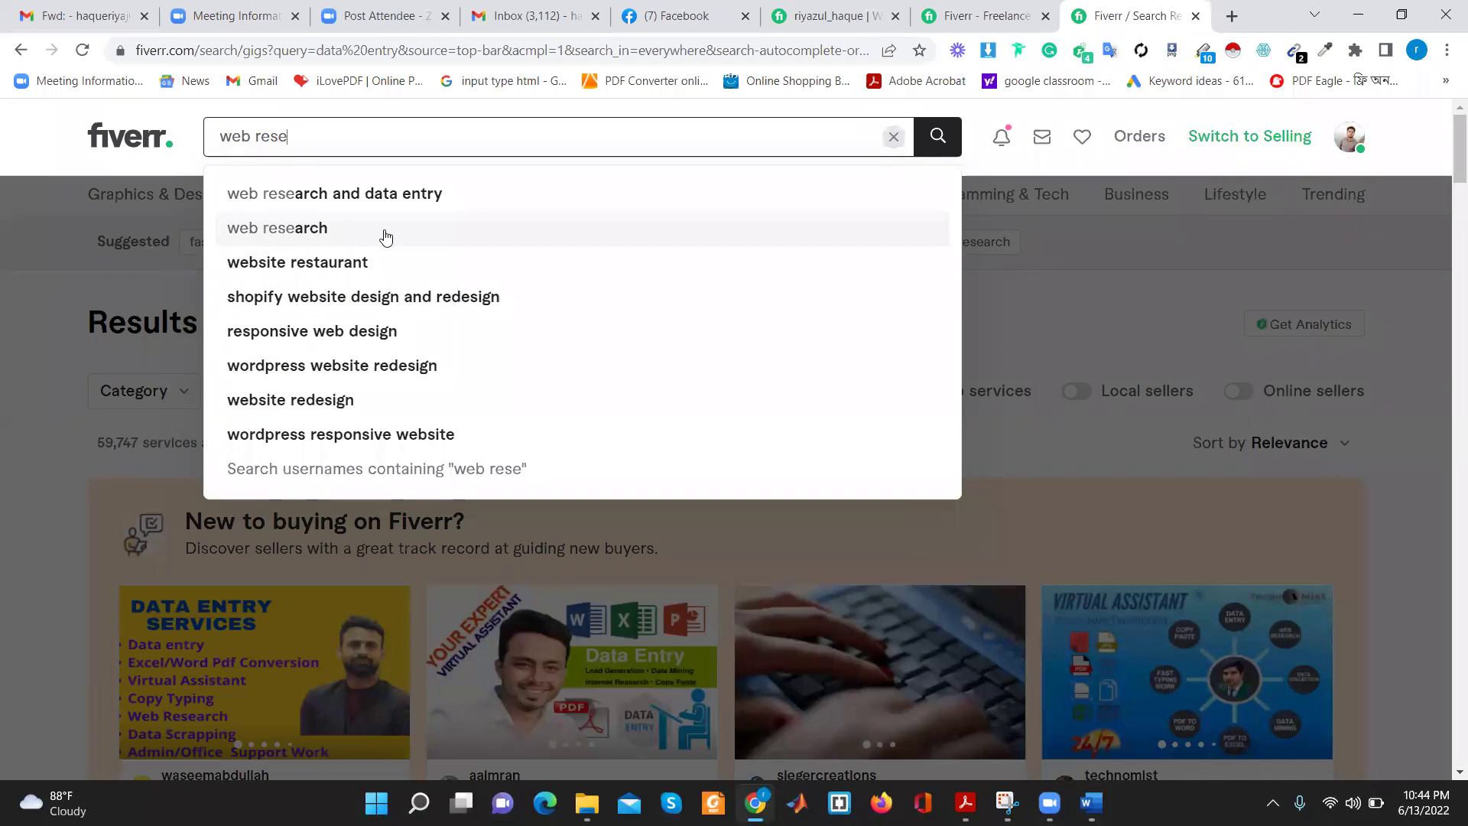
{"action": "key", "text": "BackSpace"}
{"action": "key", "text": "BackSpace"}
{"action": "key", "text": "BackSpace"}
{"action": "key", "text": "BackSpace"}
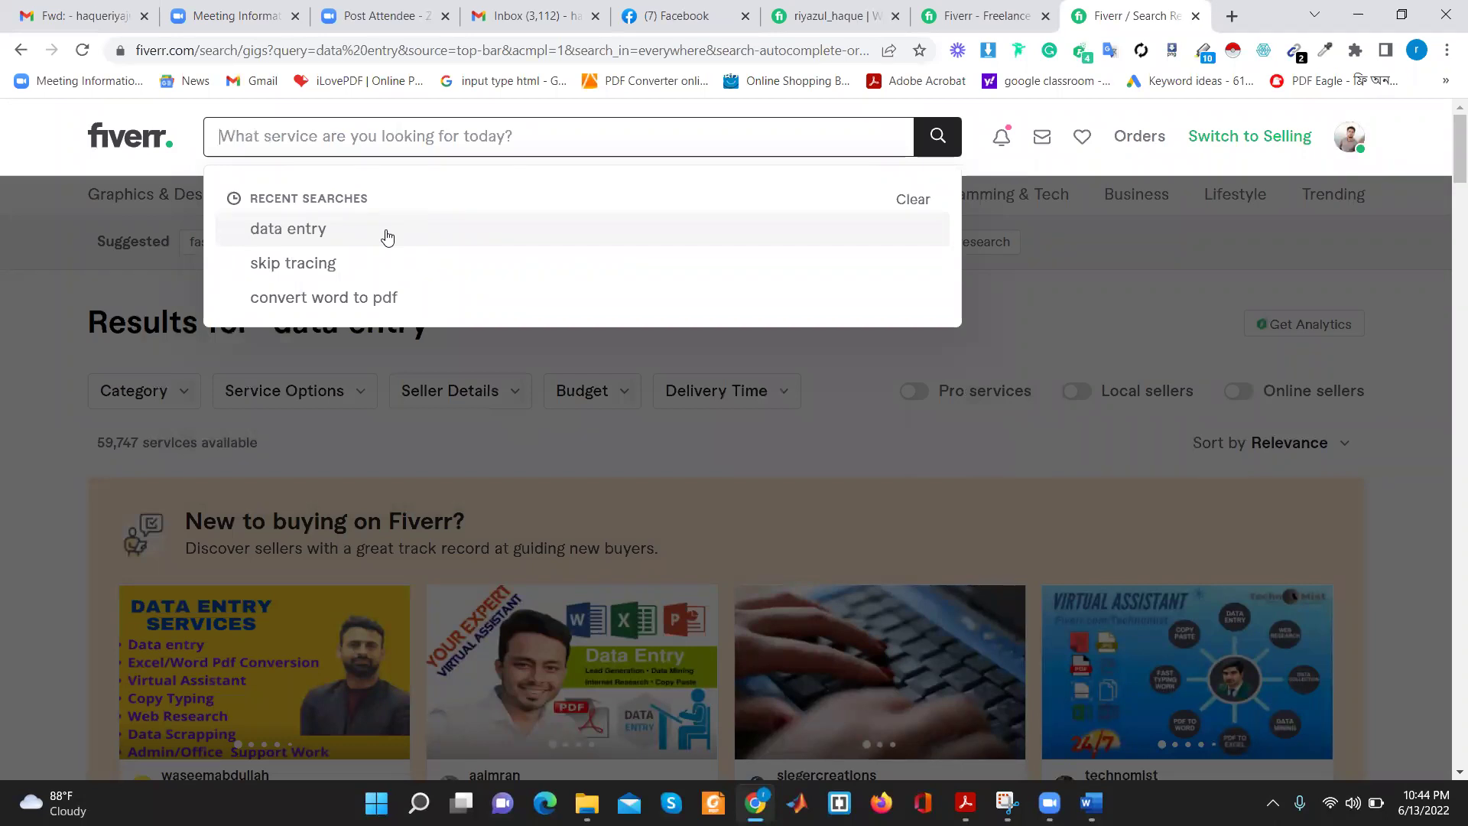
{"action": "left_click", "coordinate": [1057, 298]}
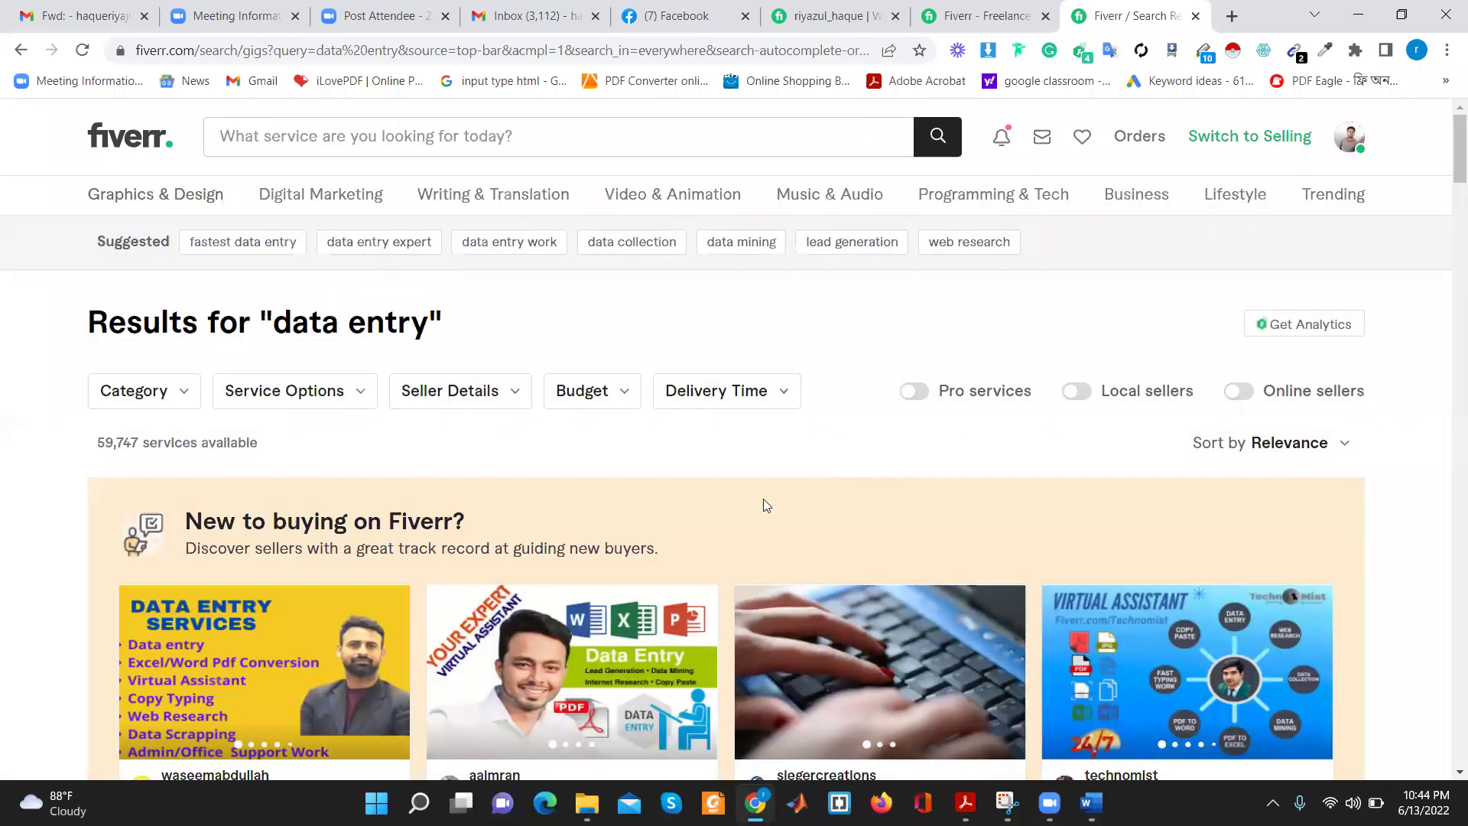
{"action": "scroll", "coordinate": [763, 499], "scroll_direction": "down", "scroll_amount": 2}
{"action": "scroll", "coordinate": [639, 459], "scroll_direction": "down", "scroll_amount": 2}
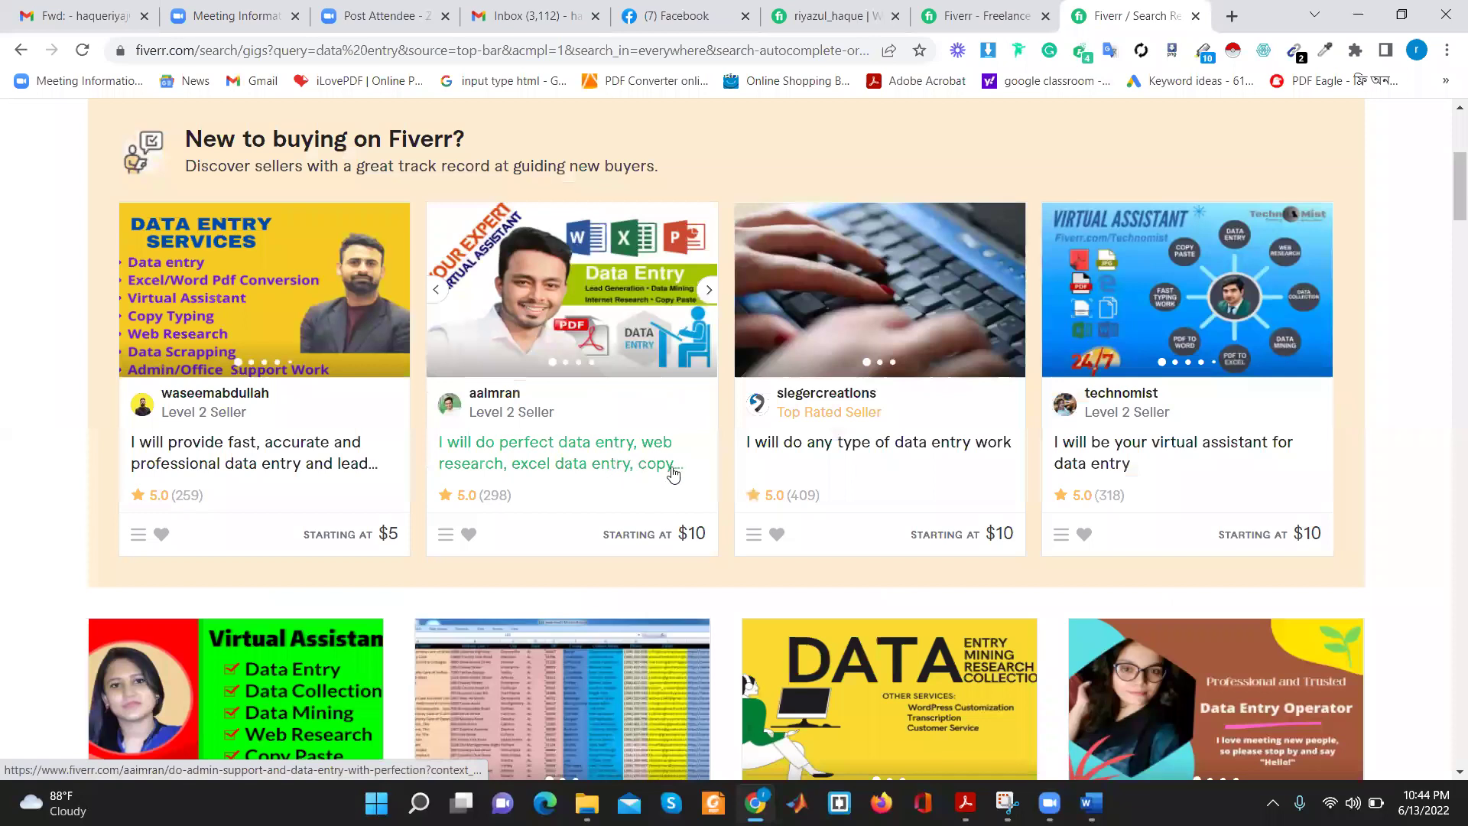
{"action": "scroll", "coordinate": [568, 455], "scroll_direction": "up", "scroll_amount": 4}
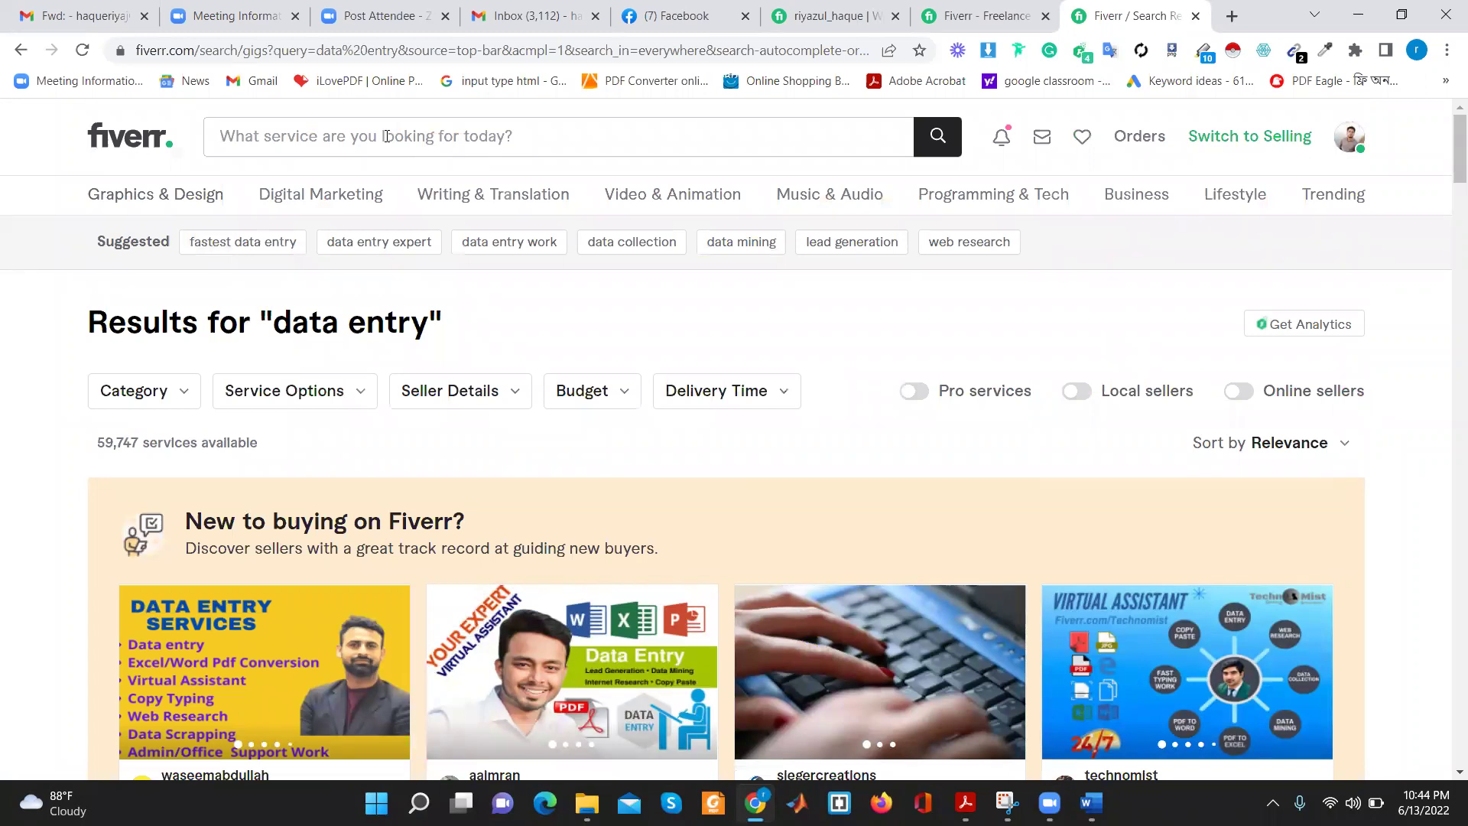
{"action": "scroll", "coordinate": [535, 536], "scroll_direction": "down", "scroll_amount": 3}
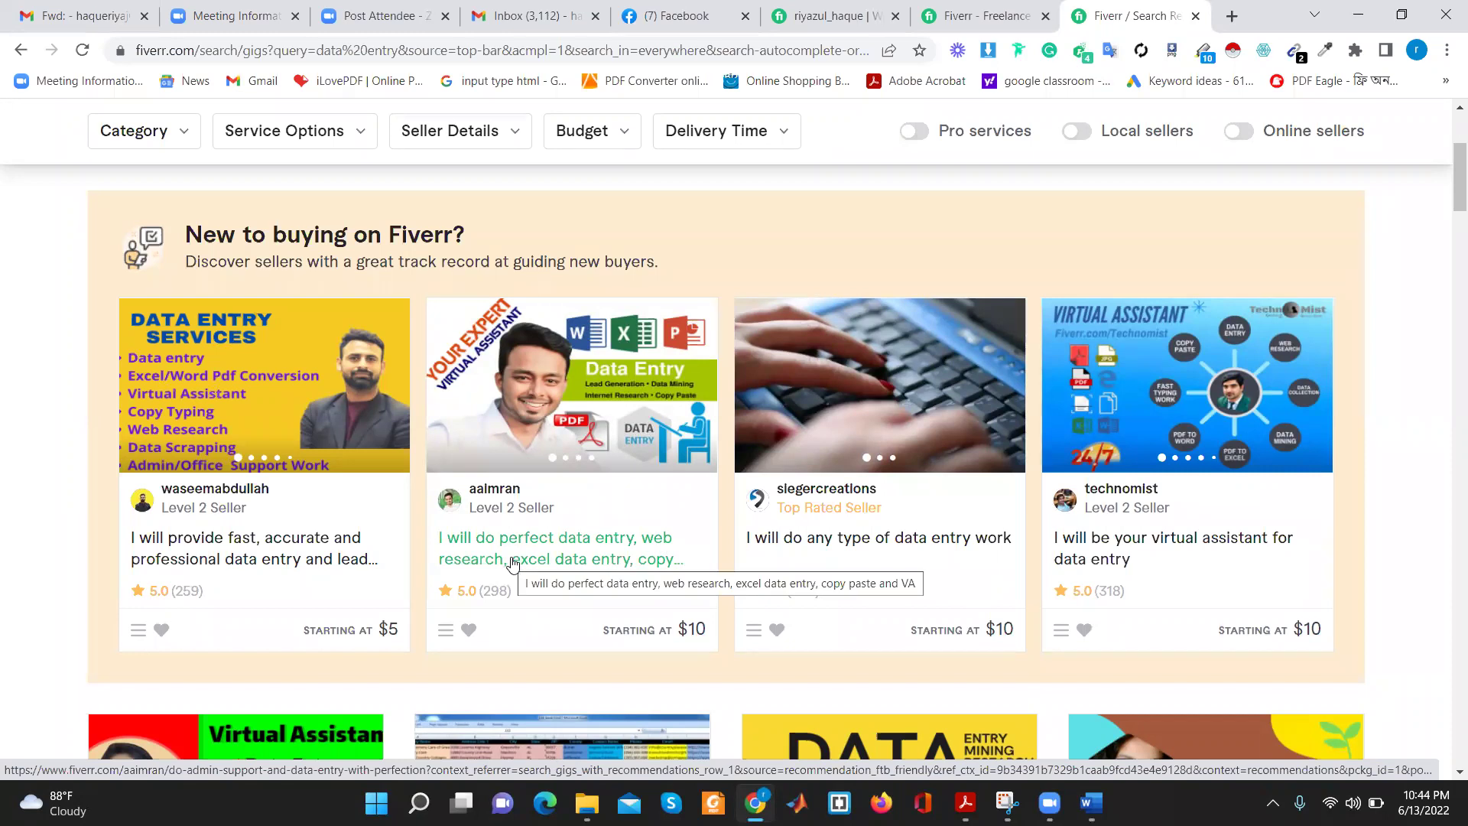
{"action": "scroll", "coordinate": [512, 563], "scroll_direction": "up", "scroll_amount": 3}
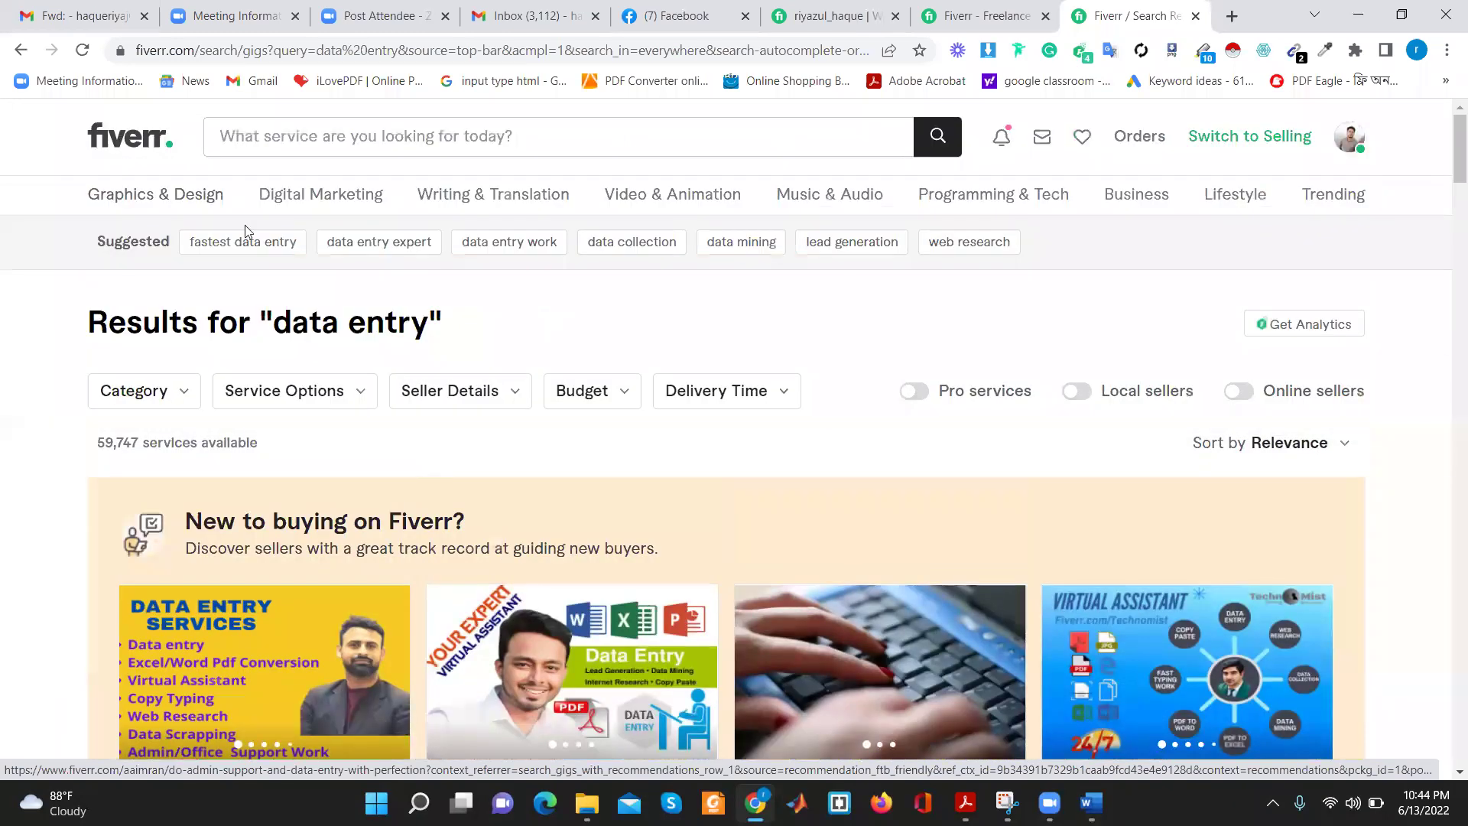
Search Fiverr for 'web research' using the autocomplete suggestion
{"action": "left_click", "coordinate": [355, 136]}
{"action": "type", "text": "web "}
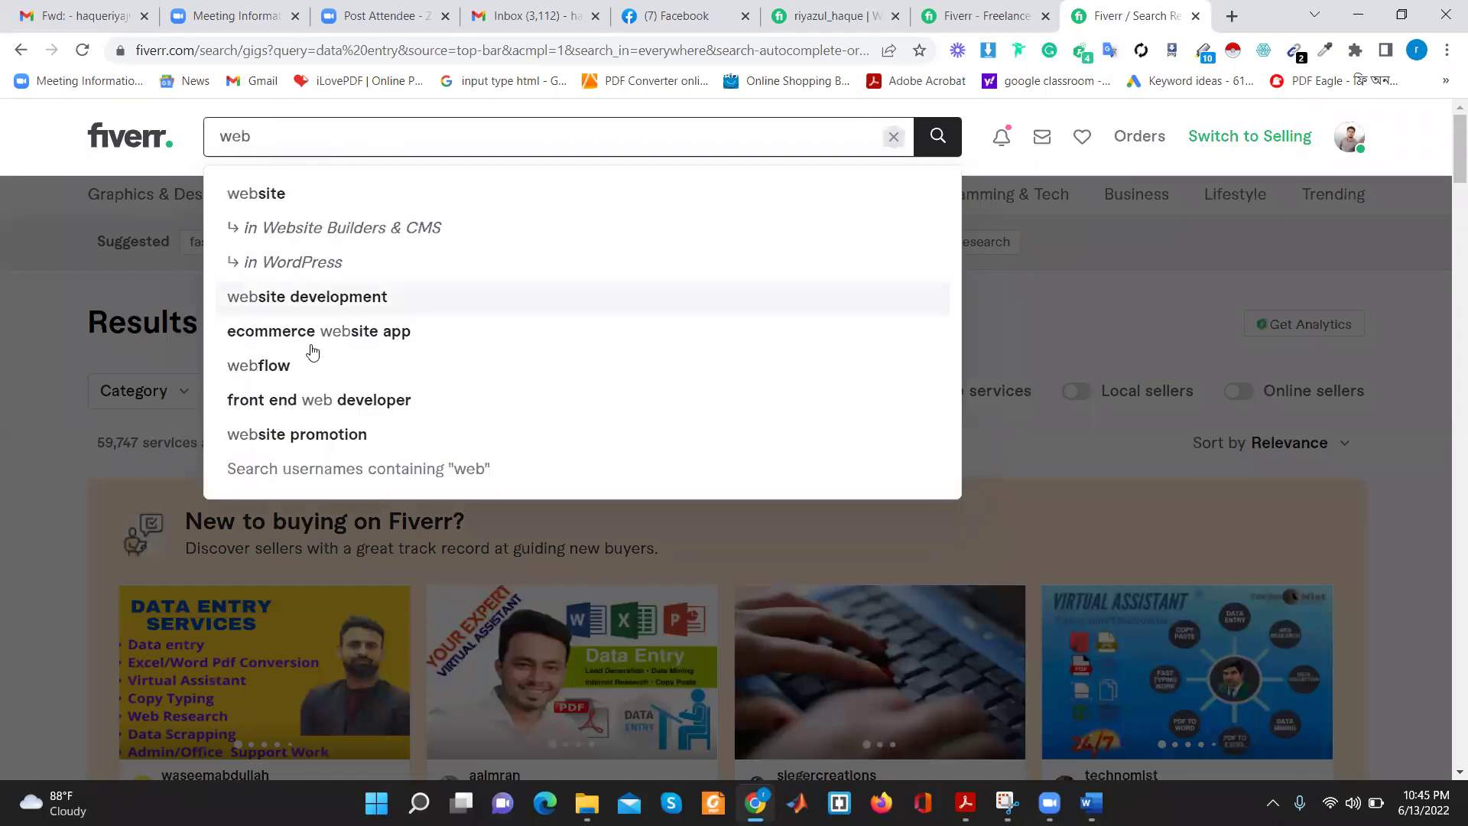
{"action": "type", "text": "resear"}
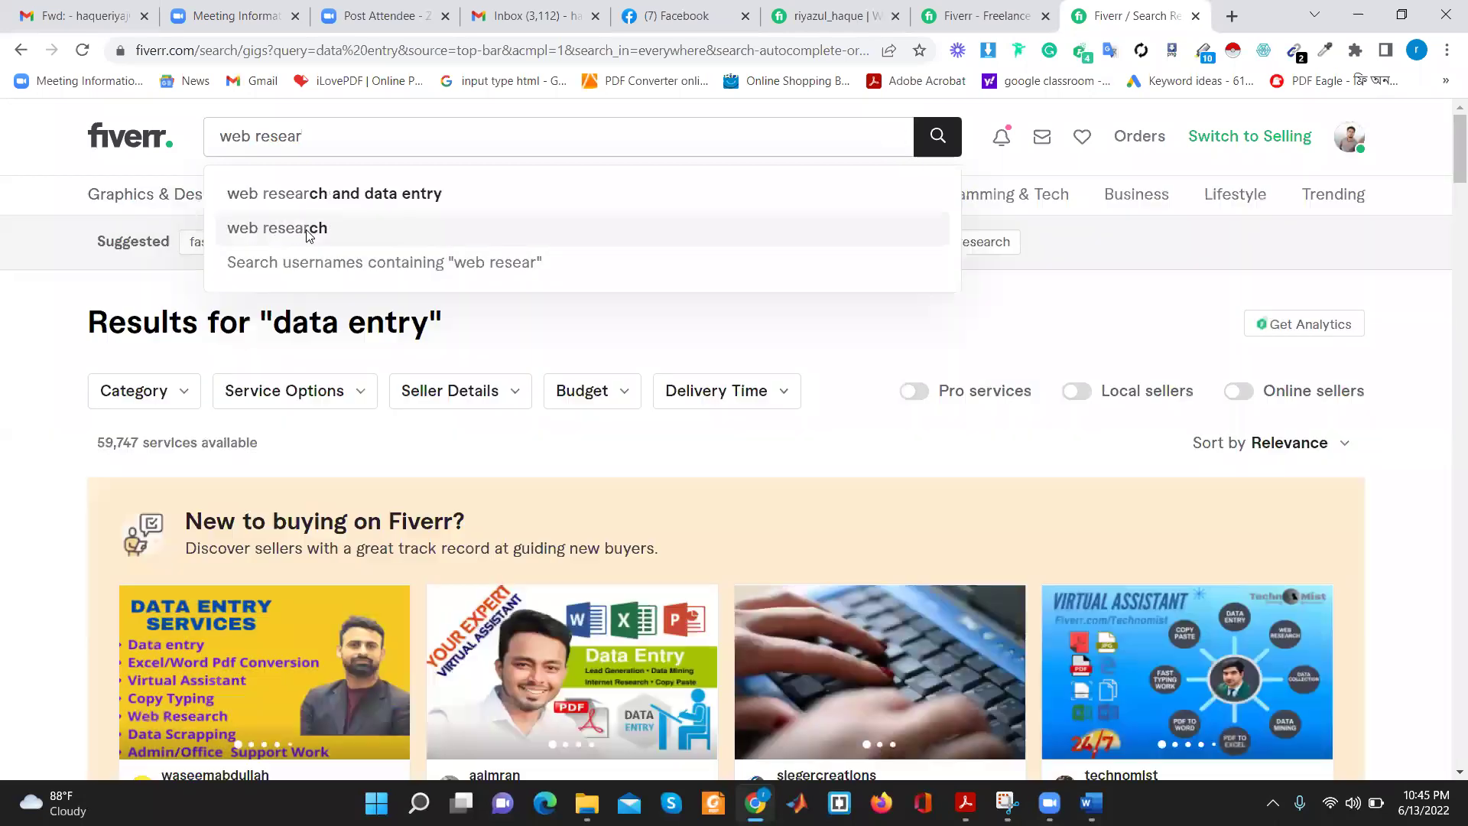
{"action": "right_click", "coordinate": [305, 226]}
{"action": "left_click", "coordinate": [283, 228]}
{"action": "left_click", "coordinate": [279, 227]}
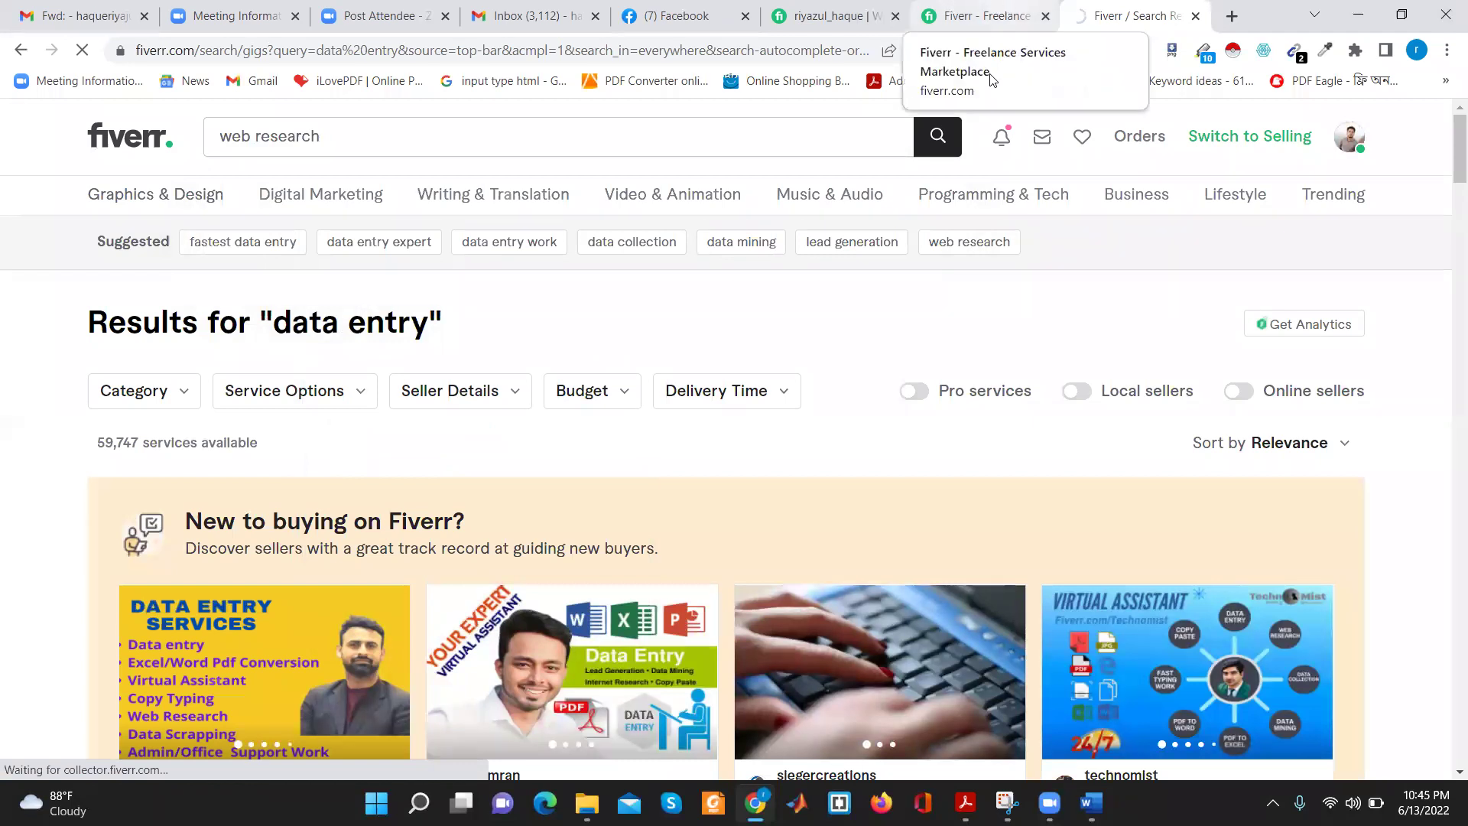
{"action": "scroll", "coordinate": [228, 411], "scroll_direction": "down", "scroll_amount": 3}
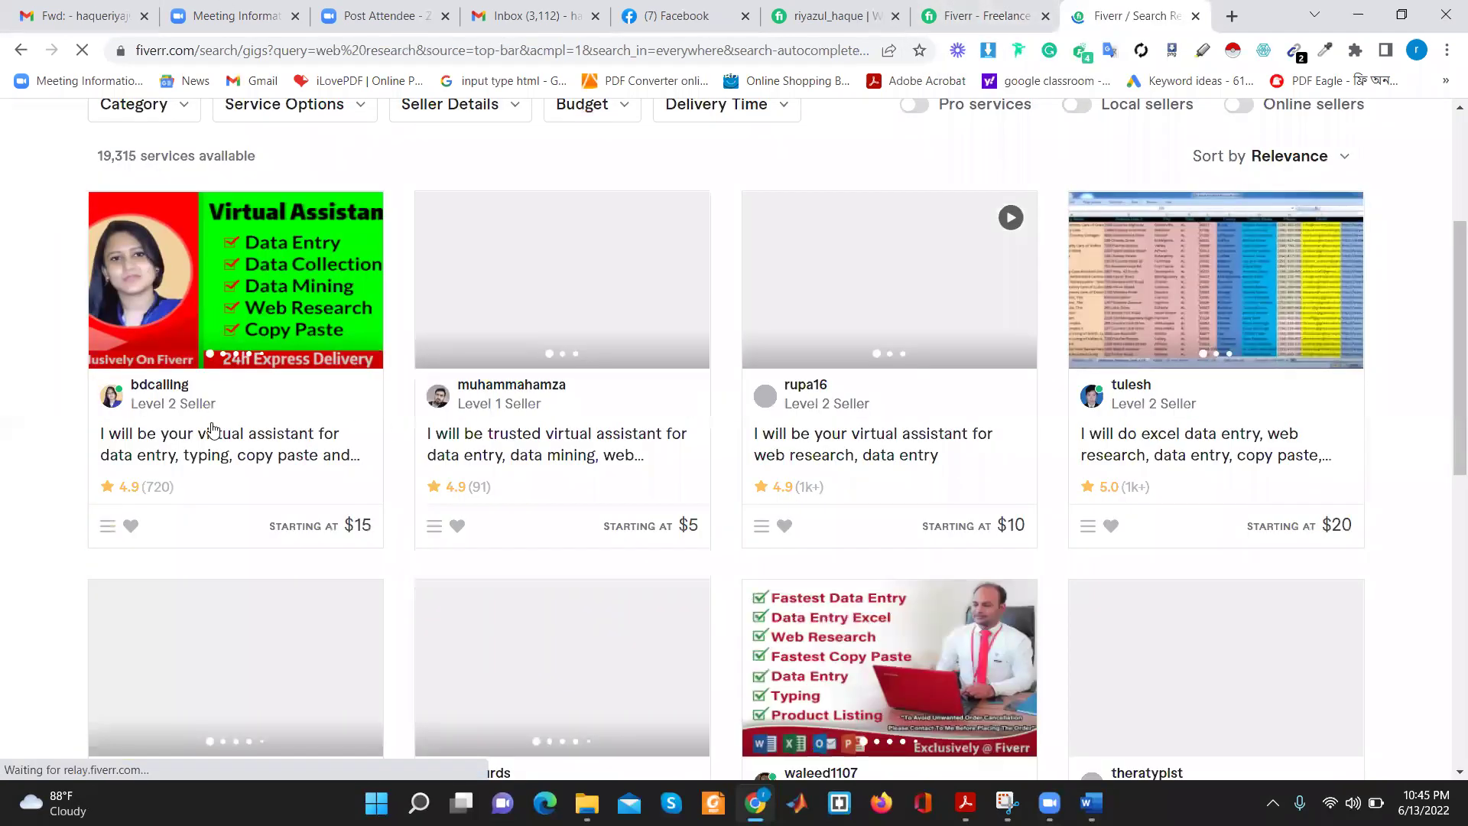
{"action": "scroll", "coordinate": [214, 428], "scroll_direction": "down", "scroll_amount": 1}
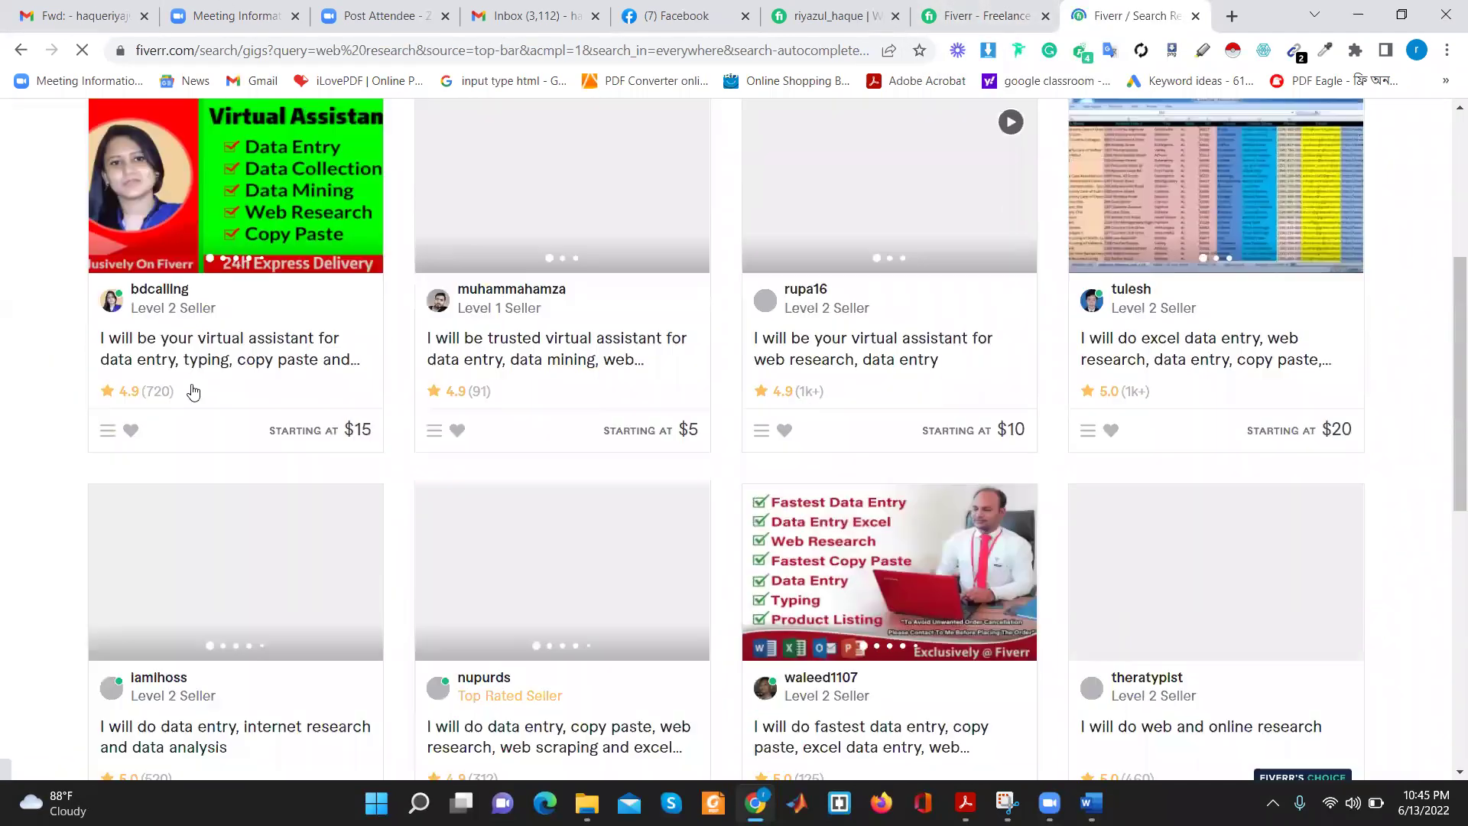
Open the virtual assistant, web research assistant and excel data entry gigs in new tabs
{"action": "right_click", "coordinate": [219, 348]}
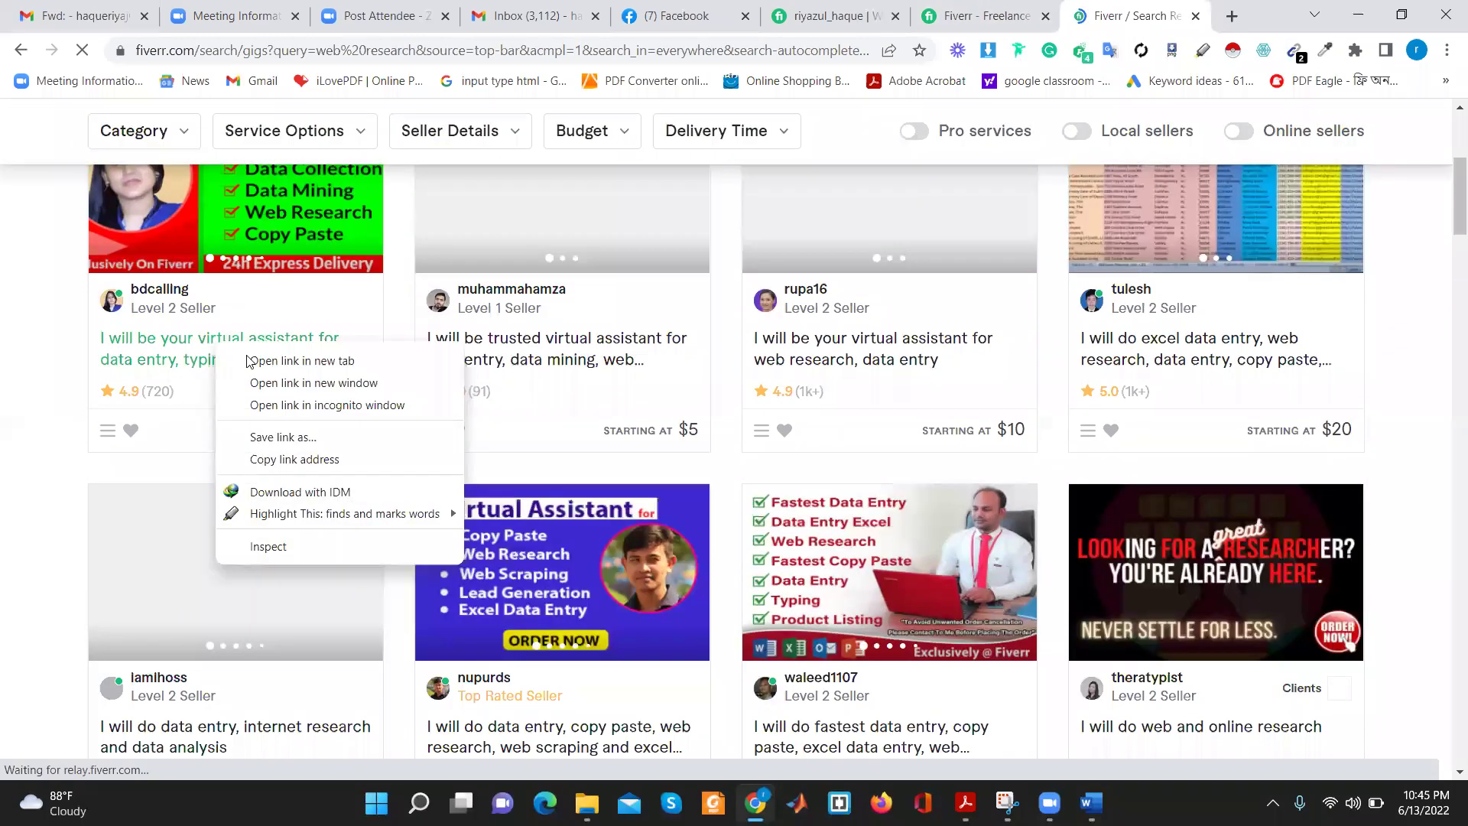
{"action": "left_click", "coordinate": [248, 360]}
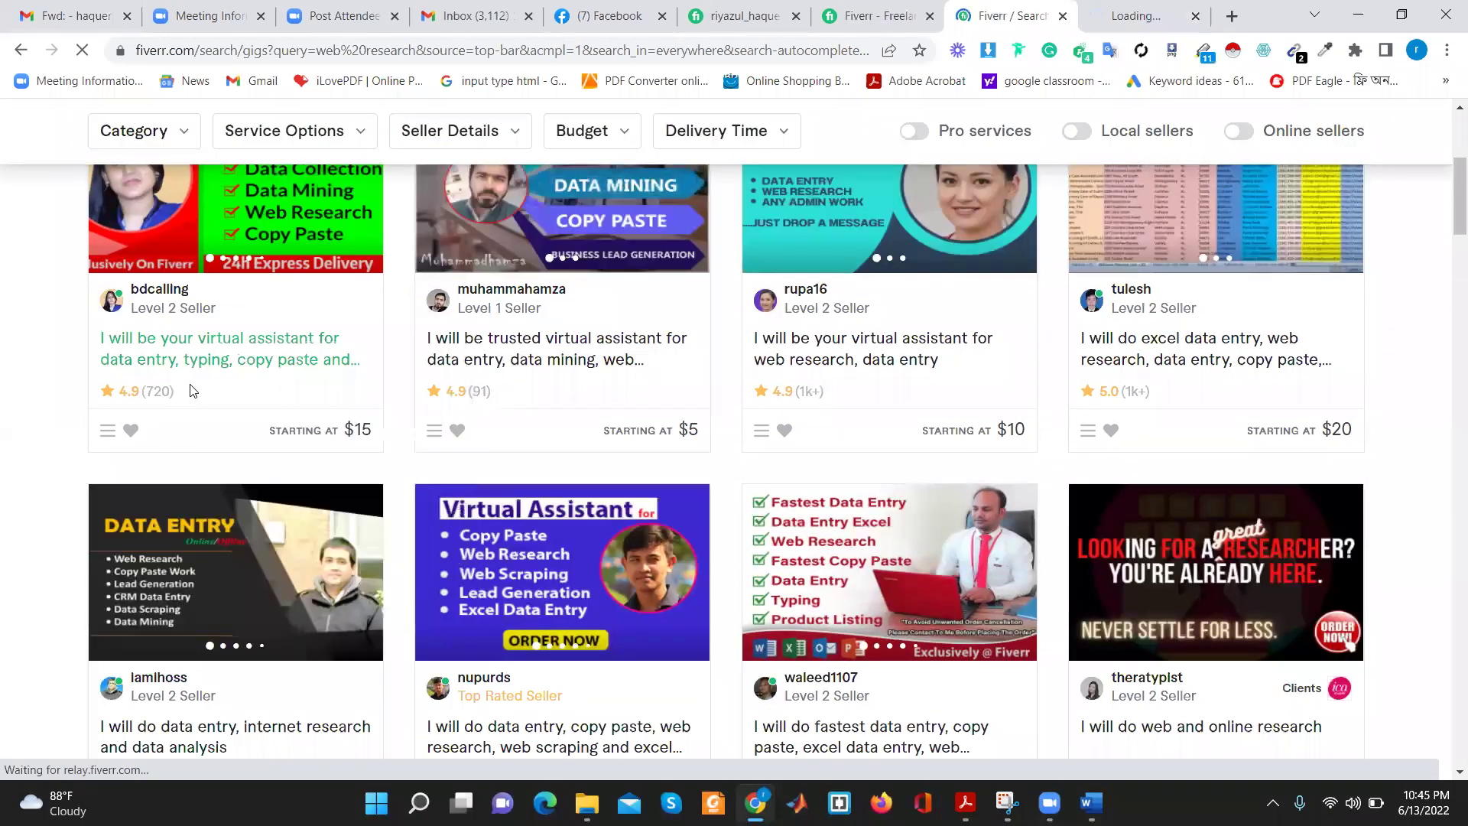
{"action": "right_click", "coordinate": [847, 365]}
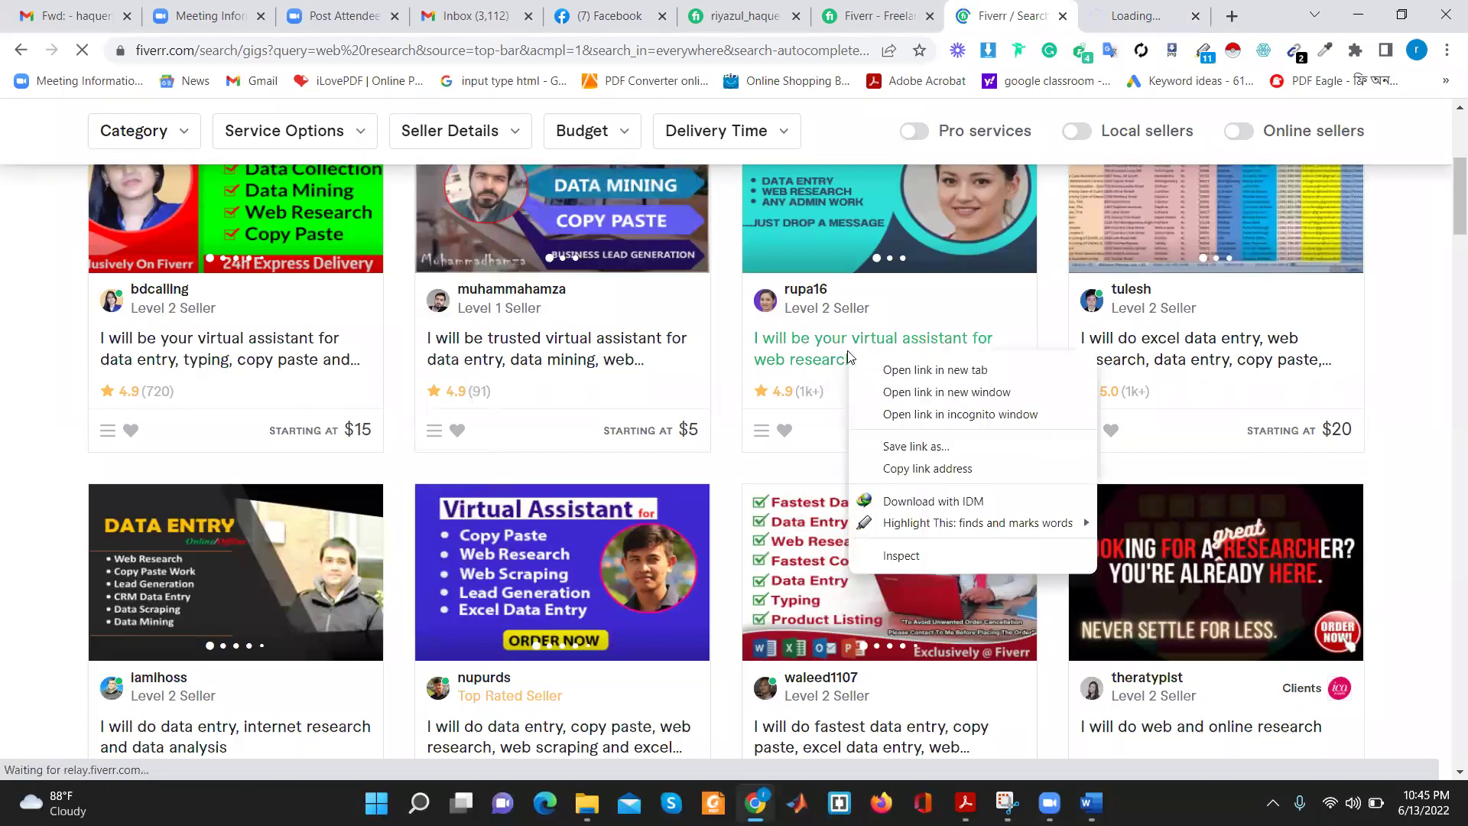
{"action": "left_click", "coordinate": [923, 377]}
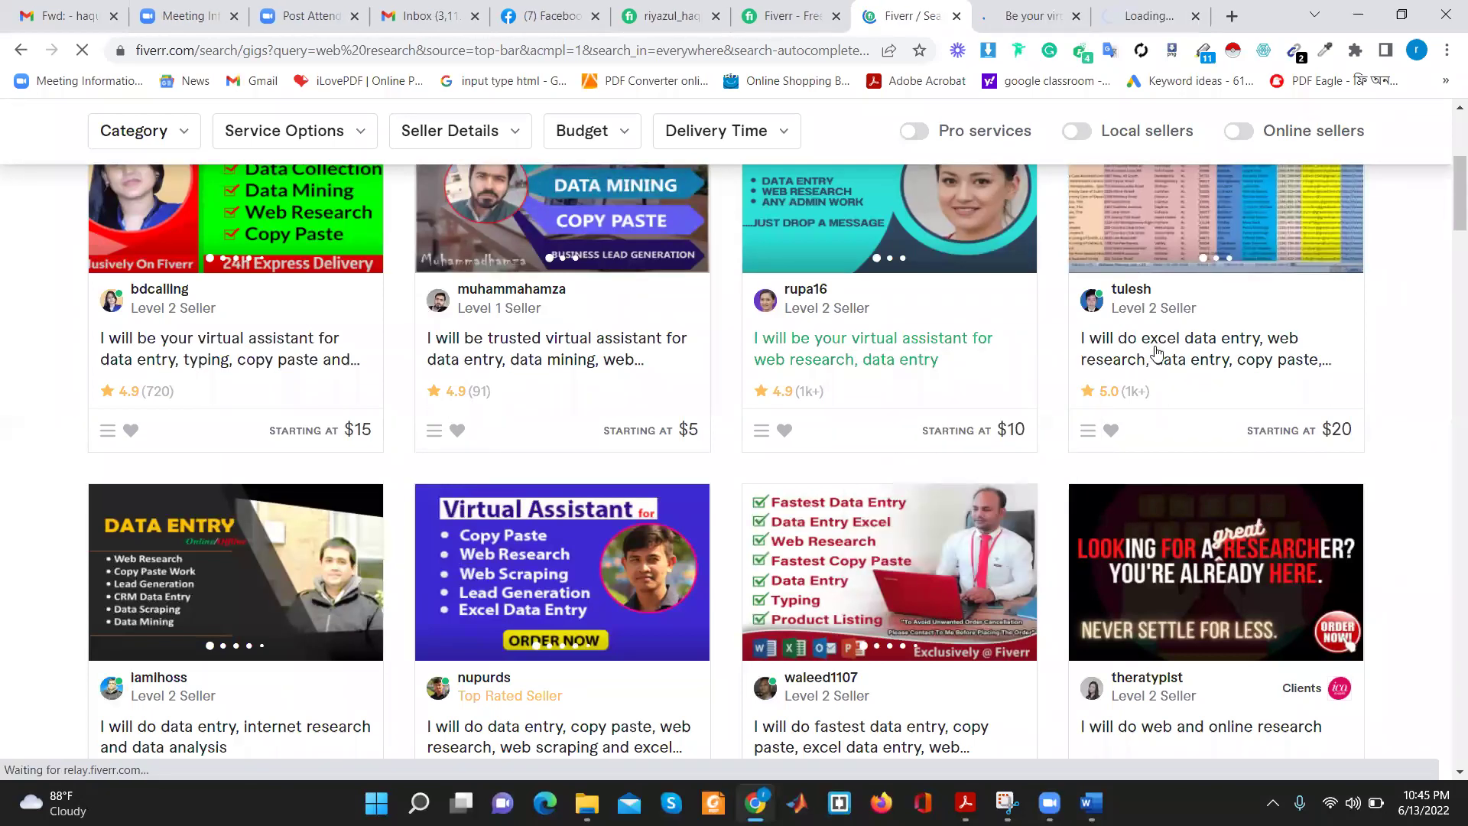
{"action": "right_click", "coordinate": [1197, 381]}
{"action": "left_click", "coordinate": [1223, 369]}
{"action": "scroll", "coordinate": [688, 386], "scroll_direction": "down", "scroll_amount": 5}
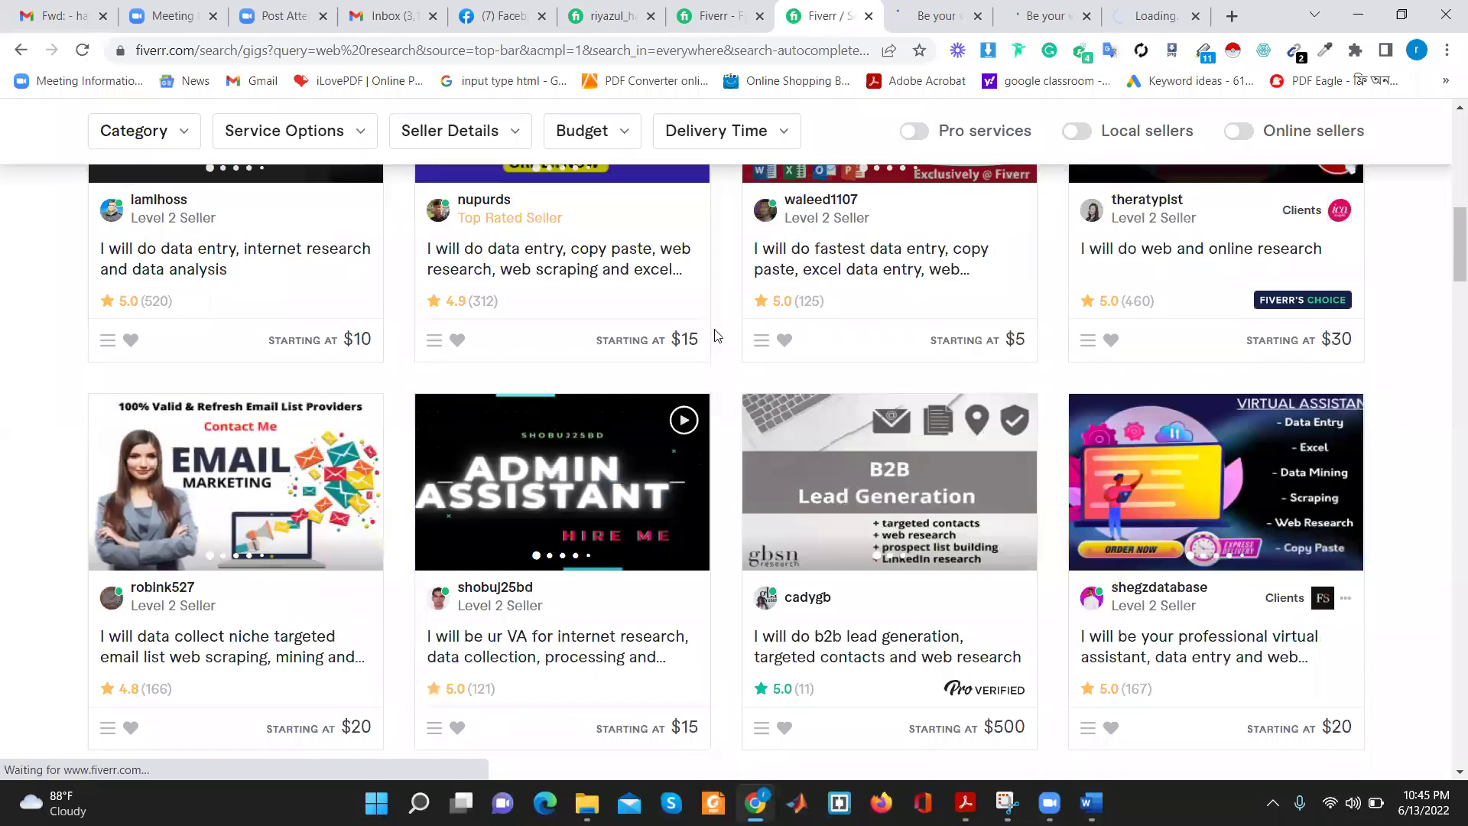
{"action": "scroll", "coordinate": [1099, 336], "scroll_direction": "up", "scroll_amount": 6}
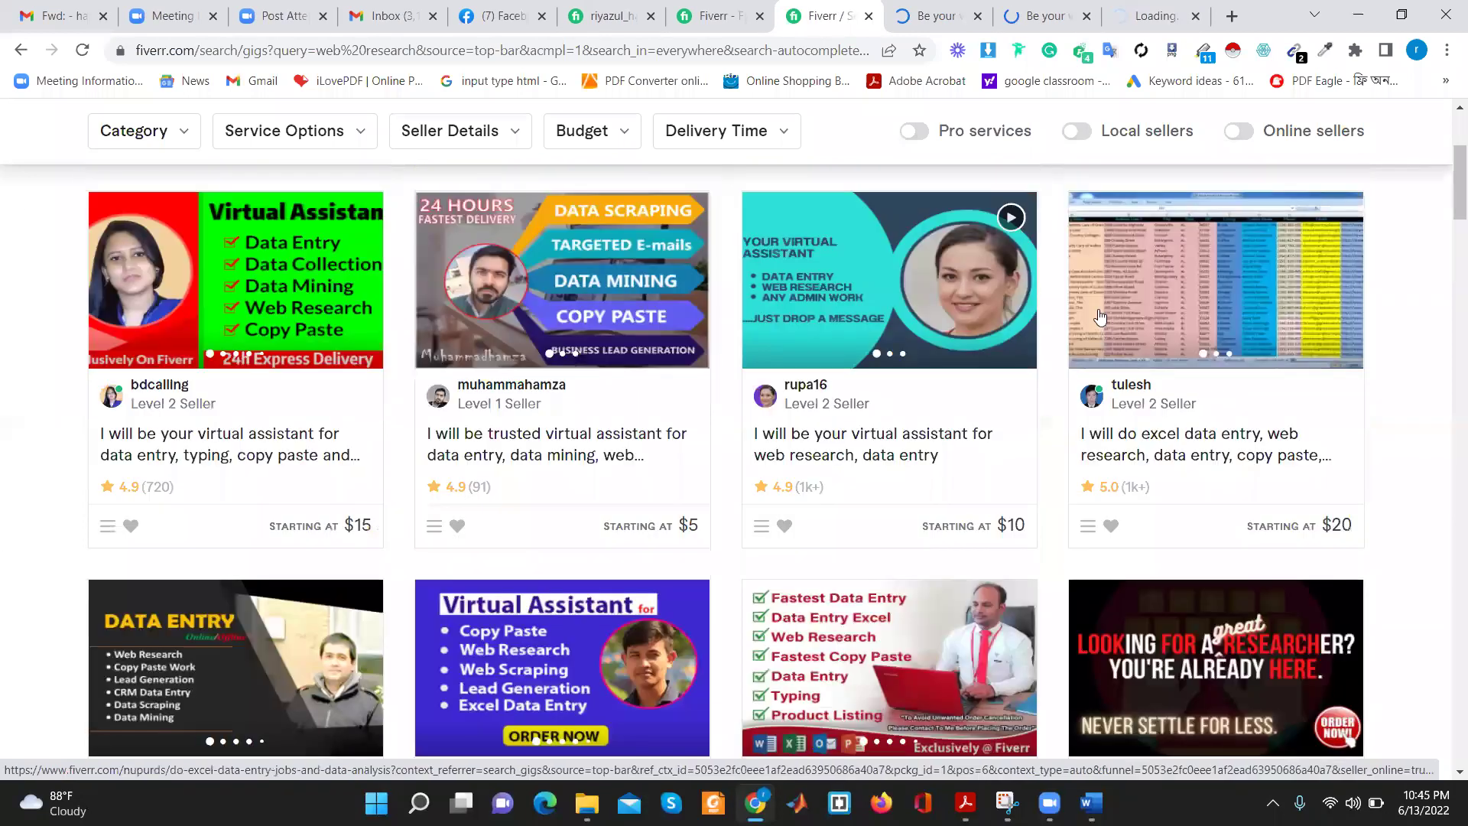
{"action": "scroll", "coordinate": [580, 367], "scroll_direction": "down", "scroll_amount": 3}
Open the web scraping, online research and another excel data entry gig in new tabs
{"action": "right_click", "coordinate": [581, 365]}
{"action": "left_click", "coordinate": [621, 373]}
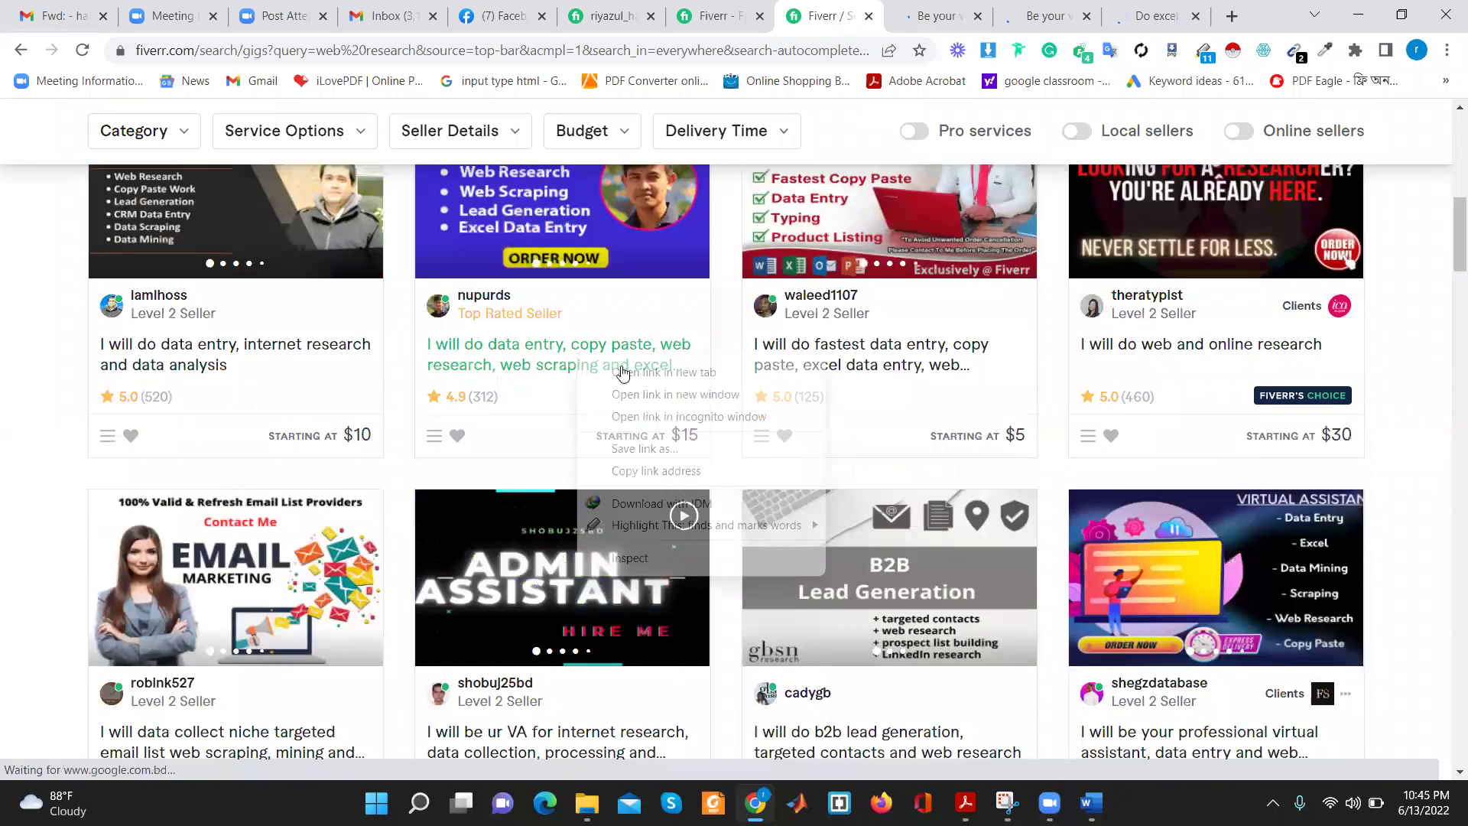
{"action": "right_click", "coordinate": [1228, 345]}
{"action": "key", "text": "t"}
{"action": "scroll", "coordinate": [337, 367], "scroll_direction": "down", "scroll_amount": 4}
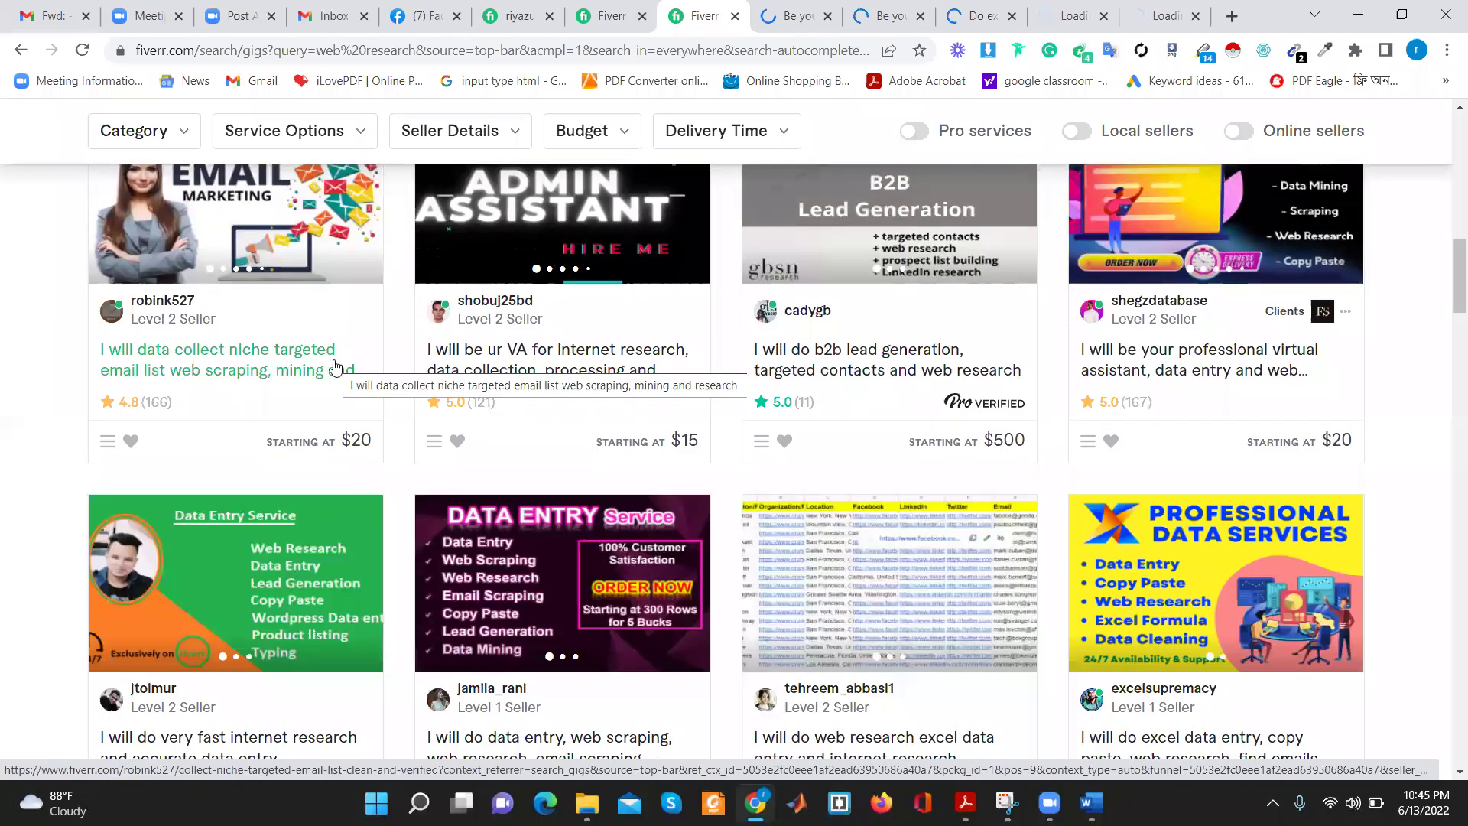
{"action": "scroll", "coordinate": [1061, 520], "scroll_direction": "down", "scroll_amount": 3}
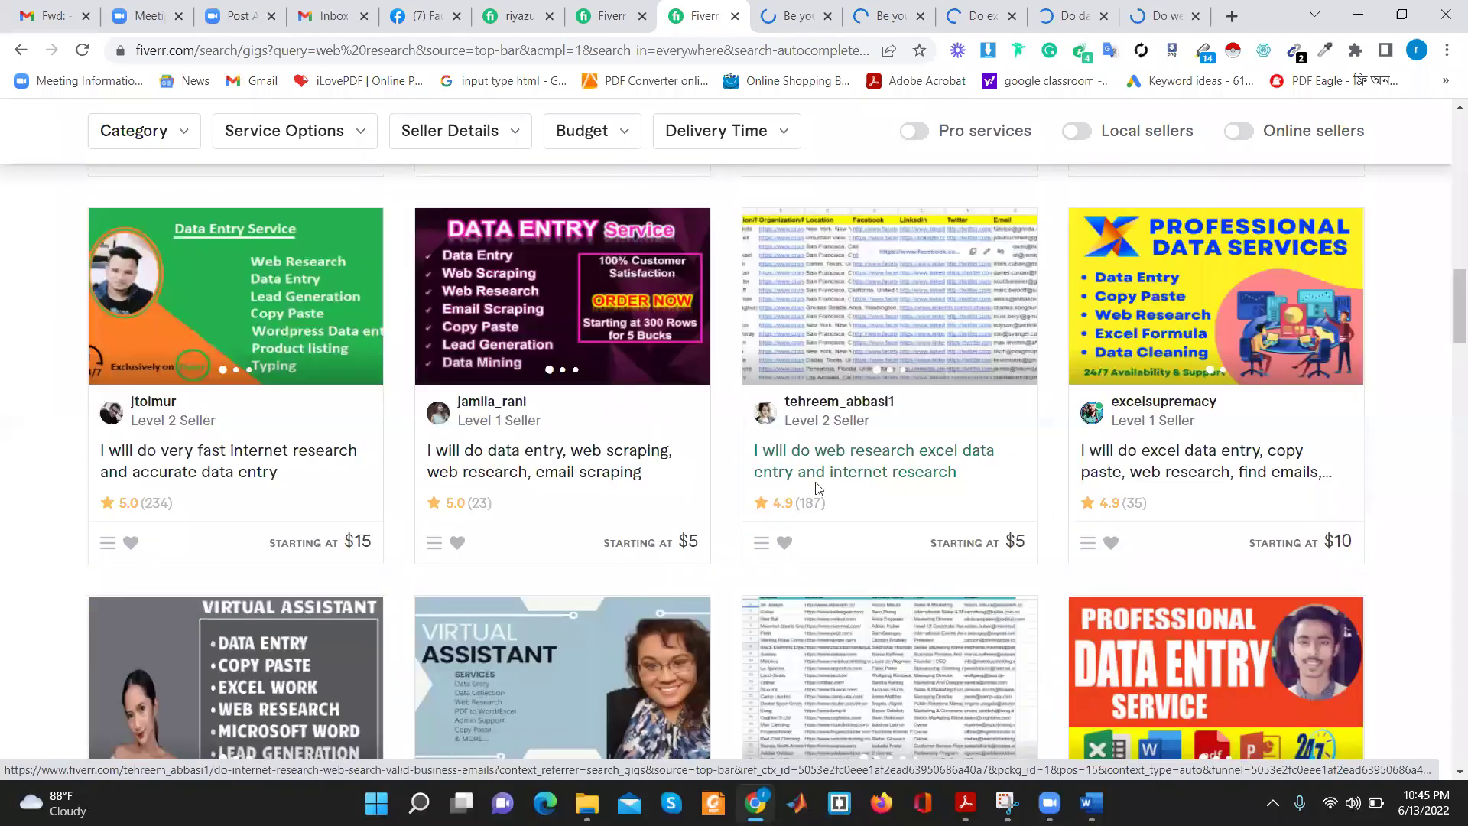
{"action": "scroll", "coordinate": [751, 588], "scroll_direction": "down", "scroll_amount": 3}
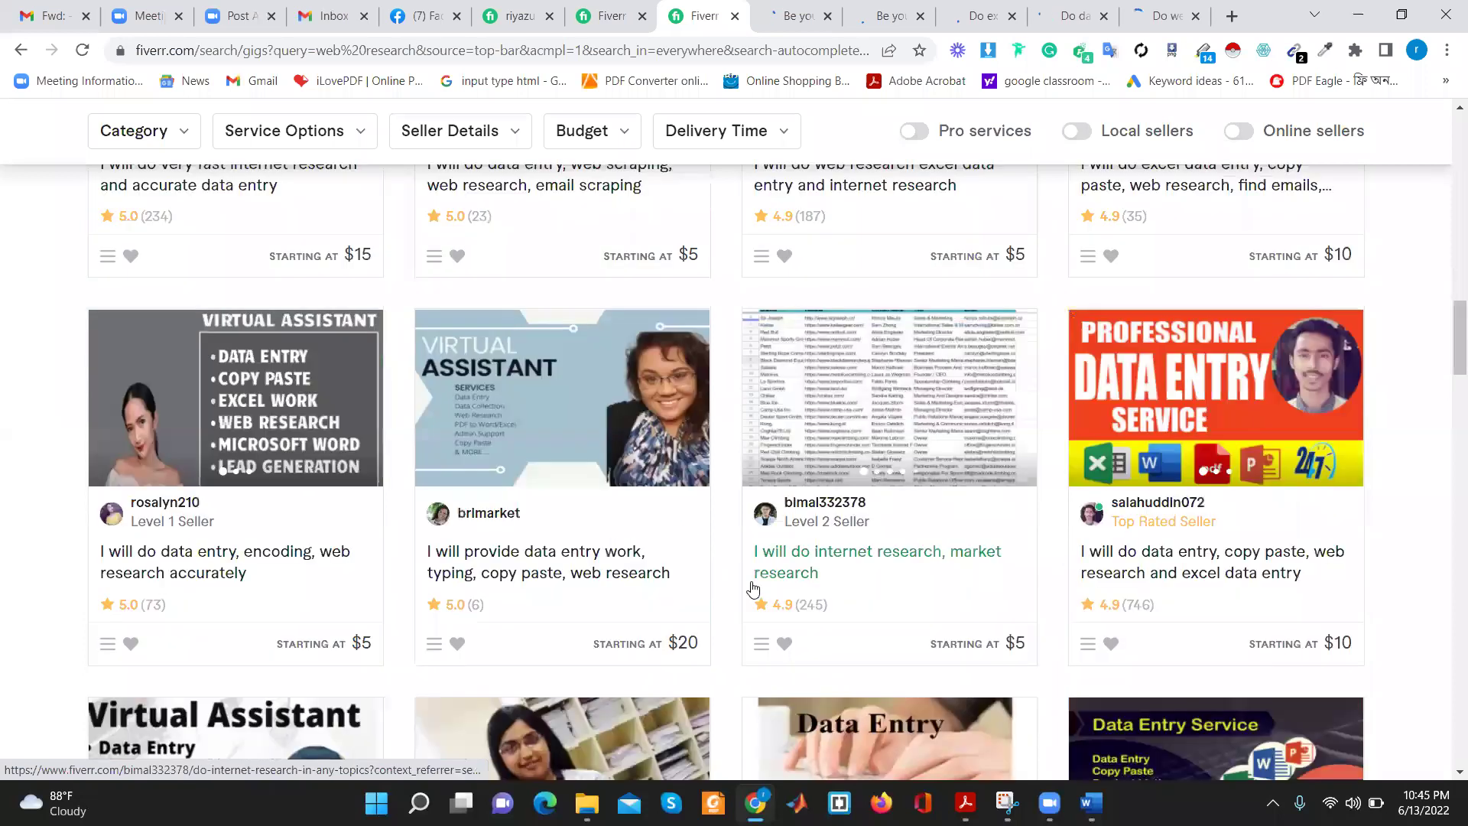
{"action": "right_click", "coordinate": [1136, 573]}
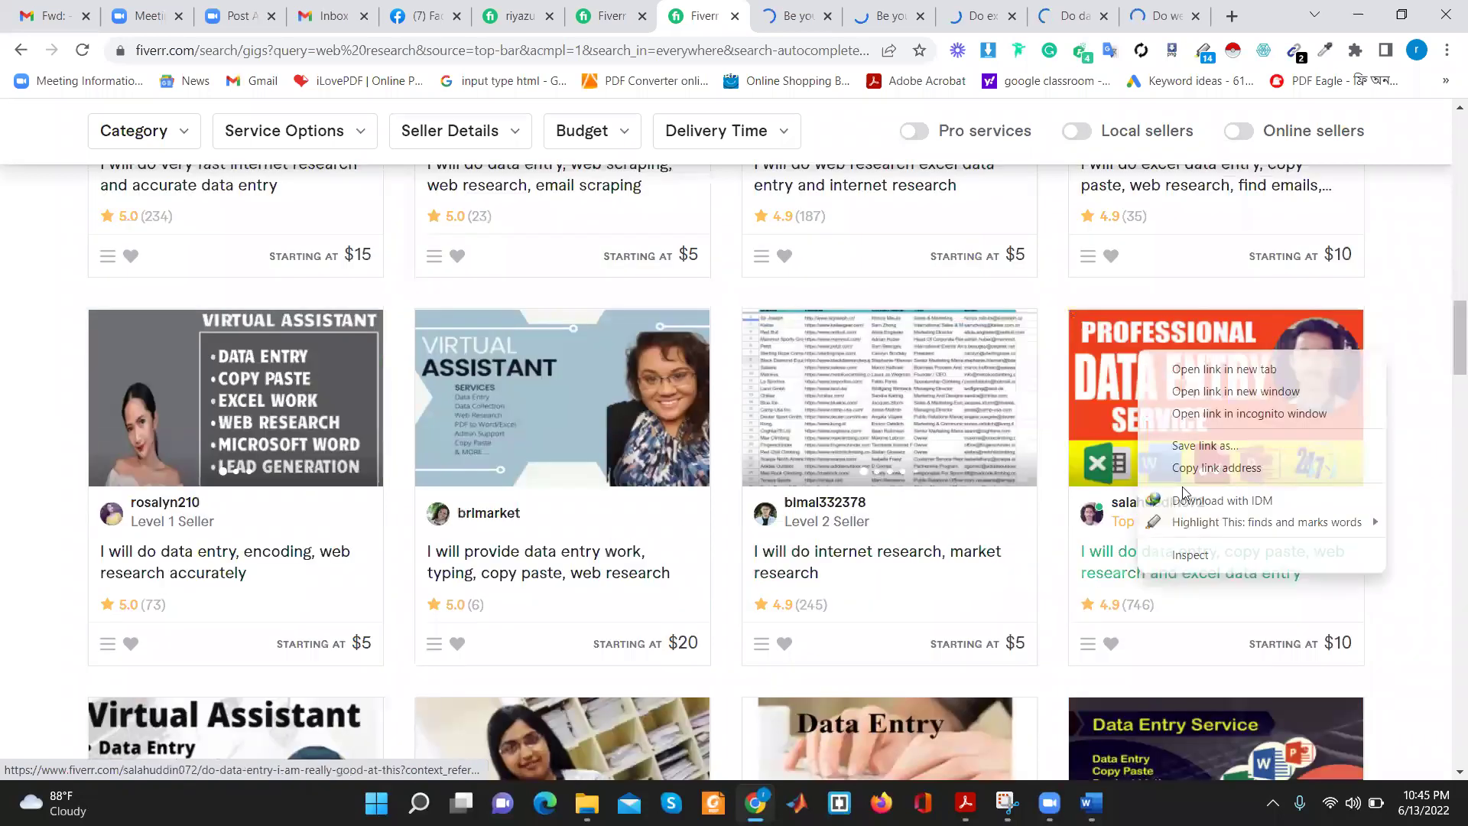
{"action": "left_click", "coordinate": [1208, 369]}
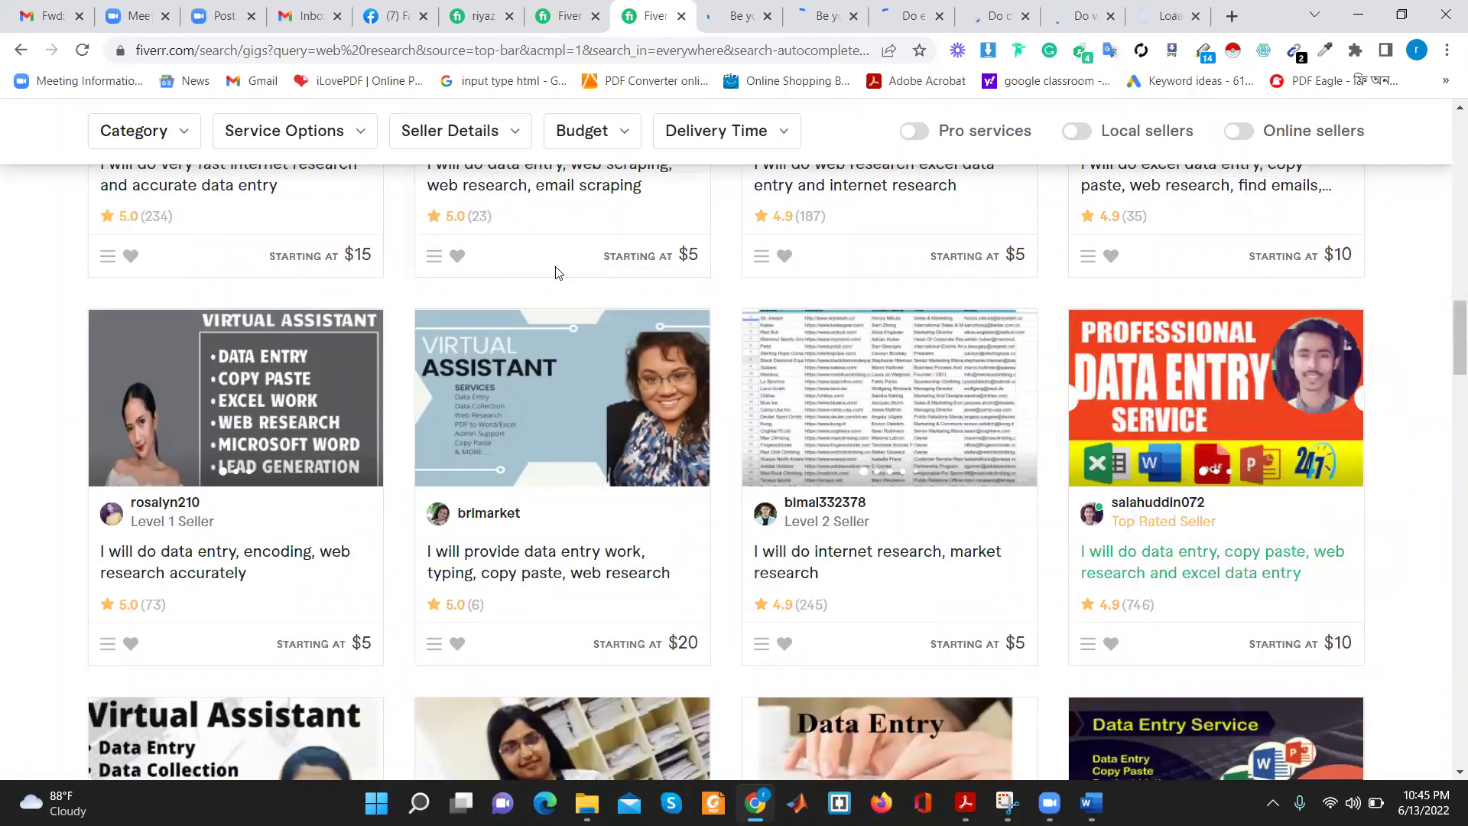
{"action": "scroll", "coordinate": [555, 272], "scroll_direction": "down", "scroll_amount": 6}
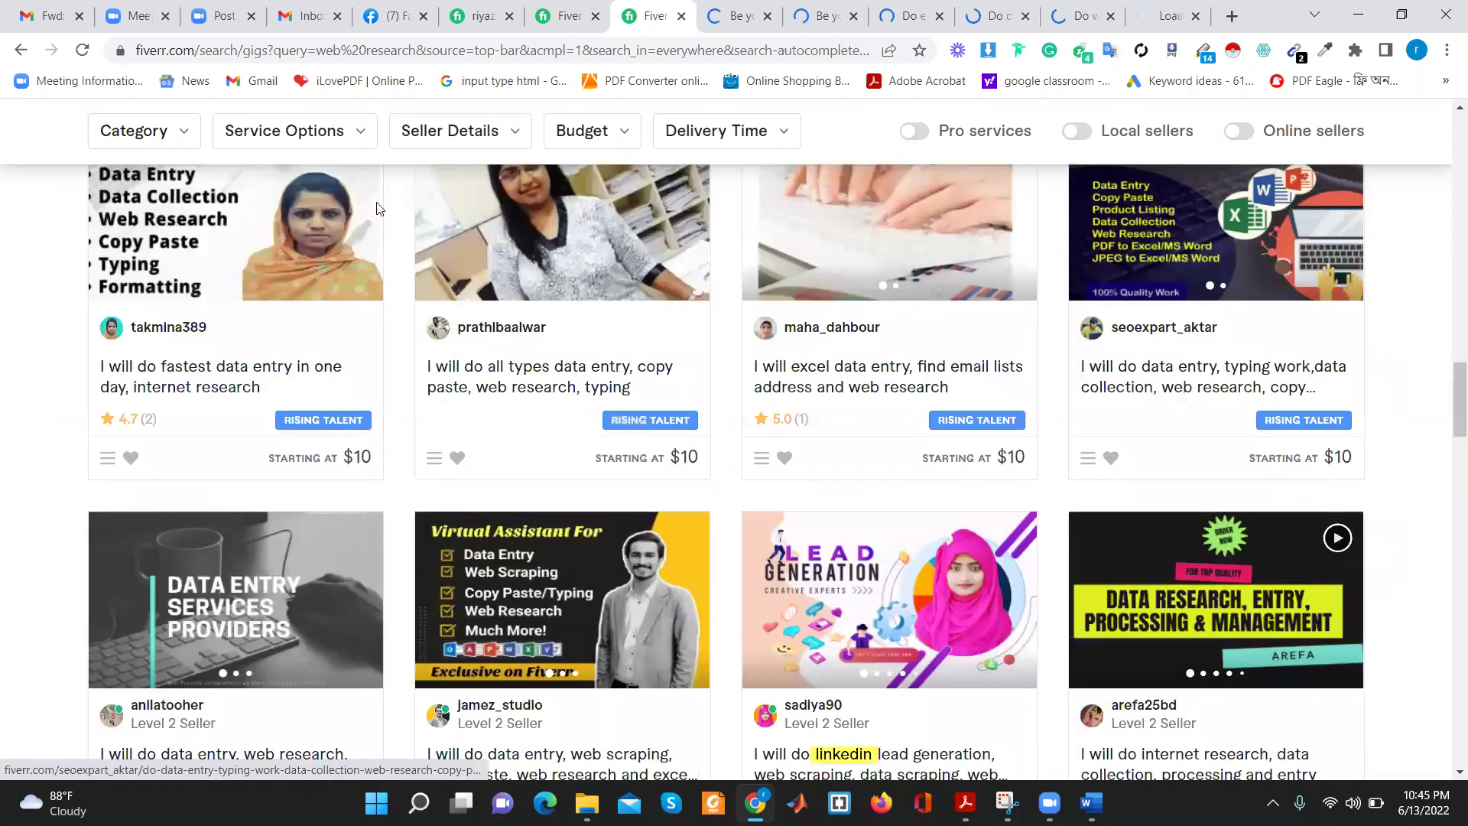
{"action": "scroll", "coordinate": [376, 208], "scroll_direction": "up", "scroll_amount": 8}
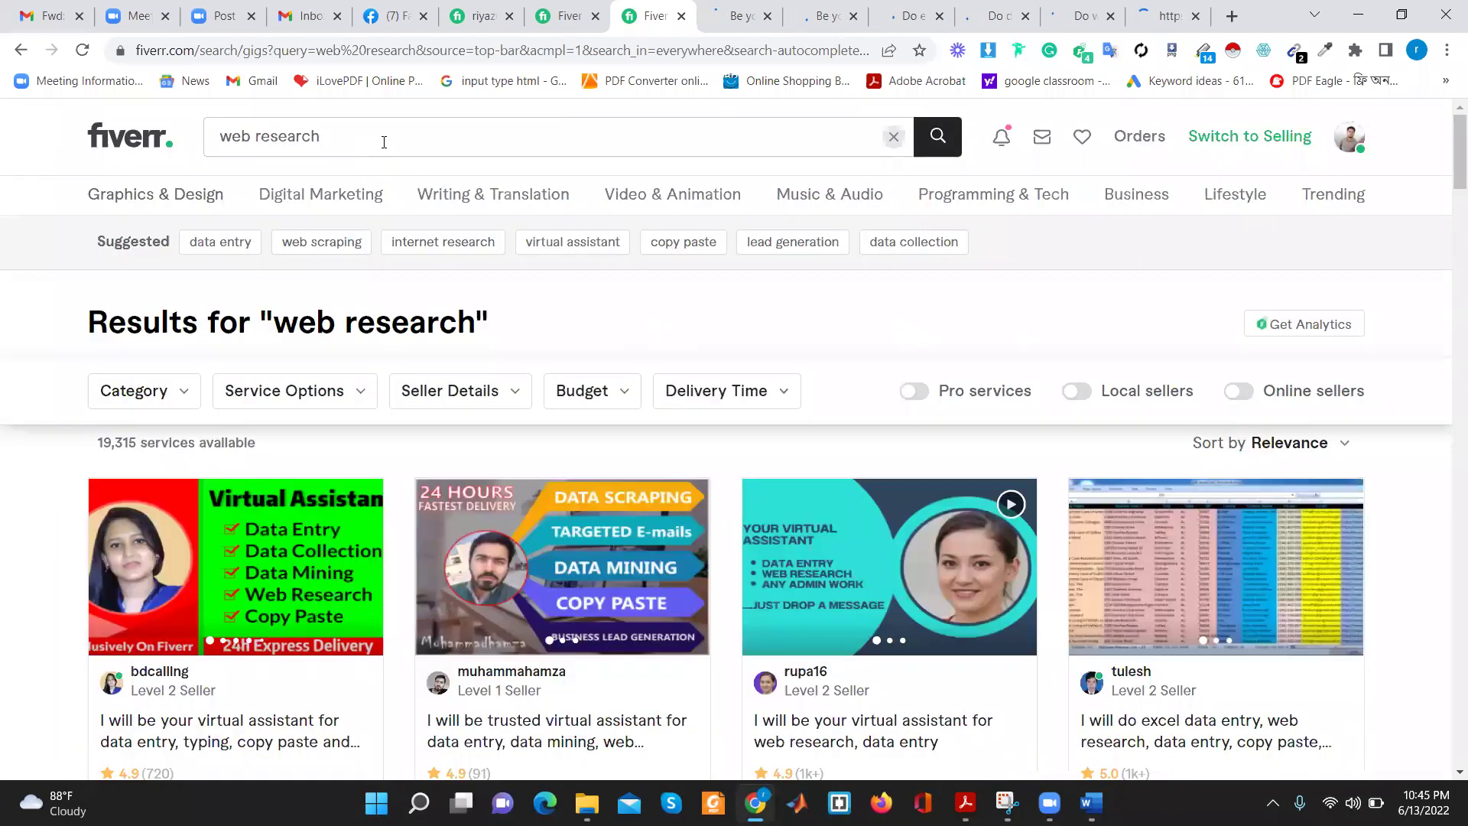
Replace the web research query with a search for 'data entry' services
{"action": "left_click", "coordinate": [384, 141]}
{"action": "key", "text": "ctrl+a"}
{"action": "key", "text": "BackSpace"}
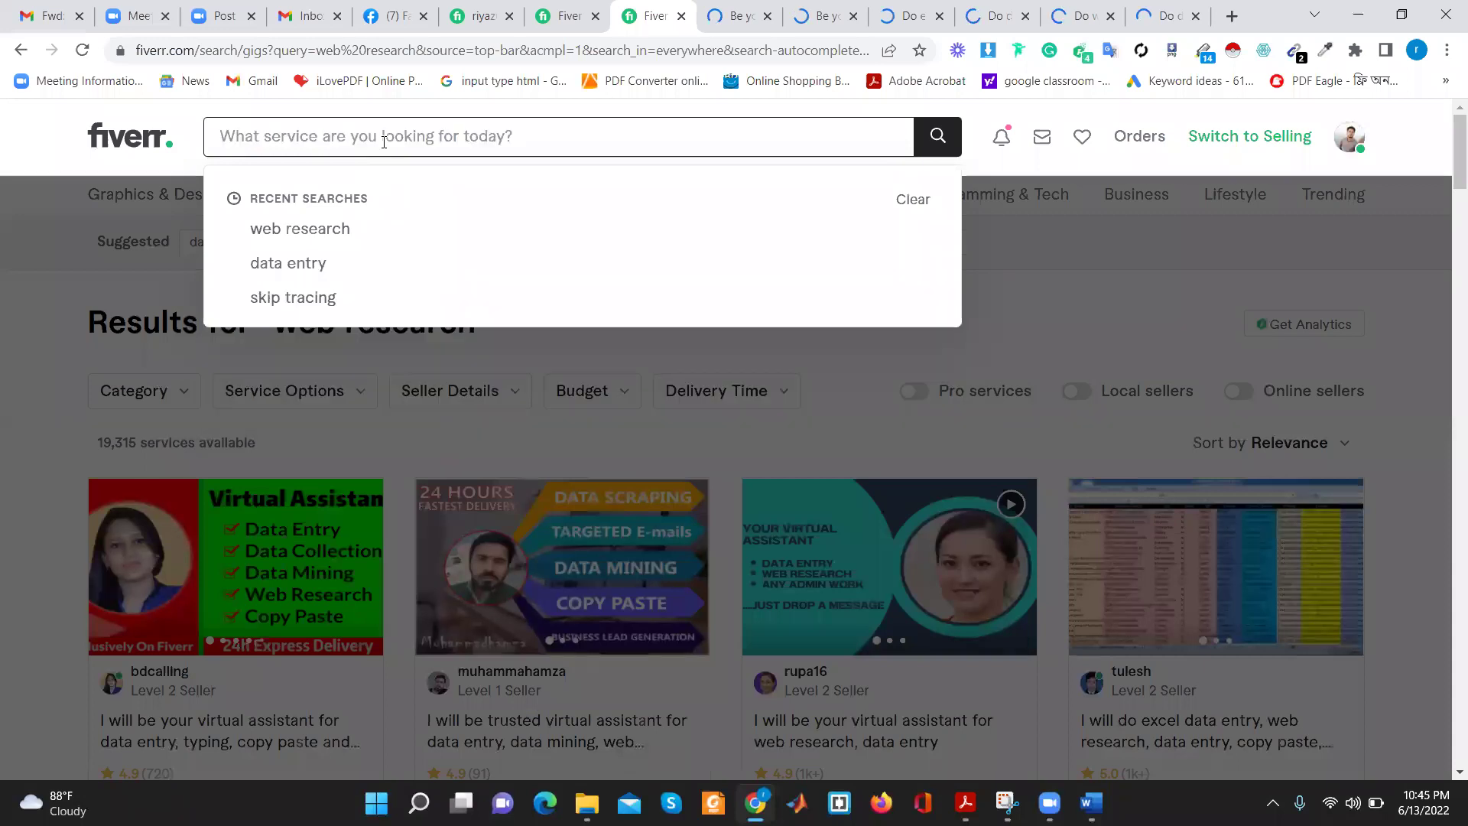
{"action": "type", "text": "da"}
{"action": "left_click", "coordinate": [322, 231]}
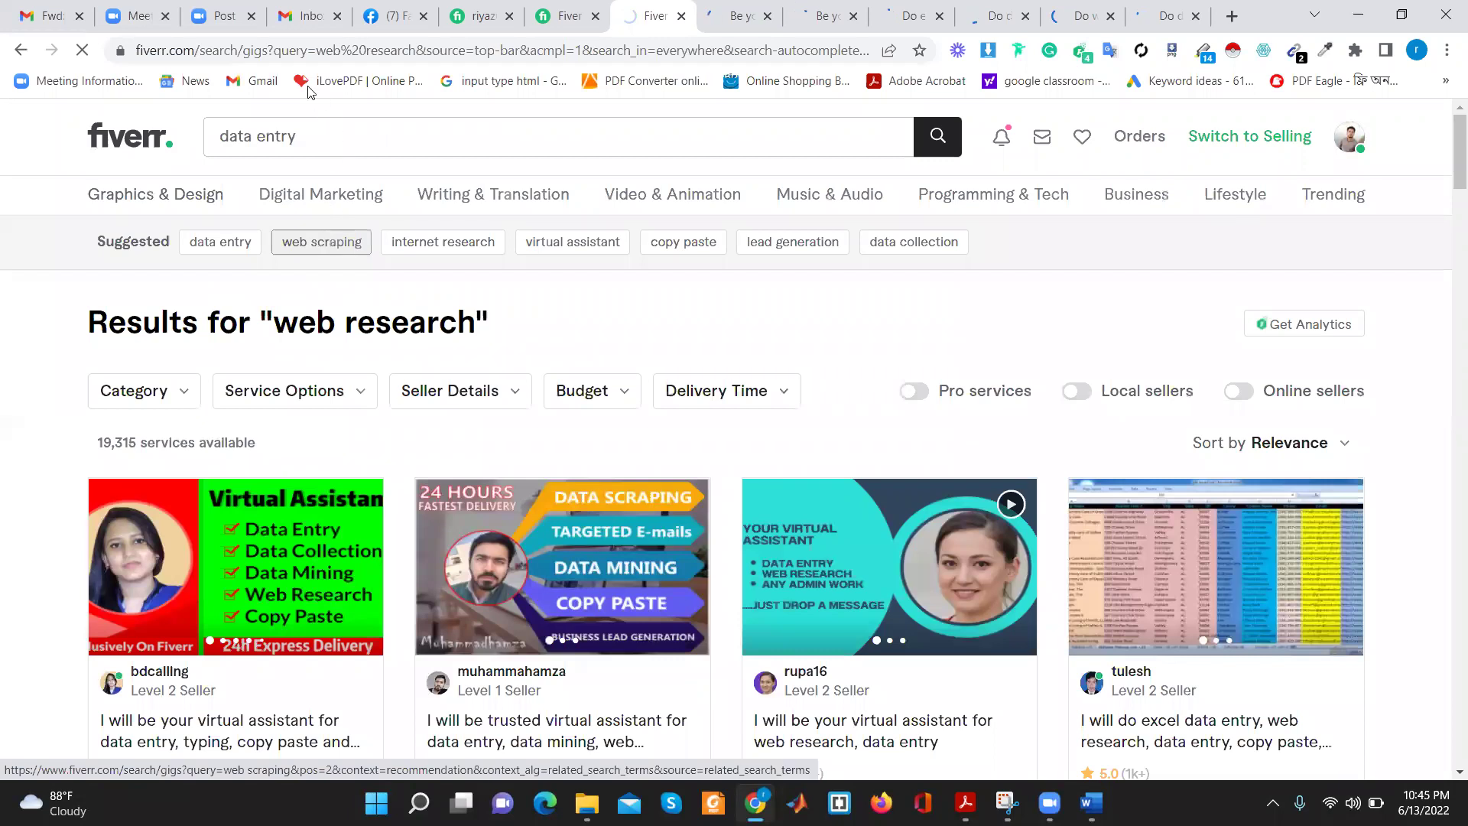
{"action": "scroll", "coordinate": [181, 532], "scroll_direction": "down", "scroll_amount": 1}
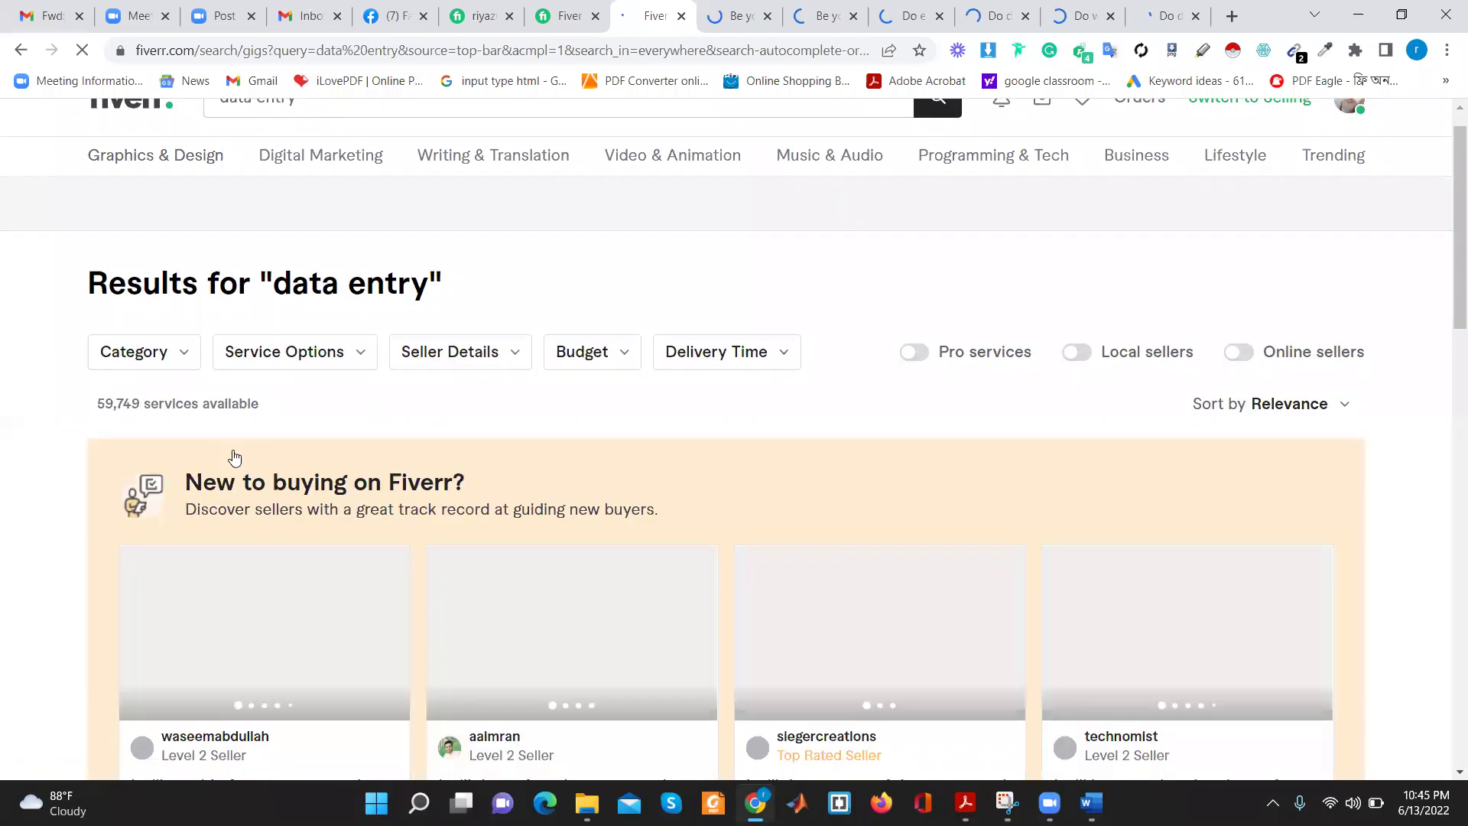
{"action": "scroll", "coordinate": [341, 399], "scroll_direction": "down", "scroll_amount": 5}
{"action": "scroll", "coordinate": [341, 399], "scroll_direction": "up", "scroll_amount": 1}
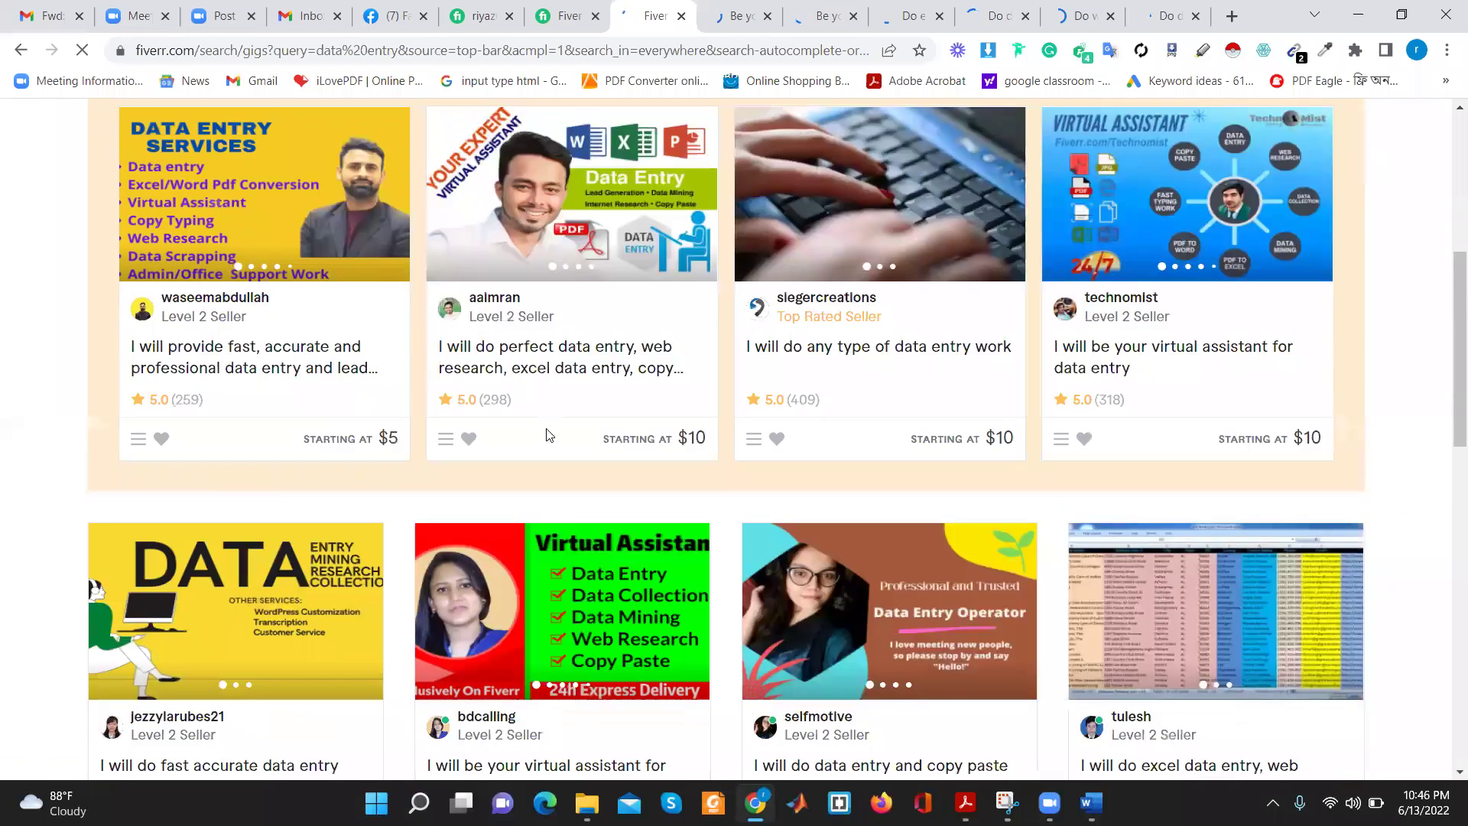
{"action": "scroll", "coordinate": [535, 439], "scroll_direction": "up", "scroll_amount": 1}
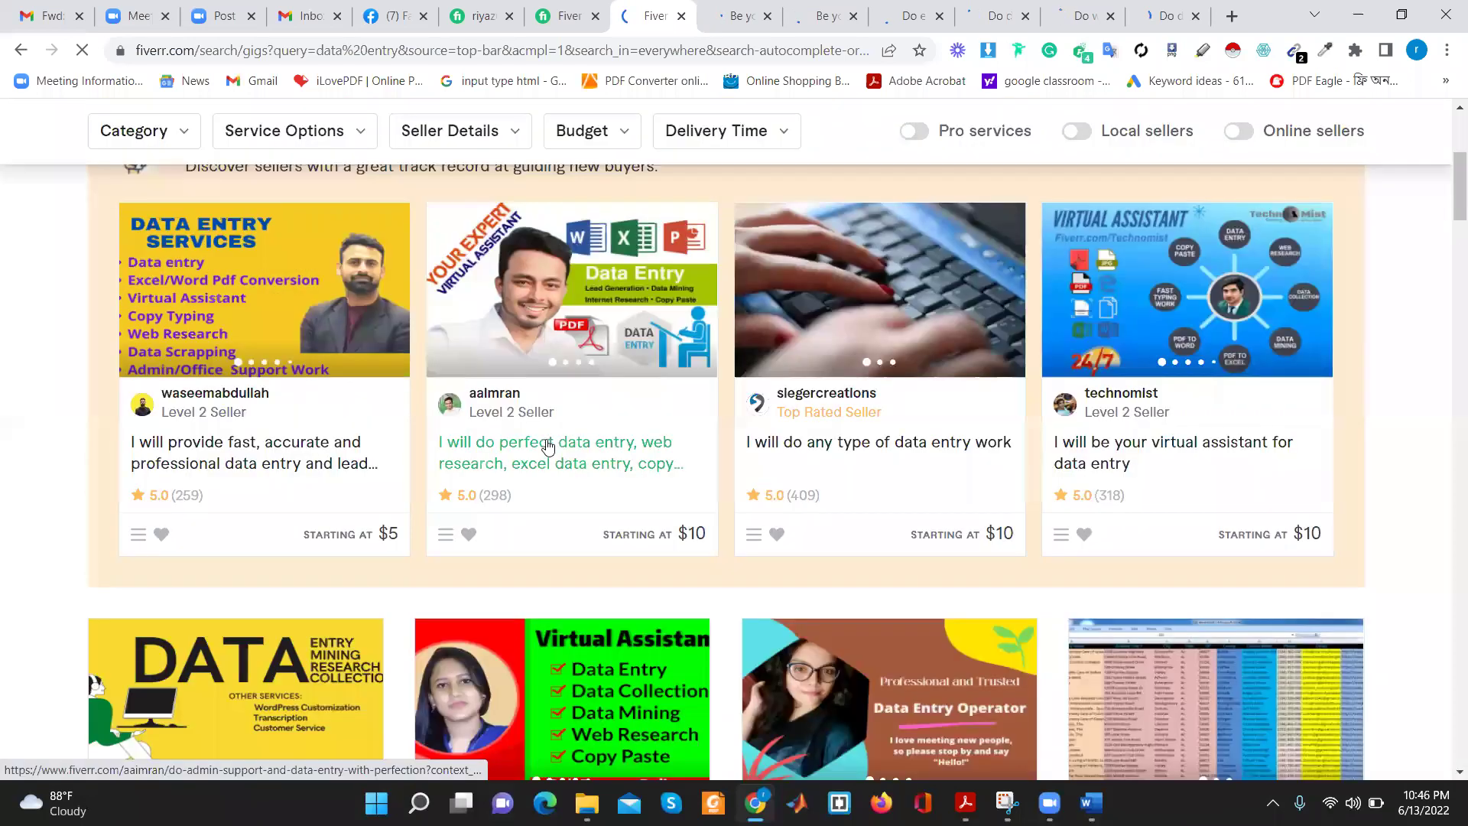
Open the 'any type of data entry' and 'data entry and copy paste' gigs in new tabs
{"action": "left_click", "coordinate": [550, 478]}
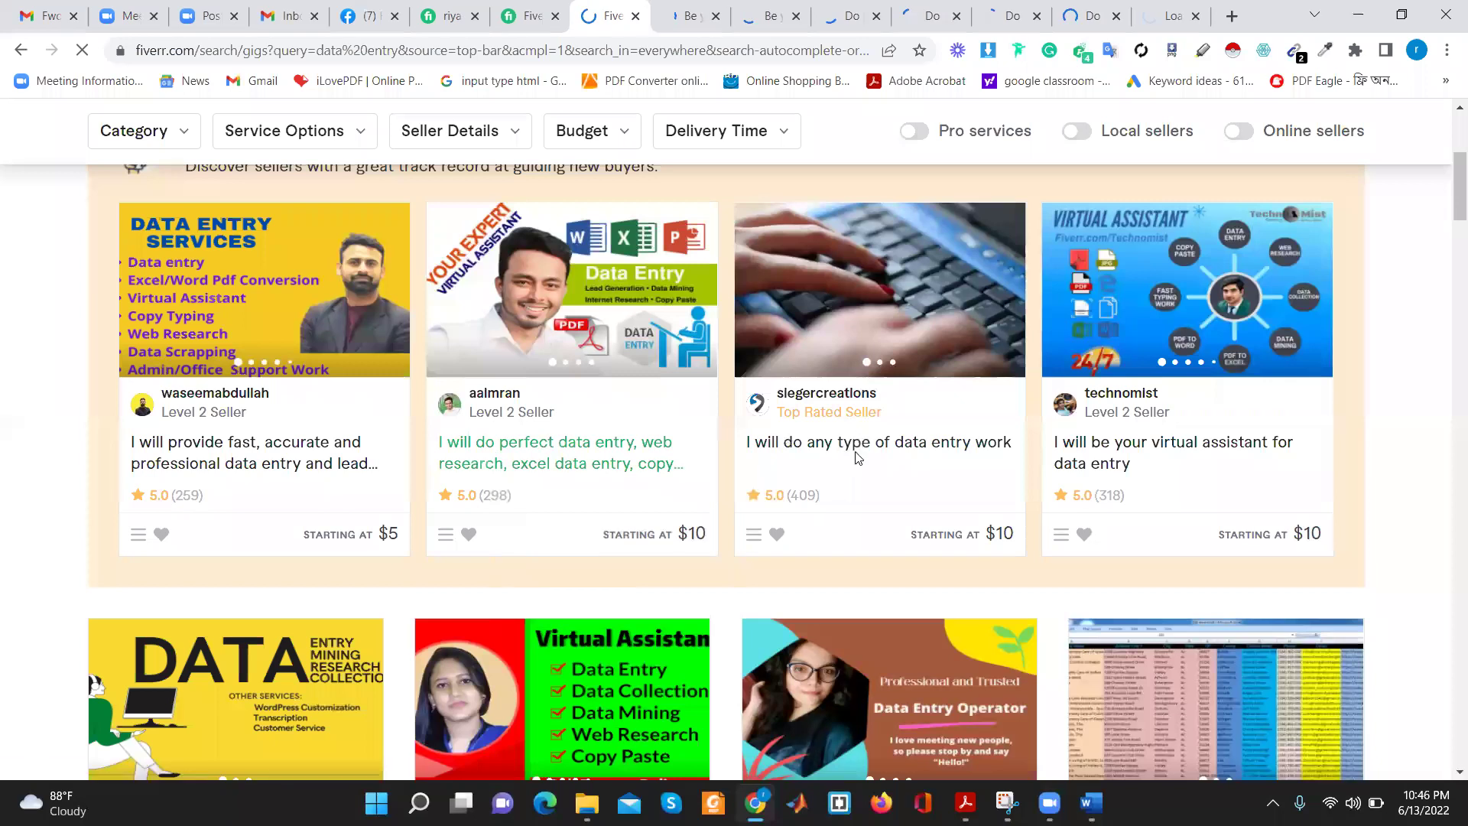
{"action": "scroll", "coordinate": [856, 457], "scroll_direction": "down", "scroll_amount": 3}
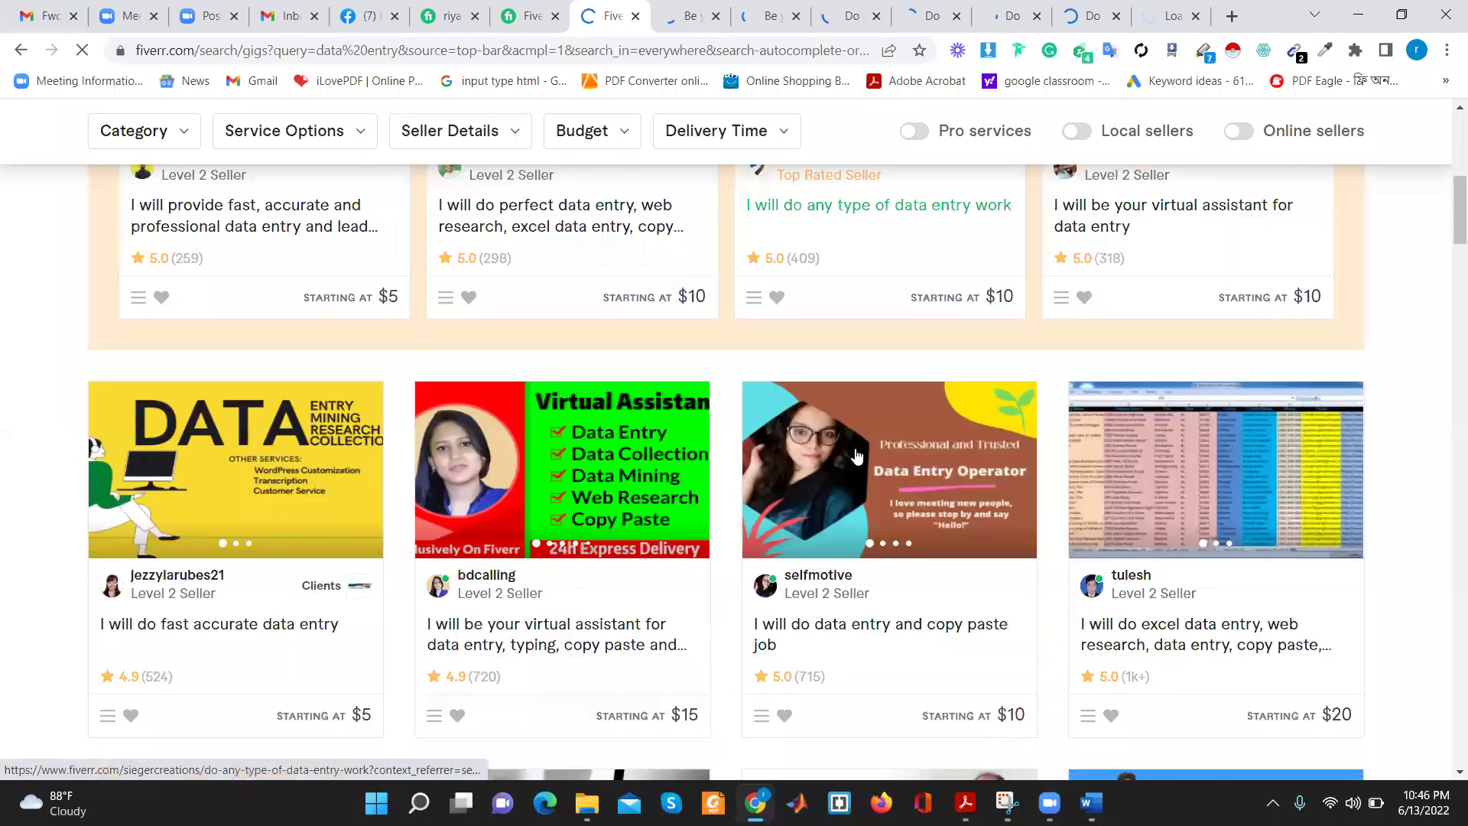
{"action": "scroll", "coordinate": [856, 456], "scroll_direction": "down", "scroll_amount": 3}
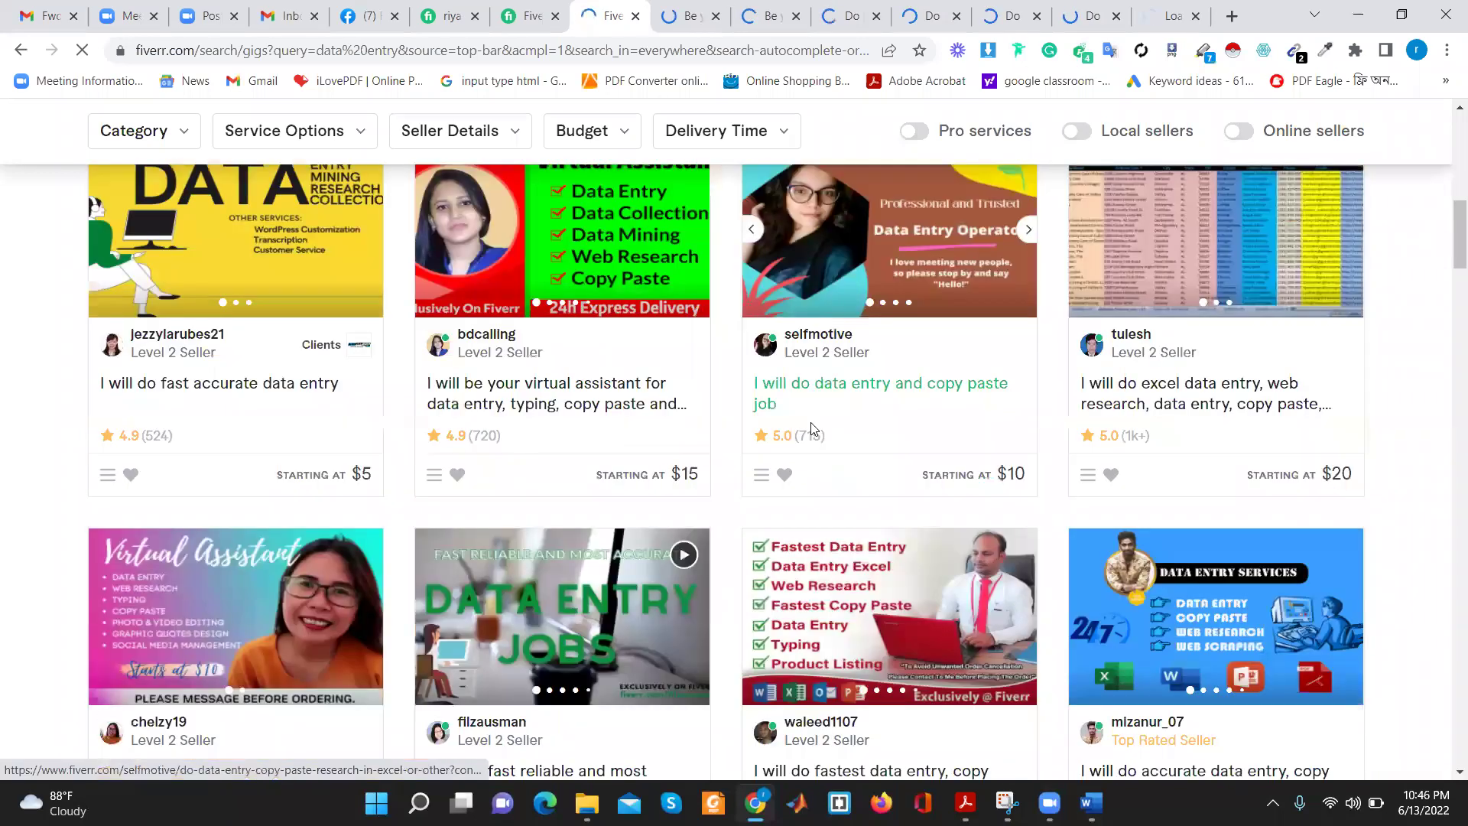
{"action": "right_click", "coordinate": [826, 383]}
{"action": "left_click", "coordinate": [868, 390]}
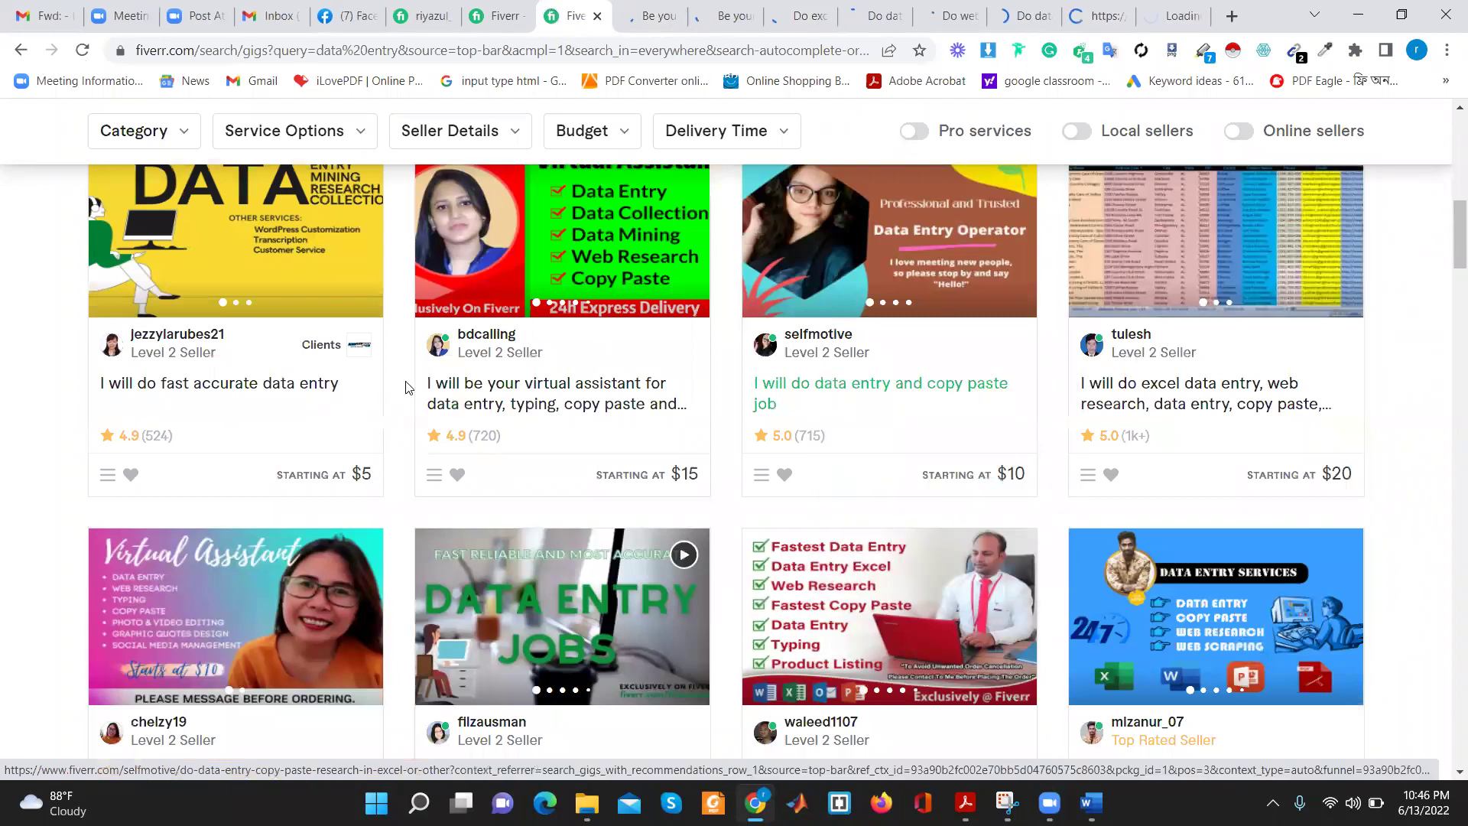
{"action": "scroll", "coordinate": [408, 388], "scroll_direction": "down", "scroll_amount": 3}
{"action": "scroll", "coordinate": [767, 425], "scroll_direction": "down", "scroll_amount": 3}
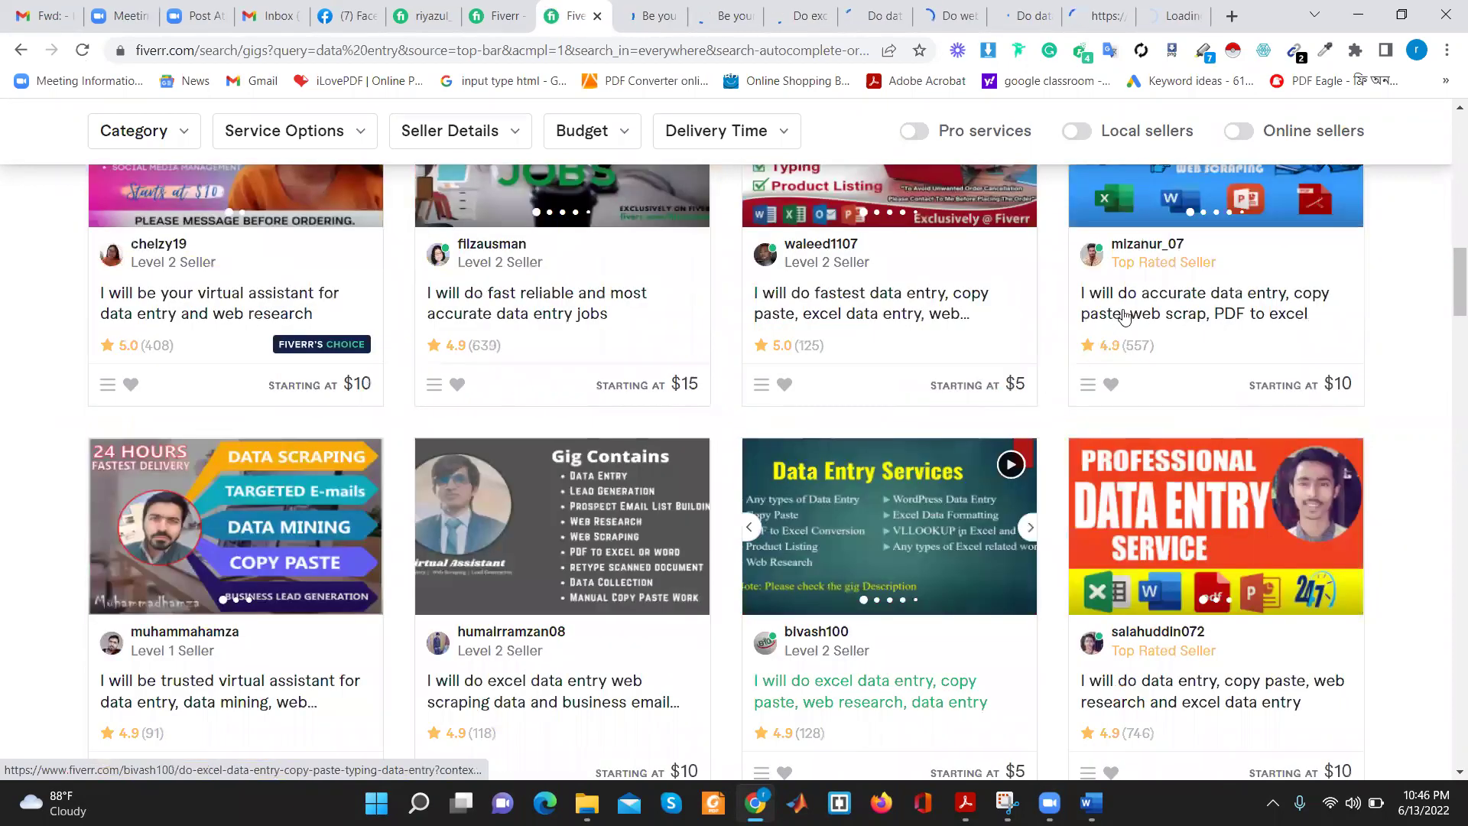
{"action": "right_click", "coordinate": [1123, 315]}
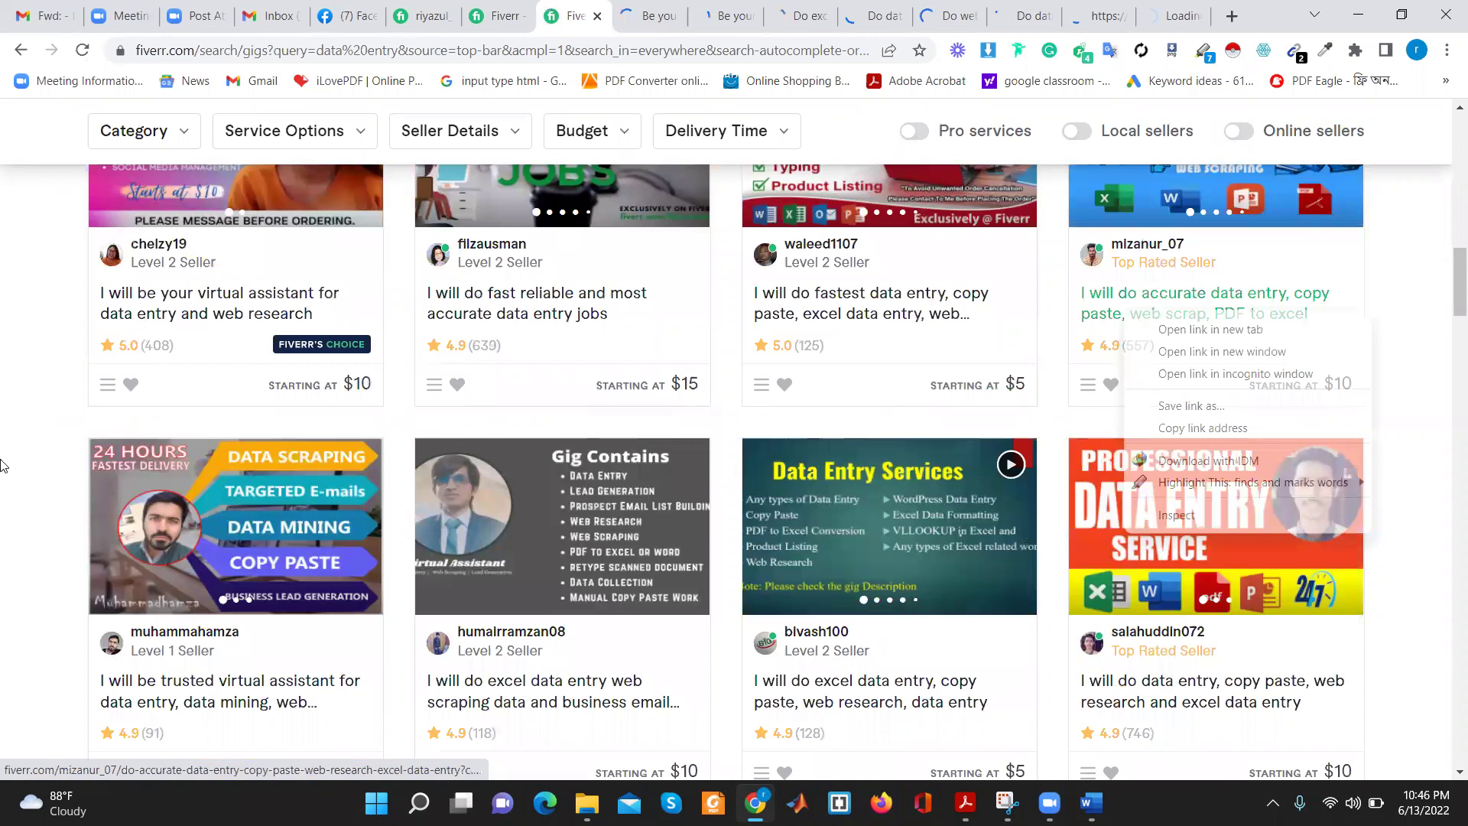
{"action": "scroll", "coordinate": [720, 357], "scroll_direction": "down", "scroll_amount": 8}
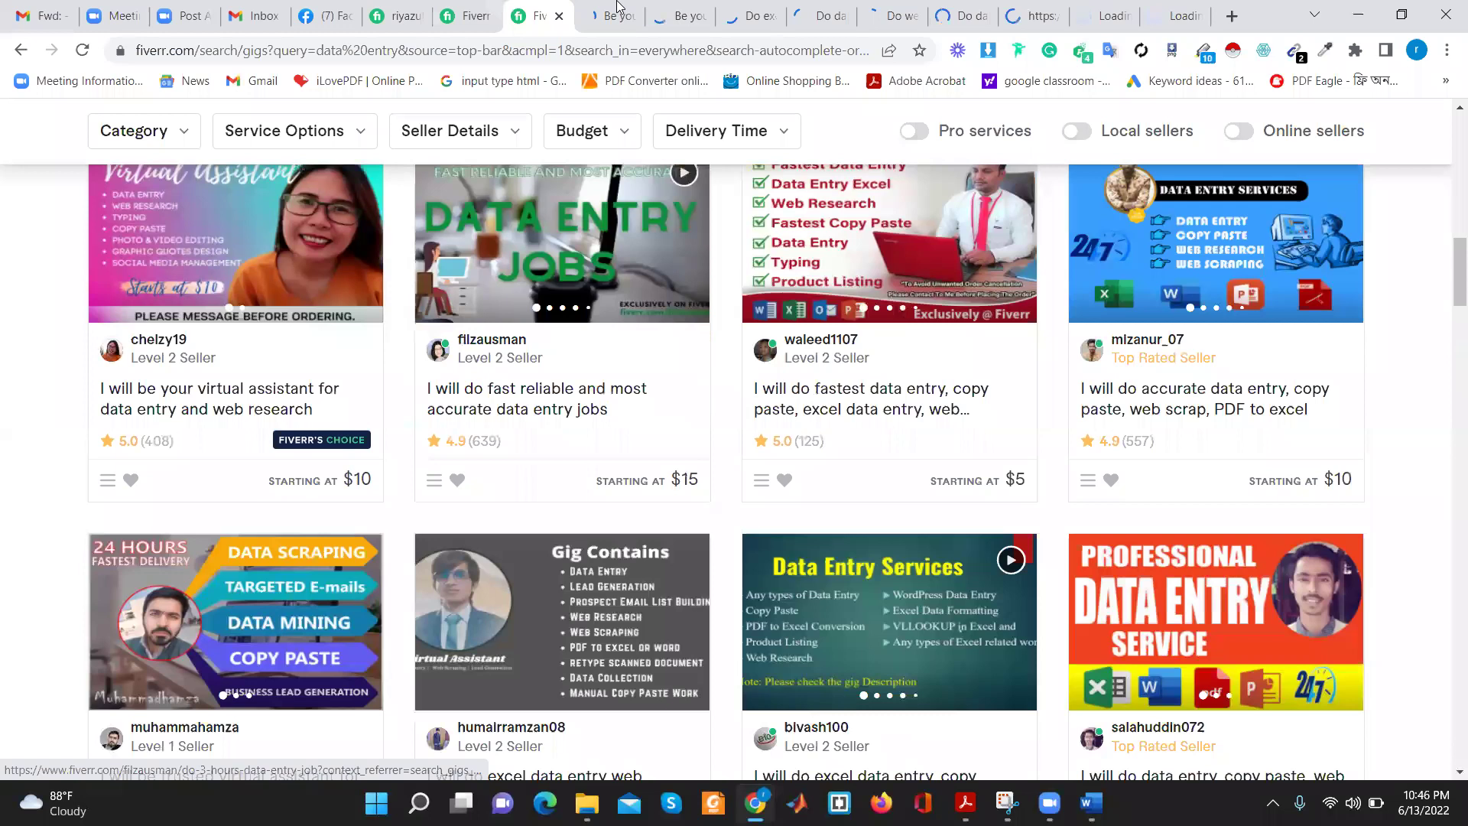
Switch to the $15 virtual assistant data entry gig and scroll down to its Related Tags
{"action": "left_click", "coordinate": [616, 9]}
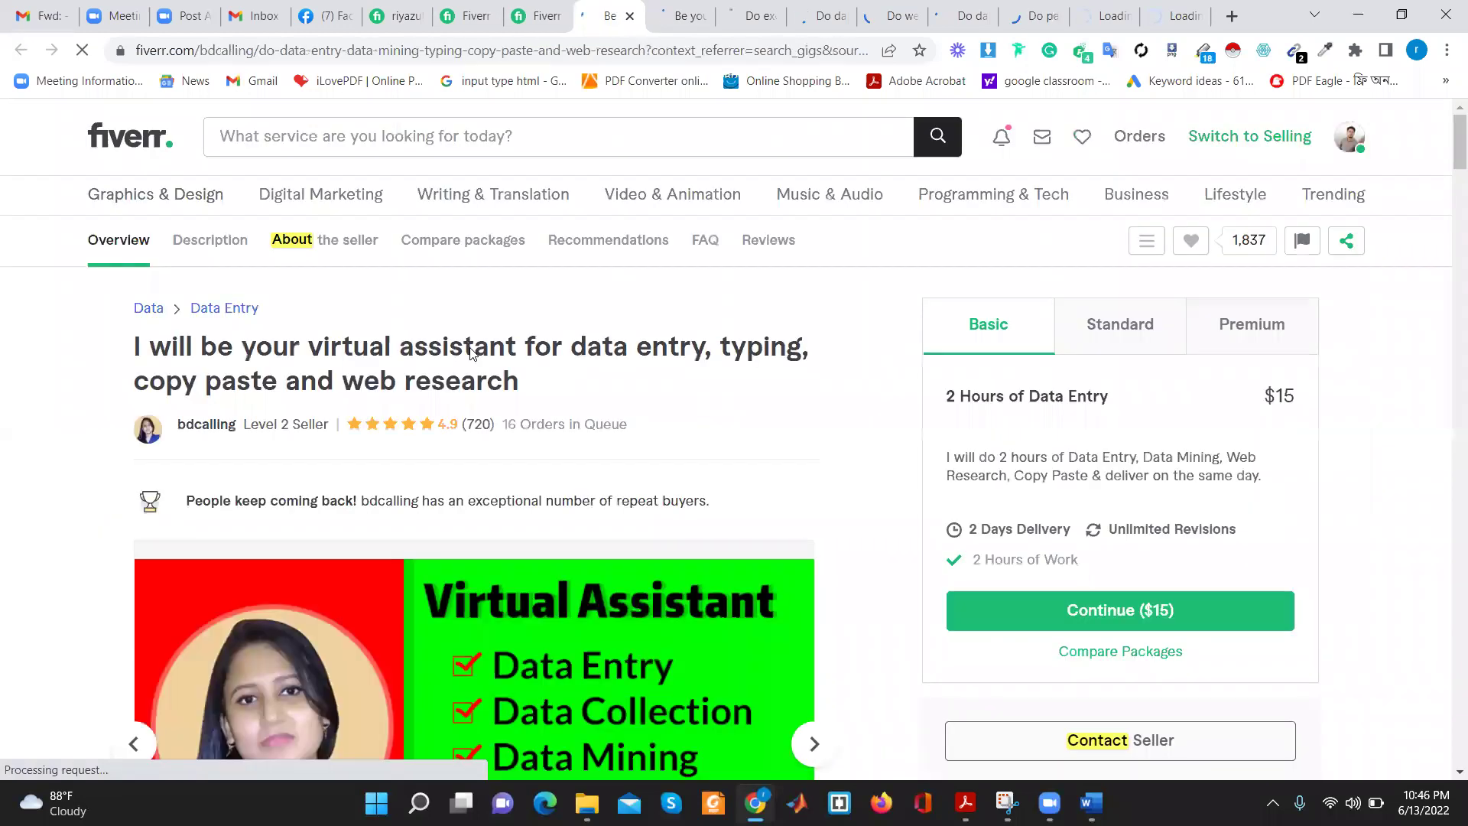
{"action": "scroll", "coordinate": [498, 391], "scroll_direction": "down", "scroll_amount": 10}
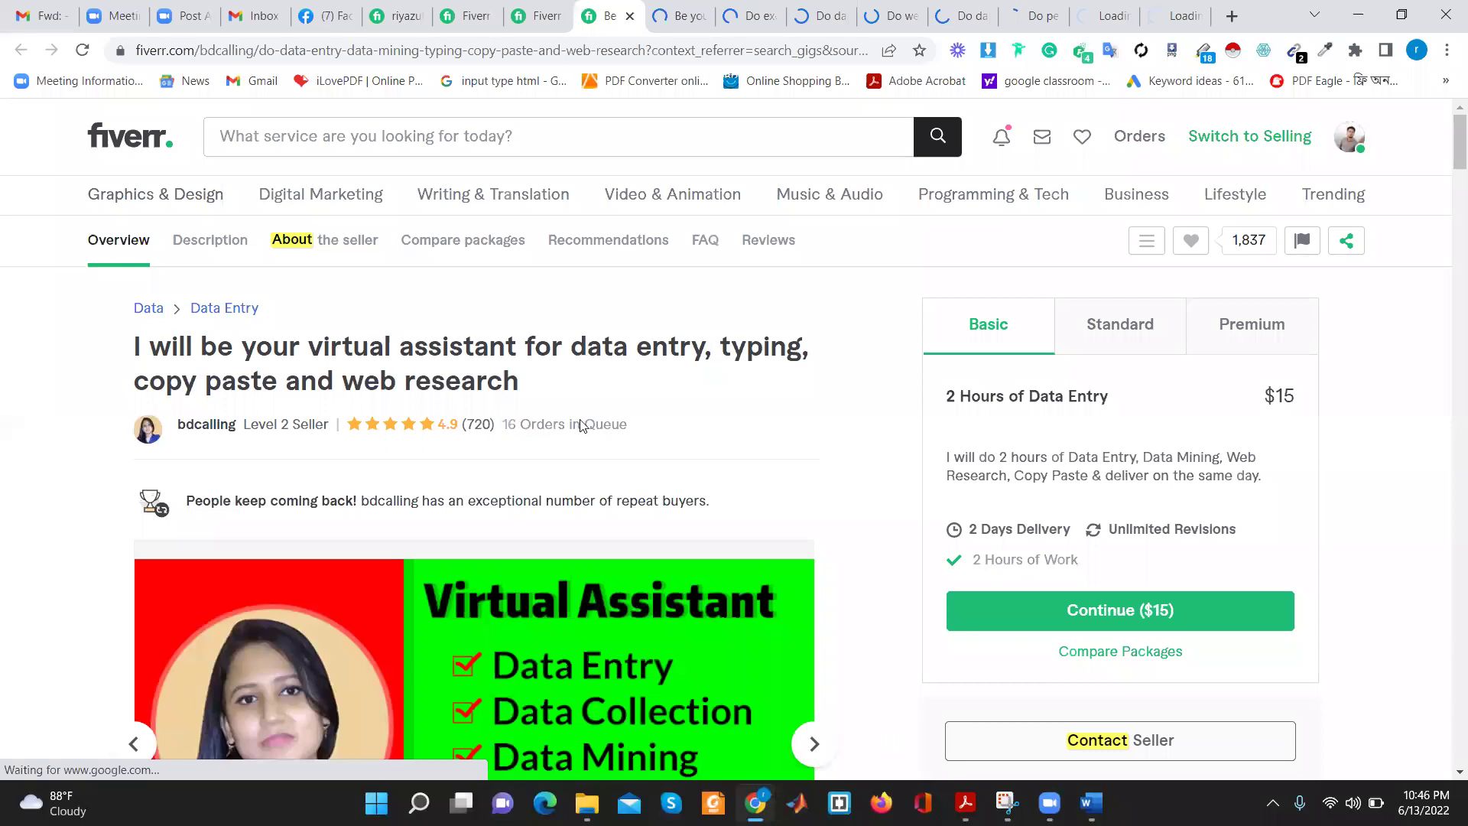
{"action": "triple_click", "coordinate": [625, 426]}
{"action": "scroll", "coordinate": [662, 439], "scroll_direction": "down", "scroll_amount": 7}
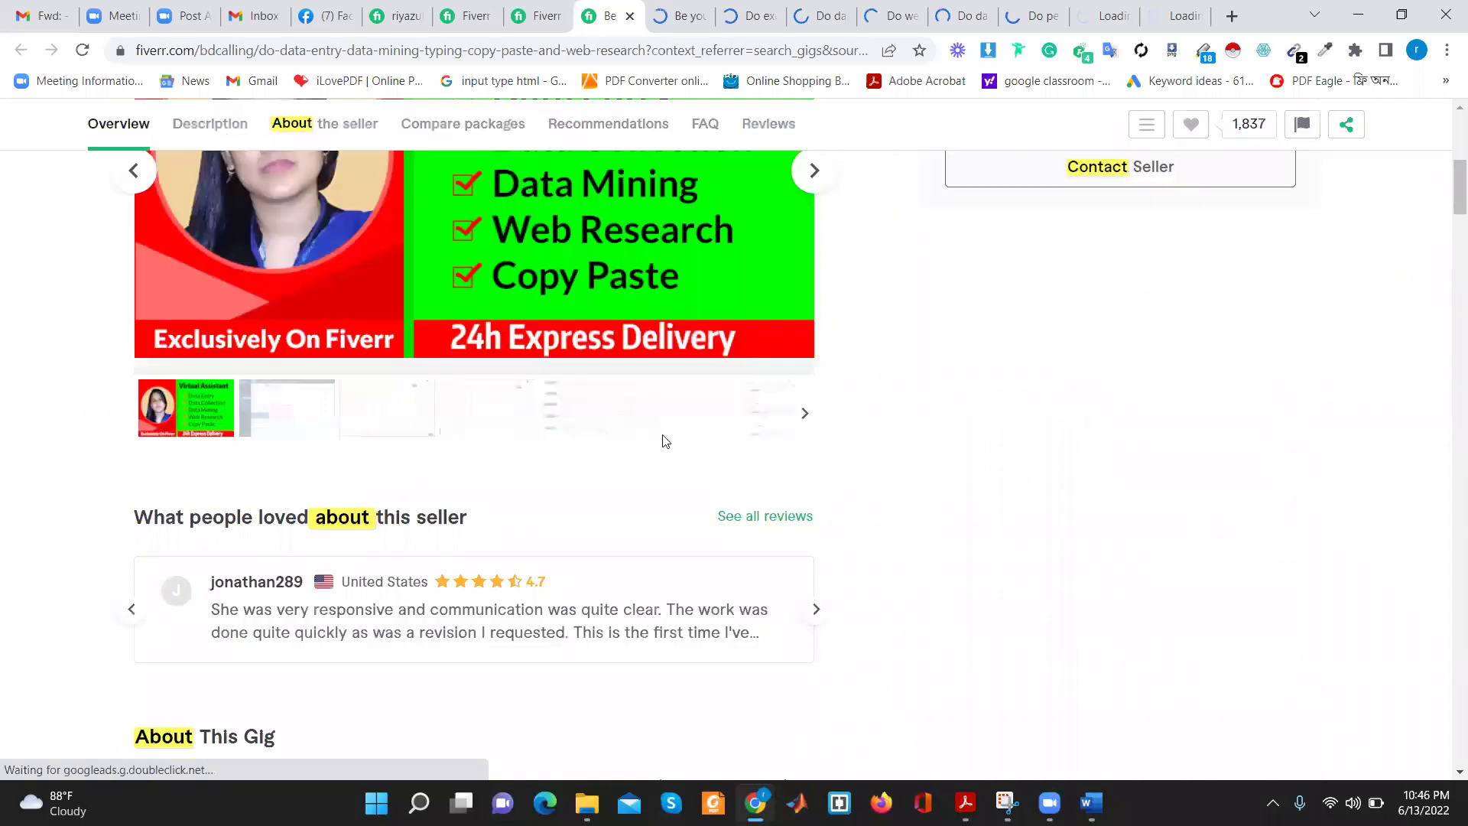
{"action": "scroll", "coordinate": [313, 535], "scroll_direction": "down", "scroll_amount": 5}
{"action": "scroll", "coordinate": [327, 528], "scroll_direction": "down", "scroll_amount": 5}
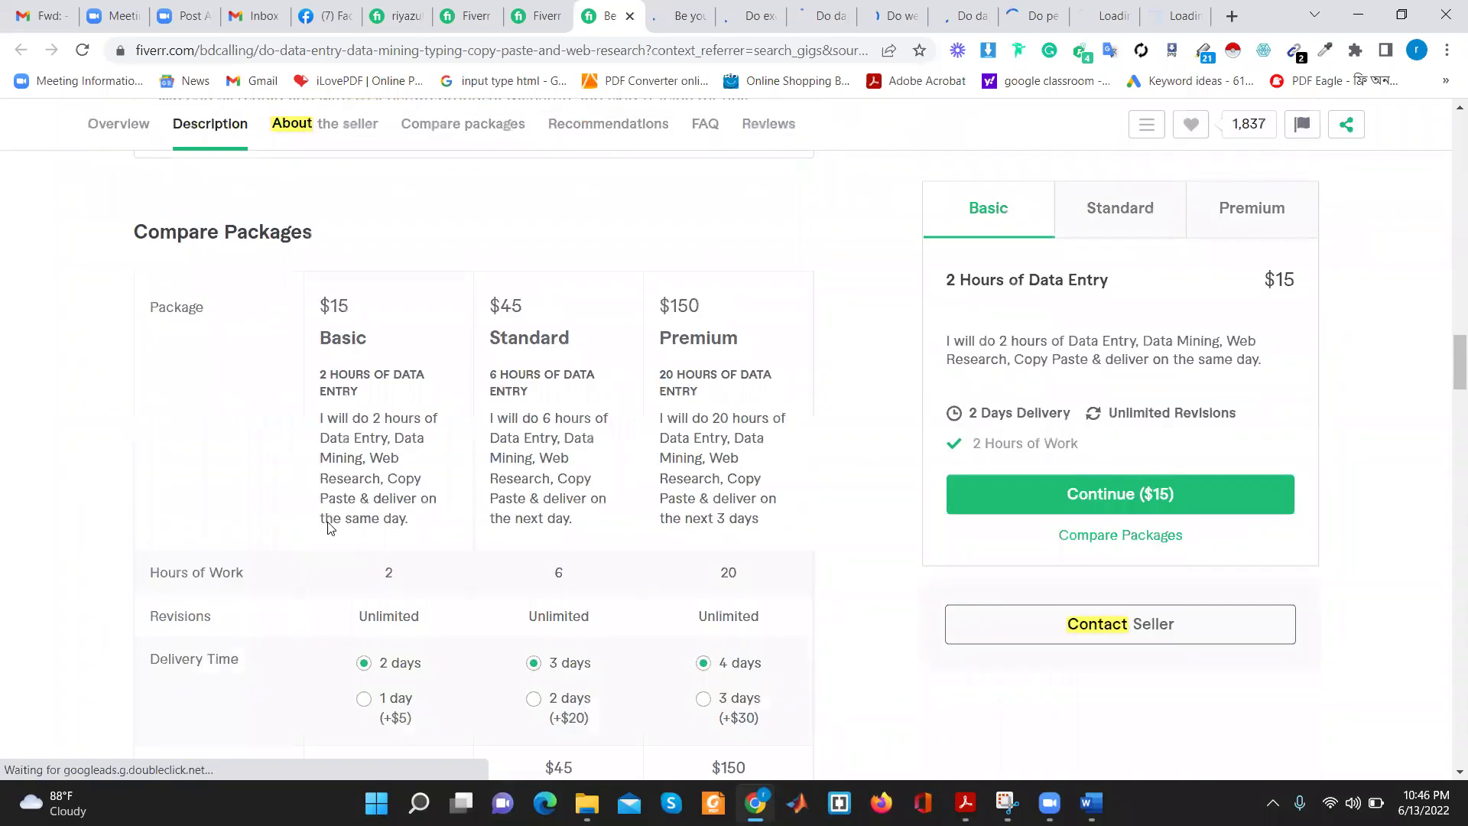
{"action": "scroll", "coordinate": [327, 526], "scroll_direction": "down", "scroll_amount": 10}
{"action": "scroll", "coordinate": [333, 498], "scroll_direction": "down", "scroll_amount": 15}
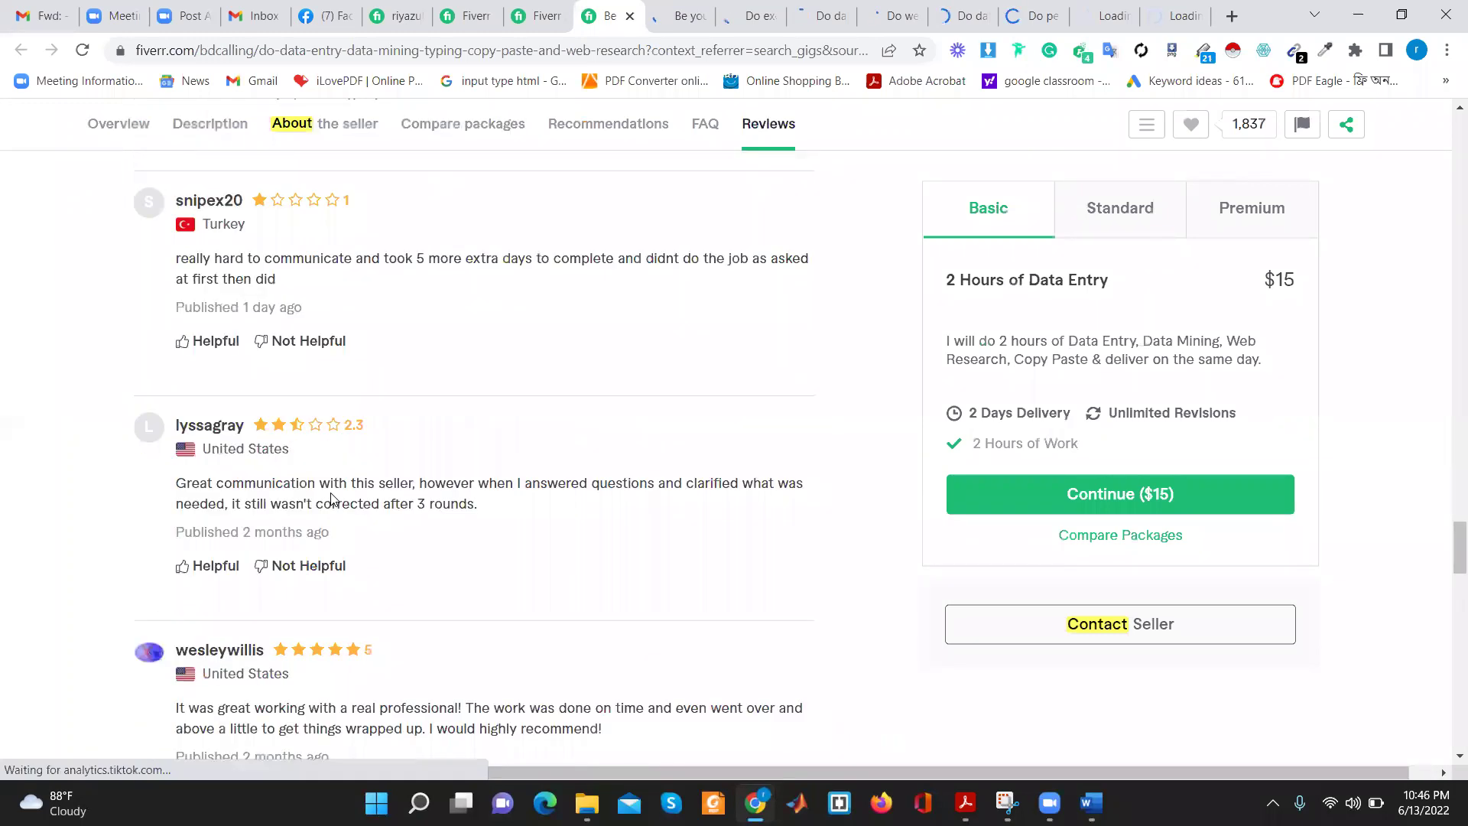
{"action": "scroll", "coordinate": [555, 505], "scroll_direction": "down", "scroll_amount": 10}
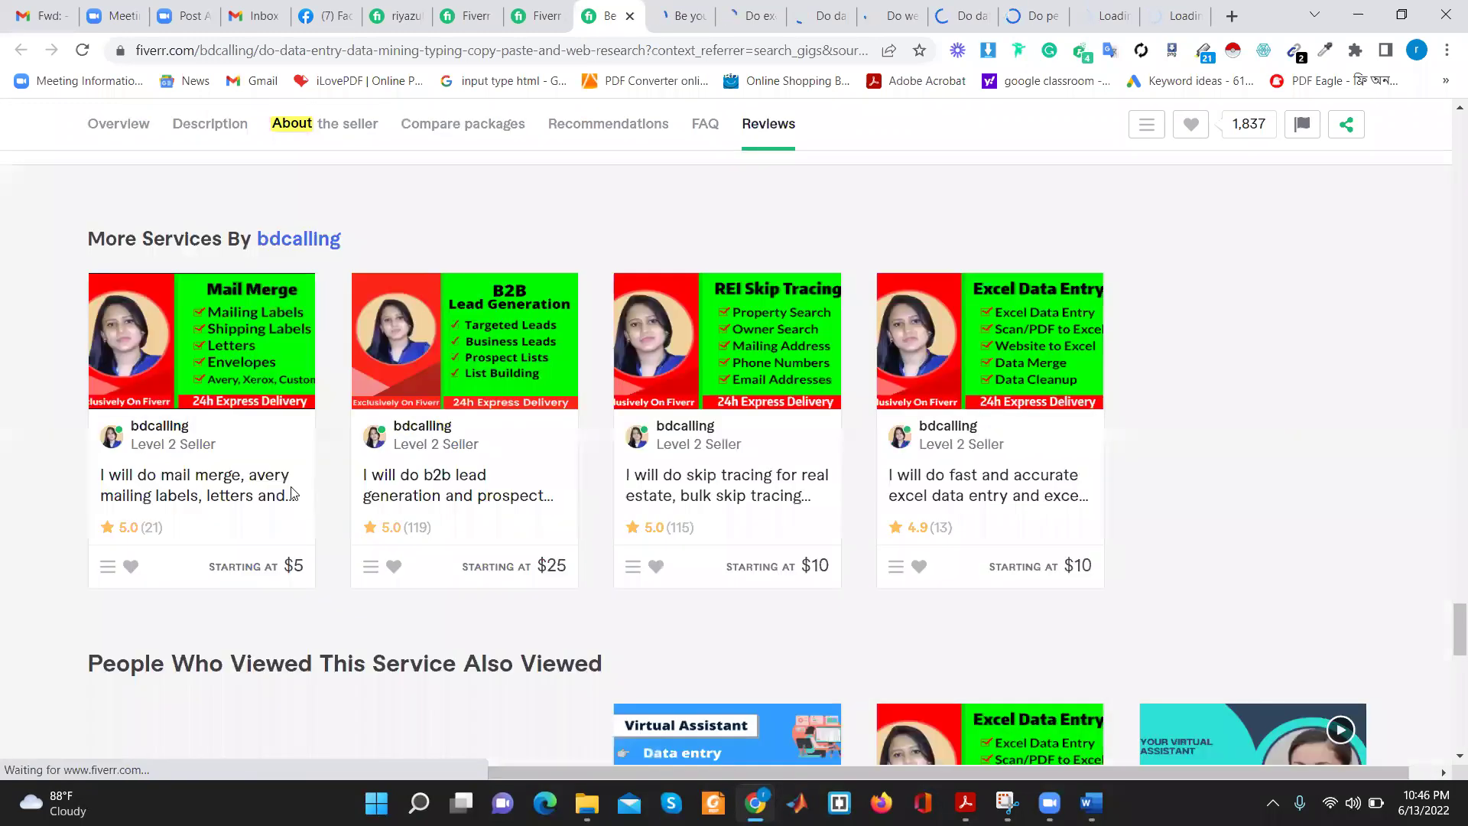
{"action": "scroll", "coordinate": [450, 472], "scroll_direction": "up", "scroll_amount": 5}
{"action": "left_click_drag", "start_coordinate": [142, 459], "coordinate": [673, 465]}
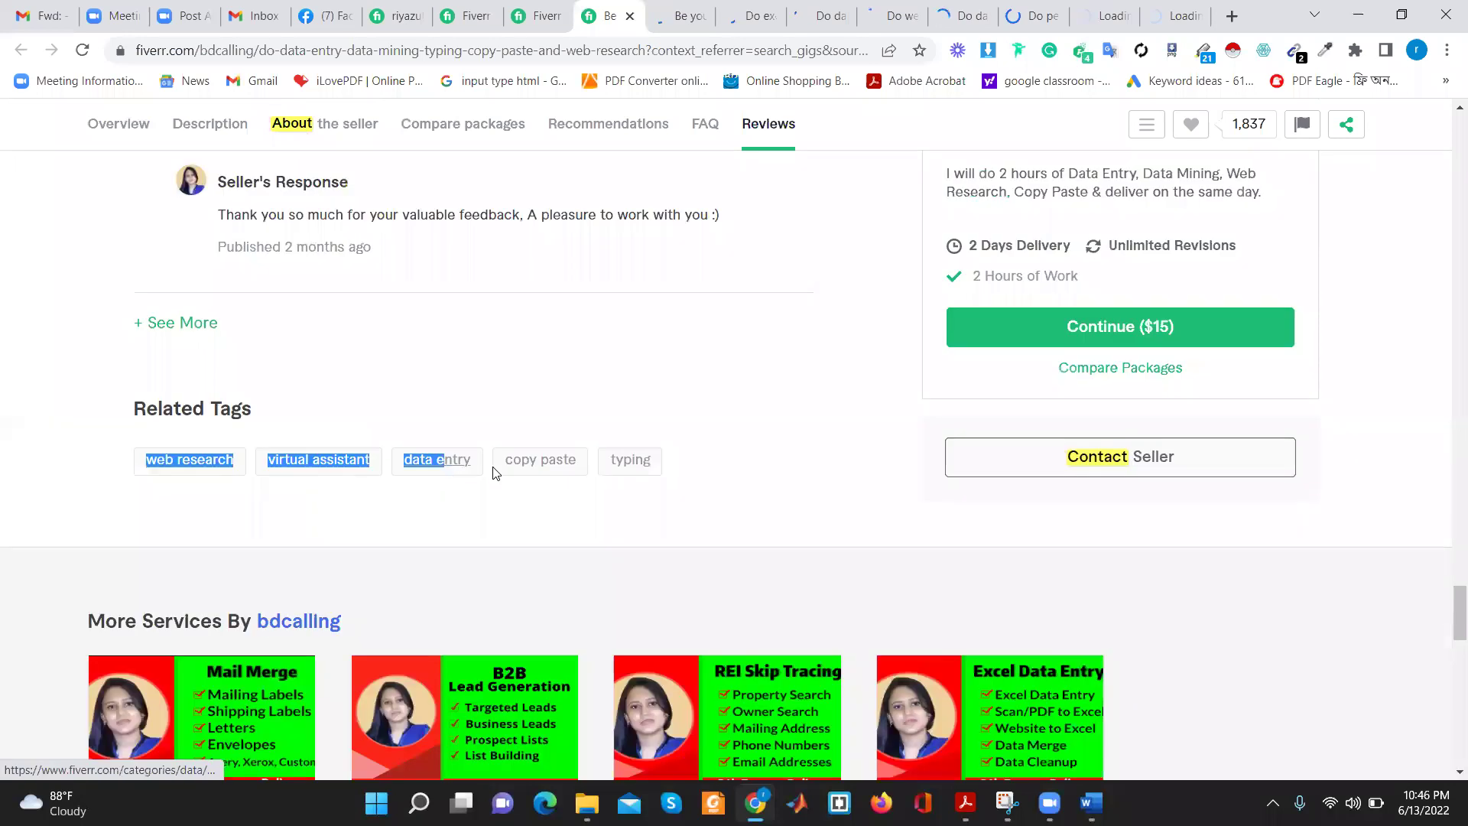
{"action": "left_click", "coordinate": [672, 465]}
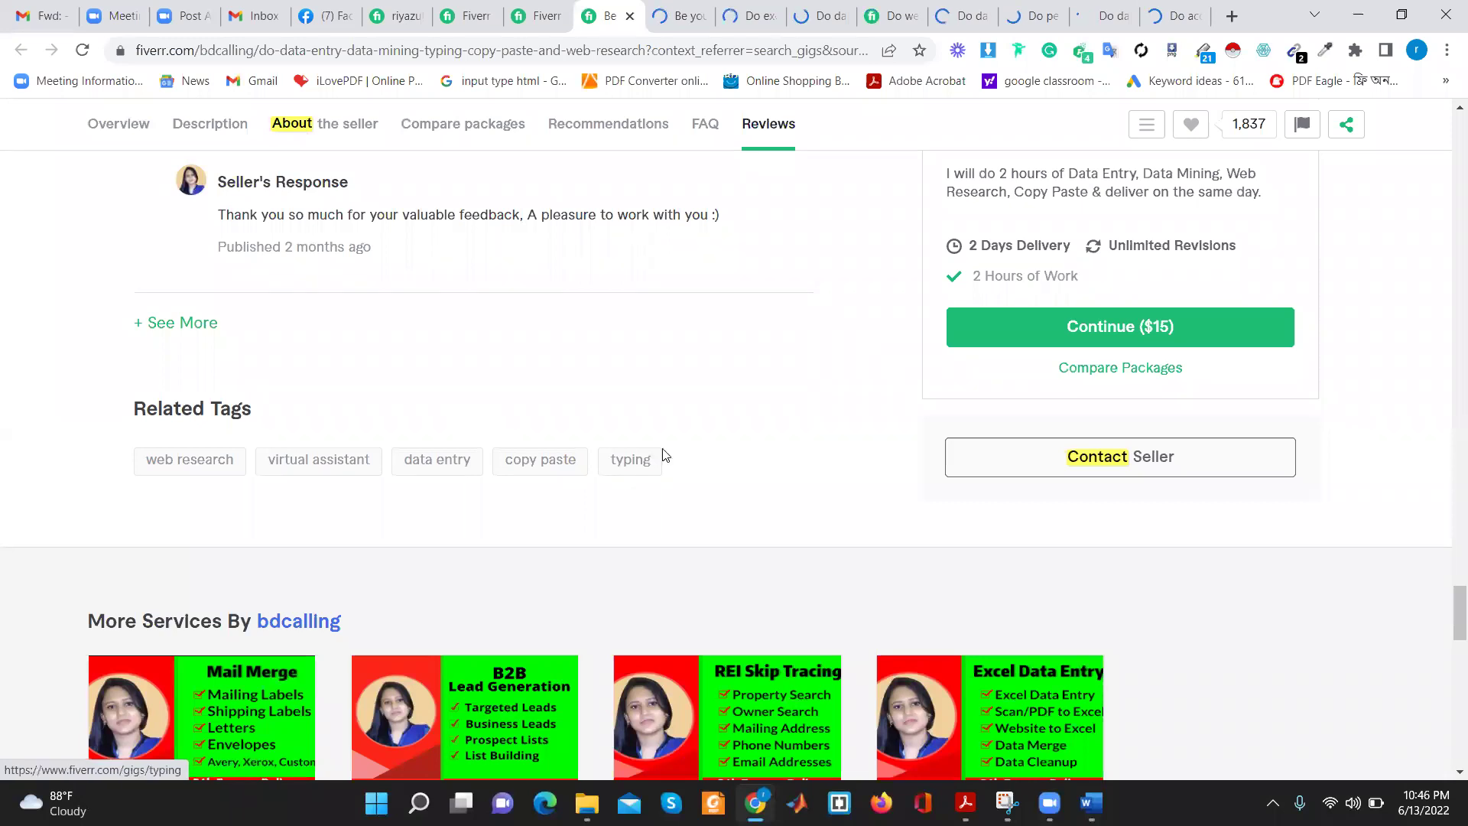
Select the related tag labels, such as typing and web research
{"action": "left_click", "coordinate": [697, 450]}
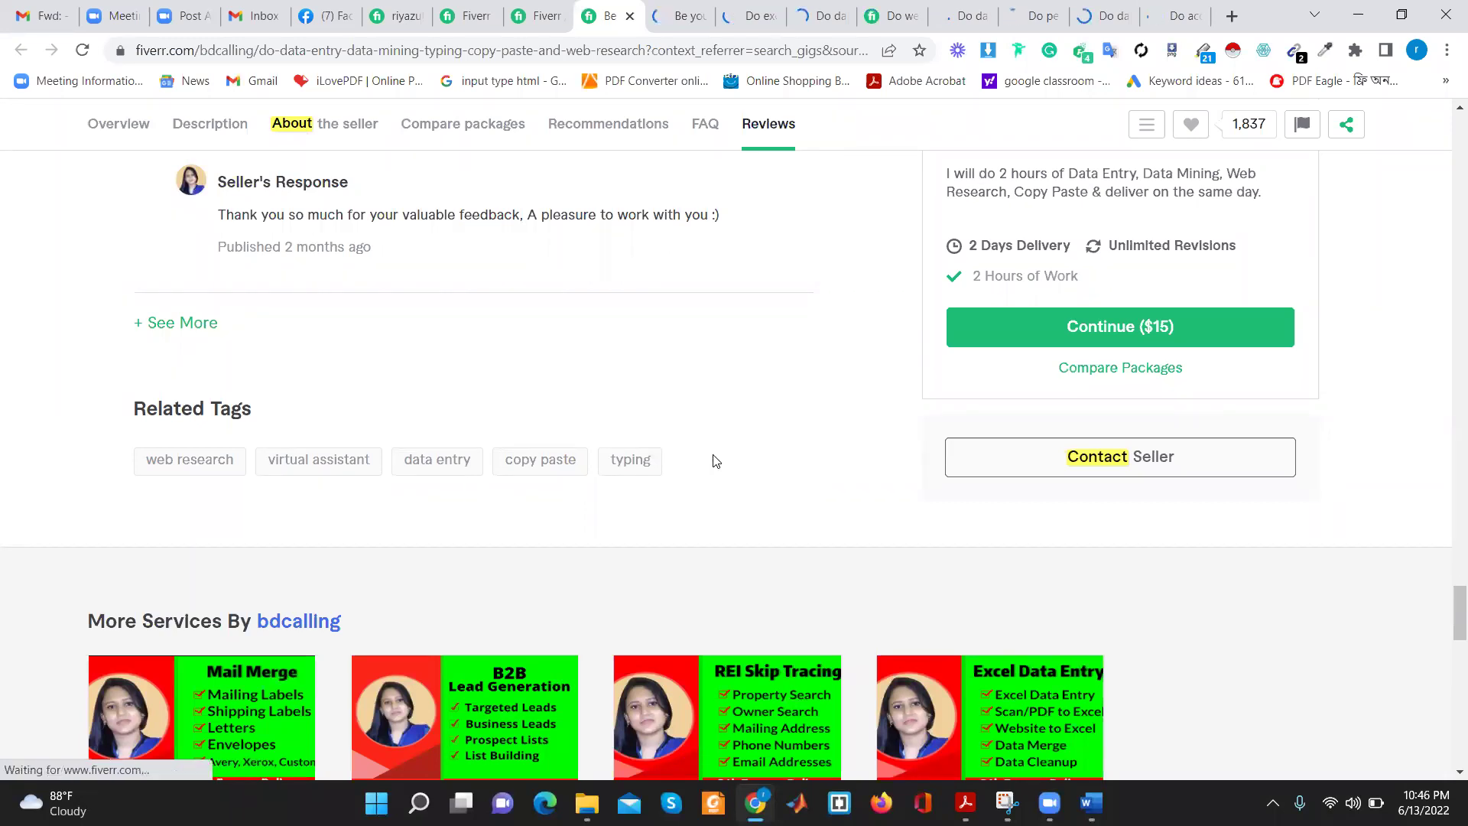
{"action": "left_click_drag", "start_coordinate": [136, 468], "coordinate": [283, 508]}
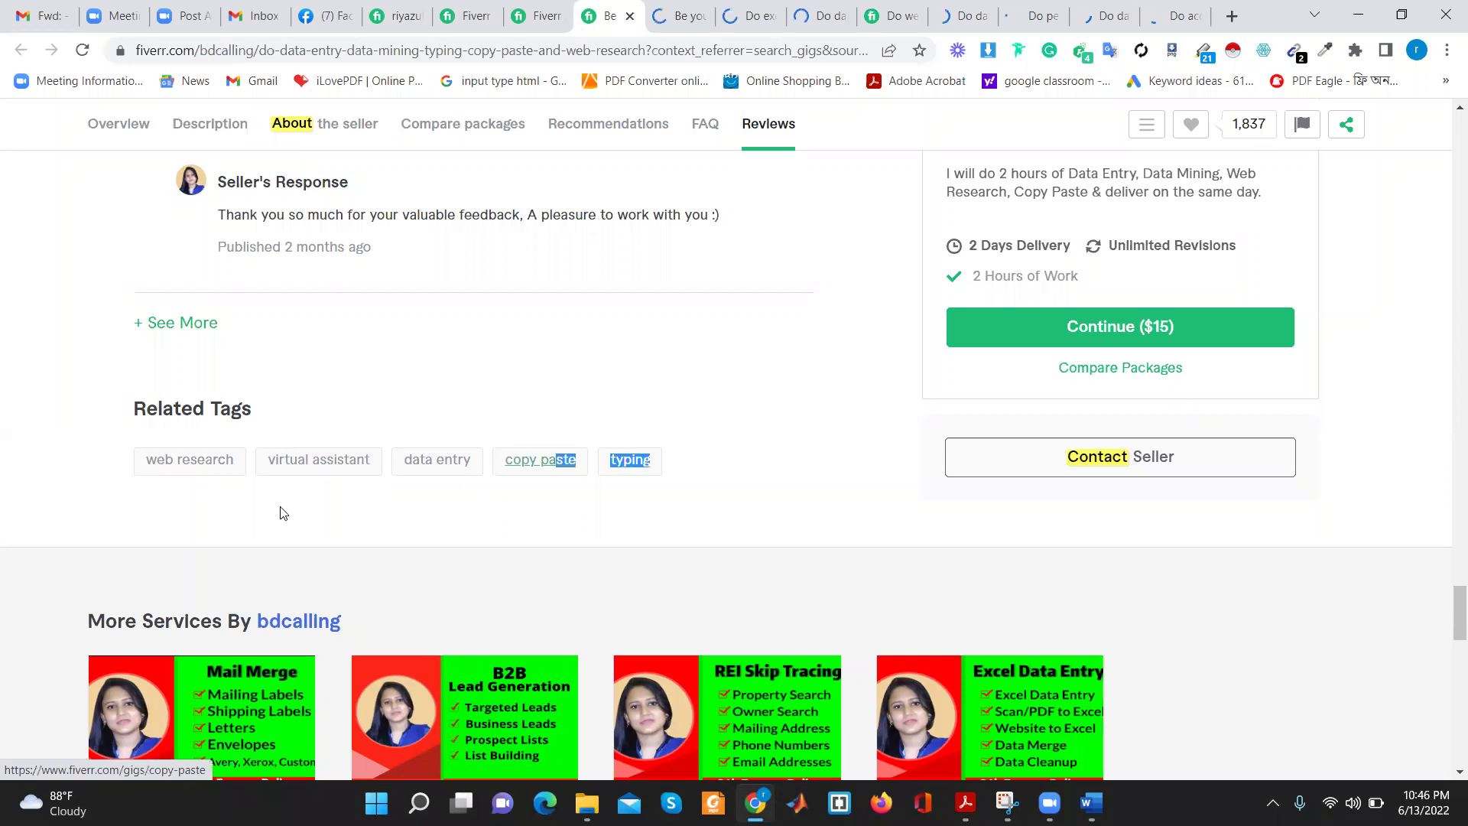
{"action": "left_click", "coordinate": [280, 403]}
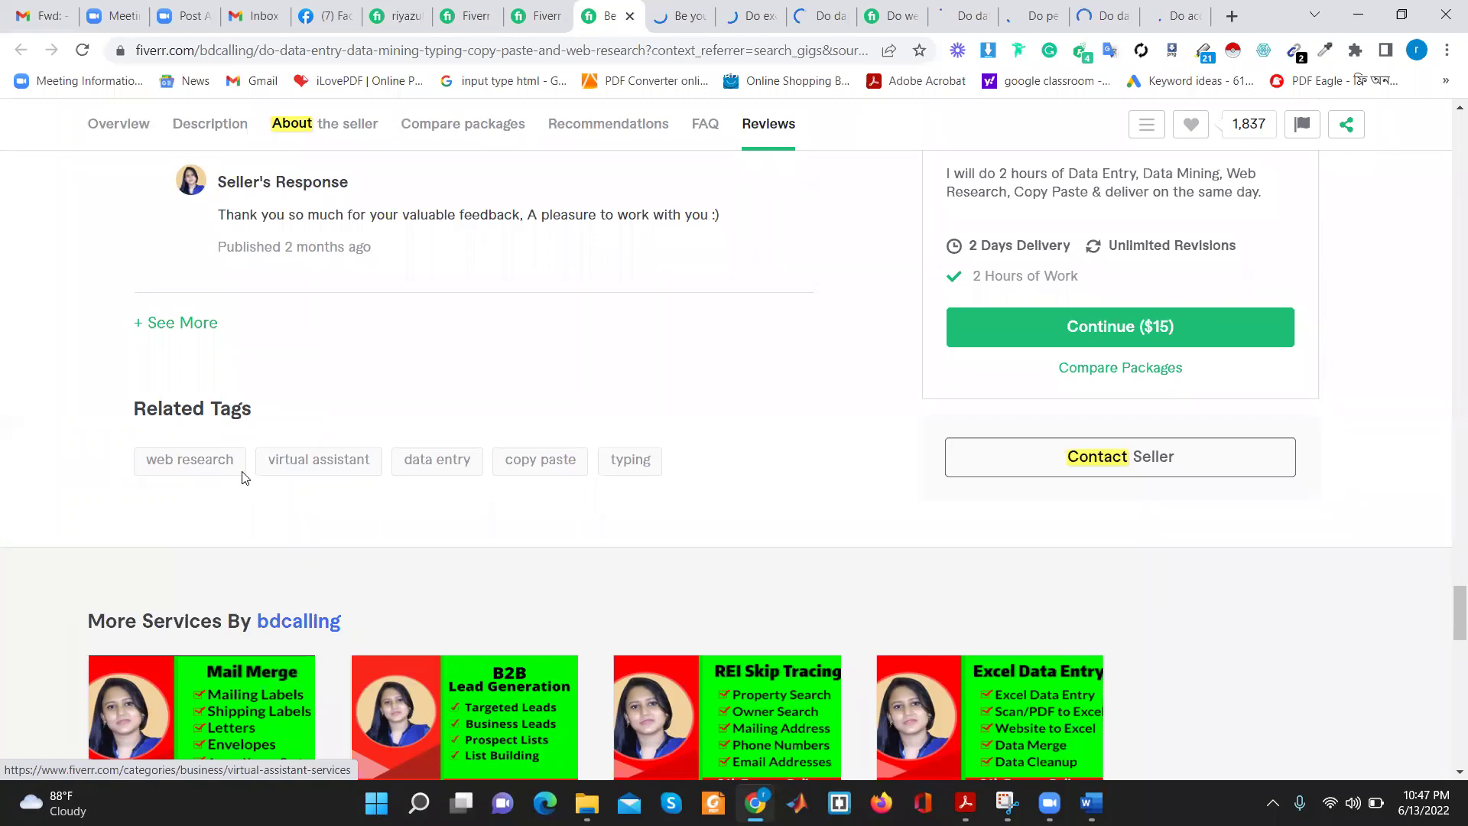
{"action": "key", "text": "Tab"}
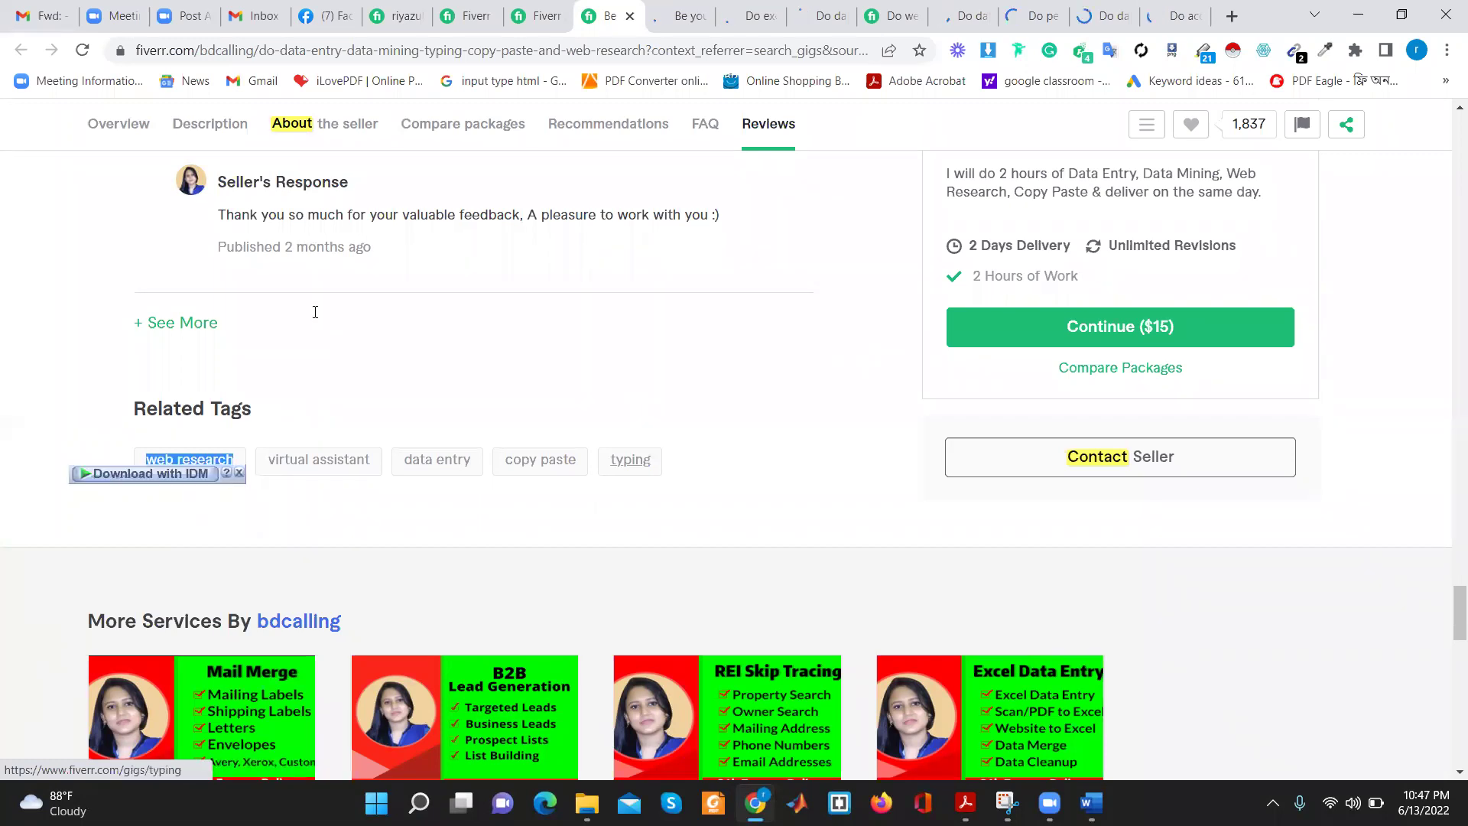
From About The Seller, open the seller's profile in a new tab
{"action": "scroll", "coordinate": [315, 311], "scroll_direction": "up", "scroll_amount": 10}
{"action": "scroll", "coordinate": [315, 315], "scroll_direction": "up", "scroll_amount": 8}
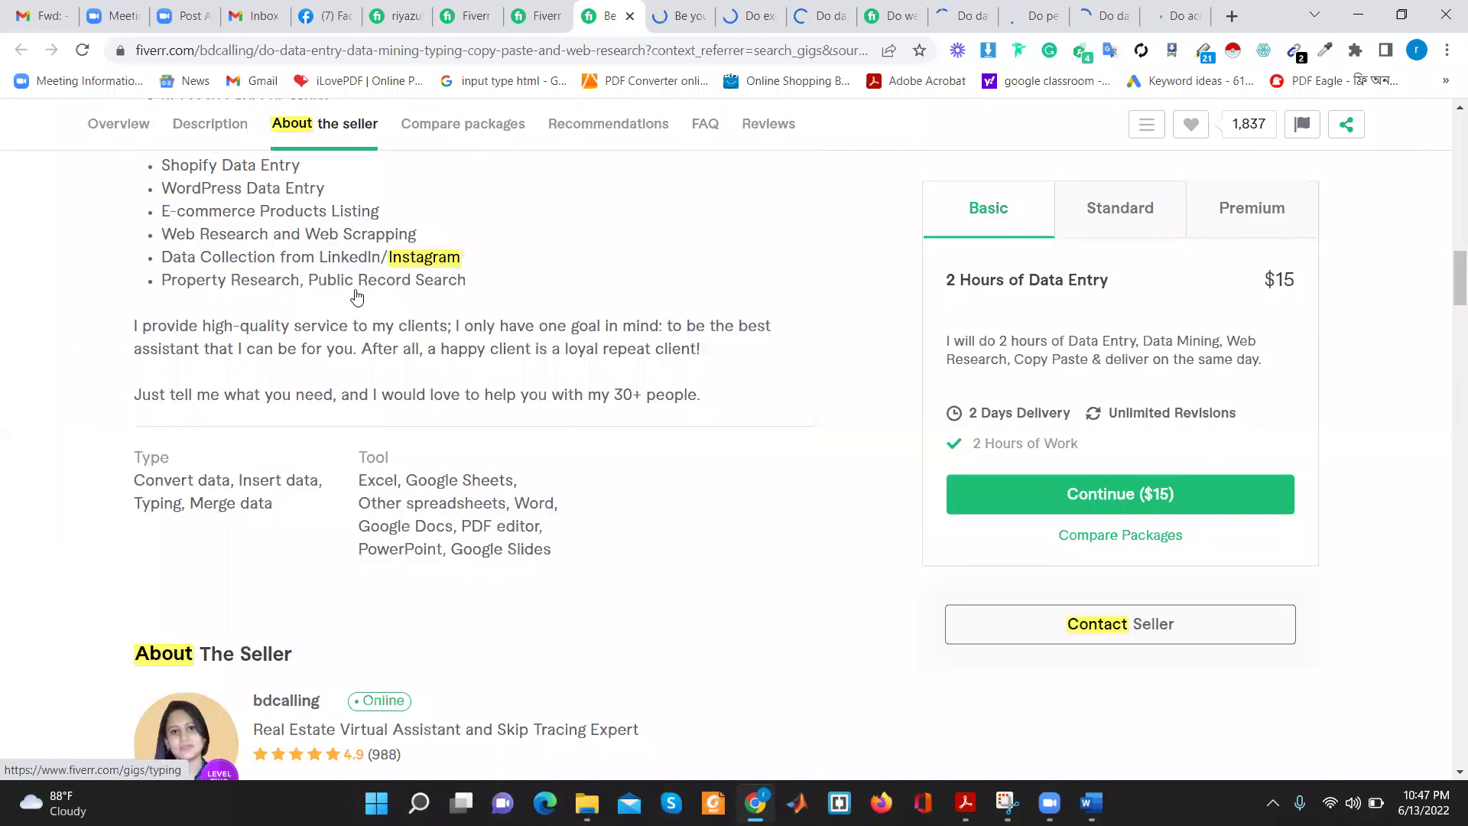
{"action": "scroll", "coordinate": [398, 279], "scroll_direction": "down", "scroll_amount": 6}
{"action": "right_click", "coordinate": [378, 254]}
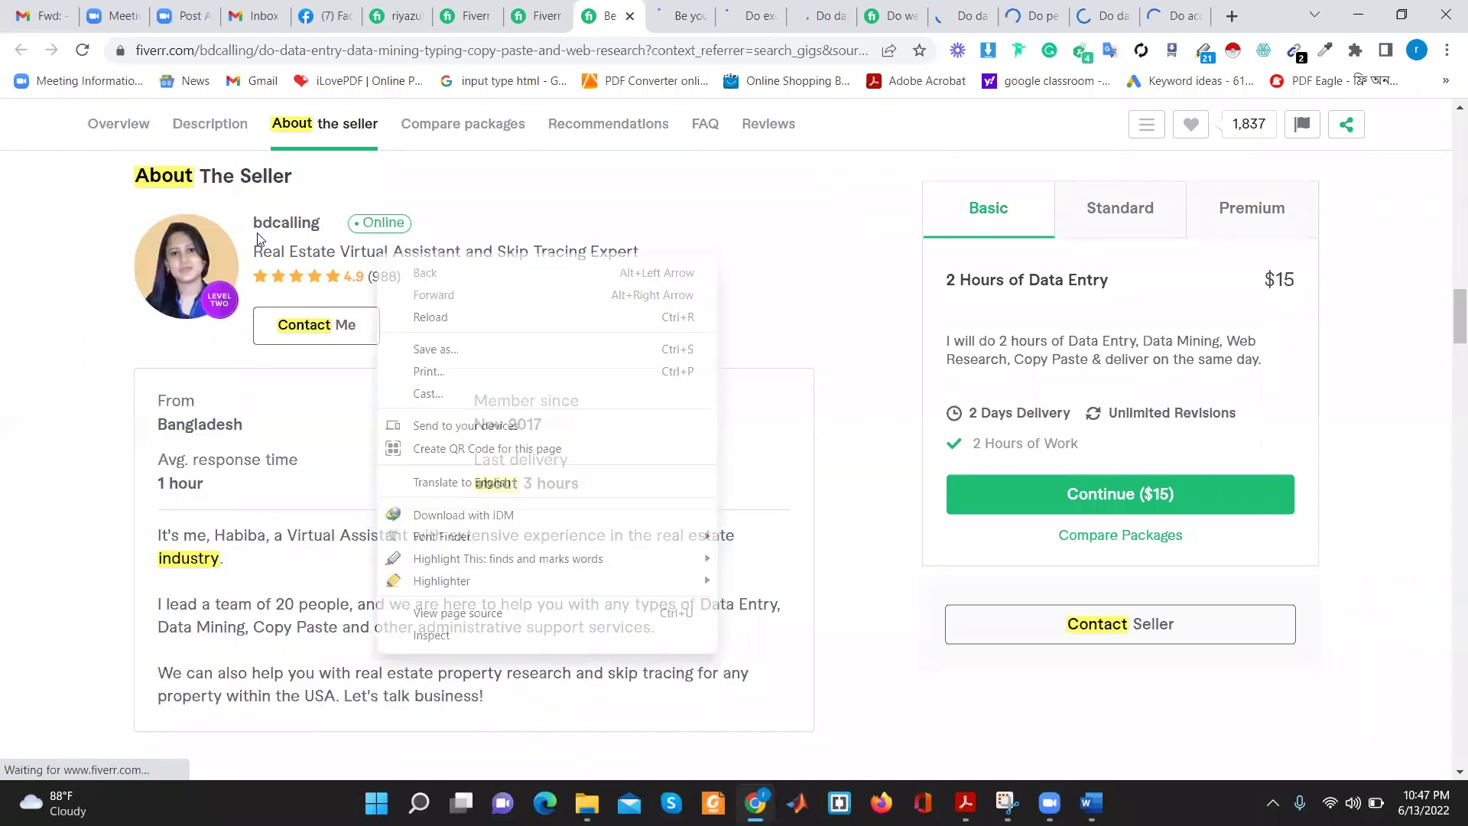
{"action": "left_click", "coordinate": [389, 520]}
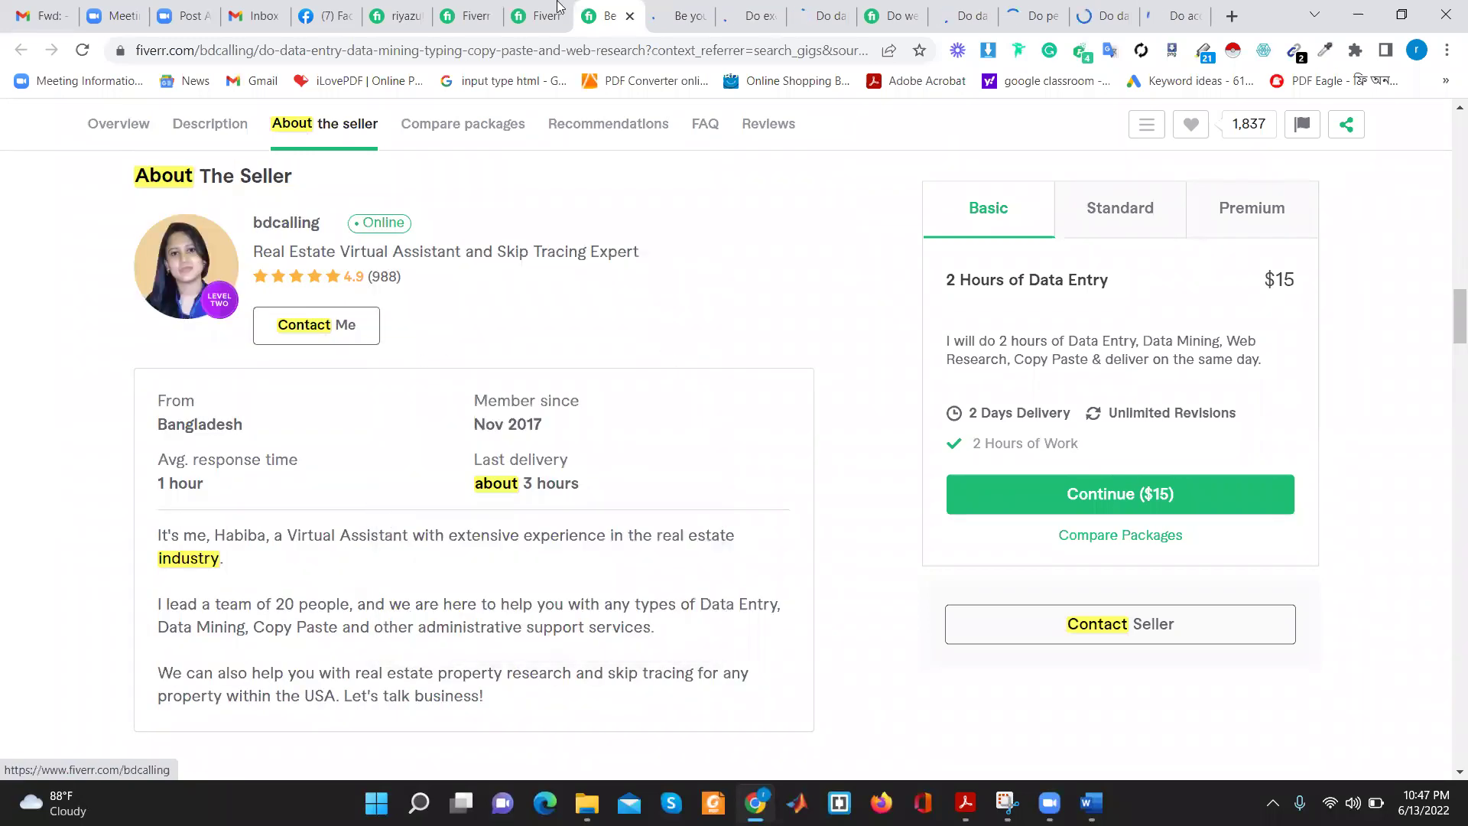
Switch to the seller's profile tab, scroll its five gigs, and dismiss the search popup
{"action": "left_click", "coordinate": [648, 11]}
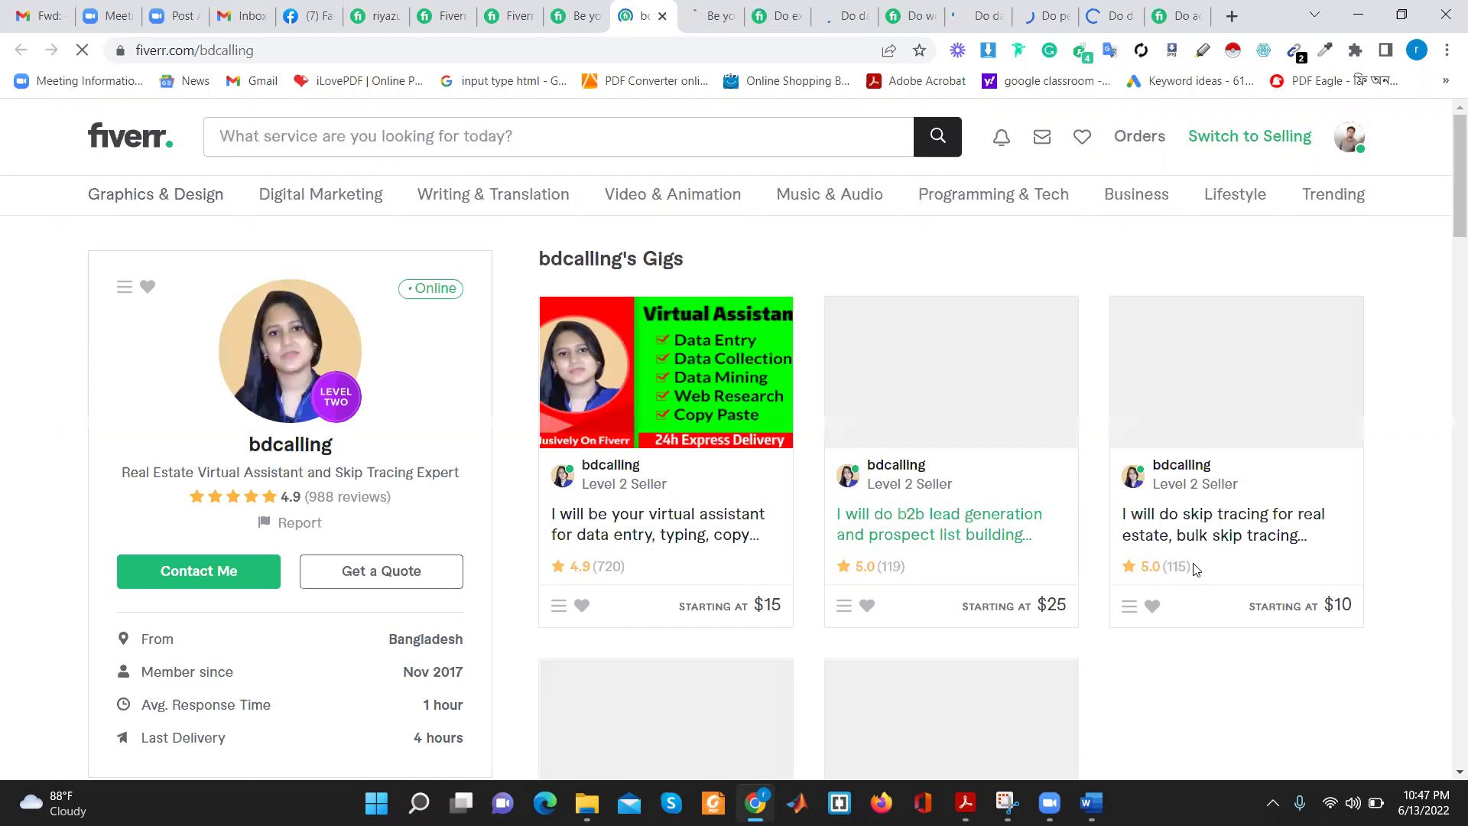
{"action": "scroll", "coordinate": [583, 657], "scroll_direction": "down", "scroll_amount": 2}
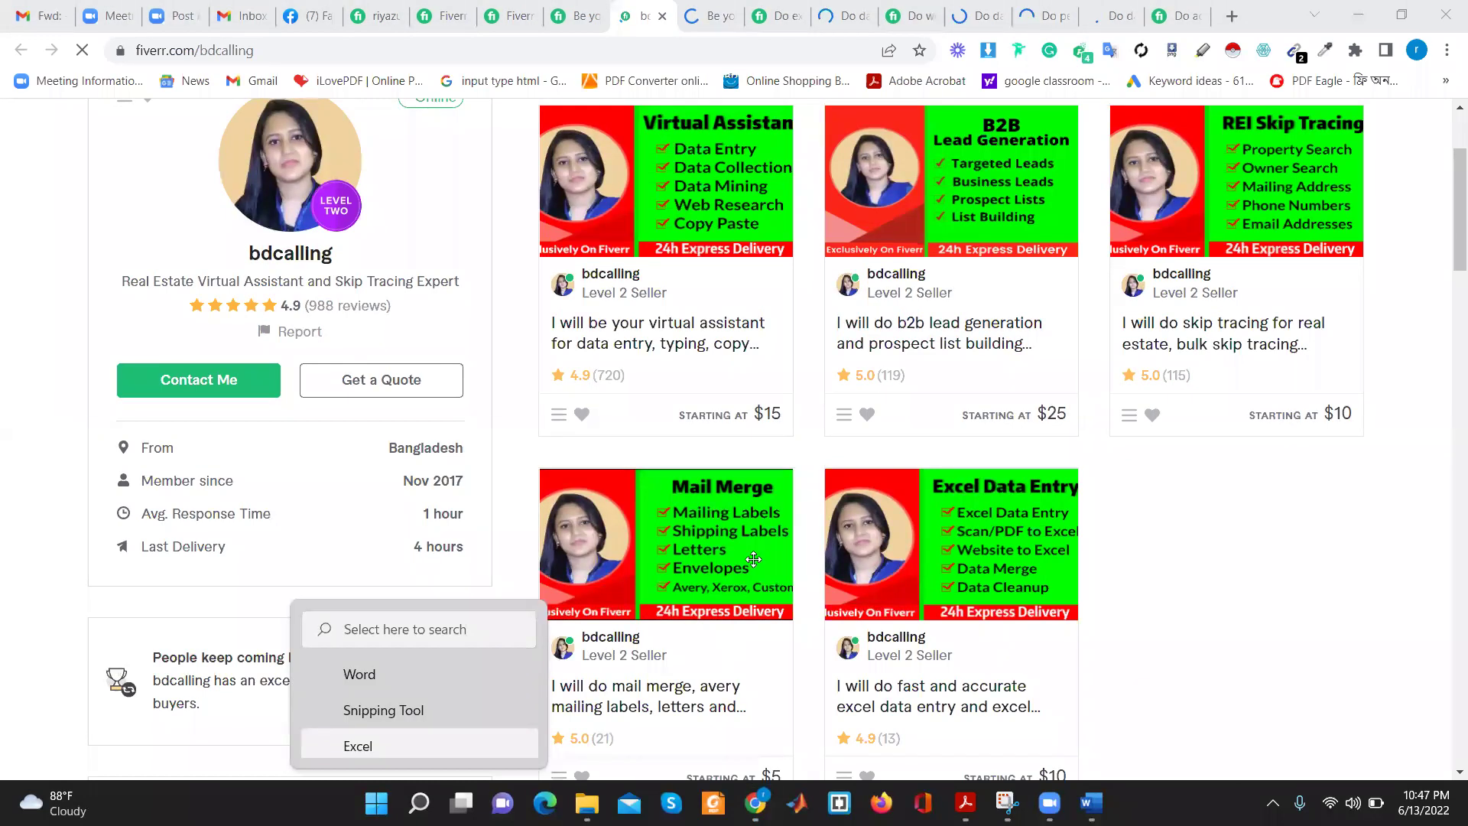
{"action": "key", "text": "Escape"}
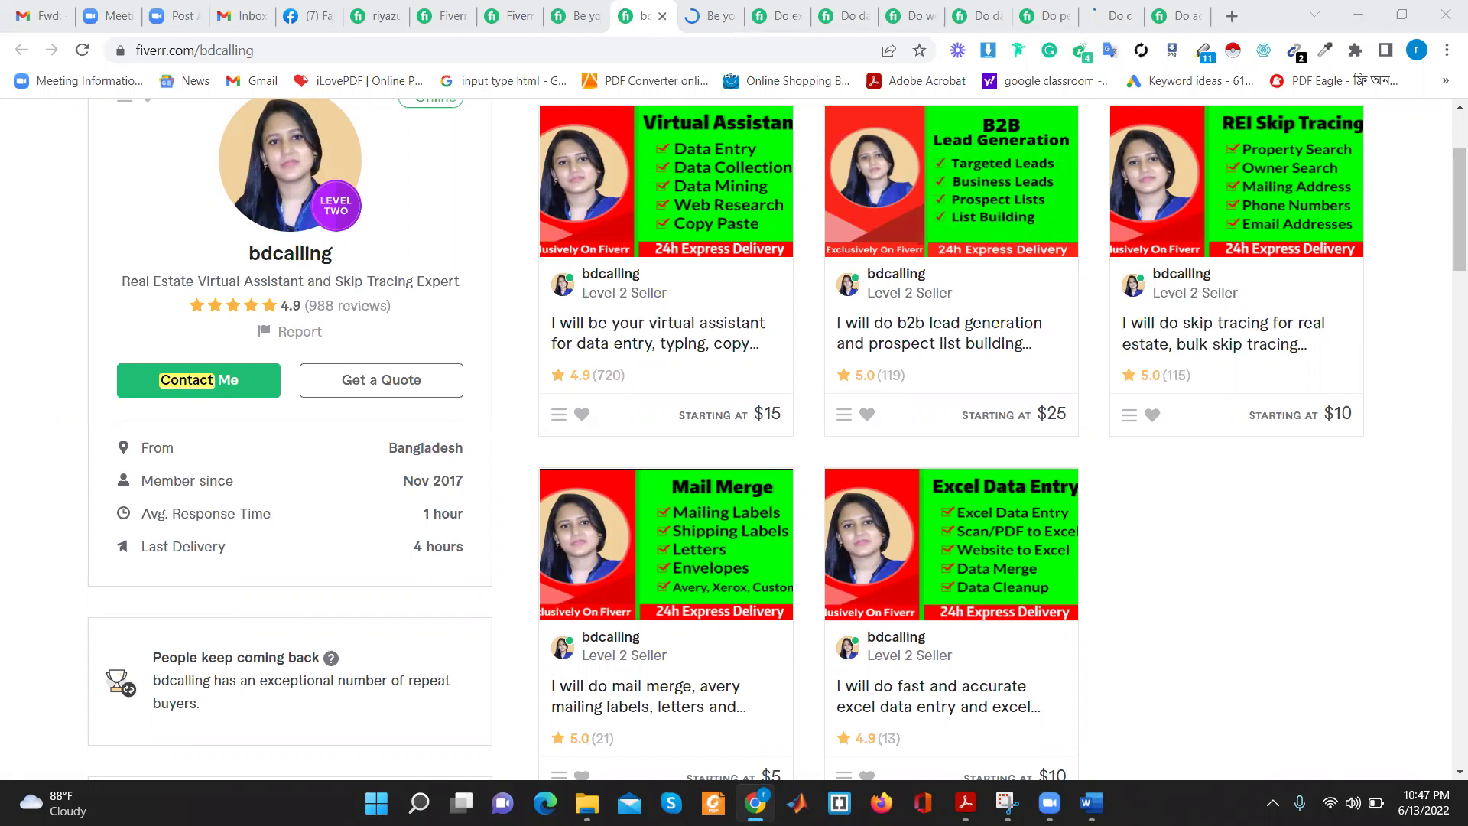
Connect to the secured Honor 8A network from the Wi-Fi list in quick settings
{"action": "left_click", "coordinate": [1351, 803]}
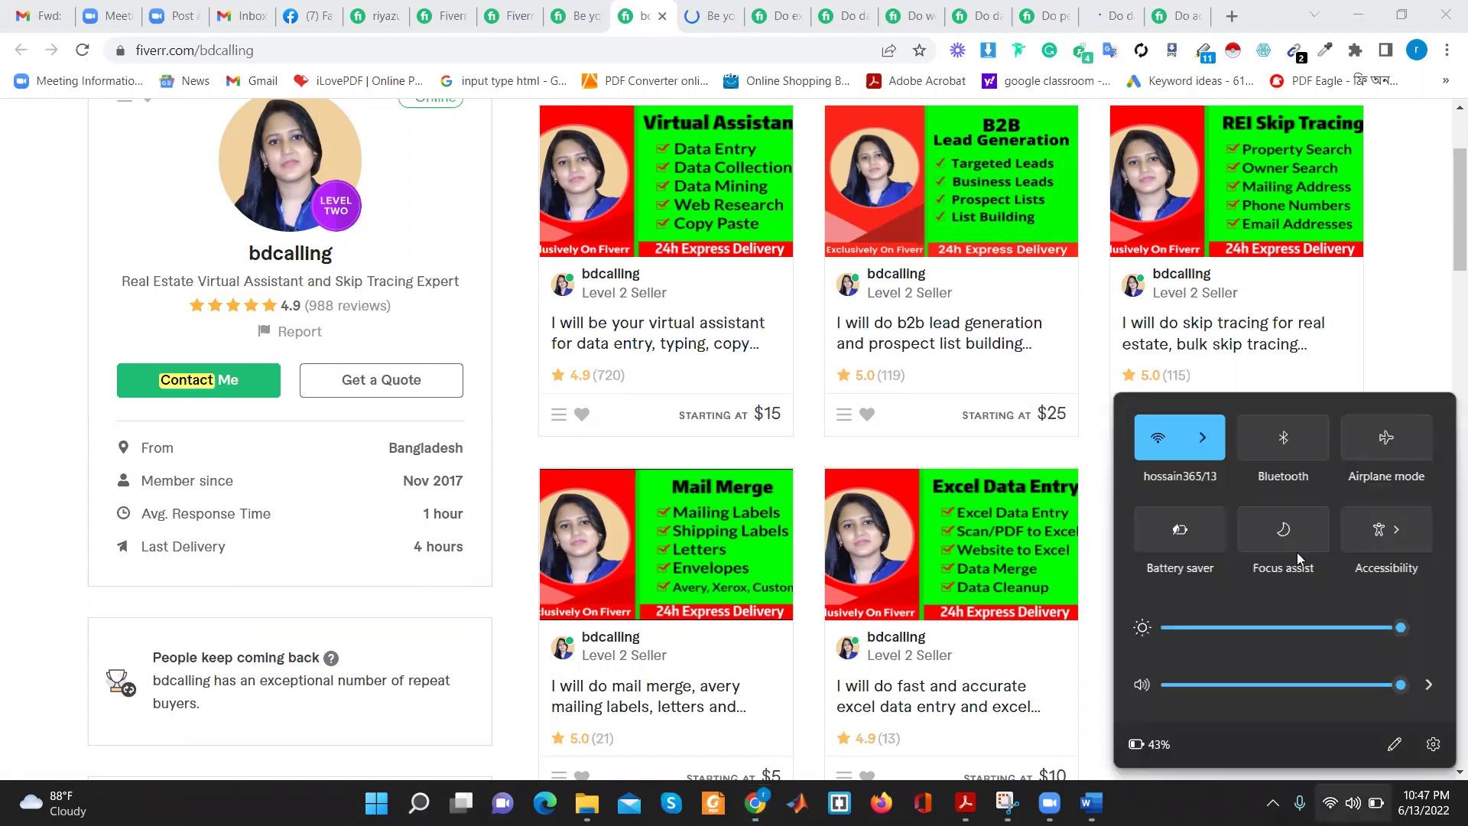
{"action": "left_click", "coordinate": [1198, 441]}
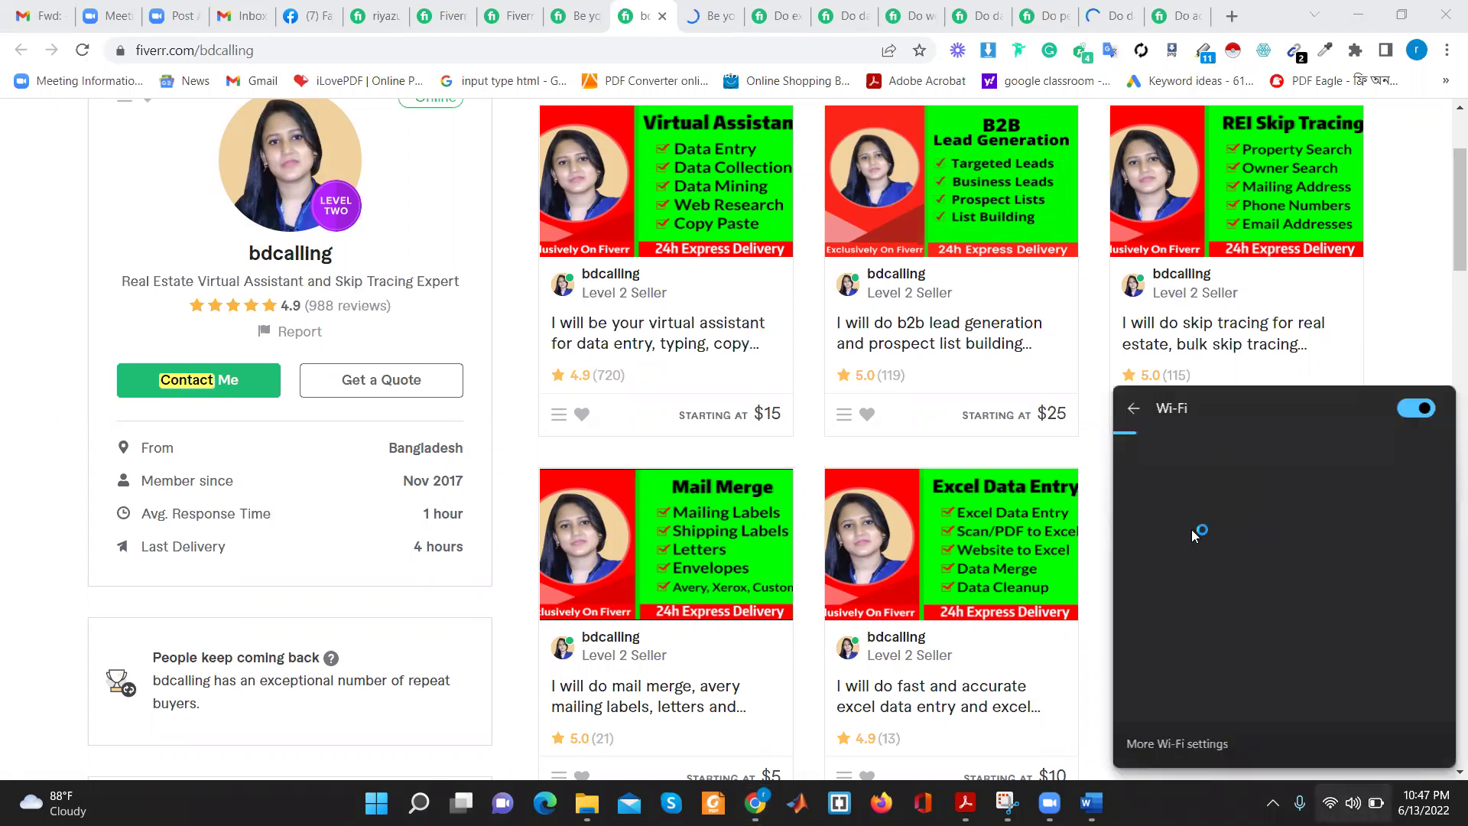
{"action": "left_click", "coordinate": [1188, 571]}
{"action": "left_click", "coordinate": [1397, 600]}
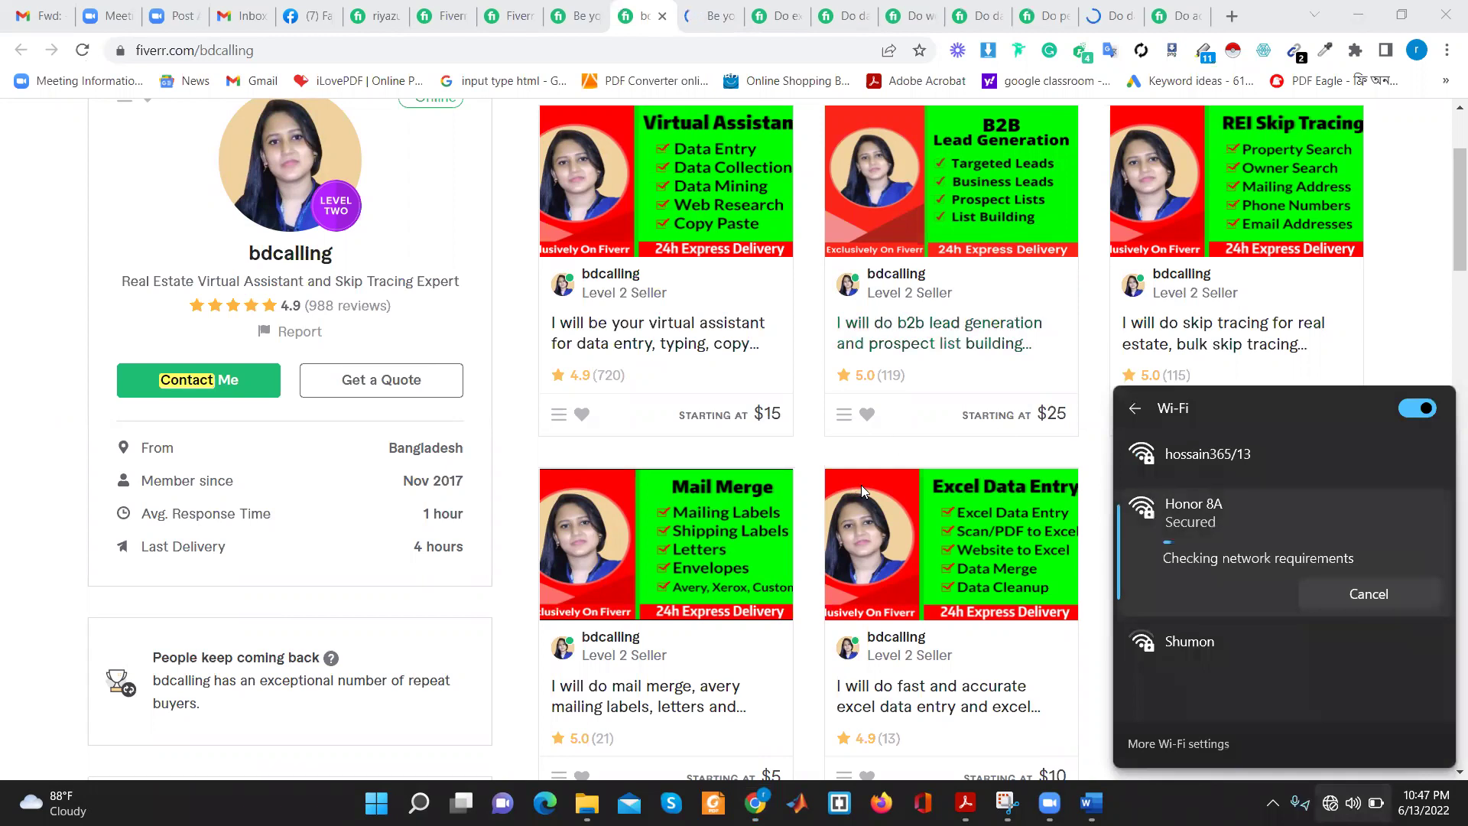
{"action": "scroll", "coordinate": [864, 489], "scroll_direction": "down", "scroll_amount": 5}
{"action": "scroll", "coordinate": [840, 428], "scroll_direction": "up", "scroll_amount": 8}
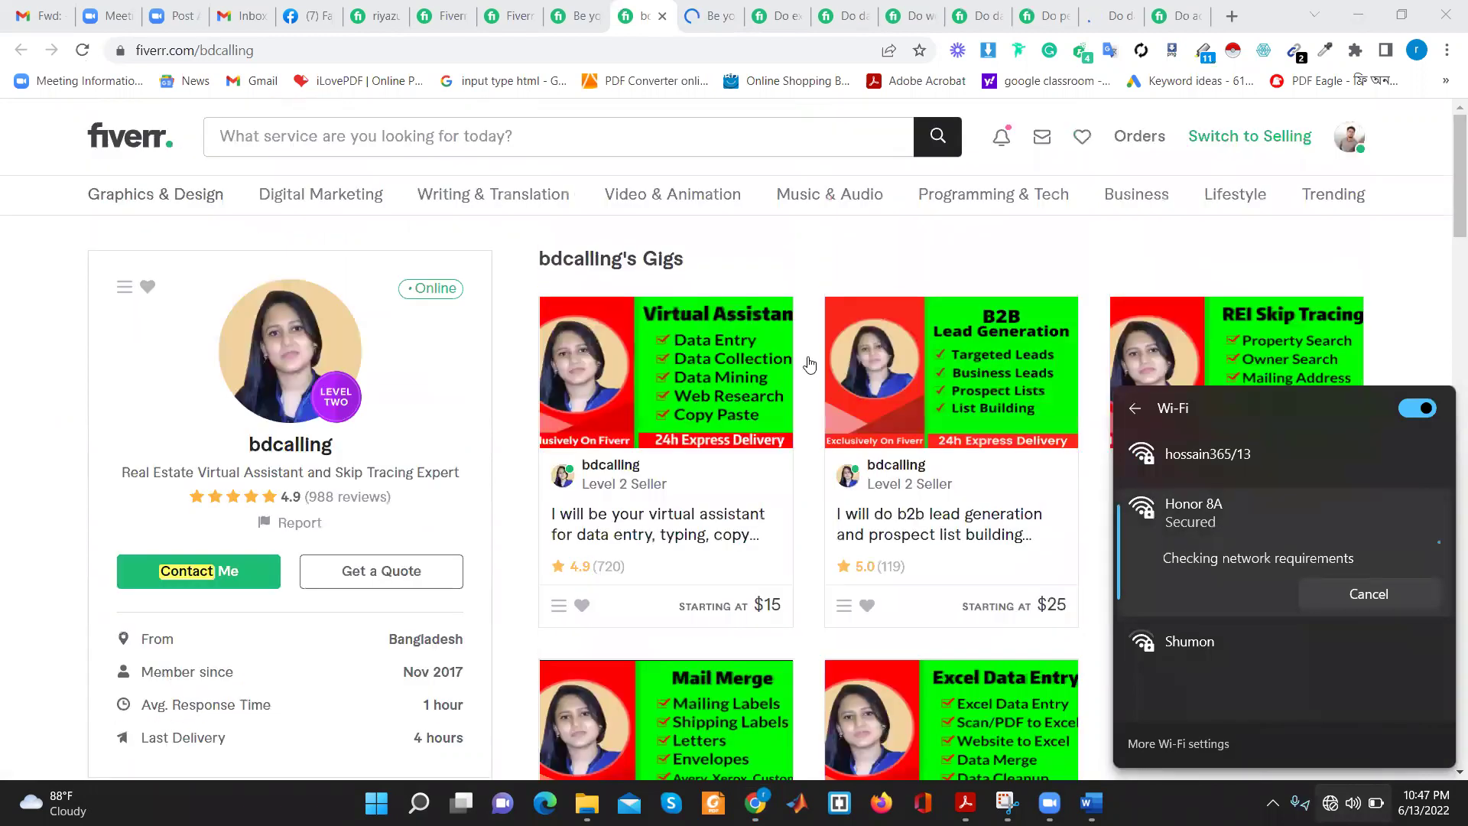
{"action": "scroll", "coordinate": [810, 363], "scroll_direction": "down", "scroll_amount": 2}
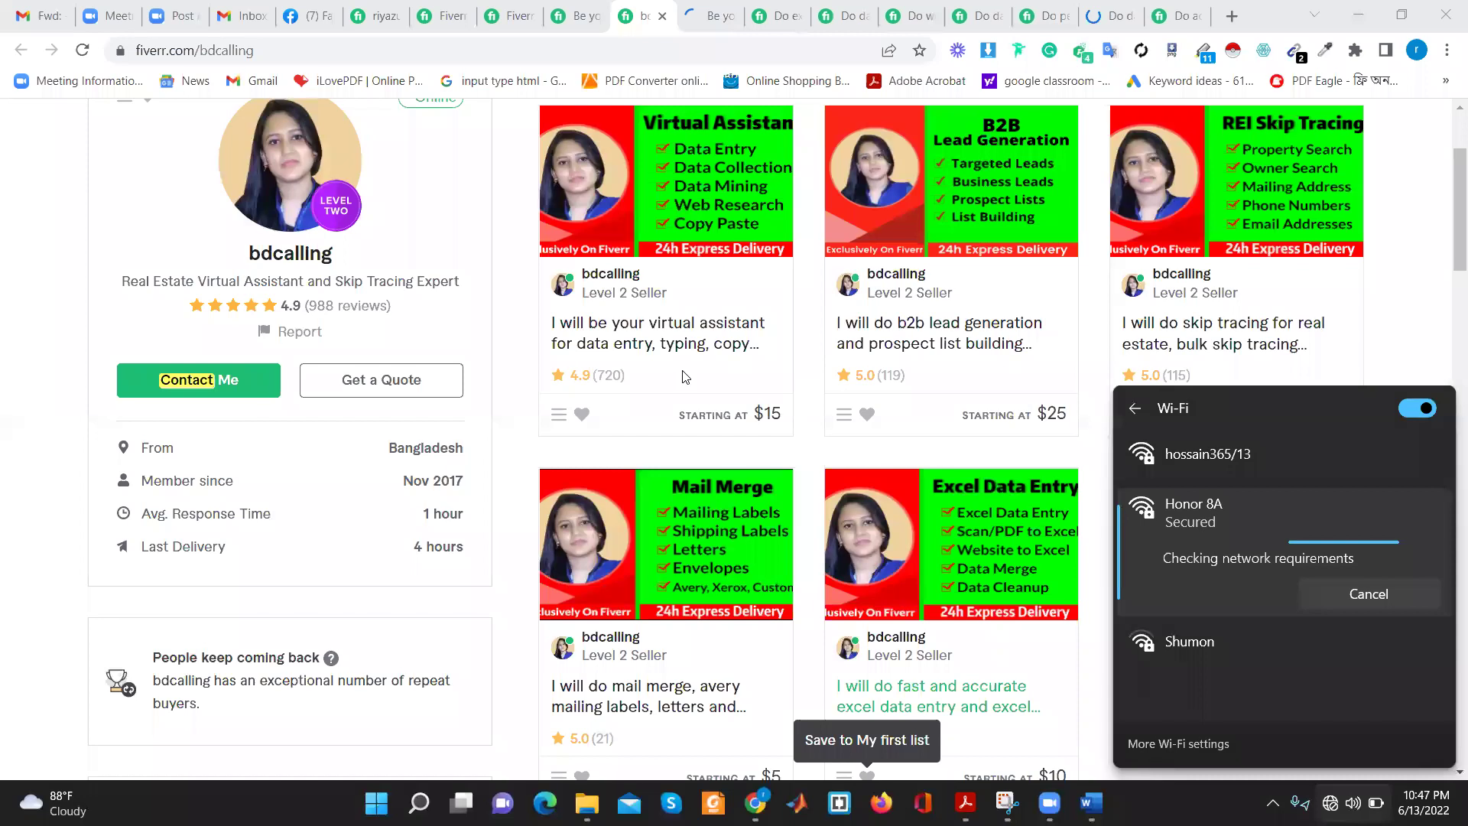
{"action": "scroll", "coordinate": [814, 505], "scroll_direction": "down", "scroll_amount": 3}
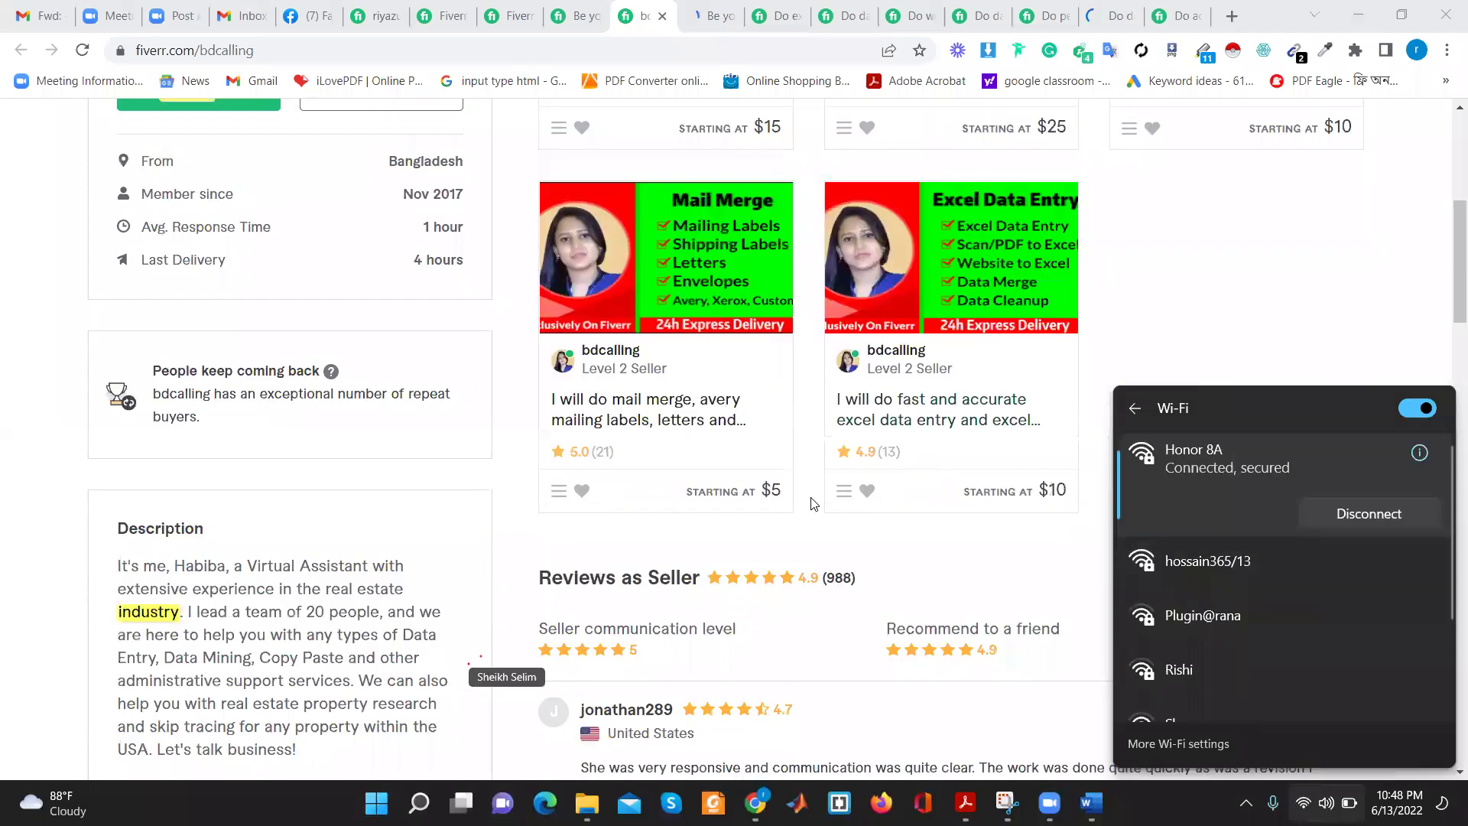
{"action": "scroll", "coordinate": [814, 503], "scroll_direction": "up", "scroll_amount": 3}
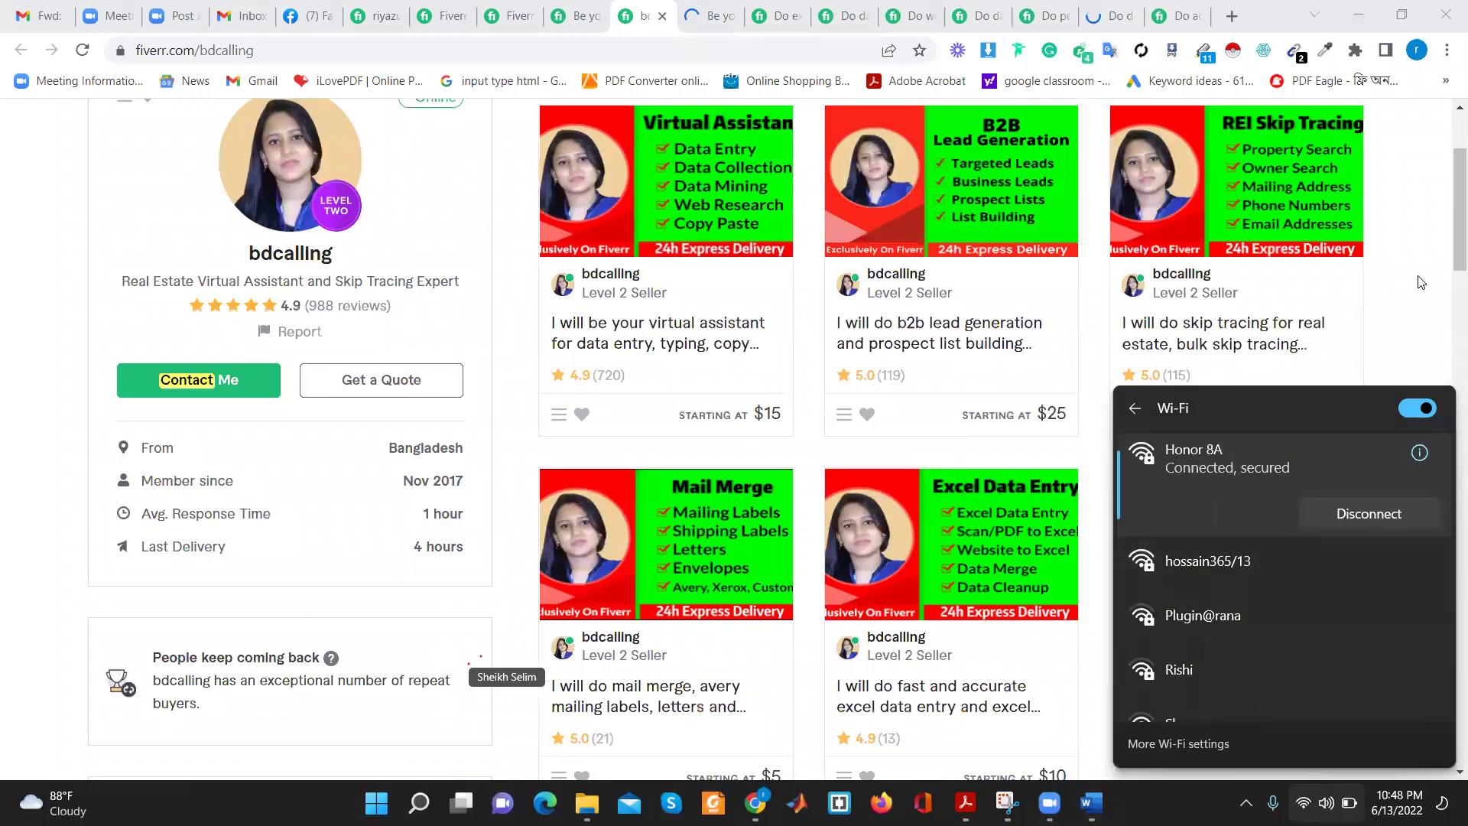
Dismiss the Wi-Fi panel and scroll the seller's gigs, including B2B lead generation at $25
{"action": "left_click", "coordinate": [725, 433]}
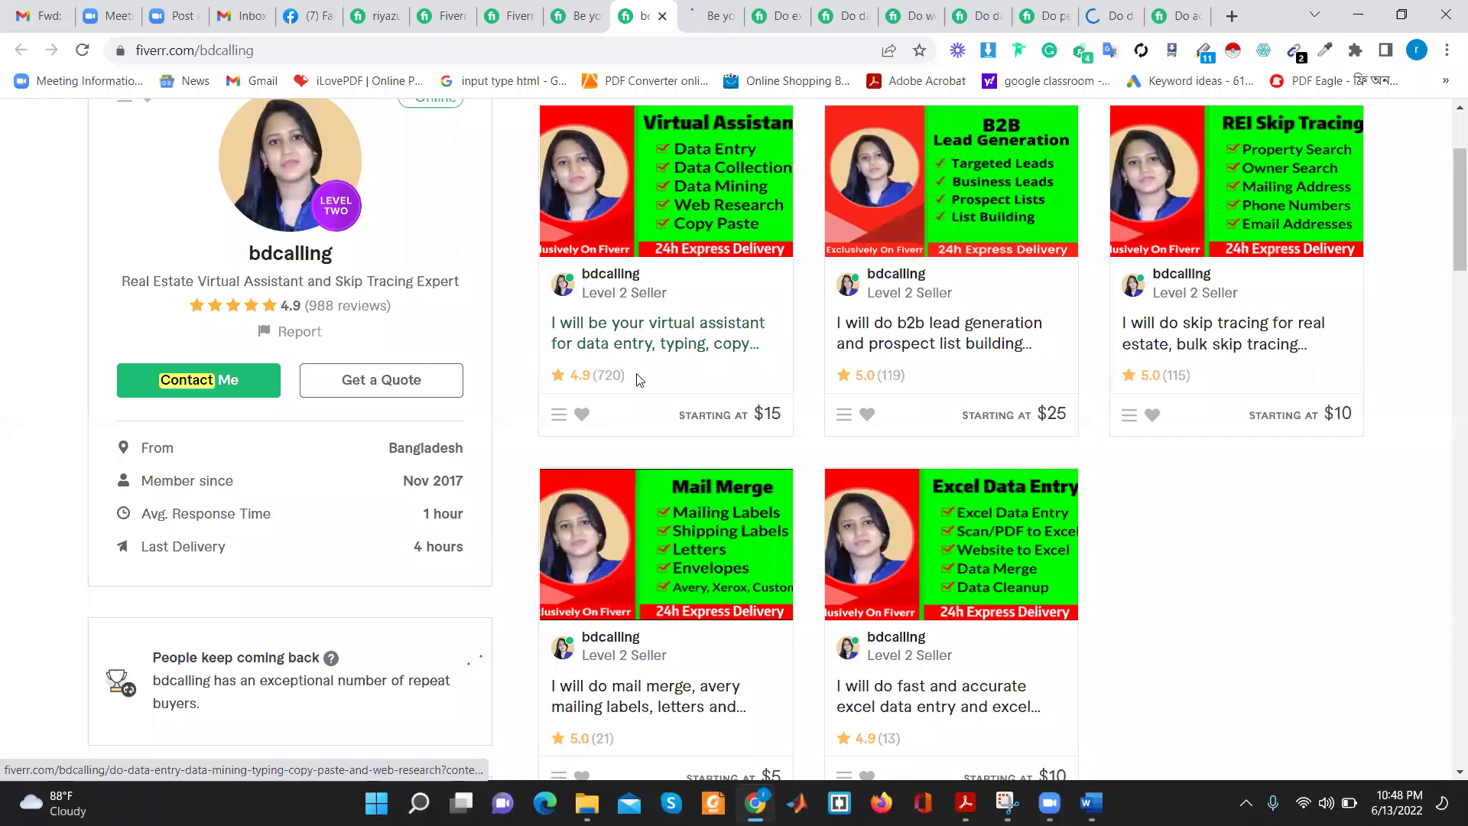
{"action": "scroll", "coordinate": [664, 374], "scroll_direction": "down", "scroll_amount": 3}
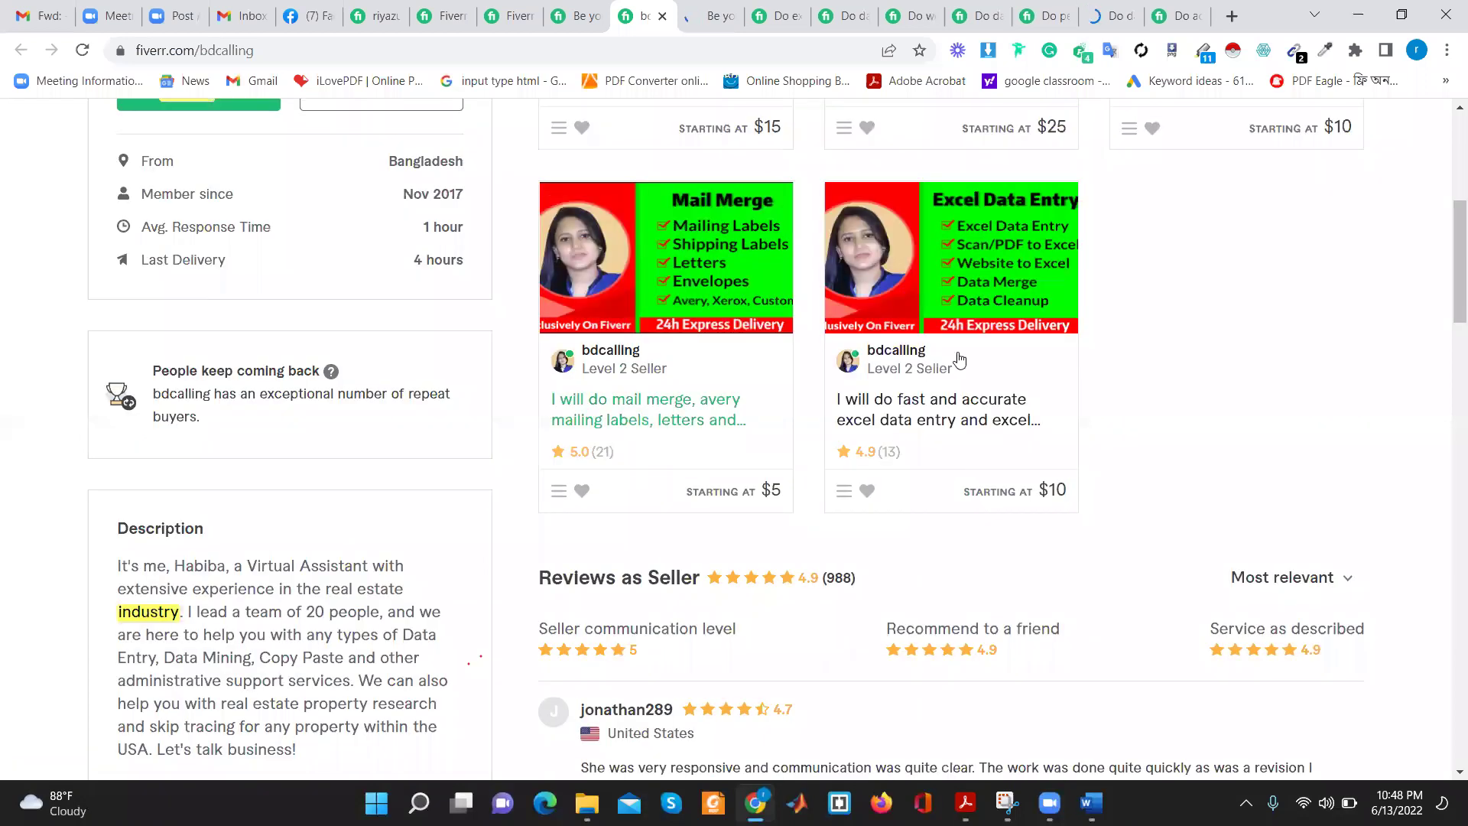
{"action": "scroll", "coordinate": [642, 336], "scroll_direction": "up", "scroll_amount": 3}
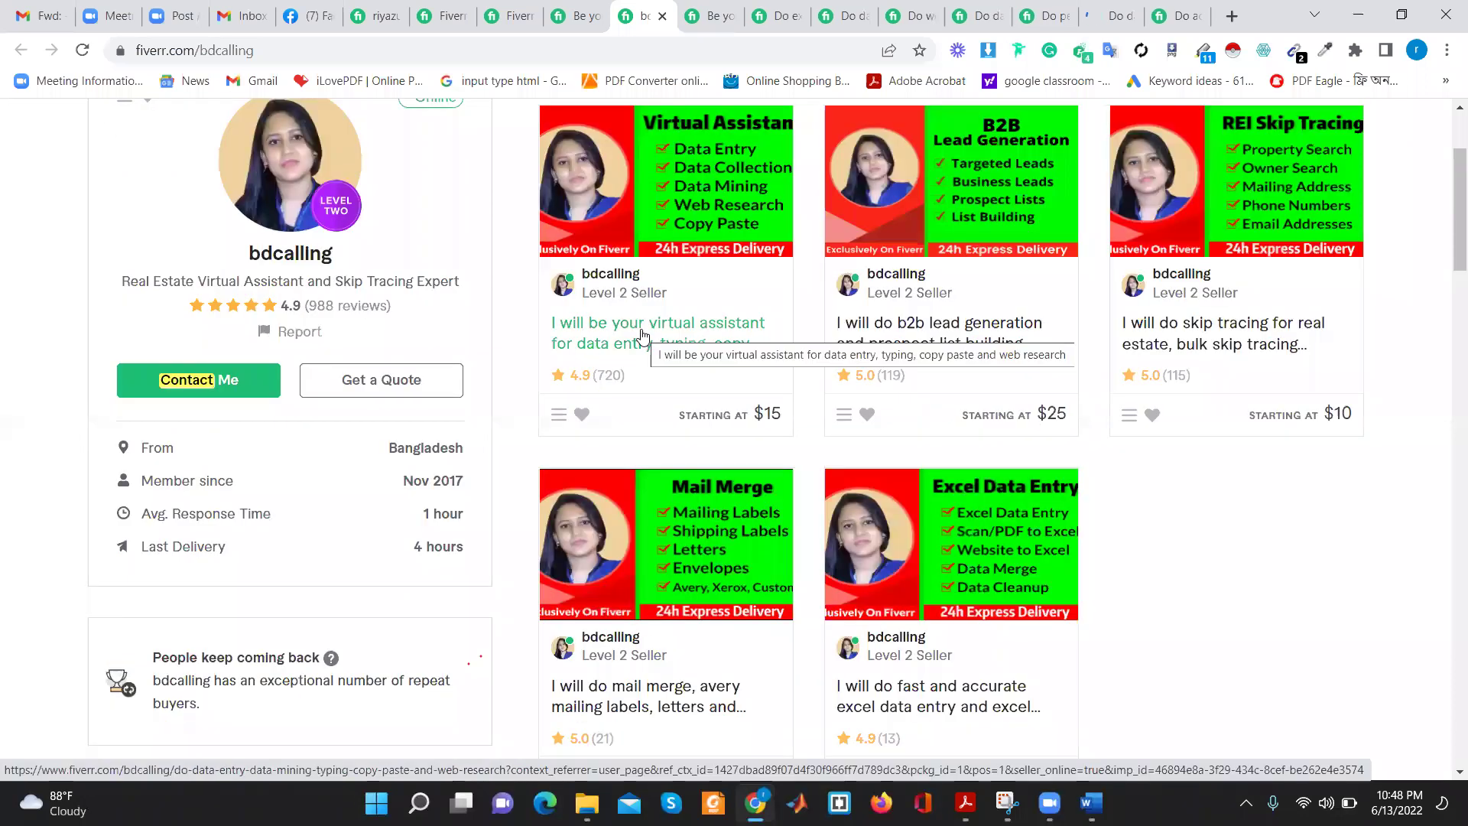
{"action": "scroll", "coordinate": [642, 336], "scroll_direction": "up", "scroll_amount": 2}
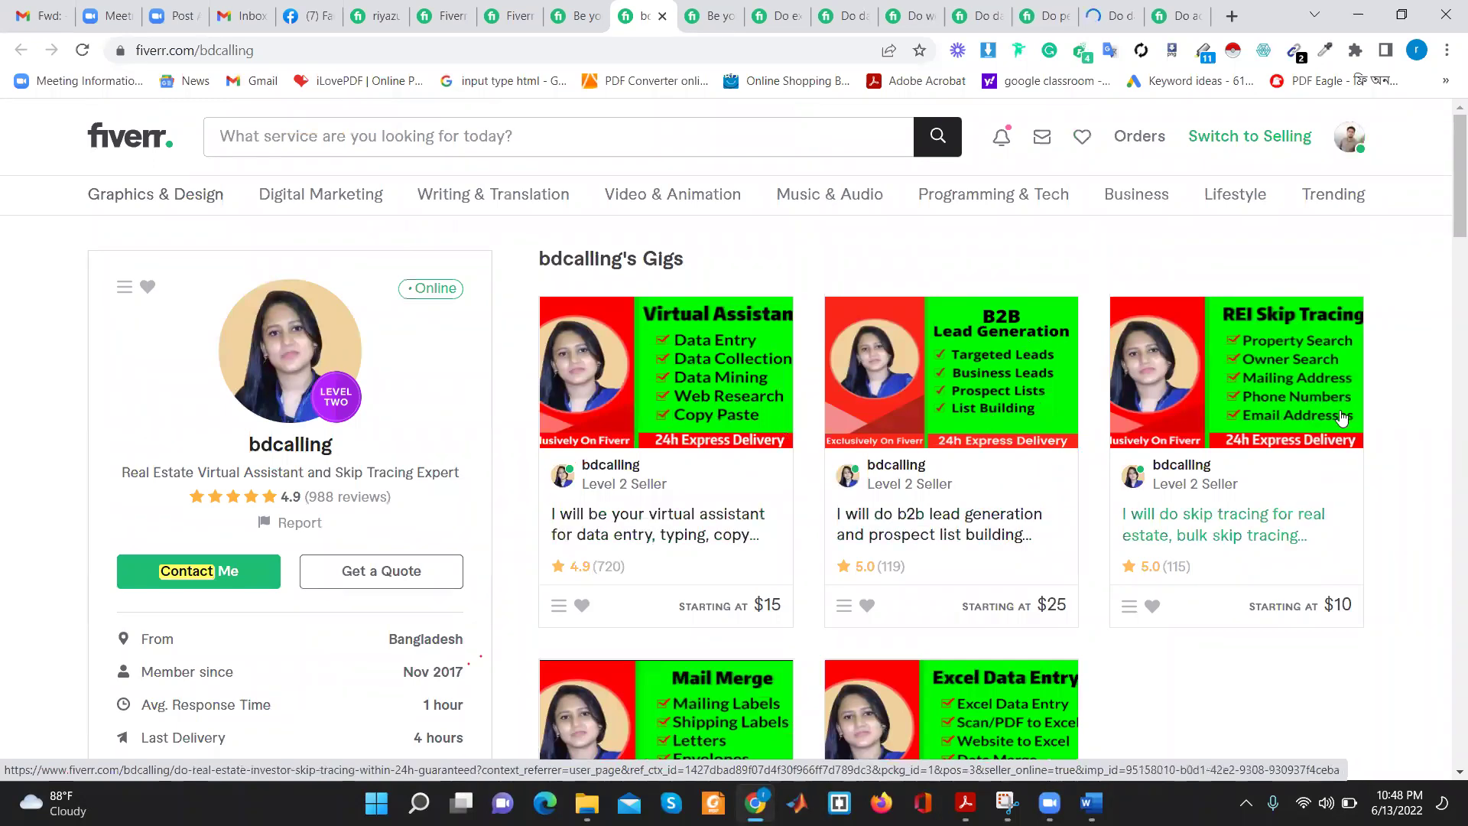
{"action": "scroll", "coordinate": [993, 470], "scroll_direction": "down", "scroll_amount": 3}
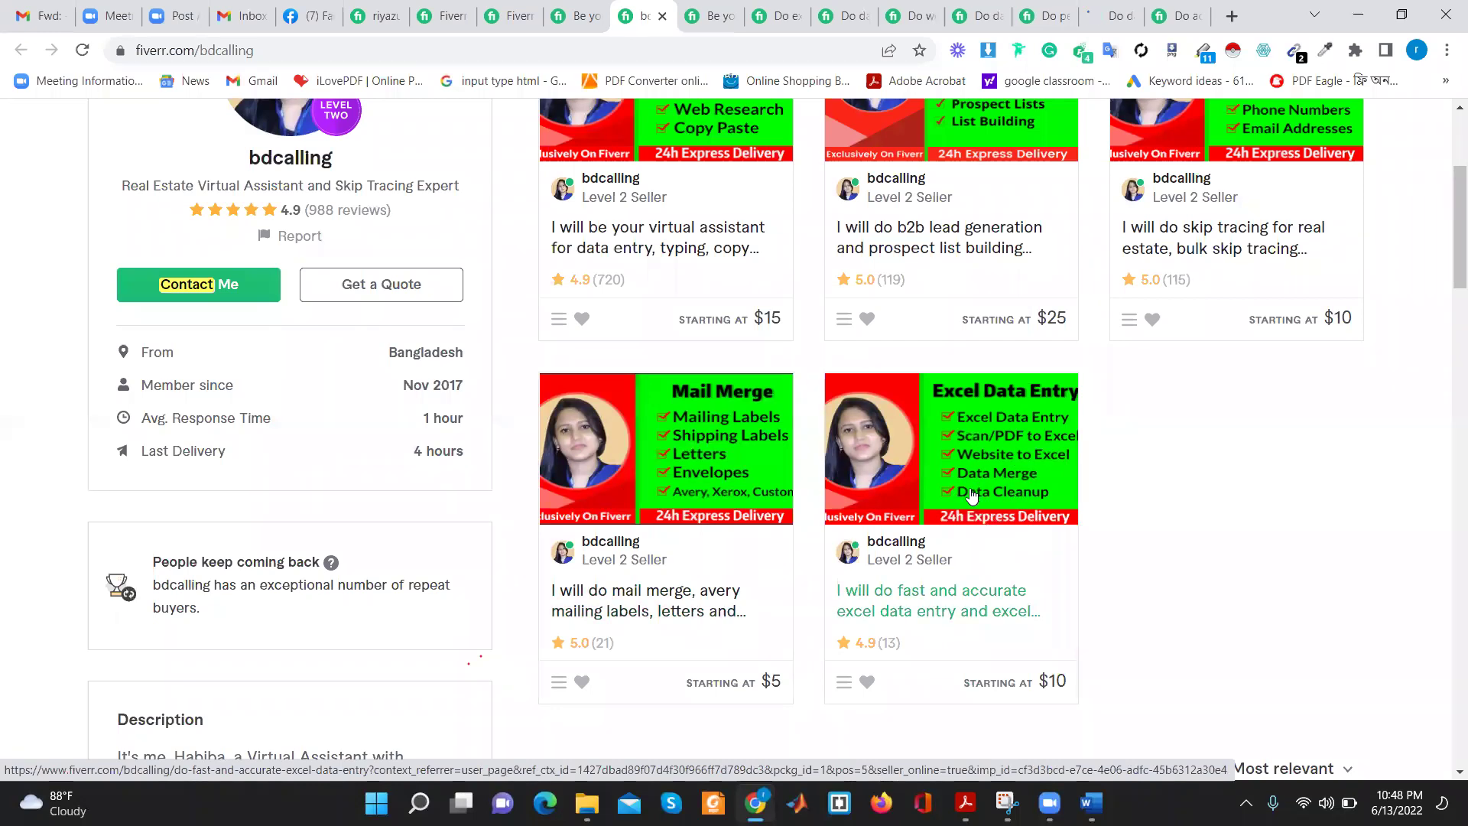
{"action": "scroll", "coordinate": [686, 361], "scroll_direction": "up", "scroll_amount": 3}
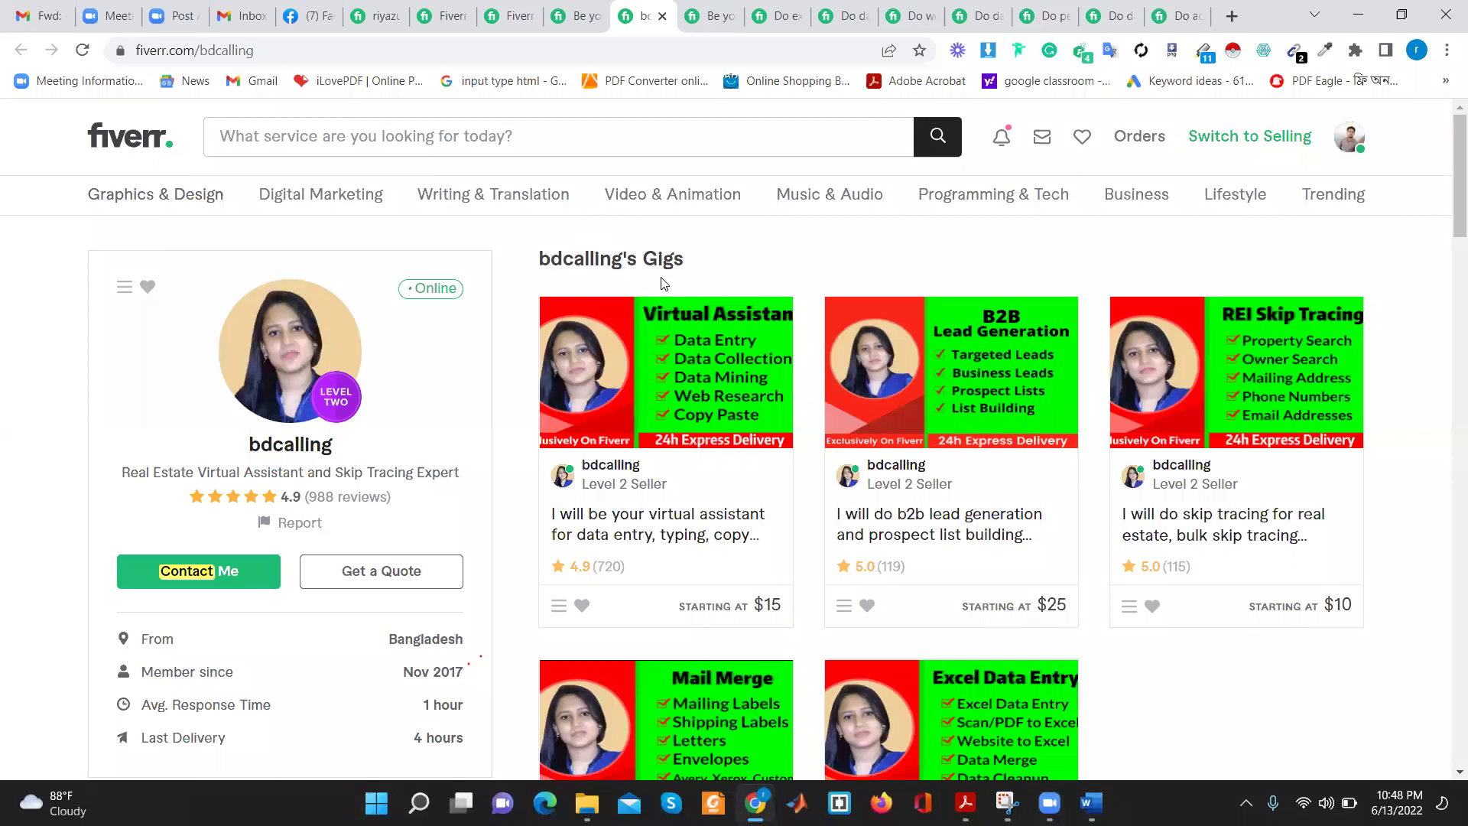
{"action": "mouse_move", "coordinate": [1041, 498]}
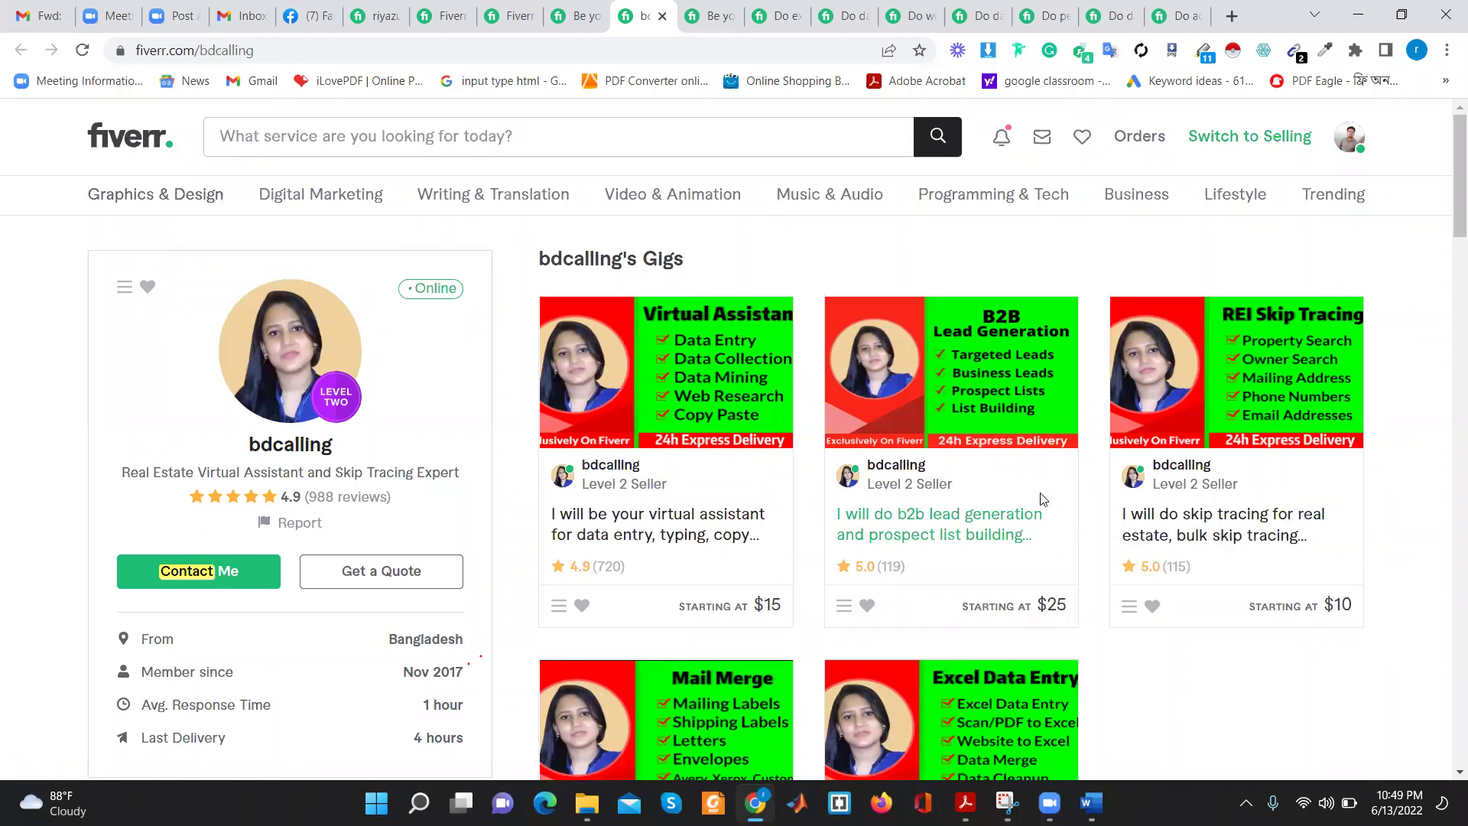
{"action": "scroll", "coordinate": [1041, 499], "scroll_direction": "down", "scroll_amount": 5}
{"action": "scroll", "coordinate": [993, 385], "scroll_direction": "up", "scroll_amount": 5}
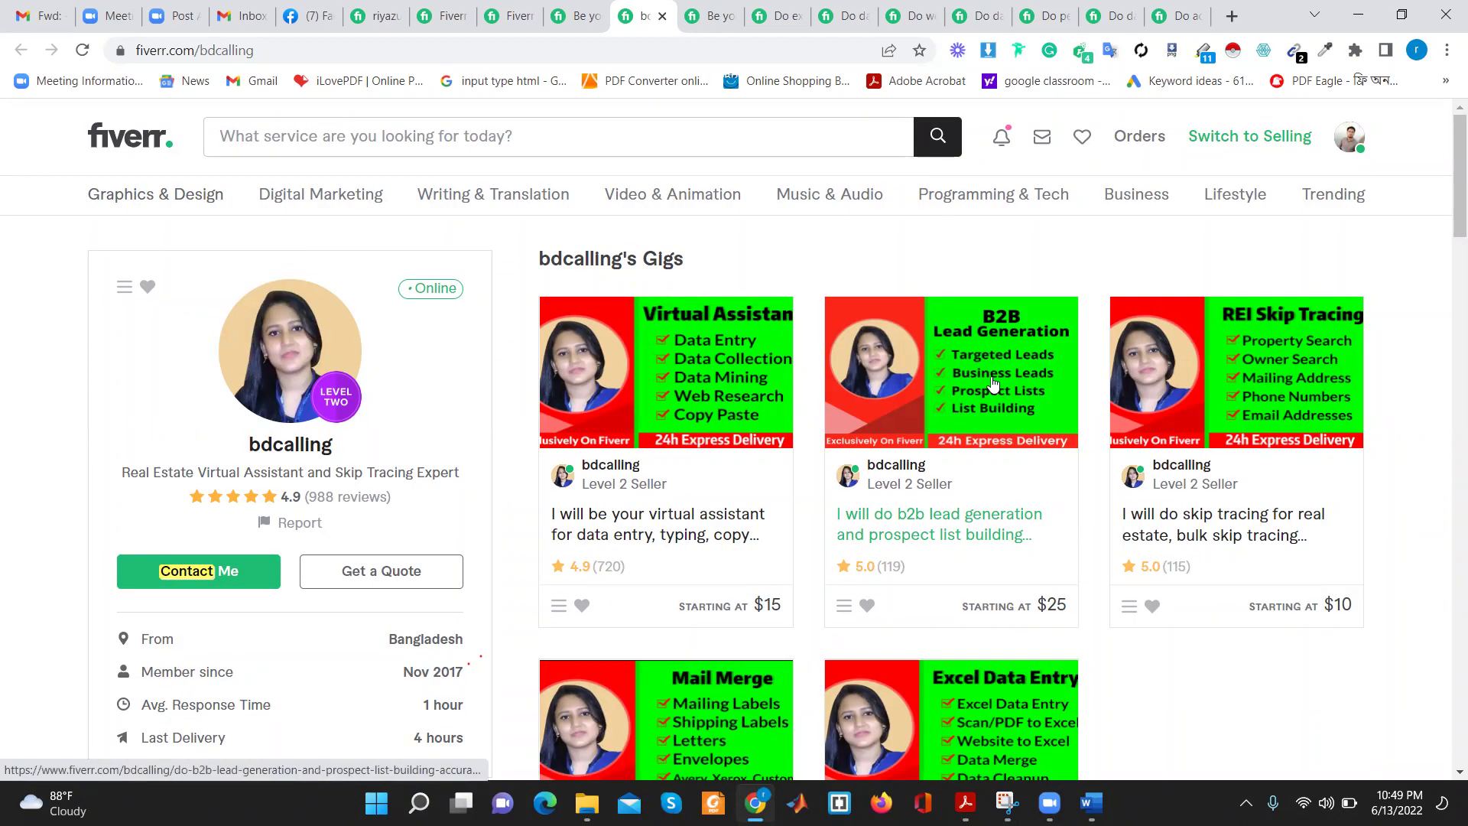
Skim the web research virtual assistant gig and its seller's profile, then come back
{"action": "left_click", "coordinate": [701, 9]}
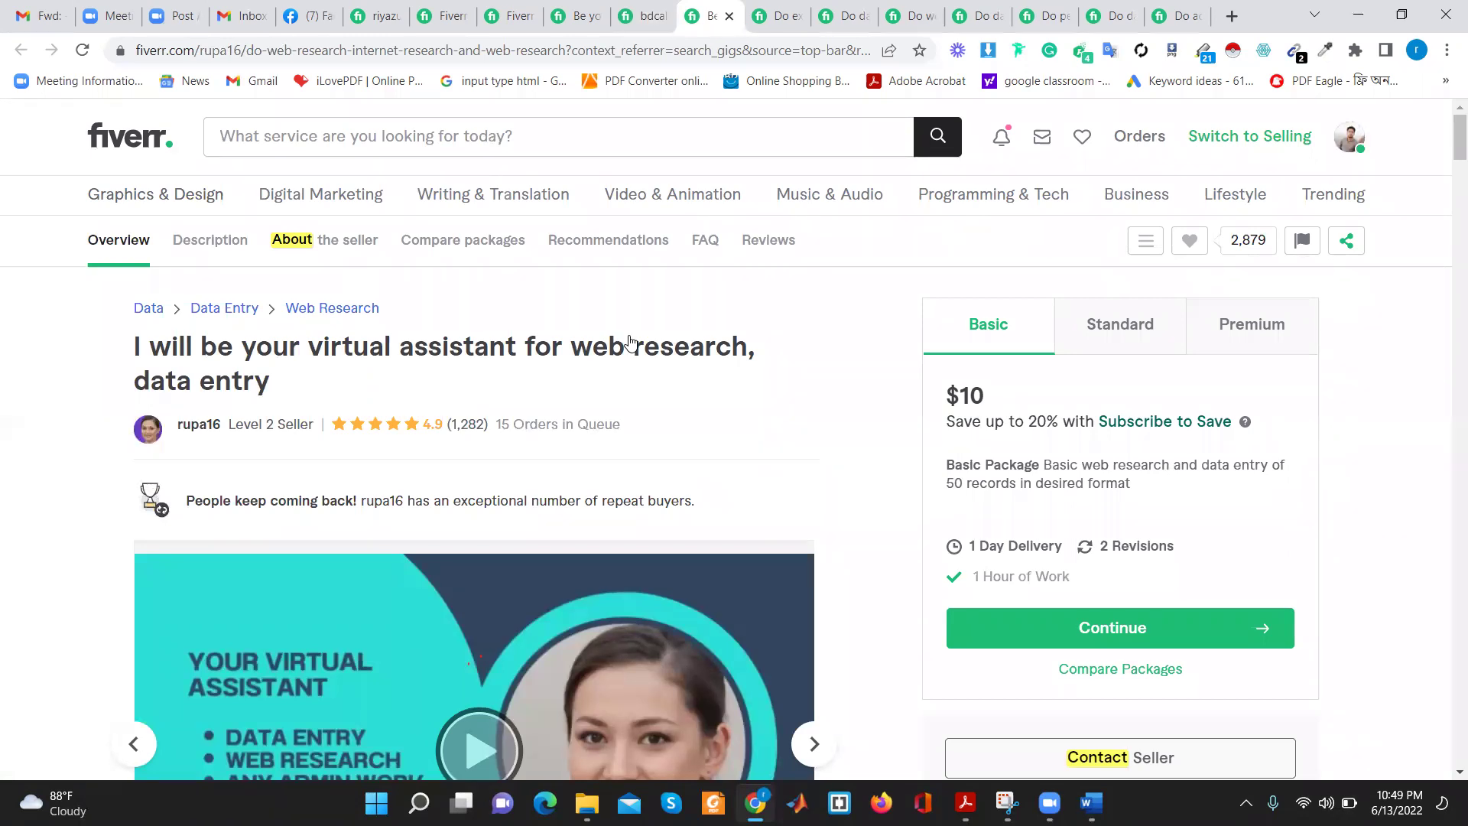
{"action": "scroll", "coordinate": [631, 340], "scroll_direction": "down", "scroll_amount": 5}
{"action": "scroll", "coordinate": [632, 339], "scroll_direction": "down", "scroll_amount": 4}
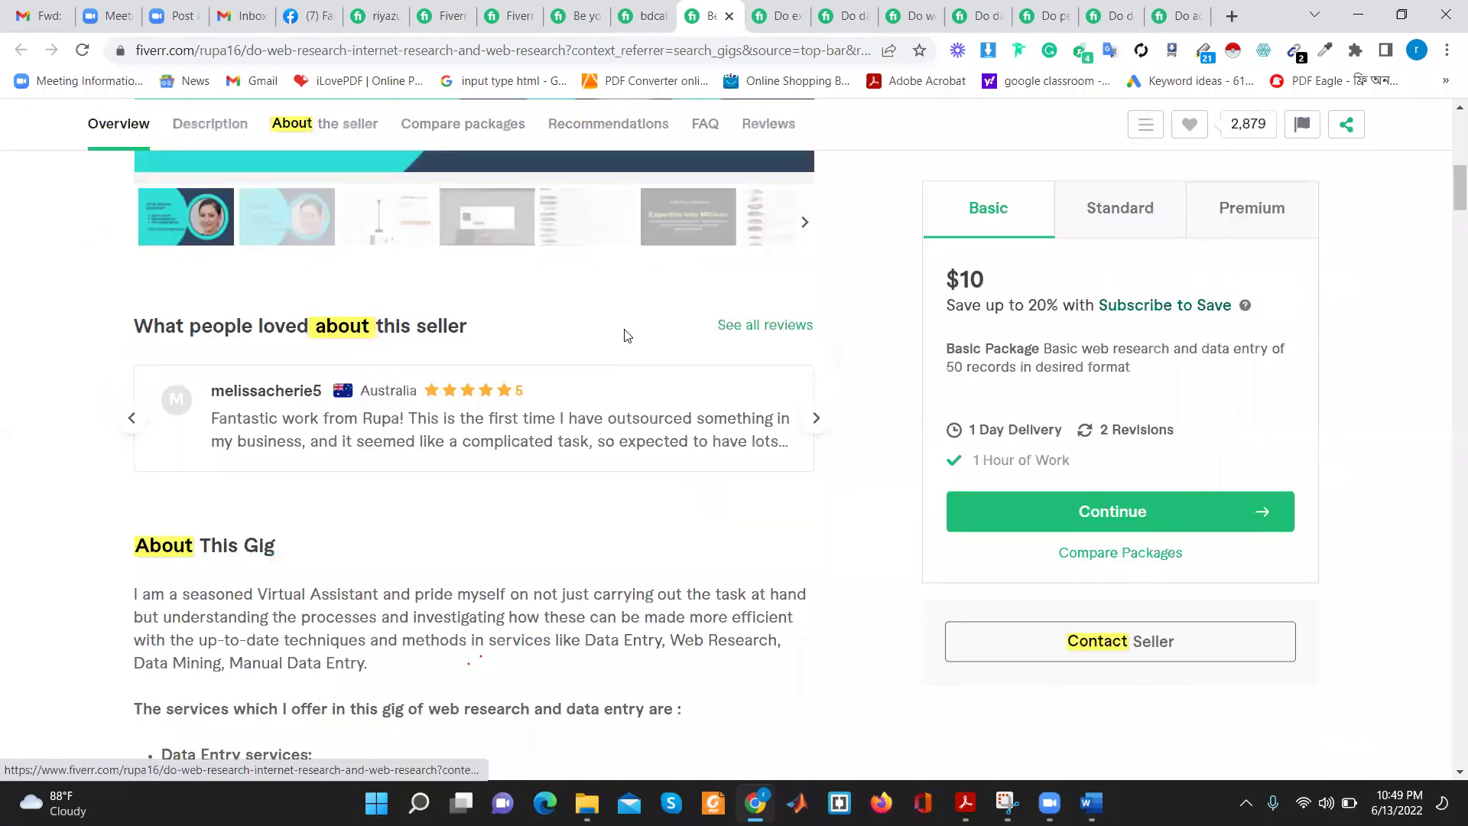
{"action": "scroll", "coordinate": [627, 336], "scroll_direction": "up", "scroll_amount": 10}
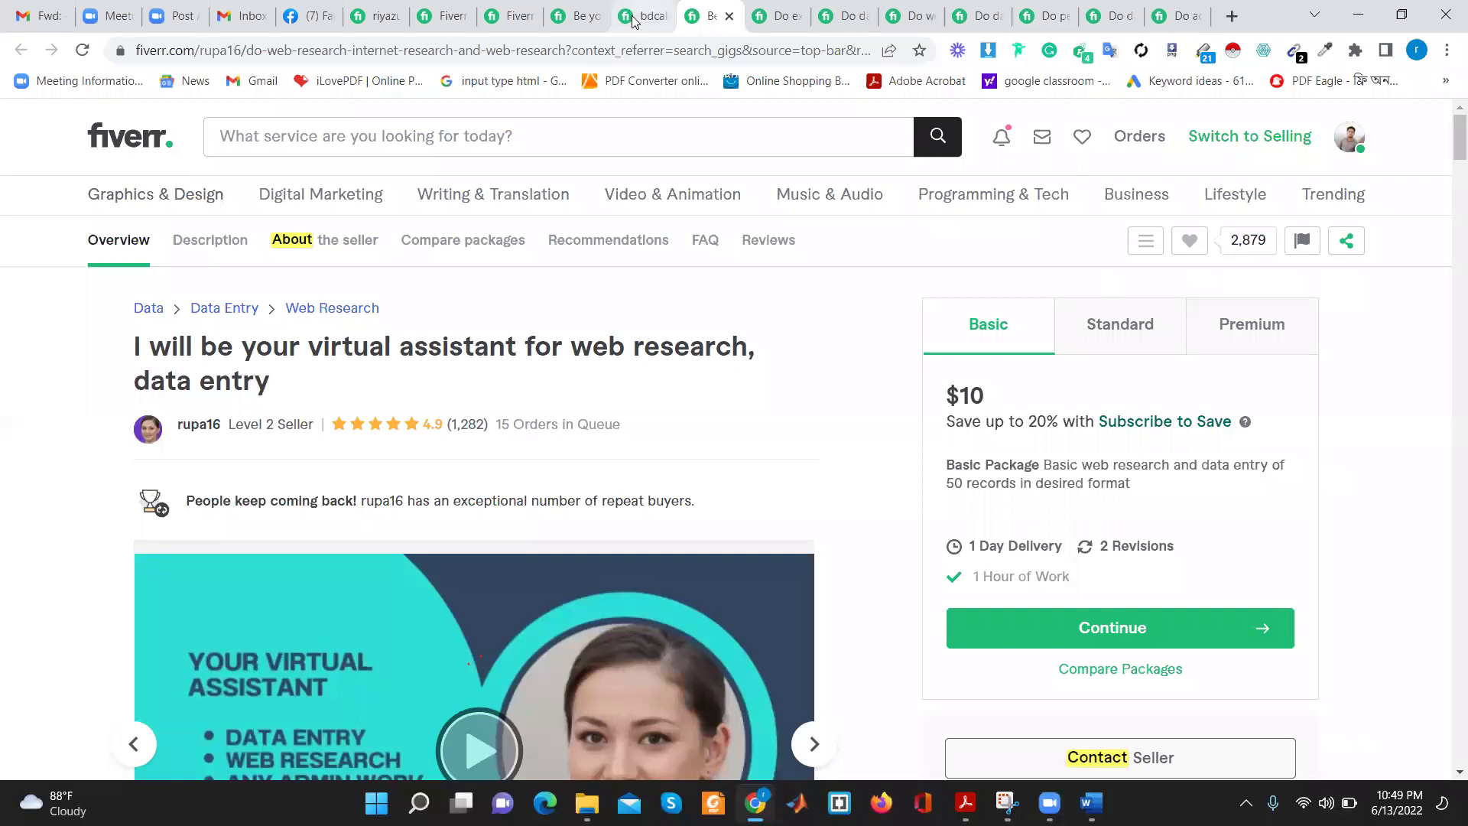
{"action": "left_click", "coordinate": [632, 18]}
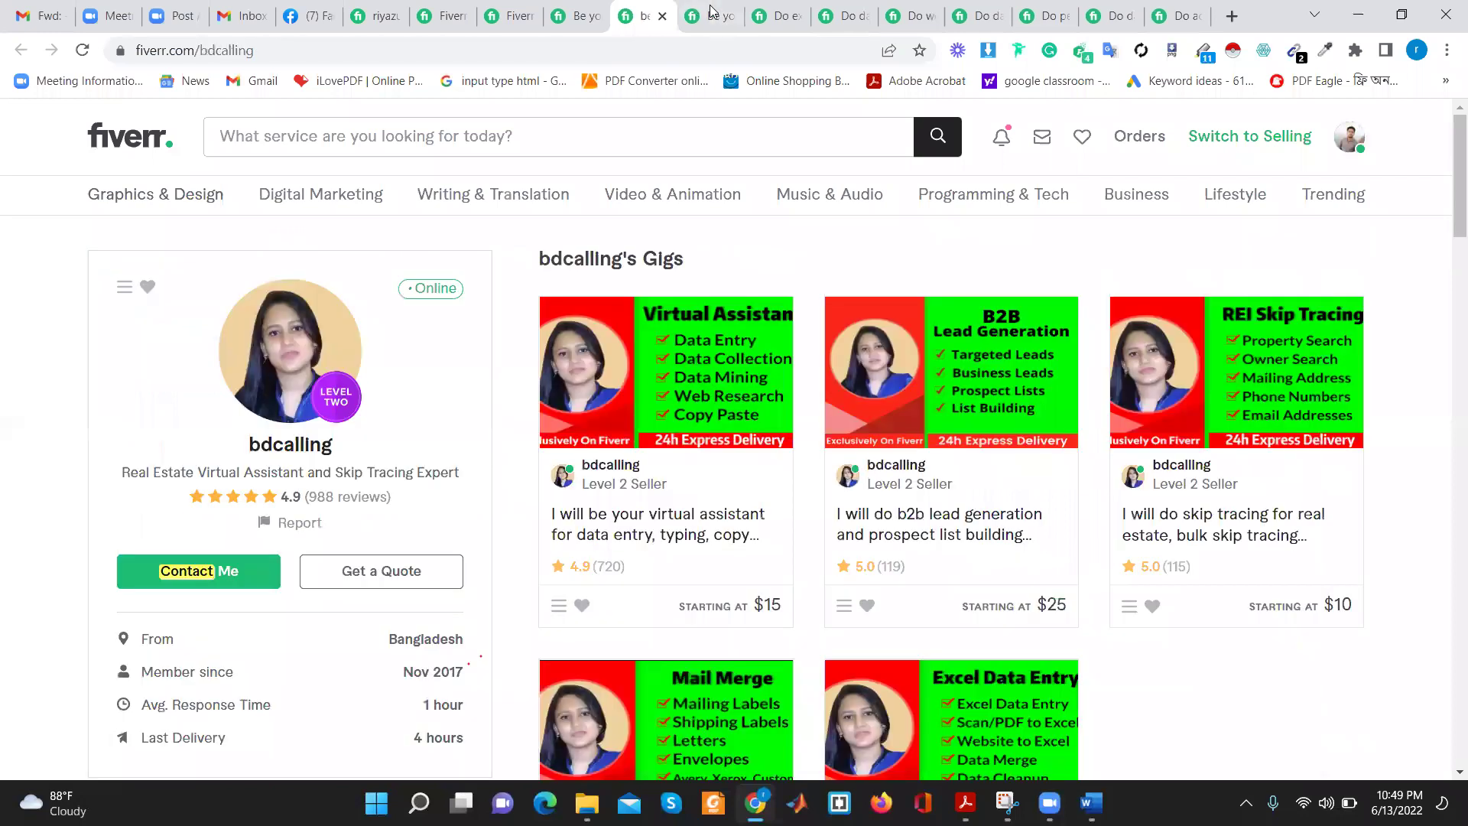
{"action": "left_click", "coordinate": [713, 12]}
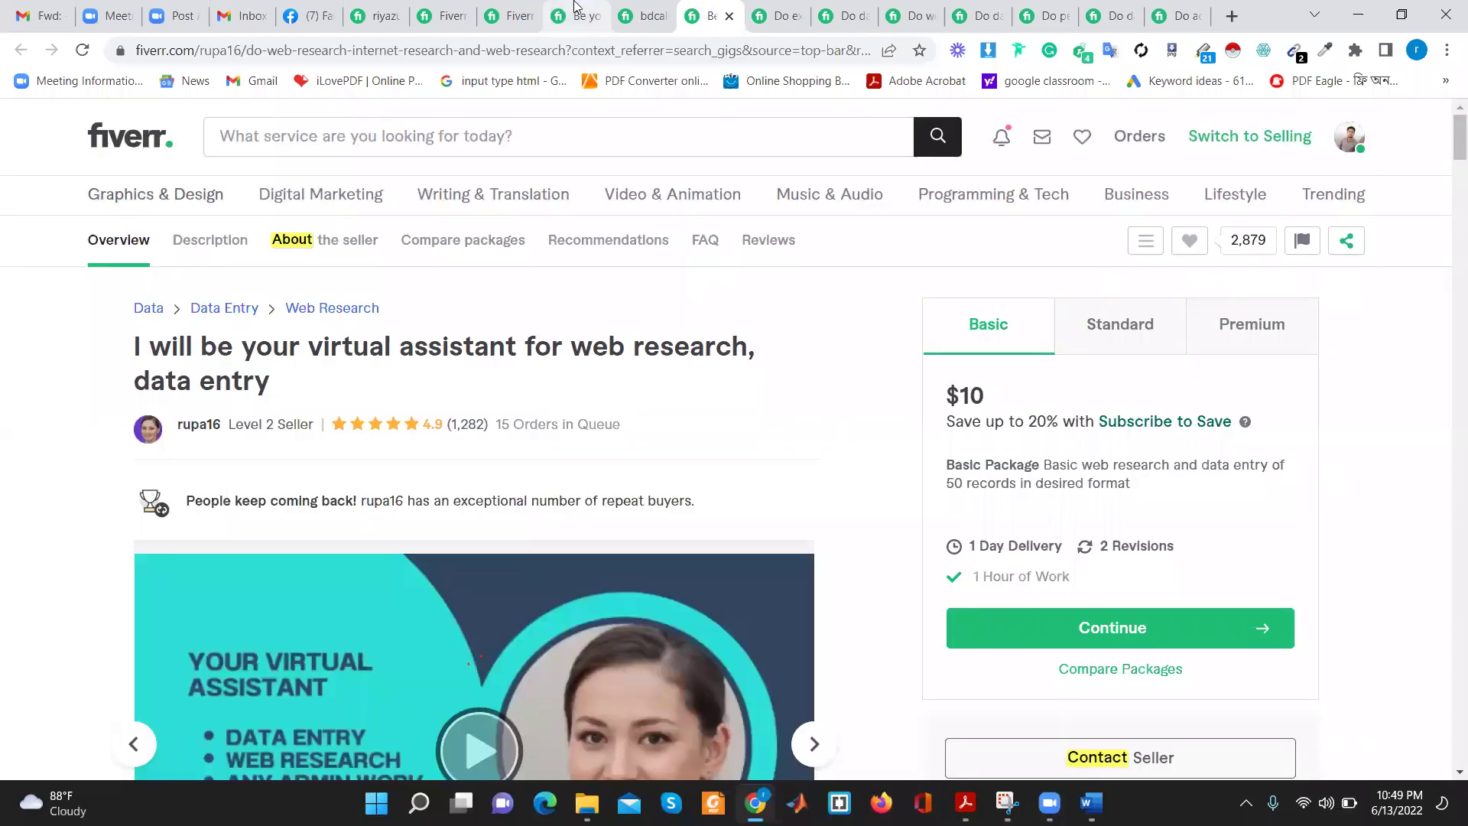
Scroll through the data entry gig, the seller profile, and the web research gig
{"action": "left_click", "coordinate": [575, 7]}
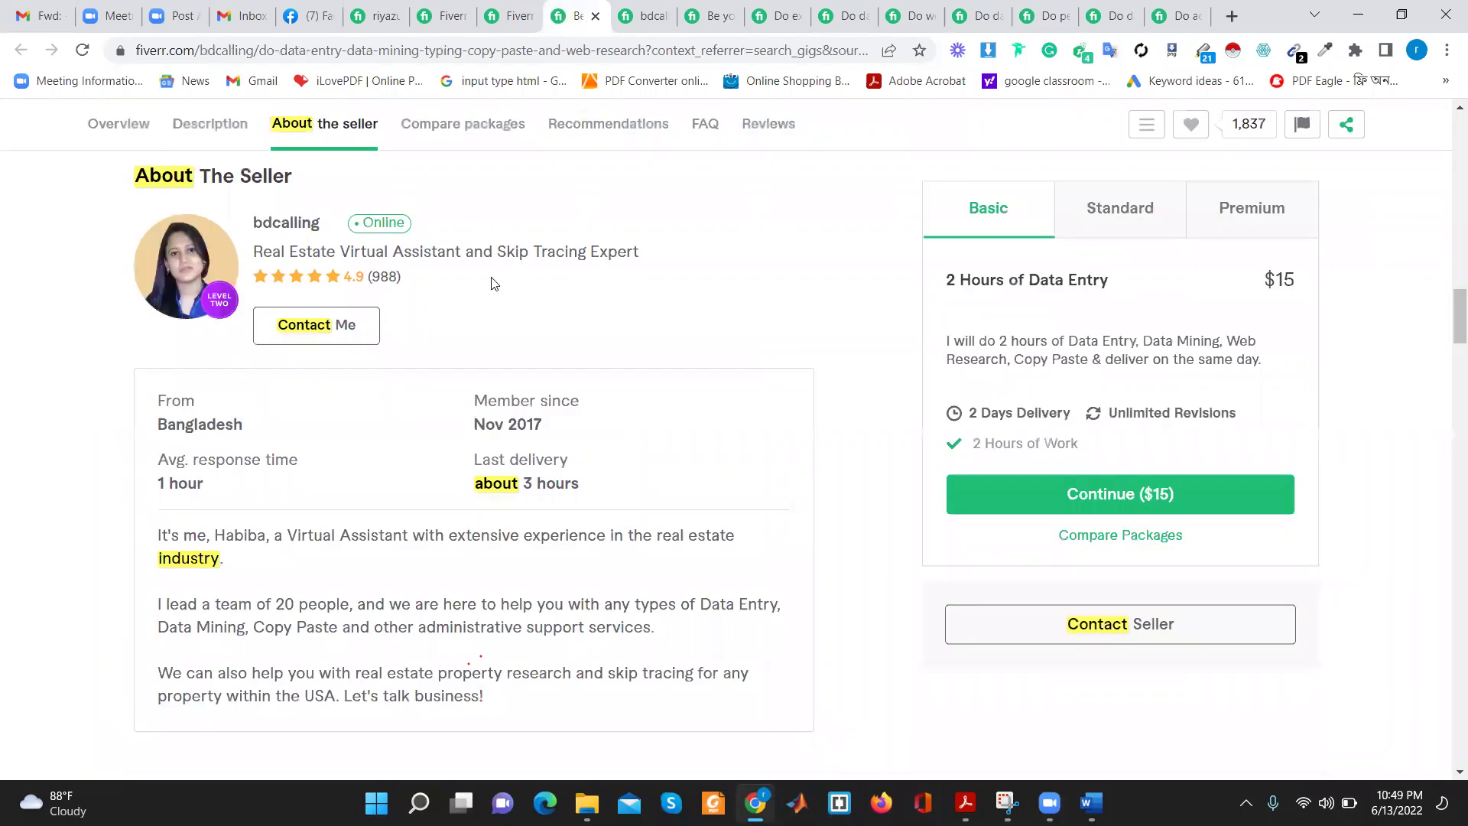
{"action": "scroll", "coordinate": [493, 283], "scroll_direction": "down", "scroll_amount": 3}
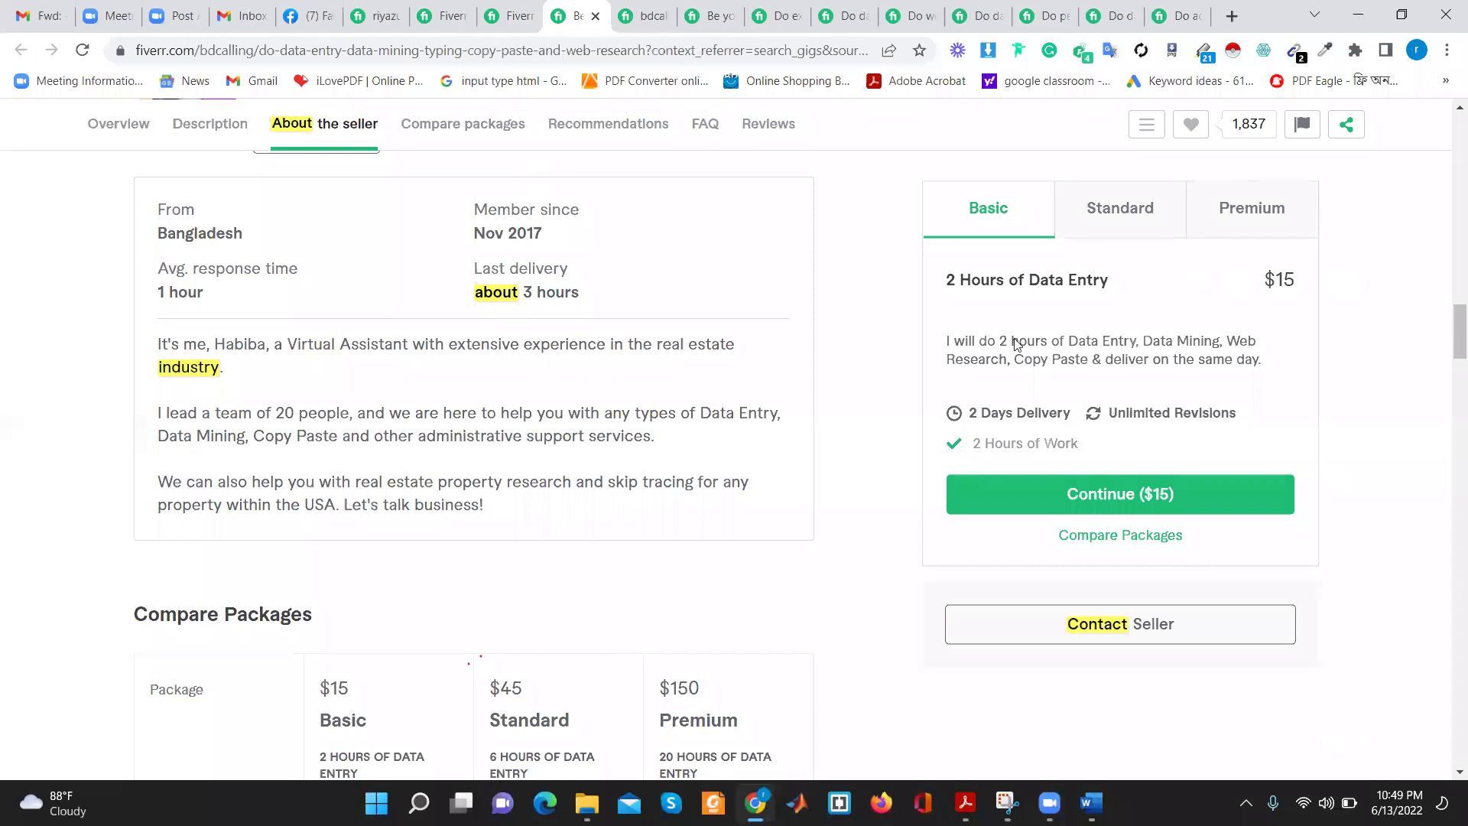
{"action": "key", "text": "ctrl+Tab"}
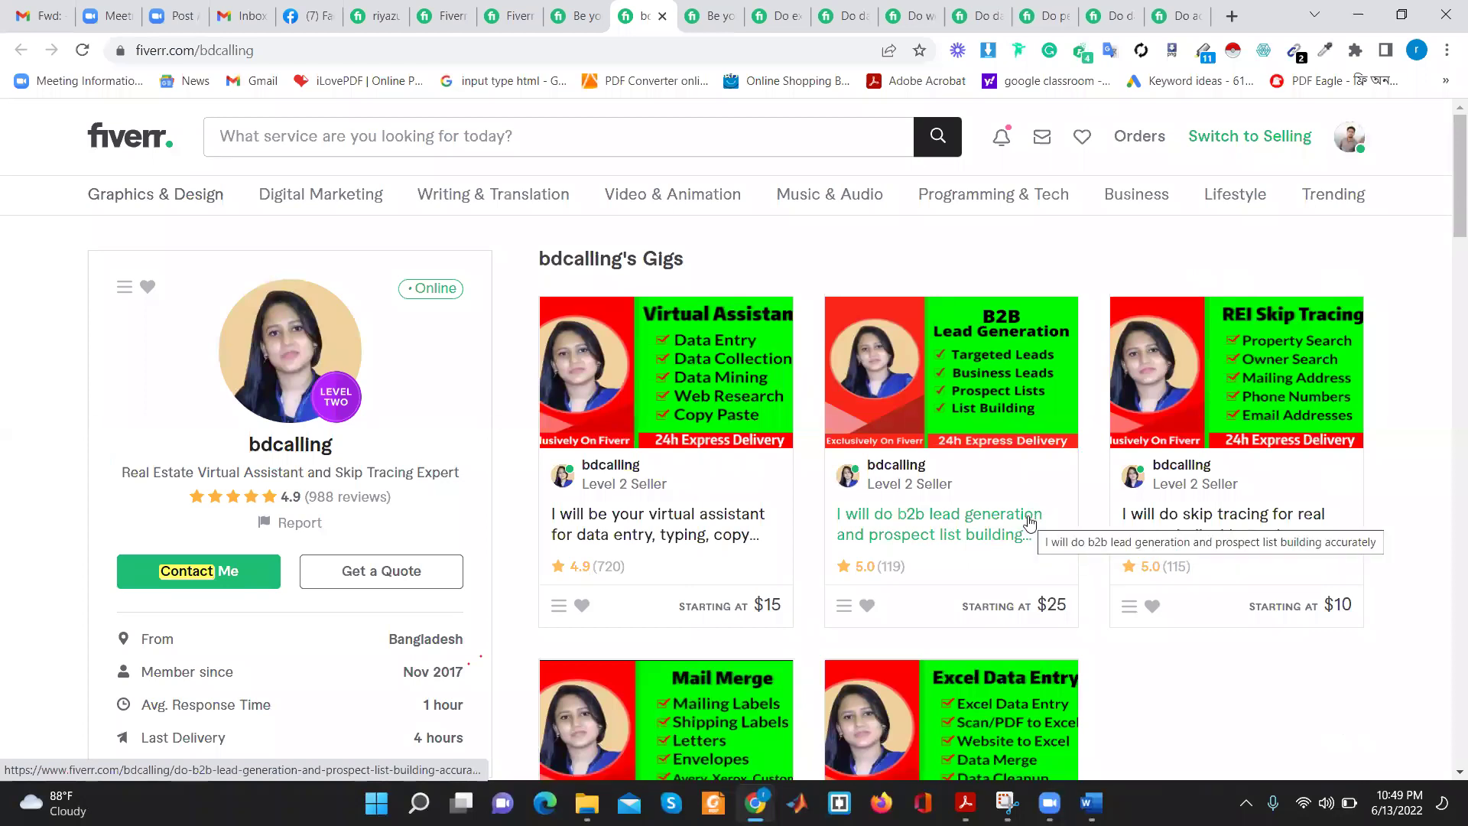
{"action": "left_click", "coordinate": [715, 7]}
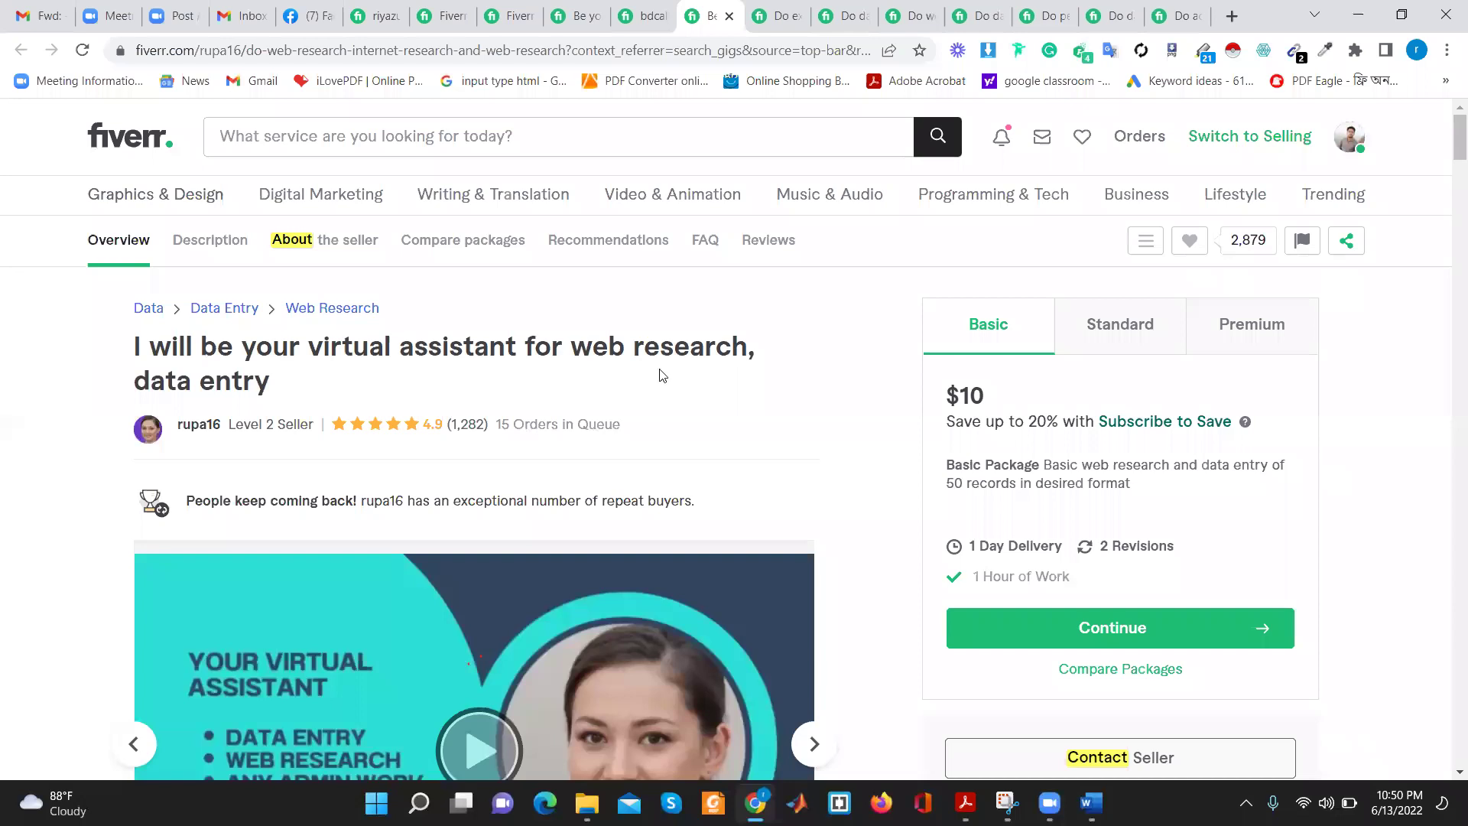
{"action": "scroll", "coordinate": [540, 415], "scroll_direction": "down", "scroll_amount": 5}
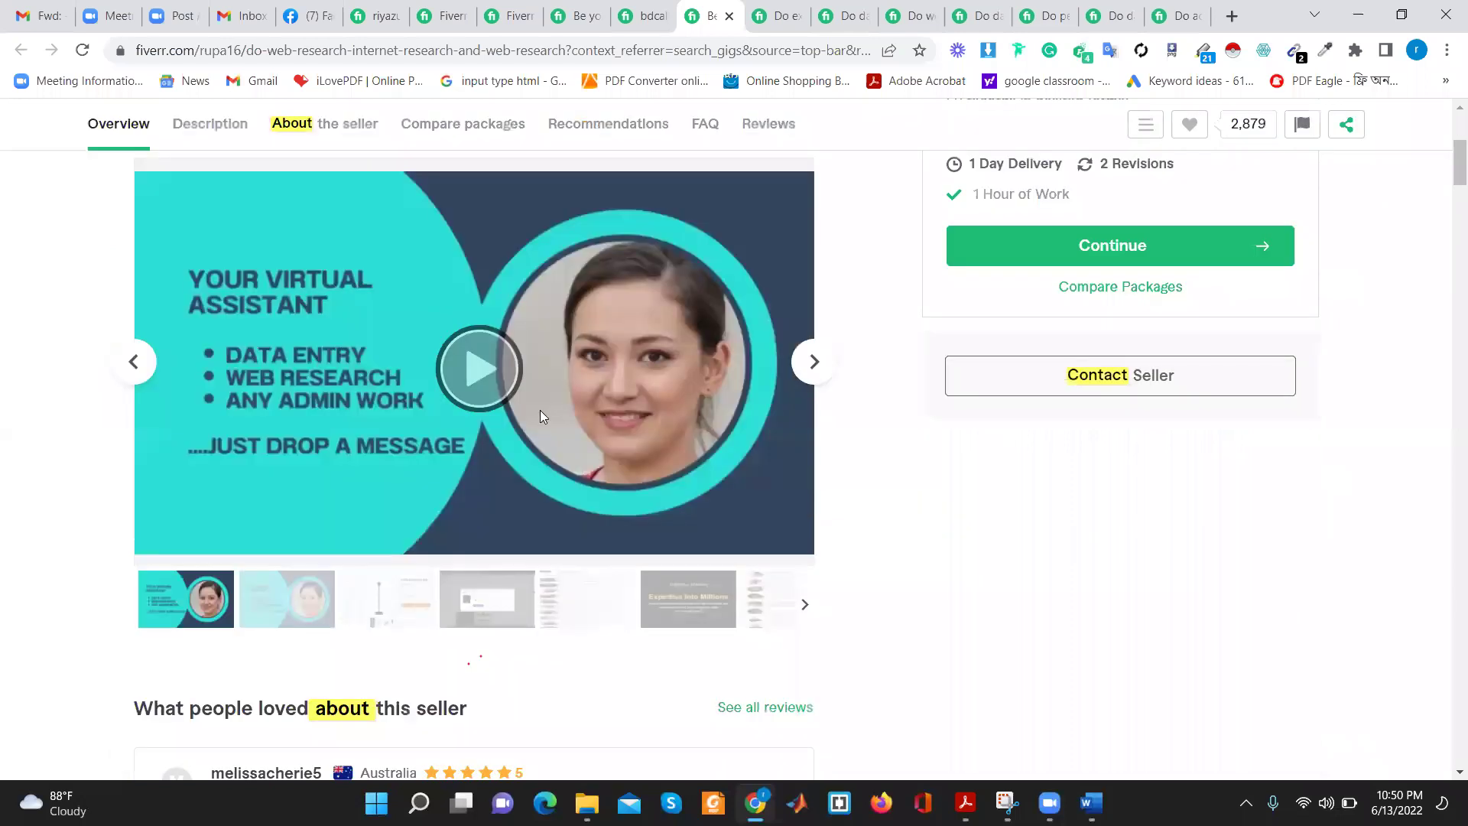
{"action": "scroll", "coordinate": [540, 410], "scroll_direction": "down", "scroll_amount": 12}
{"action": "scroll", "coordinate": [604, 7], "scroll_direction": "up", "scroll_amount": 5}
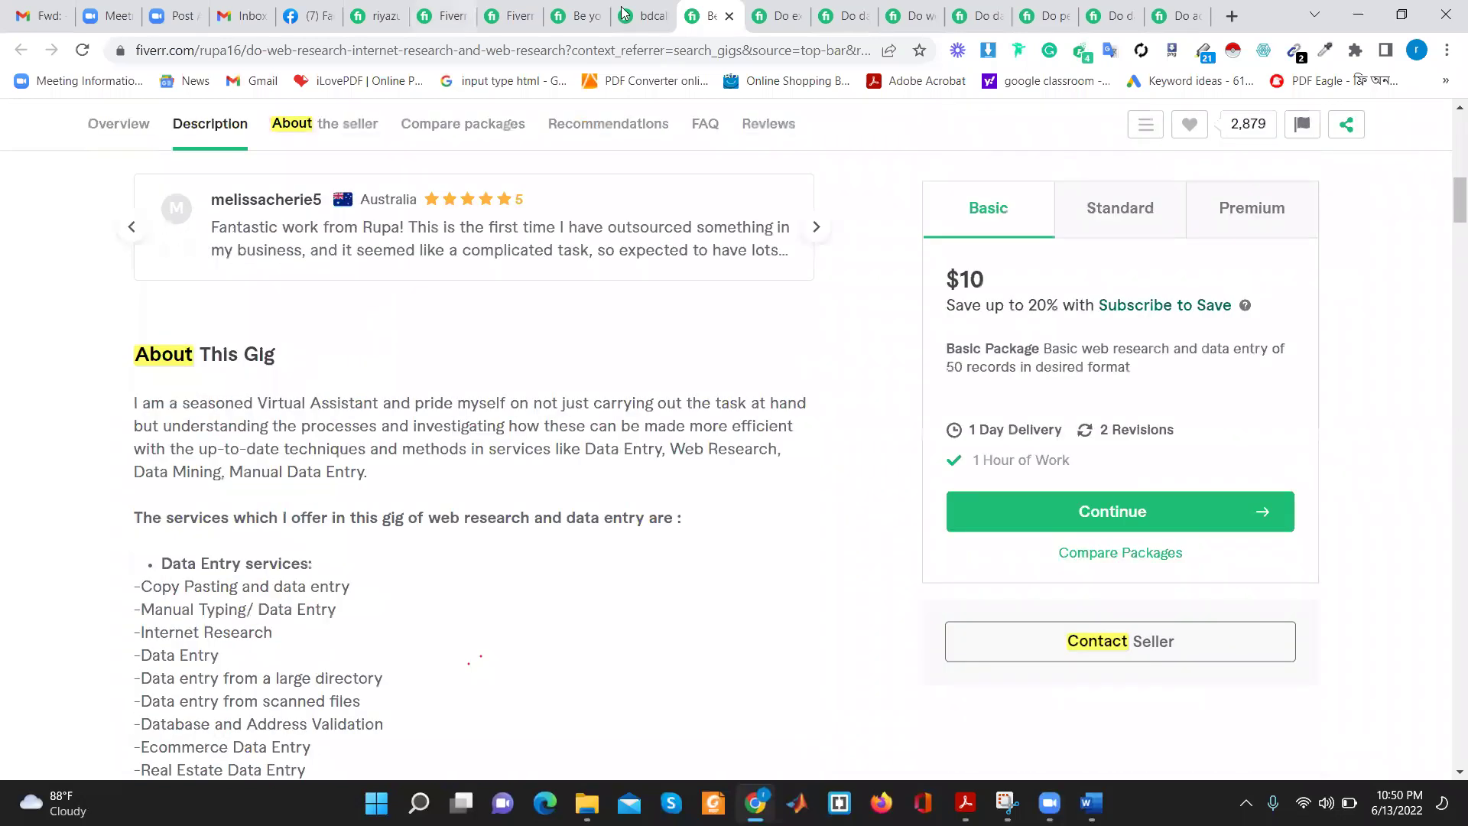
Review the copy paste and web research gig's packages, reviews and Related Tags, then return
{"action": "left_click", "coordinate": [623, 9]}
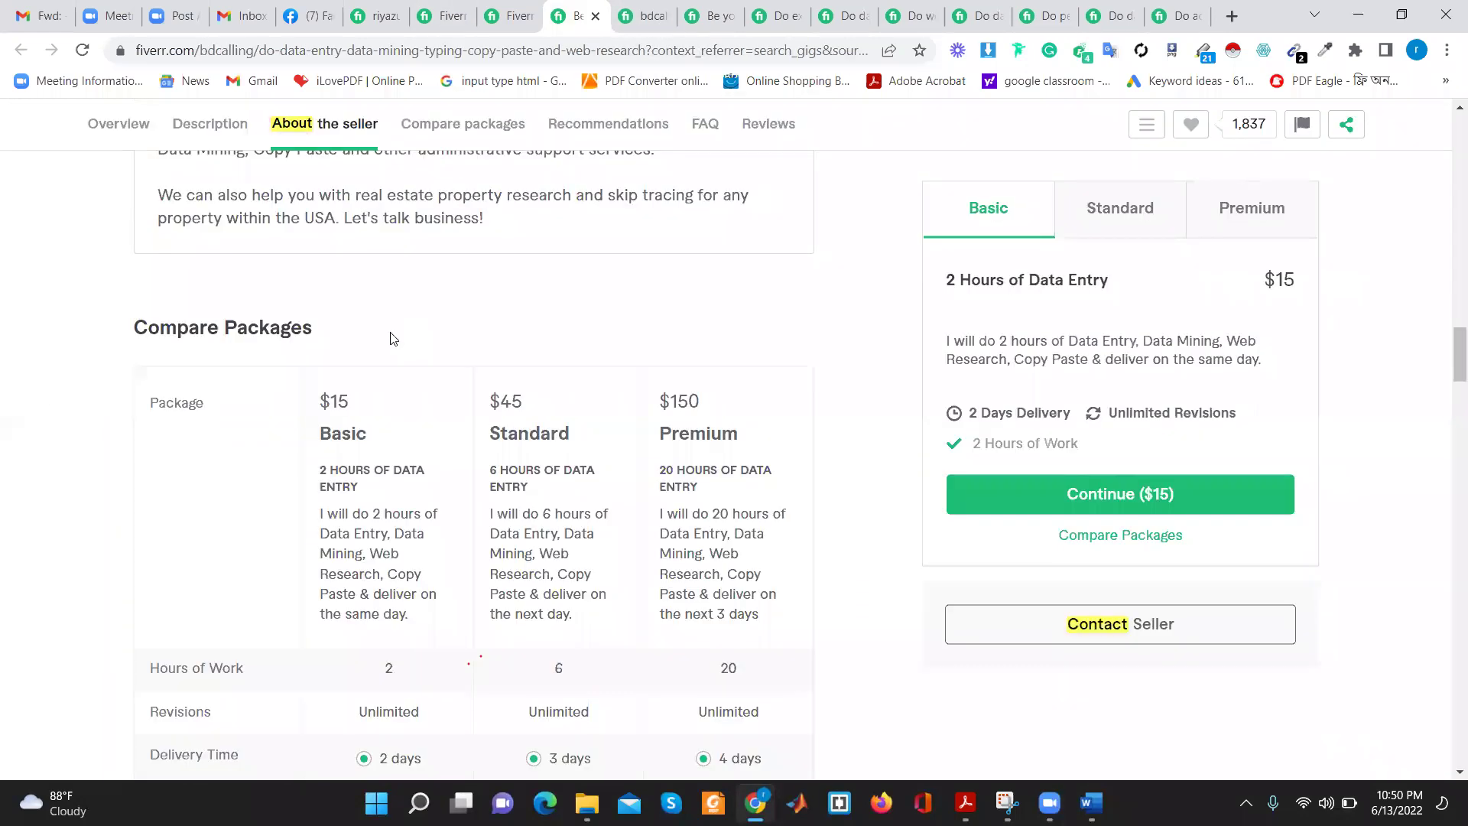
{"action": "scroll", "coordinate": [393, 338], "scroll_direction": "down", "scroll_amount": 15}
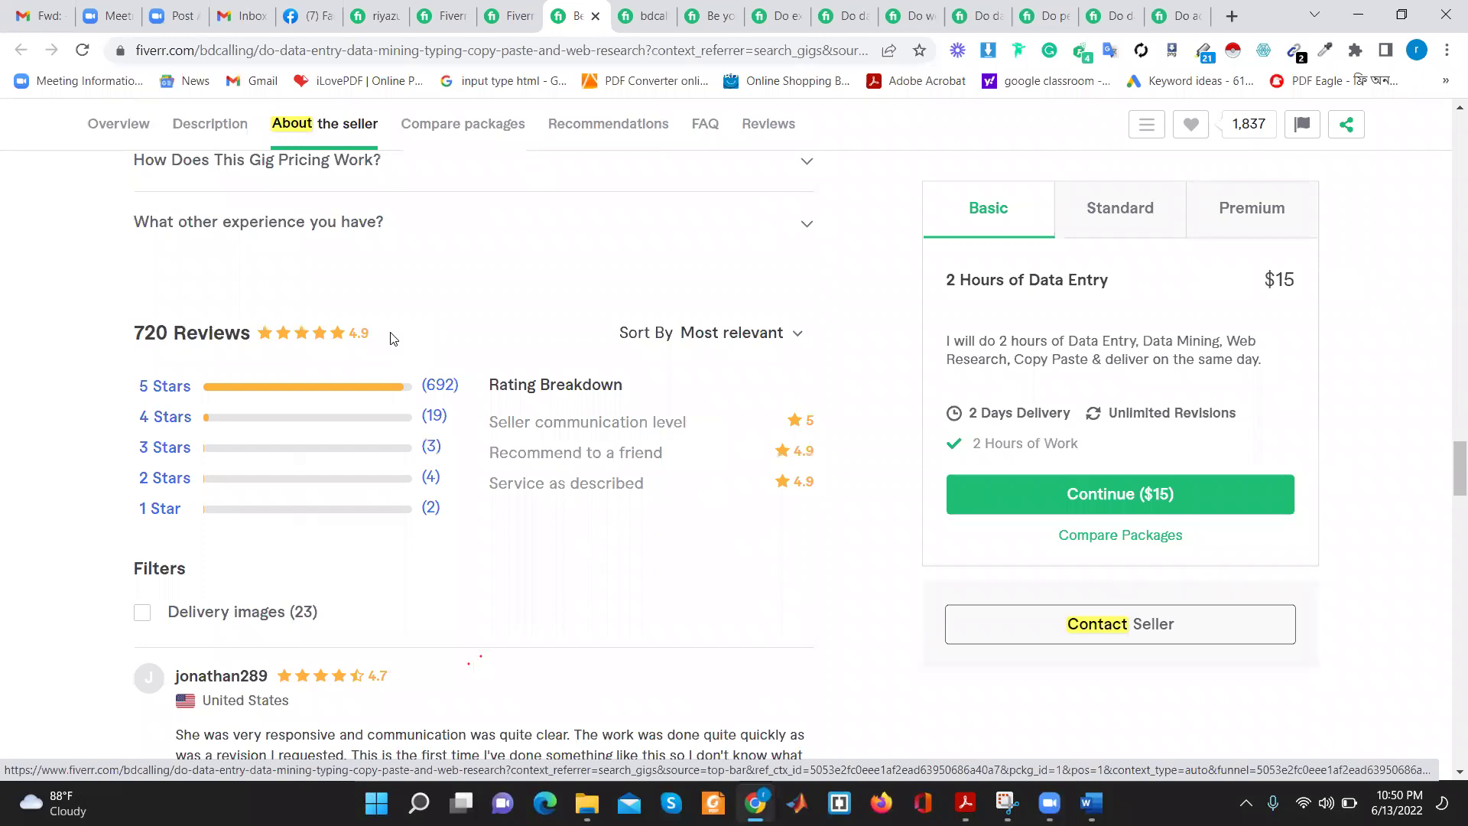
{"action": "scroll", "coordinate": [393, 338], "scroll_direction": "down", "scroll_amount": 10}
{"action": "scroll", "coordinate": [202, 240], "scroll_direction": "down", "scroll_amount": 15}
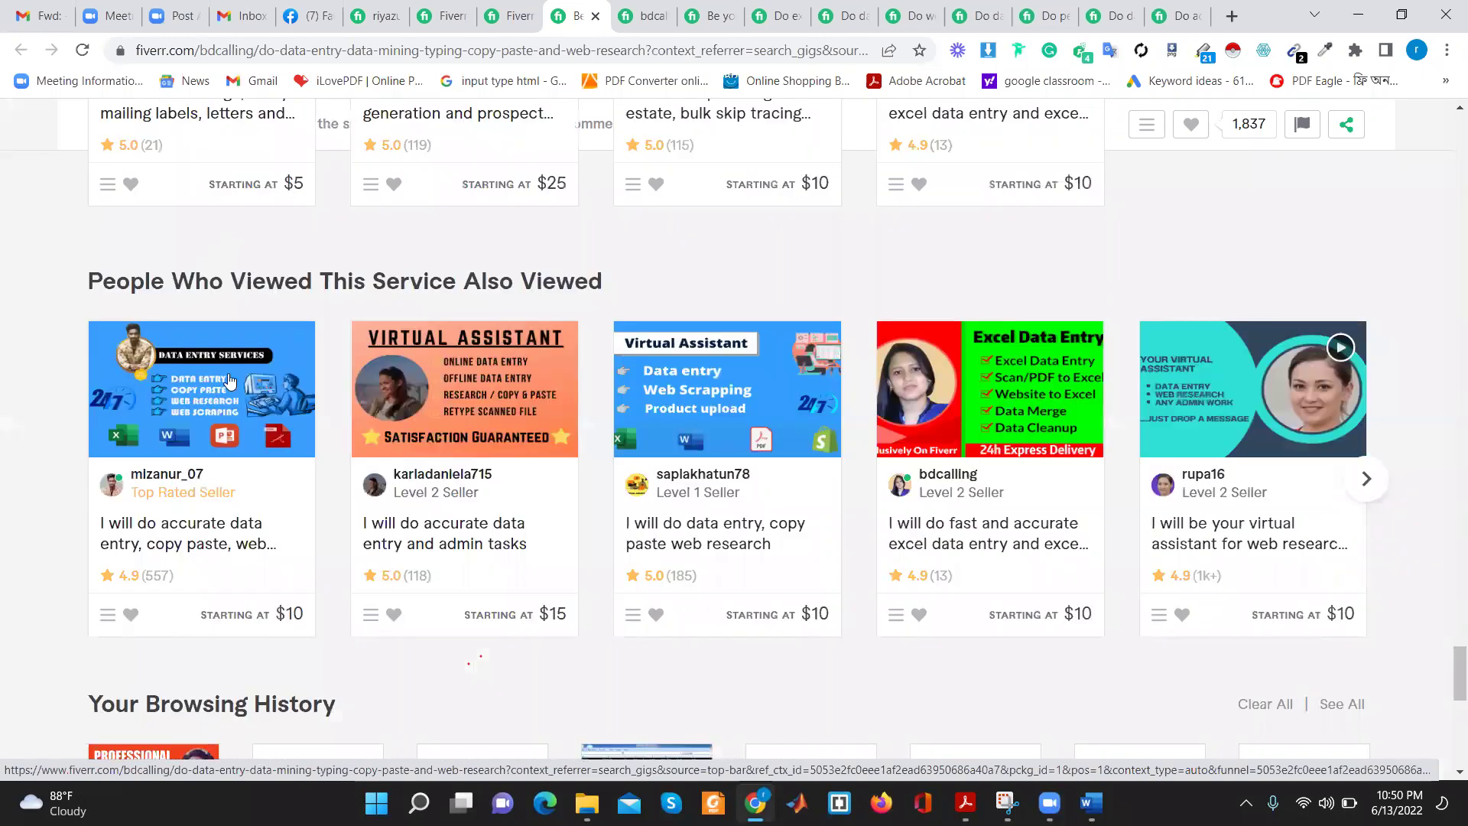
{"action": "scroll", "coordinate": [230, 380], "scroll_direction": "up", "scroll_amount": 9}
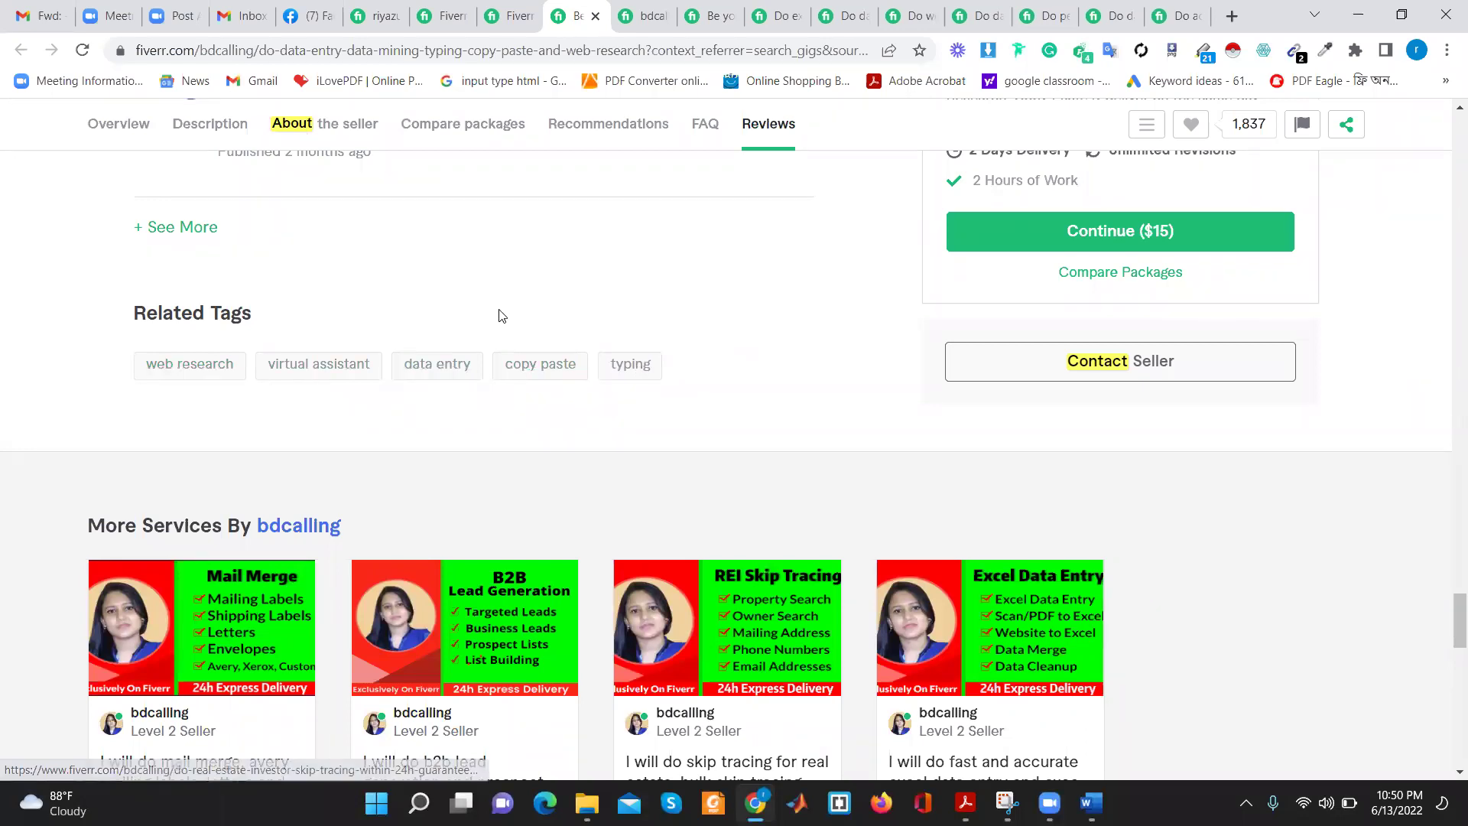
{"action": "scroll", "coordinate": [480, 278], "scroll_direction": "up", "scroll_amount": 10}
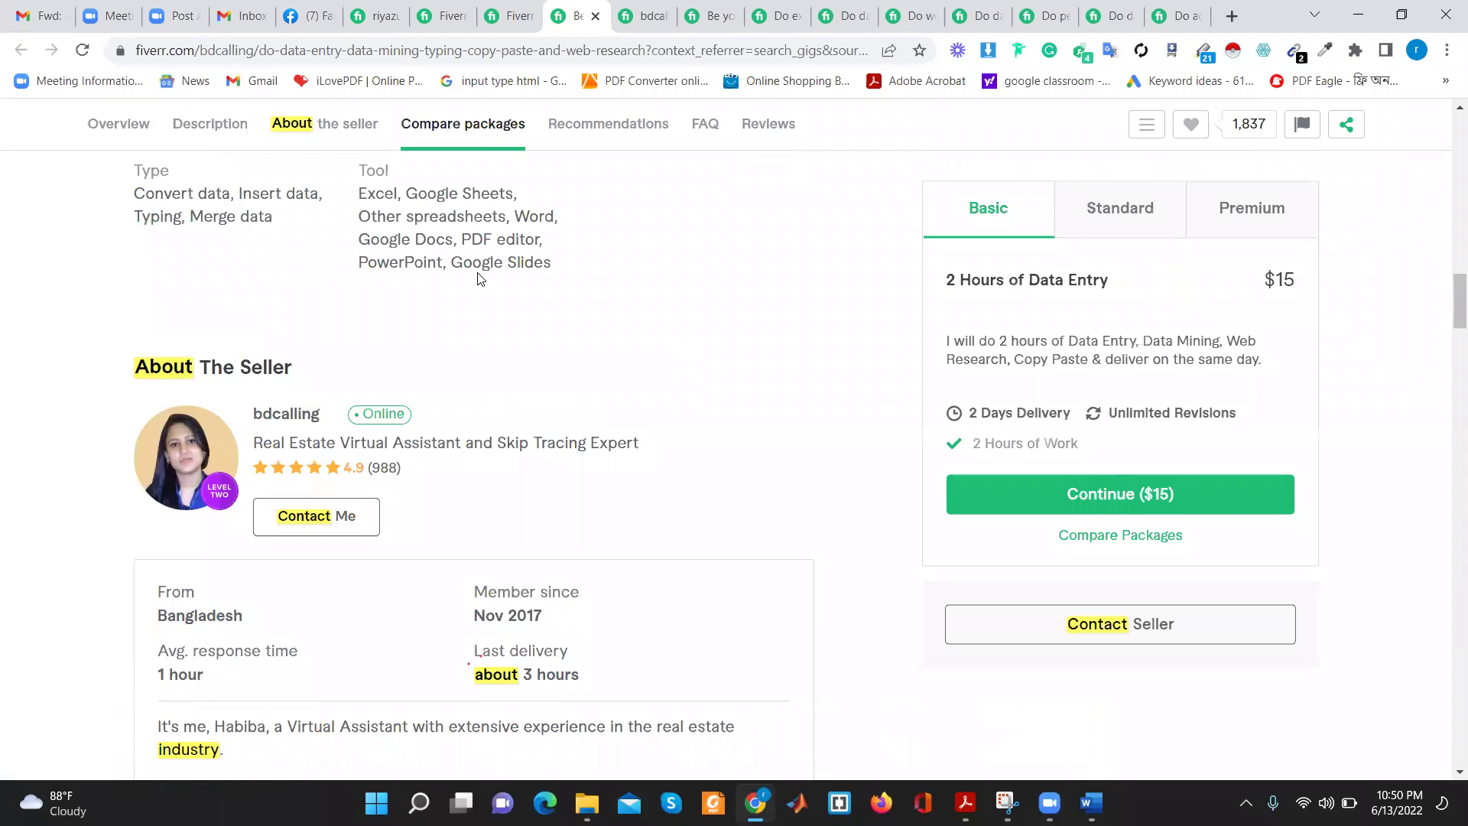
{"action": "scroll", "coordinate": [480, 278], "scroll_direction": "up", "scroll_amount": 5}
{"action": "scroll", "coordinate": [162, 294], "scroll_direction": "up", "scroll_amount": 5}
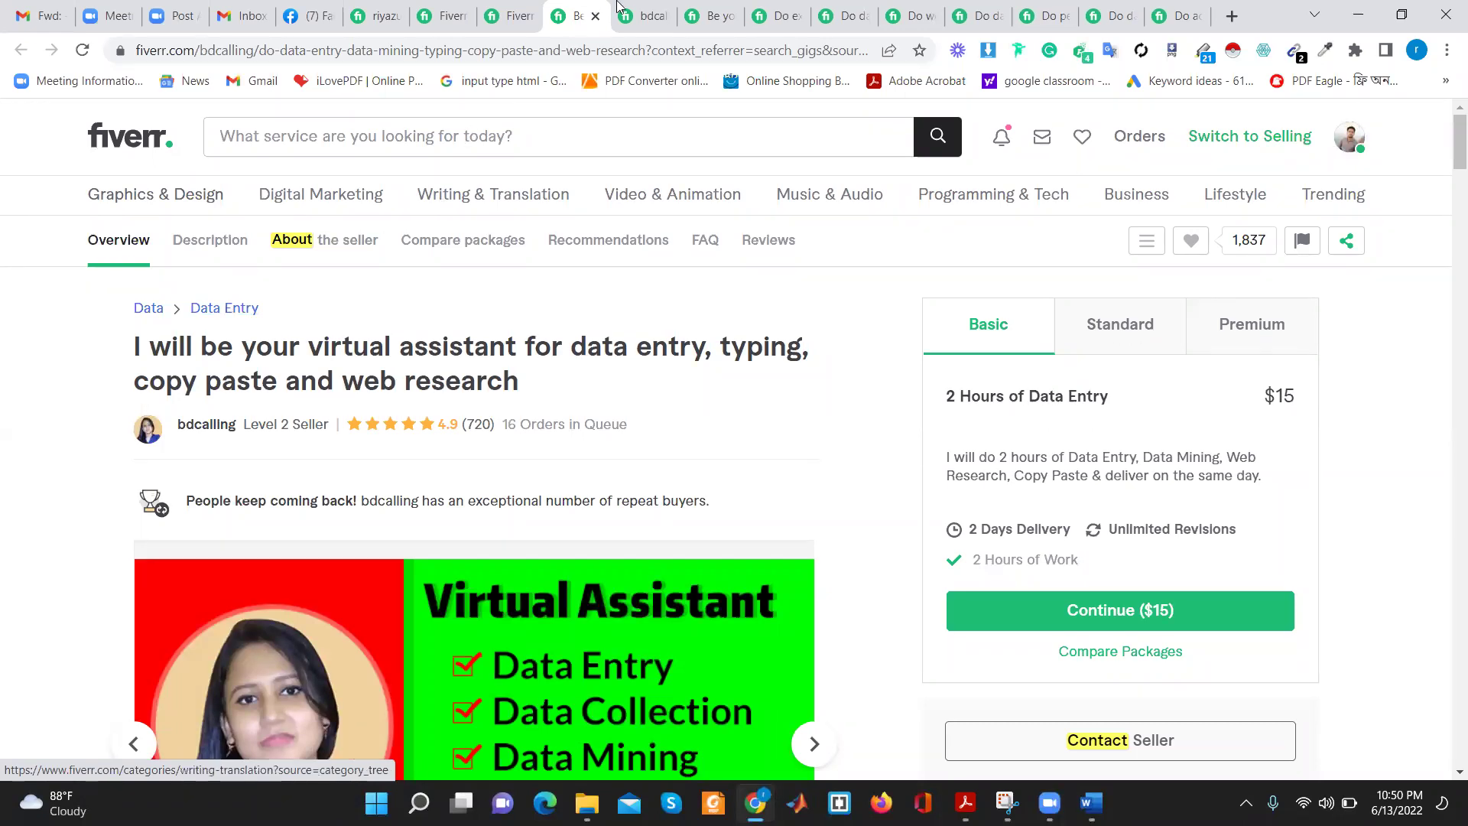
{"action": "left_click", "coordinate": [646, 15]}
{"action": "left_click", "coordinate": [702, 11]}
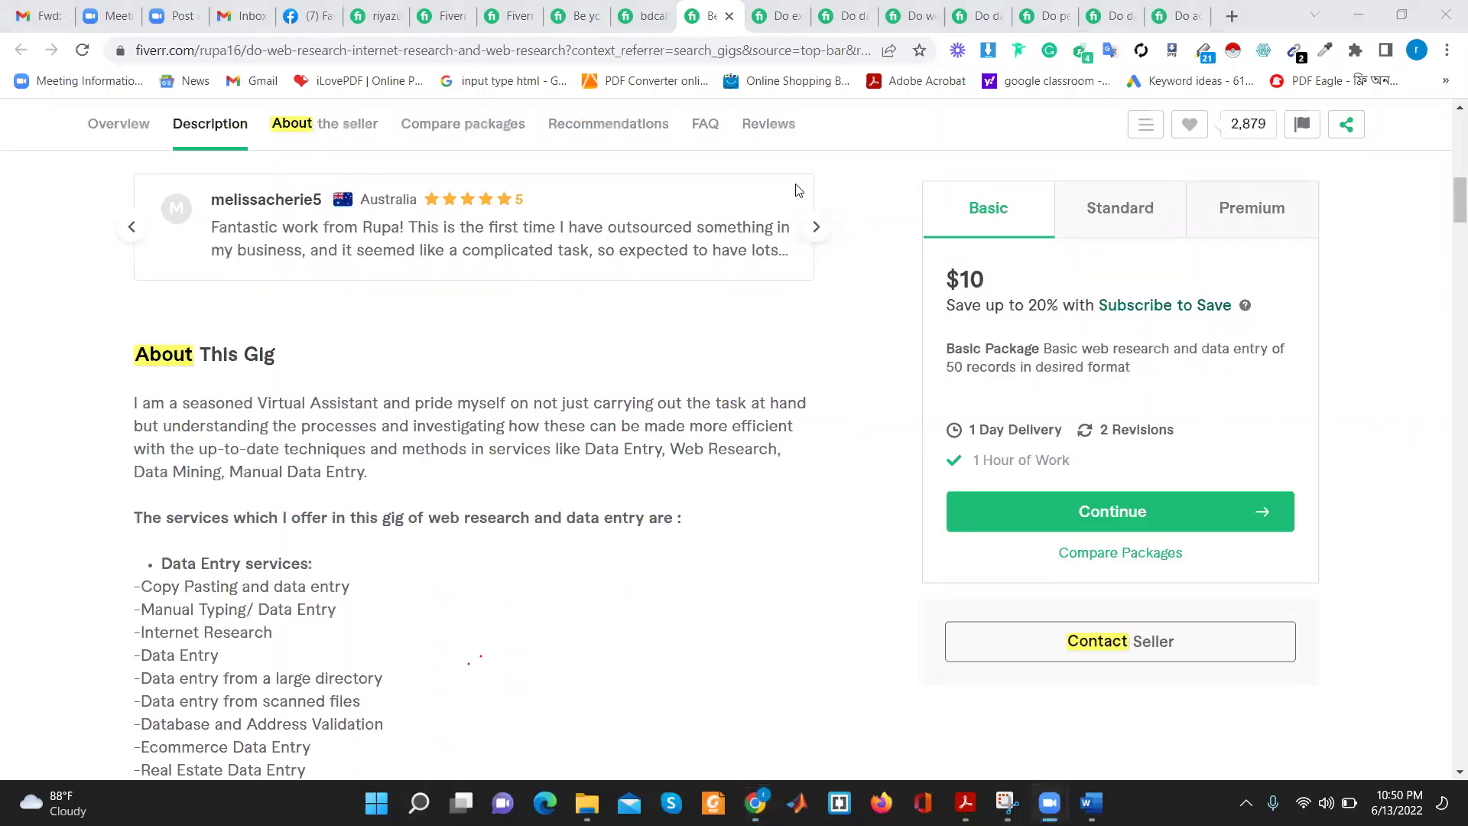
Select words in the web research gig's title, then its web research, virtual assistant, data entry tags
{"action": "scroll", "coordinate": [570, 466], "scroll_direction": "up", "scroll_amount": 12}
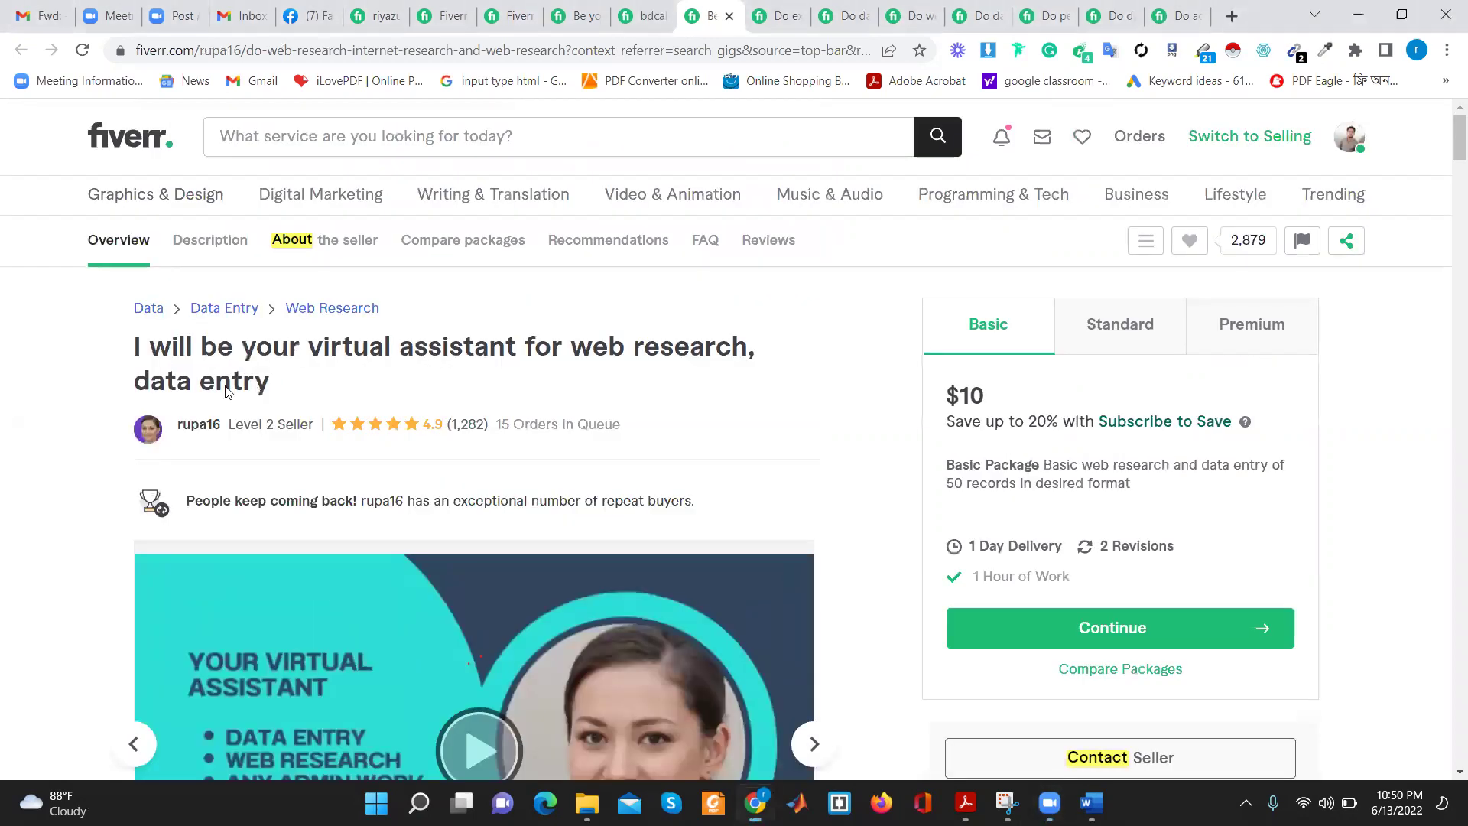
{"action": "left_click_drag", "start_coordinate": [289, 391], "coordinate": [184, 384]}
{"action": "left_click", "coordinate": [328, 381]}
{"action": "mouse_move", "coordinate": [309, 352]}
{"action": "left_mouse_down"}
{"action": "mouse_move", "coordinate": [704, 353]}
{"action": "mouse_move", "coordinate": [111, 385]}
{"action": "left_mouse_up"}
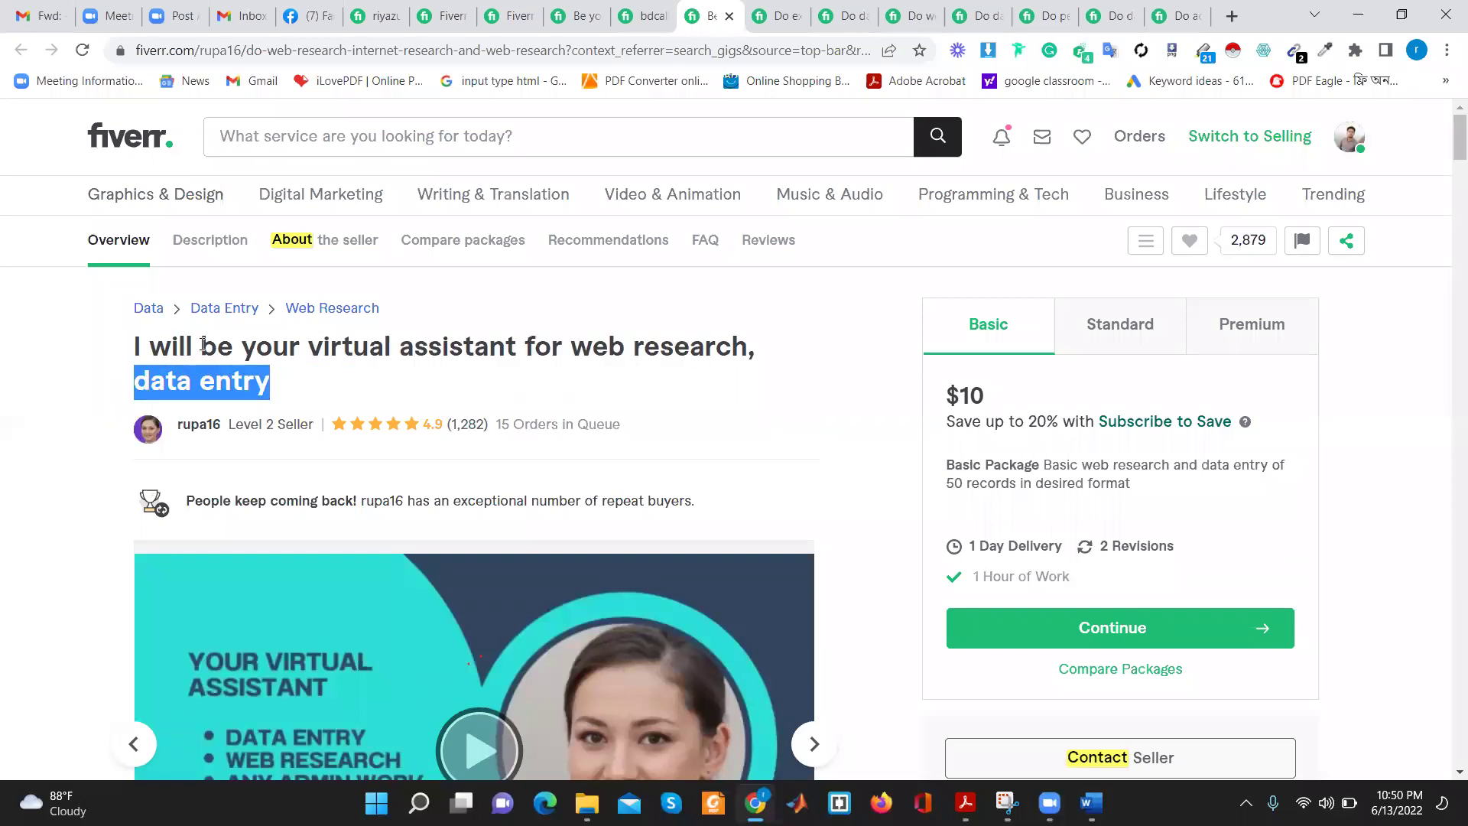
{"action": "scroll", "coordinate": [313, 367], "scroll_direction": "down", "scroll_amount": 10}
{"action": "scroll", "coordinate": [328, 378], "scroll_direction": "down", "scroll_amount": 10}
{"action": "scroll", "coordinate": [340, 386], "scroll_direction": "down", "scroll_amount": 8}
{"action": "scroll", "coordinate": [352, 395], "scroll_direction": "down", "scroll_amount": 8}
{"action": "scroll", "coordinate": [352, 394], "scroll_direction": "down", "scroll_amount": 5}
{"action": "scroll", "coordinate": [351, 395], "scroll_direction": "down", "scroll_amount": 5}
{"action": "scroll", "coordinate": [351, 394], "scroll_direction": "down", "scroll_amount": 5}
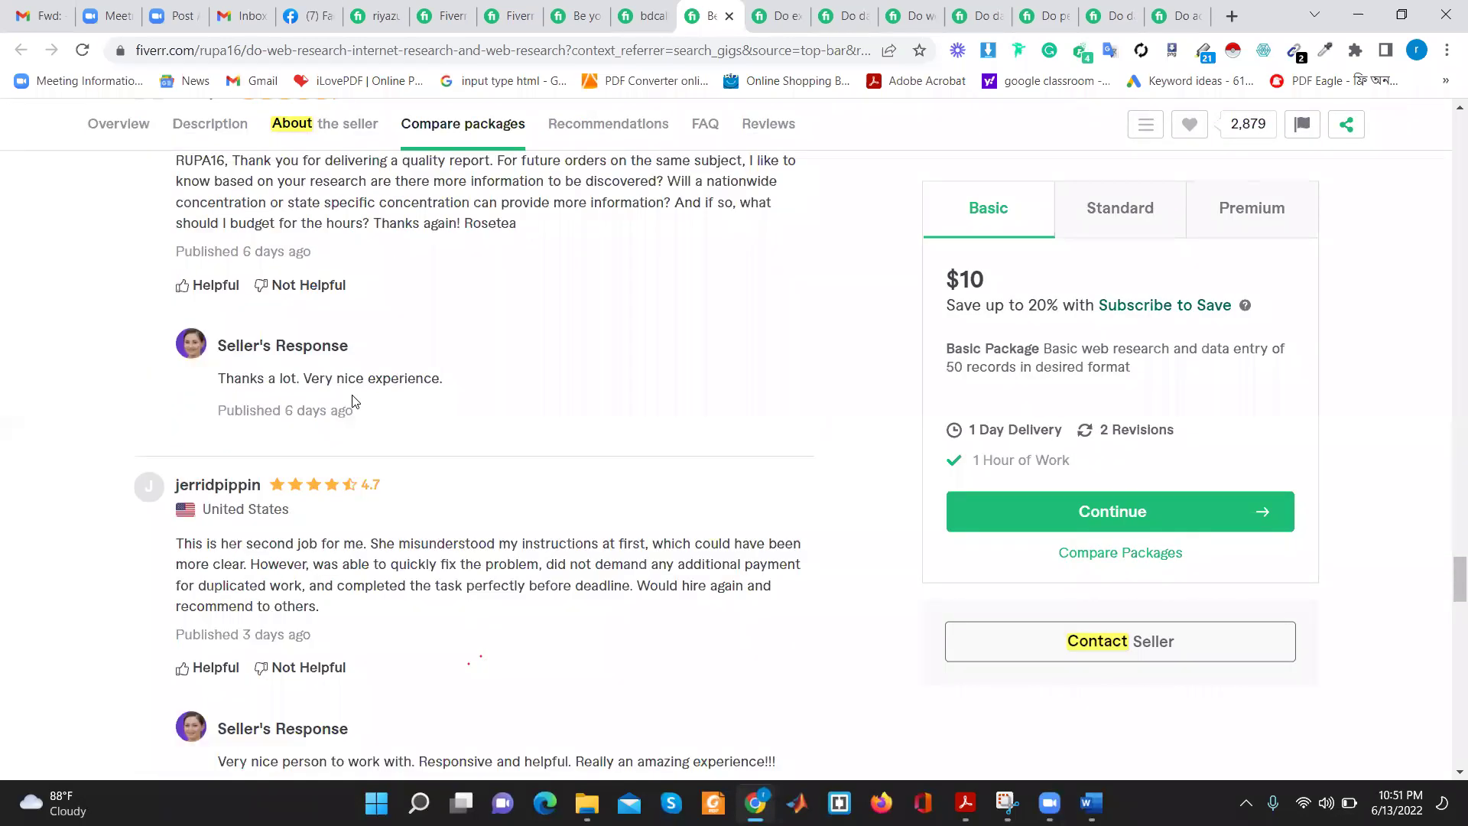
{"action": "scroll", "coordinate": [352, 397], "scroll_direction": "down", "scroll_amount": 6}
{"action": "scroll", "coordinate": [352, 401], "scroll_direction": "up", "scroll_amount": 6}
{"action": "left_click_drag", "start_coordinate": [111, 498], "coordinate": [481, 494]}
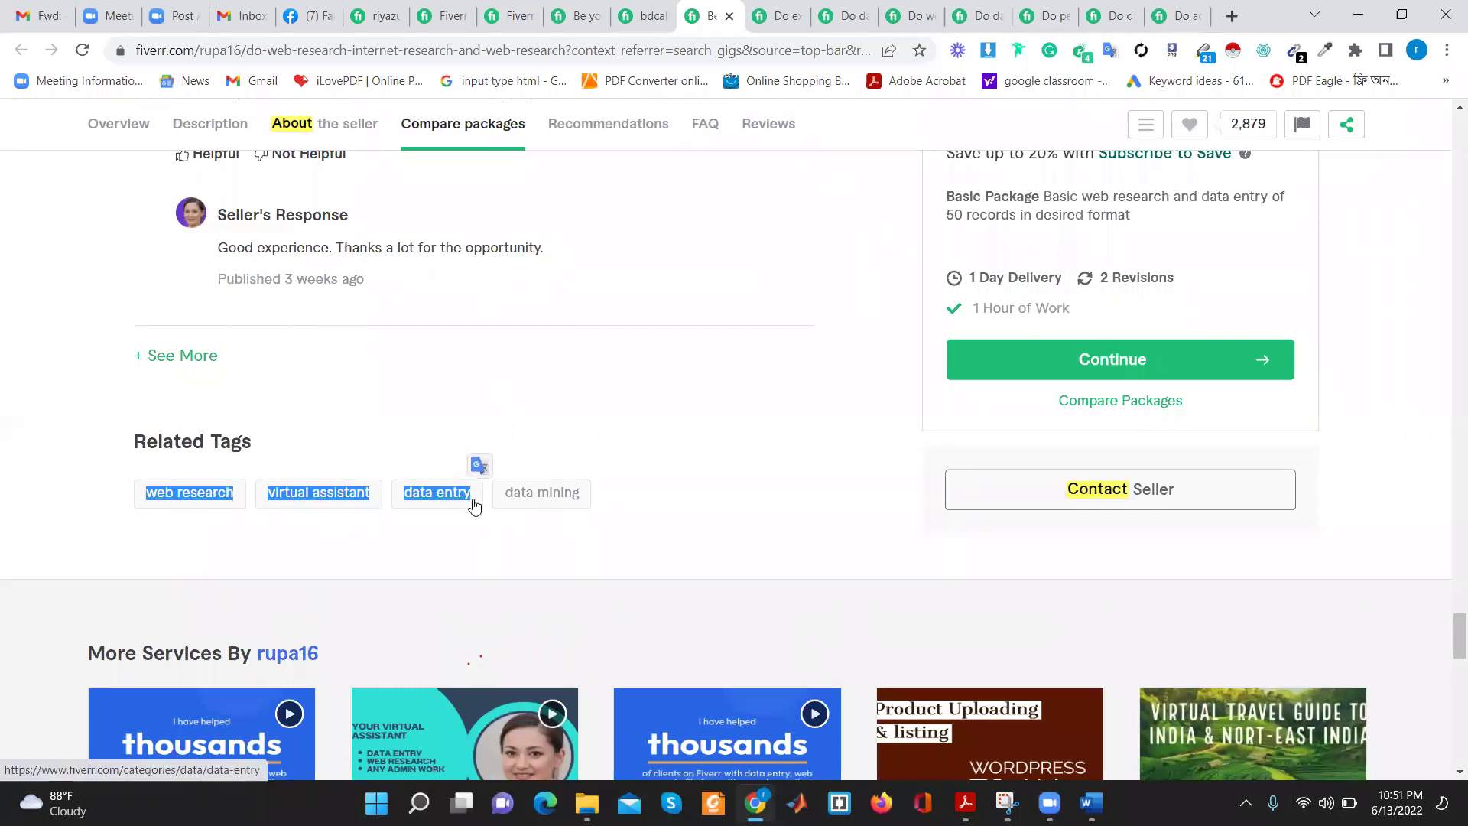
Find and select the Related Tags text on the data entry gig
{"action": "left_click", "coordinate": [575, 14]}
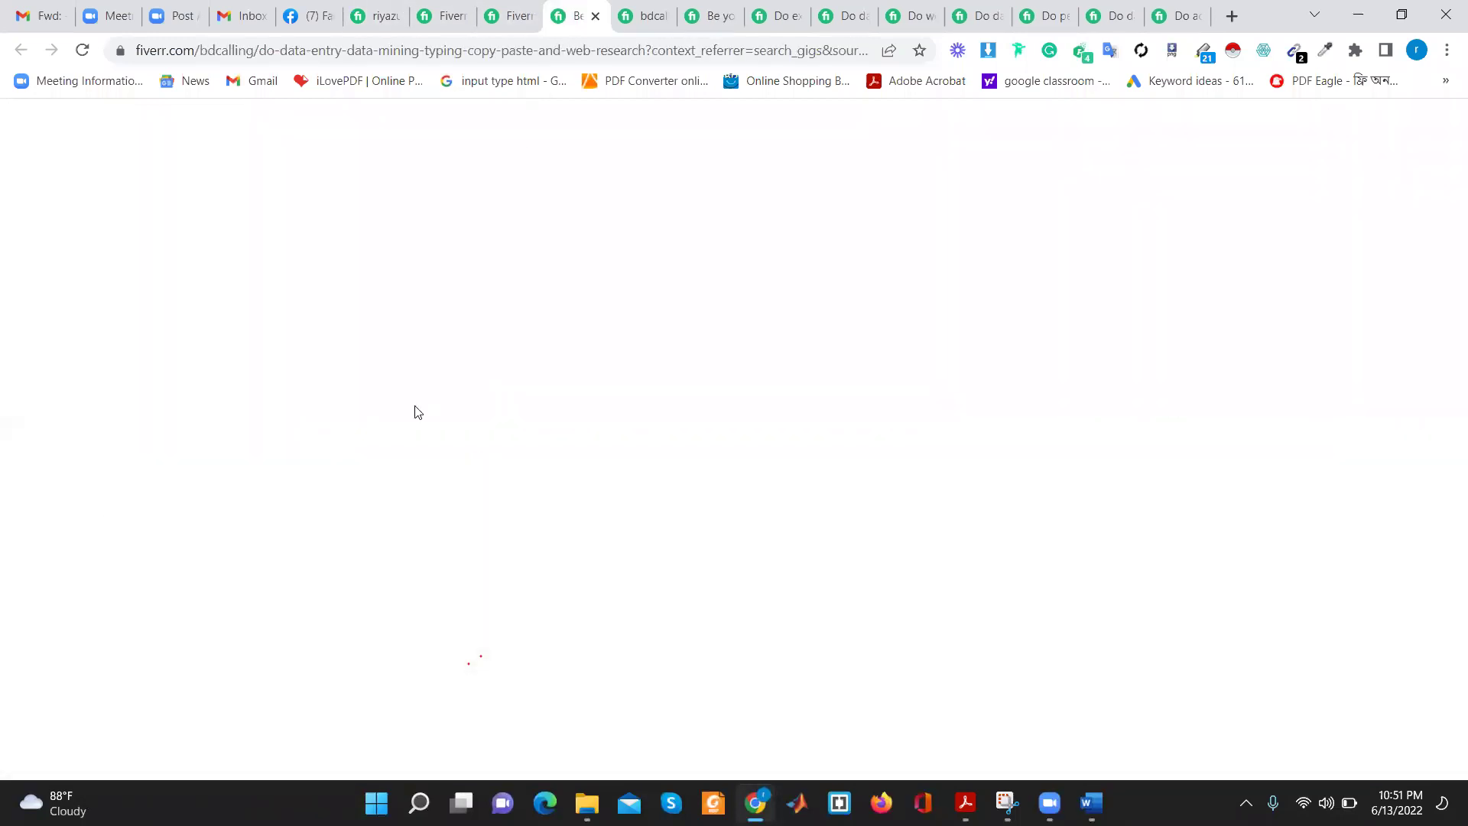
{"action": "scroll", "coordinate": [447, 428], "scroll_direction": "down", "scroll_amount": 5}
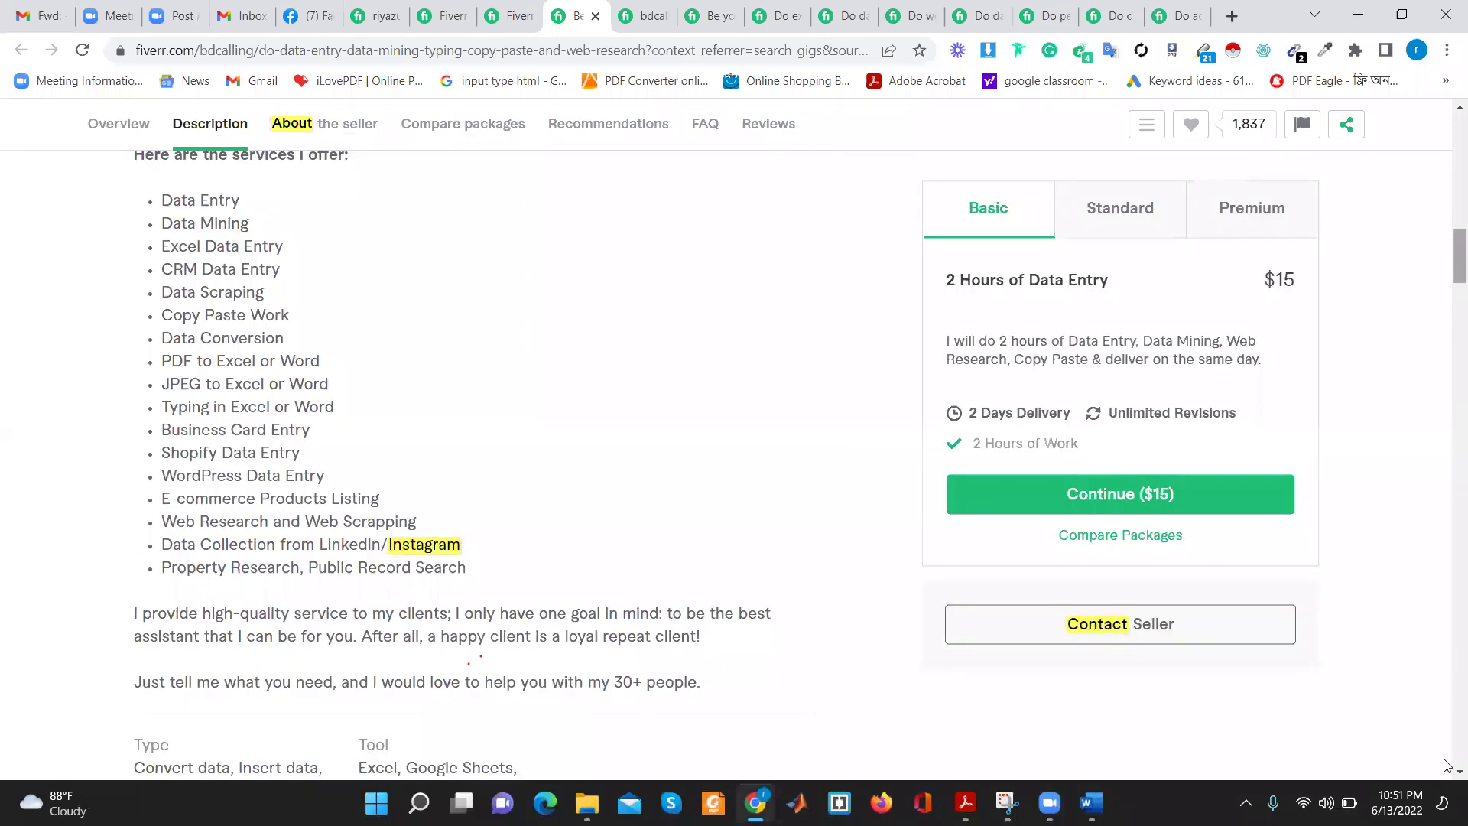
{"action": "scroll", "coordinate": [433, 371], "scroll_direction": "down", "scroll_amount": 20}
{"action": "scroll", "coordinate": [398, 306], "scroll_direction": "up", "scroll_amount": 10}
{"action": "scroll", "coordinate": [425, 337], "scroll_direction": "up", "scroll_amount": 6}
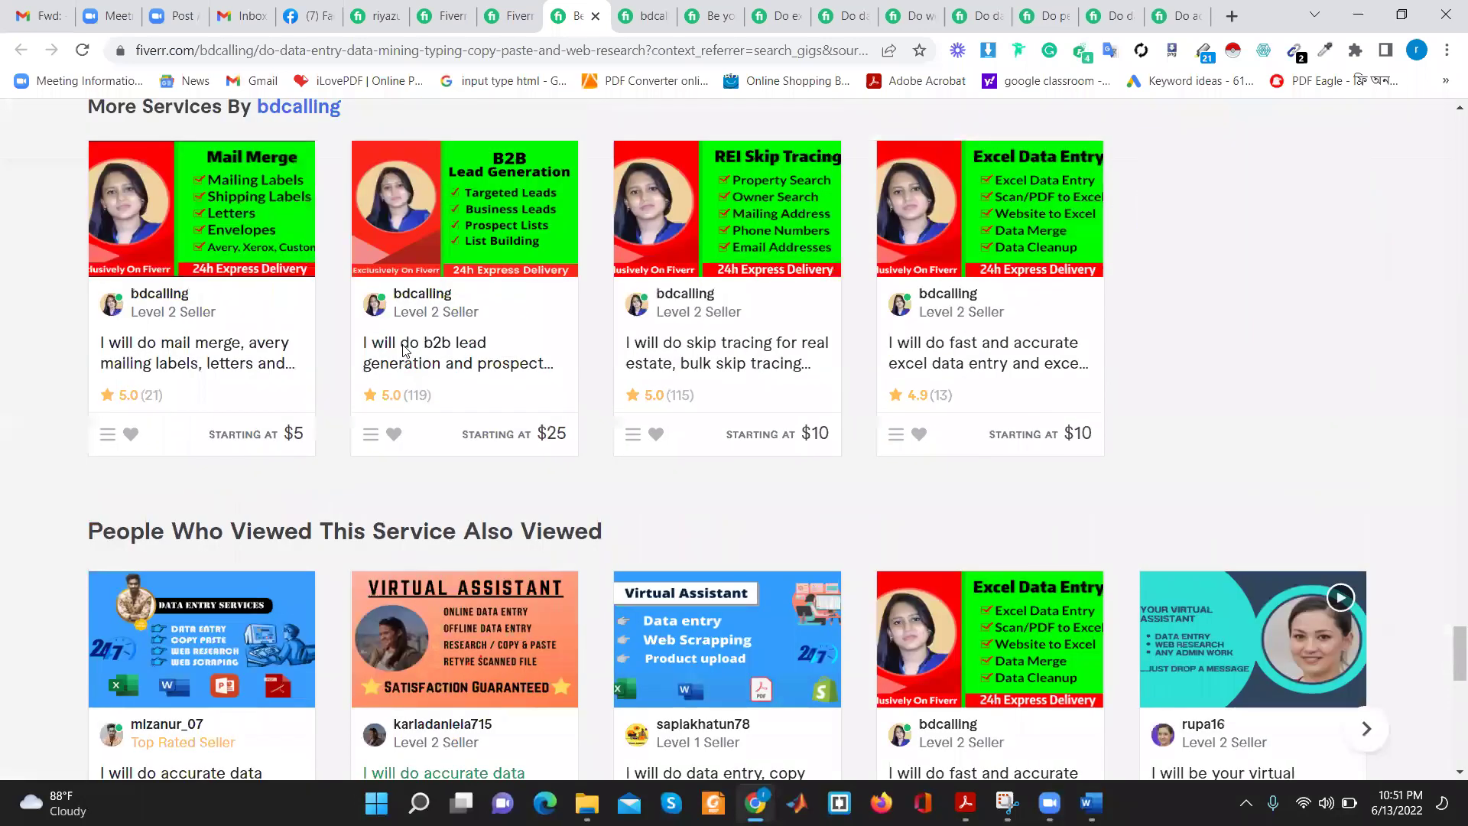
{"action": "scroll", "coordinate": [224, 312], "scroll_direction": "up", "scroll_amount": 2}
{"action": "scroll", "coordinate": [224, 312], "scroll_direction": "up", "scroll_amount": 1}
{"action": "left_click_drag", "start_coordinate": [126, 328], "coordinate": [481, 330]}
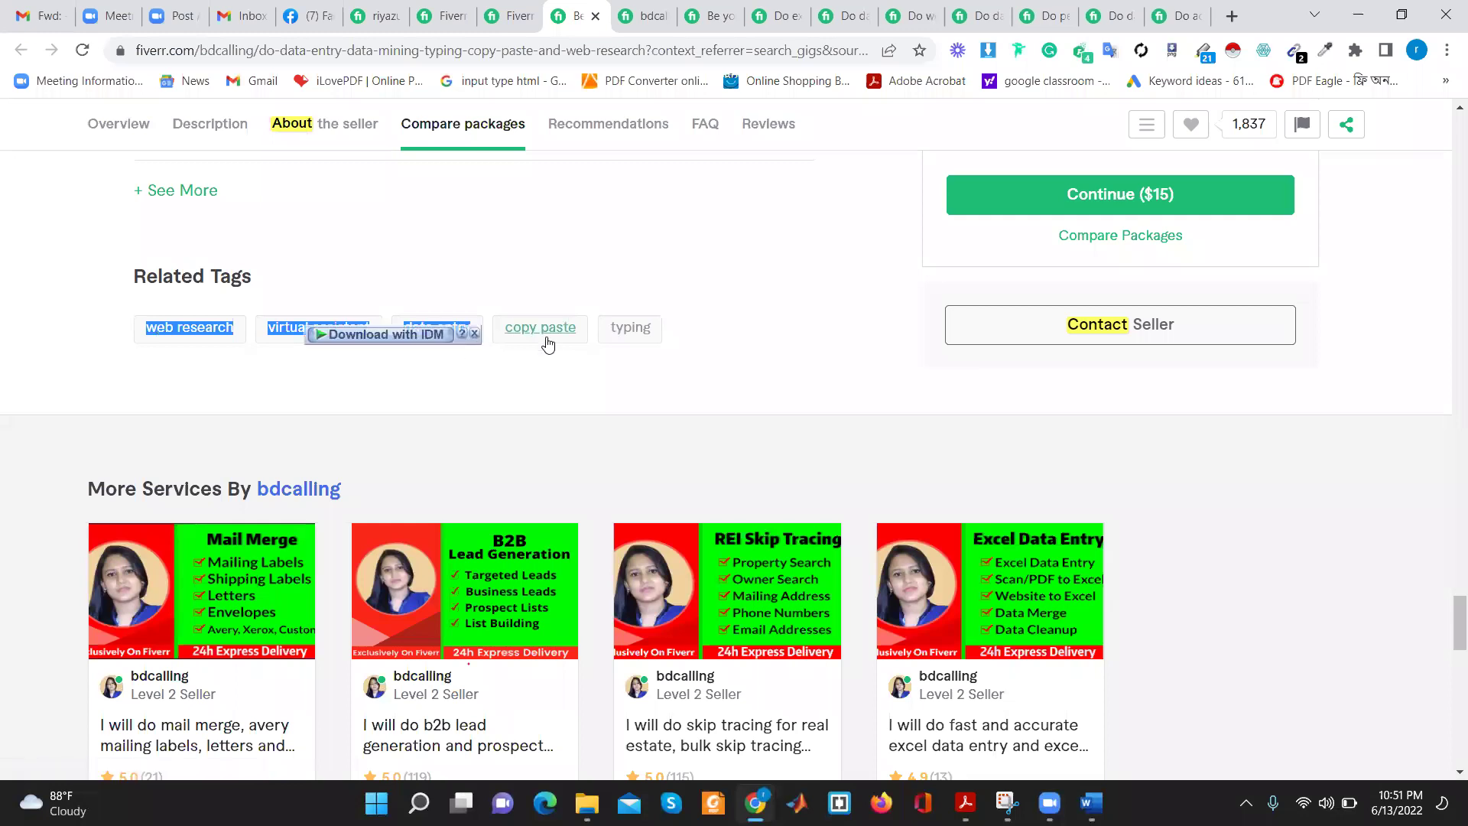
Reselect the web research gig's tag text, scroll back to the top, and open the Excel data entry gig
{"action": "left_click", "coordinate": [714, 15]}
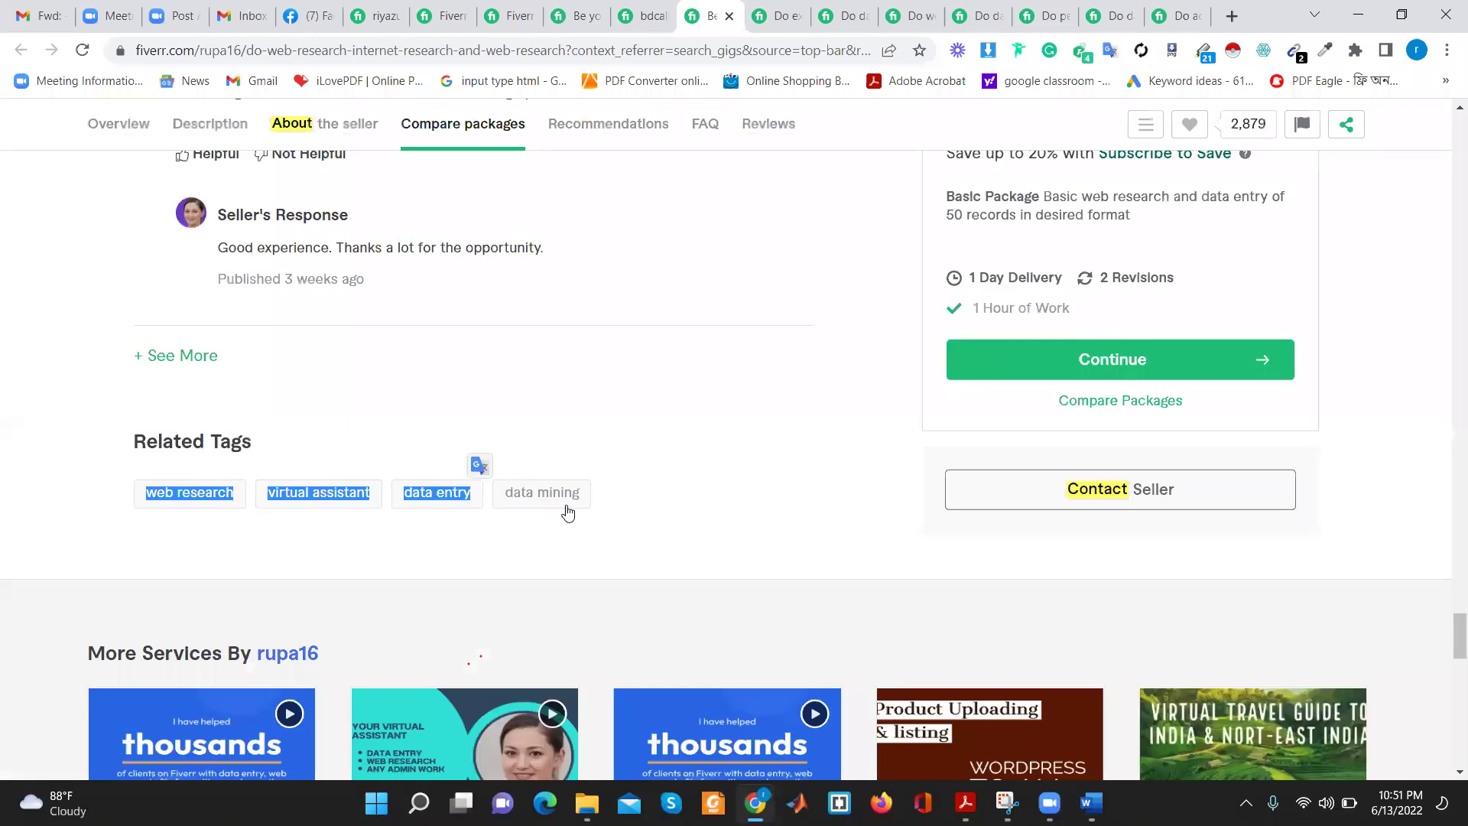
{"action": "left_click", "coordinate": [629, 505]}
{"action": "left_click_drag", "start_coordinate": [552, 478], "coordinate": [296, 397]}
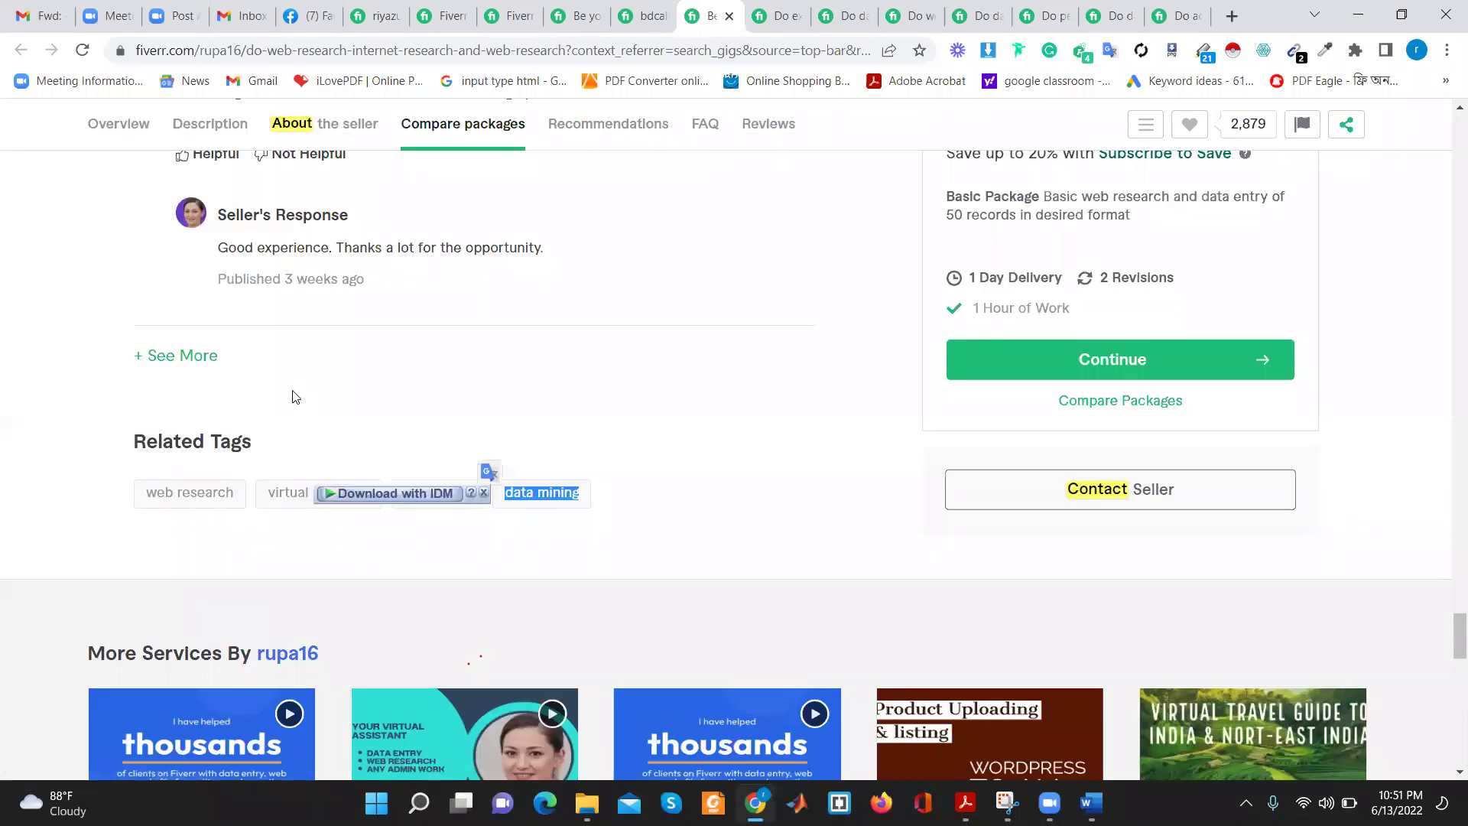
{"action": "scroll", "coordinate": [356, 358], "scroll_direction": "up", "scroll_amount": 5}
{"action": "scroll", "coordinate": [357, 358], "scroll_direction": "down", "scroll_amount": 5}
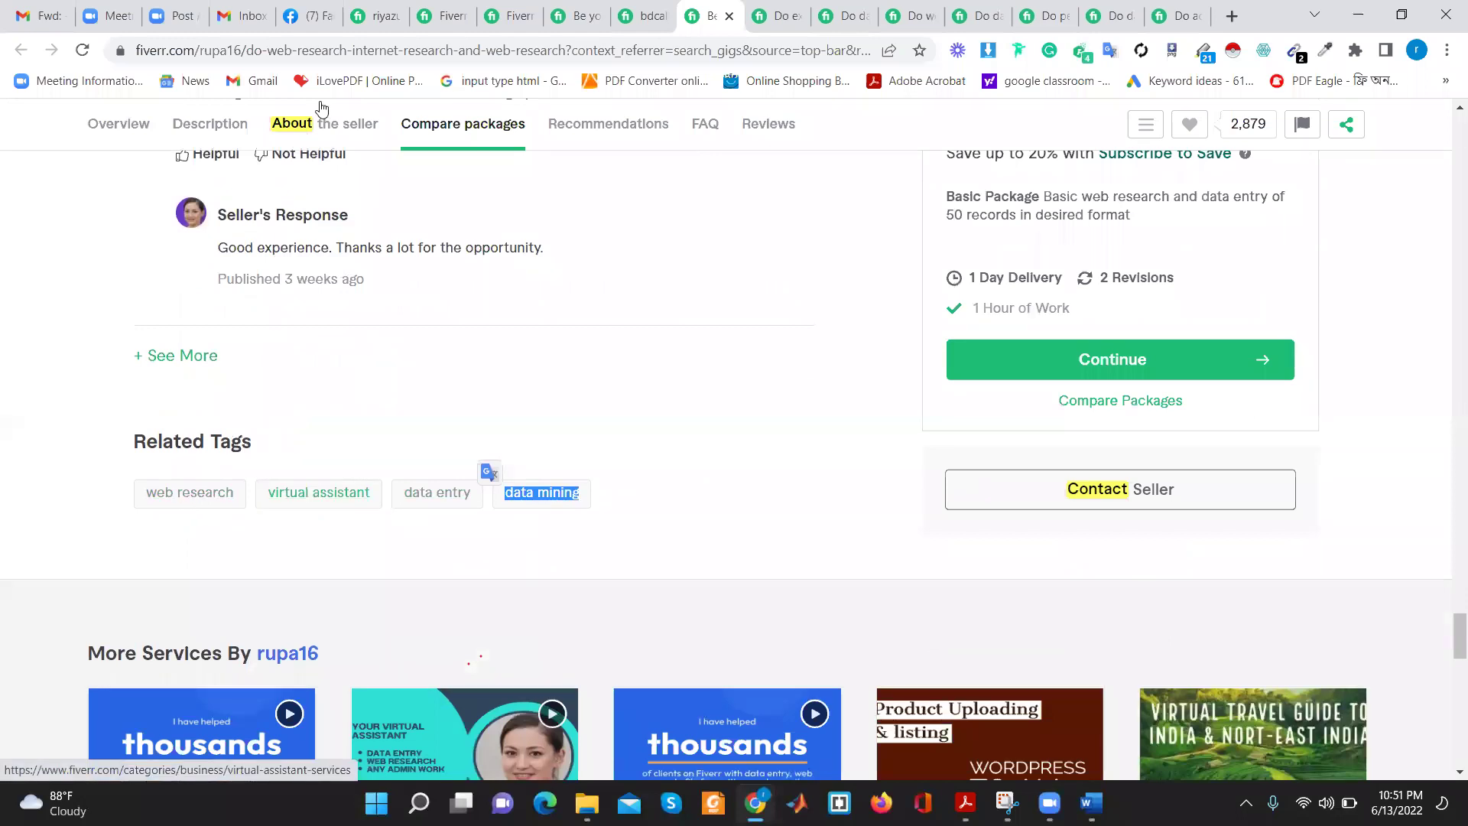
{"action": "scroll", "coordinate": [296, 311], "scroll_direction": "up", "scroll_amount": 6}
{"action": "scroll", "coordinate": [328, 507], "scroll_direction": "down", "scroll_amount": 6}
{"action": "scroll", "coordinate": [341, 471], "scroll_direction": "up", "scroll_amount": 6}
{"action": "scroll", "coordinate": [363, 327], "scroll_direction": "up", "scroll_amount": 4}
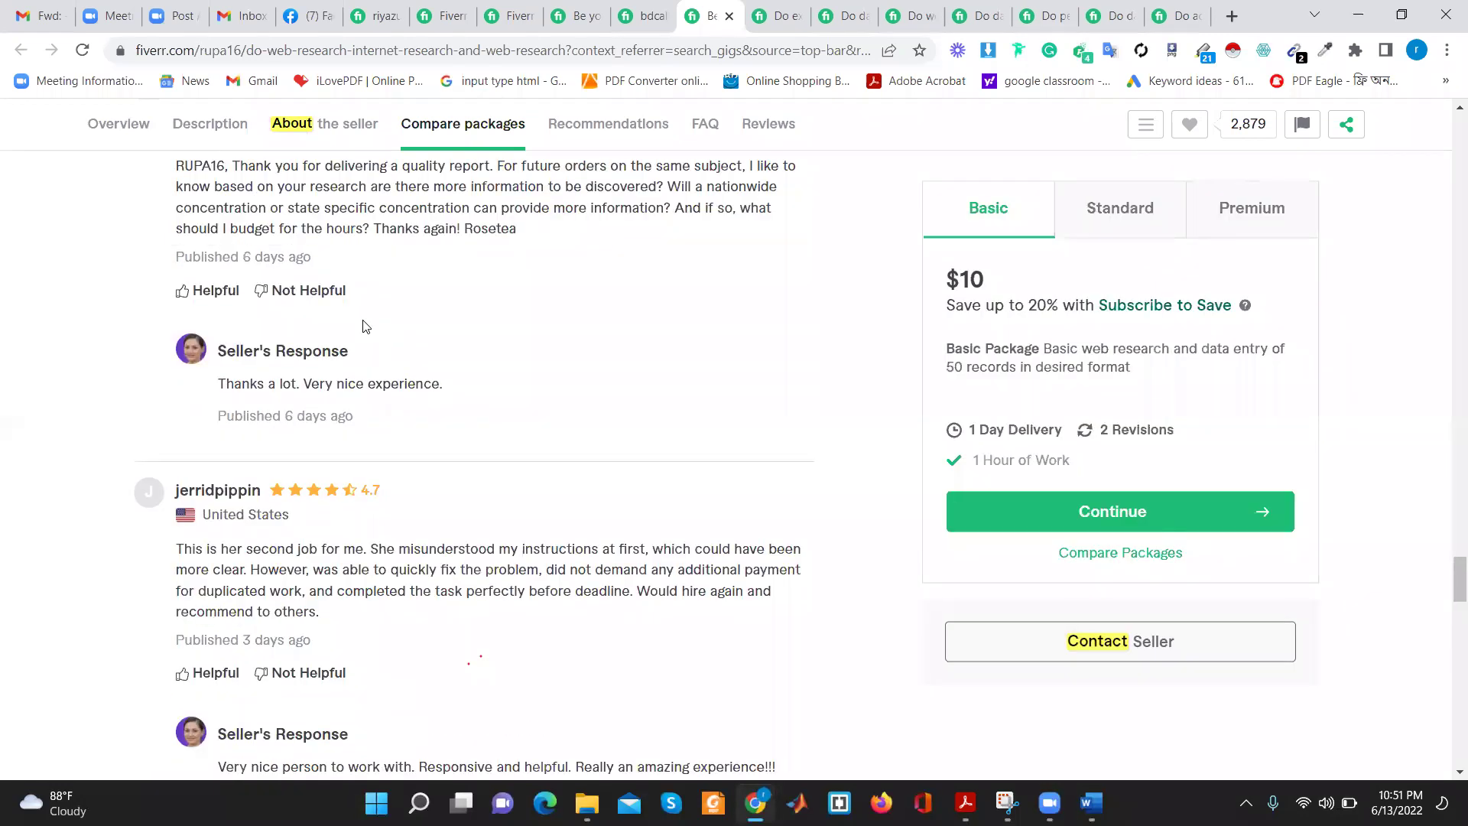
{"action": "scroll", "coordinate": [363, 326], "scroll_direction": "up", "scroll_amount": 1}
{"action": "scroll", "coordinate": [363, 326], "scroll_direction": "up", "scroll_amount": 3}
{"action": "scroll", "coordinate": [363, 326], "scroll_direction": "up", "scroll_amount": 5}
{"action": "scroll", "coordinate": [363, 327], "scroll_direction": "up", "scroll_amount": 3}
{"action": "scroll", "coordinate": [364, 327], "scroll_direction": "up", "scroll_amount": 7}
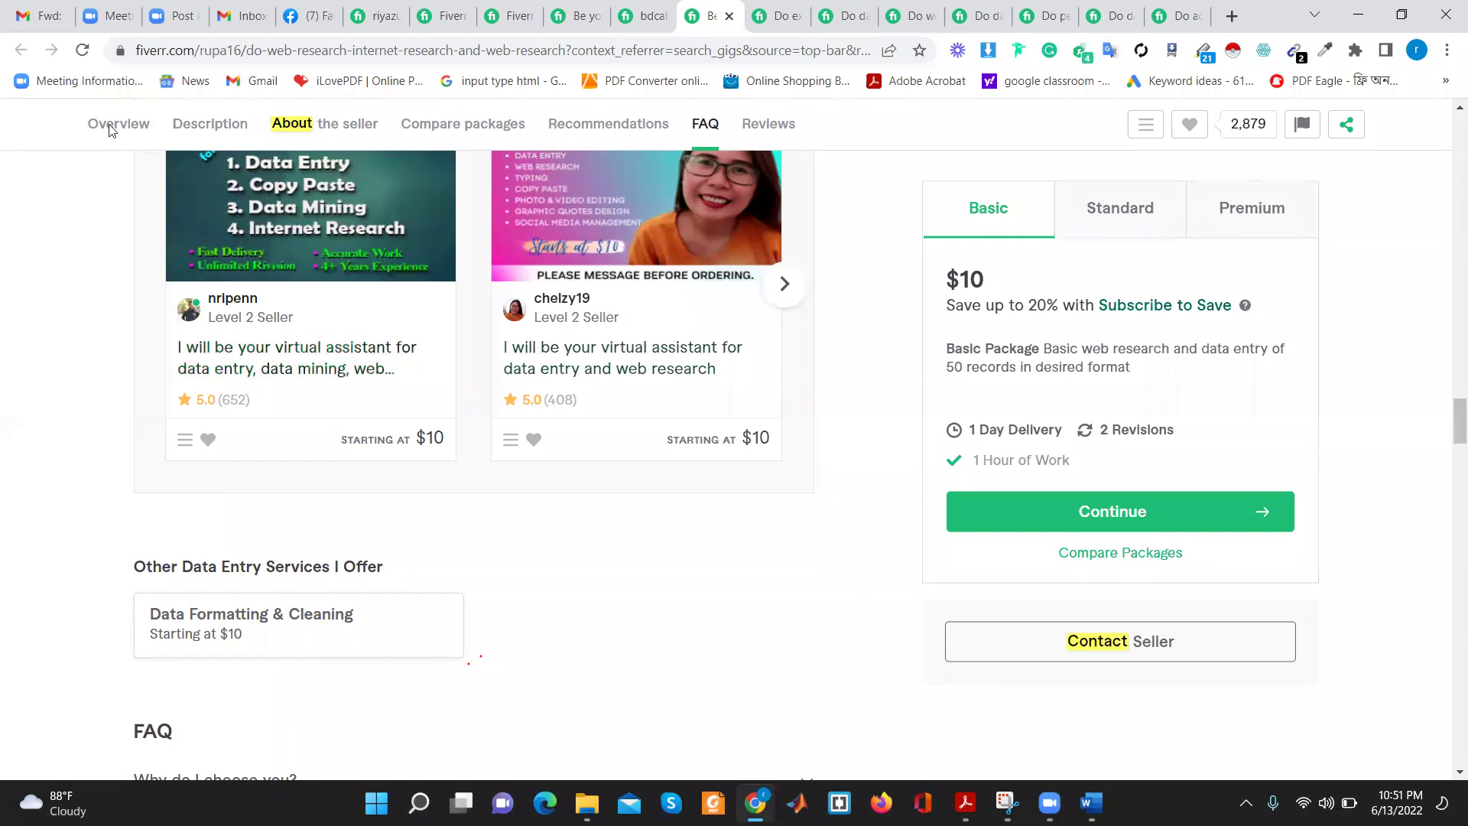
{"action": "left_click", "coordinate": [770, 15]}
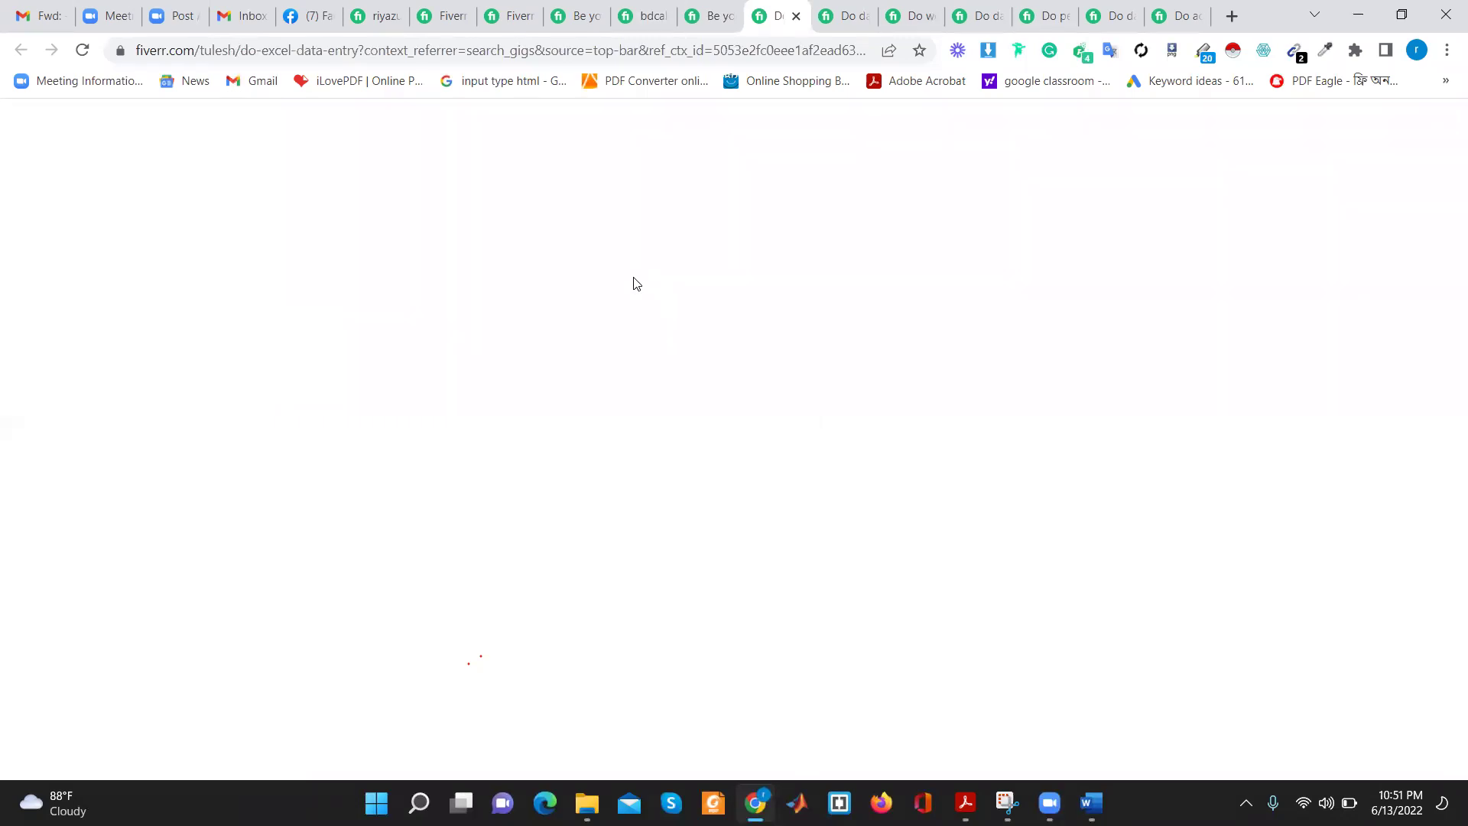
Scroll to the Excel data entry gig's Related Tags and select their text twice
{"action": "scroll", "coordinate": [634, 278], "scroll_direction": "down", "scroll_amount": 5}
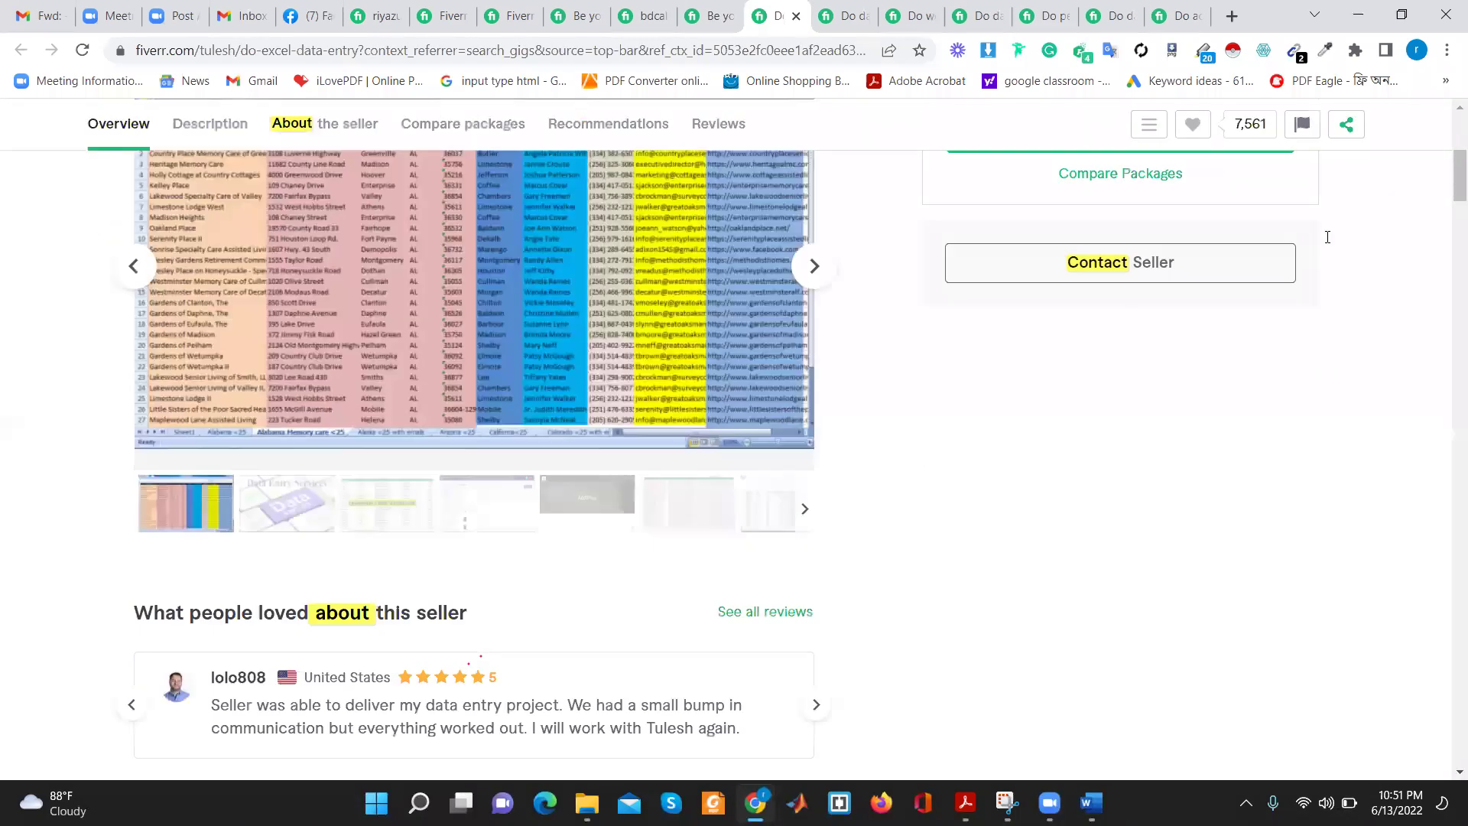
{"action": "scroll", "coordinate": [329, 459], "scroll_direction": "down", "scroll_amount": 5}
{"action": "scroll", "coordinate": [329, 459], "scroll_direction": "down", "scroll_amount": 5}
{"action": "scroll", "coordinate": [335, 459], "scroll_direction": "down", "scroll_amount": 5}
{"action": "scroll", "coordinate": [336, 457], "scroll_direction": "down", "scroll_amount": 15}
{"action": "scroll", "coordinate": [321, 413], "scroll_direction": "up", "scroll_amount": 7}
{"action": "scroll", "coordinate": [230, 411], "scroll_direction": "up", "scroll_amount": 8}
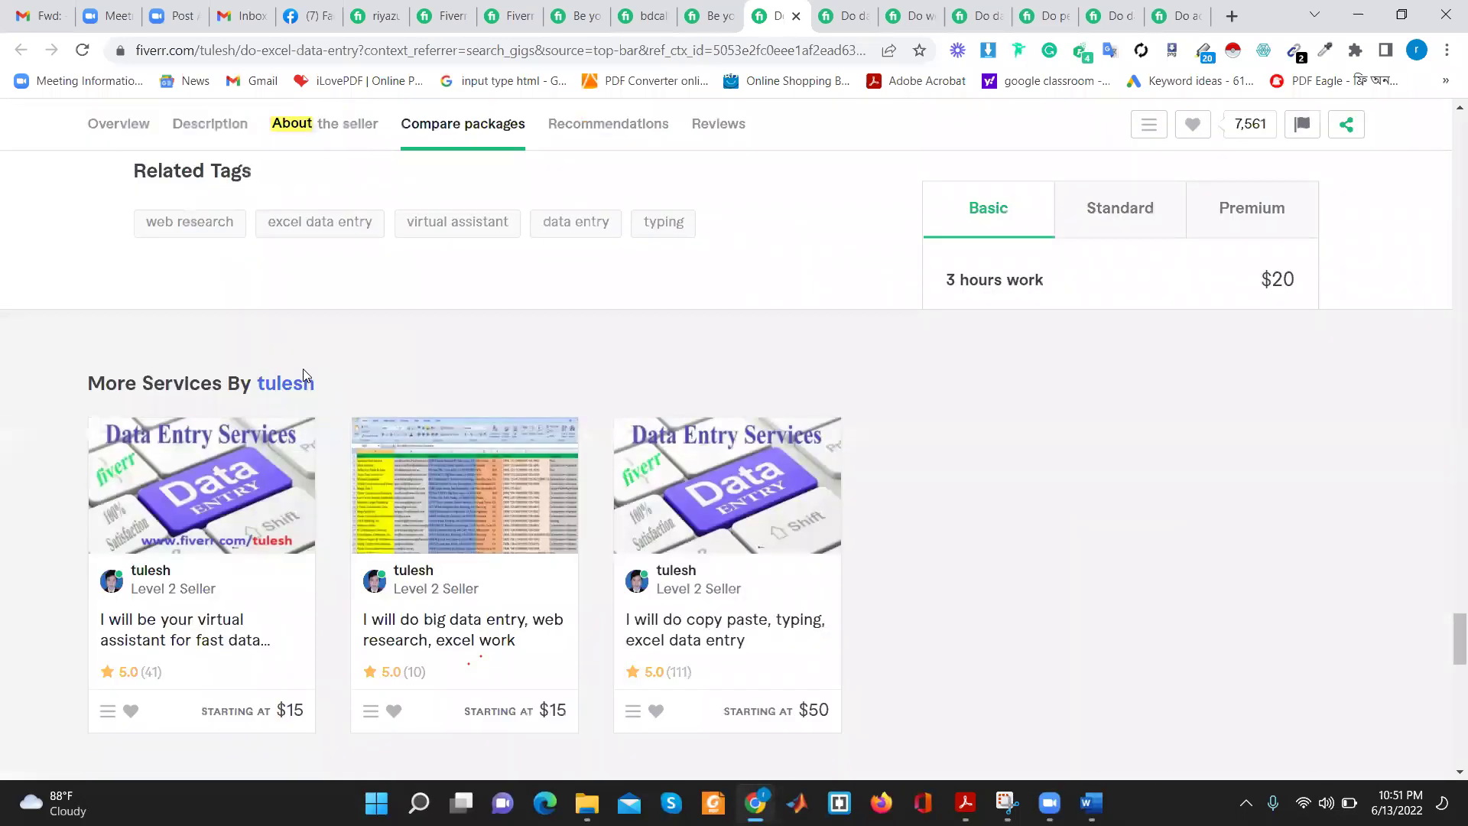
{"action": "scroll", "coordinate": [118, 410], "scroll_direction": "up", "scroll_amount": 2}
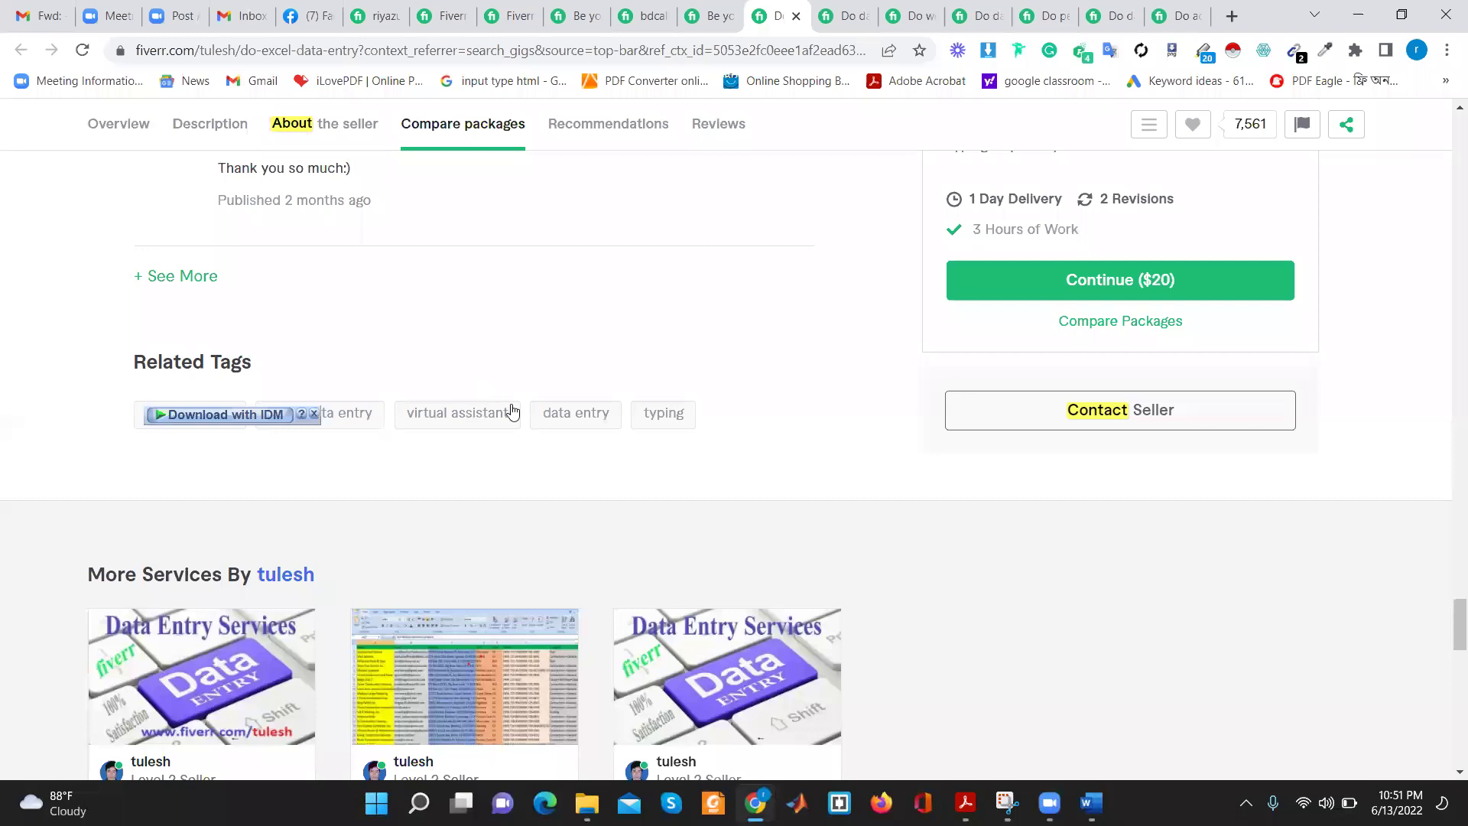
{"action": "left_click_drag", "start_coordinate": [727, 419], "coordinate": [137, 416]}
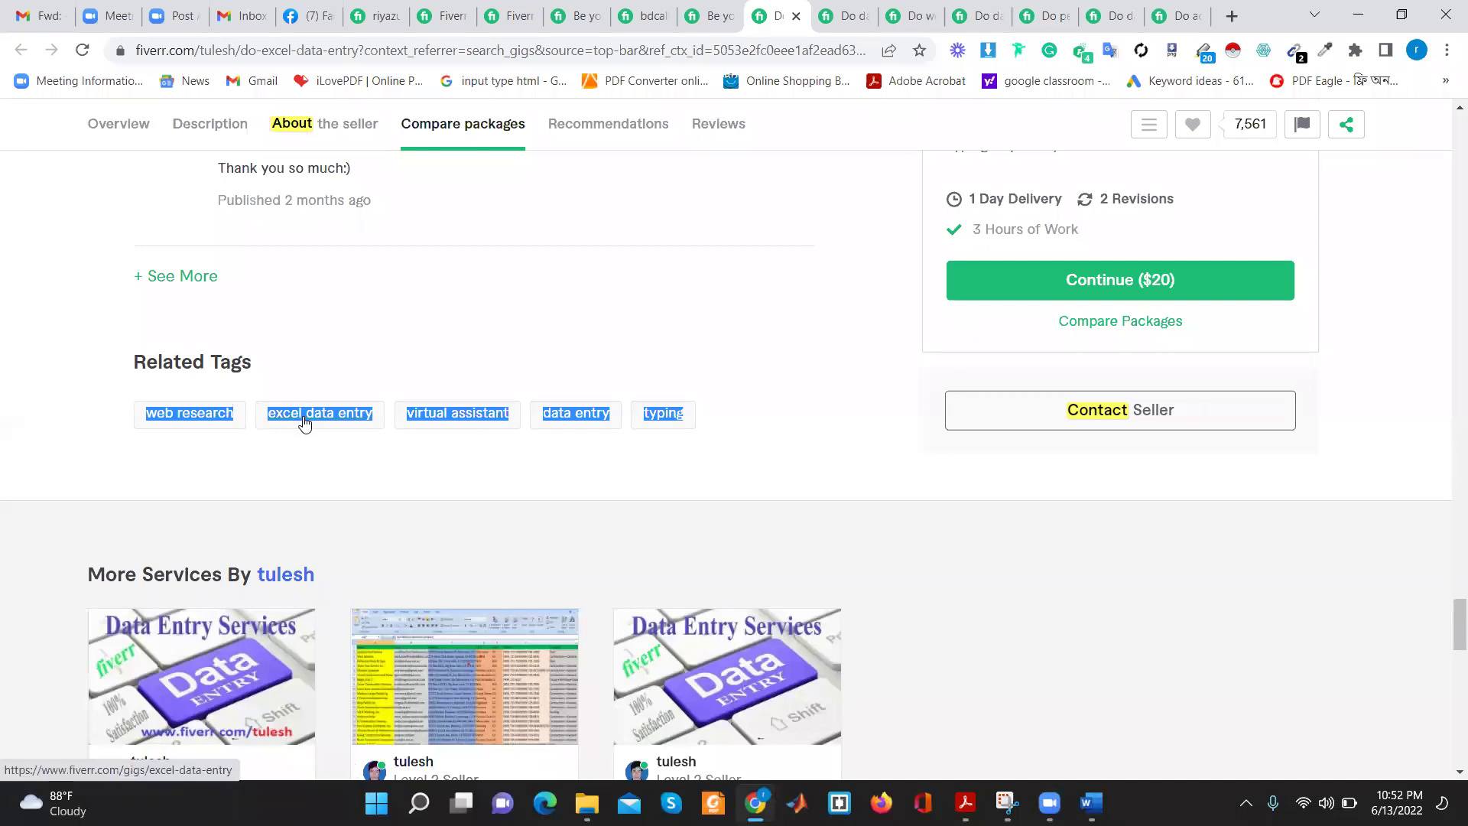
{"action": "left_click", "coordinate": [472, 311]}
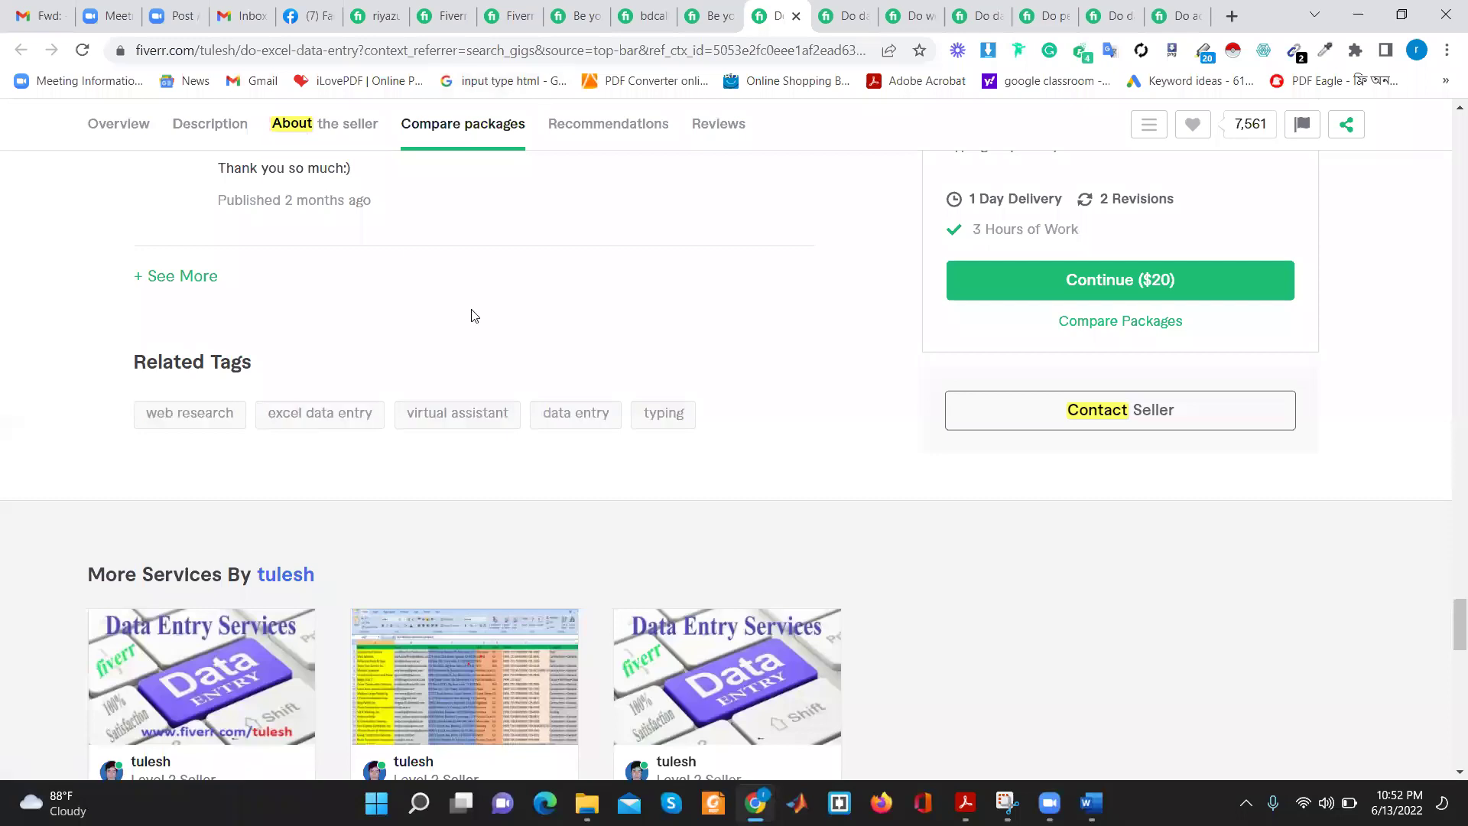
{"action": "left_click_drag", "start_coordinate": [110, 413], "coordinate": [734, 424]}
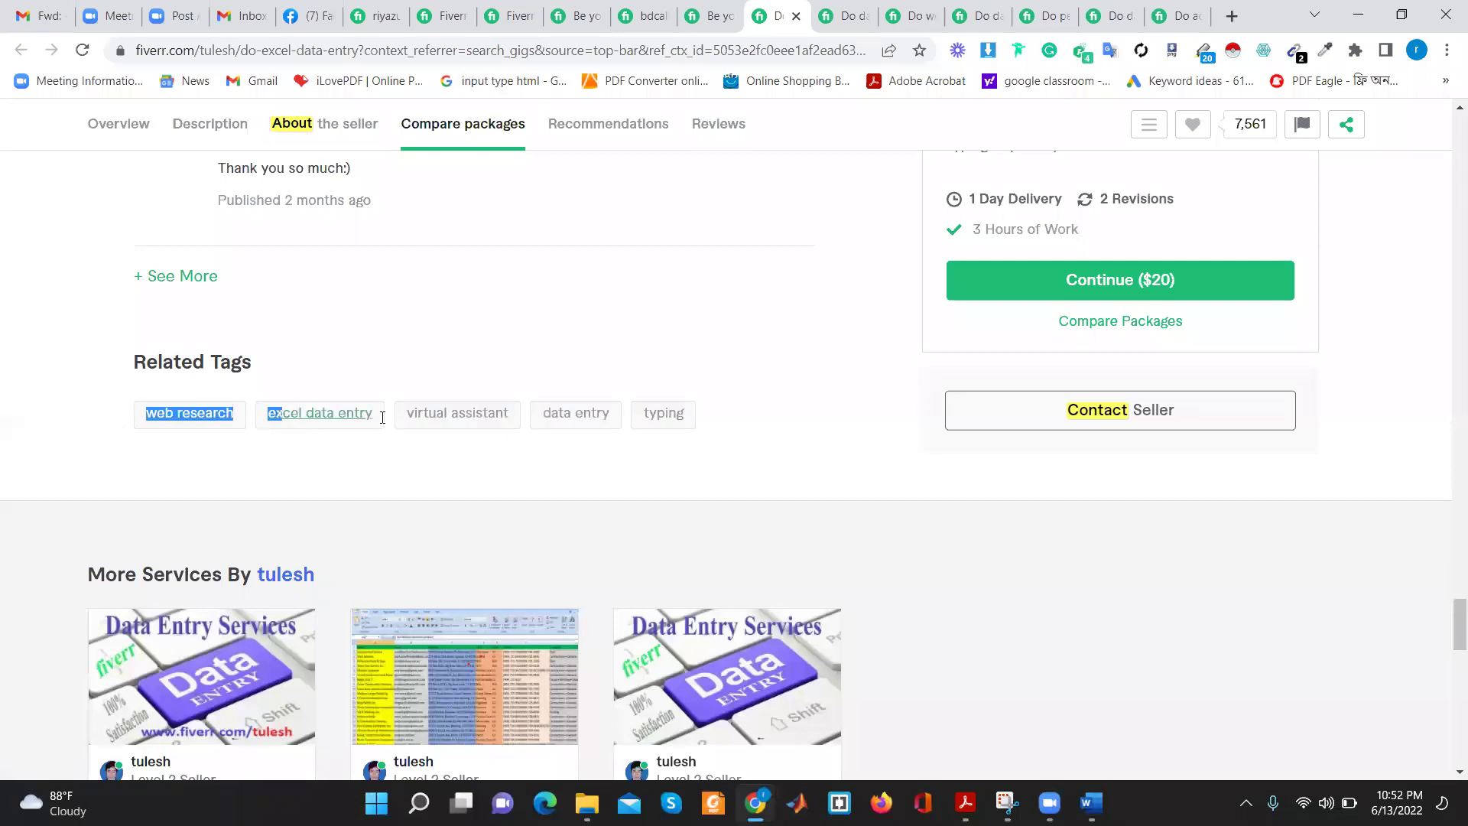
{"action": "left_click", "coordinate": [471, 308]}
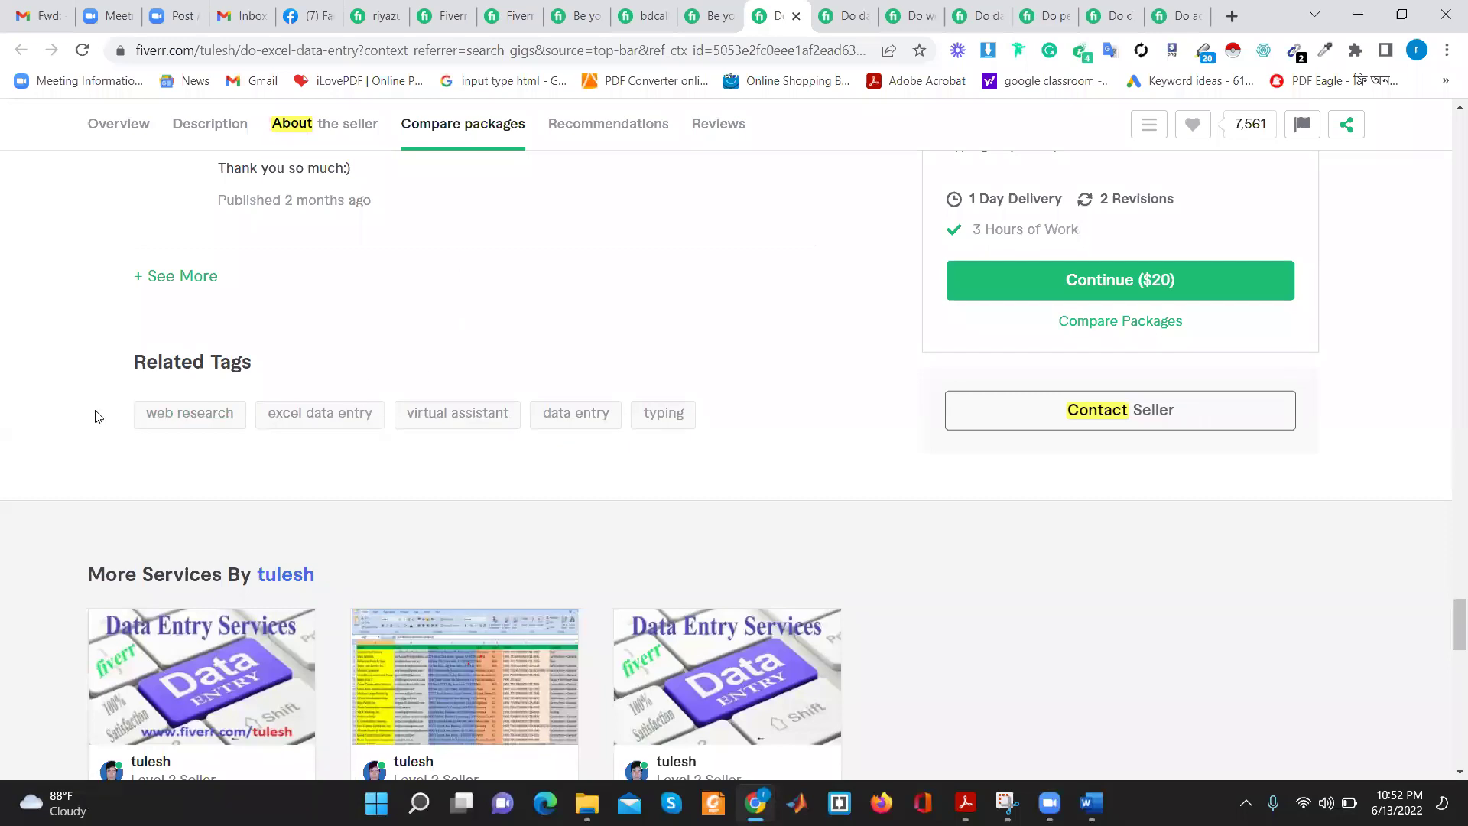
Select the tags from web research to data entry, then open the next gig
{"action": "left_click_drag", "start_coordinate": [95, 416], "coordinate": [612, 413]}
{"action": "left_click", "coordinate": [547, 352]}
{"action": "left_click_drag", "start_coordinate": [98, 424], "coordinate": [615, 419]}
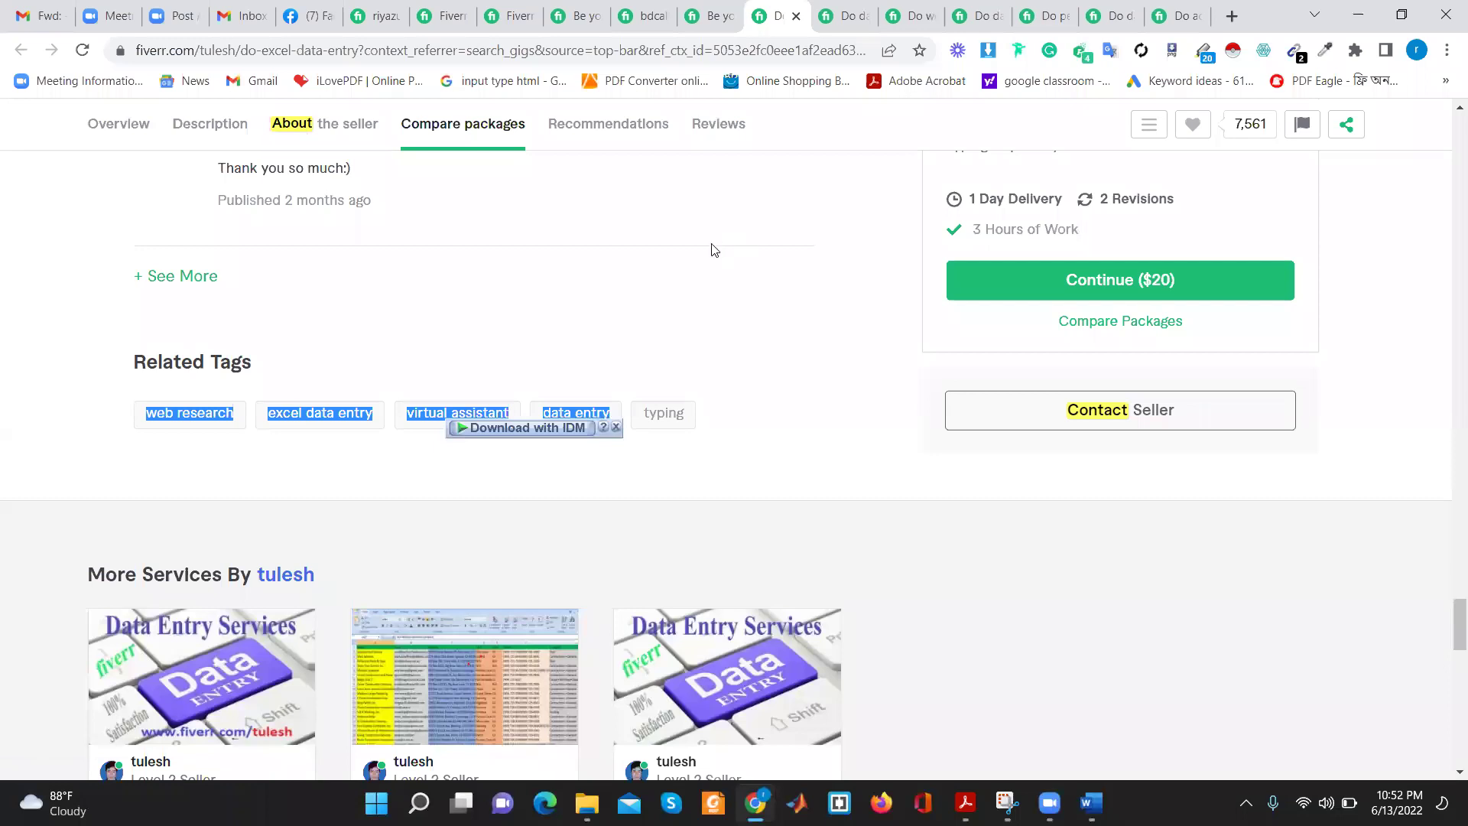
{"action": "left_click", "coordinate": [676, 325]}
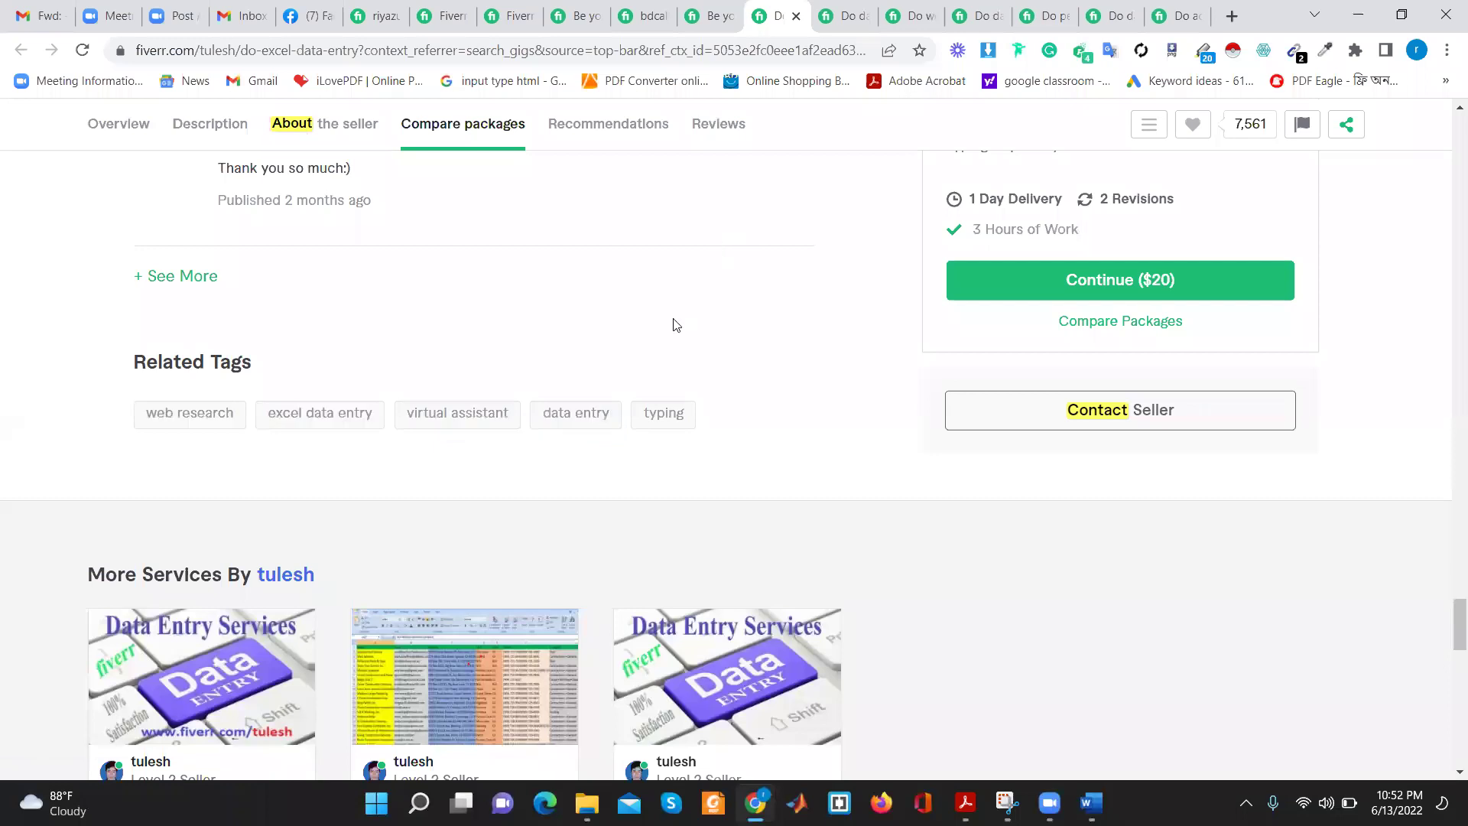
{"action": "left_click", "coordinate": [836, 15]}
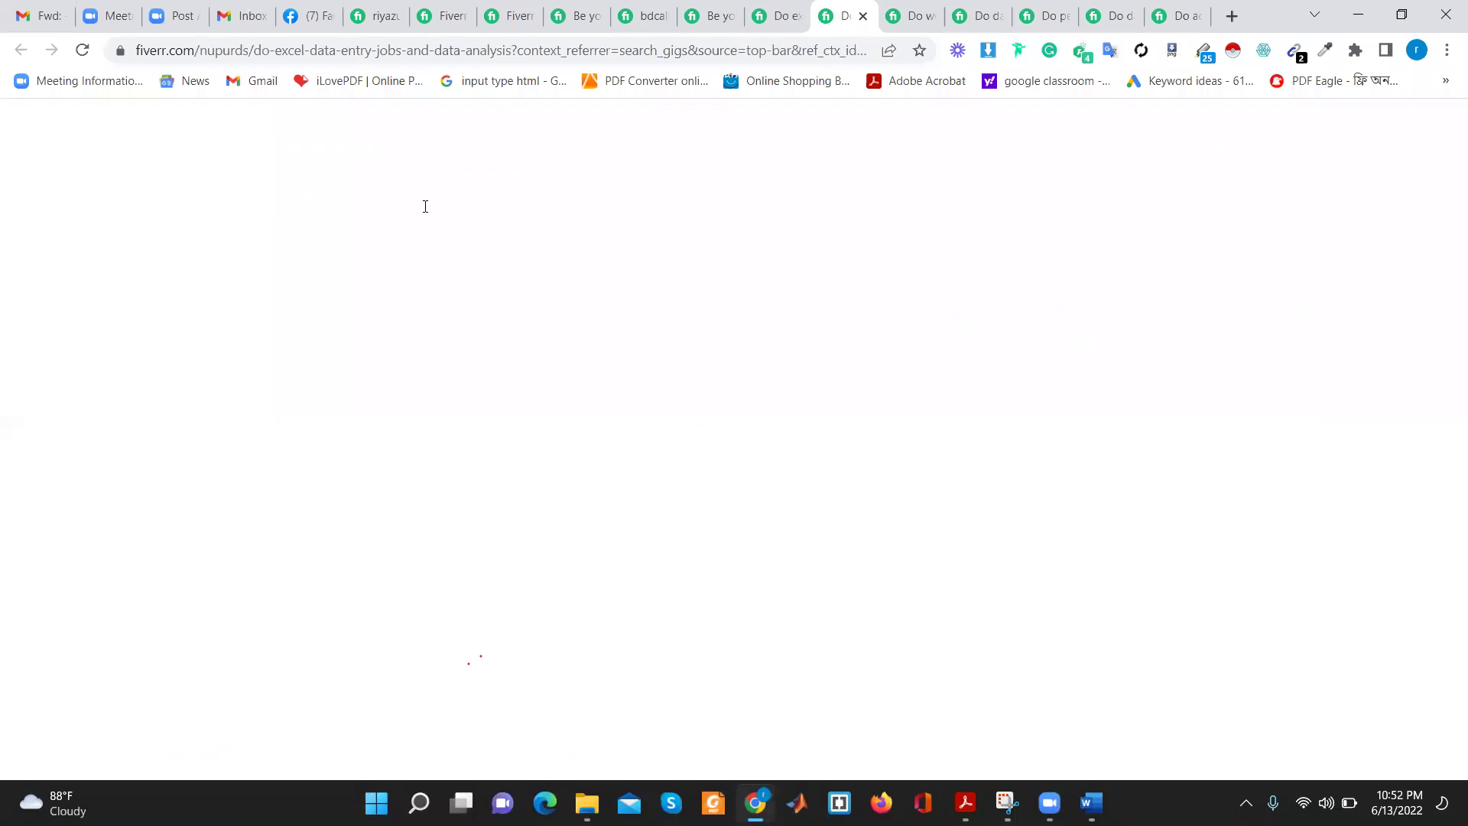
Scroll down to the data entry and analysis gig's Related Tags and select the web research tag
{"action": "scroll", "coordinate": [467, 311], "scroll_direction": "down", "scroll_amount": 5}
{"action": "scroll", "coordinate": [468, 311], "scroll_direction": "up", "scroll_amount": 3}
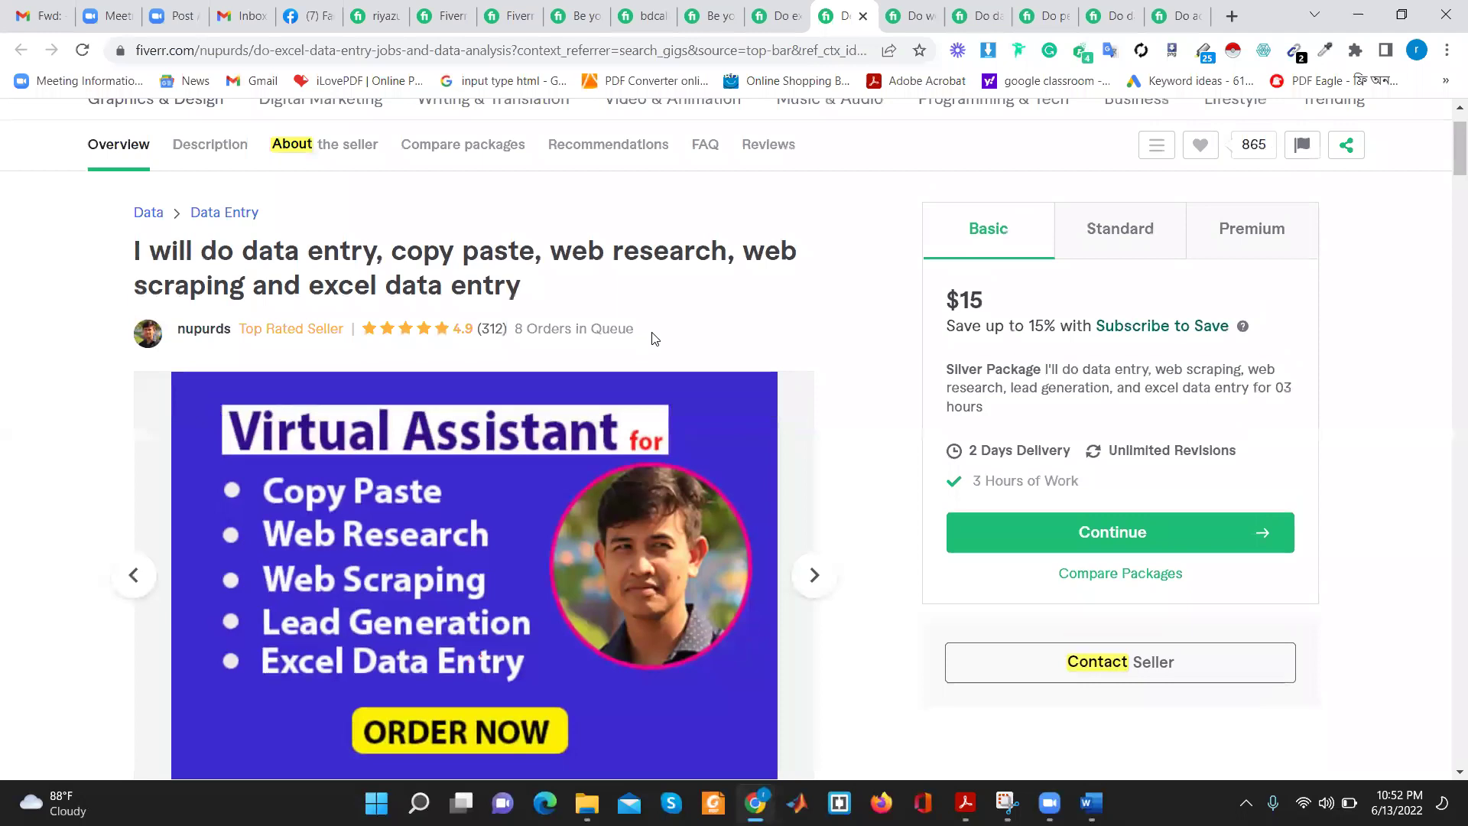
{"action": "scroll", "coordinate": [527, 339], "scroll_direction": "down", "scroll_amount": 10}
{"action": "scroll", "coordinate": [331, 430], "scroll_direction": "down", "scroll_amount": 5}
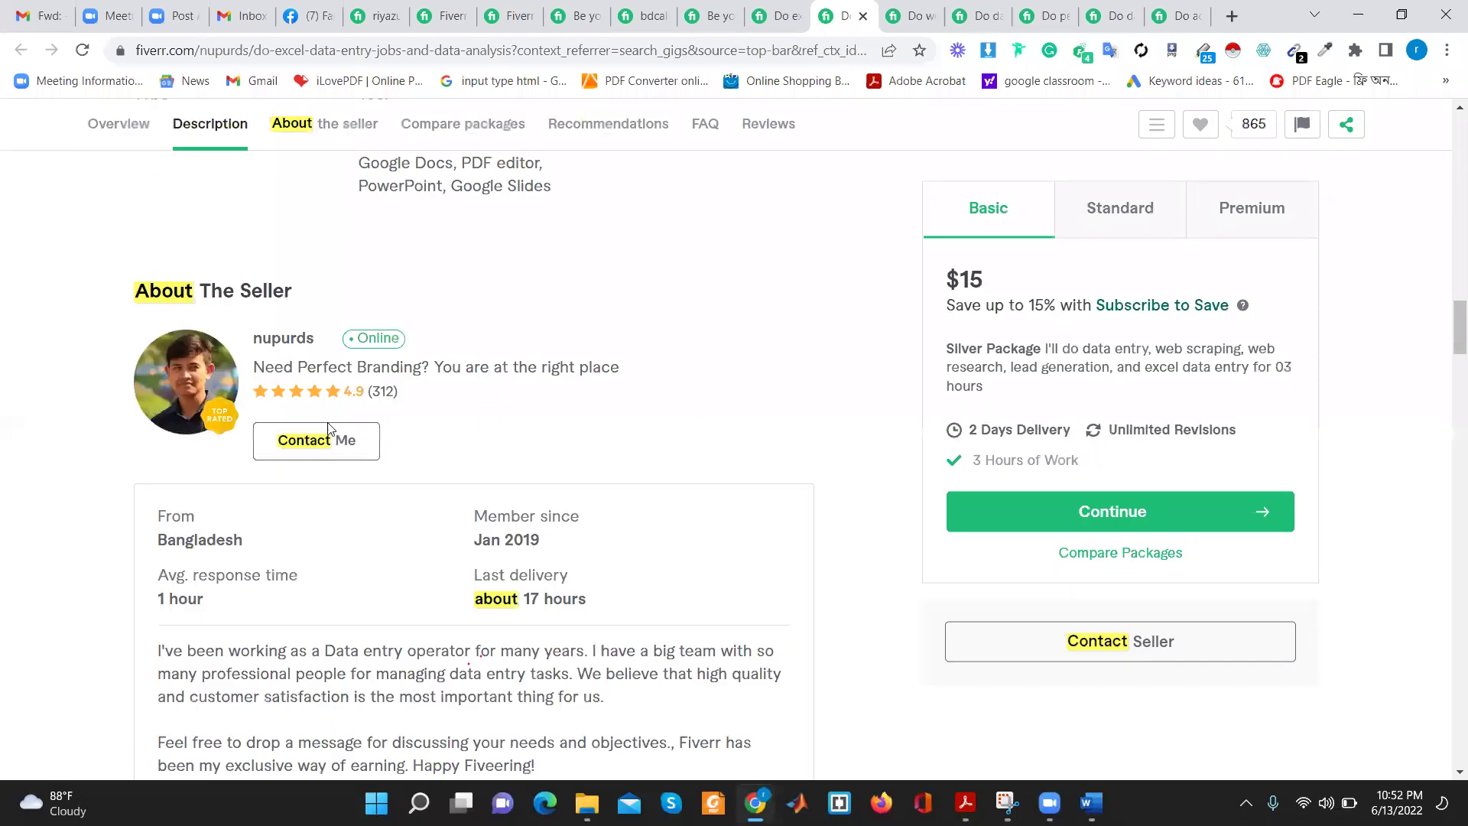
{"action": "scroll", "coordinate": [328, 430], "scroll_direction": "down", "scroll_amount": 7}
{"action": "scroll", "coordinate": [332, 430], "scroll_direction": "down", "scroll_amount": 5}
{"action": "scroll", "coordinate": [333, 429], "scroll_direction": "down", "scroll_amount": 5}
{"action": "scroll", "coordinate": [334, 426], "scroll_direction": "down", "scroll_amount": 5}
{"action": "scroll", "coordinate": [334, 426], "scroll_direction": "down", "scroll_amount": 5}
{"action": "scroll", "coordinate": [334, 425], "scroll_direction": "down", "scroll_amount": 5}
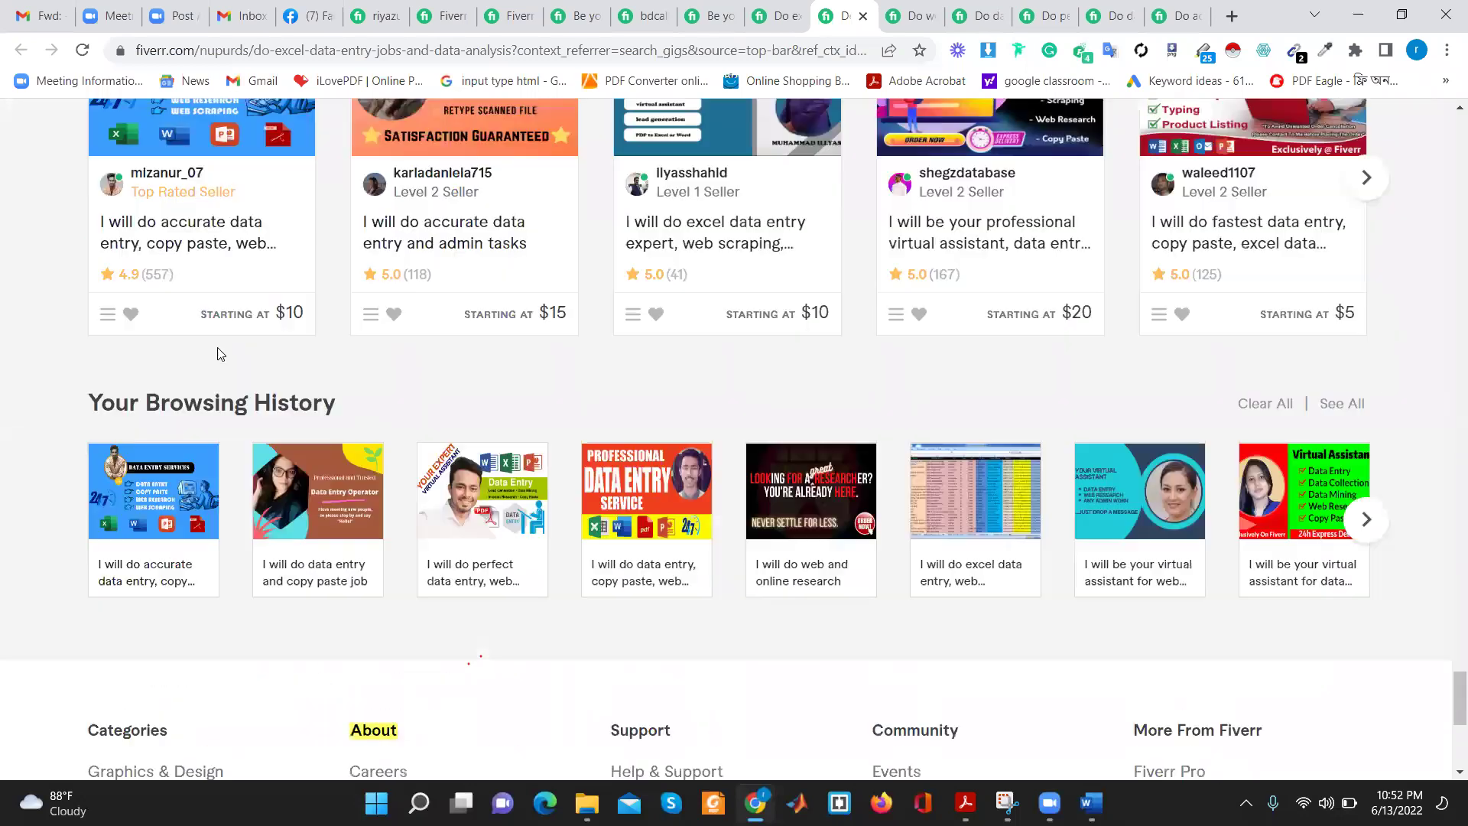
{"action": "scroll", "coordinate": [220, 354], "scroll_direction": "up", "scroll_amount": 5}
{"action": "scroll", "coordinate": [153, 263], "scroll_direction": "up", "scroll_amount": 1}
{"action": "left_click_drag", "start_coordinate": [113, 278], "coordinate": [236, 278]}
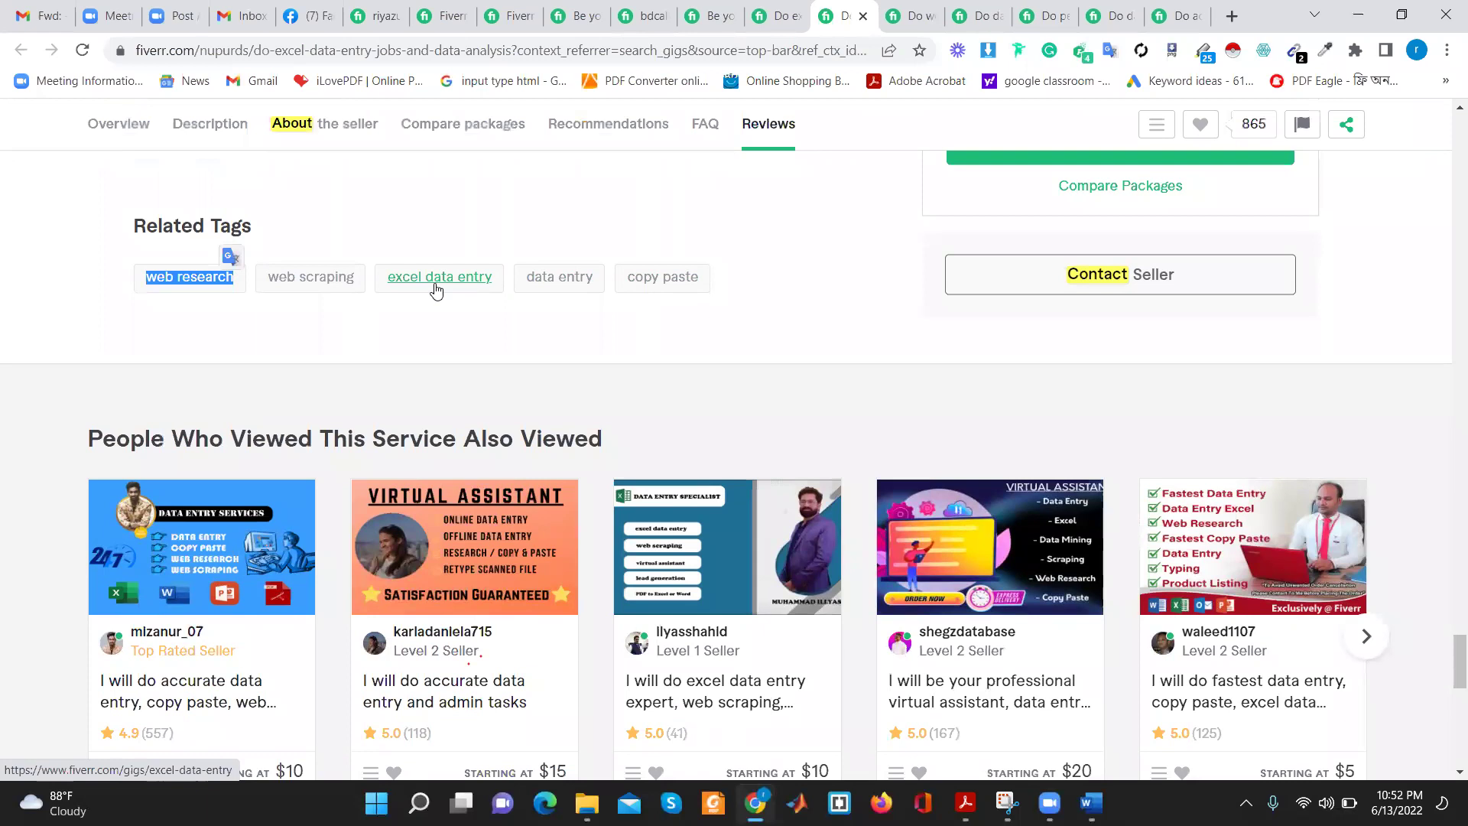
{"action": "left_click", "coordinate": [115, 294]}
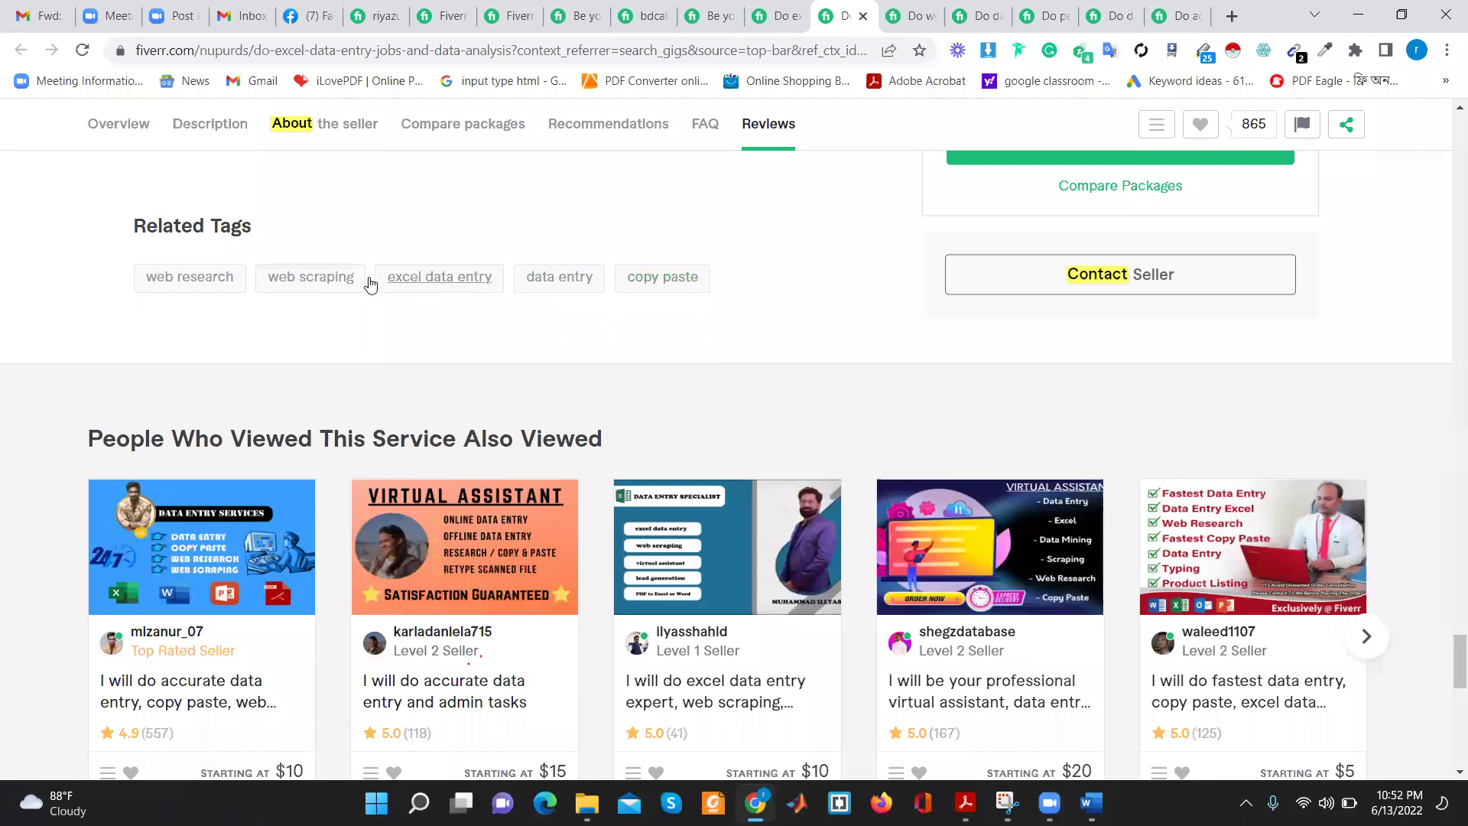
Select the first tags, web research through excel data entry, then open the web research gig
{"action": "left_click_drag", "start_coordinate": [87, 274], "coordinate": [488, 303]}
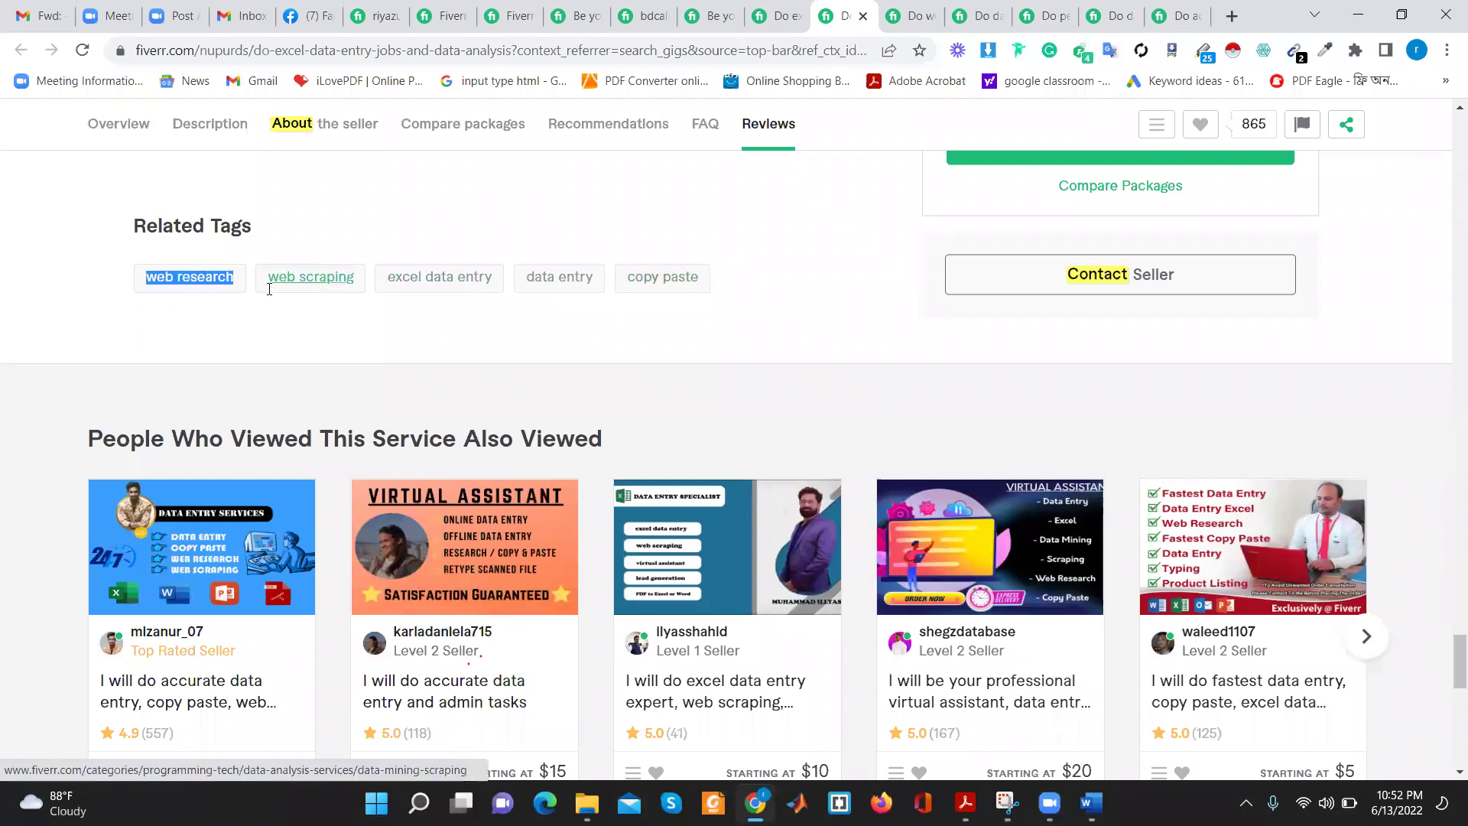
{"action": "left_click", "coordinate": [563, 239]}
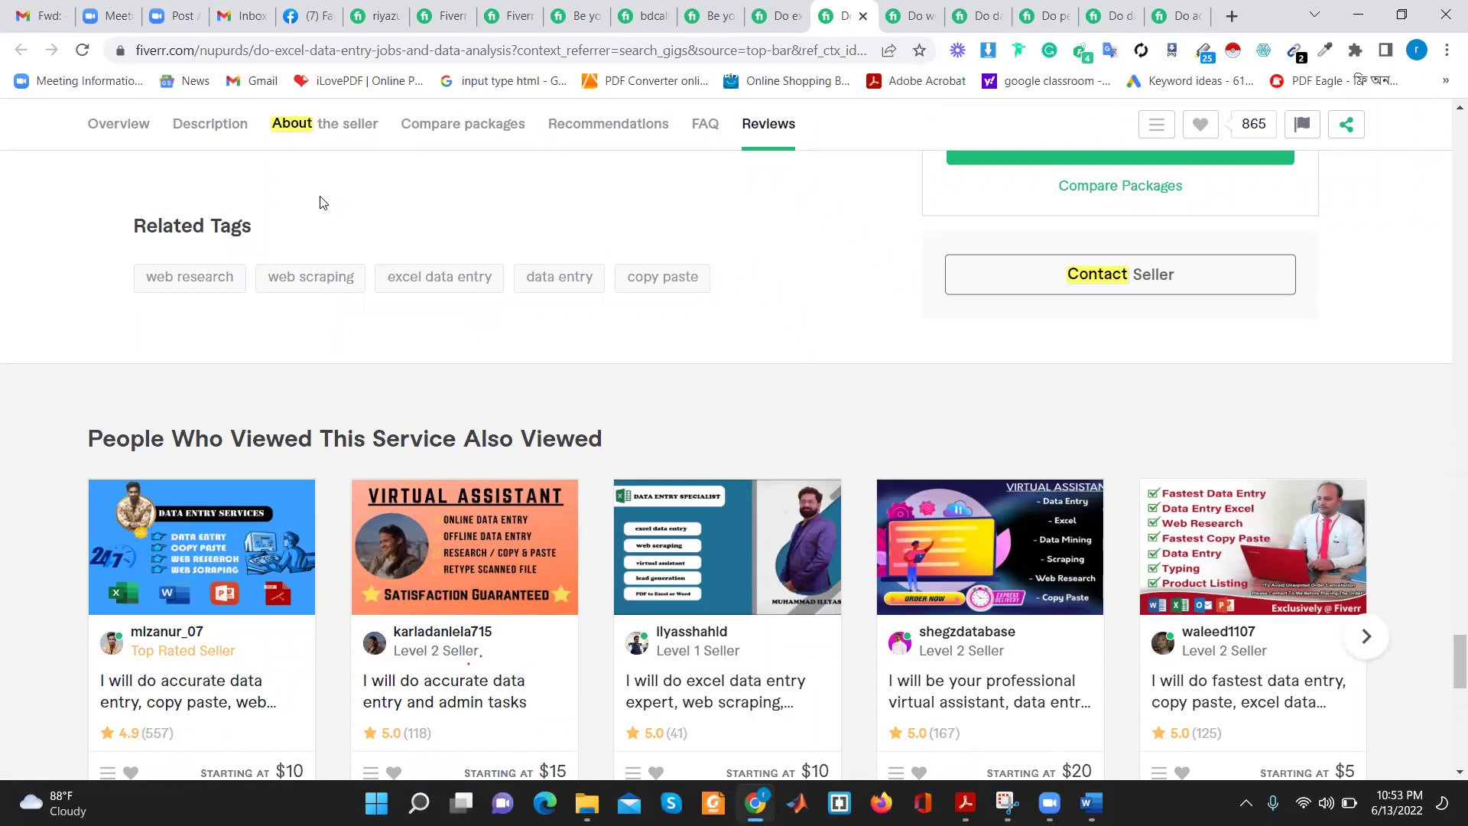
{"action": "left_click_drag", "start_coordinate": [99, 288], "coordinate": [497, 295]}
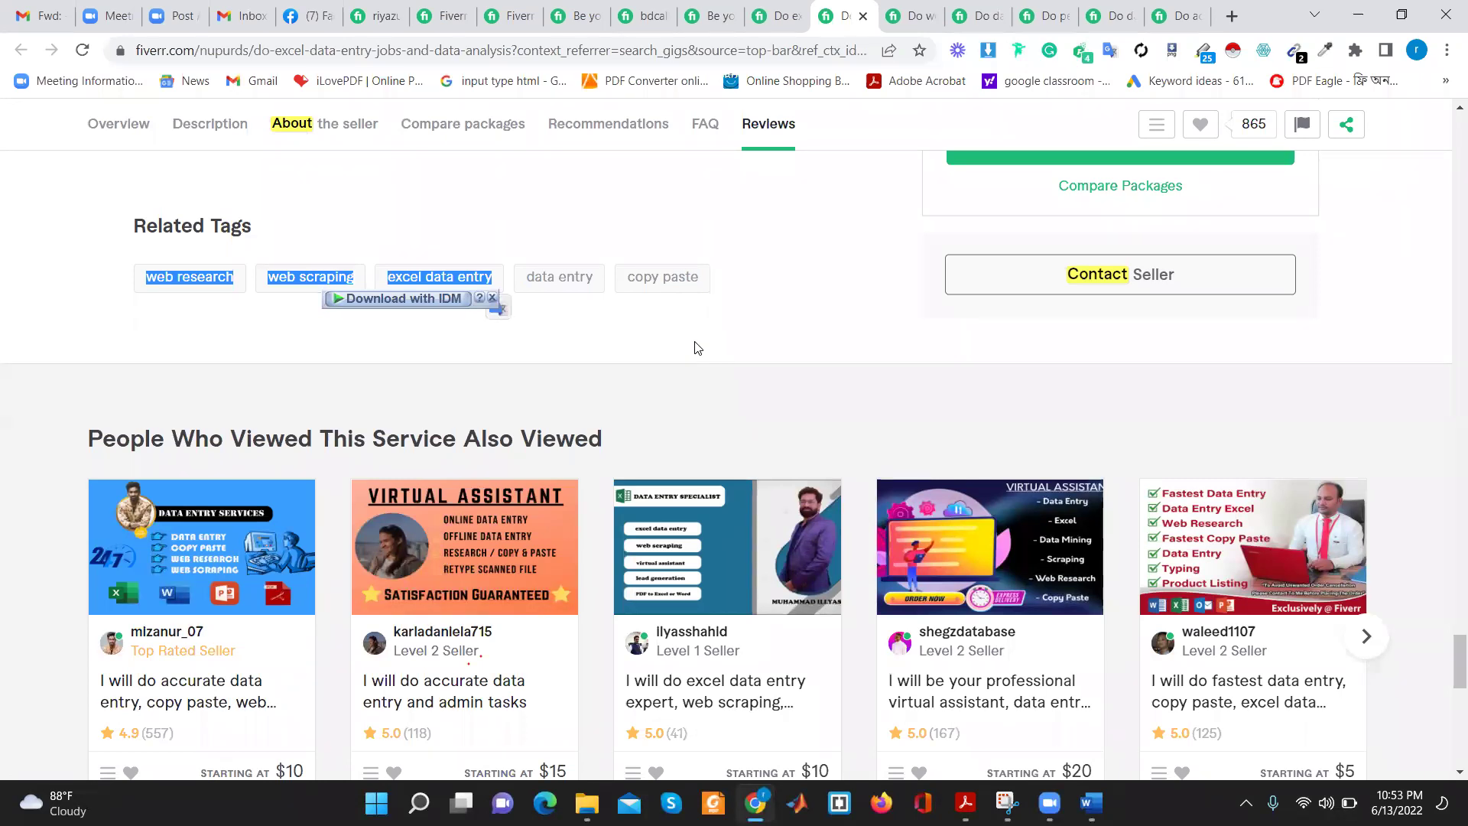
{"action": "left_click", "coordinate": [523, 299]}
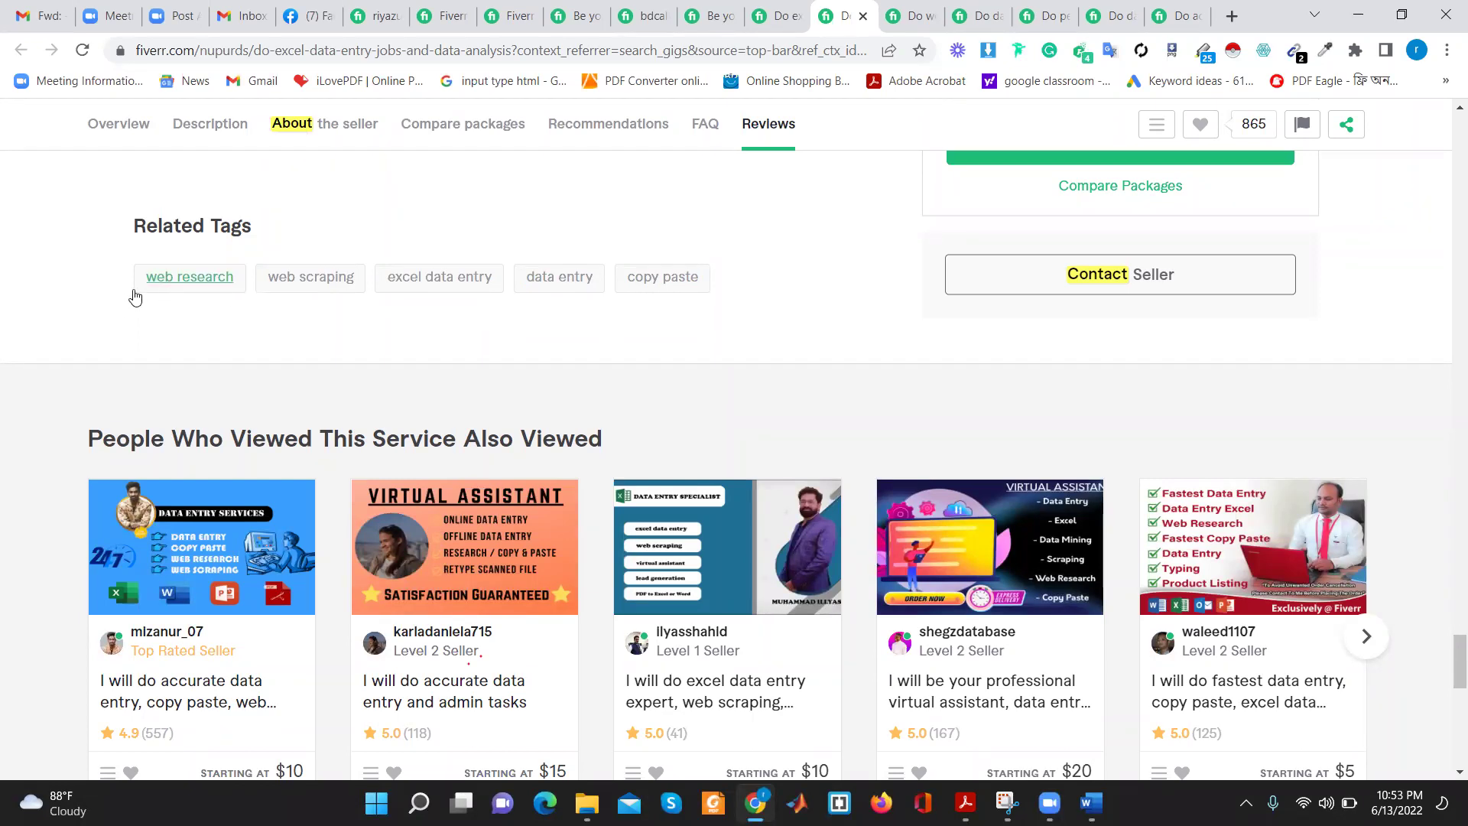
{"action": "left_click_drag", "start_coordinate": [100, 283], "coordinate": [391, 312]}
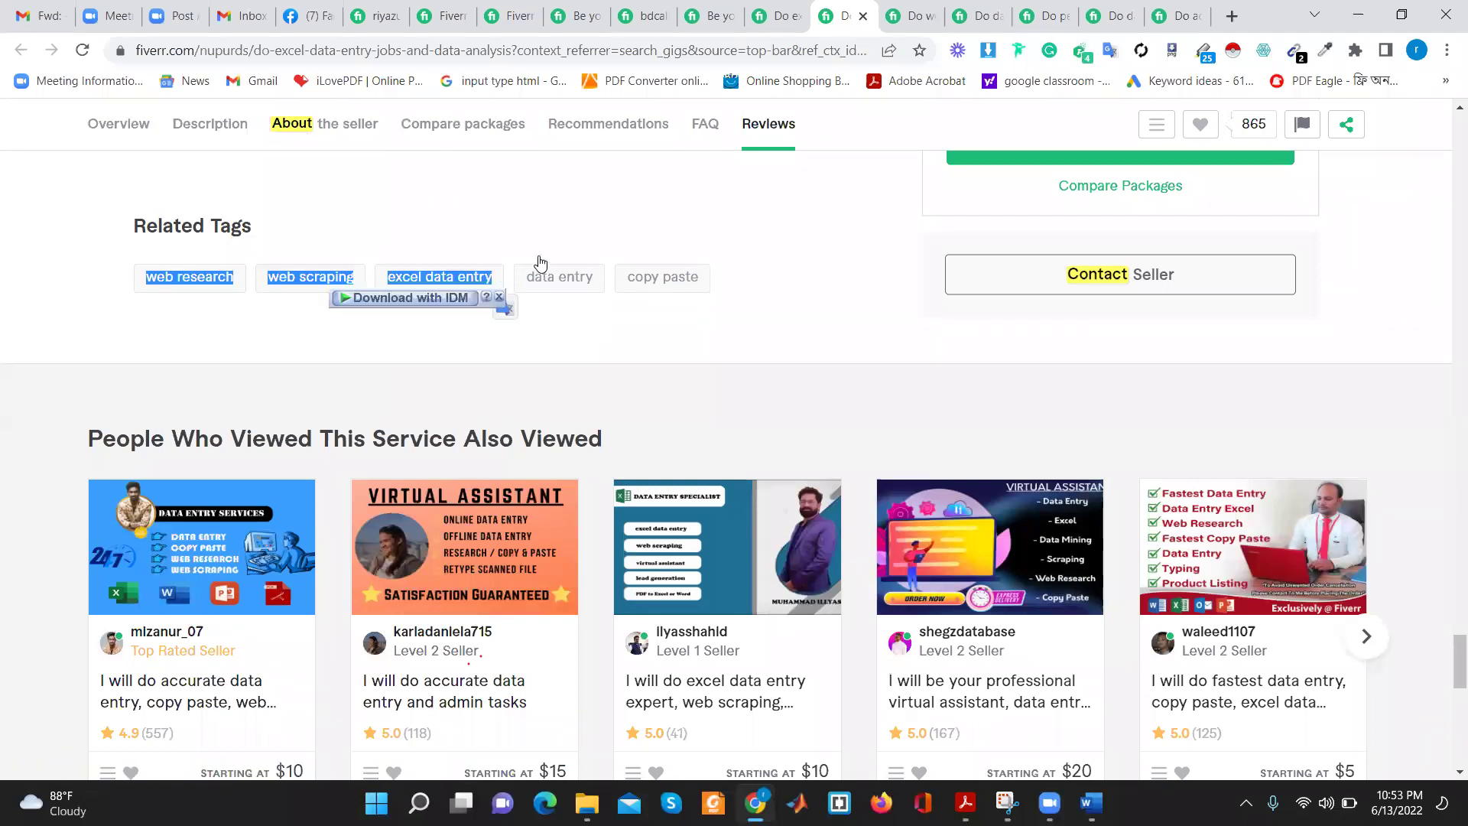
{"action": "left_click", "coordinate": [110, 286]}
{"action": "left_click_drag", "start_coordinate": [464, 309], "coordinate": [598, 300]}
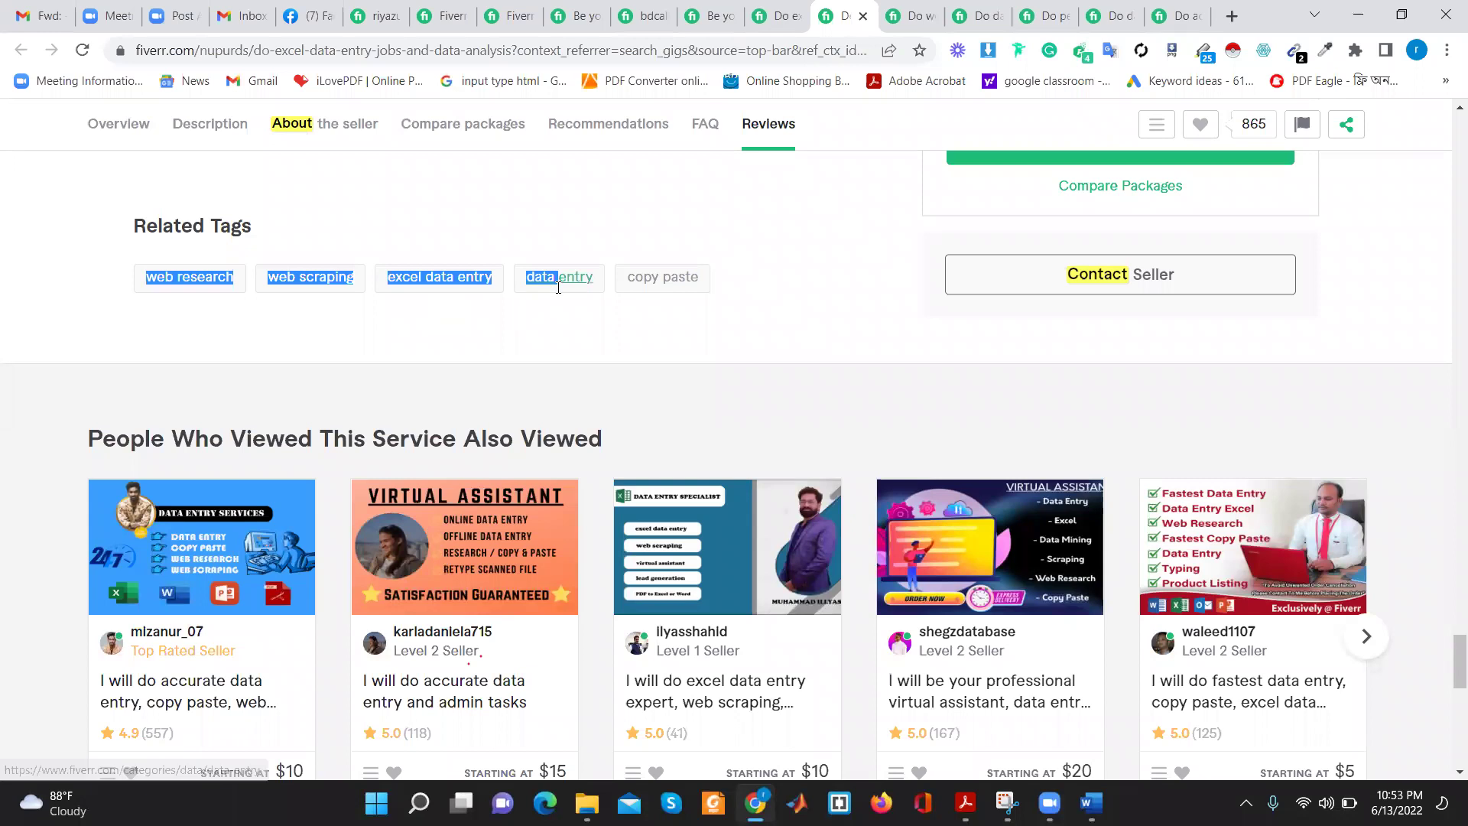
{"action": "left_click", "coordinate": [403, 198]}
{"action": "left_click_drag", "start_coordinate": [184, 278], "coordinate": [556, 304]}
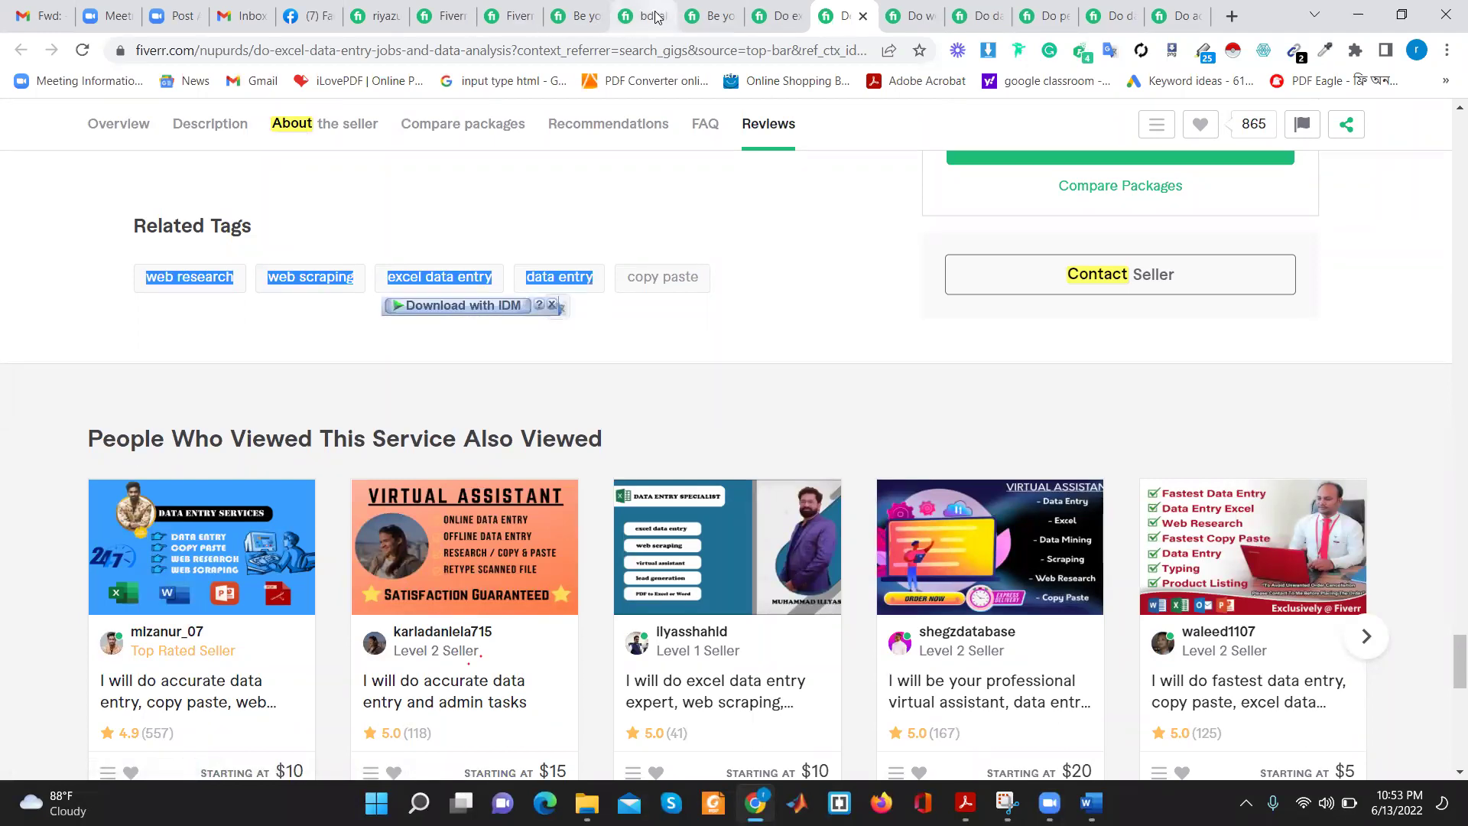
{"action": "left_click", "coordinate": [211, 364]}
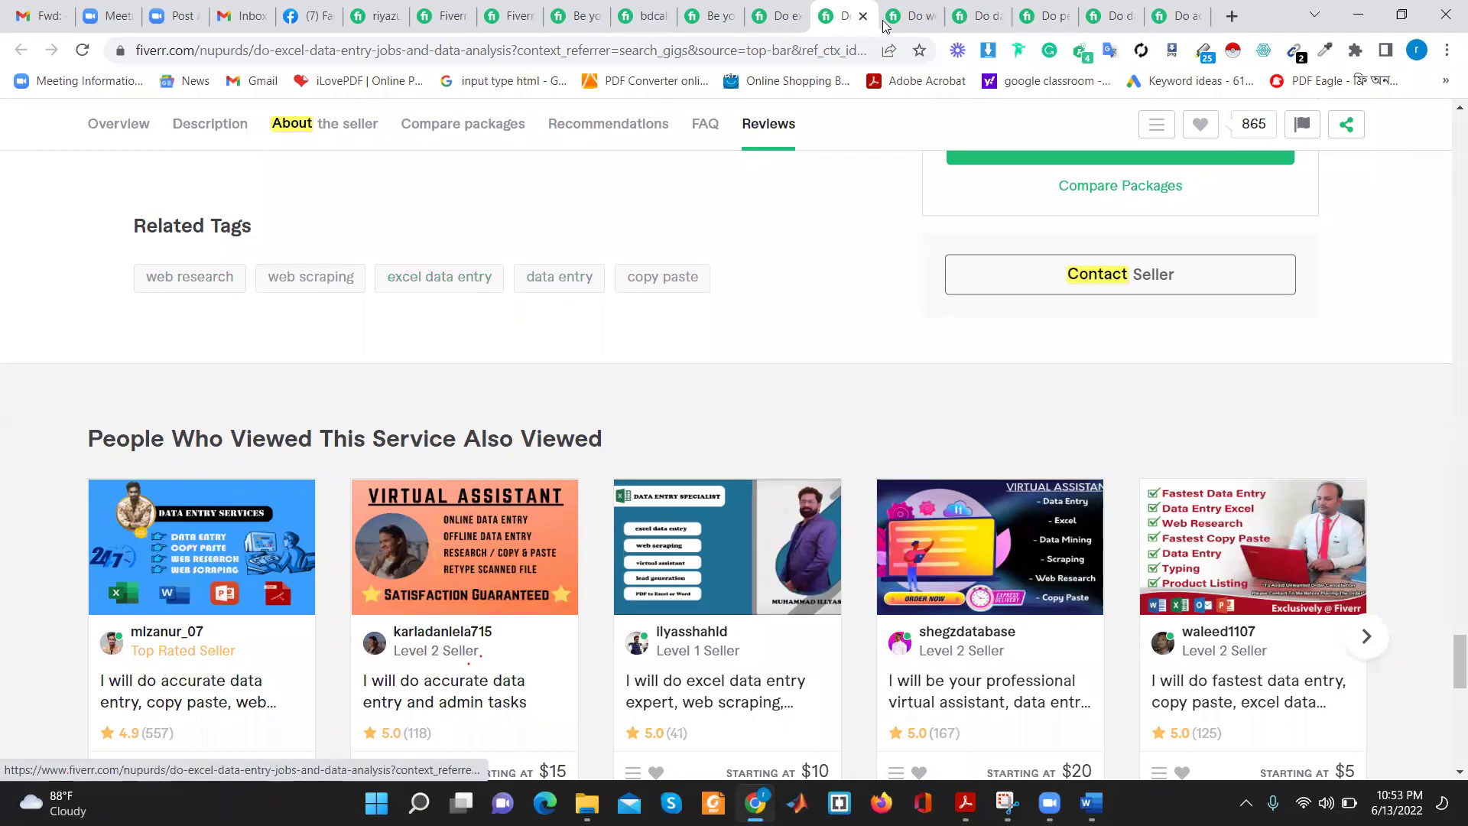
{"action": "left_click", "coordinate": [908, 20]}
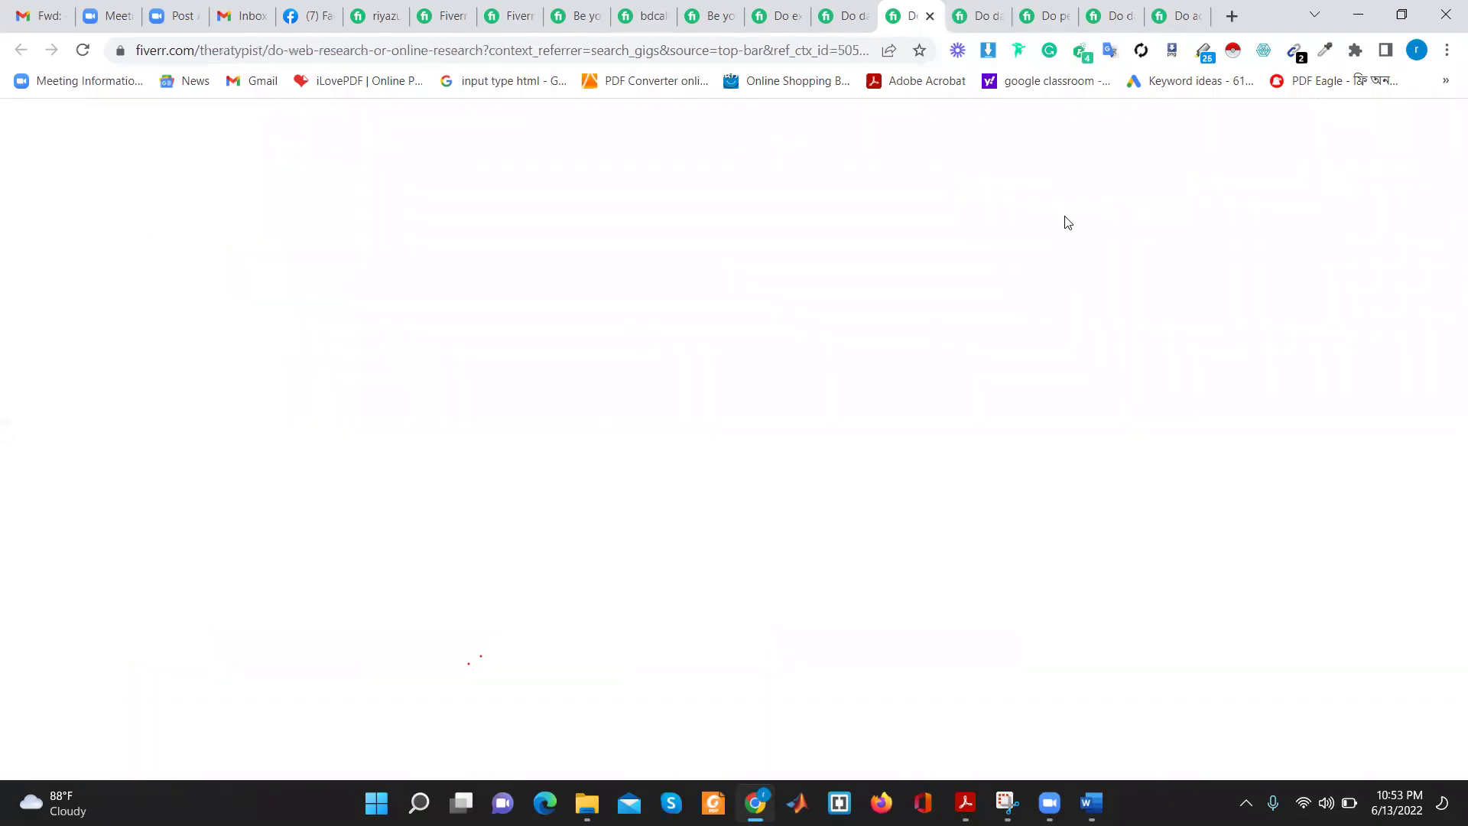
Glance back at the previous Excel data entry gig, then return to the web research gig
{"action": "key", "text": "ctrl+shift+Tab"}
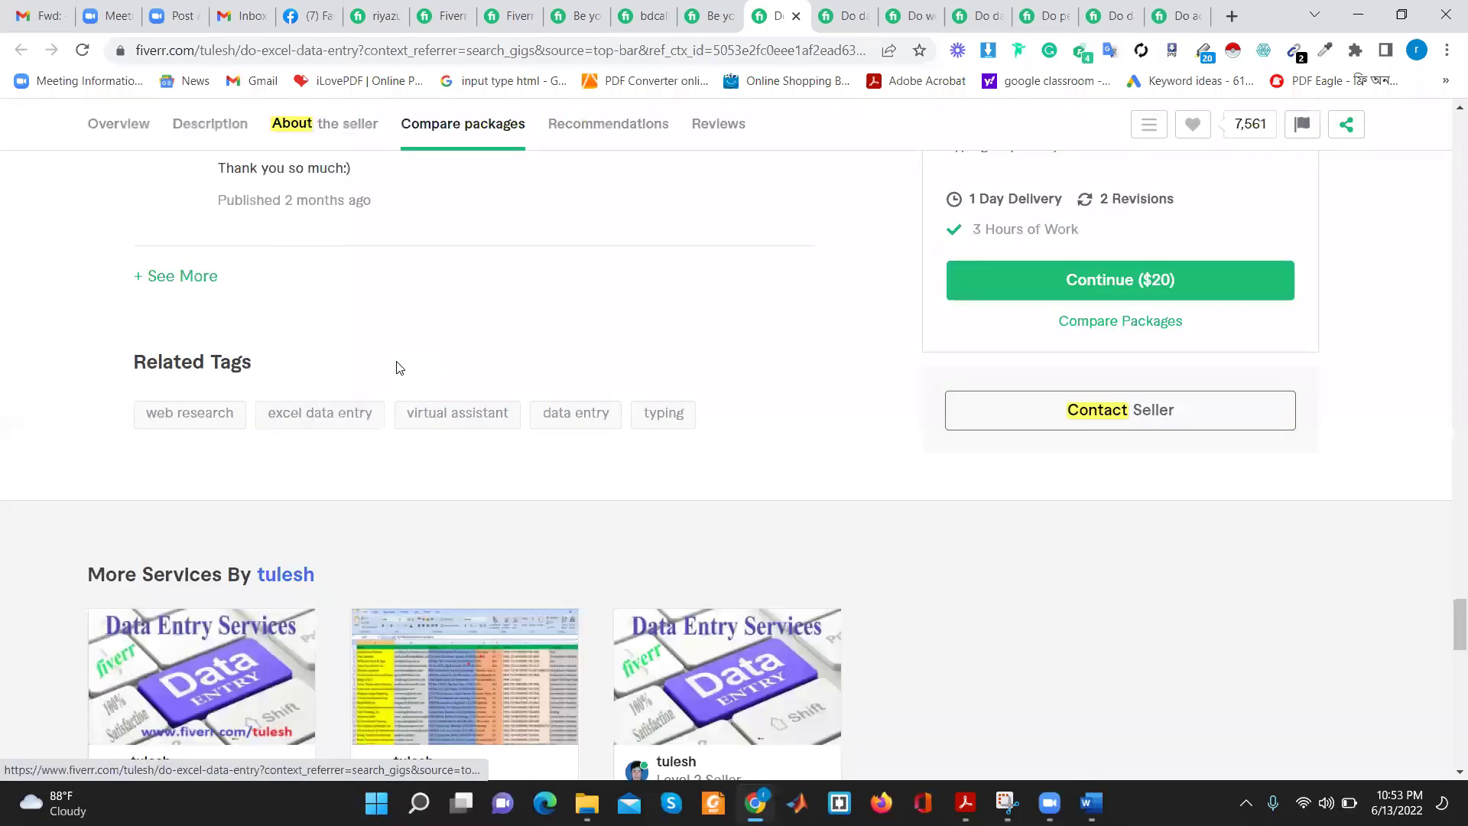
{"action": "scroll", "coordinate": [396, 368], "scroll_direction": "down", "scroll_amount": 3}
{"action": "scroll", "coordinate": [396, 368], "scroll_direction": "up", "scroll_amount": 3}
{"action": "left_click", "coordinate": [910, 16]}
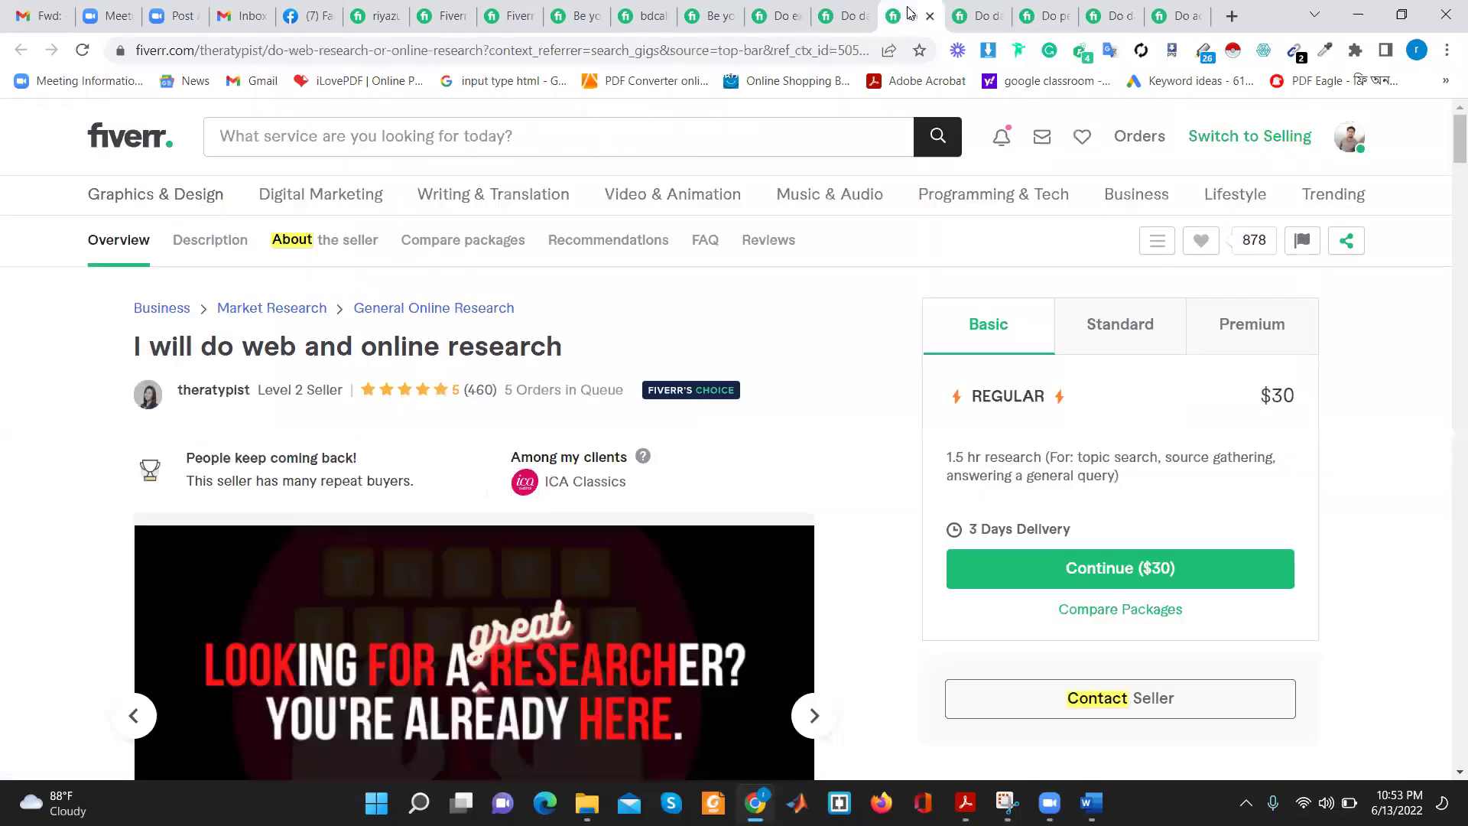
Check the Related Tags (web research, online research, research, topic research), then open the next data entry gig
{"action": "scroll", "coordinate": [548, 403], "scroll_direction": "down", "scroll_amount": 2}
{"action": "scroll", "coordinate": [535, 443], "scroll_direction": "down", "scroll_amount": 5}
{"action": "scroll", "coordinate": [531, 458], "scroll_direction": "down", "scroll_amount": 5}
{"action": "scroll", "coordinate": [462, 457], "scroll_direction": "down", "scroll_amount": 5}
{"action": "scroll", "coordinate": [462, 456], "scroll_direction": "down", "scroll_amount": 5}
{"action": "scroll", "coordinate": [462, 456], "scroll_direction": "down", "scroll_amount": 5}
{"action": "scroll", "coordinate": [462, 456], "scroll_direction": "down", "scroll_amount": 5}
{"action": "scroll", "coordinate": [463, 457], "scroll_direction": "down", "scroll_amount": 5}
{"action": "scroll", "coordinate": [463, 456], "scroll_direction": "down", "scroll_amount": 8}
{"action": "scroll", "coordinate": [462, 456], "scroll_direction": "down", "scroll_amount": 8}
{"action": "scroll", "coordinate": [282, 429], "scroll_direction": "up", "scroll_amount": 7}
{"action": "scroll", "coordinate": [118, 502], "scroll_direction": "up", "scroll_amount": 3}
{"action": "mouse_move", "coordinate": [110, 507]}
{"action": "left_mouse_down"}
{"action": "mouse_move", "coordinate": [222, 493]}
{"action": "mouse_move", "coordinate": [175, 525]}
{"action": "left_mouse_up"}
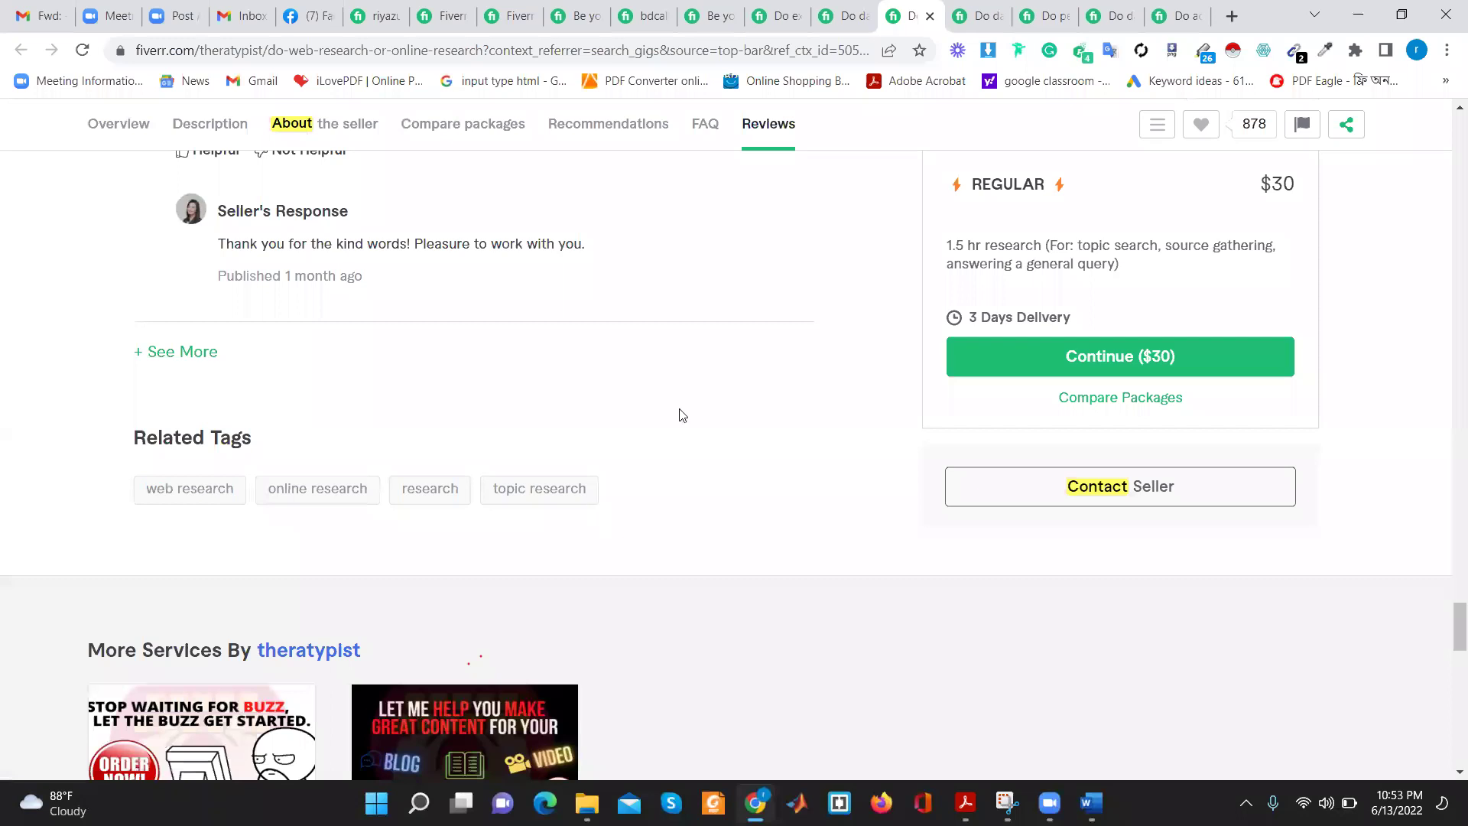
{"action": "left_click", "coordinate": [954, 19]}
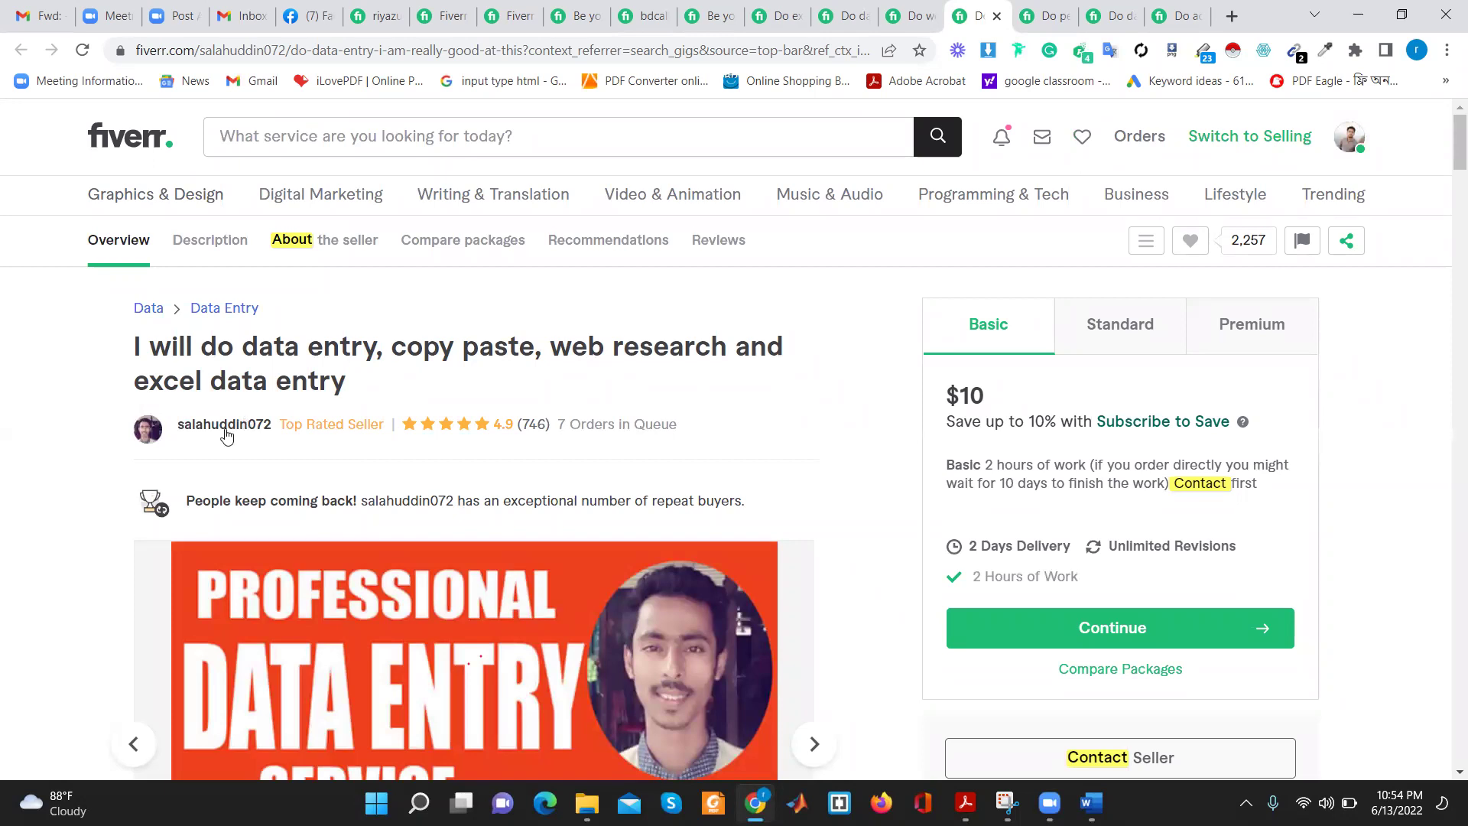
{"action": "scroll", "coordinate": [362, 454], "scroll_direction": "down", "scroll_amount": 10}
{"action": "scroll", "coordinate": [362, 454], "scroll_direction": "down", "scroll_amount": 10}
{"action": "scroll", "coordinate": [361, 454], "scroll_direction": "down", "scroll_amount": 10}
{"action": "scroll", "coordinate": [362, 451], "scroll_direction": "down", "scroll_amount": 10}
{"action": "scroll", "coordinate": [363, 451], "scroll_direction": "down", "scroll_amount": 9}
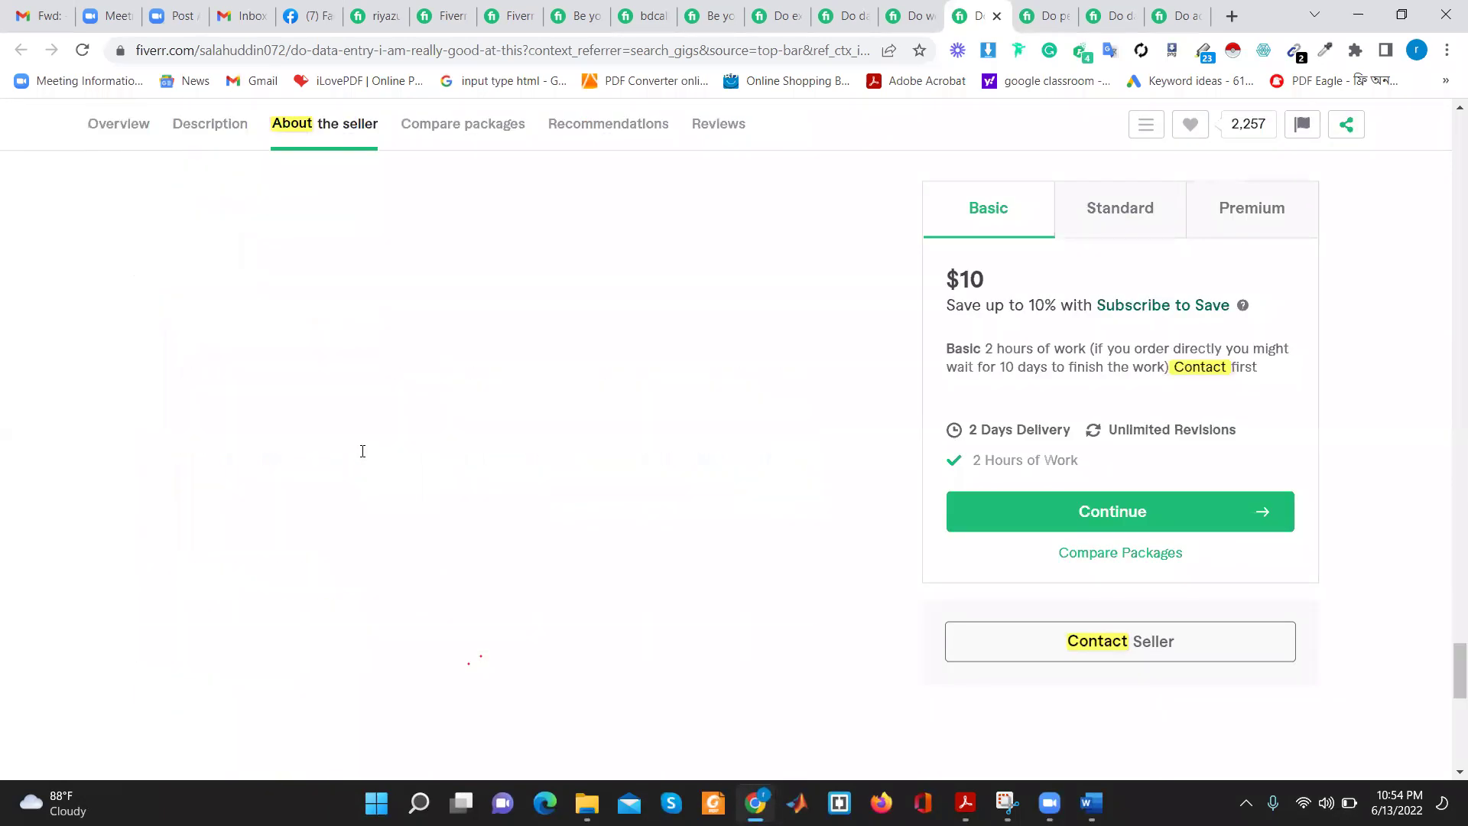
{"action": "scroll", "coordinate": [363, 455], "scroll_direction": "up", "scroll_amount": 4}
{"action": "scroll", "coordinate": [363, 453], "scroll_direction": "down", "scroll_amount": 10}
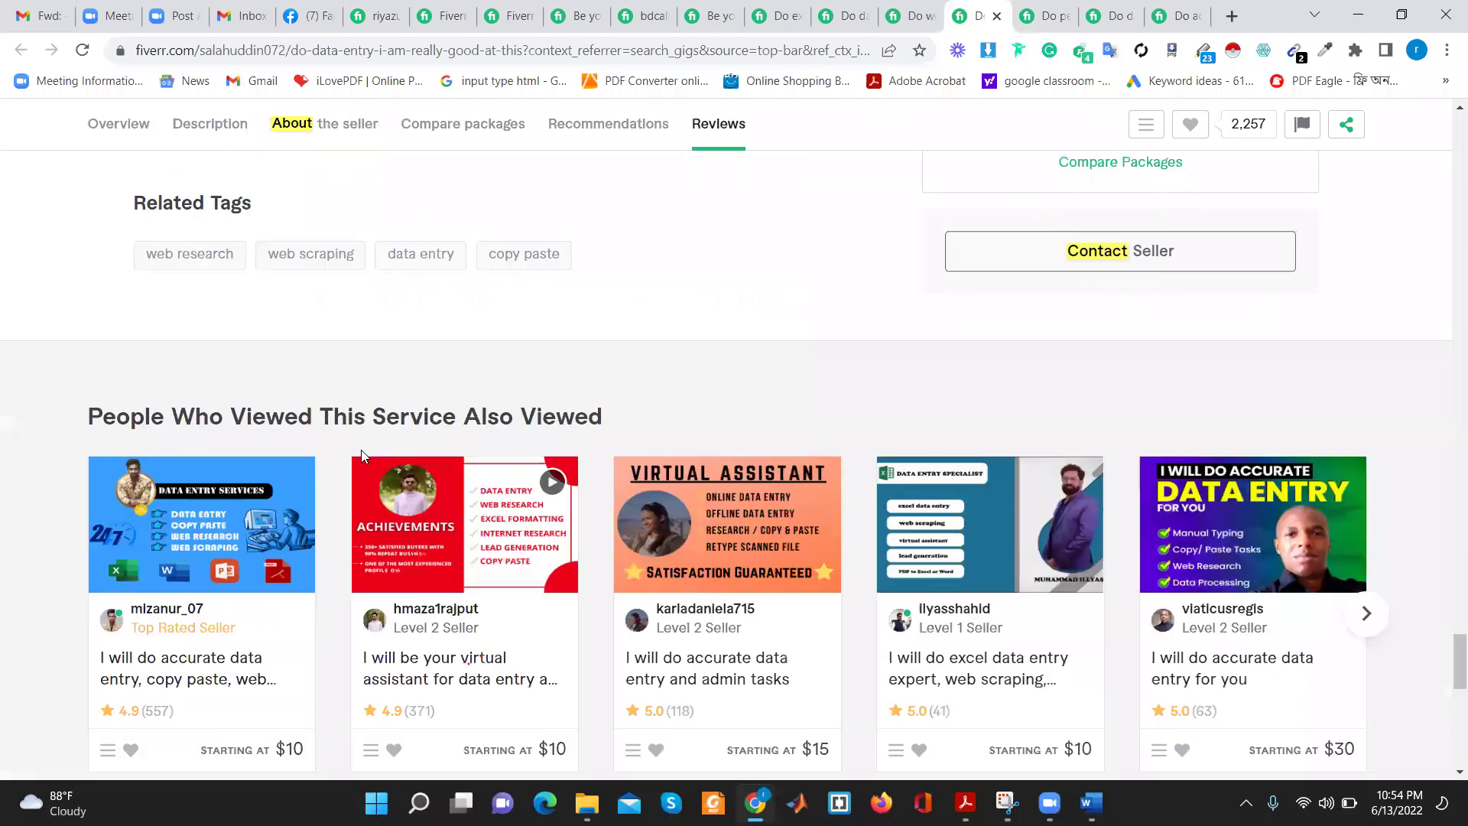
{"action": "scroll", "coordinate": [361, 449], "scroll_direction": "up", "scroll_amount": 2}
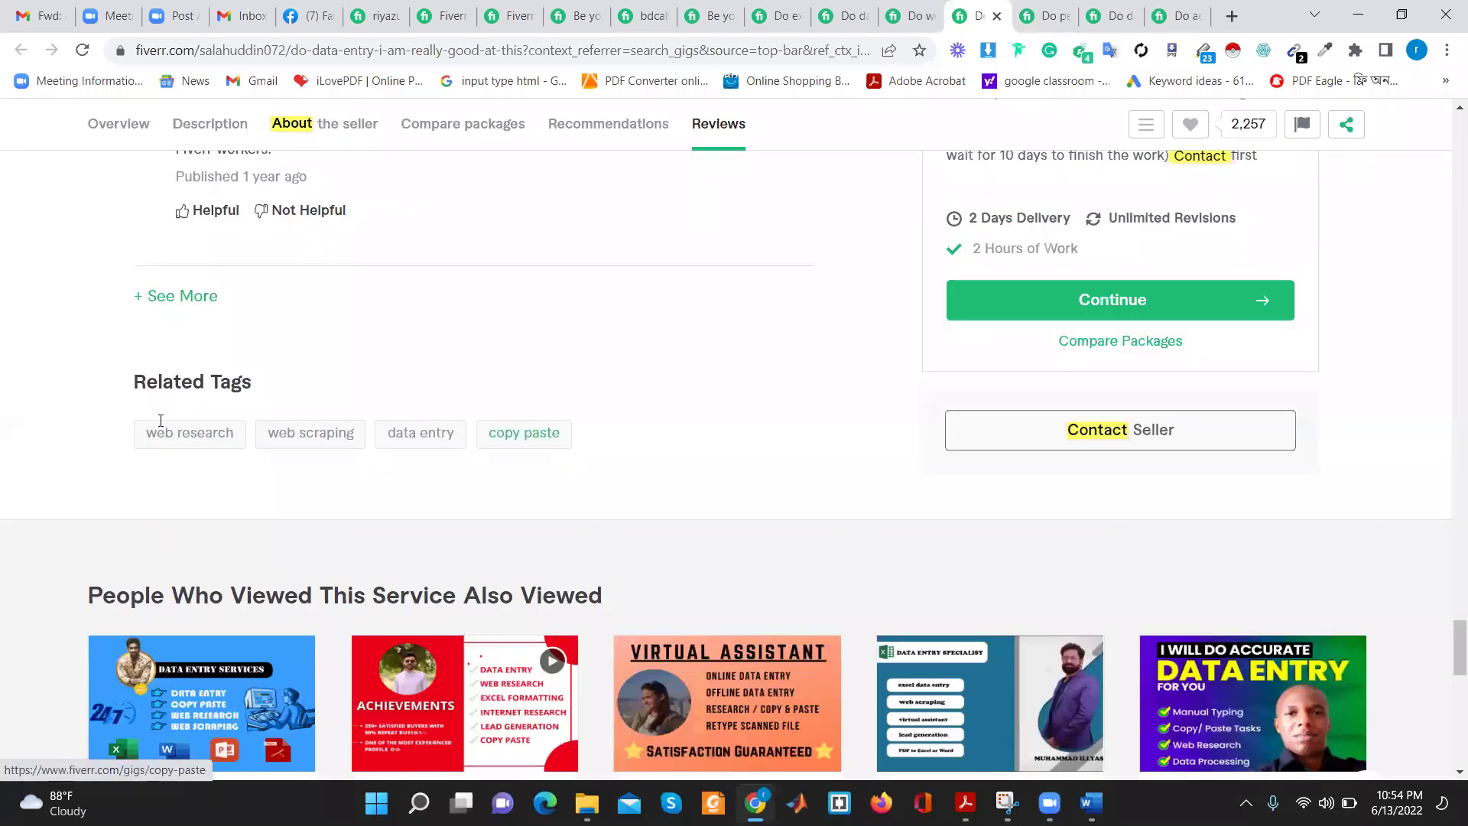
{"action": "left_click_drag", "start_coordinate": [161, 420], "coordinate": [291, 456]}
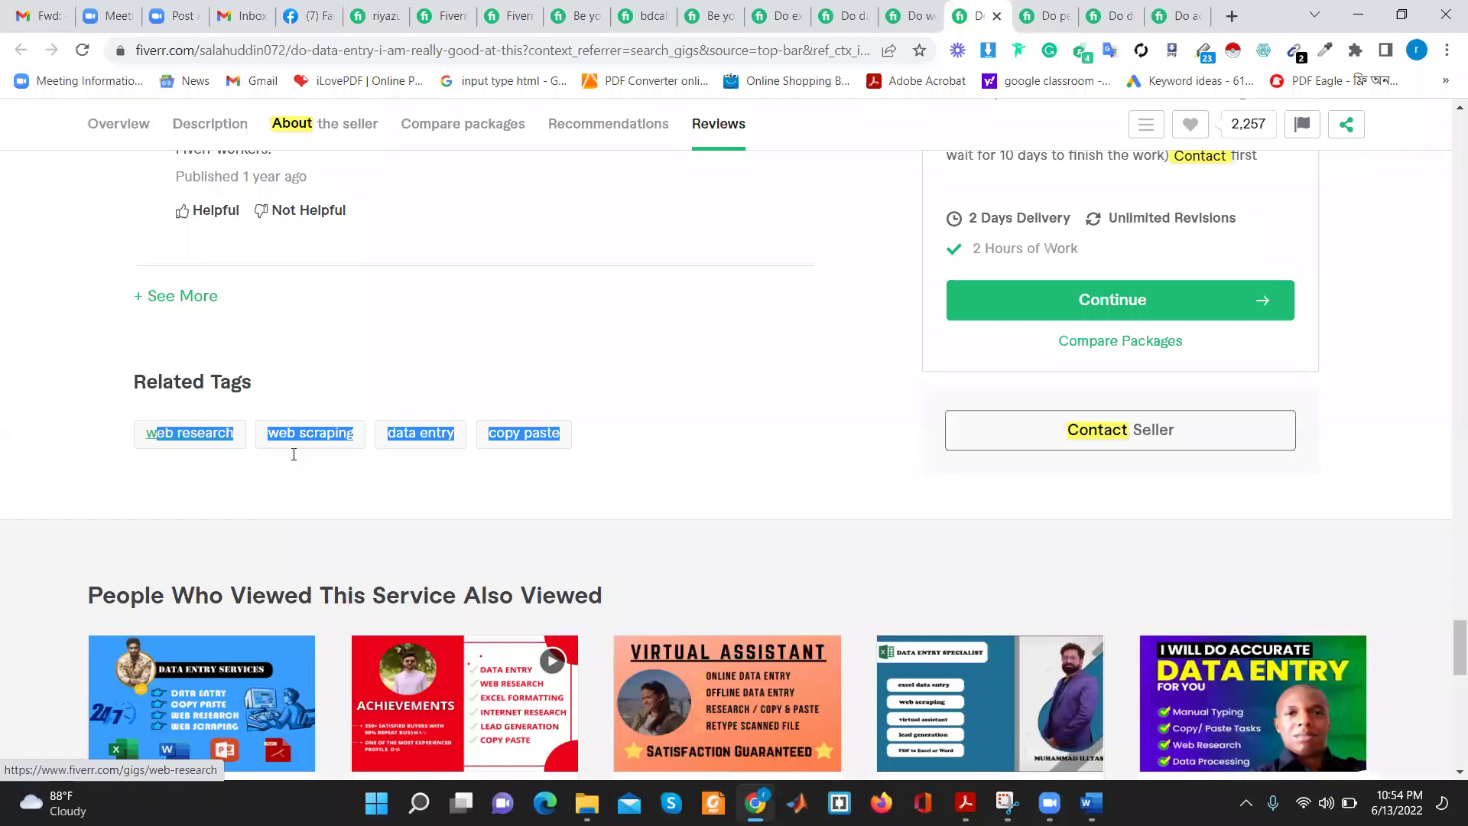
{"action": "left_click", "coordinate": [357, 470]}
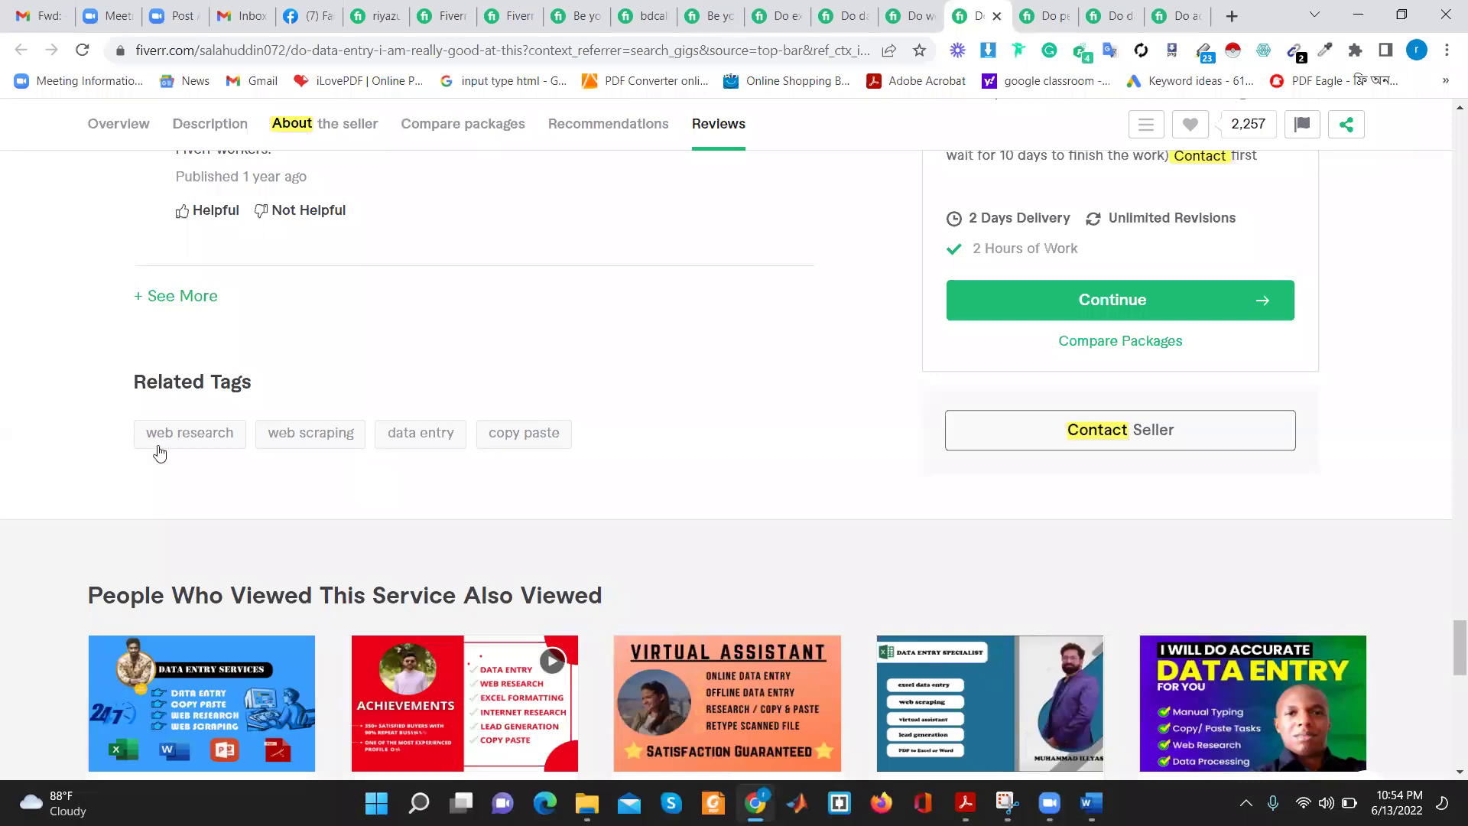
{"action": "triple_click", "coordinate": [242, 438]}
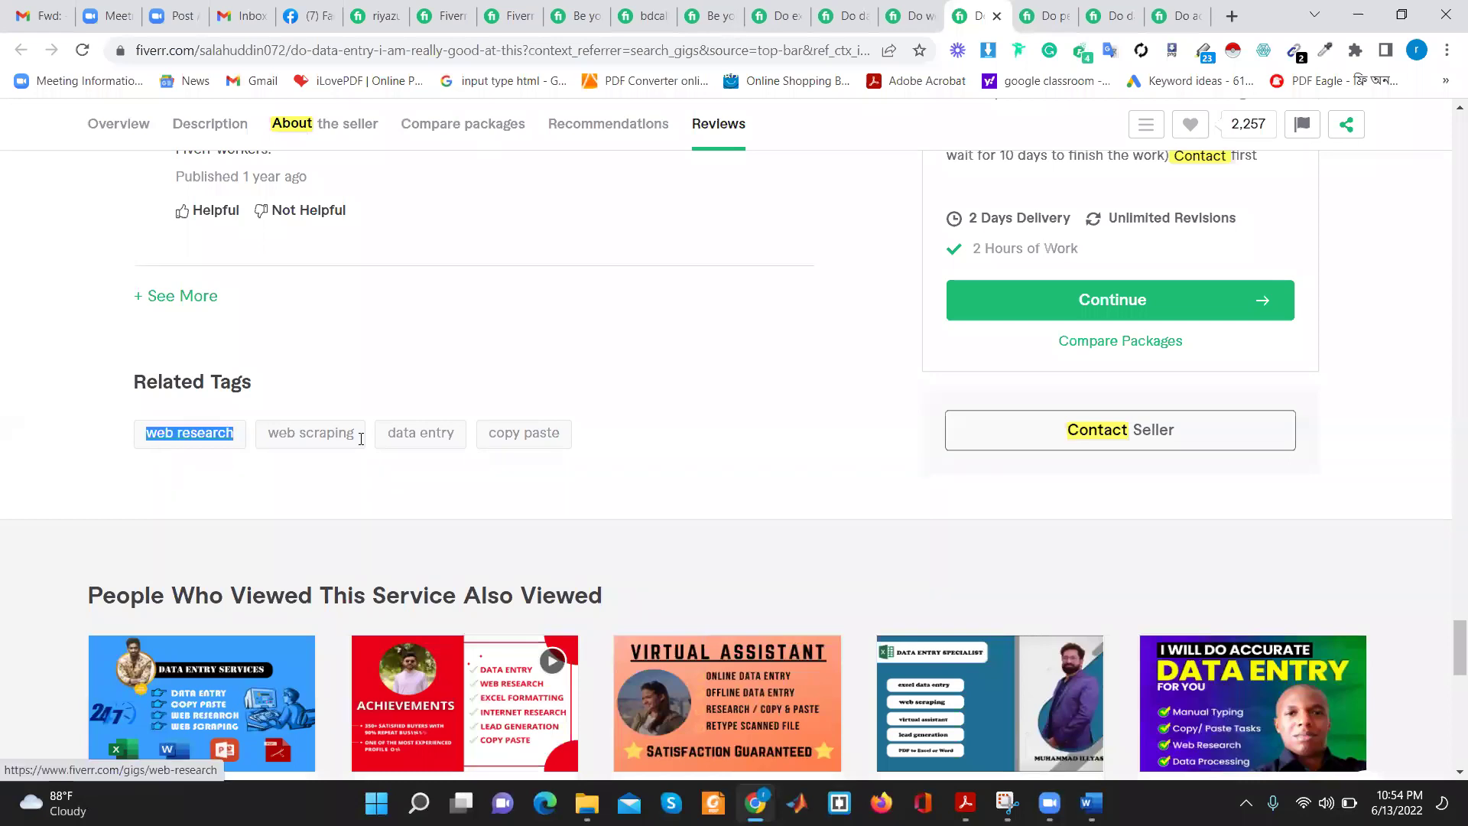
{"action": "left_click_drag", "start_coordinate": [361, 438], "coordinate": [474, 346]}
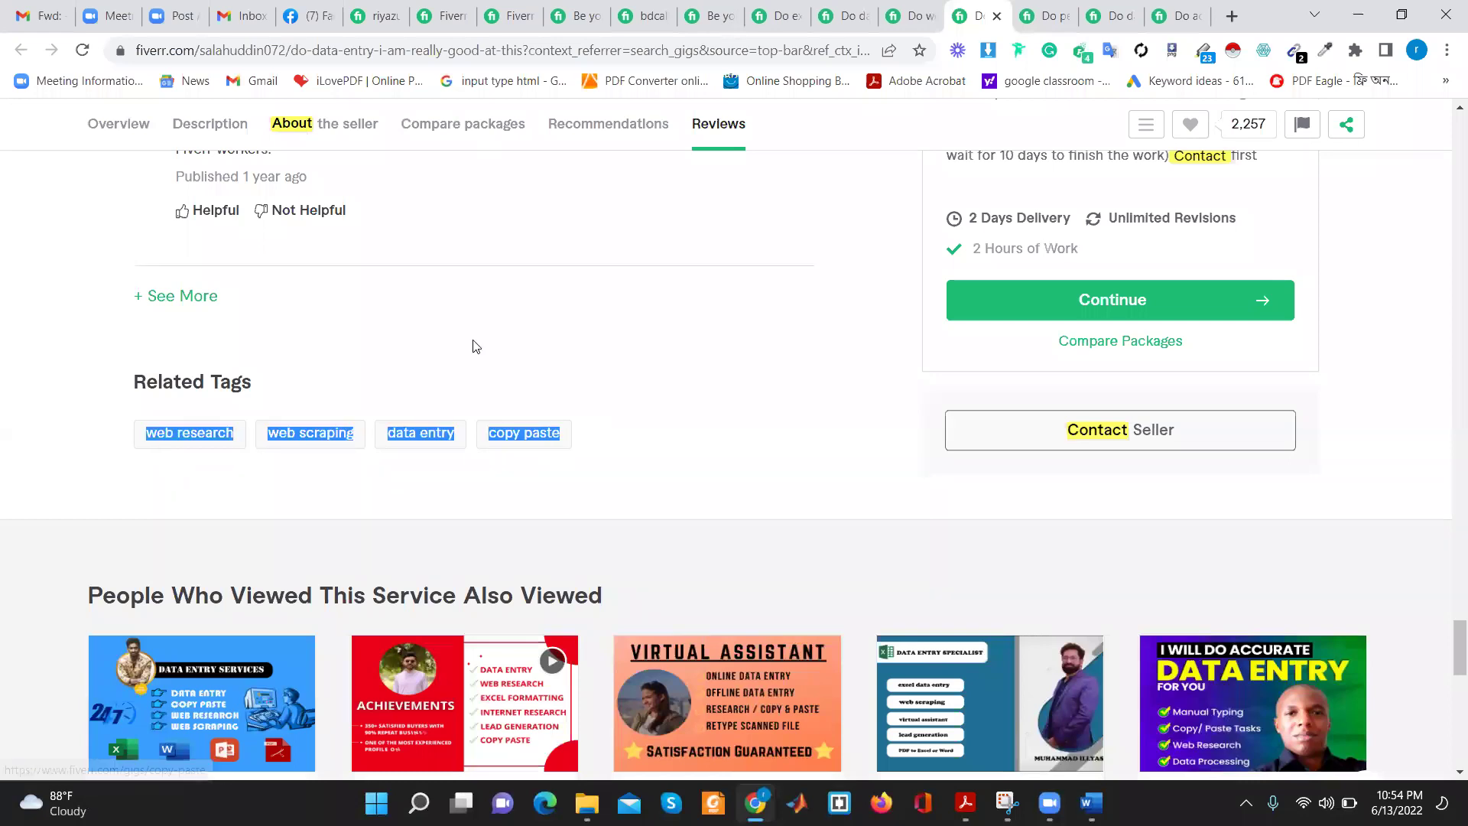
{"action": "left_click", "coordinate": [440, 363]}
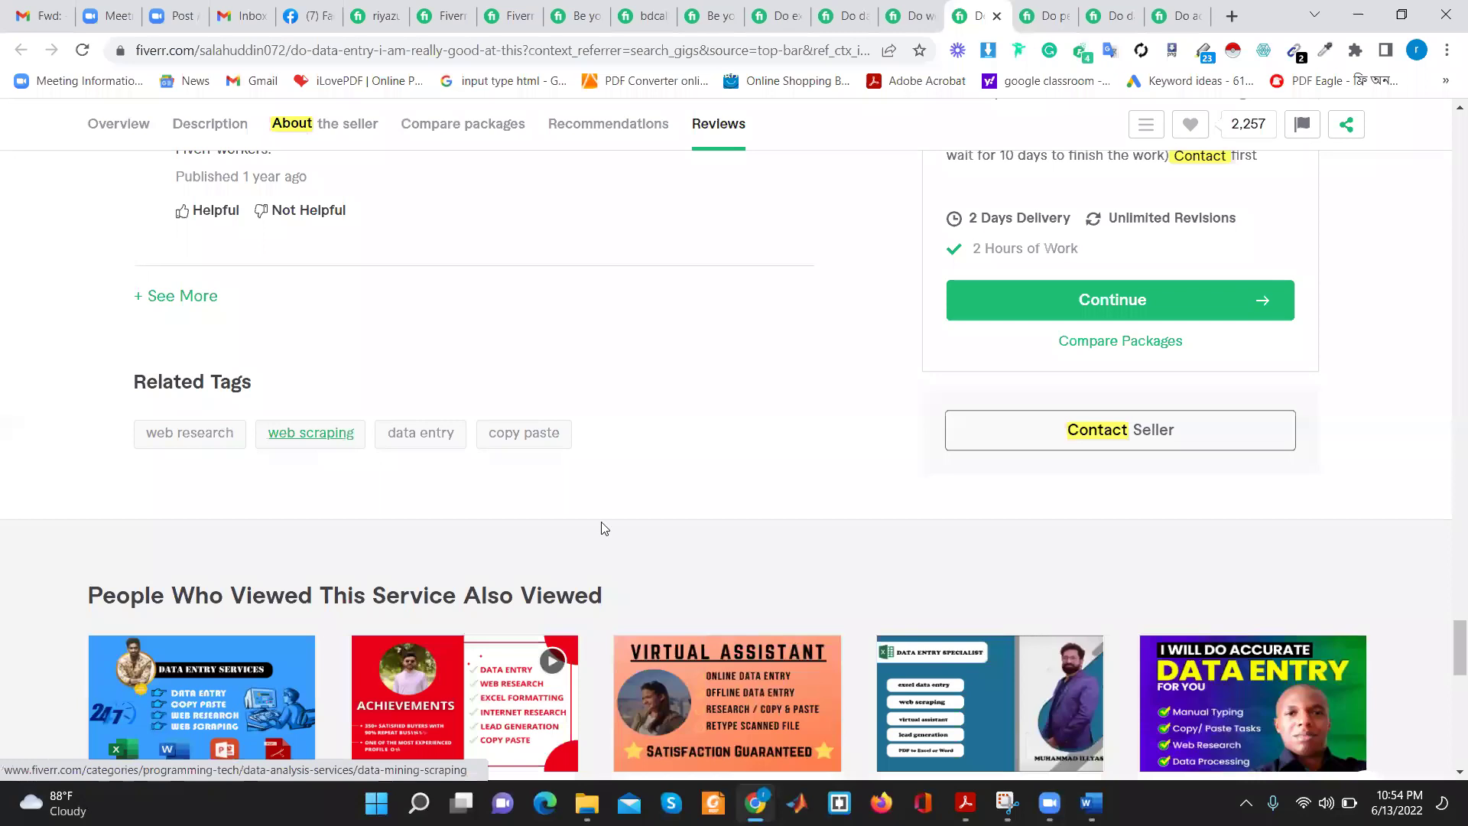
{"action": "scroll", "coordinate": [662, 453], "scroll_direction": "up", "scroll_amount": 1}
{"action": "scroll", "coordinate": [673, 428], "scroll_direction": "up", "scroll_amount": 2}
{"action": "scroll", "coordinate": [673, 415], "scroll_direction": "up", "scroll_amount": 2}
{"action": "scroll", "coordinate": [623, 419], "scroll_direction": "up", "scroll_amount": 3}
{"action": "scroll", "coordinate": [599, 400], "scroll_direction": "up", "scroll_amount": 5}
{"action": "scroll", "coordinate": [593, 392], "scroll_direction": "up", "scroll_amount": 5}
{"action": "scroll", "coordinate": [533, 354], "scroll_direction": "up", "scroll_amount": 8}
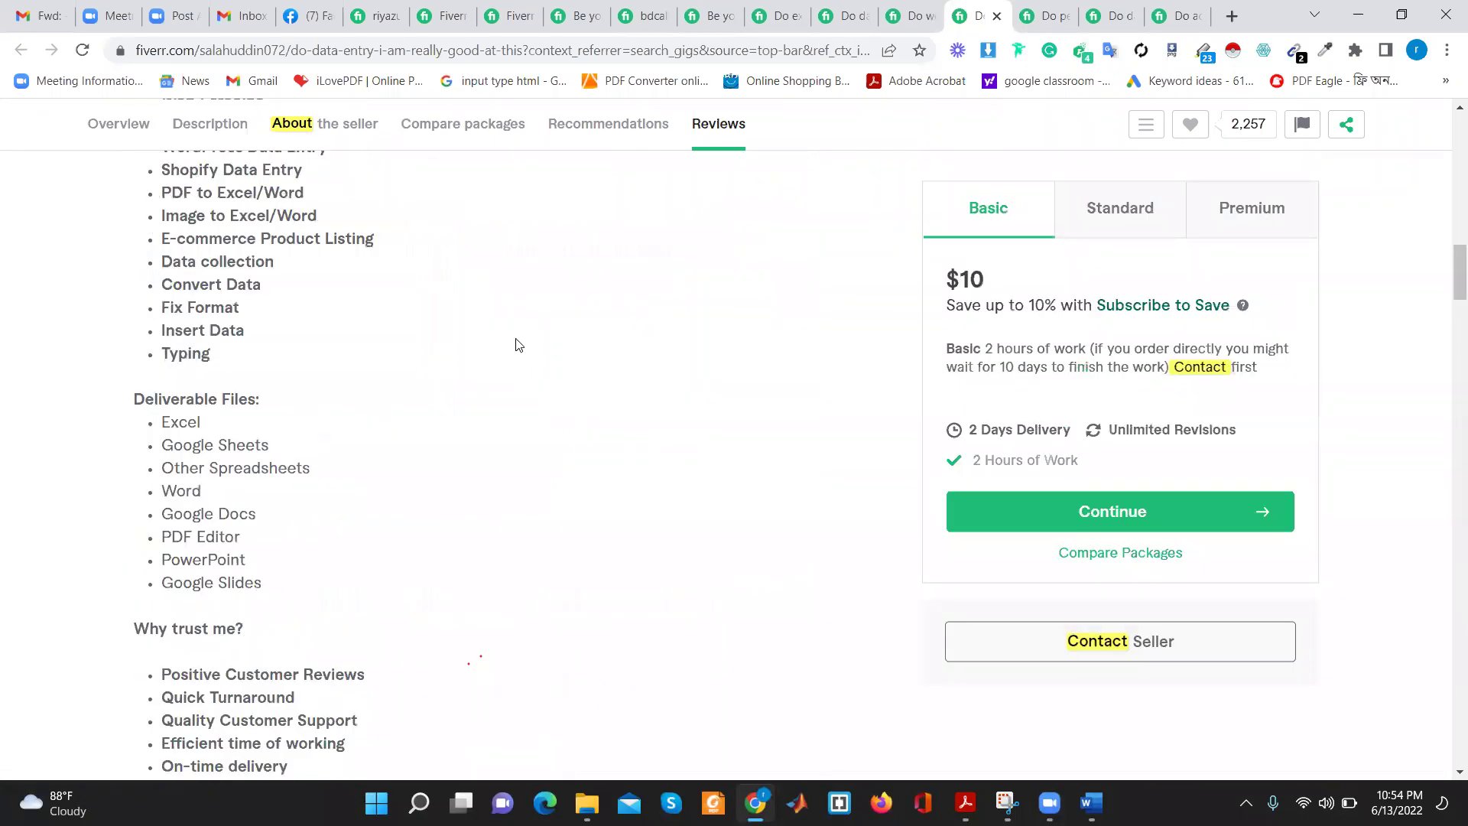
{"action": "scroll", "coordinate": [504, 344], "scroll_direction": "up", "scroll_amount": 10}
{"action": "scroll", "coordinate": [484, 338], "scroll_direction": "up", "scroll_amount": 5}
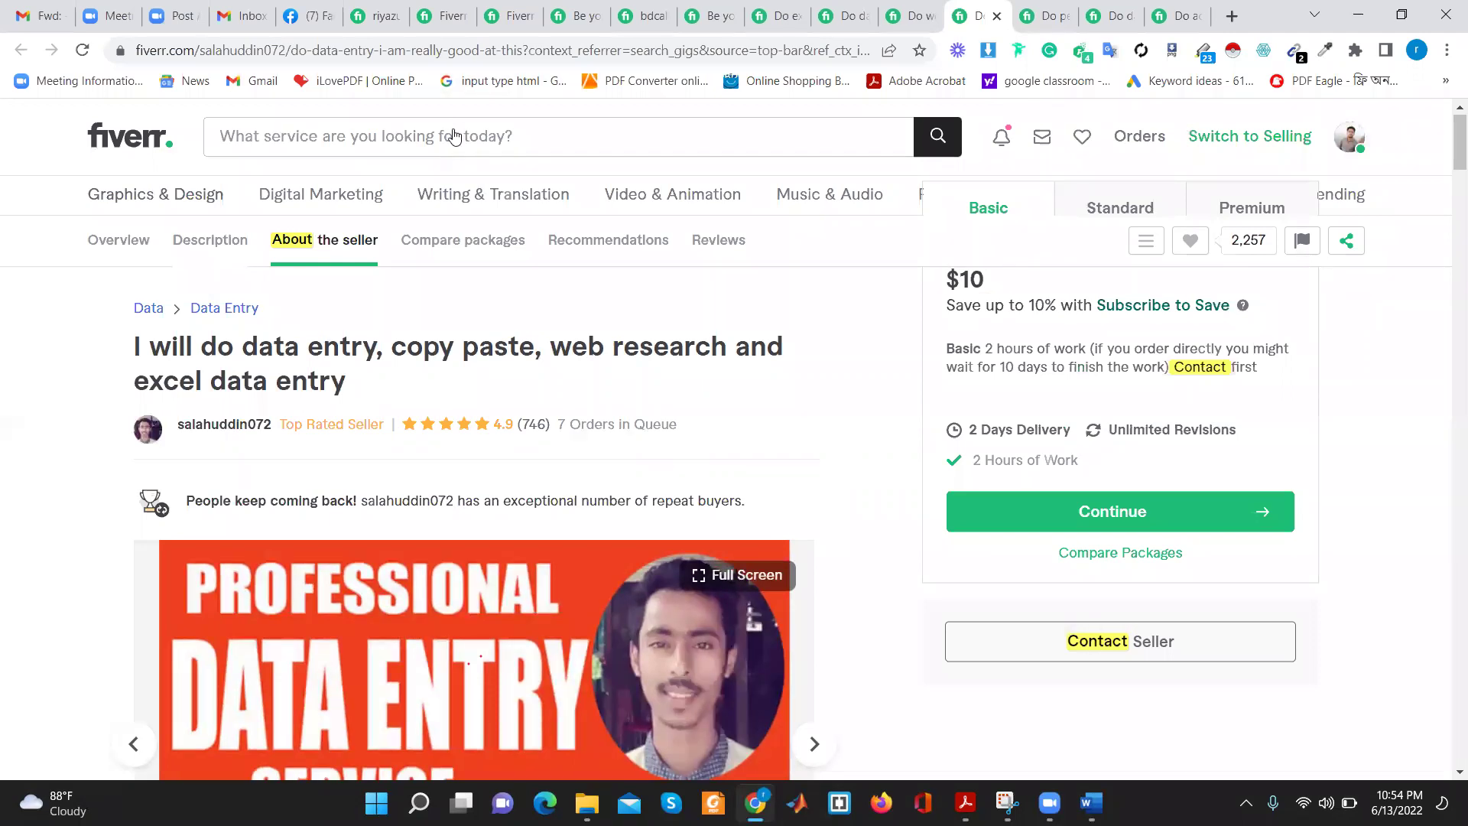
{"action": "scroll", "coordinate": [454, 136], "scroll_direction": "down", "scroll_amount": 15}
{"action": "scroll", "coordinate": [1447, 376], "scroll_direction": "up", "scroll_amount": 5}
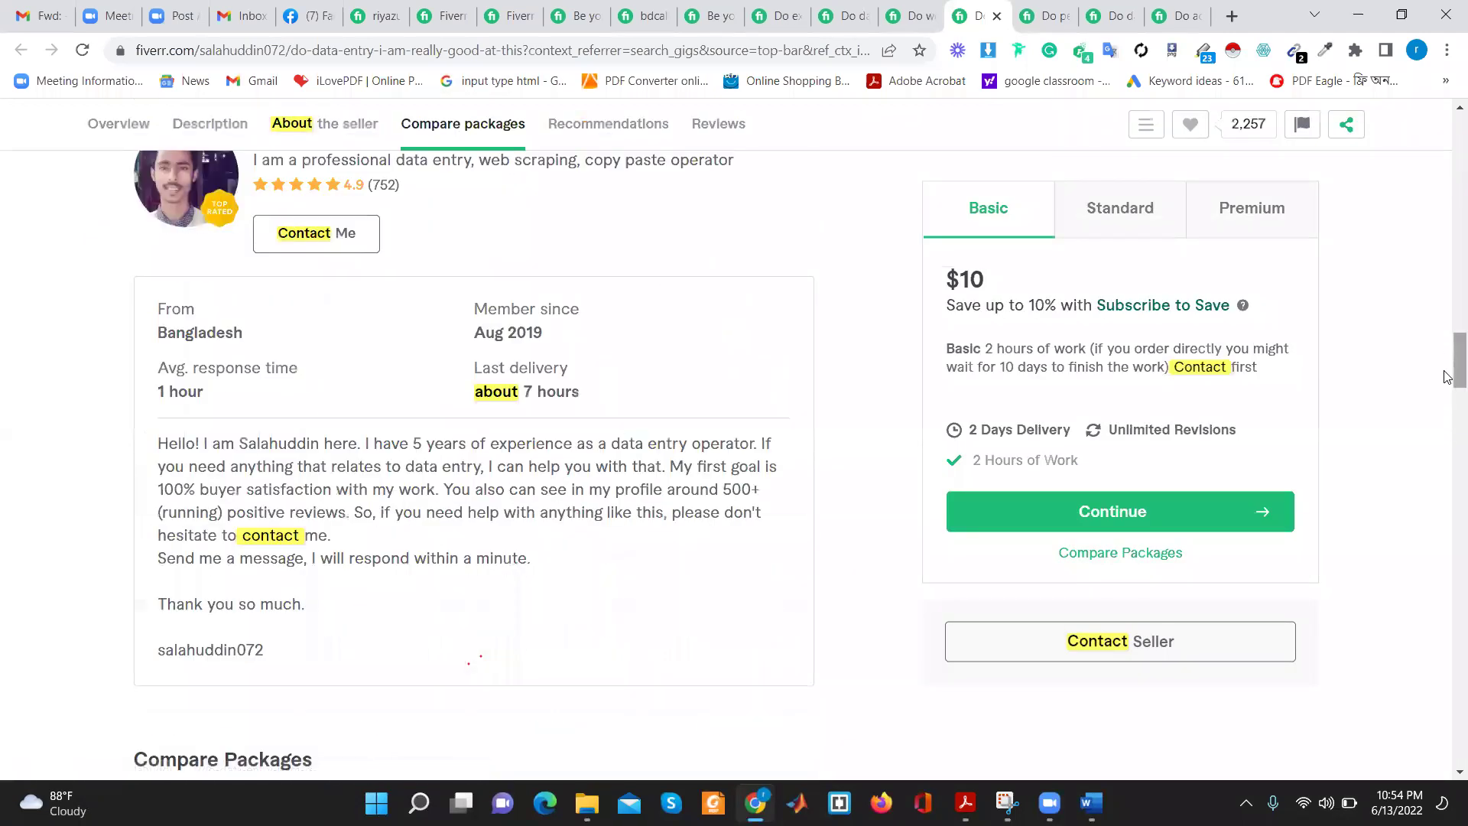
{"action": "scroll", "coordinate": [1447, 377], "scroll_direction": "up", "scroll_amount": 5}
Start typing 'copy p' into the Fiverr search box, then dismiss the suggestions
{"action": "left_click", "coordinate": [512, 134]}
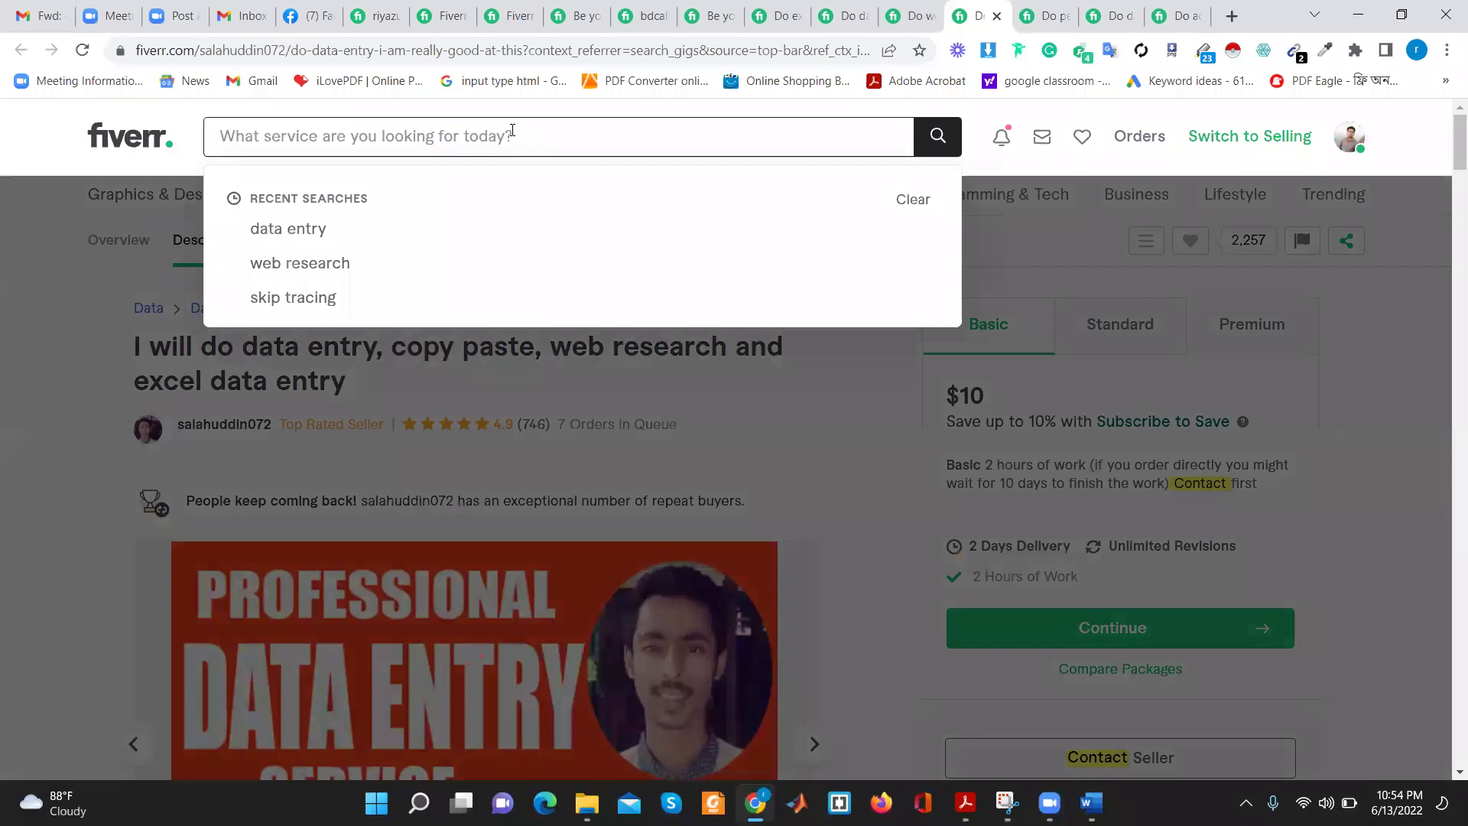
{"action": "type", "text": "co"}
{"action": "key", "text": "BackSpace"}
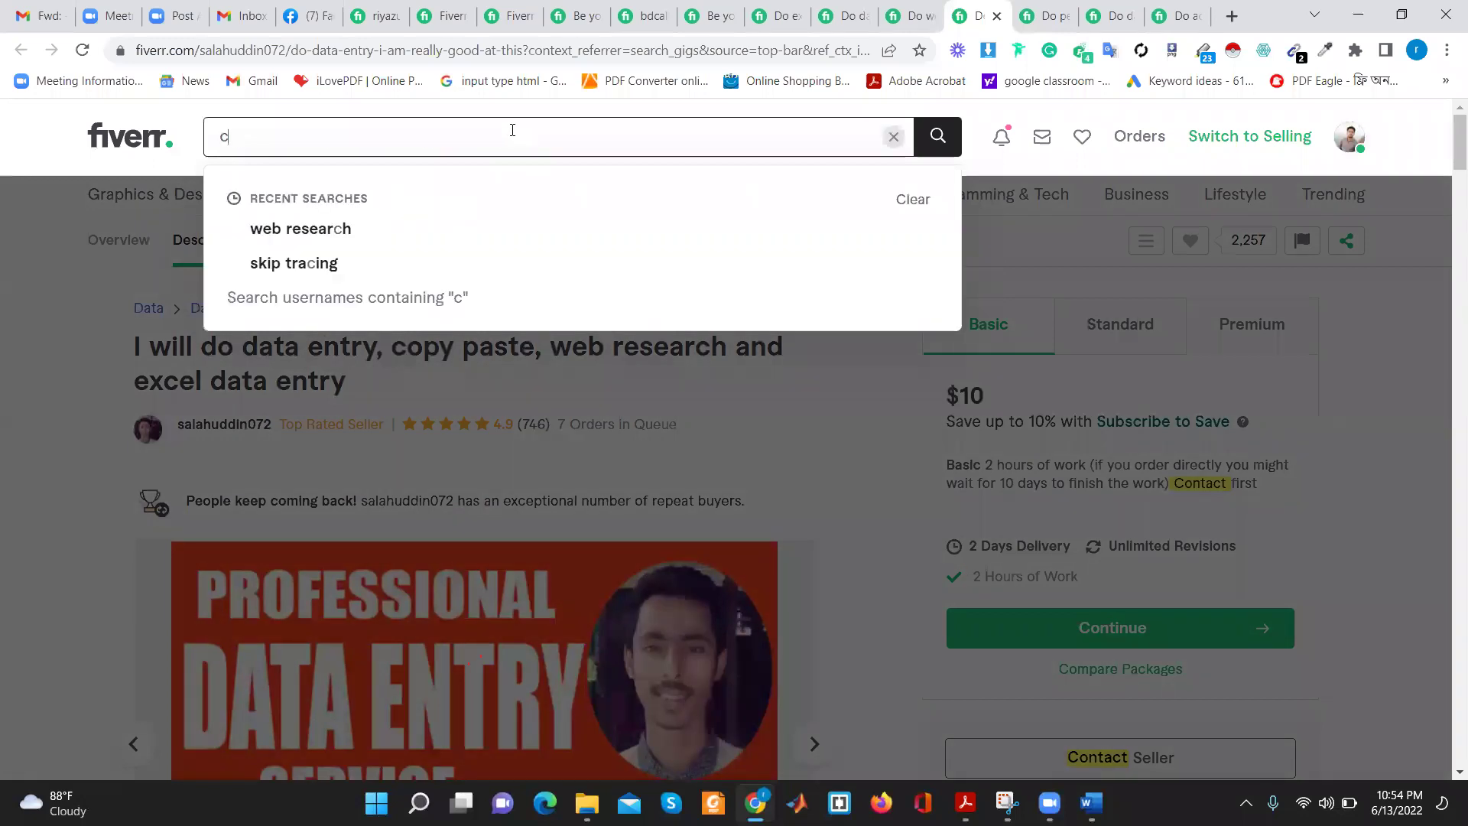
{"action": "type", "text": "op"}
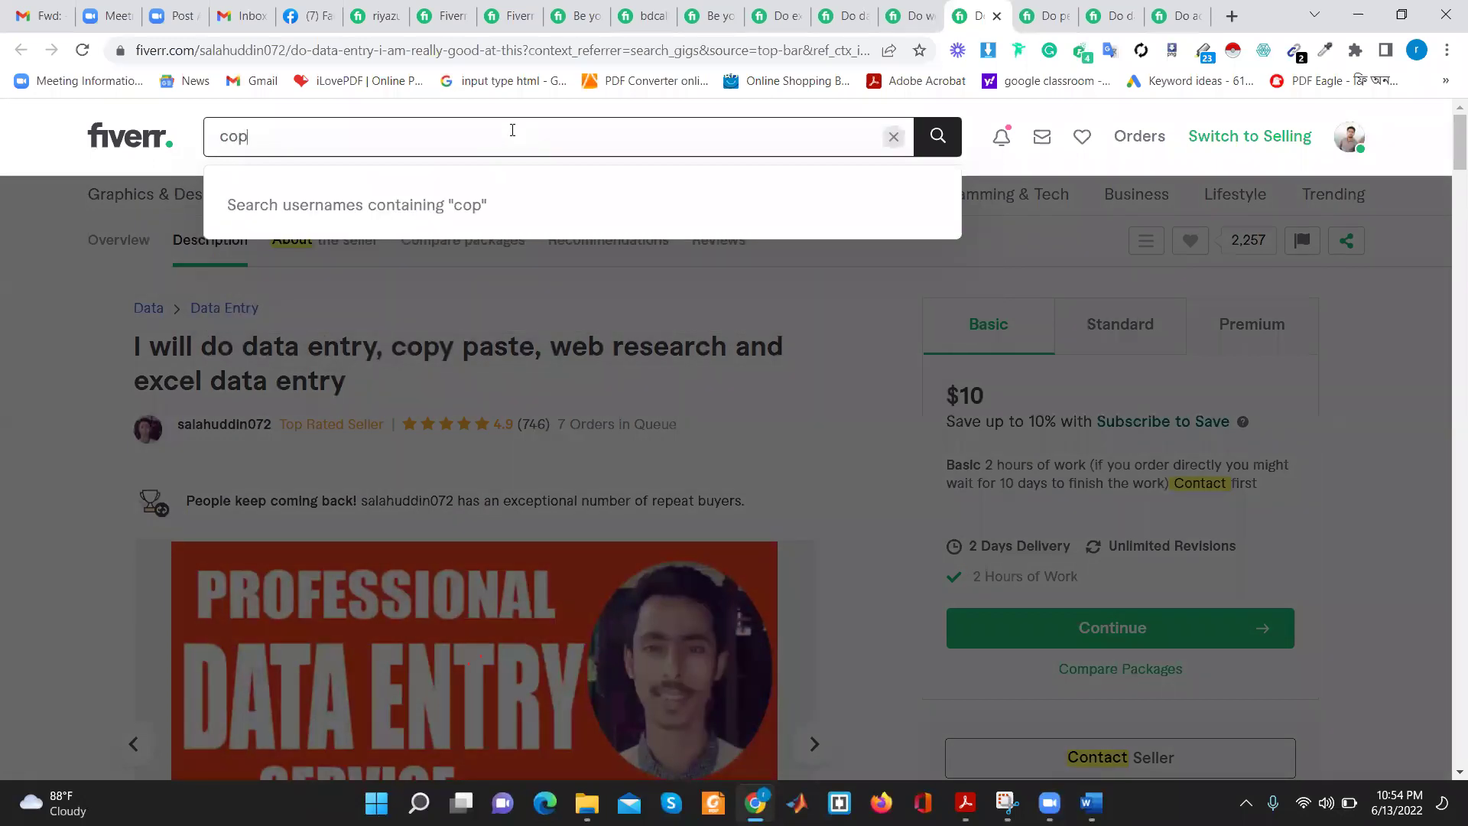
{"action": "type", "text": "y p"}
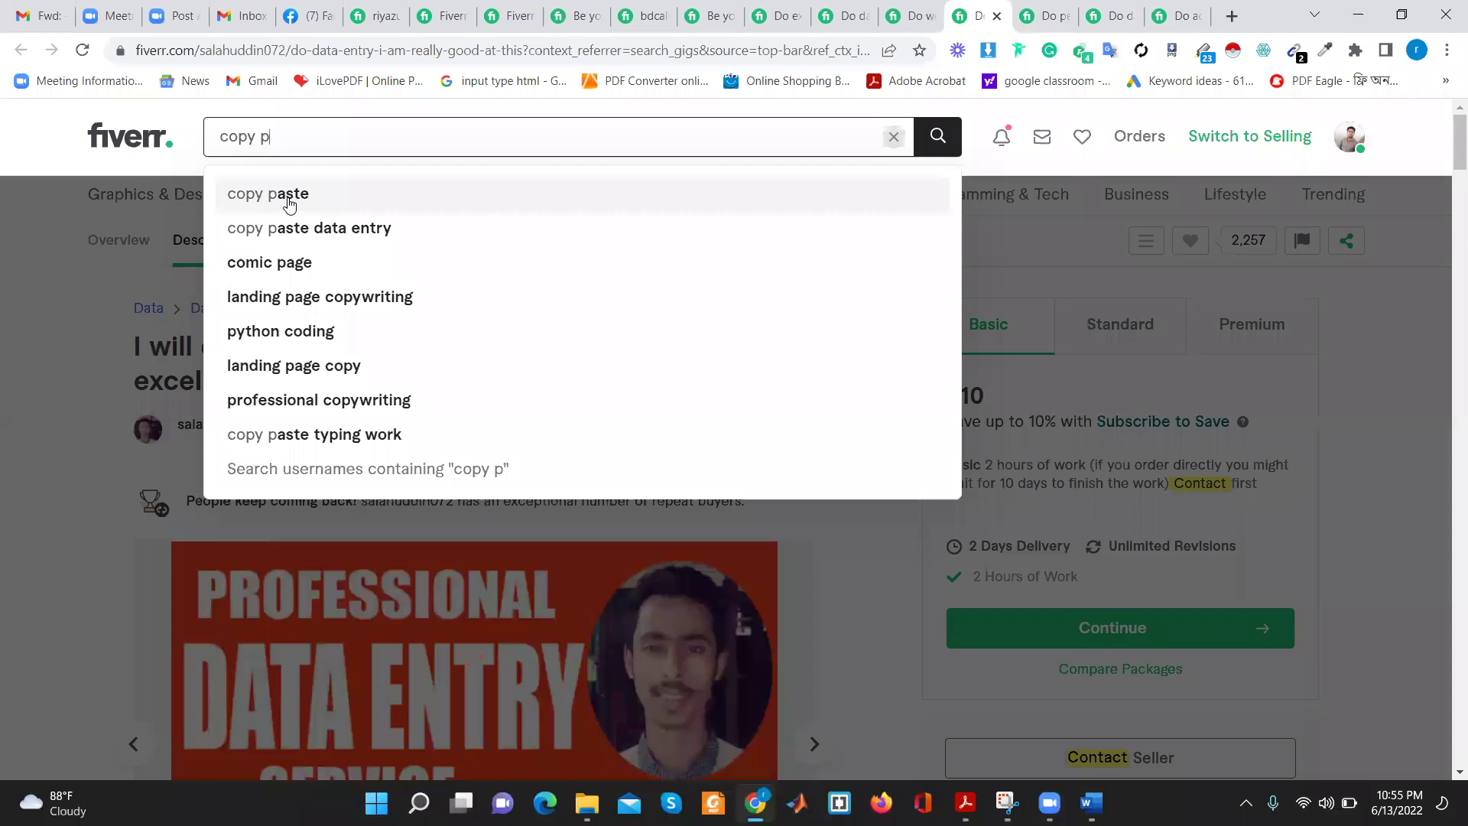
{"action": "left_click", "coordinate": [6, 317]}
Copy the 'web research' tag from Related Tags and bring up the Word document
{"action": "scroll", "coordinate": [557, 527], "scroll_direction": "down", "scroll_amount": 5}
{"action": "scroll", "coordinate": [557, 526], "scroll_direction": "down", "scroll_amount": 10}
{"action": "scroll", "coordinate": [229, 459], "scroll_direction": "down", "scroll_amount": 10}
{"action": "scroll", "coordinate": [245, 468], "scroll_direction": "down", "scroll_amount": 1}
{"action": "scroll", "coordinate": [252, 466], "scroll_direction": "down", "scroll_amount": 5}
{"action": "scroll", "coordinate": [252, 466], "scroll_direction": "down", "scroll_amount": 3}
{"action": "scroll", "coordinate": [257, 469], "scroll_direction": "down", "scroll_amount": 5}
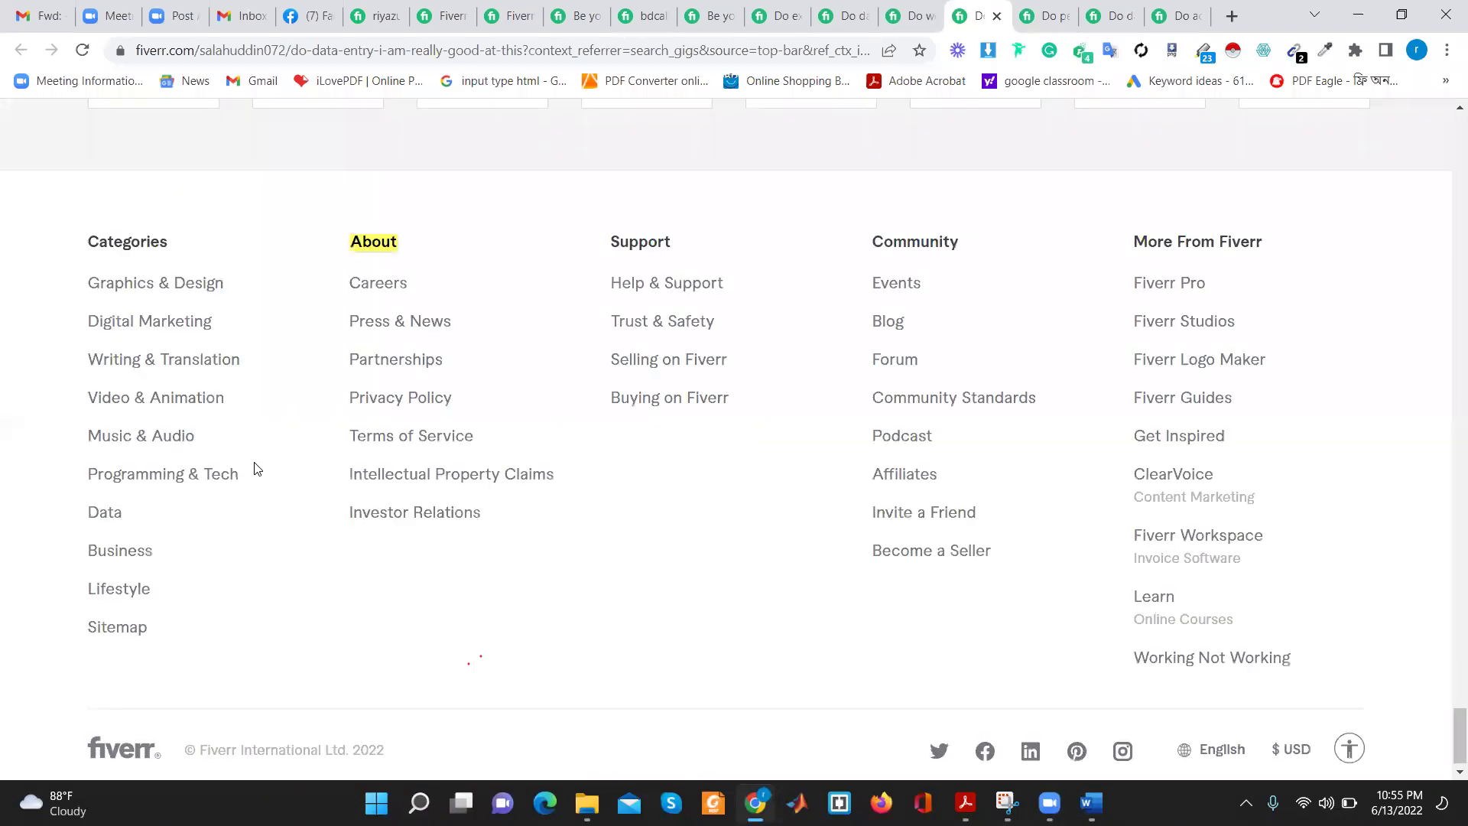
{"action": "scroll", "coordinate": [301, 383], "scroll_direction": "up", "scroll_amount": 12}
{"action": "scroll", "coordinate": [98, 191], "scroll_direction": "down", "scroll_amount": 1}
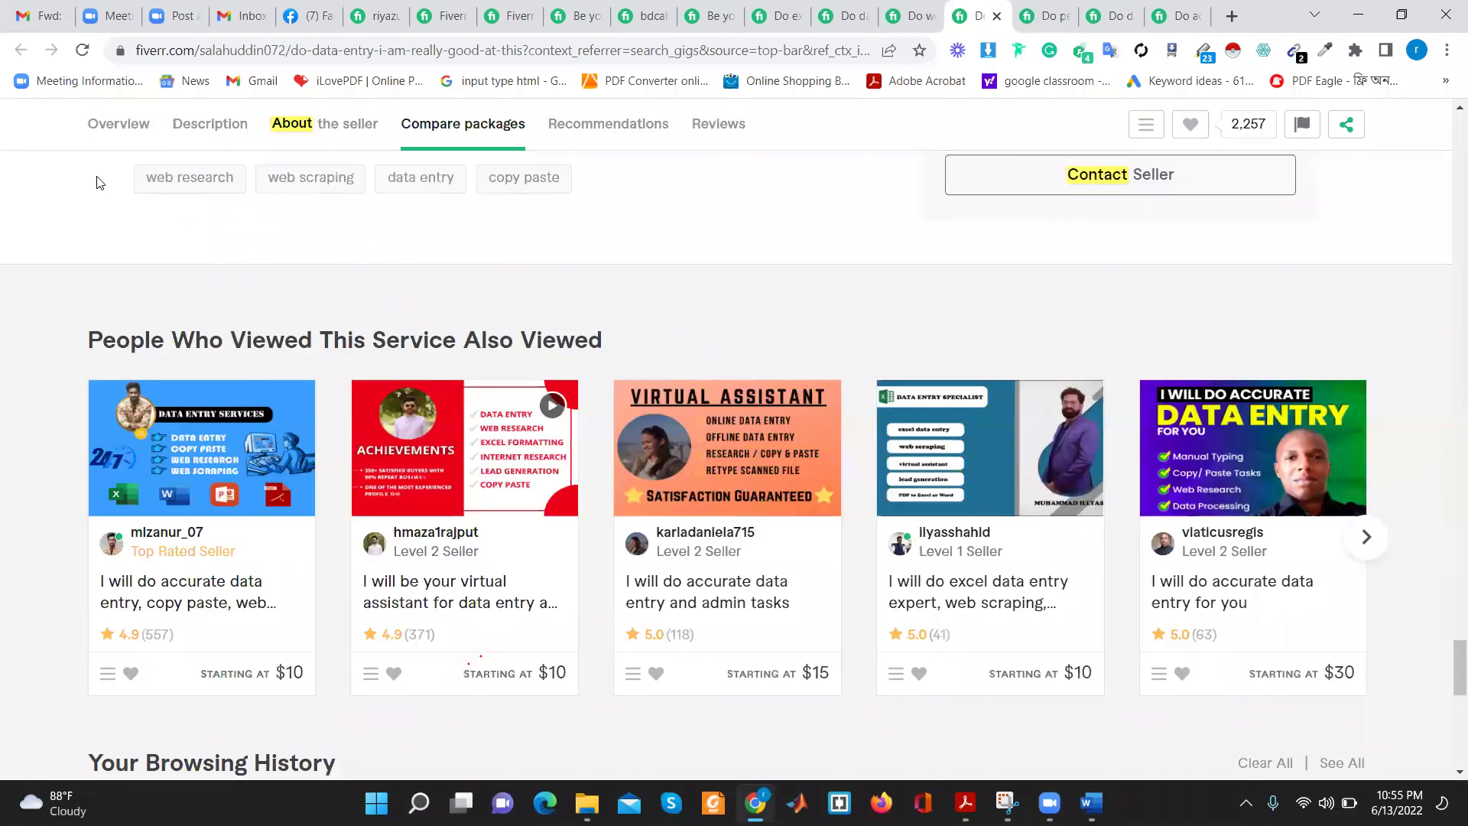
{"action": "left_click_drag", "start_coordinate": [98, 182], "coordinate": [233, 180]}
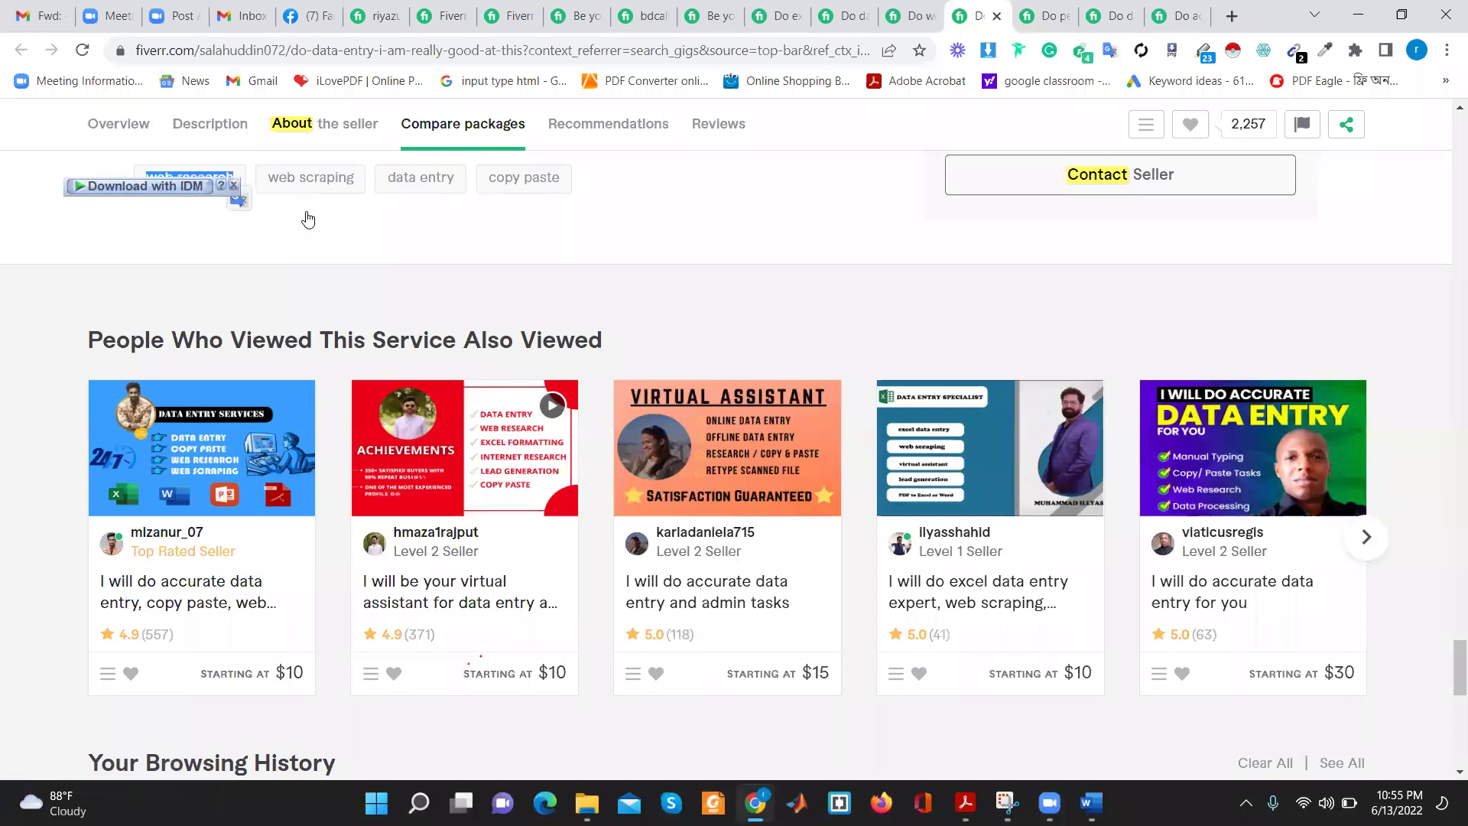
{"action": "left_click", "coordinate": [581, 226]}
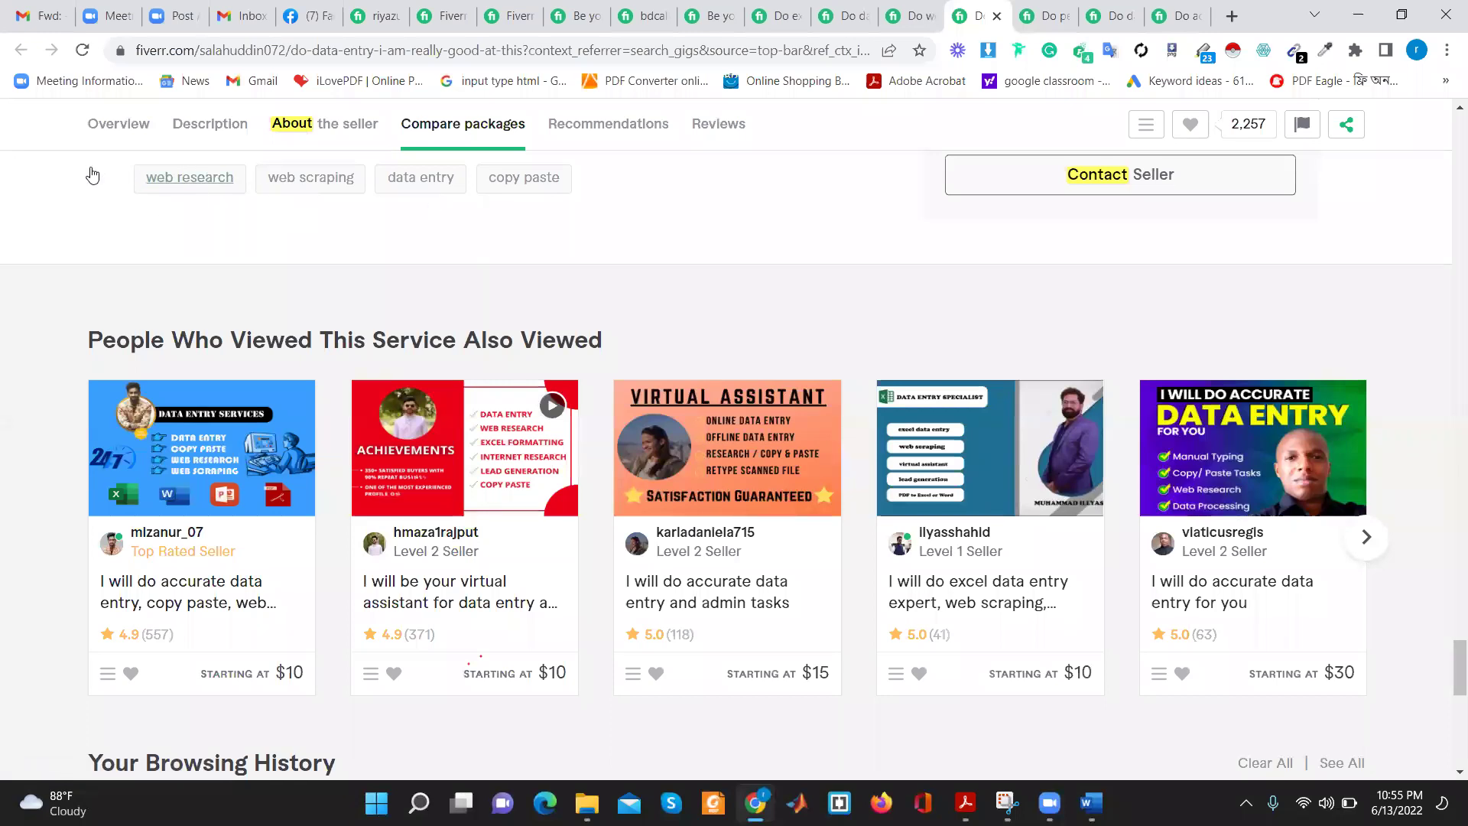
{"action": "triple_click", "coordinate": [192, 178]}
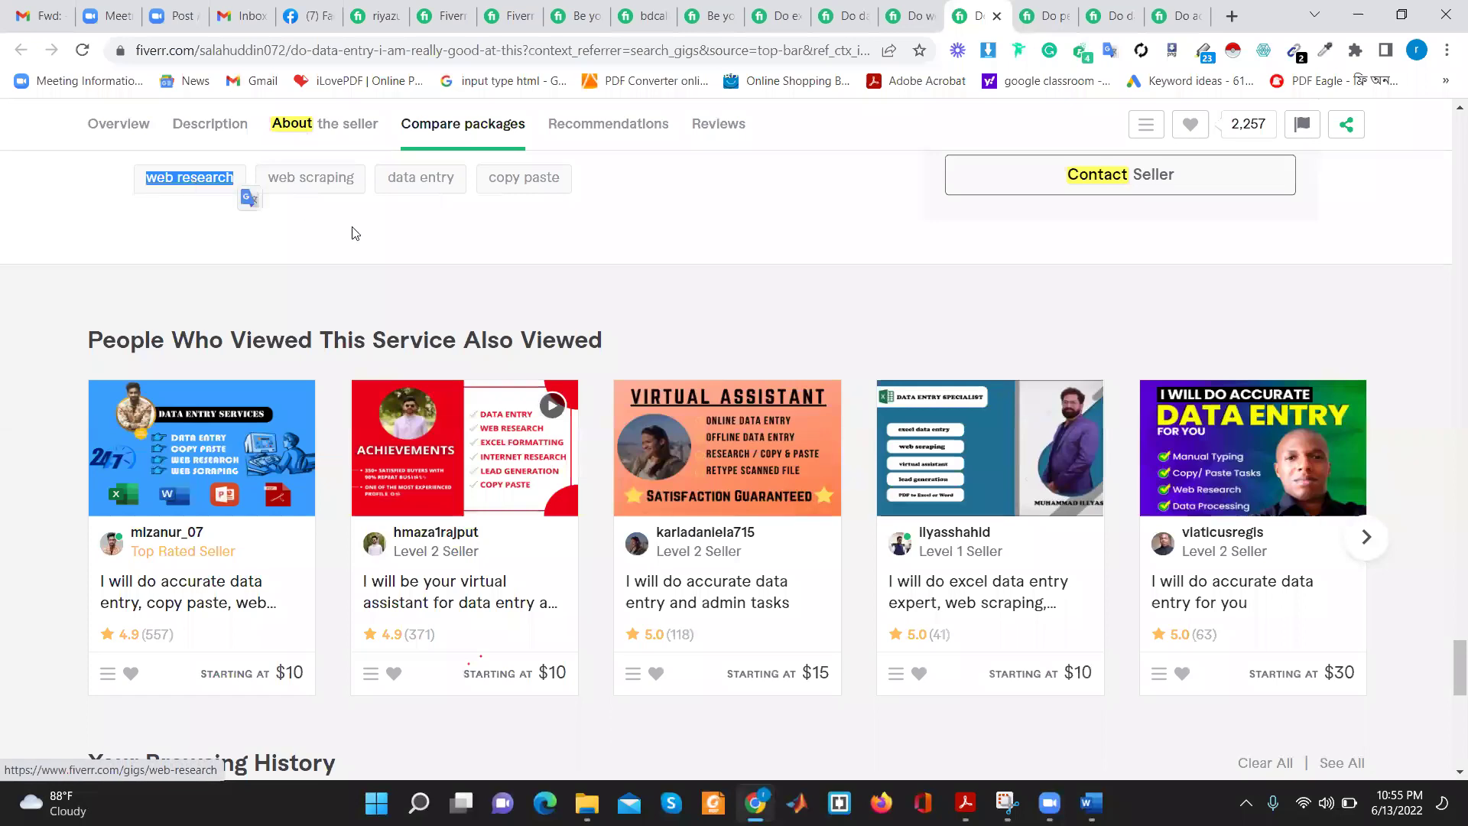
{"action": "right_click", "coordinate": [193, 178]}
{"action": "left_click", "coordinate": [229, 321]}
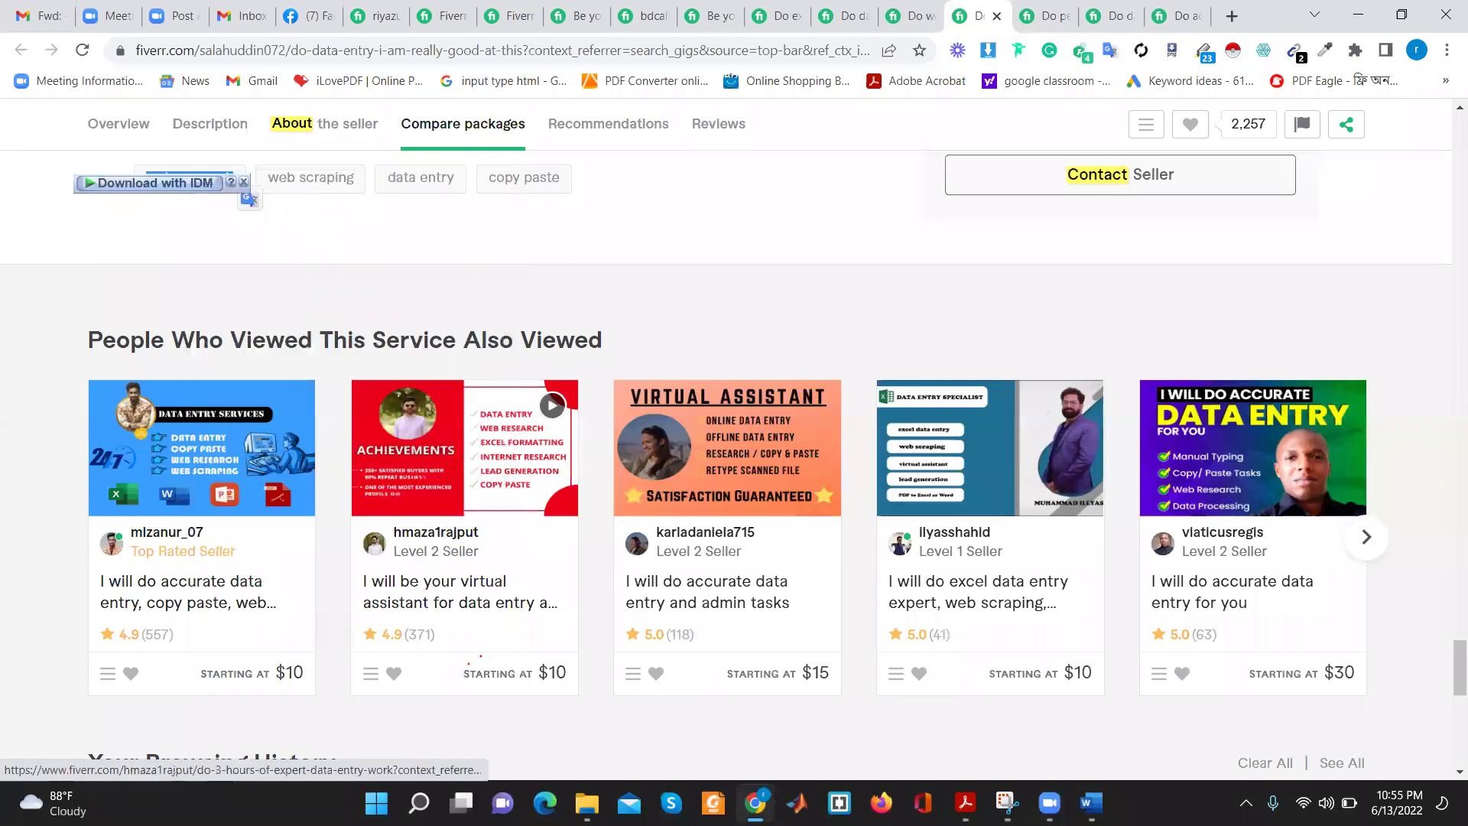
{"action": "left_click", "coordinate": [1091, 802]}
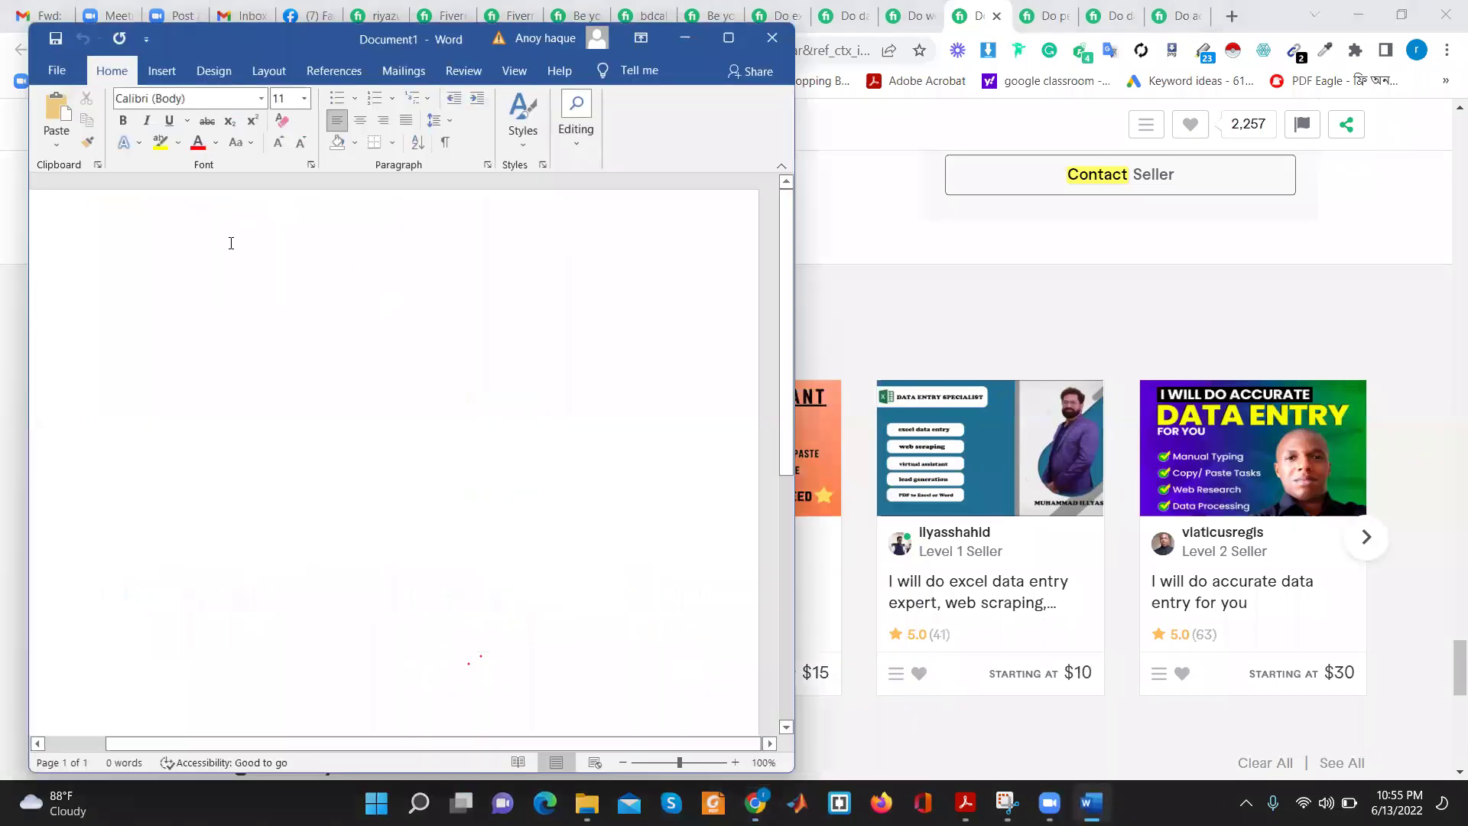
Write the bullet line 'Tag : web research, data entry, Copy Paste' in the Word document
{"action": "type", "text": "Tag :"}
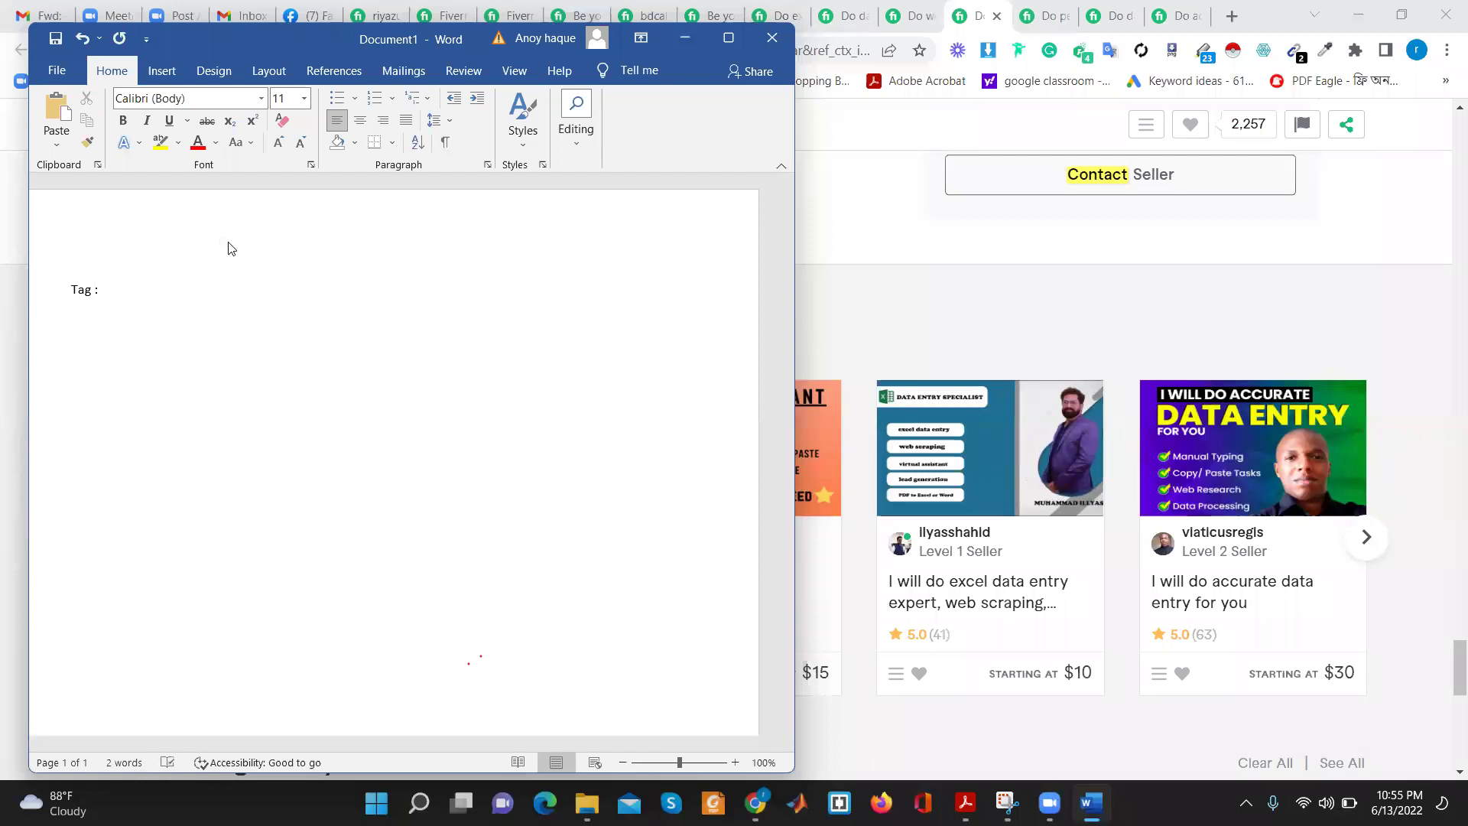
{"action": "key", "text": "ctrl+v"}
{"action": "left_click", "coordinate": [257, 290]}
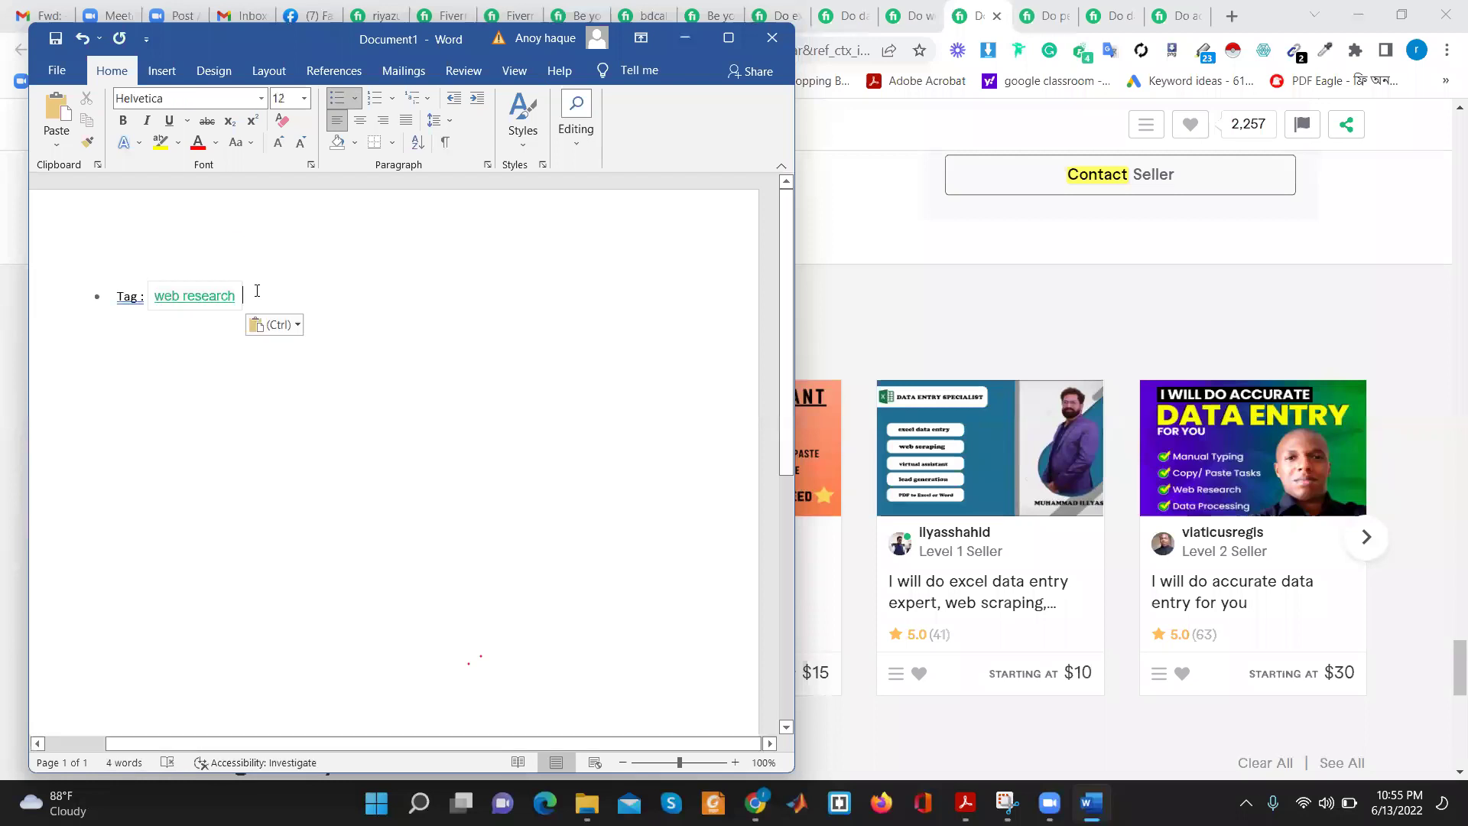
{"action": "type", "text": ", data entry"}
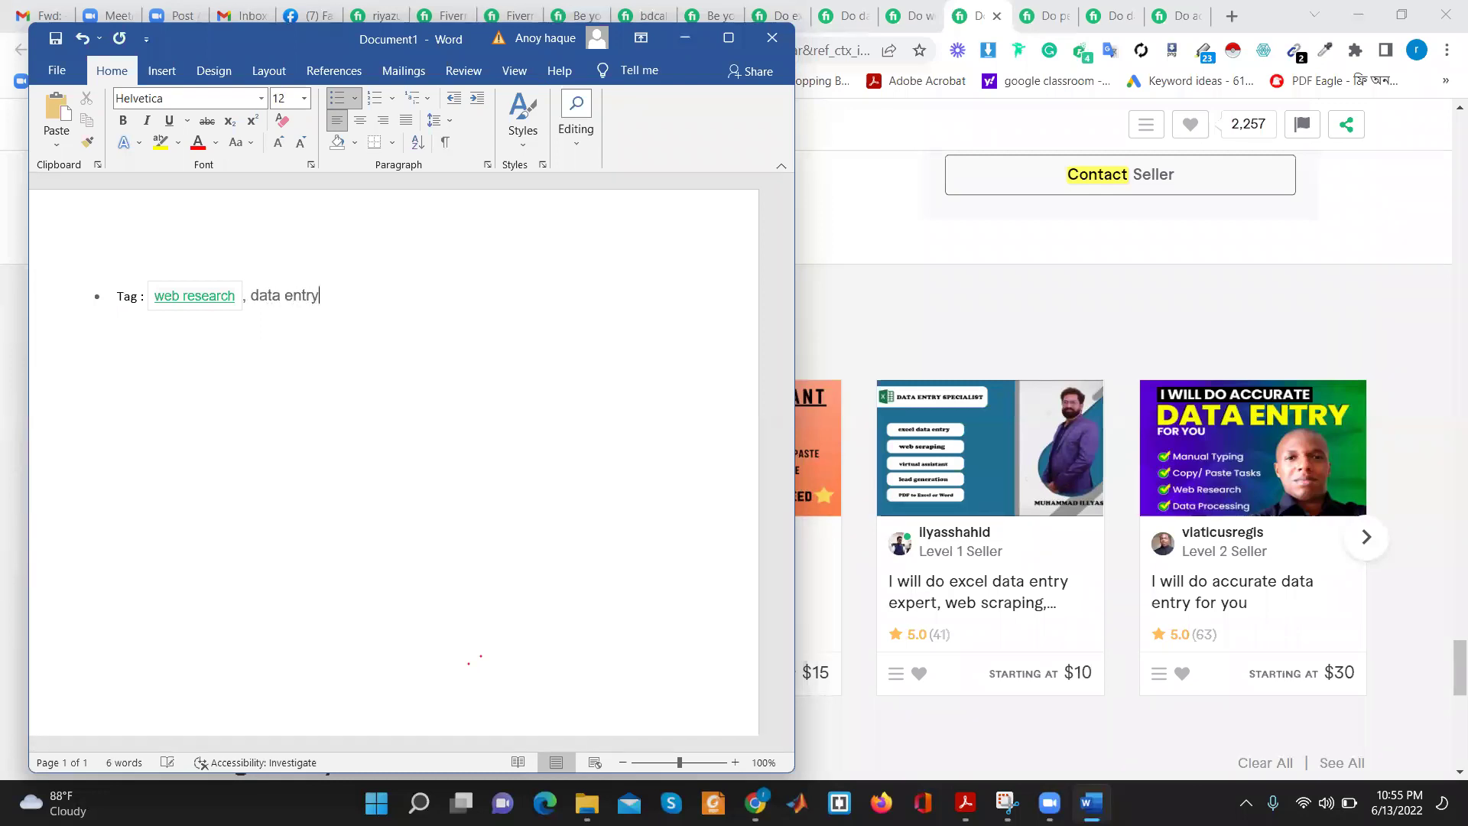
{"action": "type", "text": ", Copy "}
{"action": "type", "text": "Paste"}
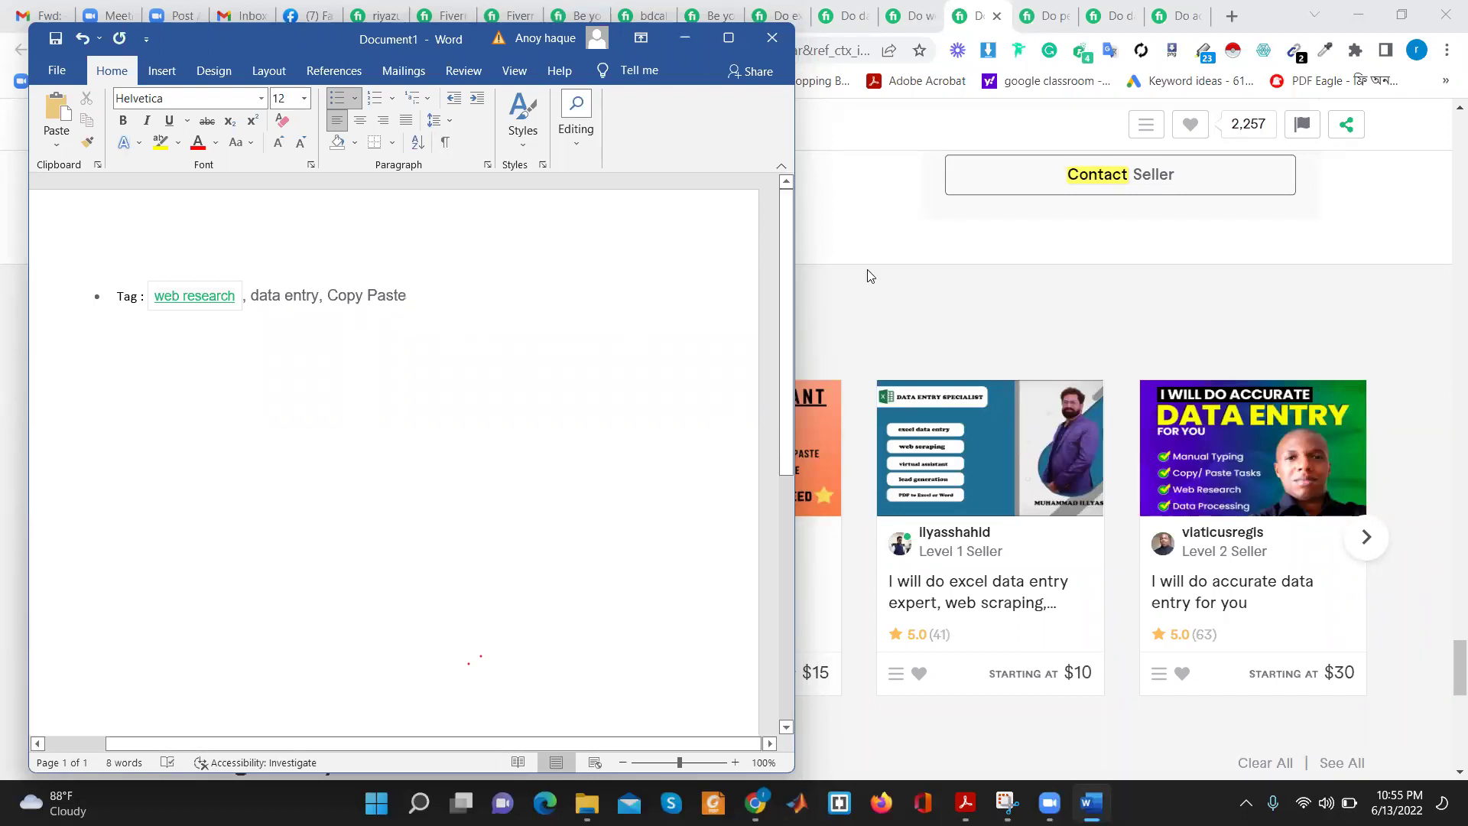
{"action": "left_click", "coordinate": [960, 265]}
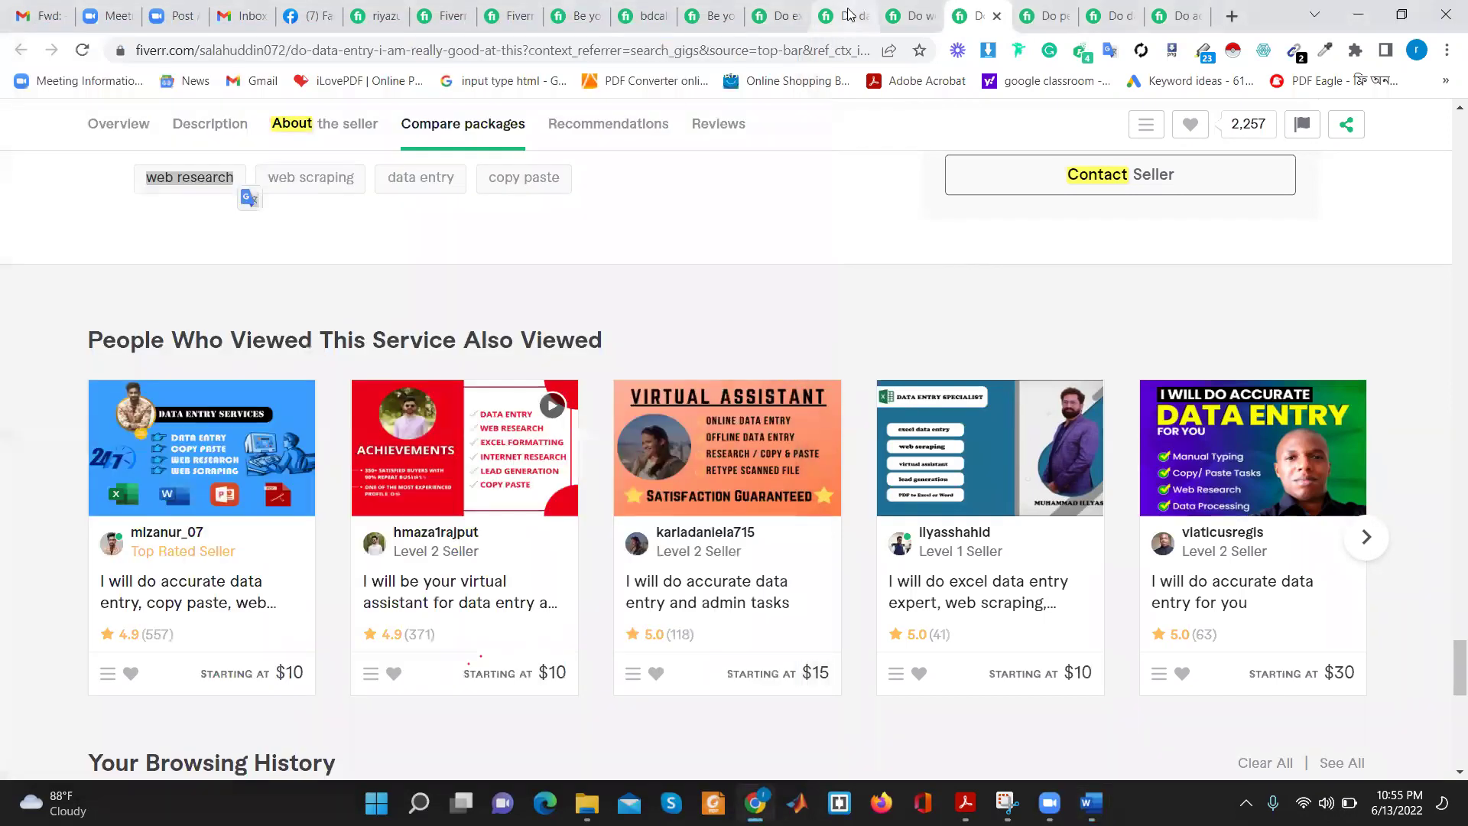
Compare Related Tags across the open gig and seller profile tabs, ending on the data entry search results
{"action": "left_click", "coordinate": [845, 21]}
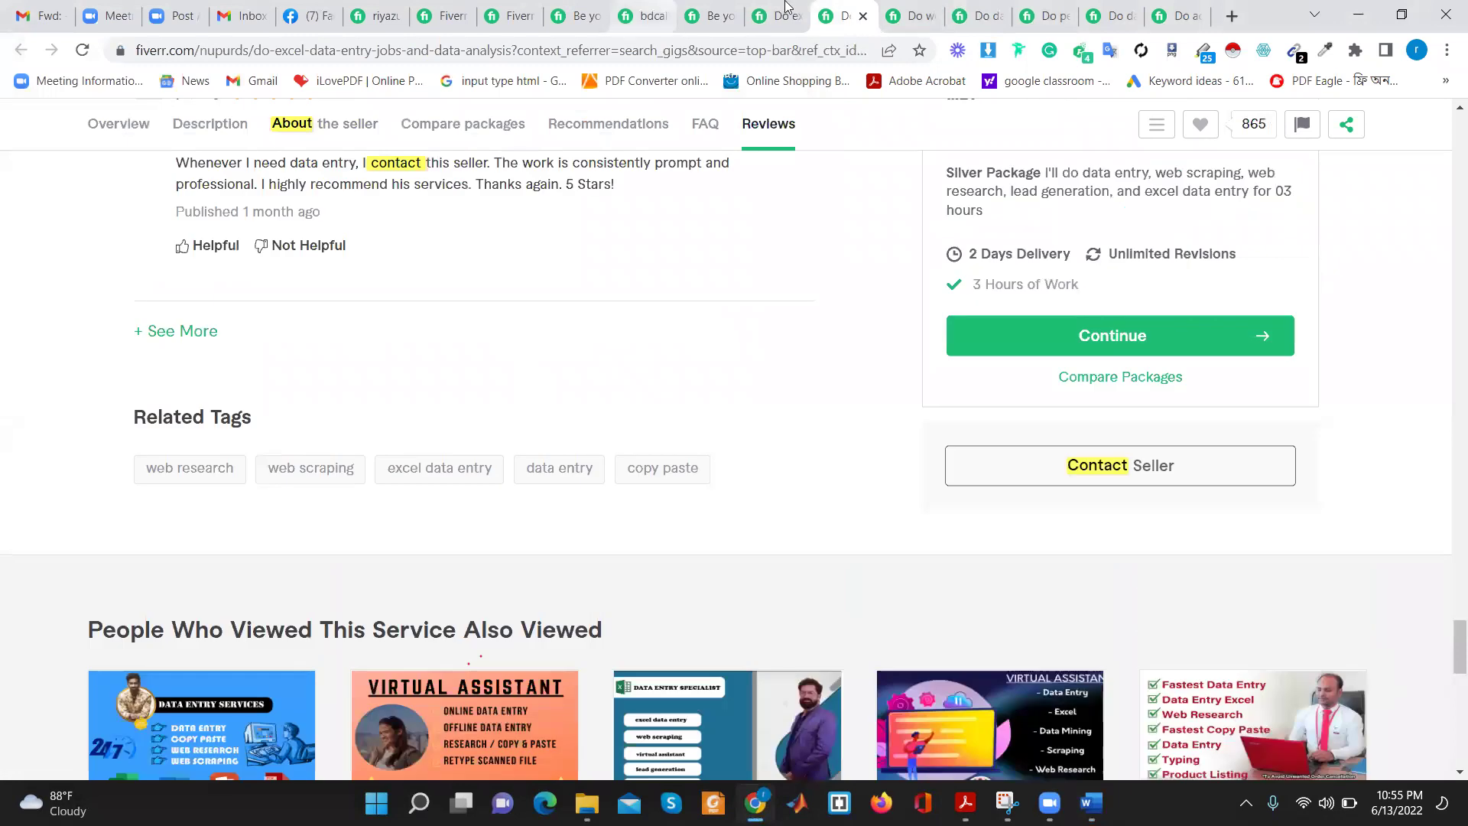
{"action": "left_click", "coordinate": [778, 20]}
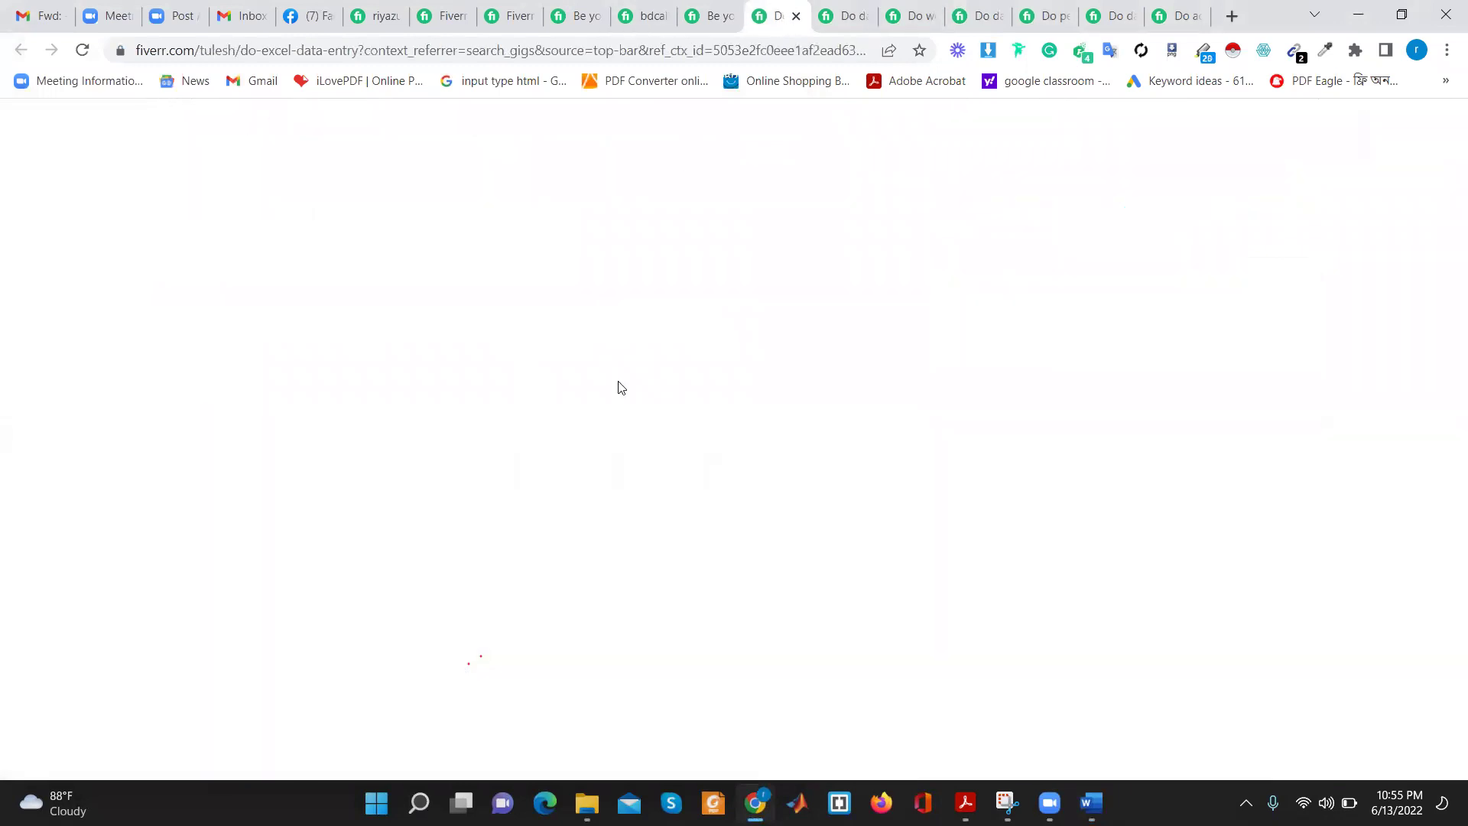
{"action": "left_click", "coordinate": [659, 9]}
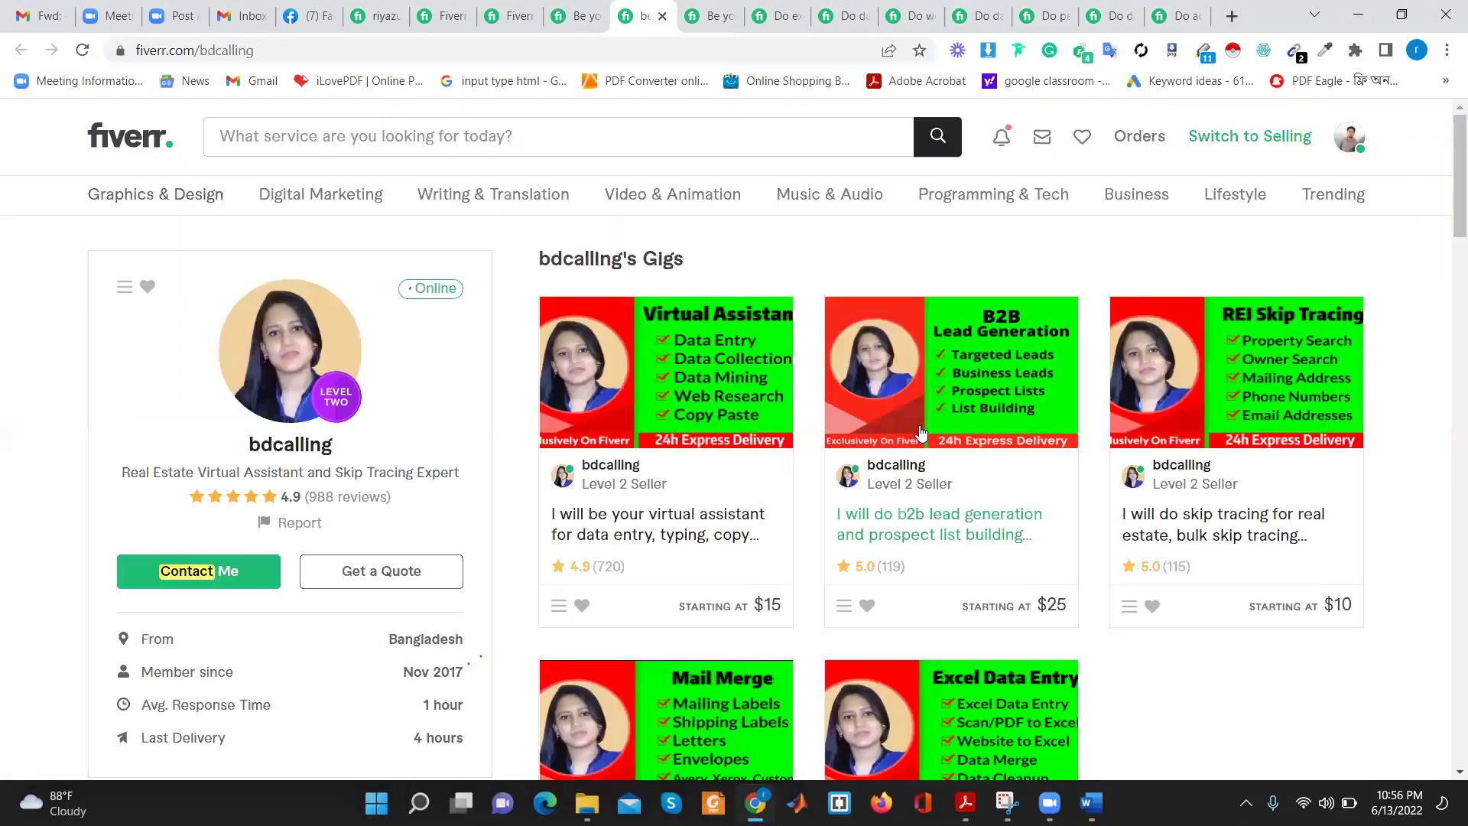
{"action": "left_click", "coordinate": [566, 11]}
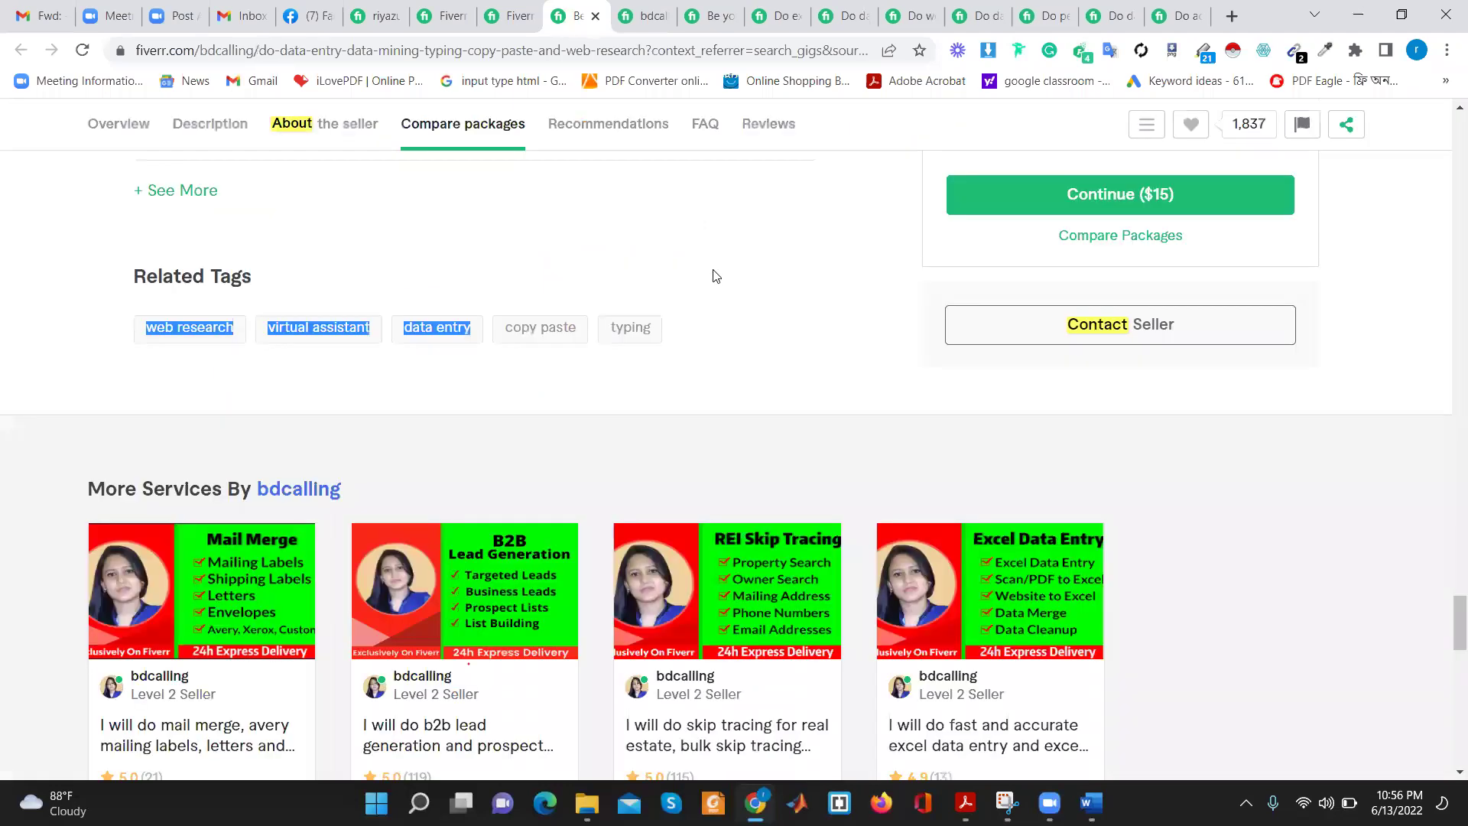
{"action": "scroll", "coordinate": [734, 331], "scroll_direction": "down", "scroll_amount": 5}
{"action": "scroll", "coordinate": [609, 350], "scroll_direction": "up", "scroll_amount": 5}
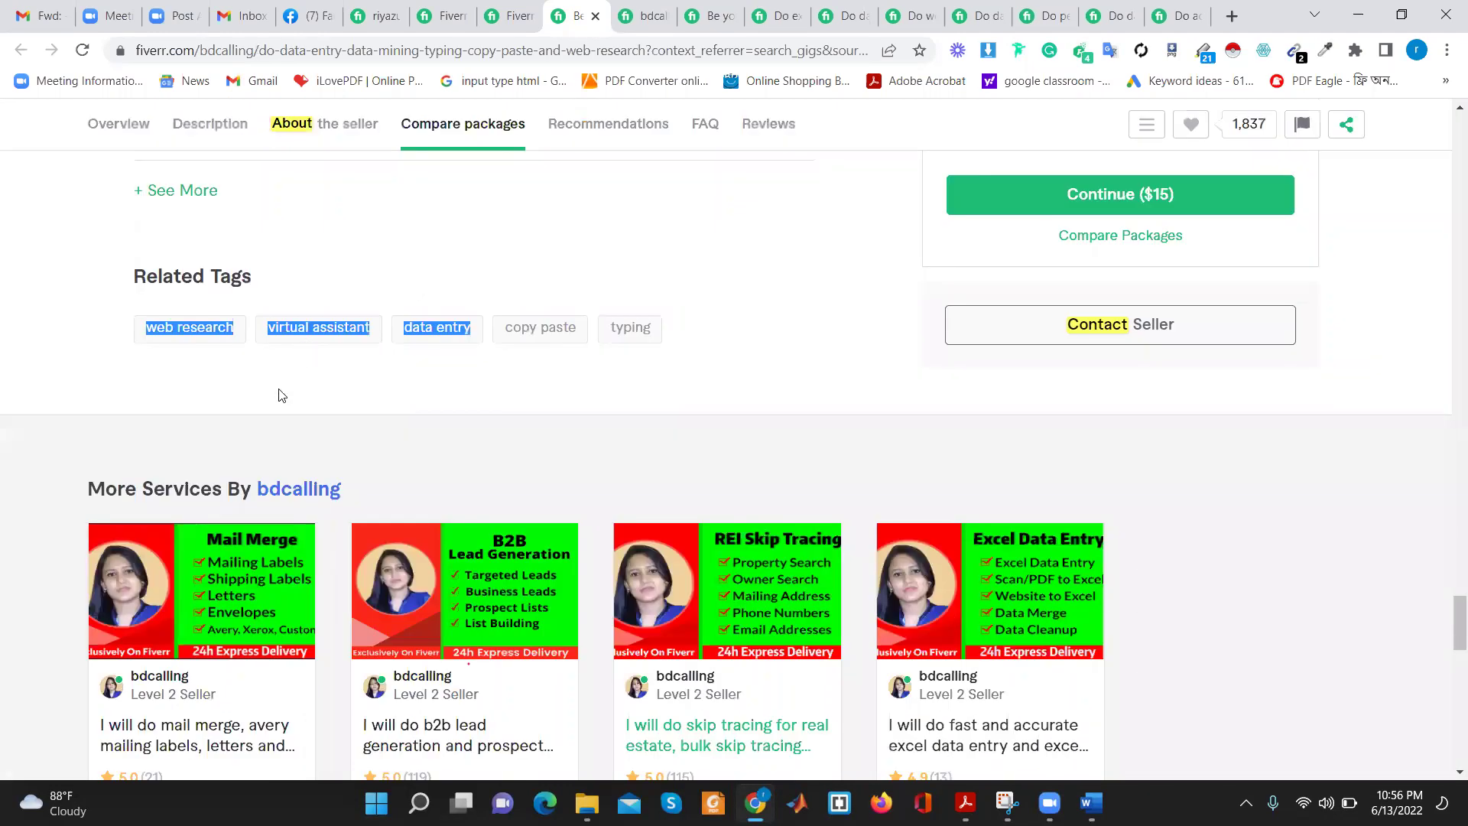
{"action": "left_click", "coordinate": [222, 380]}
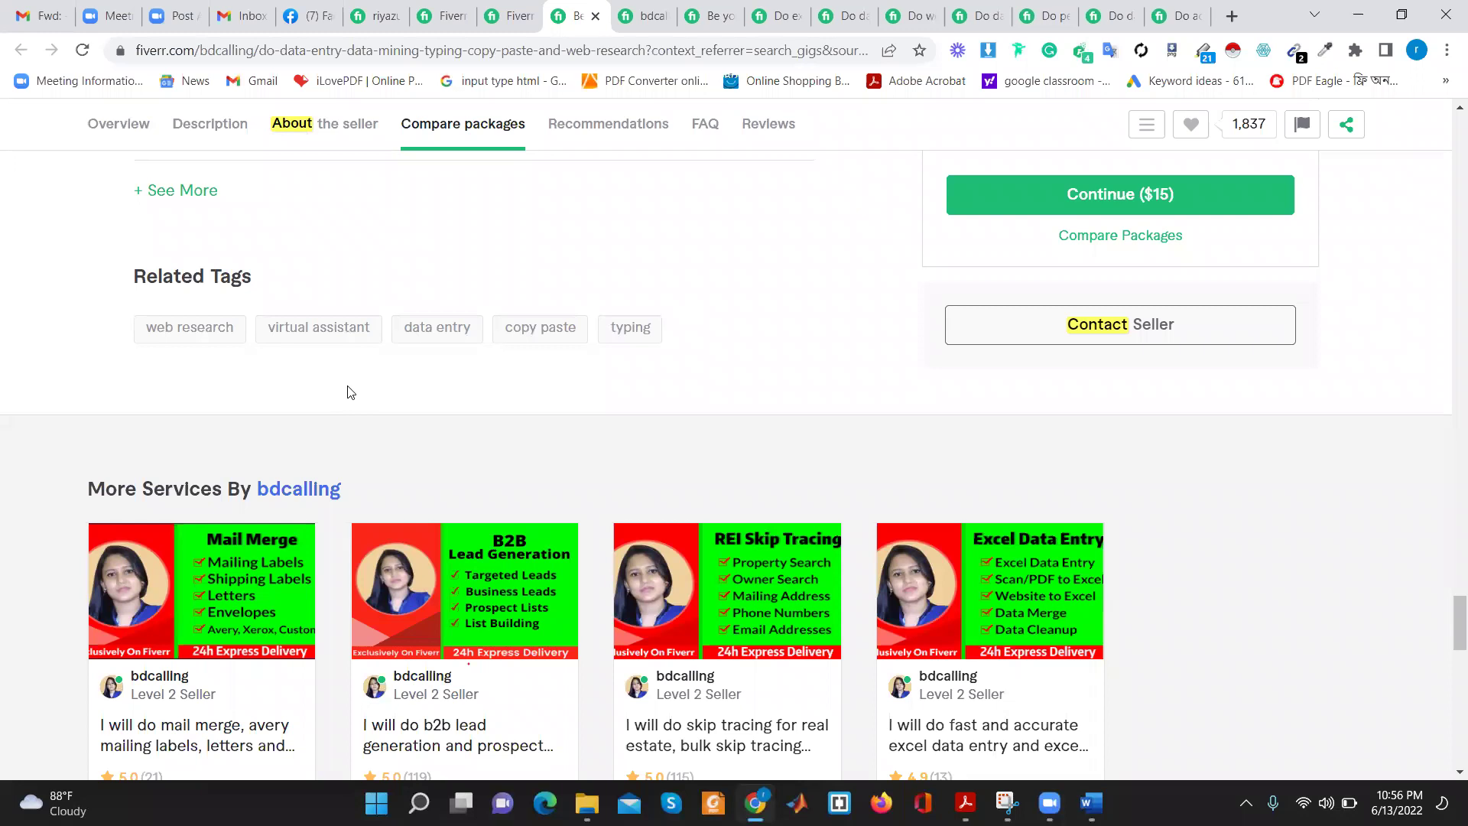
{"action": "scroll", "coordinate": [350, 391], "scroll_direction": "up", "scroll_amount": 2}
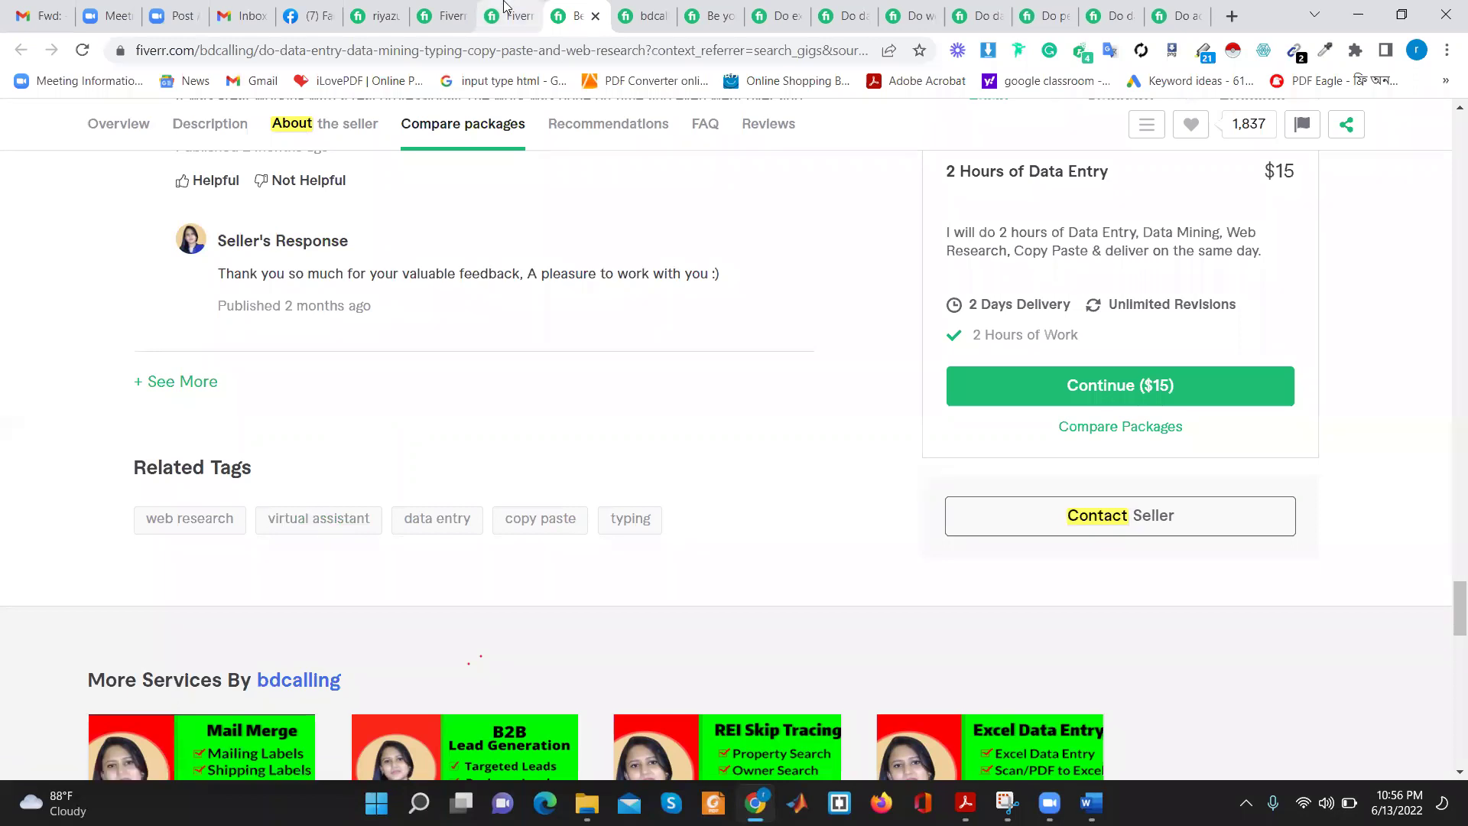
{"action": "left_click", "coordinate": [505, 7]}
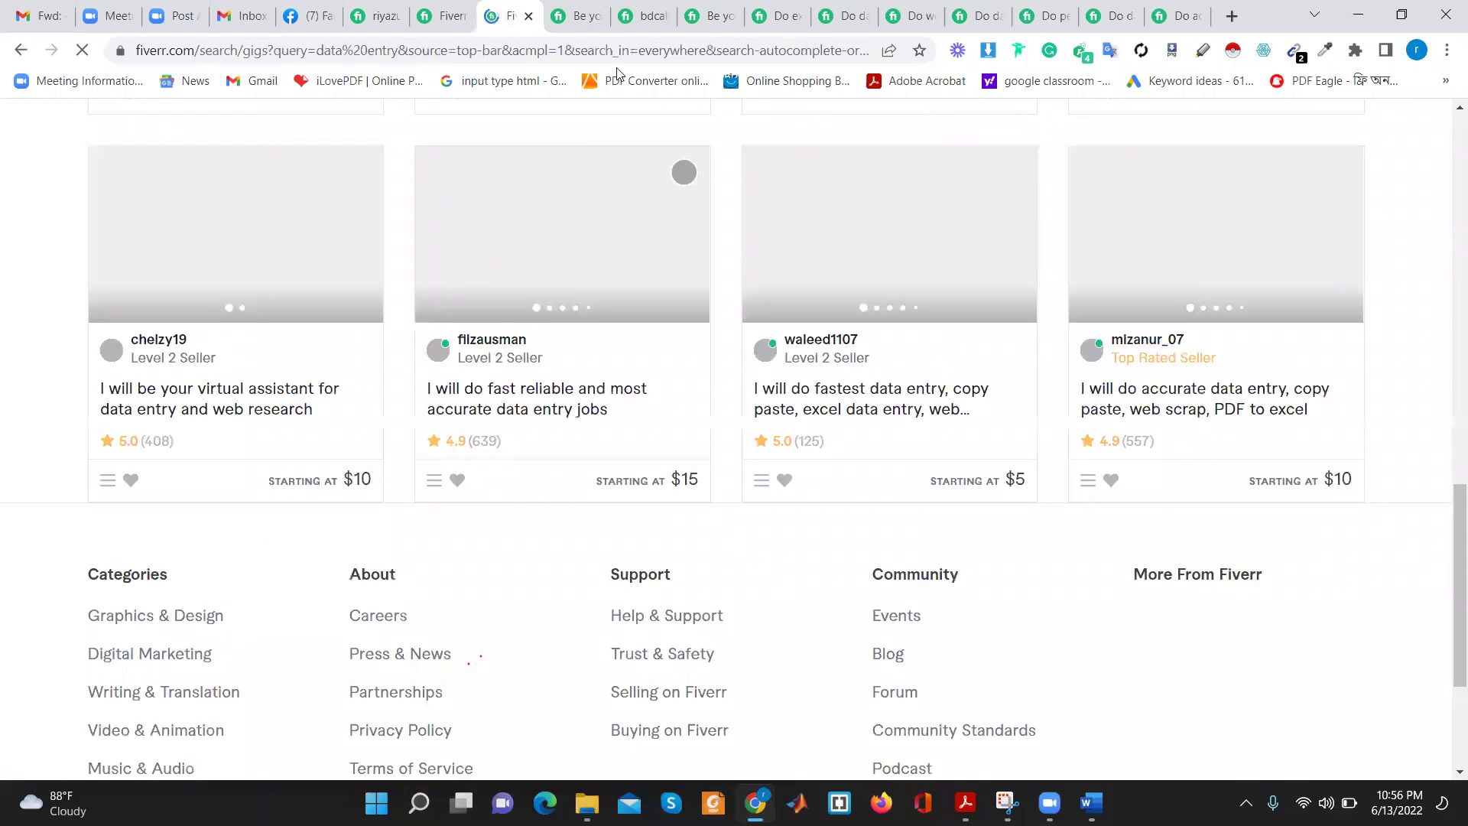
Switch to the excel data entry gig and review its Related Tags, including virtual assistant
{"action": "left_click", "coordinate": [711, 15]}
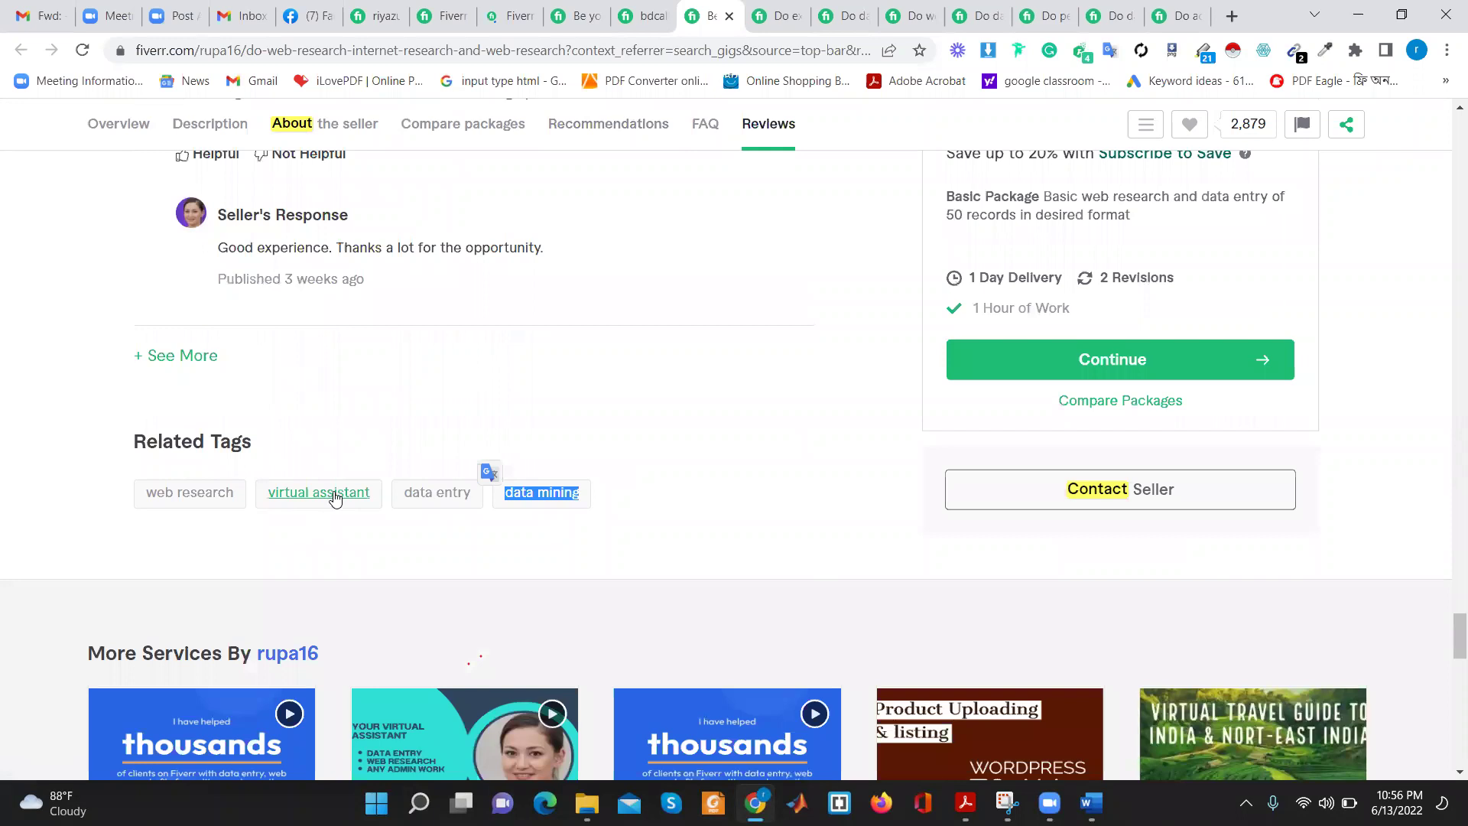
{"action": "left_click", "coordinate": [772, 14]}
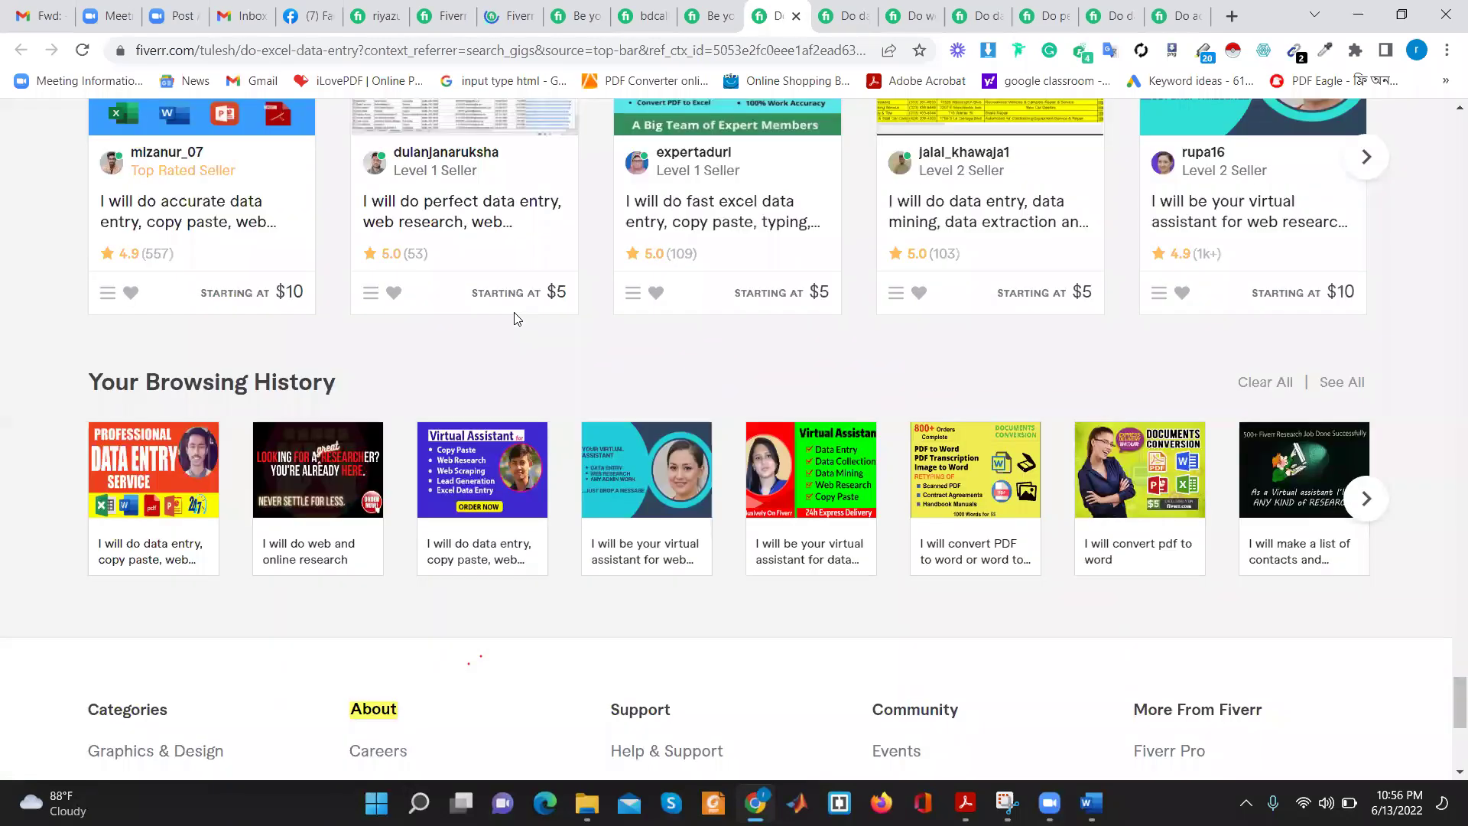
{"action": "scroll", "coordinate": [517, 318], "scroll_direction": "up", "scroll_amount": 15}
{"action": "scroll", "coordinate": [514, 410], "scroll_direction": "up", "scroll_amount": 1}
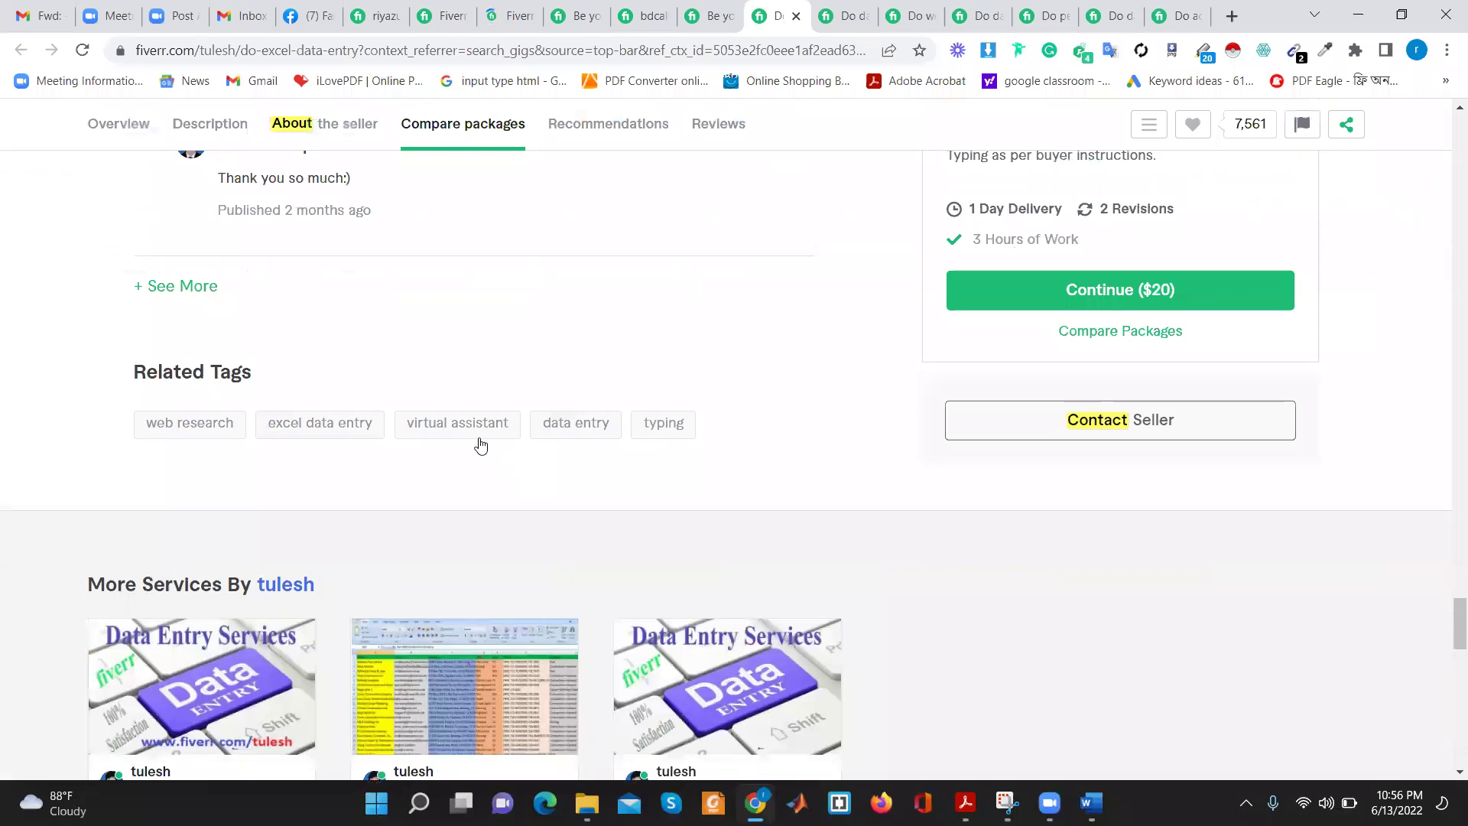
{"action": "scroll", "coordinate": [480, 440], "scroll_direction": "up", "scroll_amount": 3}
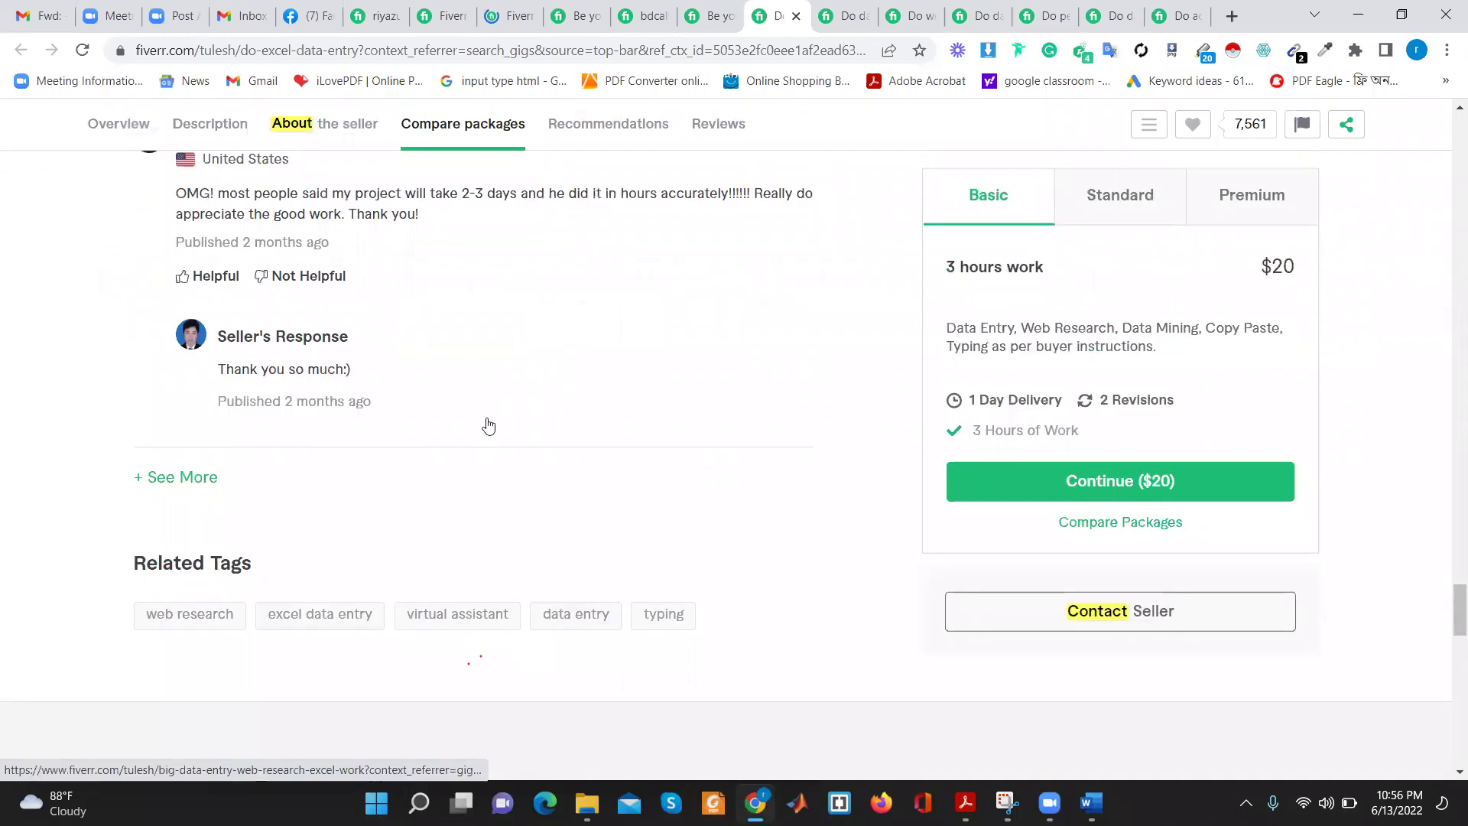
{"action": "scroll", "coordinate": [487, 428], "scroll_direction": "down", "scroll_amount": 3}
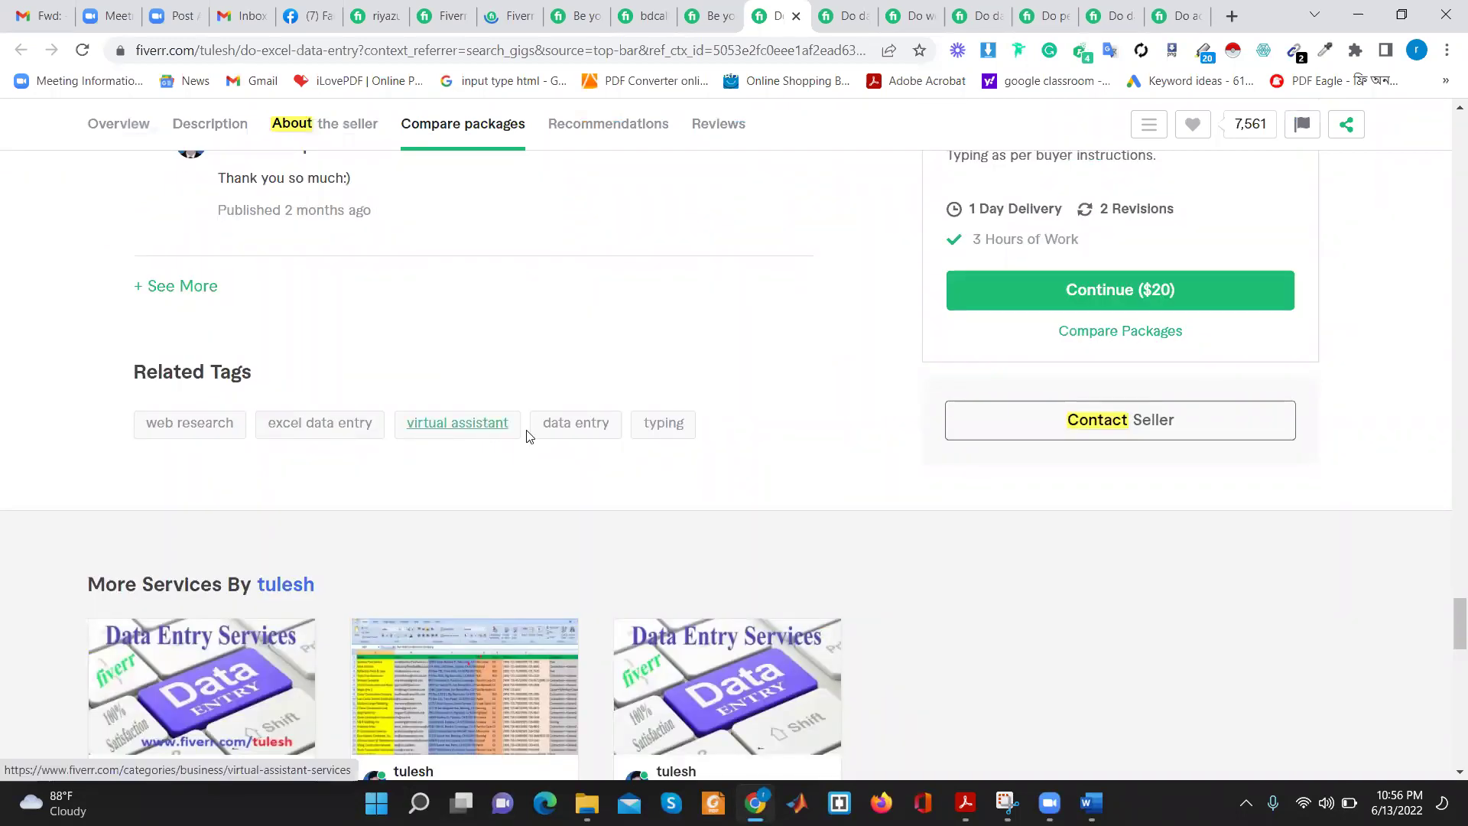
{"action": "left_click", "coordinate": [434, 433]}
Scroll back up to the gig title and highlight its 2,470 review count
{"action": "scroll", "coordinate": [434, 357], "scroll_direction": "up", "scroll_amount": 10}
{"action": "scroll", "coordinate": [435, 355], "scroll_direction": "up", "scroll_amount": 10}
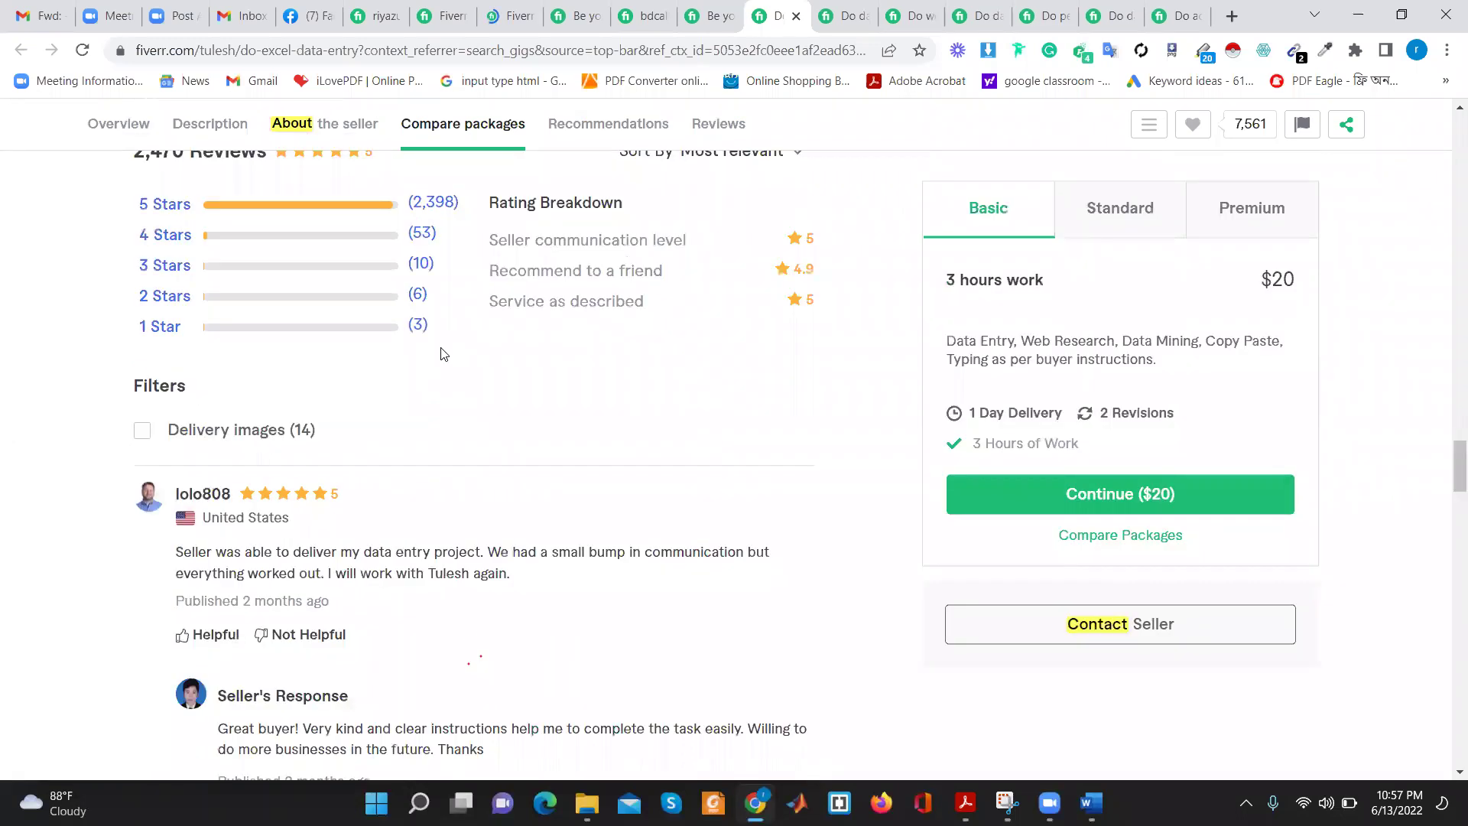
{"action": "scroll", "coordinate": [442, 354], "scroll_direction": "up", "scroll_amount": 5}
{"action": "scroll", "coordinate": [439, 351], "scroll_direction": "up", "scroll_amount": 5}
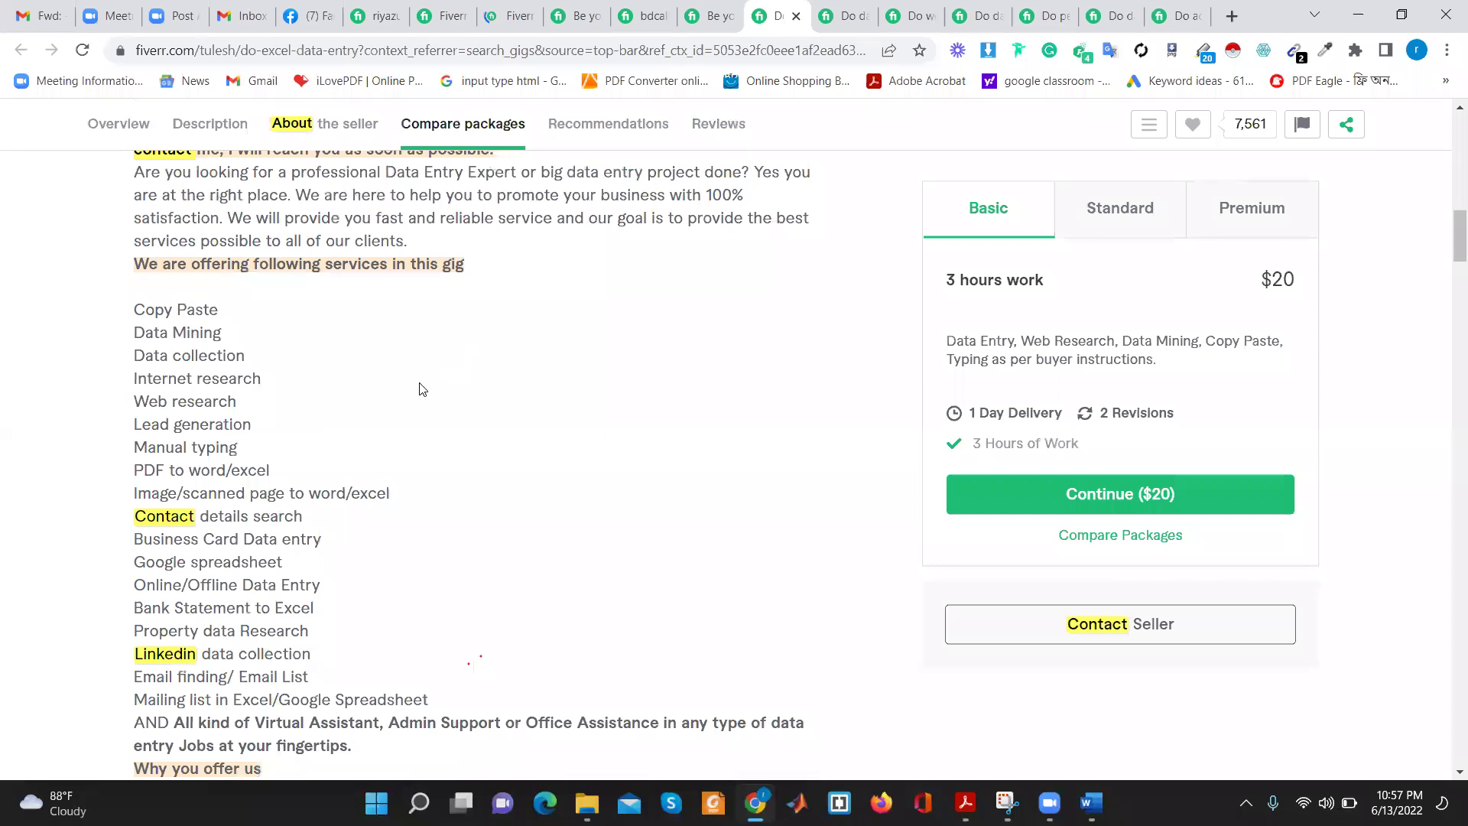
{"action": "scroll", "coordinate": [420, 387], "scroll_direction": "up", "scroll_amount": 10}
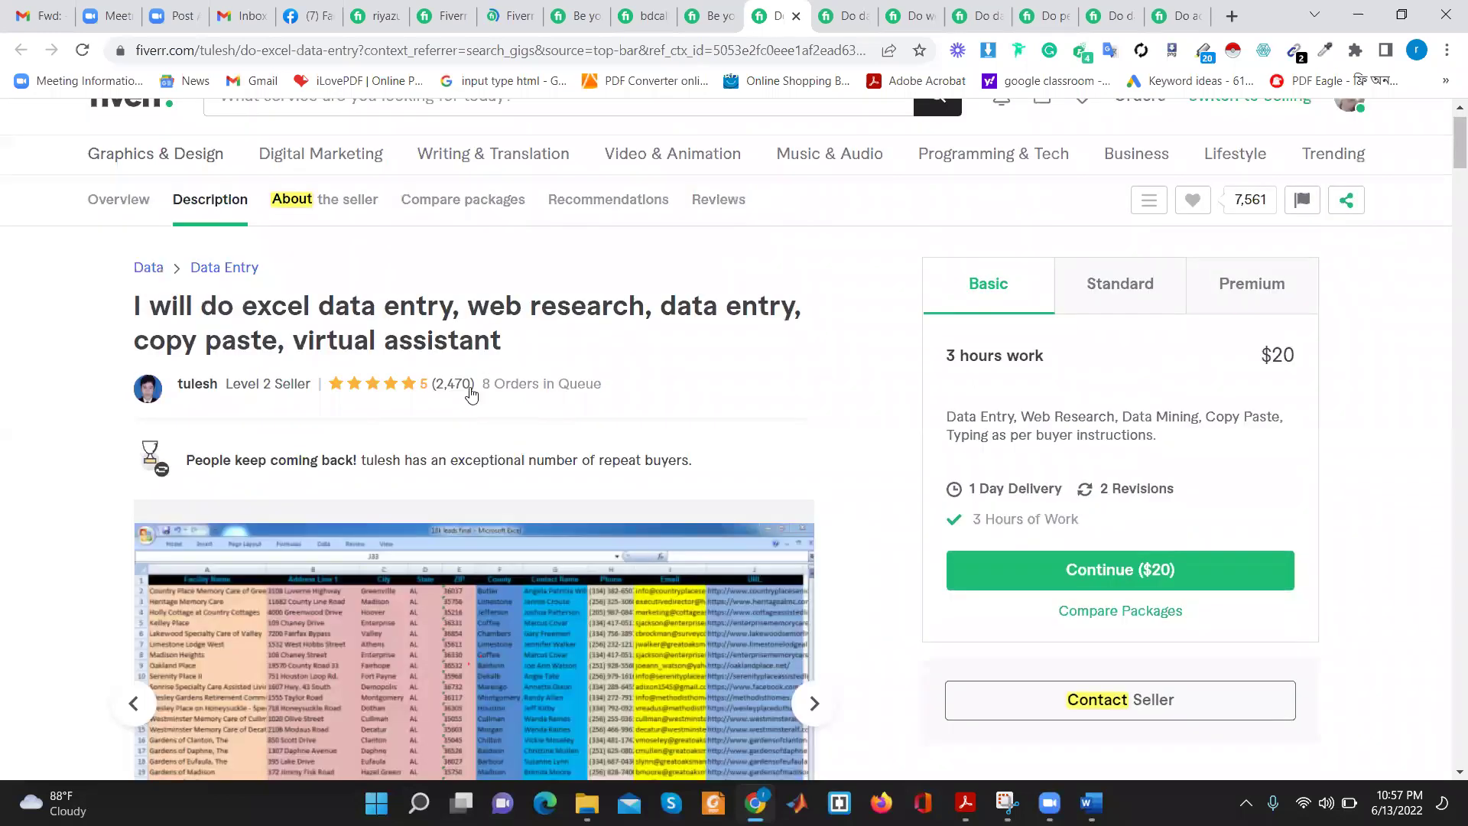
{"action": "double_click", "coordinate": [436, 393]}
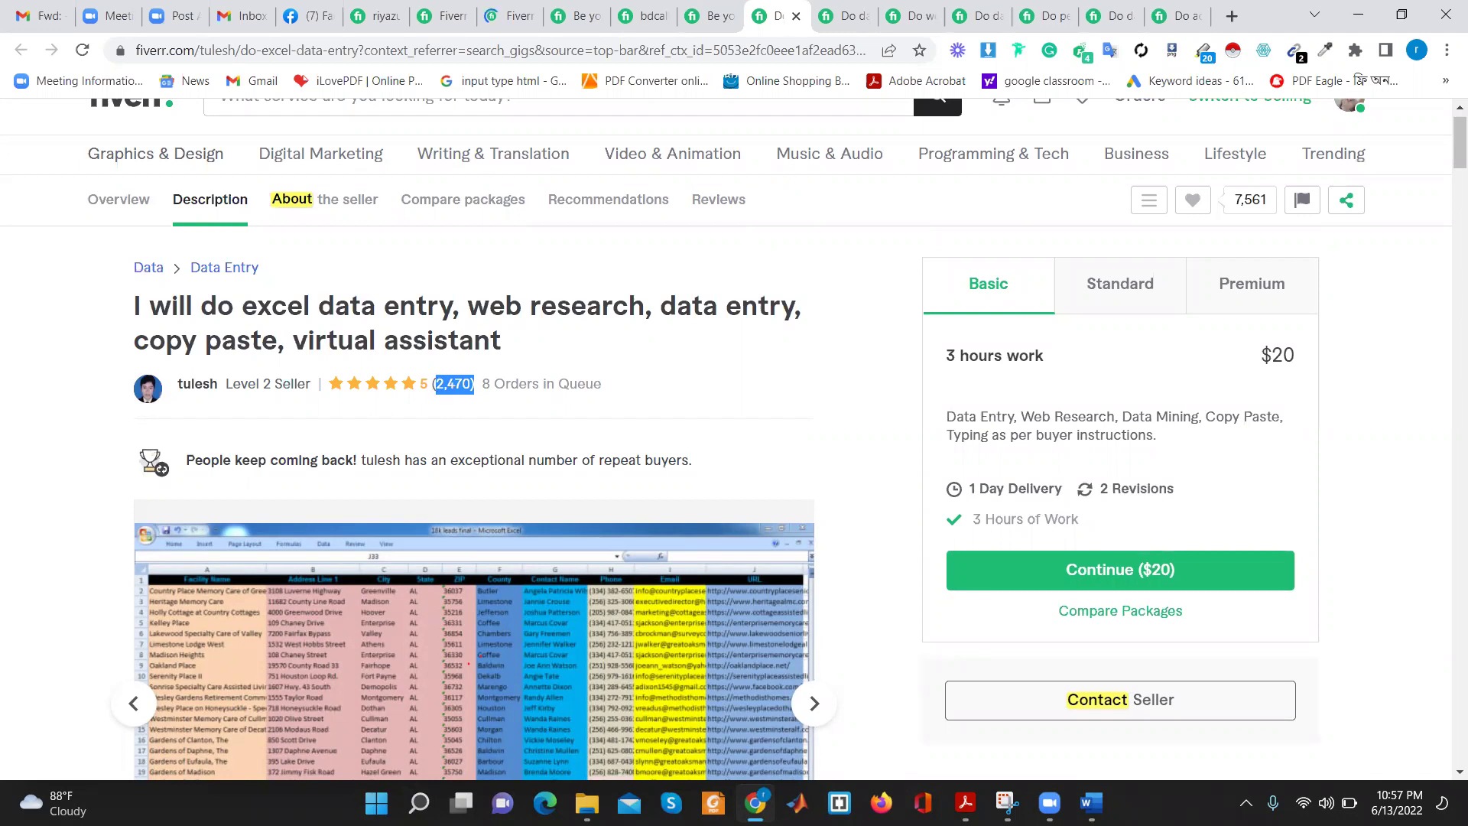
{"action": "key", "text": "alt+Tab"}
Append ', Virtual Assistant,' after Copy Paste on the Word tag line
{"action": "type", "text": ", Virtual Assistant,"}
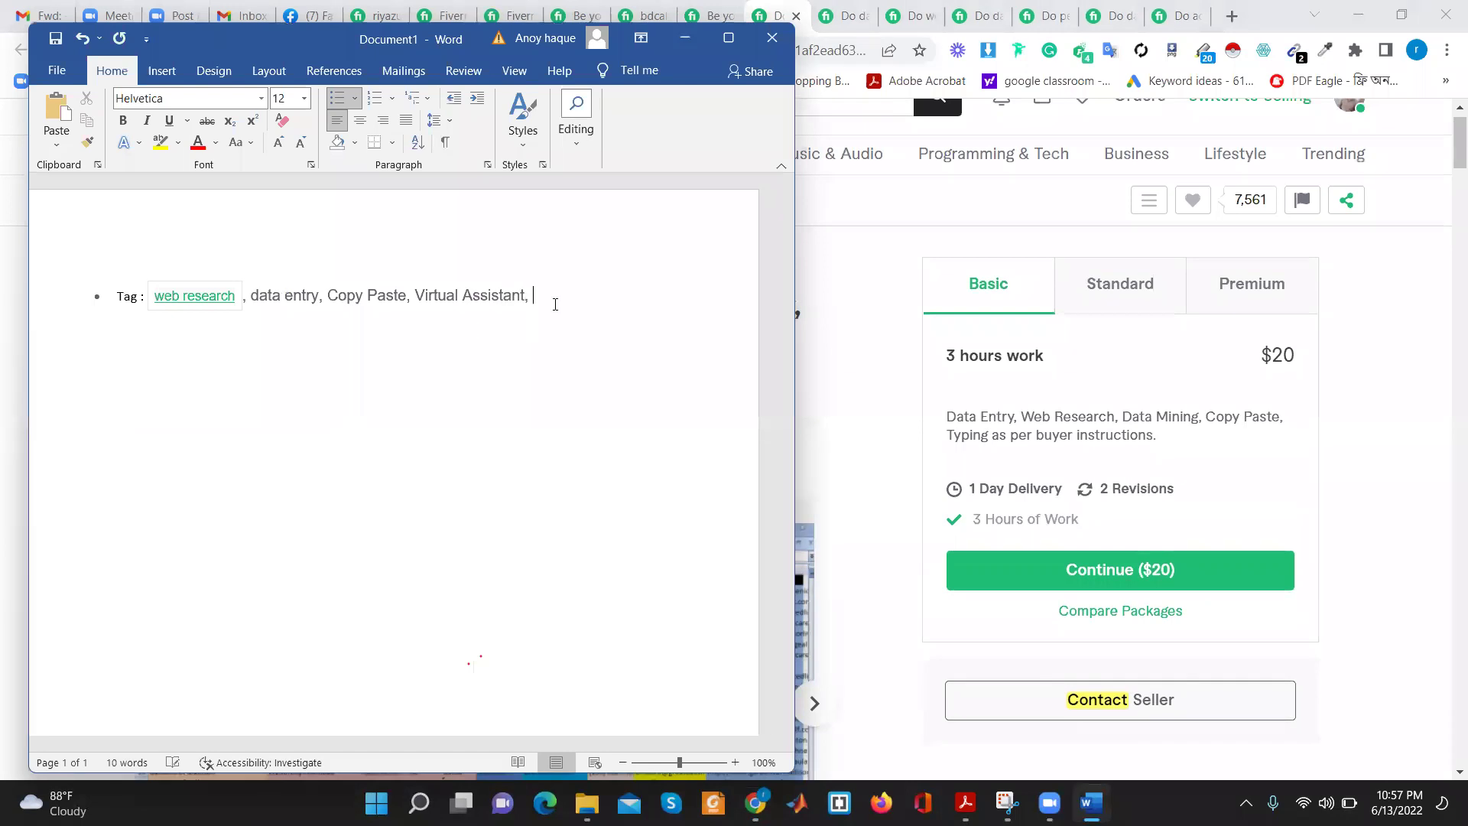
{"action": "left_click_drag", "start_coordinate": [156, 295], "coordinate": [765, 330]}
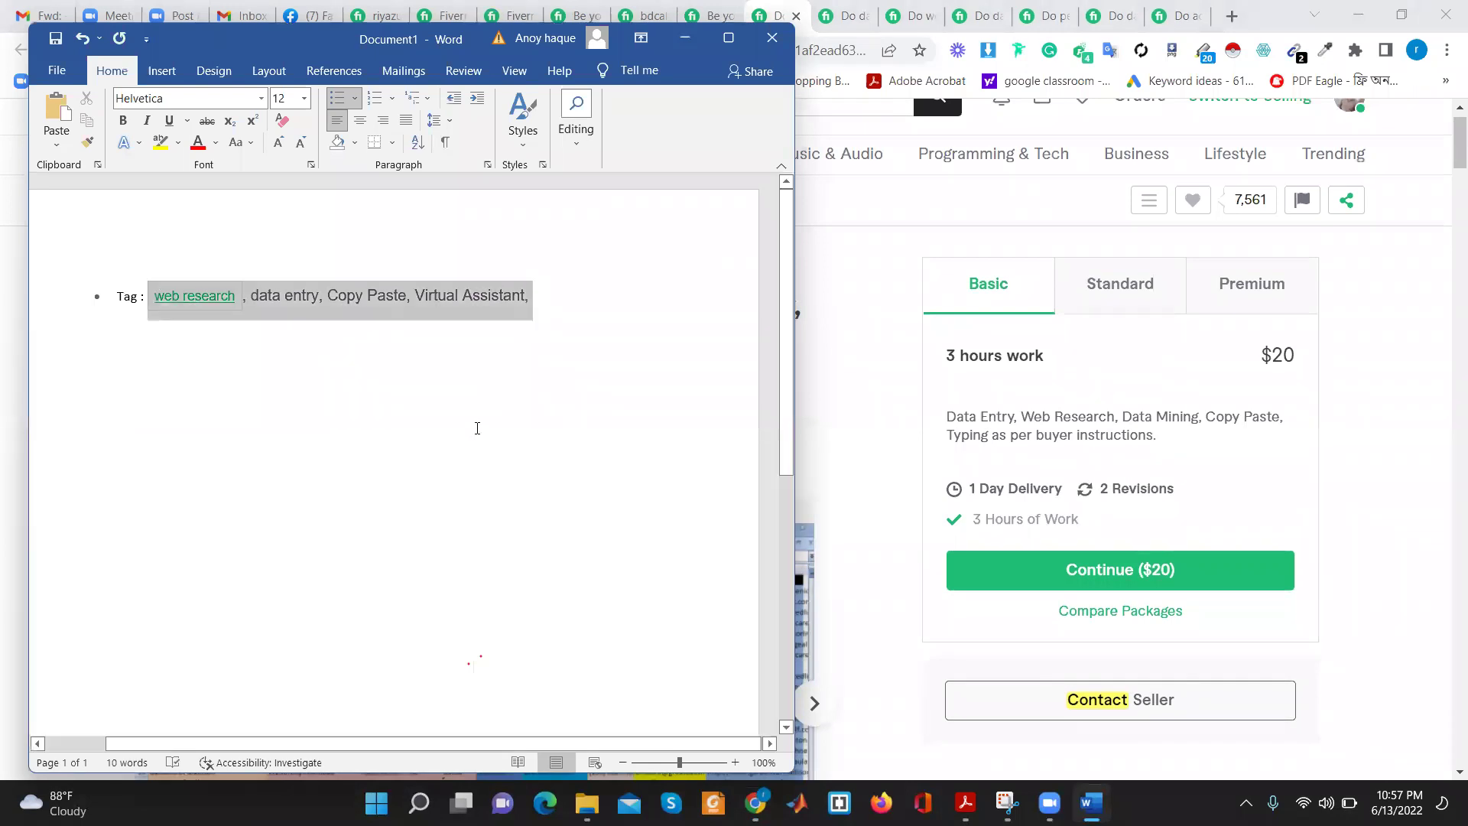
{"action": "left_click", "coordinate": [529, 319]}
{"action": "left_click", "coordinate": [543, 303]}
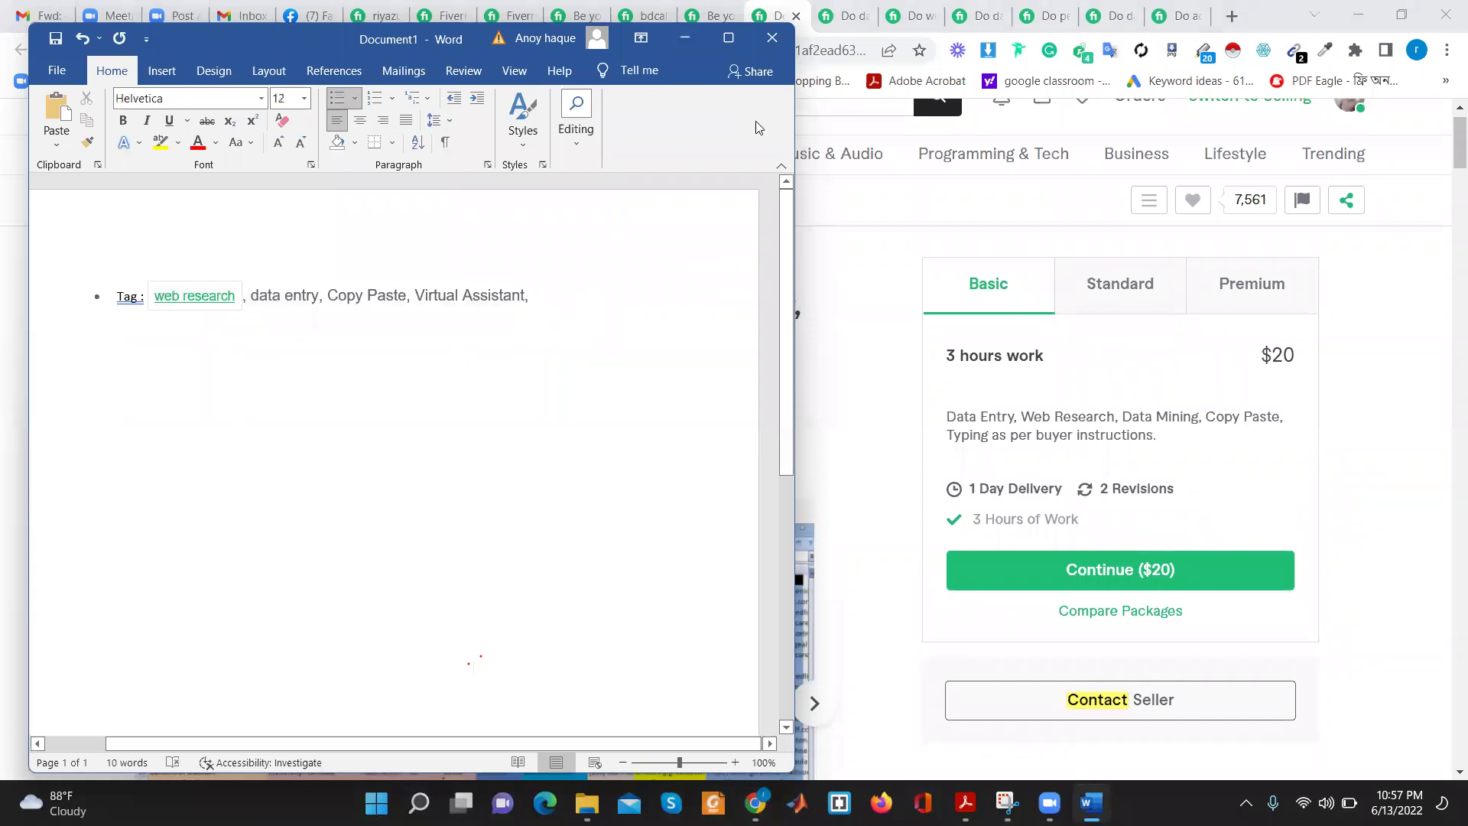
{"action": "left_click", "coordinate": [684, 38]}
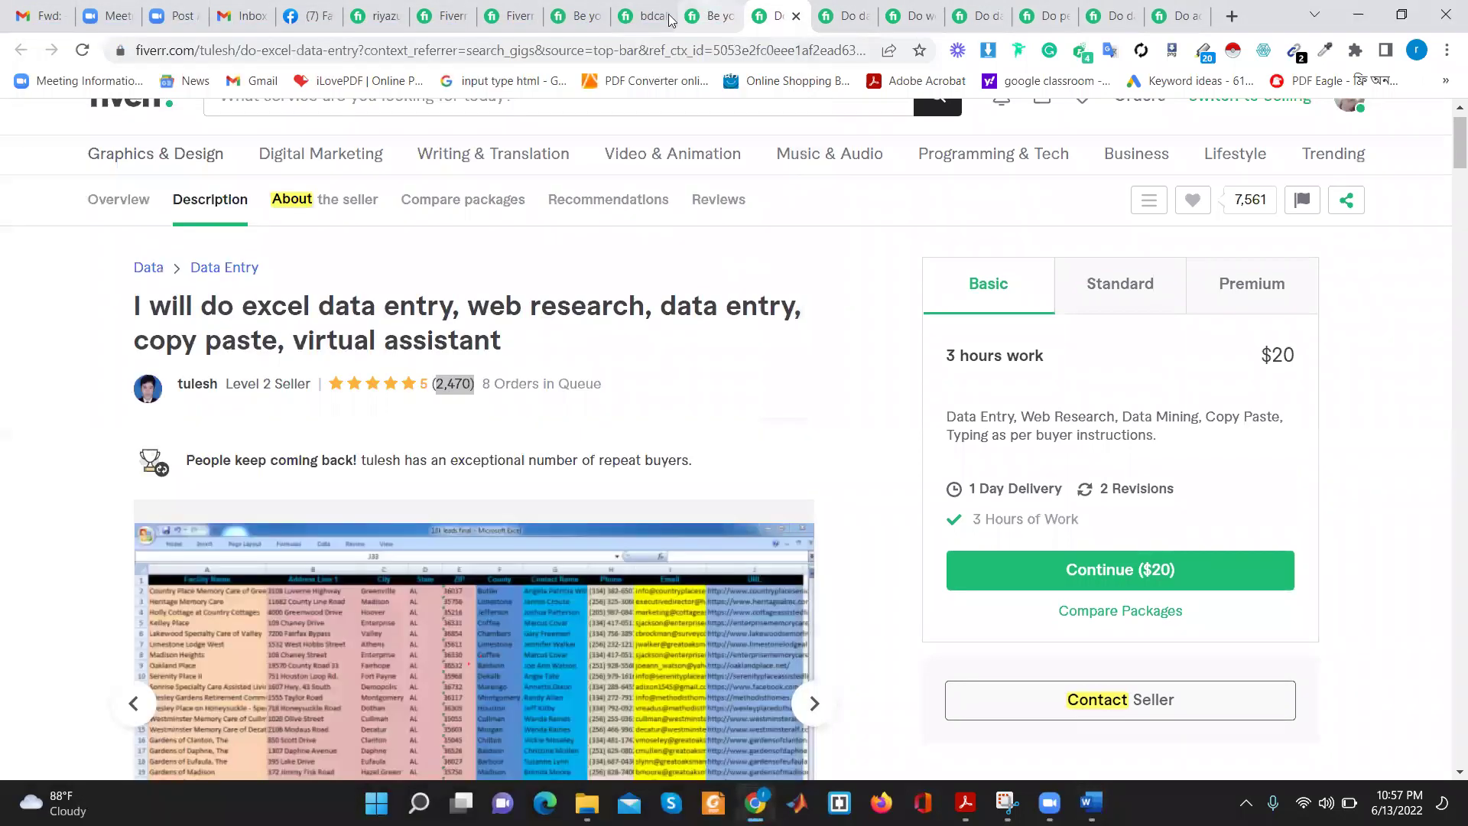
Review the Related Tags on two more data entry gig tabs, including the data mining tag
{"action": "left_click", "coordinate": [705, 15]}
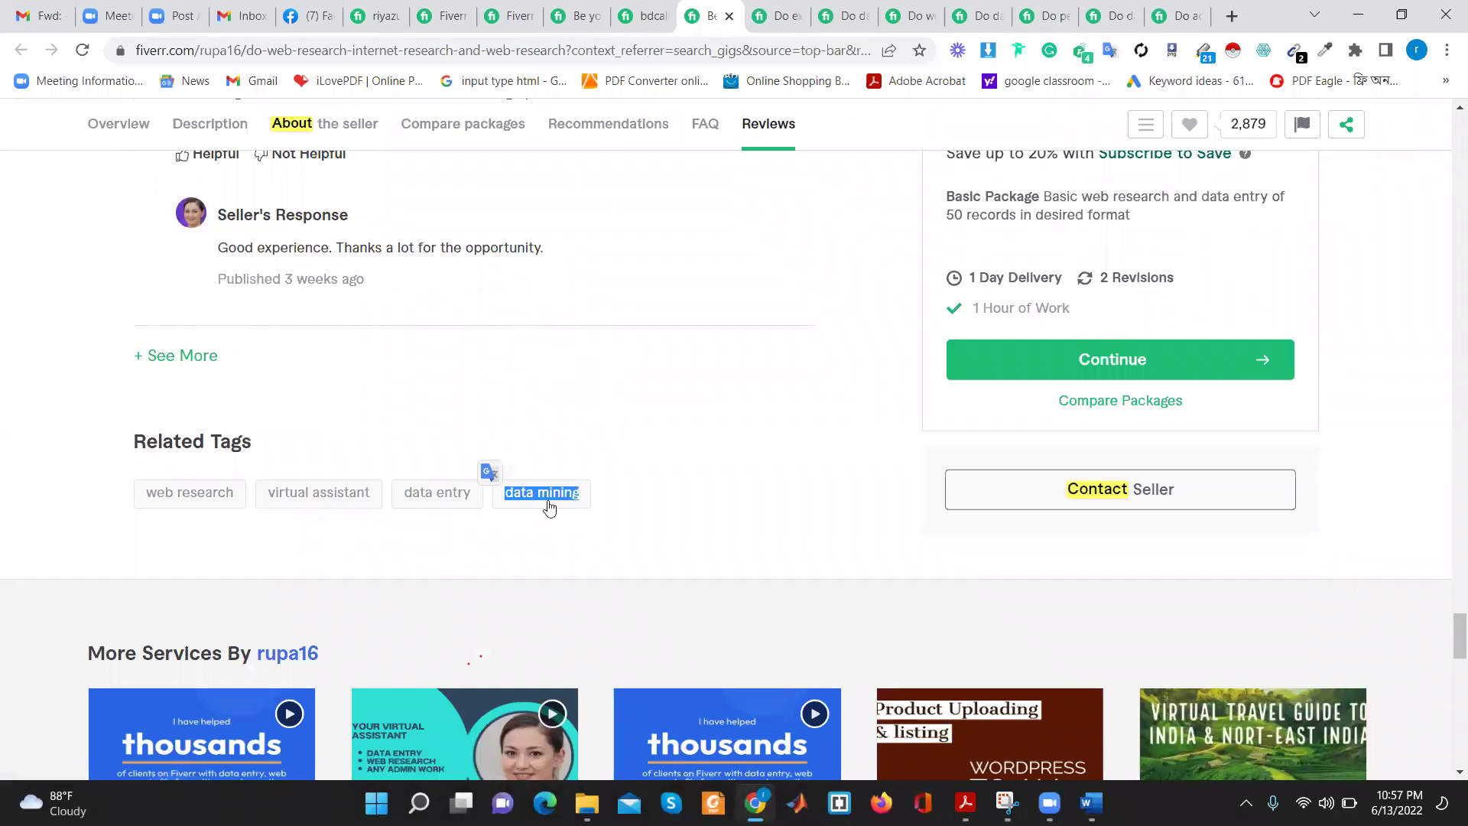
{"action": "left_click", "coordinate": [549, 506]}
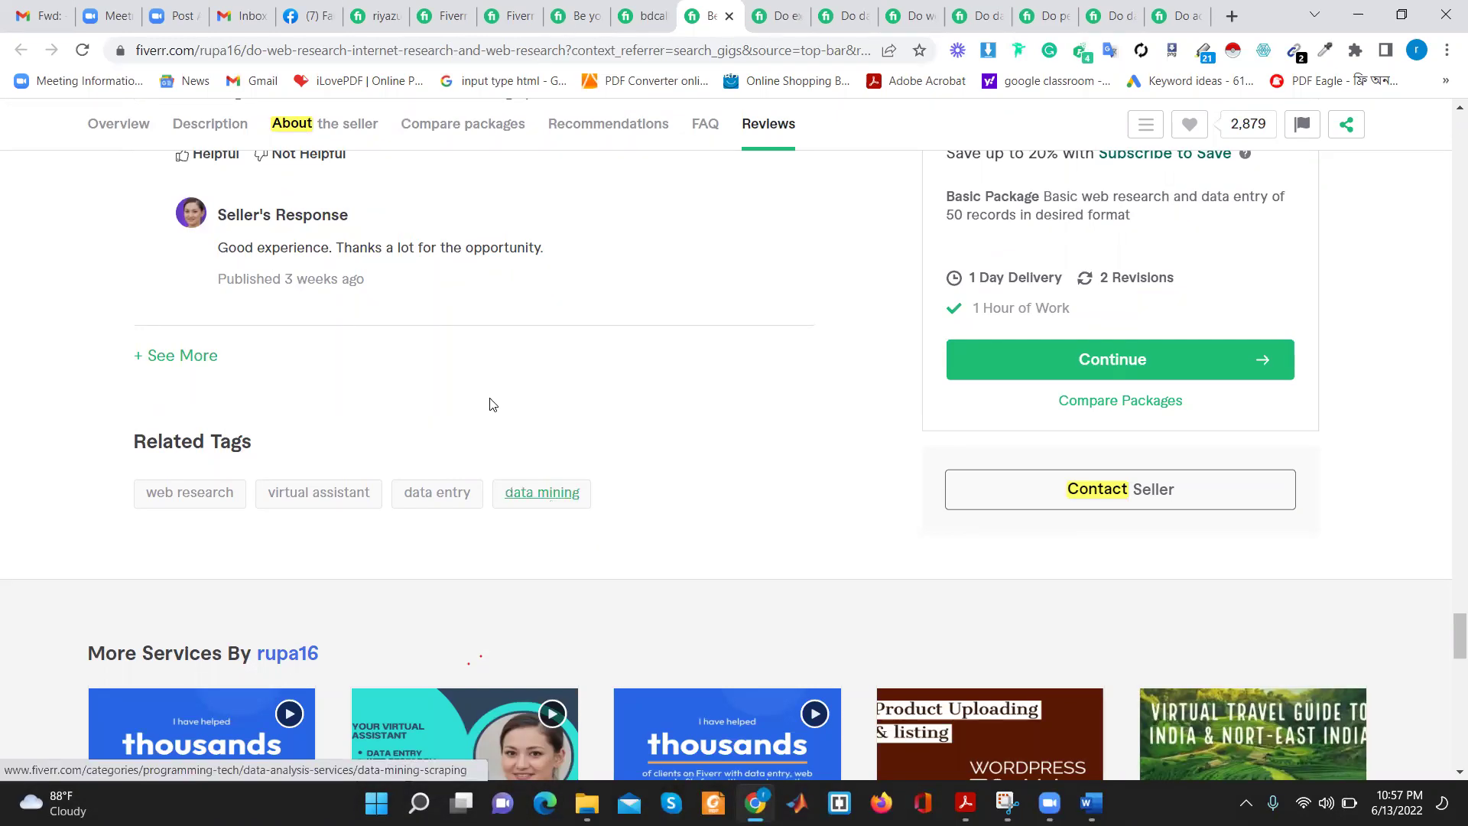
{"action": "key", "text": "ctrl+Page_Up"}
{"action": "key", "text": "ctrl+Page_Up"}
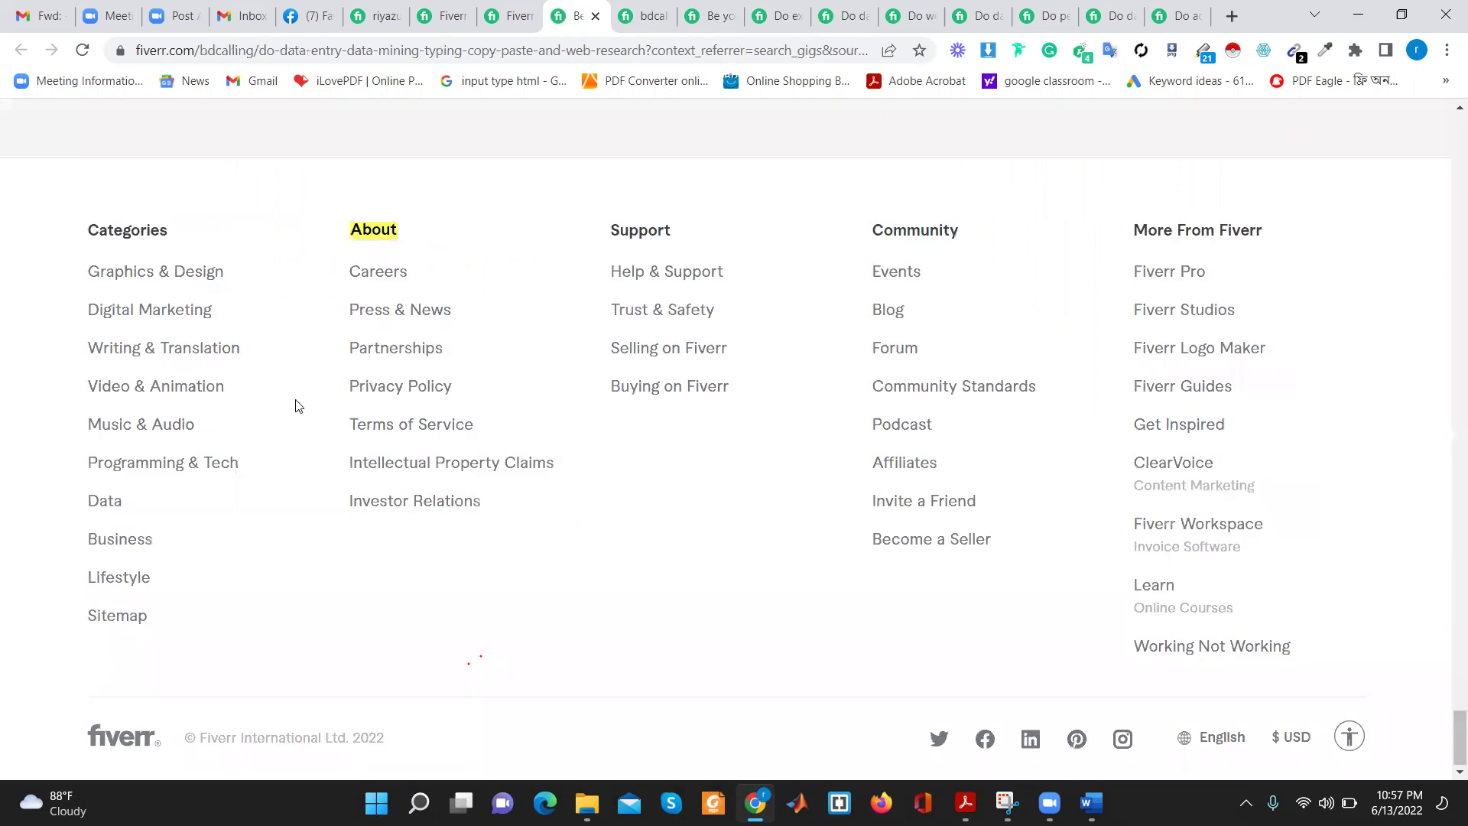
{"action": "scroll", "coordinate": [298, 405], "scroll_direction": "up", "scroll_amount": 10}
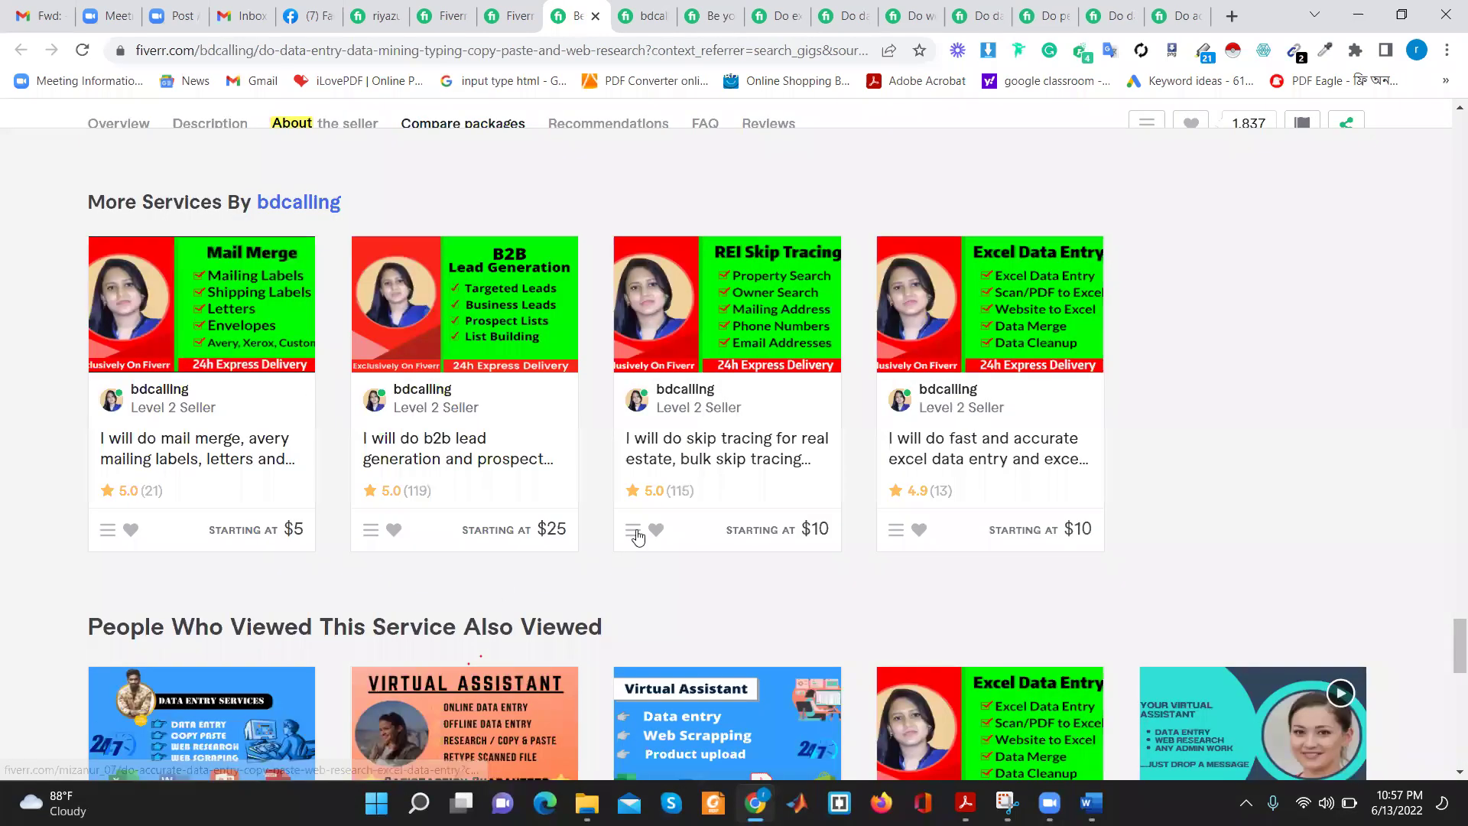
{"action": "scroll", "coordinate": [638, 538], "scroll_direction": "up", "scroll_amount": 5}
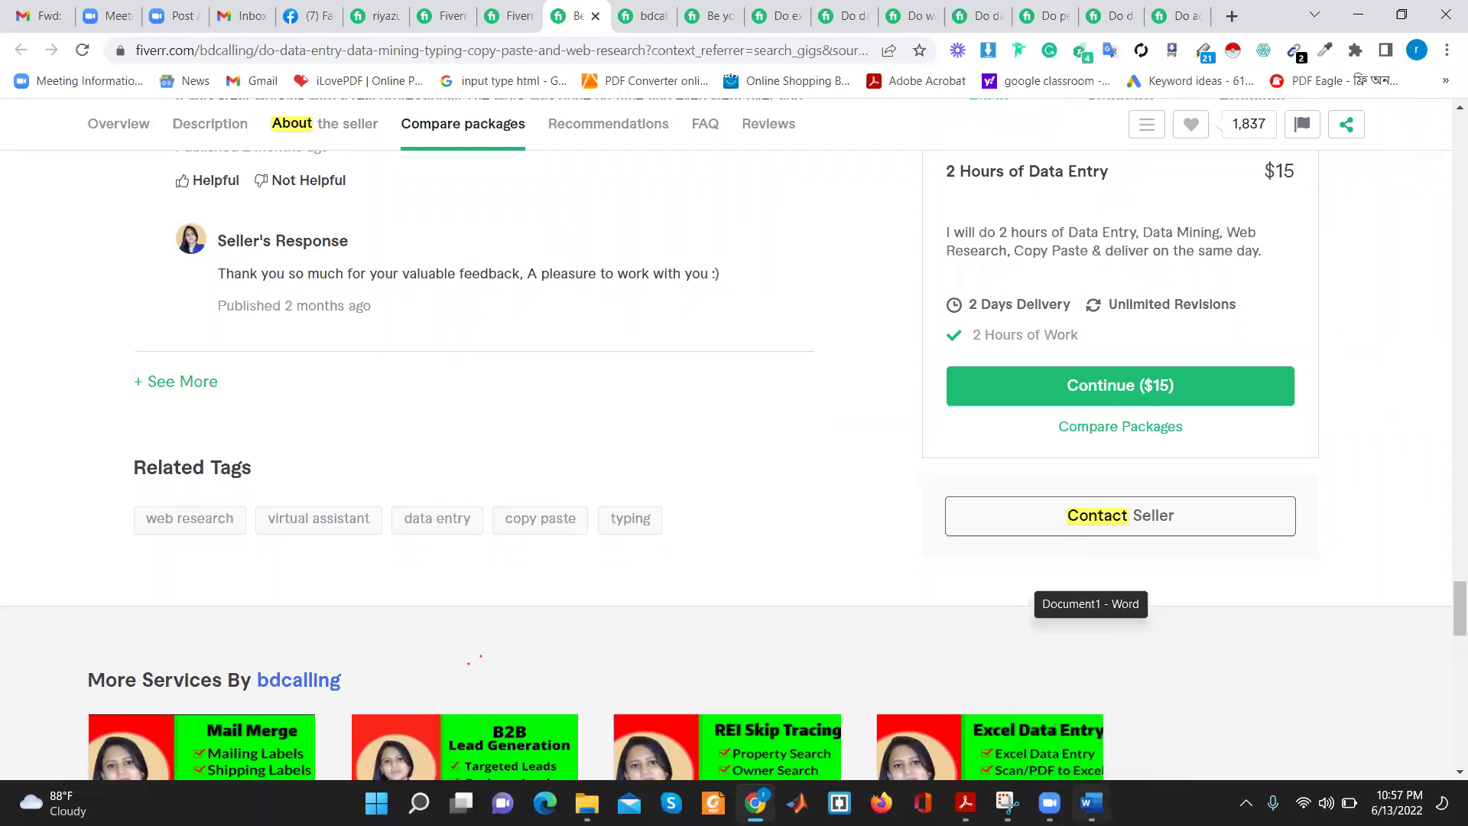
{"action": "left_click", "coordinate": [1090, 802]}
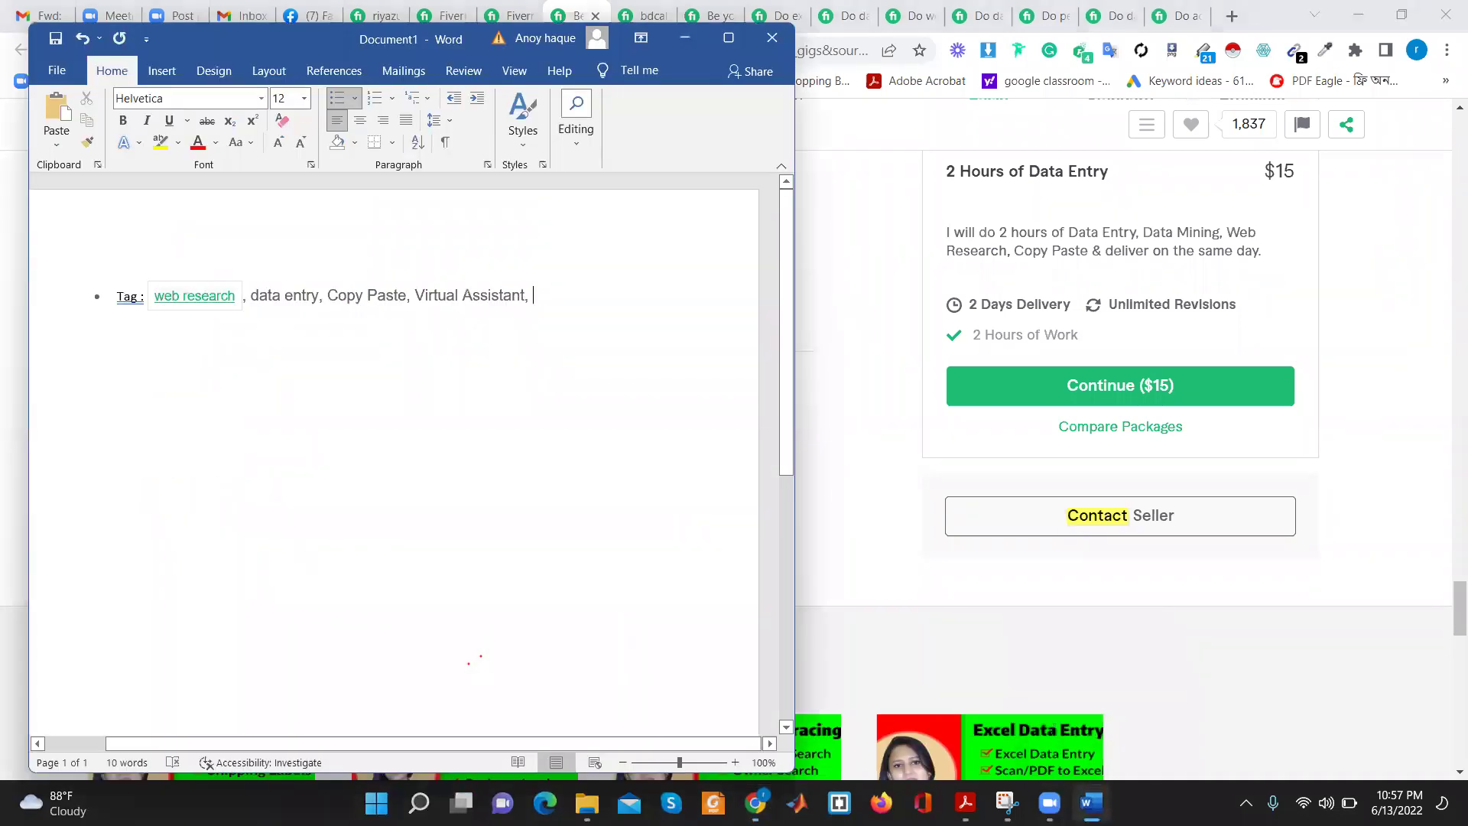
Add 'web scraping' after 'Virtual Assistant,' at the end of the tag line
{"action": "type", "text": "web scraping"}
{"action": "left_click_drag", "start_coordinate": [654, 315], "coordinate": [544, 393]}
{"action": "left_click", "coordinate": [544, 393]}
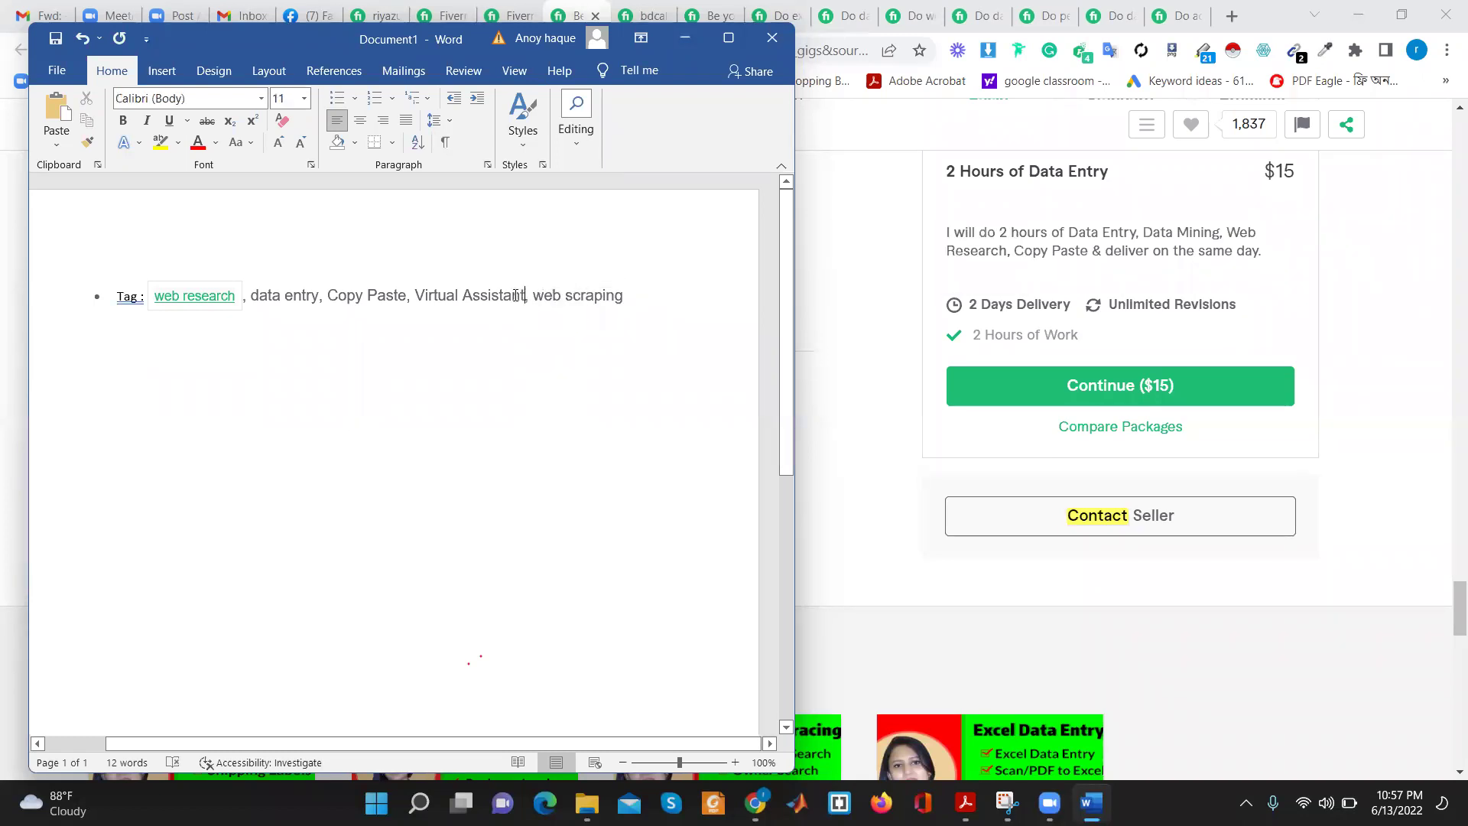
{"action": "left_click_drag", "start_coordinate": [525, 296], "coordinate": [253, 293]}
{"action": "left_click", "coordinate": [462, 328]}
{"action": "left_click_drag", "start_coordinate": [525, 294], "coordinate": [252, 295]}
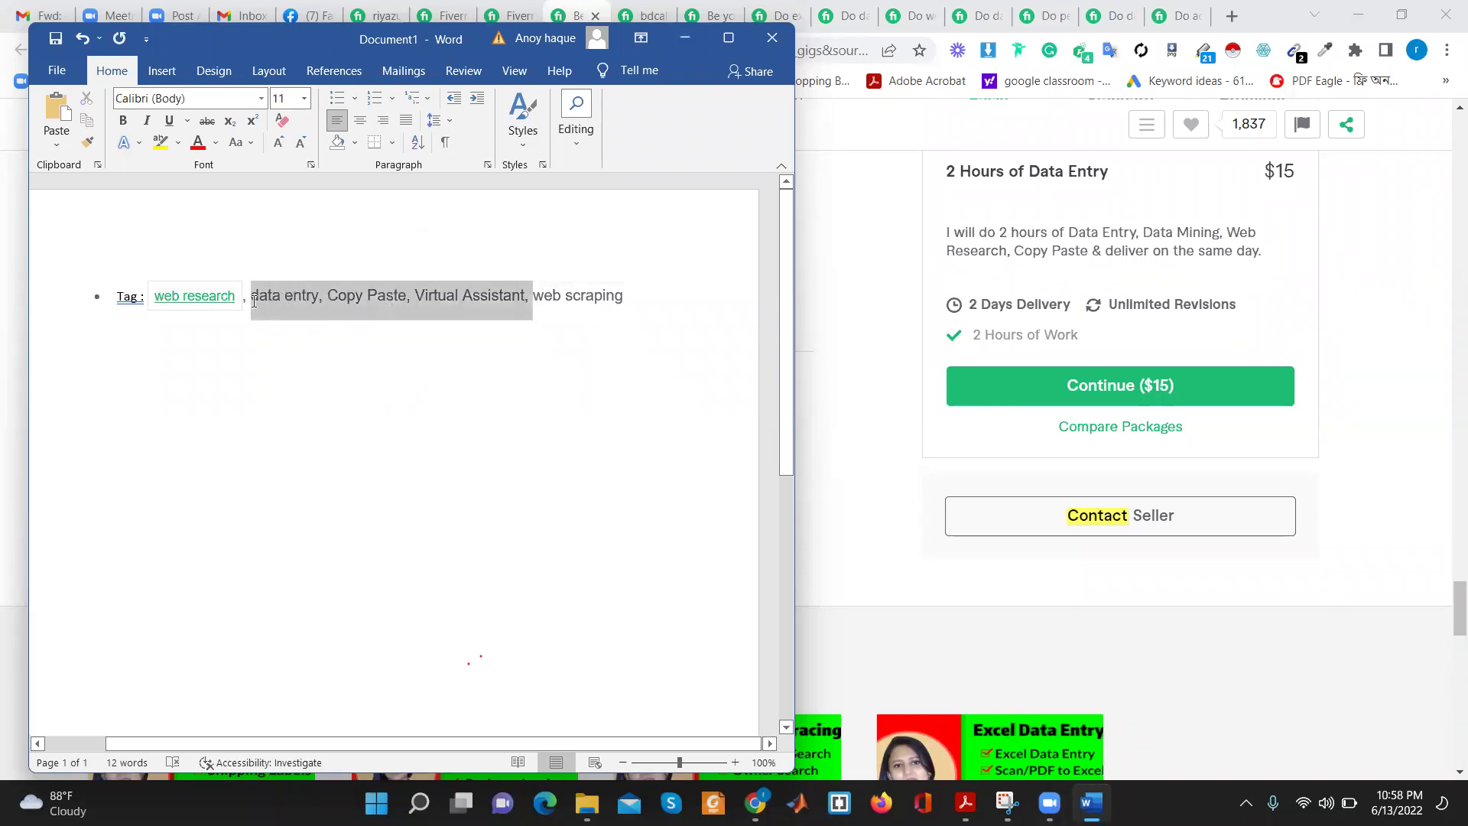
{"action": "left_click", "coordinate": [646, 311]}
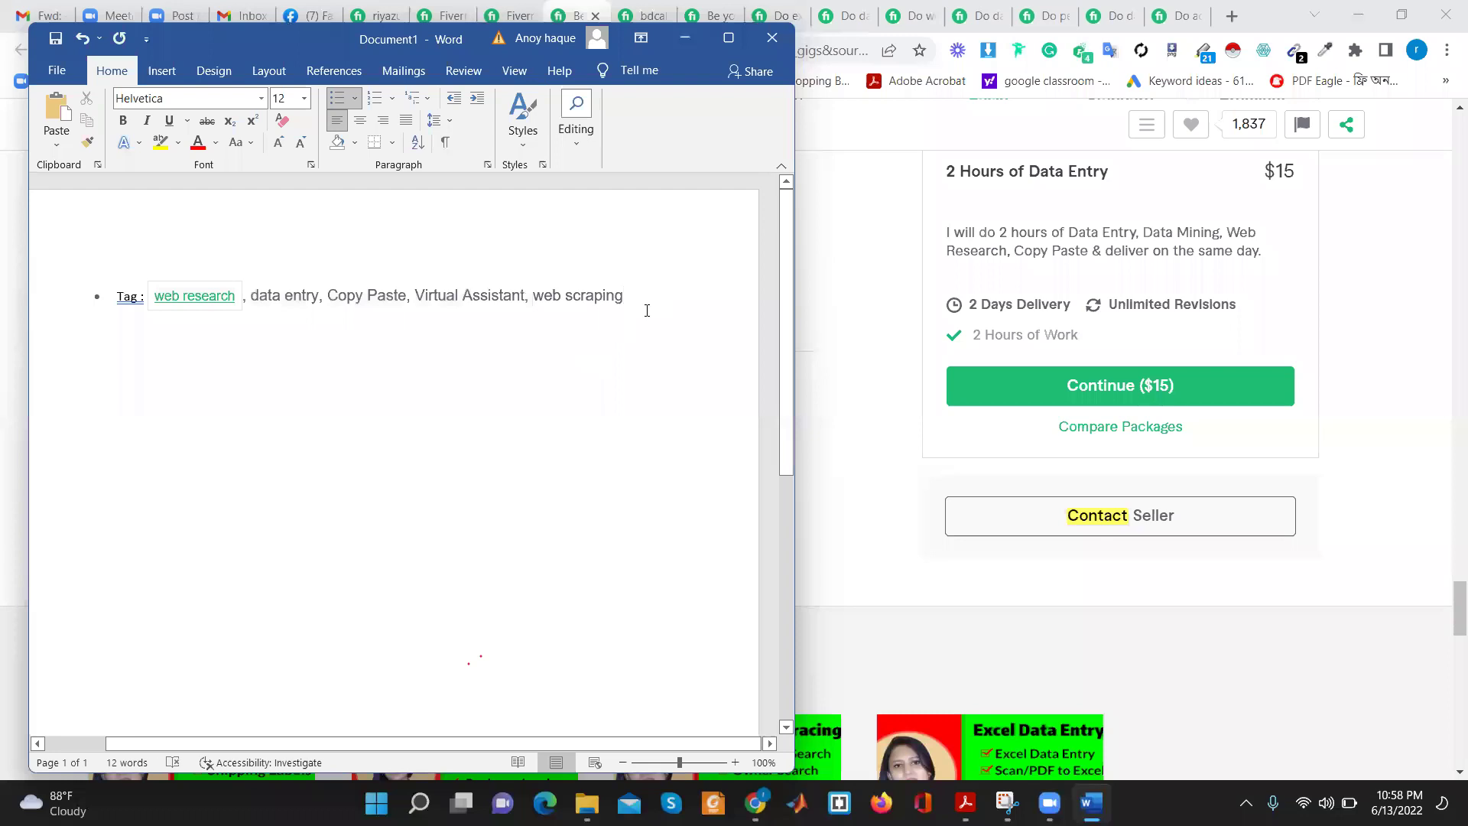
Start a new empty bullet beneath the completed tag line
{"action": "key", "text": "Return"}
{"action": "left_click_drag", "start_coordinate": [651, 298], "coordinate": [186, 298]}
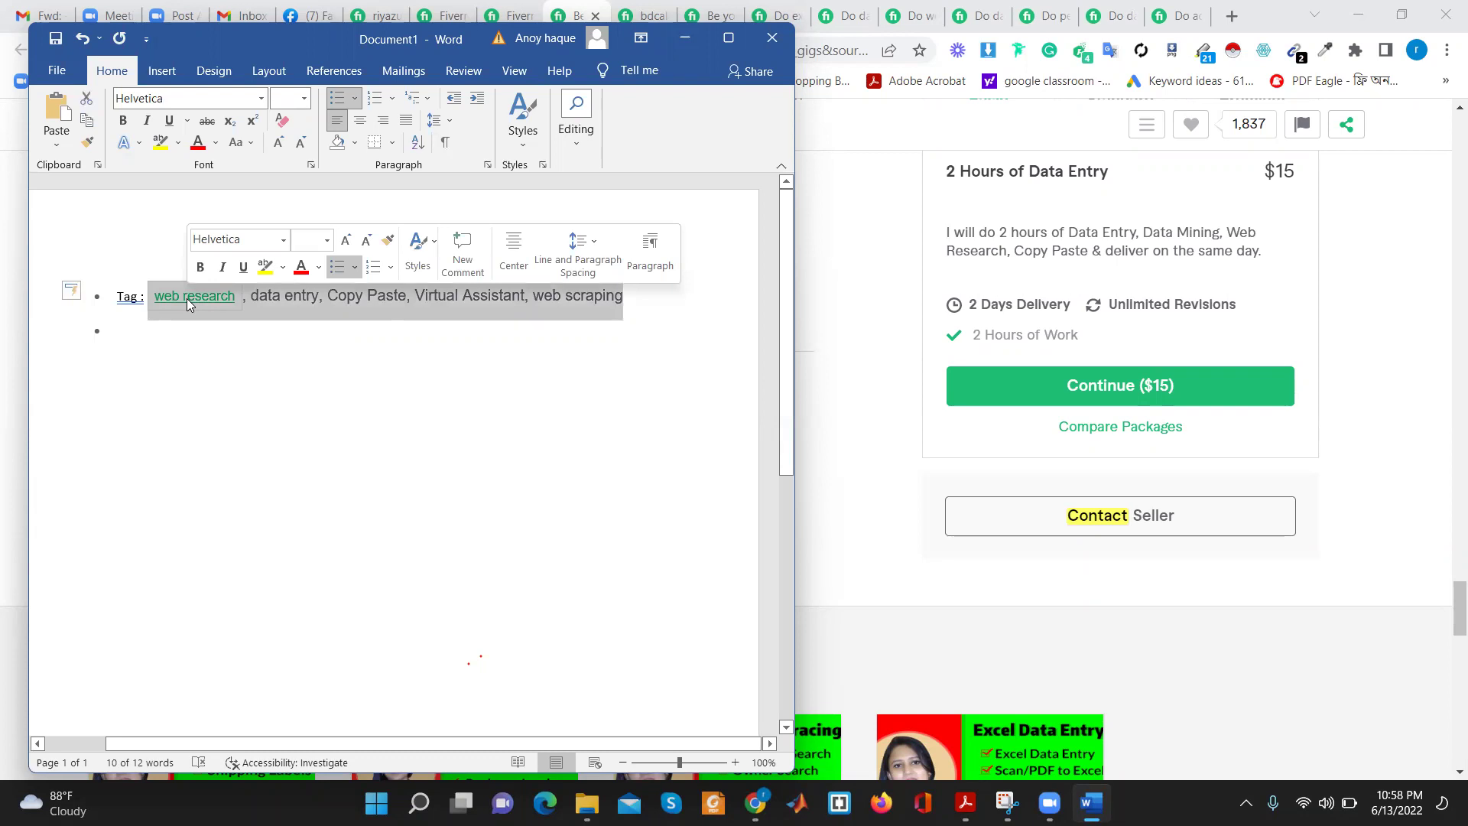
{"action": "left_click", "coordinate": [180, 356]}
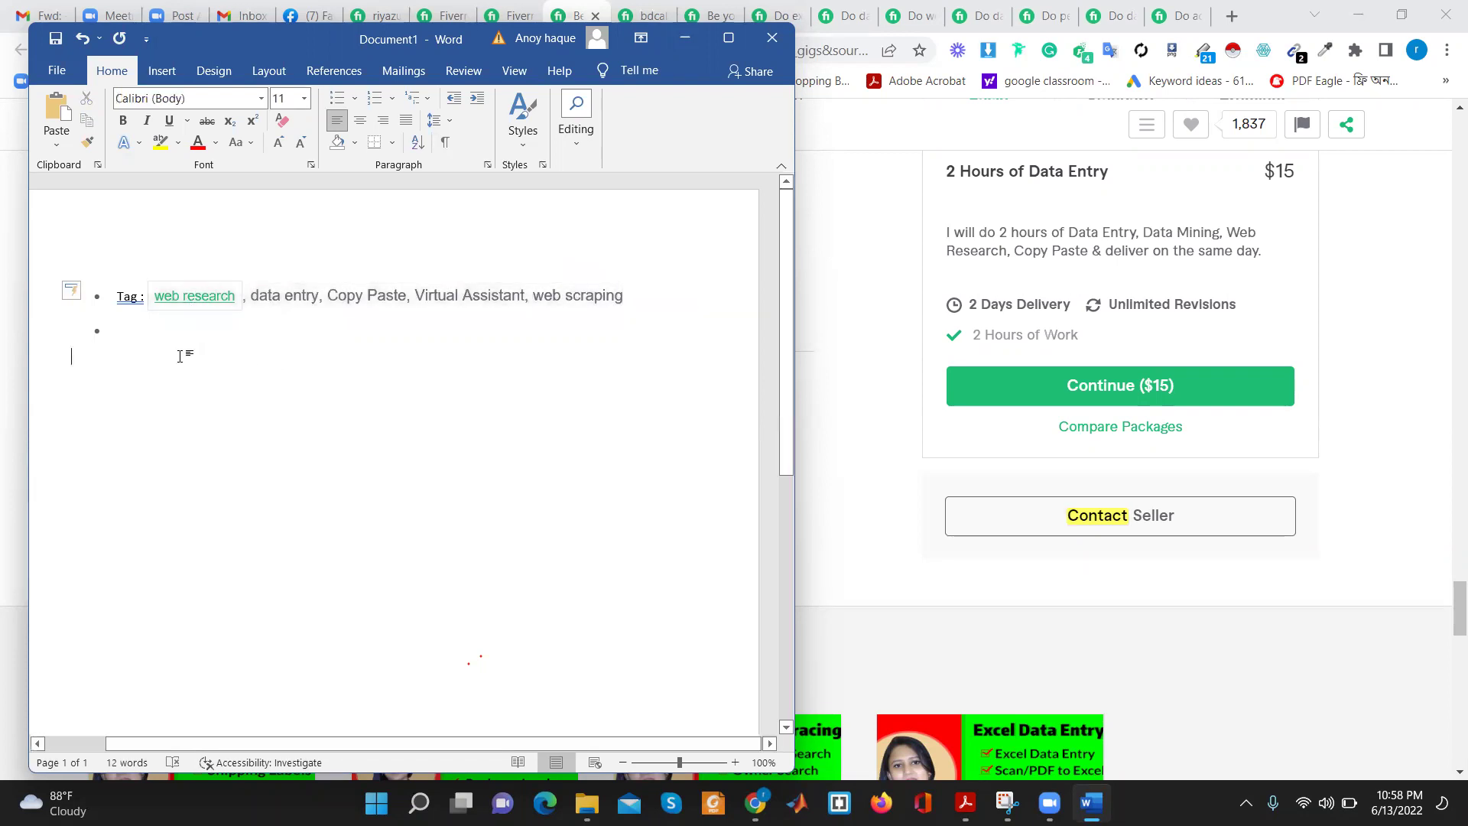
{"action": "left_click", "coordinate": [141, 335]}
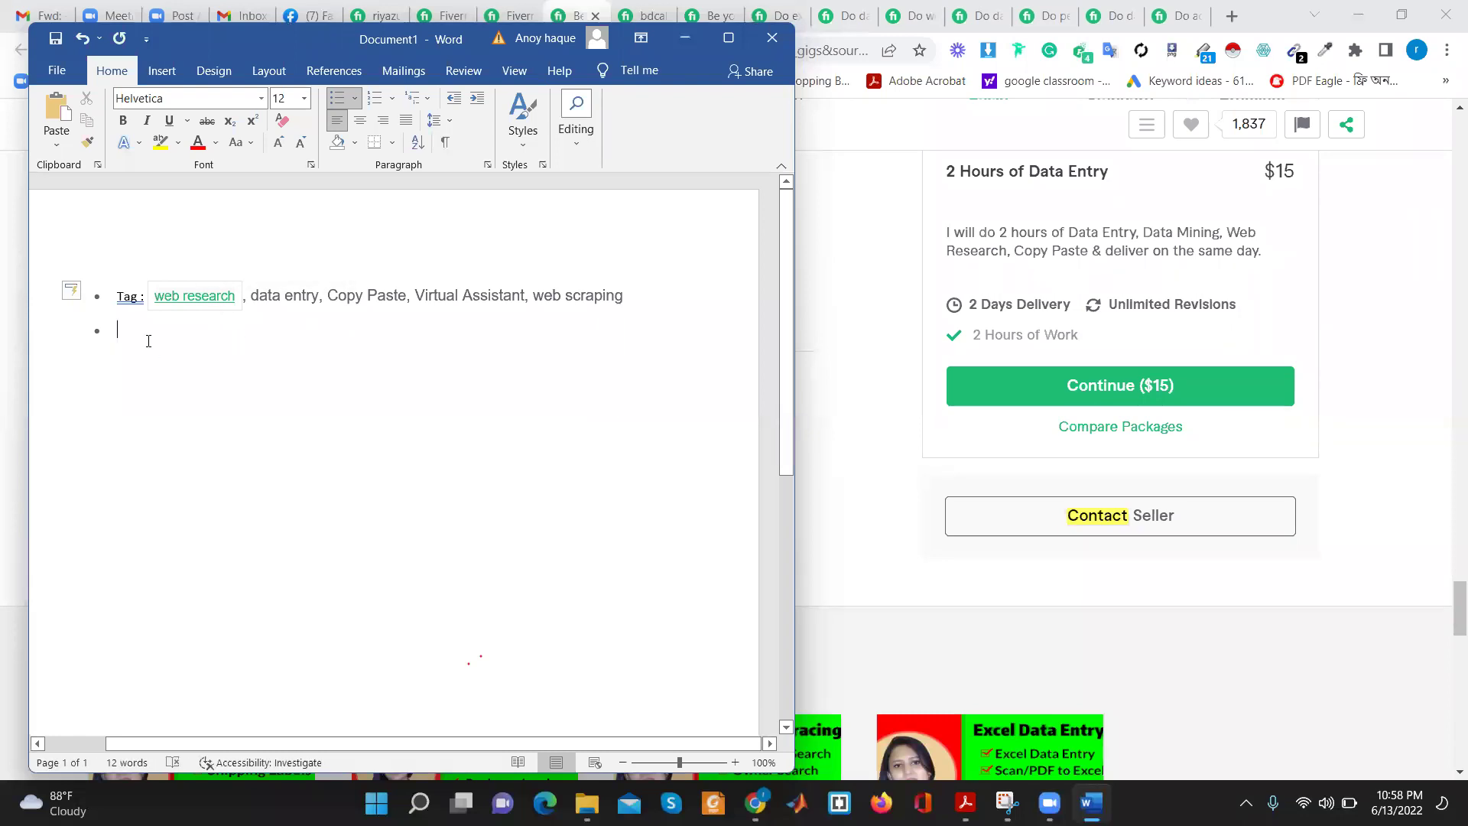
{"action": "left_click", "coordinate": [696, 47]}
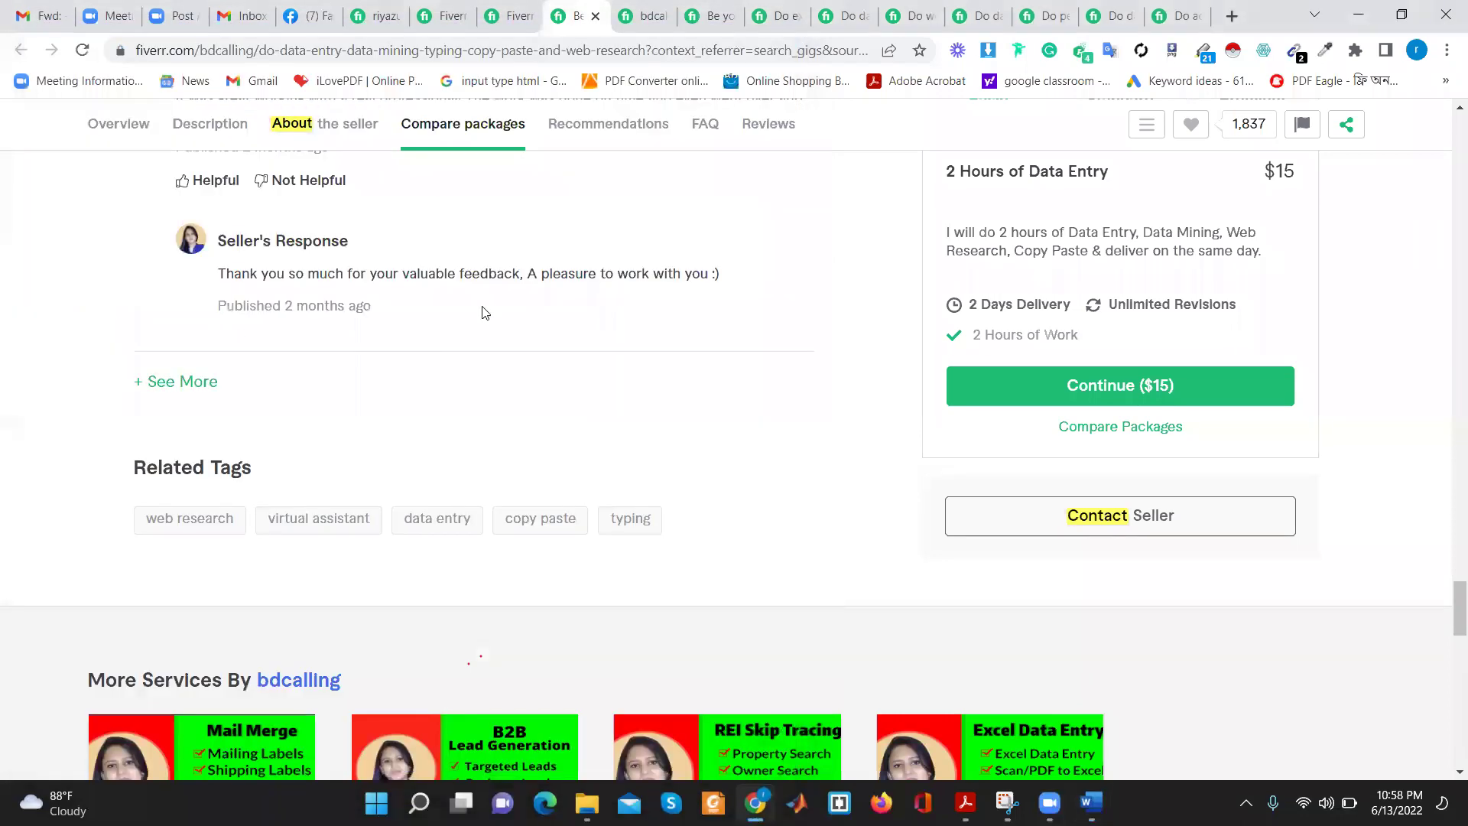
{"action": "scroll", "coordinate": [777, 515], "scroll_direction": "up", "scroll_amount": 6}
{"action": "scroll", "coordinate": [1447, 496], "scroll_direction": "up", "scroll_amount": 7}
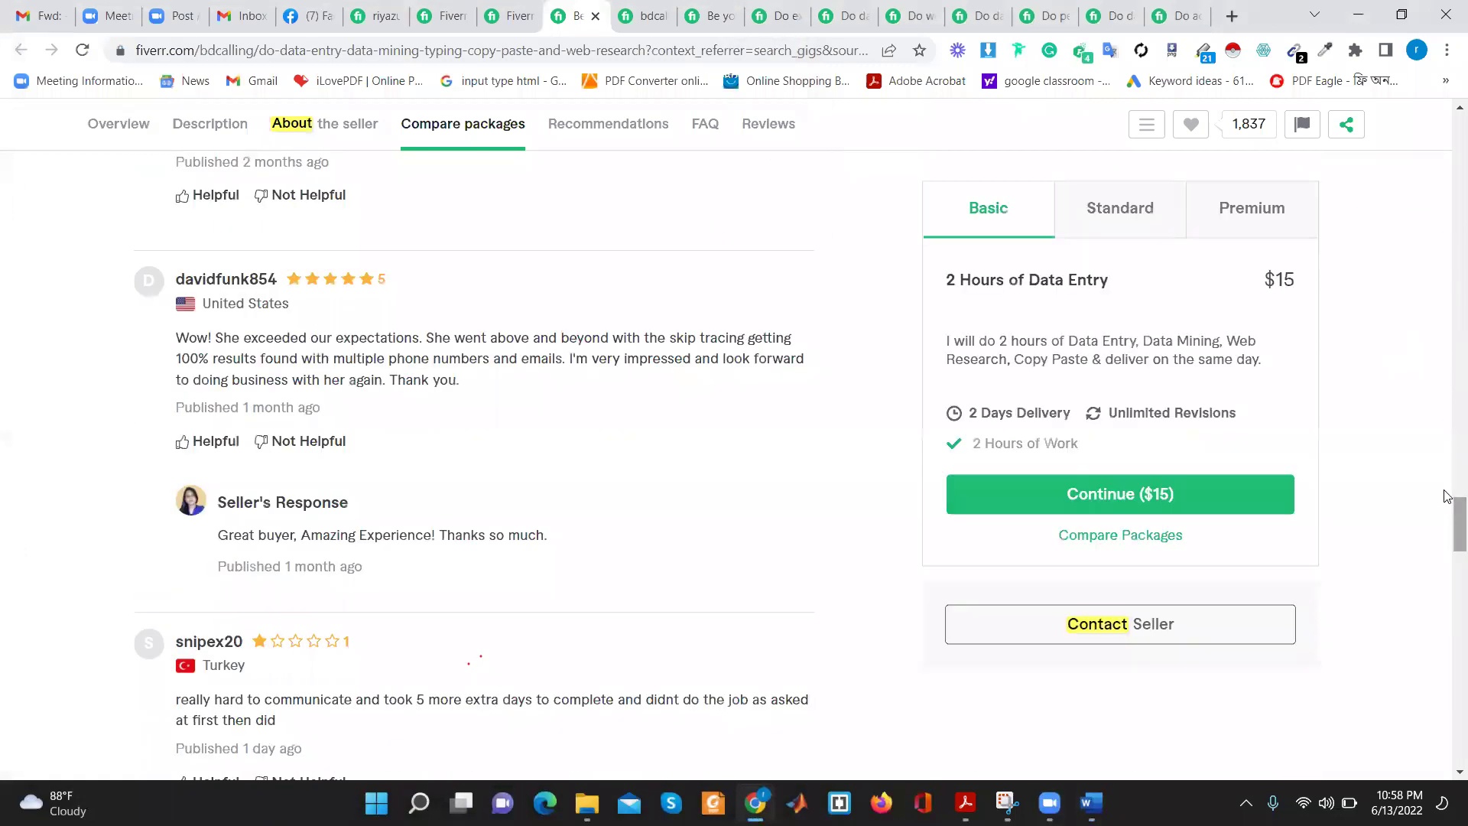
{"action": "left_click_drag", "start_coordinate": [1447, 495], "coordinate": [1447, 122]}
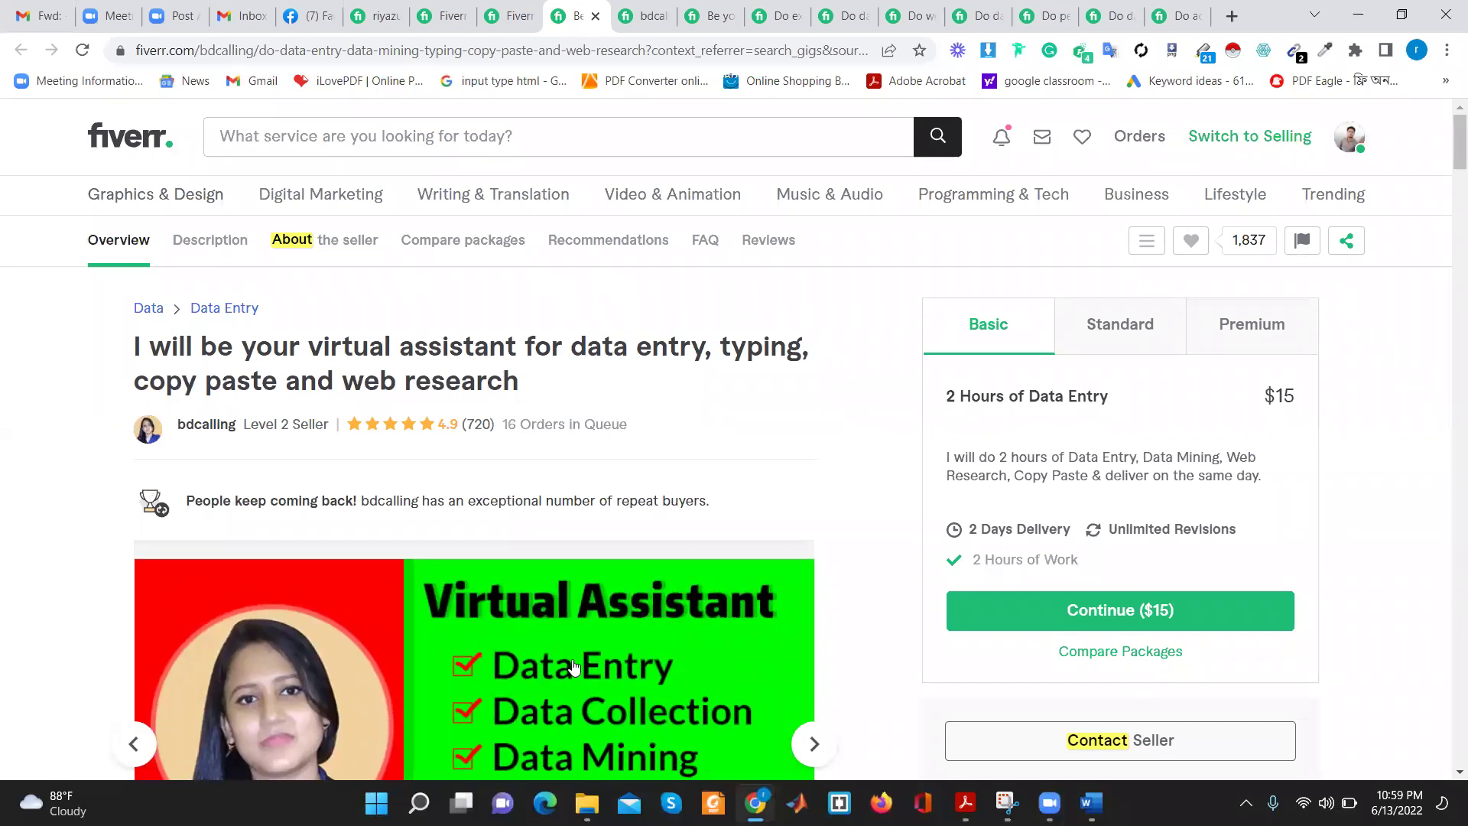
{"action": "scroll", "coordinate": [245, 444], "scroll_direction": "down", "scroll_amount": 10}
{"action": "scroll", "coordinate": [298, 487], "scroll_direction": "down", "scroll_amount": 5}
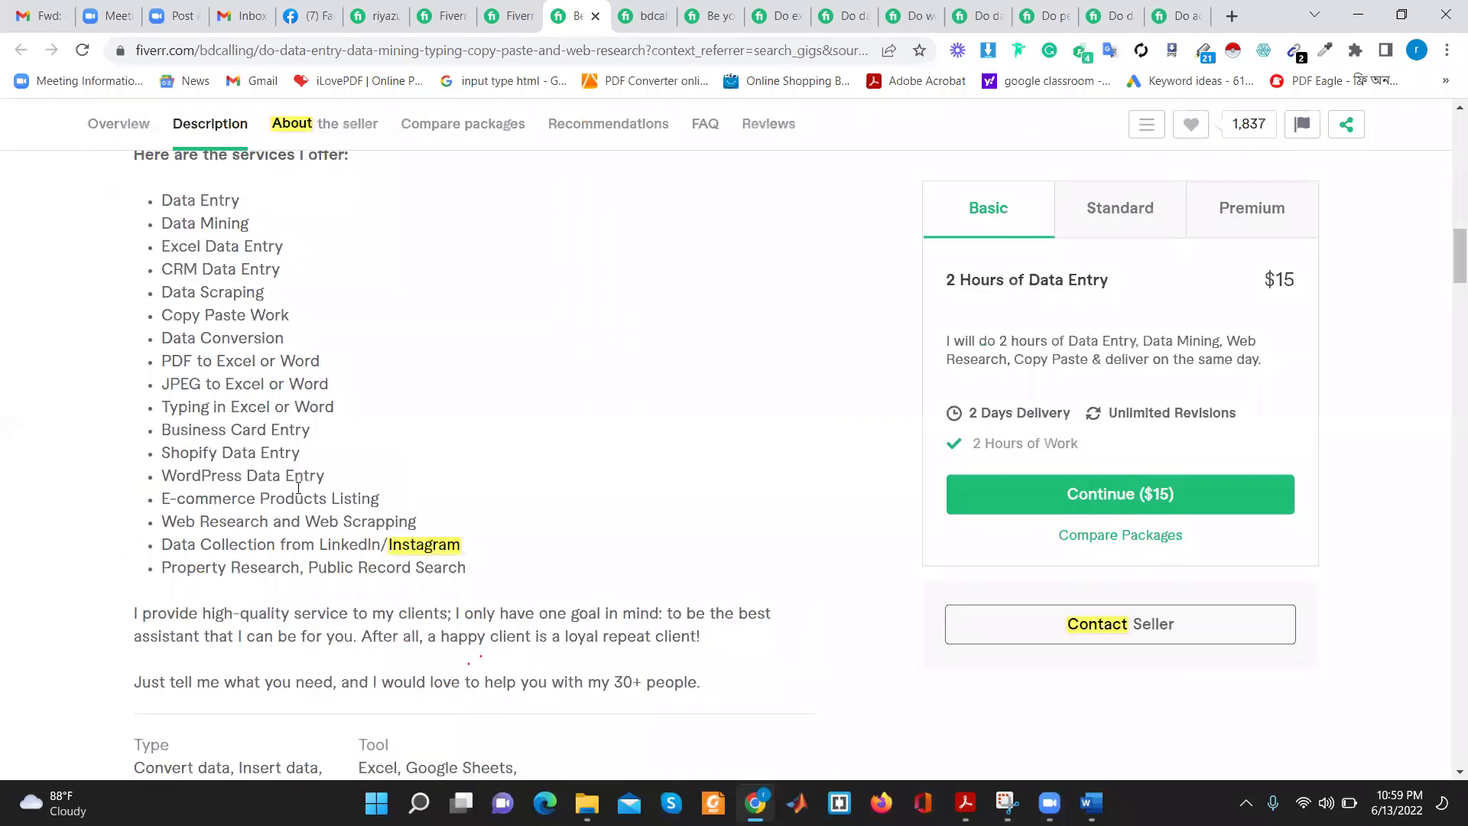
{"action": "left_click_drag", "start_coordinate": [470, 566], "coordinate": [161, 197]}
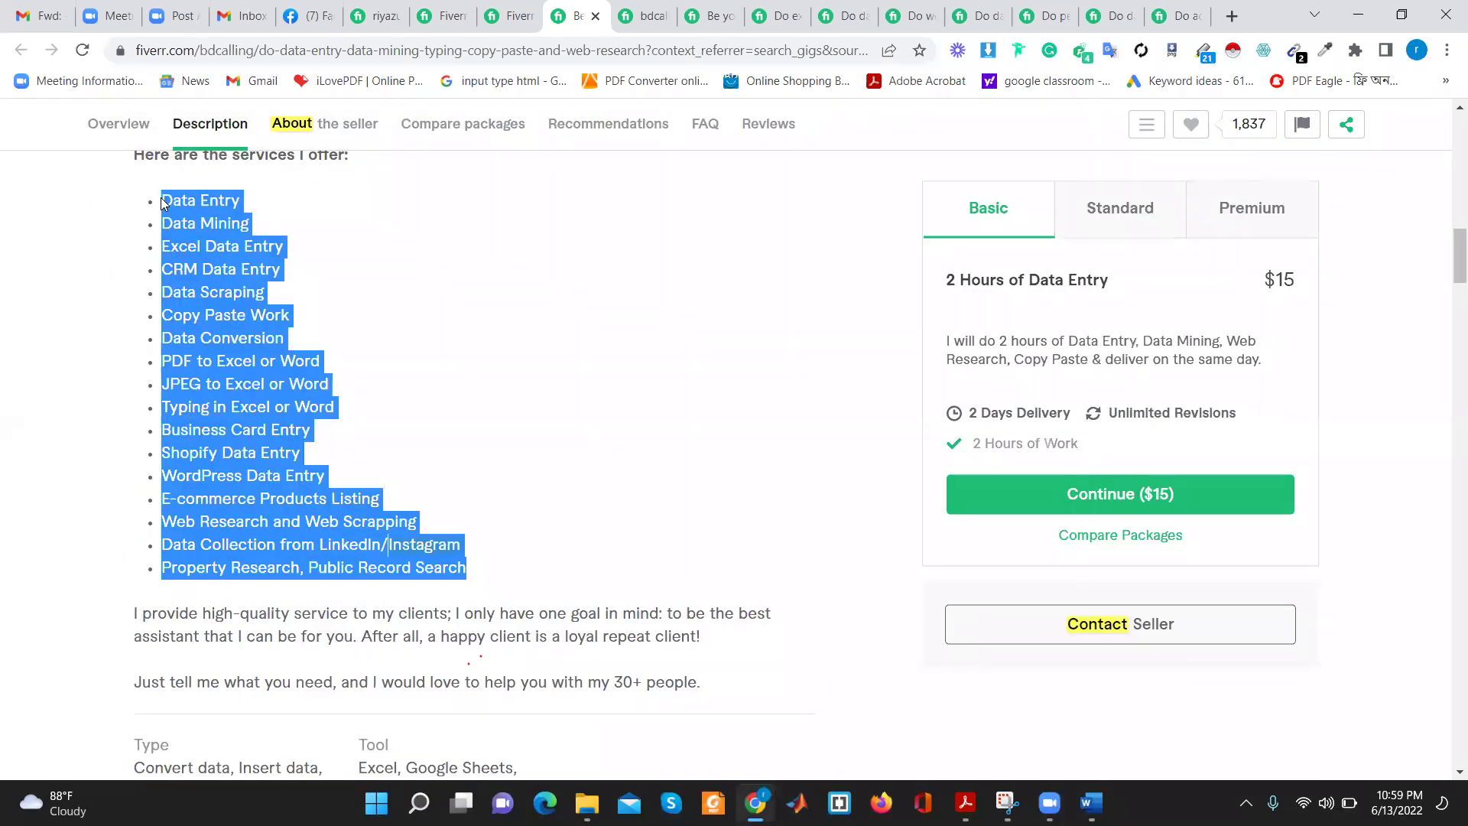
{"action": "left_click", "coordinate": [489, 451]}
{"action": "scroll", "coordinate": [473, 451], "scroll_direction": "down", "scroll_amount": 5}
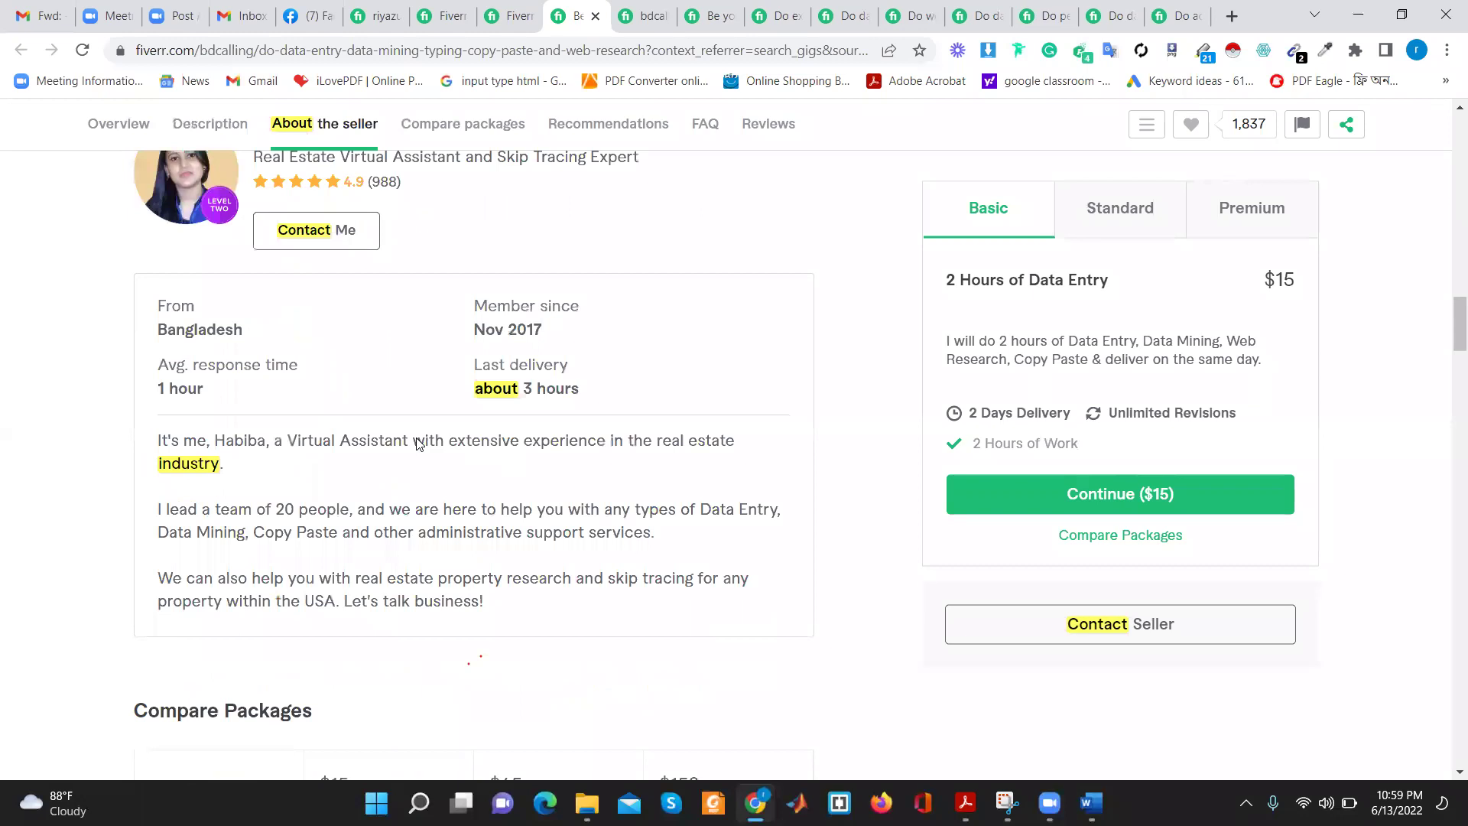
{"action": "scroll", "coordinate": [416, 451], "scroll_direction": "down", "scroll_amount": 5}
{"action": "scroll", "coordinate": [409, 470], "scroll_direction": "down", "scroll_amount": 8}
{"action": "scroll", "coordinate": [409, 470], "scroll_direction": "down", "scroll_amount": 5}
{"action": "scroll", "coordinate": [409, 470], "scroll_direction": "down", "scroll_amount": 5}
{"action": "scroll", "coordinate": [409, 470], "scroll_direction": "down", "scroll_amount": 4}
{"action": "scroll", "coordinate": [409, 470], "scroll_direction": "down", "scroll_amount": 10}
{"action": "scroll", "coordinate": [409, 455], "scroll_direction": "up", "scroll_amount": 5}
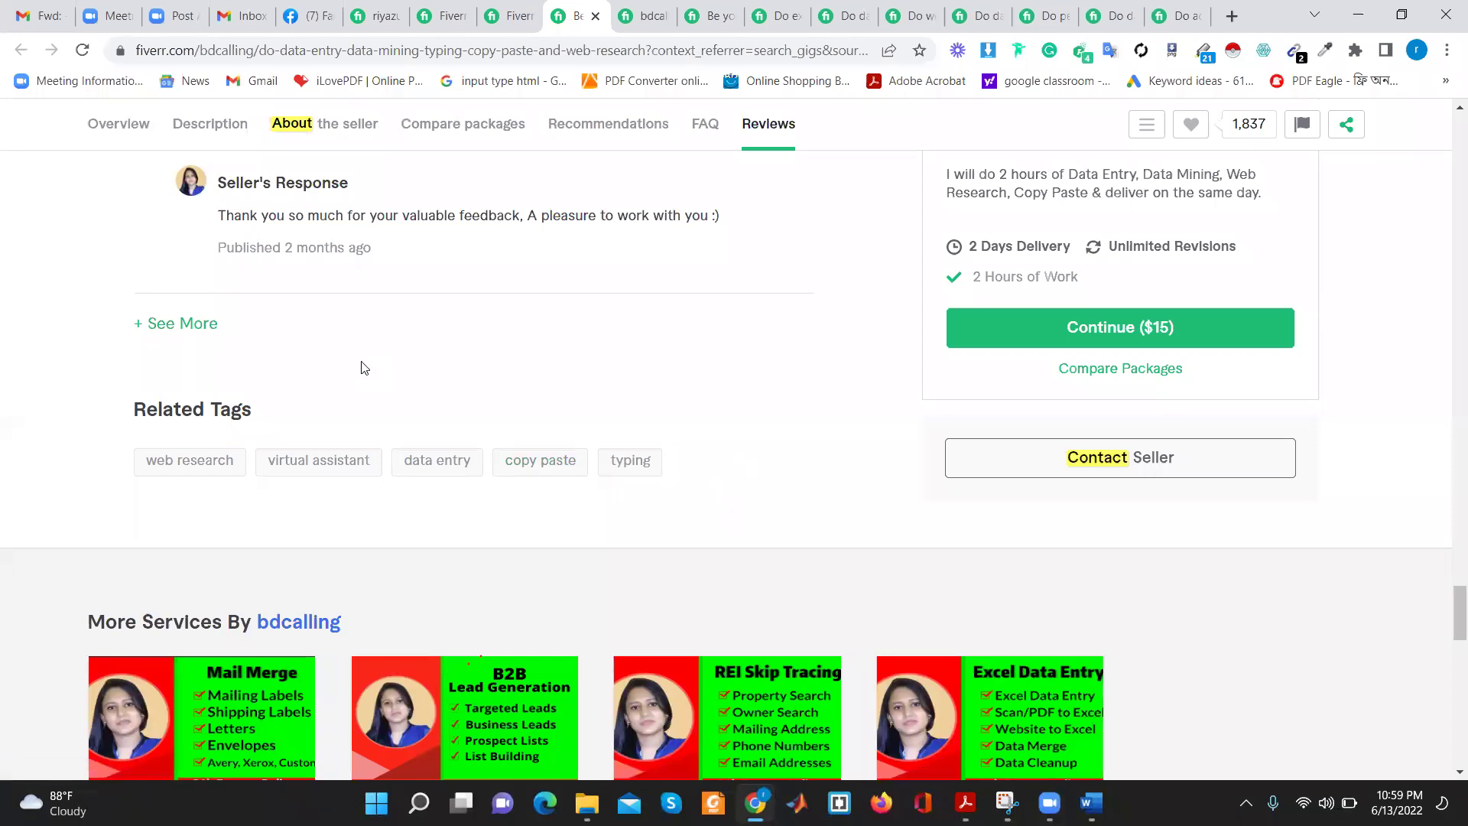
{"action": "left_click_drag", "start_coordinate": [693, 468], "coordinate": [181, 464]}
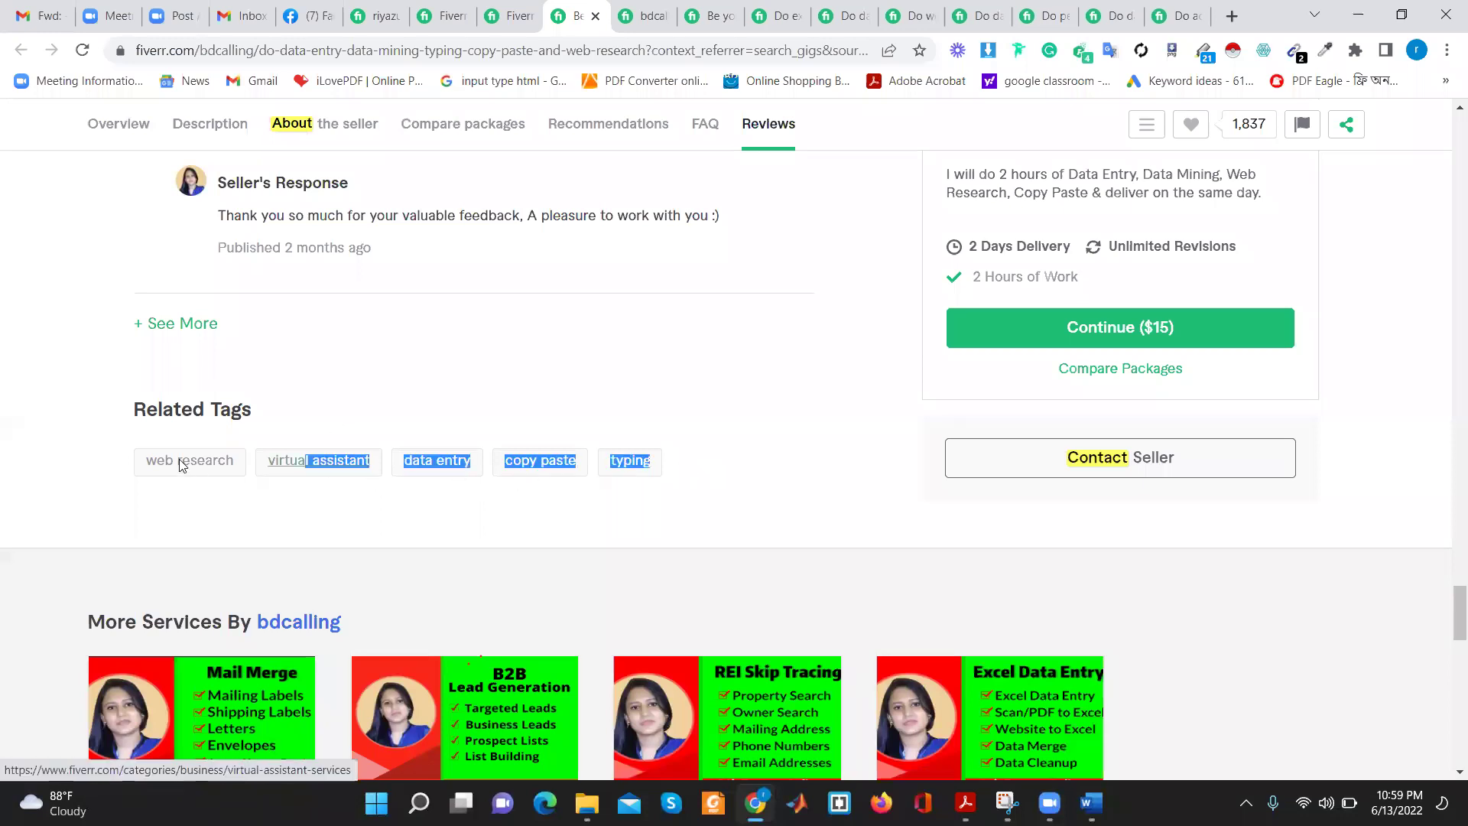
{"action": "left_click", "coordinate": [303, 381]}
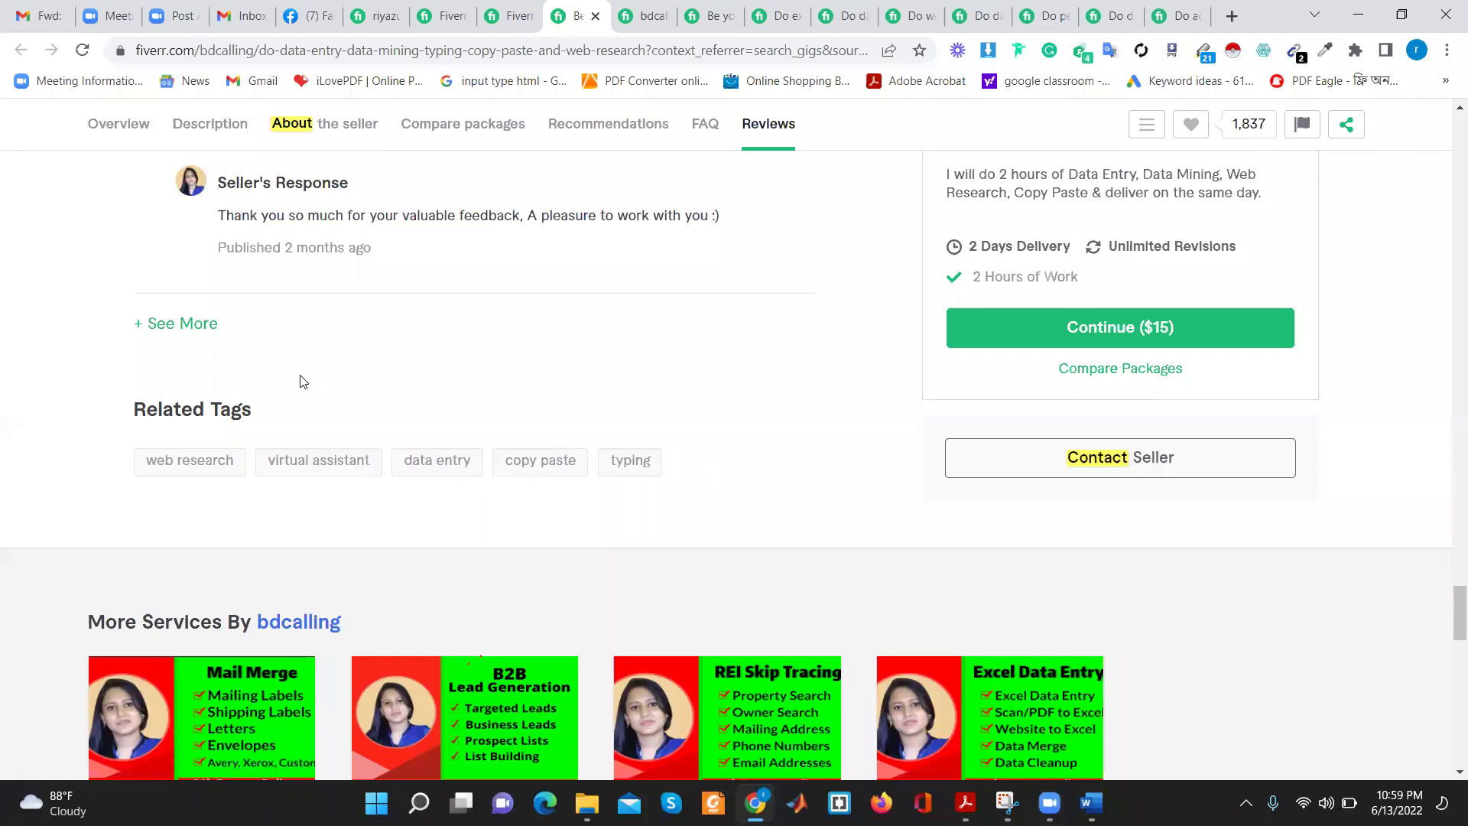
{"action": "mouse_move", "coordinate": [108, 460]}
{"action": "left_mouse_down"}
{"action": "mouse_move", "coordinate": [266, 485]}
{"action": "mouse_move", "coordinate": [666, 493]}
{"action": "left_mouse_up"}
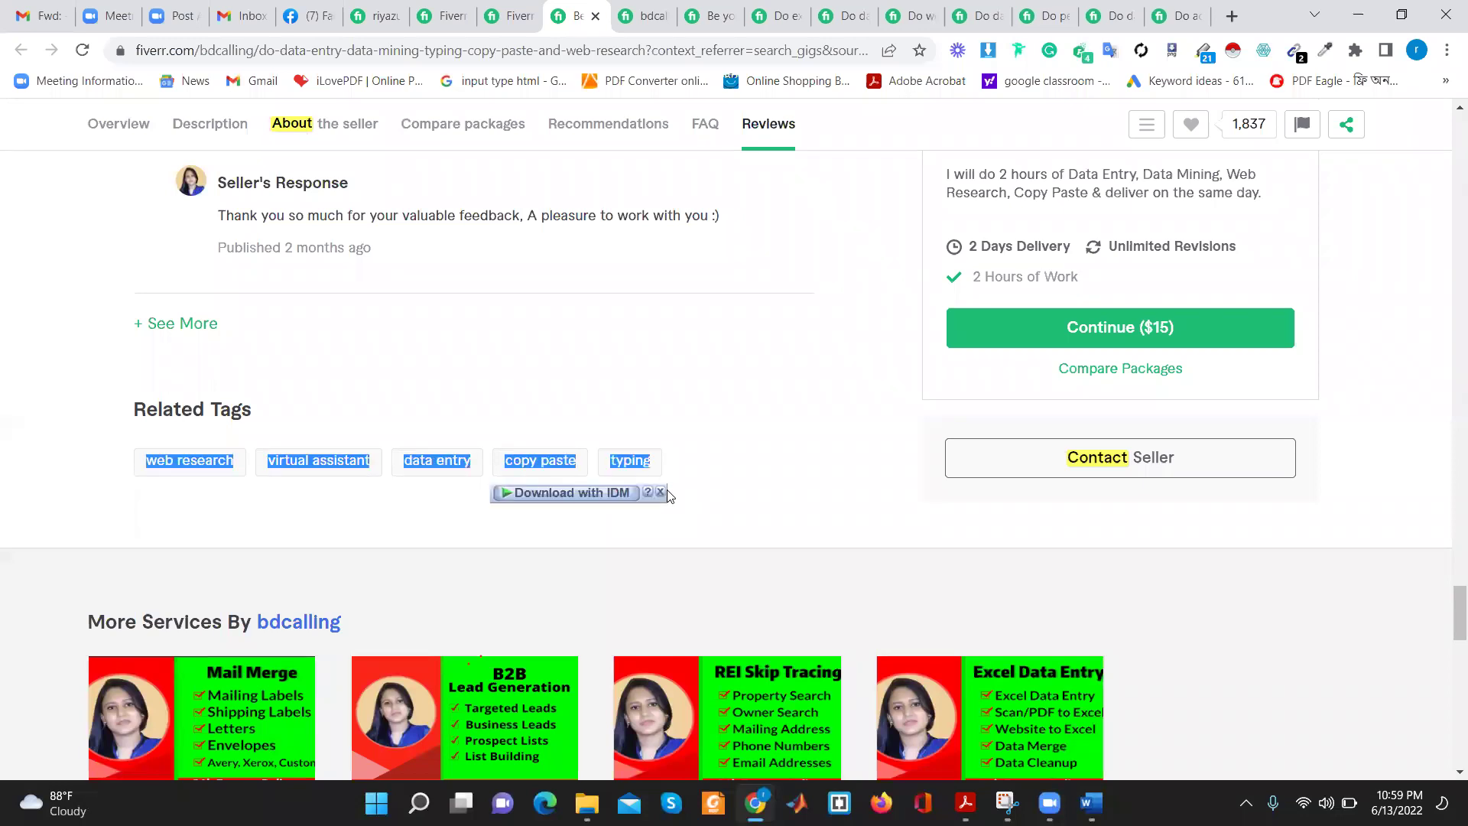
{"action": "left_click", "coordinate": [389, 392]}
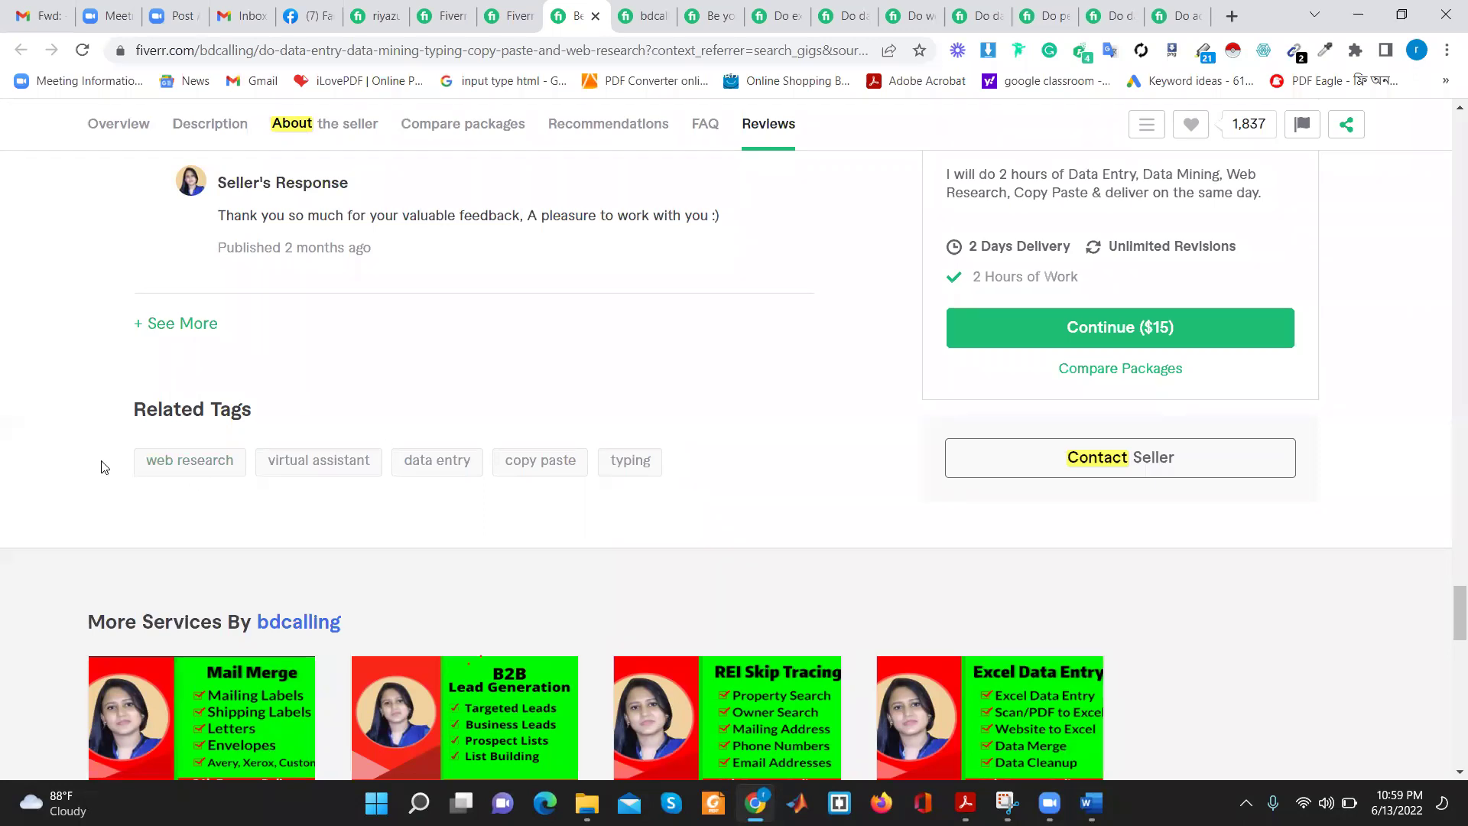
{"action": "left_click_drag", "start_coordinate": [106, 467], "coordinate": [682, 480]}
{"action": "left_click", "coordinate": [659, 402]}
{"action": "left_click_drag", "start_coordinate": [675, 468], "coordinate": [147, 485]}
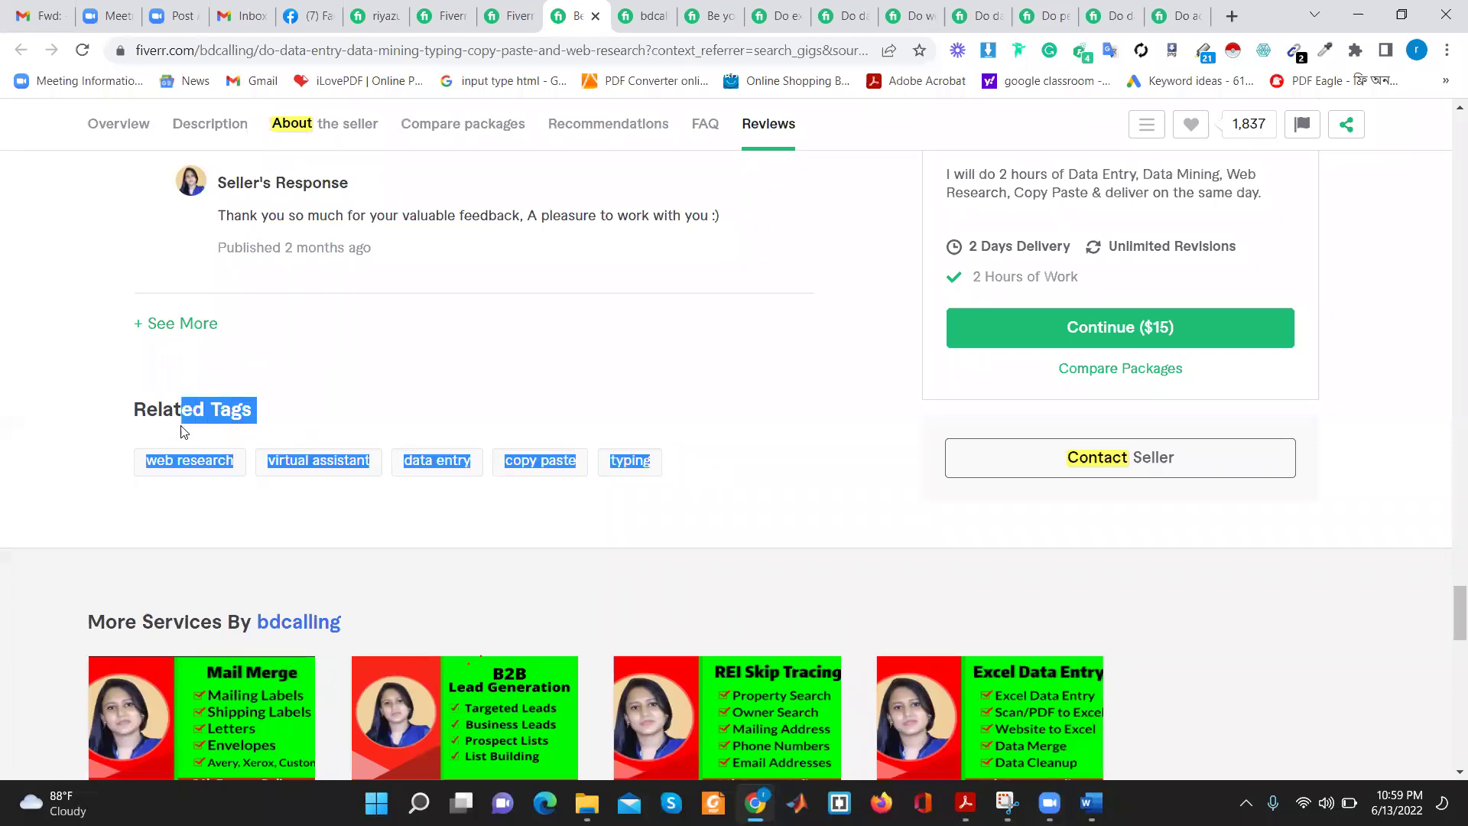
{"action": "left_click", "coordinate": [146, 485]}
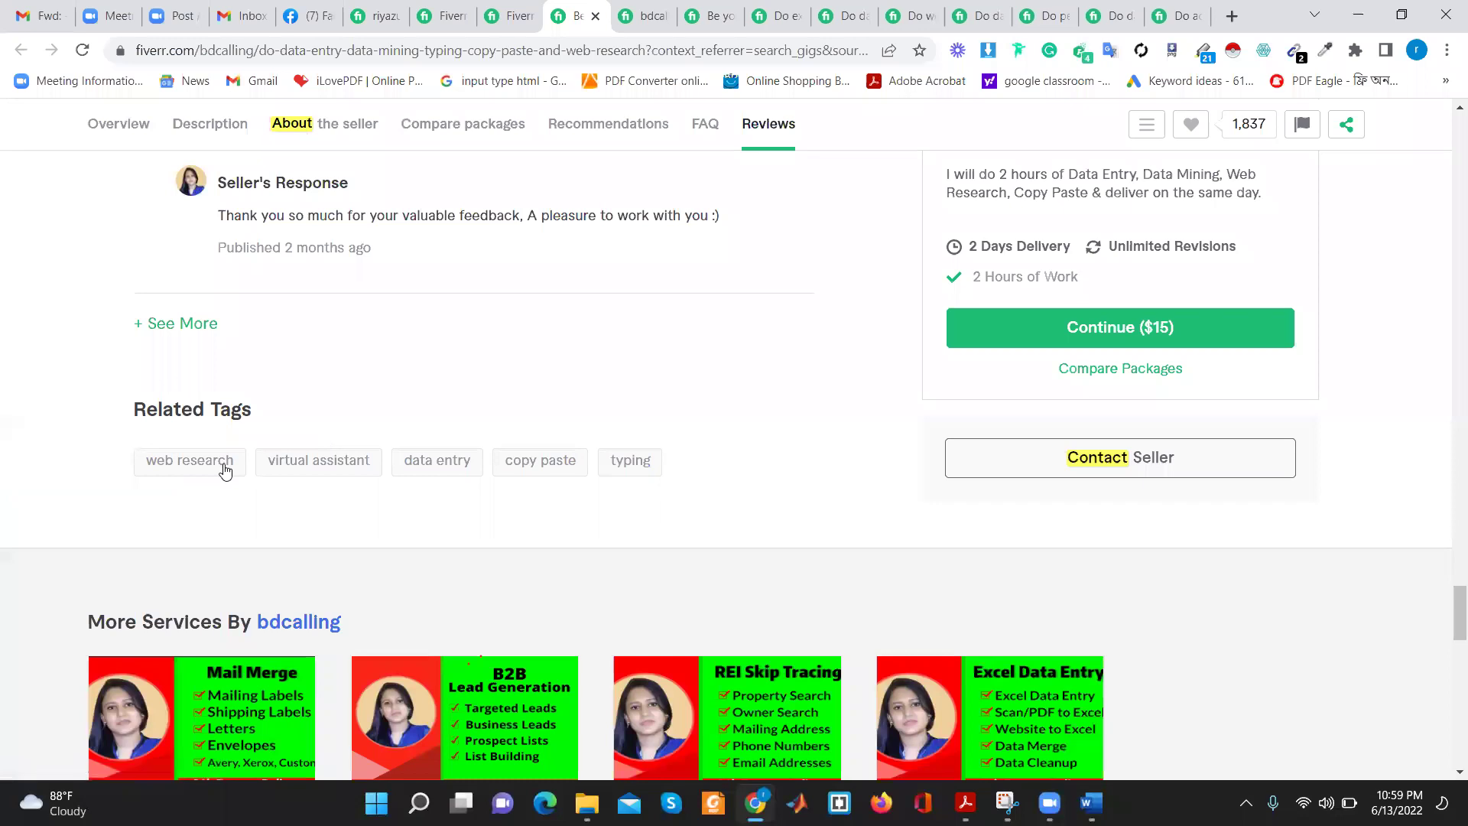
{"action": "scroll", "coordinate": [588, 406], "scroll_direction": "up", "scroll_amount": 1}
{"action": "scroll", "coordinate": [589, 405], "scroll_direction": "up", "scroll_amount": 10}
{"action": "scroll", "coordinate": [385, 212], "scroll_direction": "up", "scroll_amount": 10}
{"action": "scroll", "coordinate": [385, 212], "scroll_direction": "up", "scroll_amount": 10}
{"action": "scroll", "coordinate": [281, 227], "scroll_direction": "up", "scroll_amount": 10}
{"action": "scroll", "coordinate": [282, 227], "scroll_direction": "up", "scroll_amount": 5}
{"action": "left_click", "coordinate": [400, 130]}
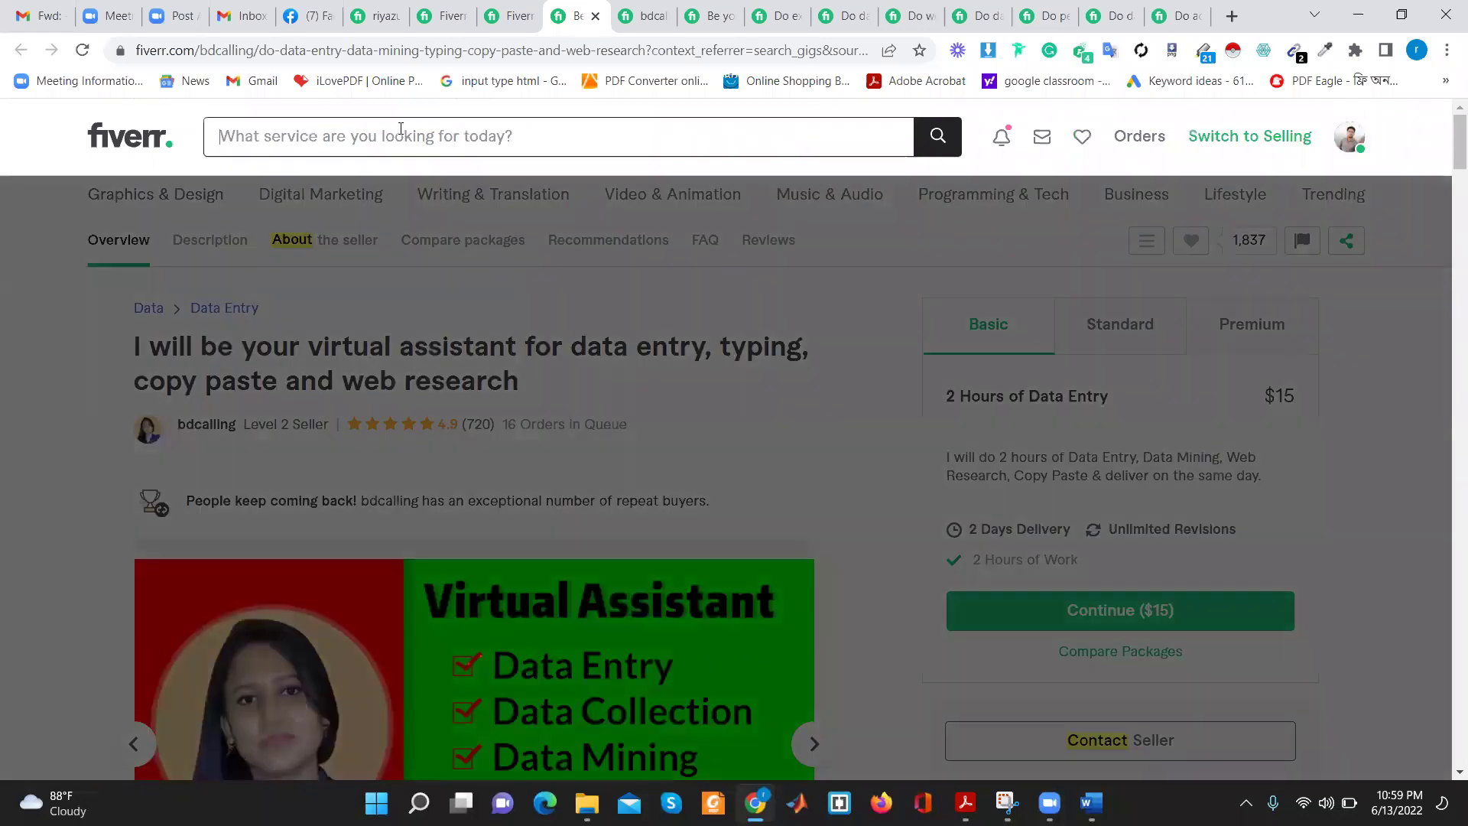
{"action": "left_click", "coordinate": [850, 441]}
{"action": "scroll", "coordinate": [850, 442], "scroll_direction": "down", "scroll_amount": 20}
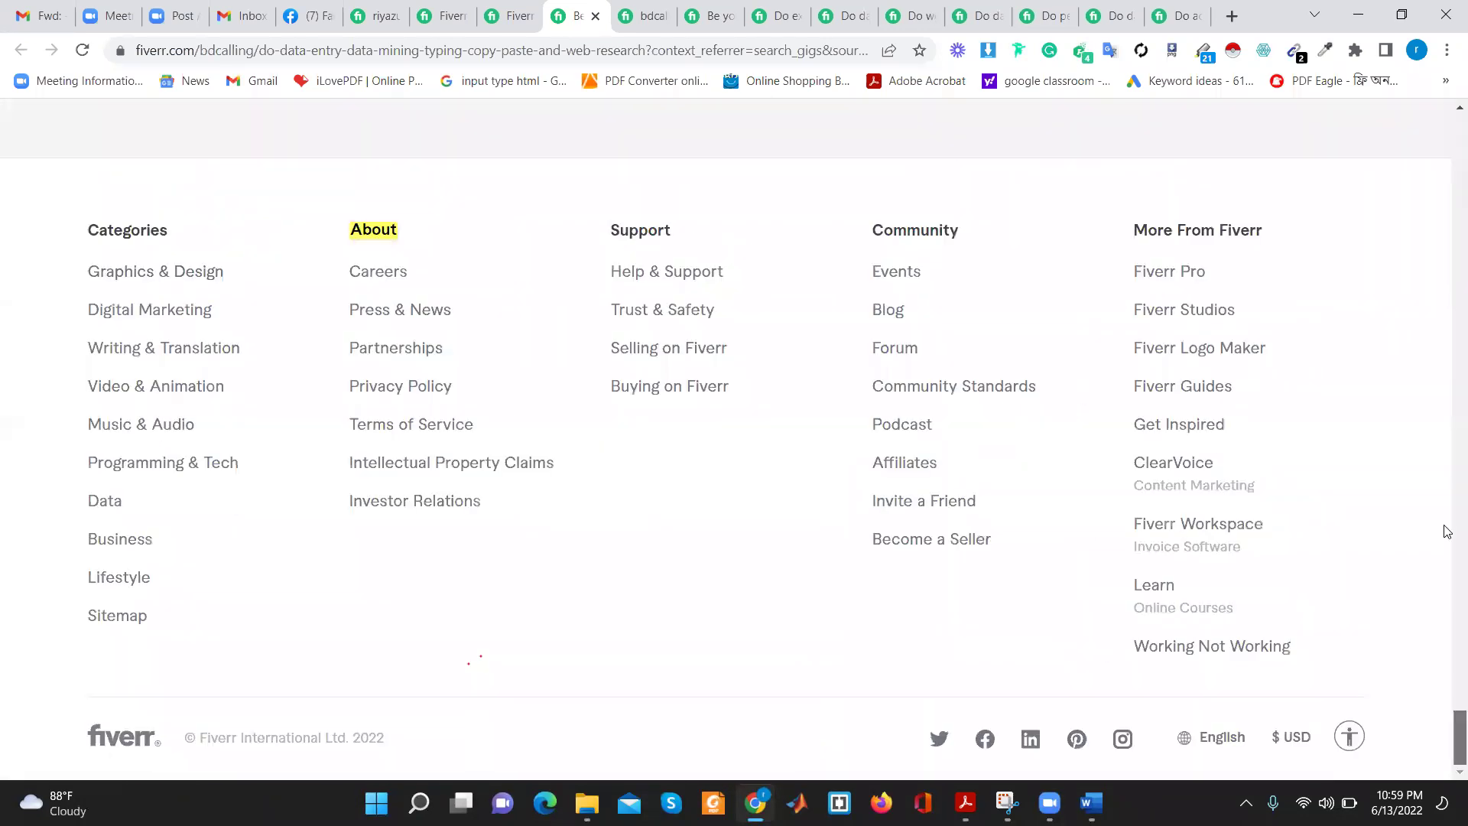
{"action": "left_click_drag", "start_coordinate": [1456, 524], "coordinate": [1456, 612]}
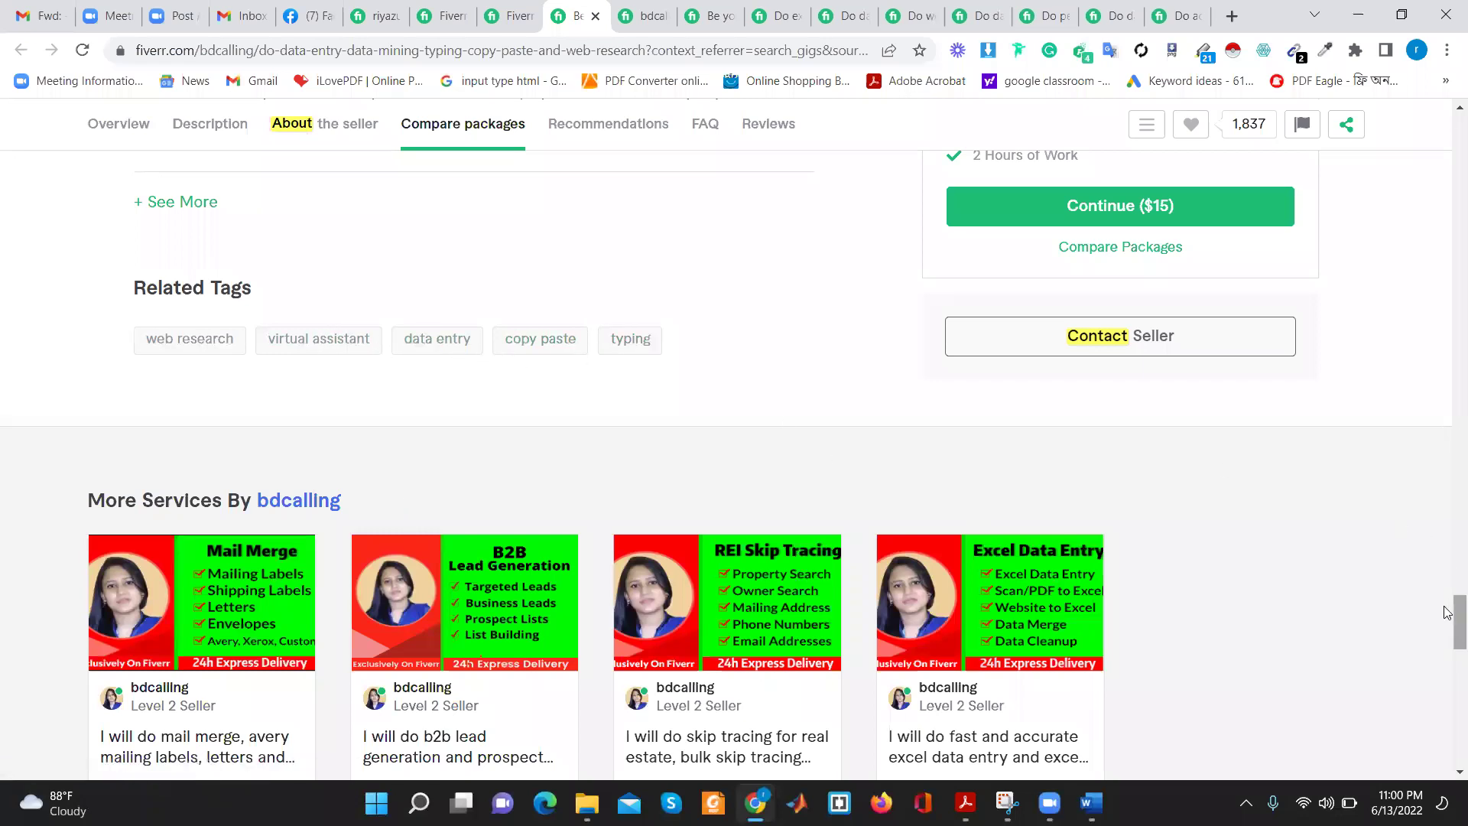
{"action": "left_click_drag", "start_coordinate": [1458, 621], "coordinate": [1459, 122]}
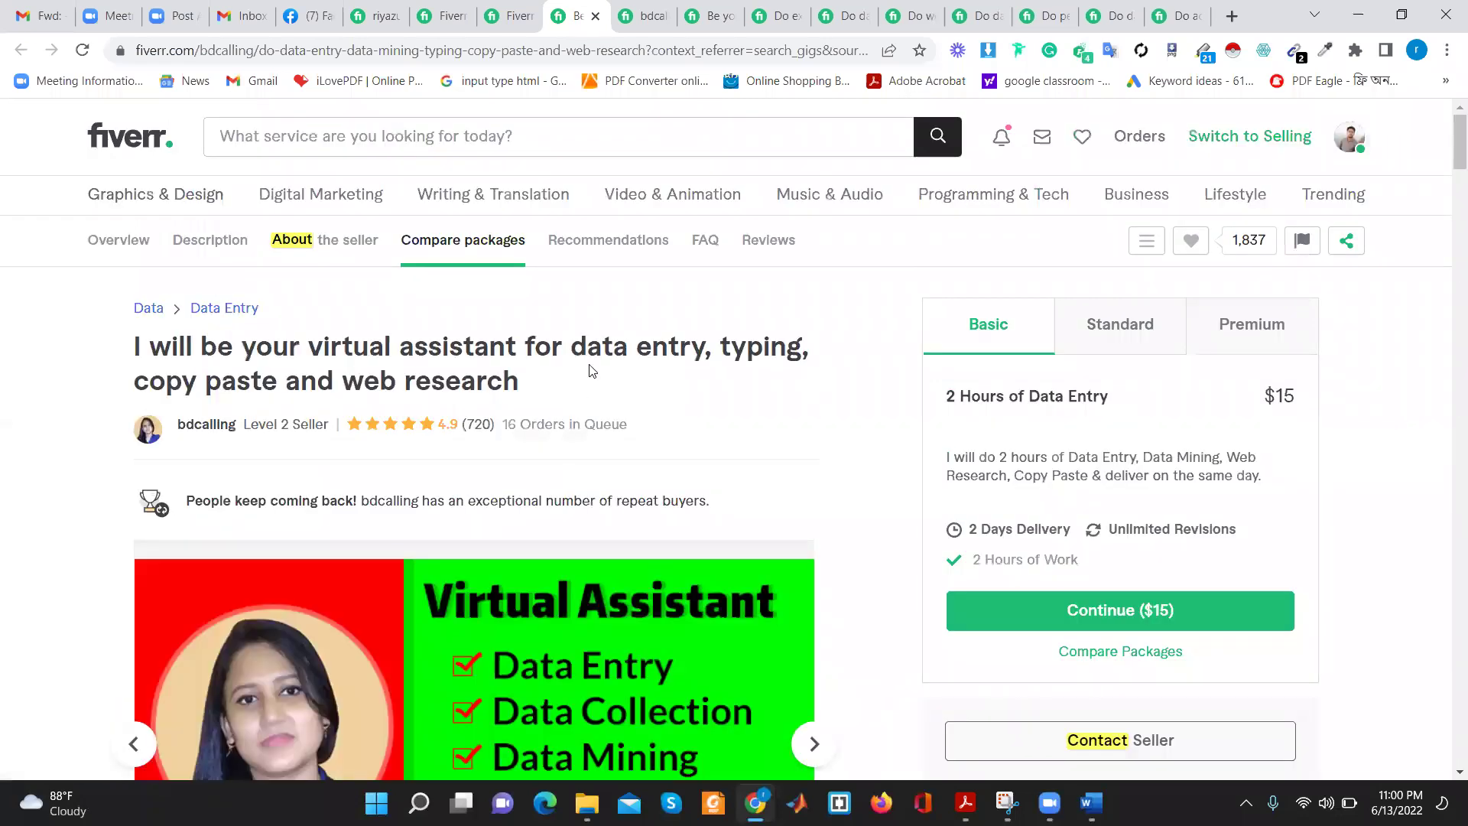
Search Fiverr for 'web research' gigs and open the first result in a new tab
{"action": "left_click", "coordinate": [307, 145]}
{"action": "type", "text": "web"}
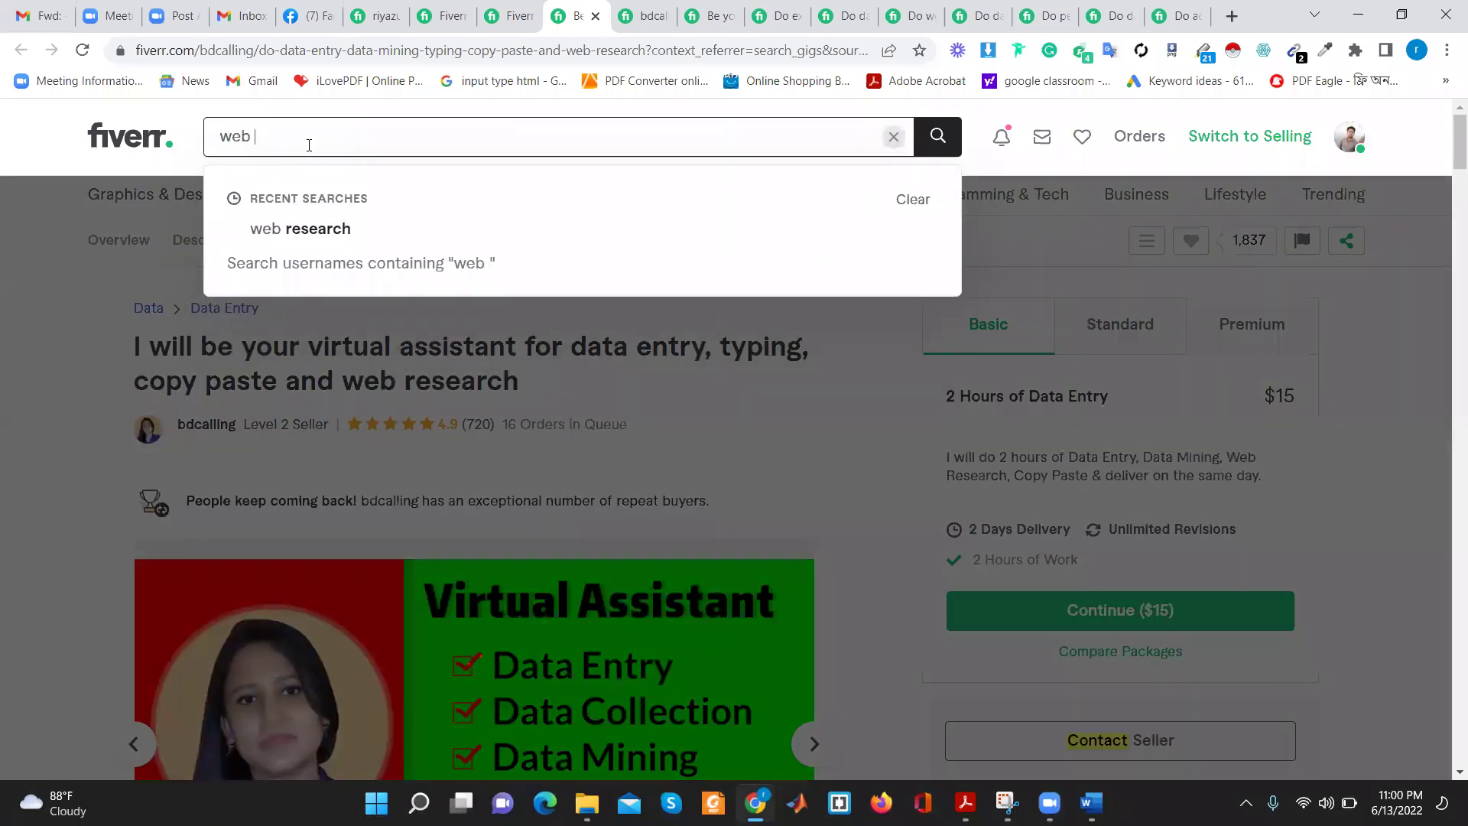
{"action": "left_click", "coordinate": [312, 229]}
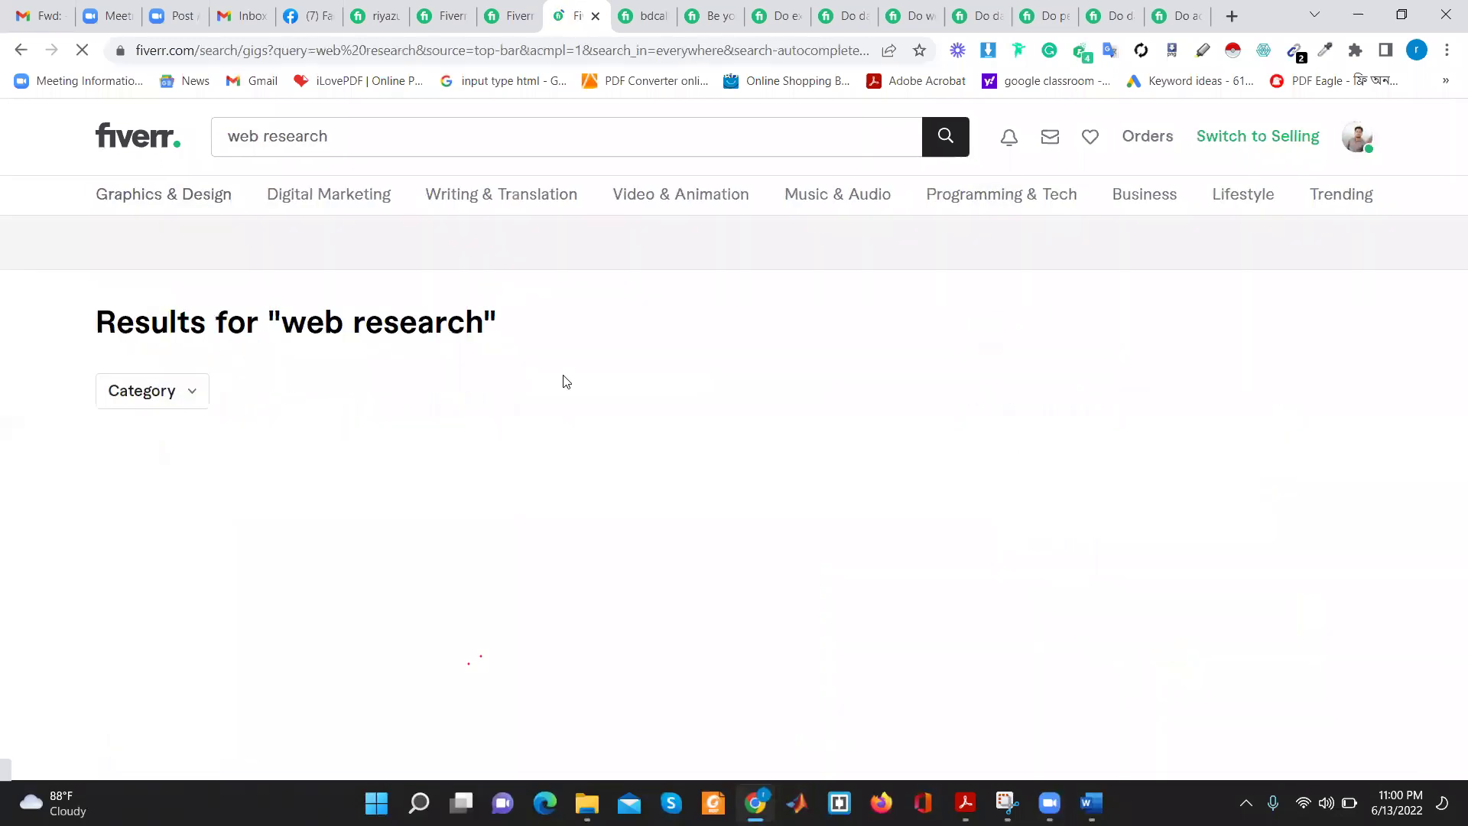
{"action": "scroll", "coordinate": [563, 380], "scroll_direction": "down", "scroll_amount": 2}
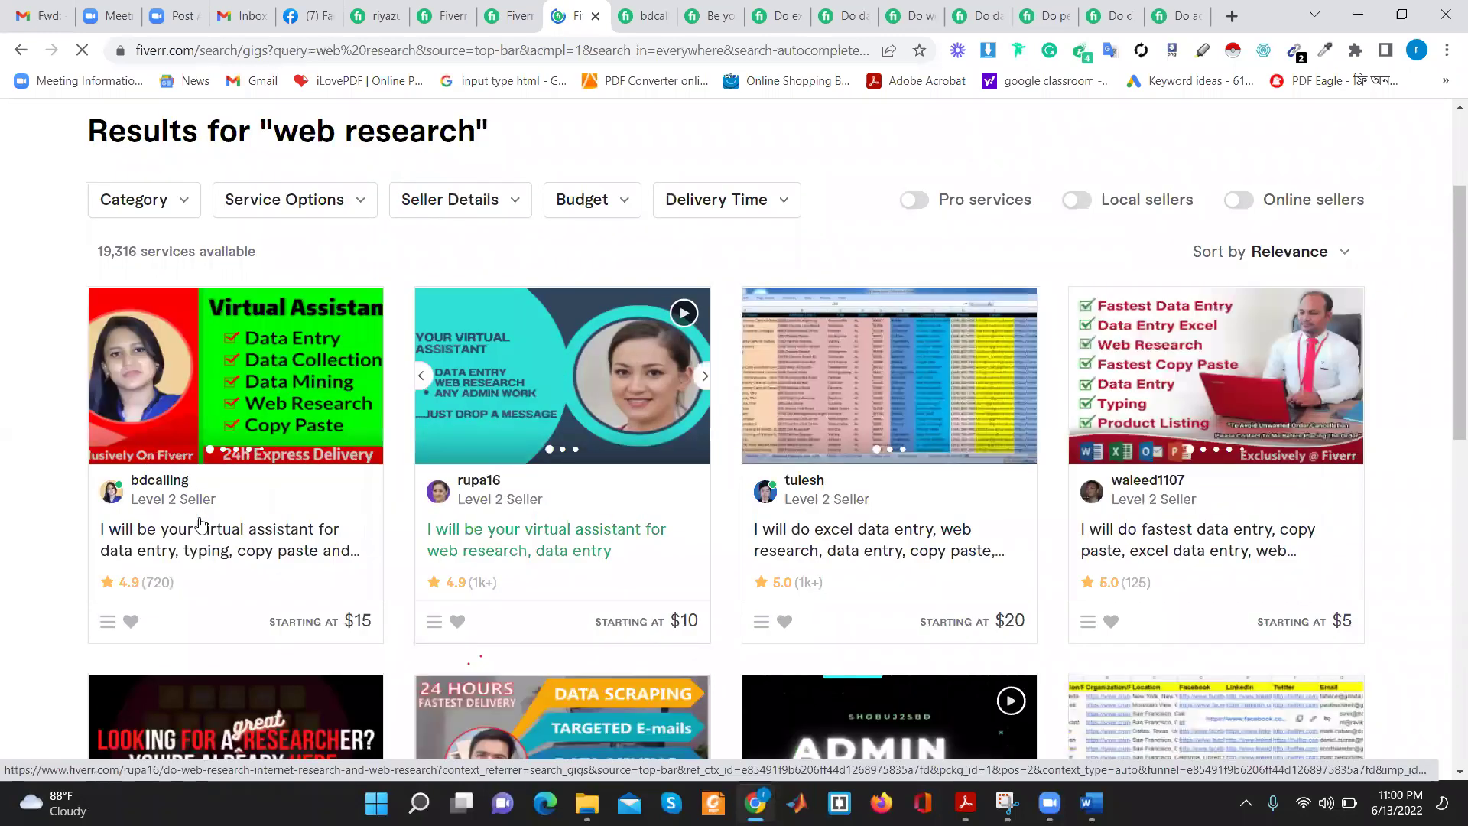
{"action": "right_click", "coordinate": [242, 544]}
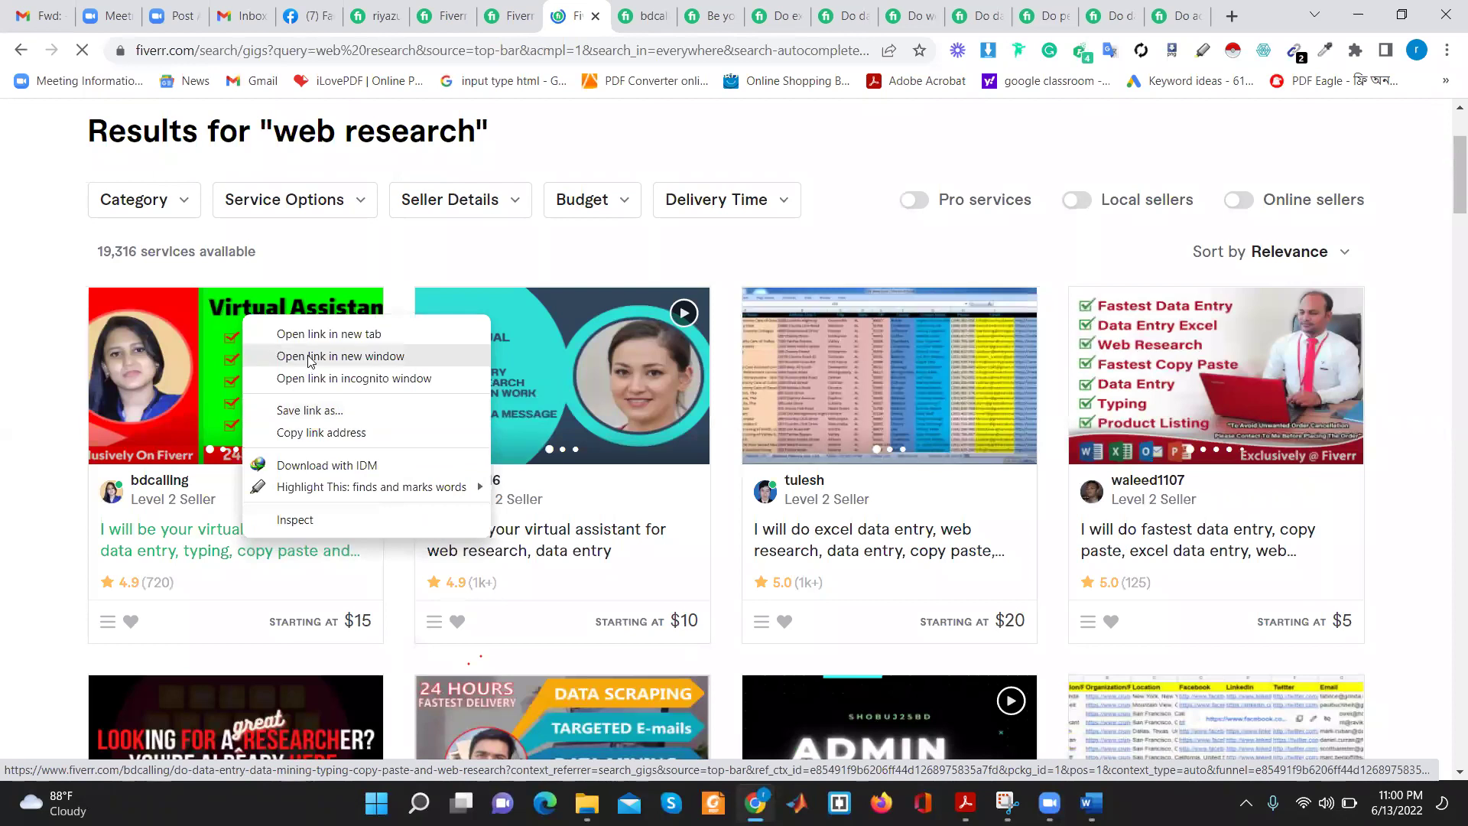
{"action": "left_click", "coordinate": [328, 325]}
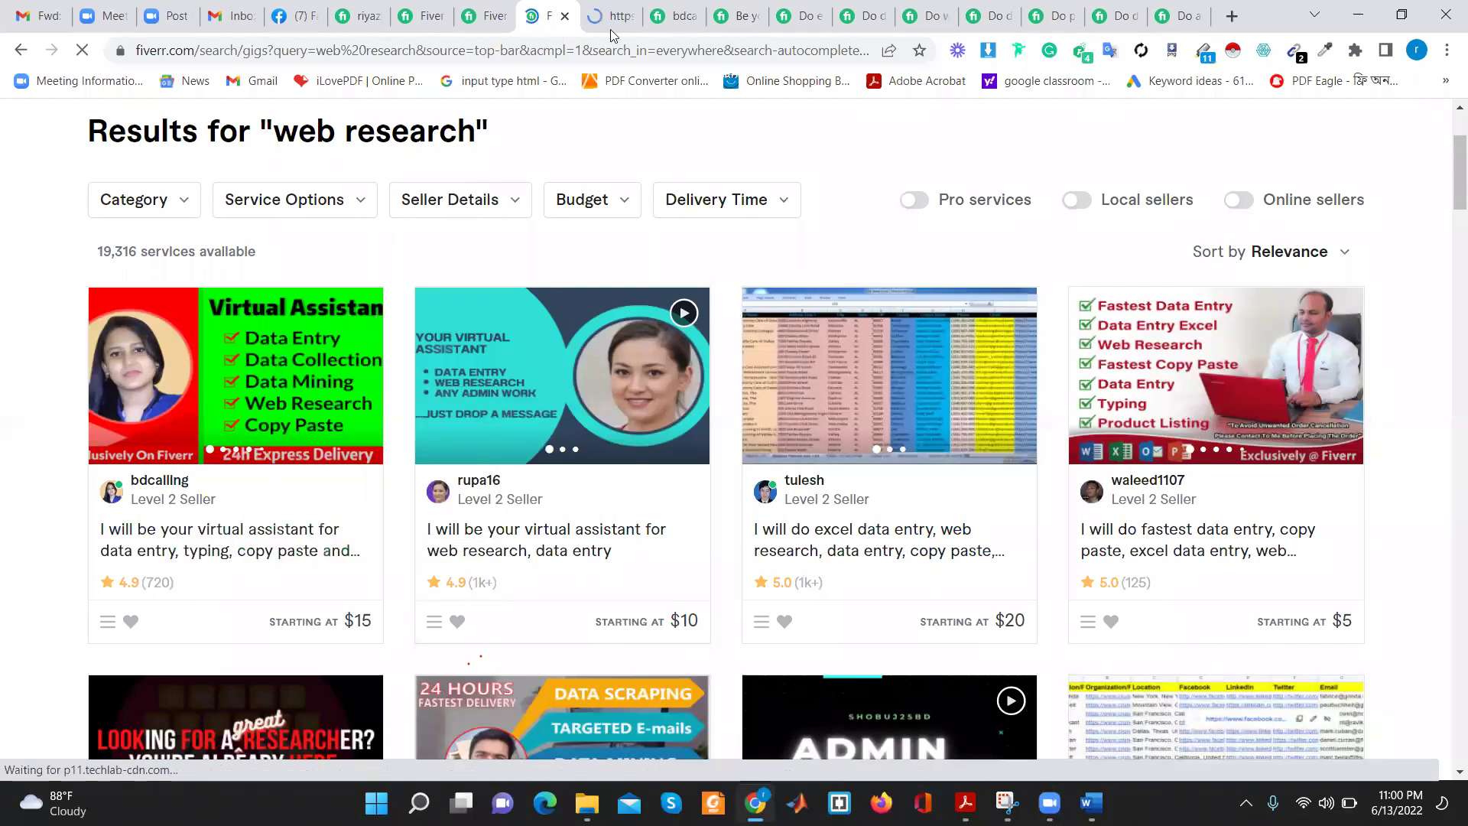
Replace the search query with 'pdf to word'
{"action": "scroll", "coordinate": [457, 186], "scroll_direction": "up", "scroll_amount": 2}
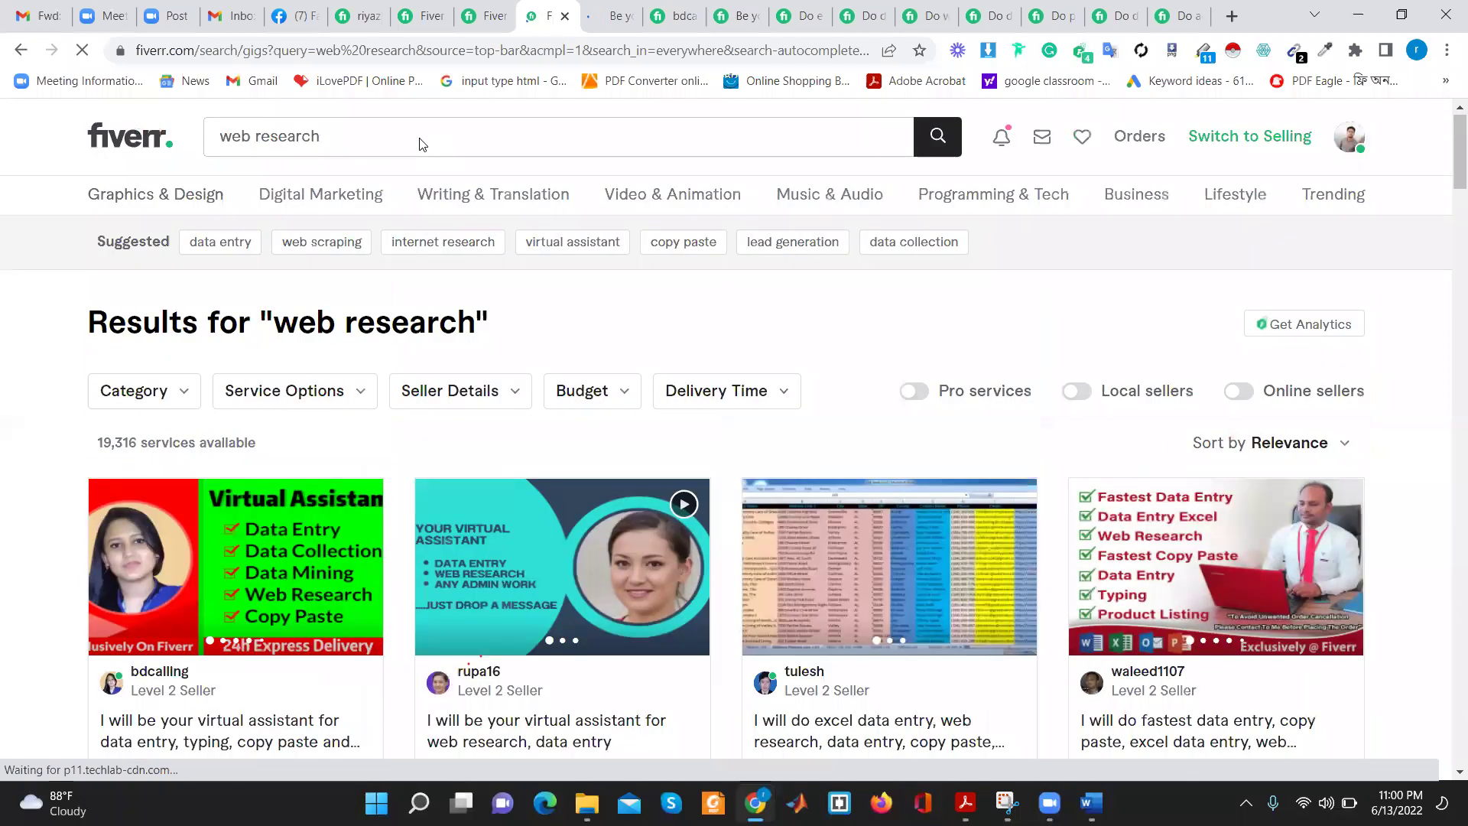
{"action": "left_click", "coordinate": [478, 139]}
{"action": "key", "text": "BackSpace"}
{"action": "type", "text": "h"}
{"action": "key", "text": "ctrl+a"}
{"action": "key", "text": "BackSpace"}
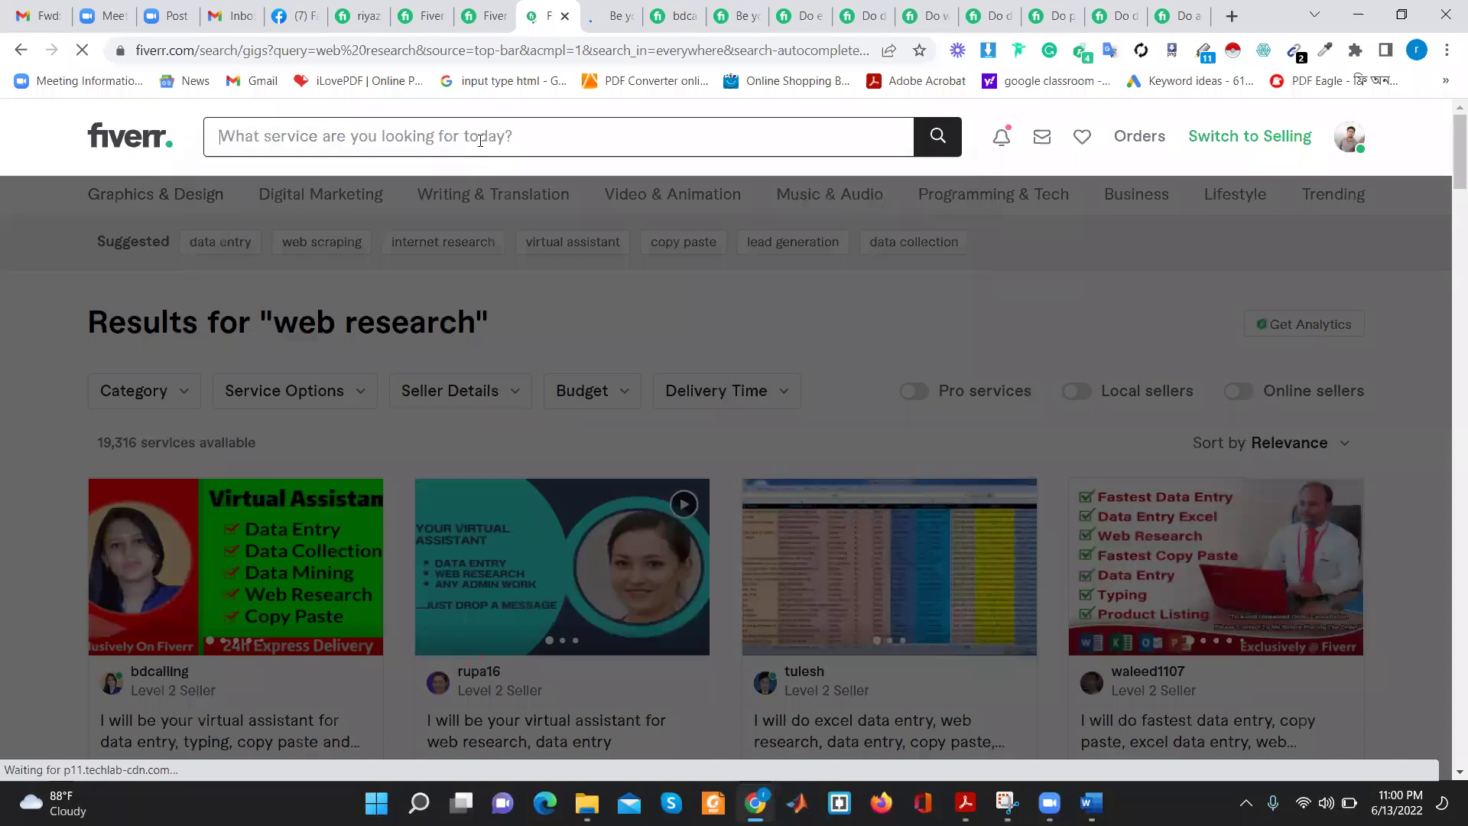
{"action": "type", "text": "pdf"}
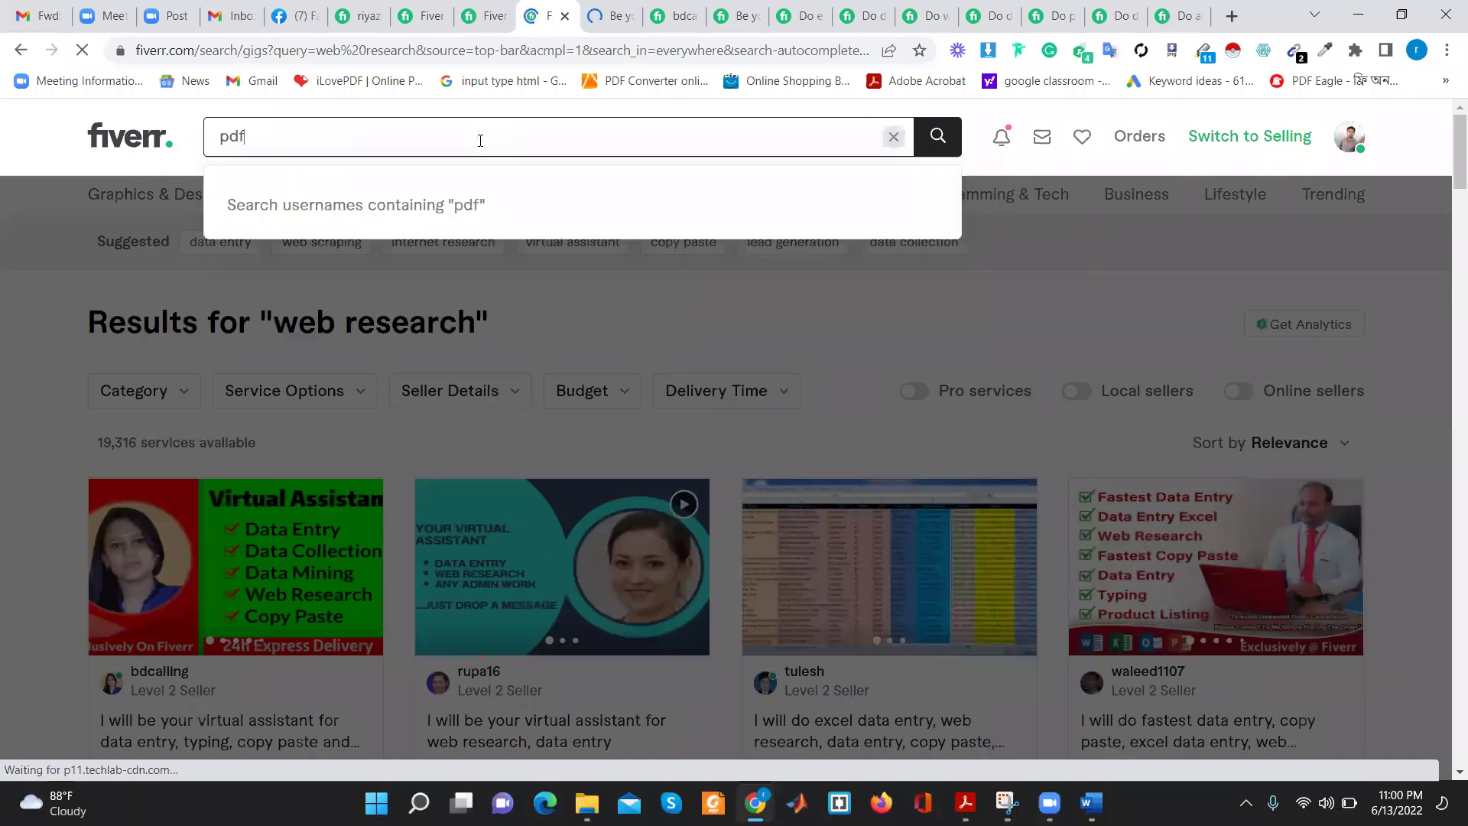
{"action": "type", "text": " to word"}
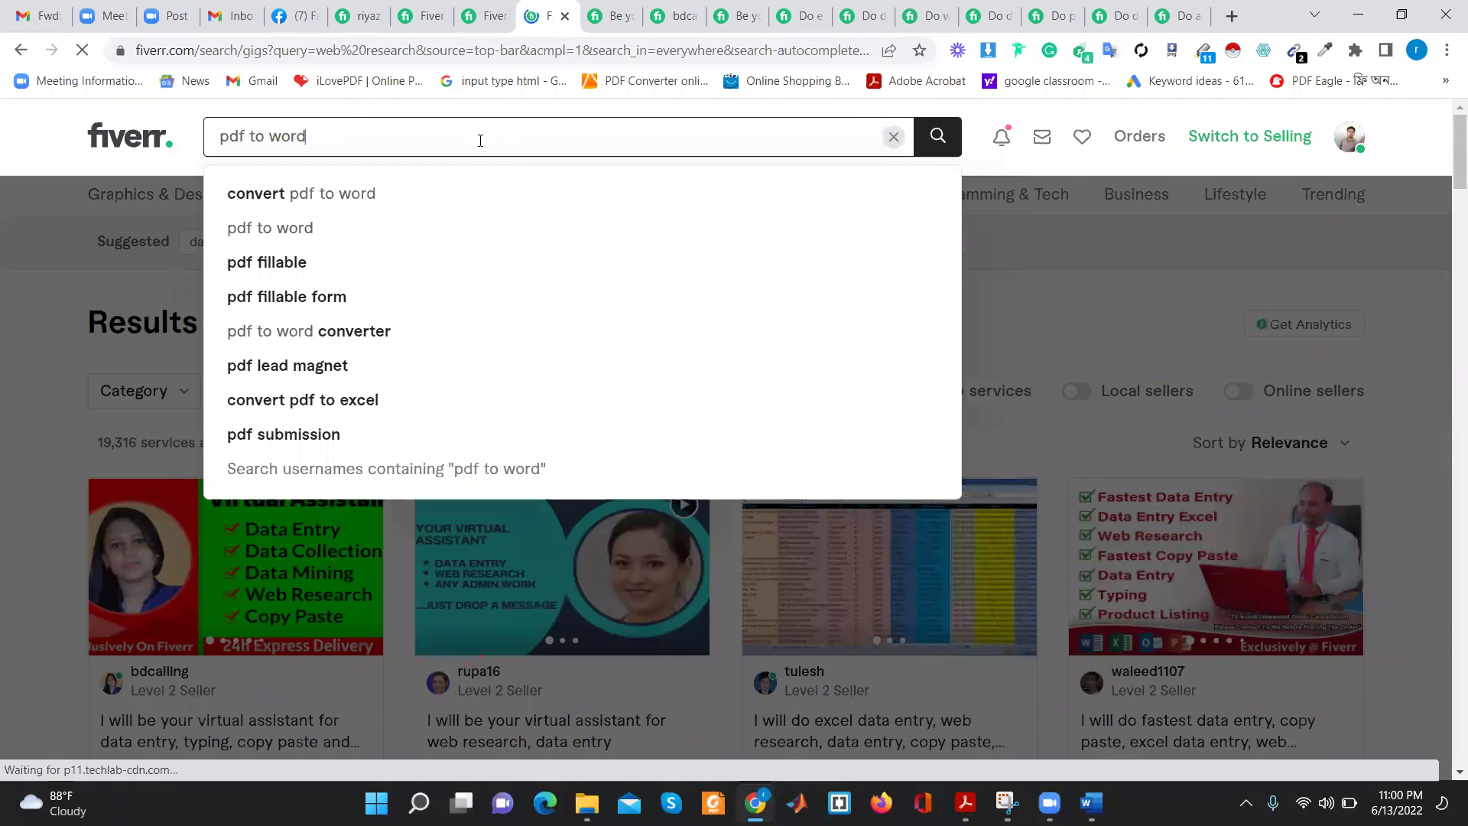
Run the 'pdf to word' search and browse the resulting PDF-to-Word gigs
{"action": "key", "text": "Return"}
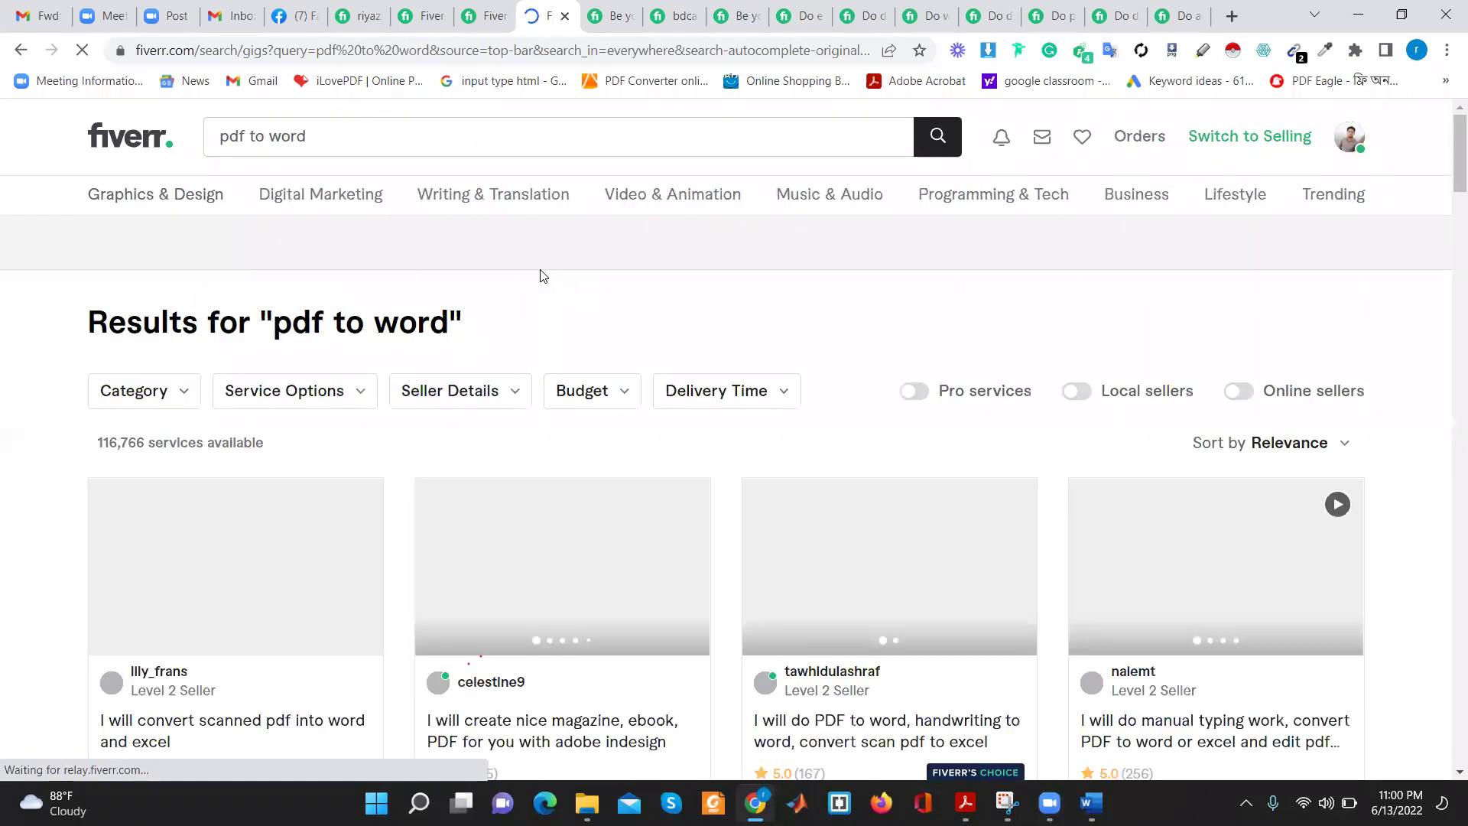
{"action": "scroll", "coordinate": [541, 275], "scroll_direction": "down", "scroll_amount": 5}
{"action": "scroll", "coordinate": [541, 276], "scroll_direction": "down", "scroll_amount": 5}
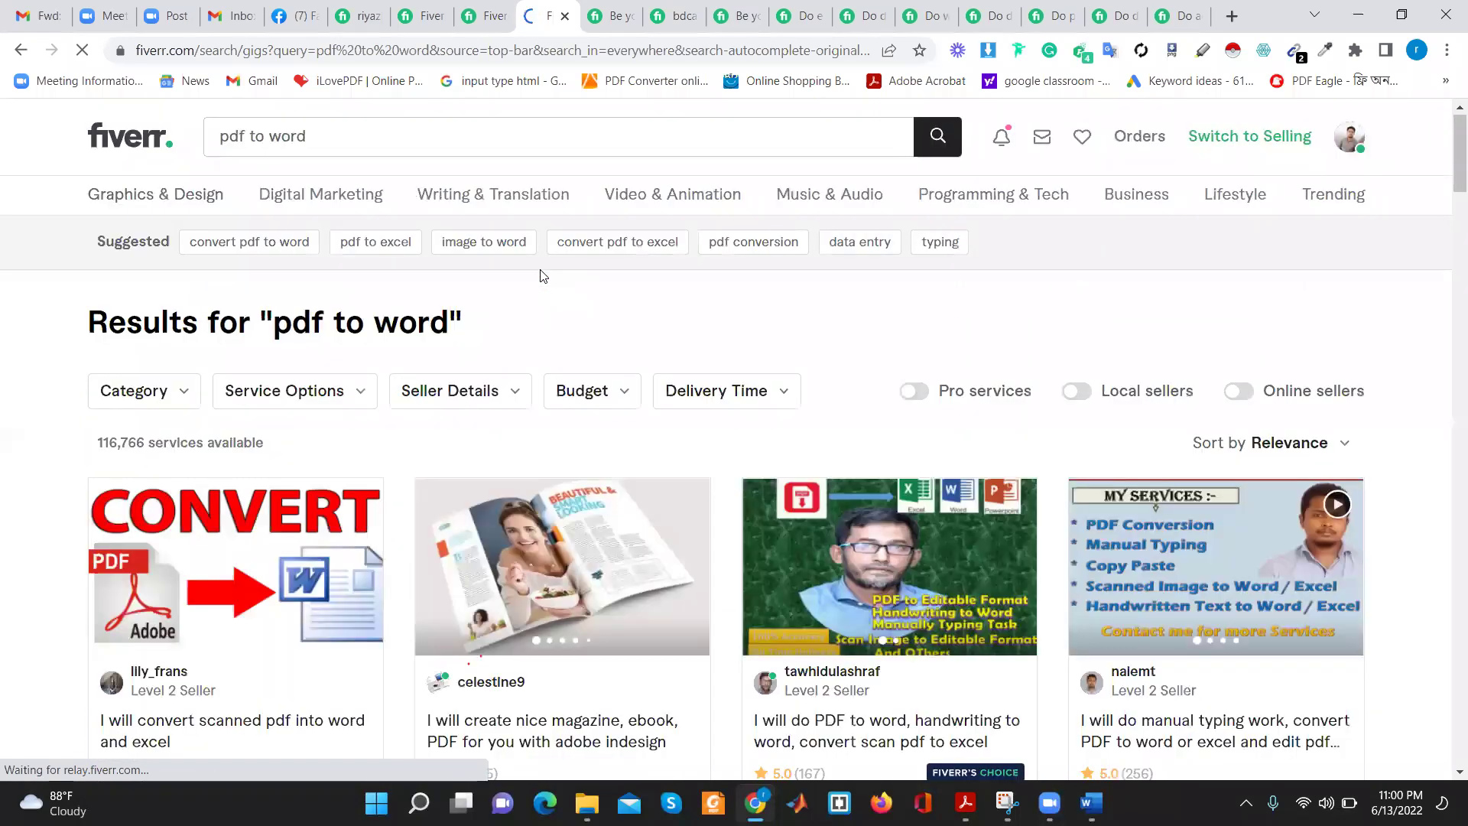
{"action": "scroll", "coordinate": [540, 276], "scroll_direction": "down", "scroll_amount": 3}
{"action": "scroll", "coordinate": [540, 276], "scroll_direction": "down", "scroll_amount": 2}
{"action": "scroll", "coordinate": [540, 276], "scroll_direction": "down", "scroll_amount": 5}
{"action": "scroll", "coordinate": [540, 274], "scroll_direction": "down", "scroll_amount": 7}
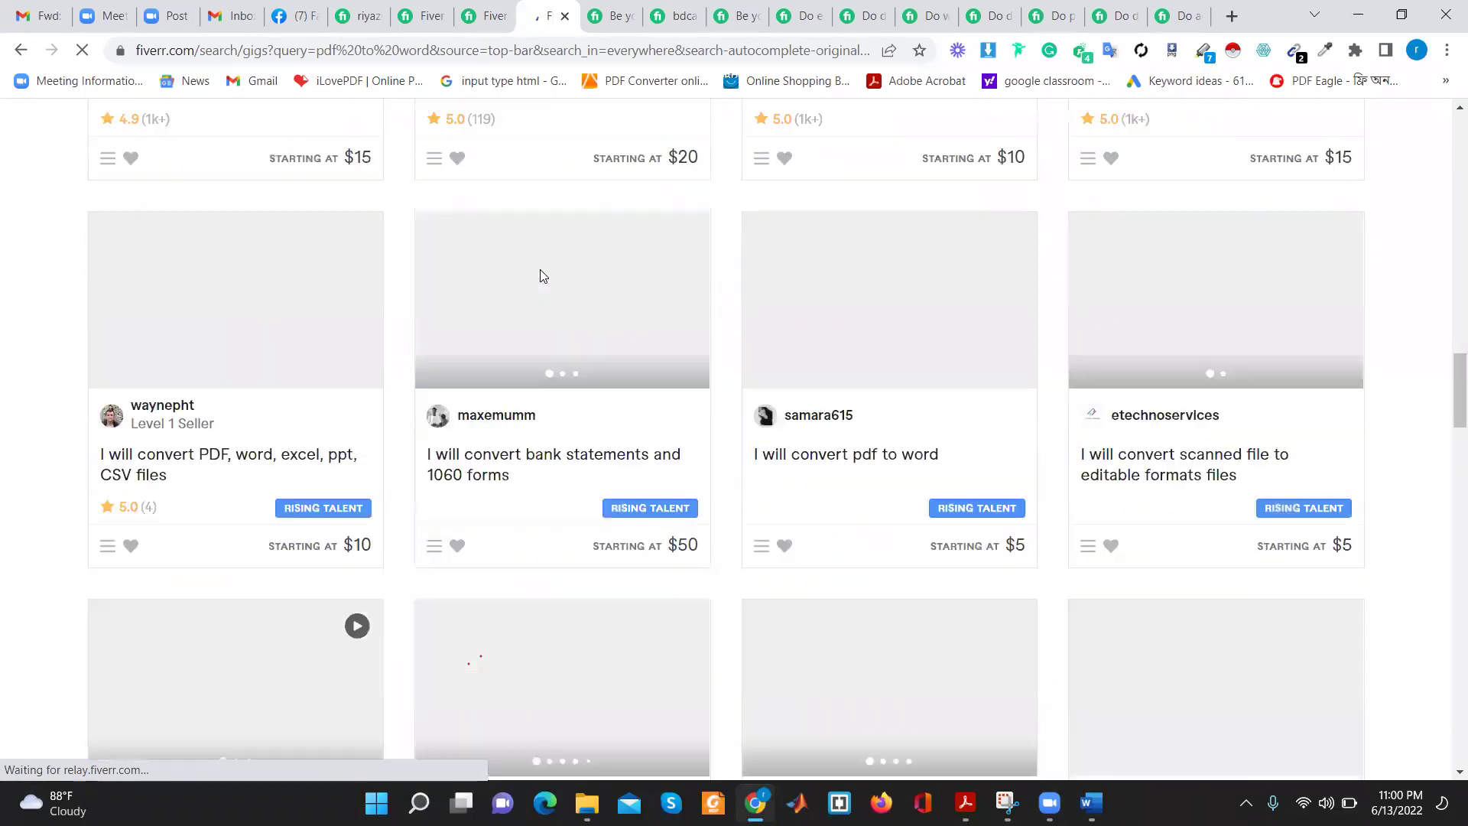
{"action": "scroll", "coordinate": [540, 274], "scroll_direction": "down", "scroll_amount": 8}
{"action": "scroll", "coordinate": [539, 275], "scroll_direction": "up", "scroll_amount": 6}
{"action": "scroll", "coordinate": [540, 276], "scroll_direction": "up", "scroll_amount": 5}
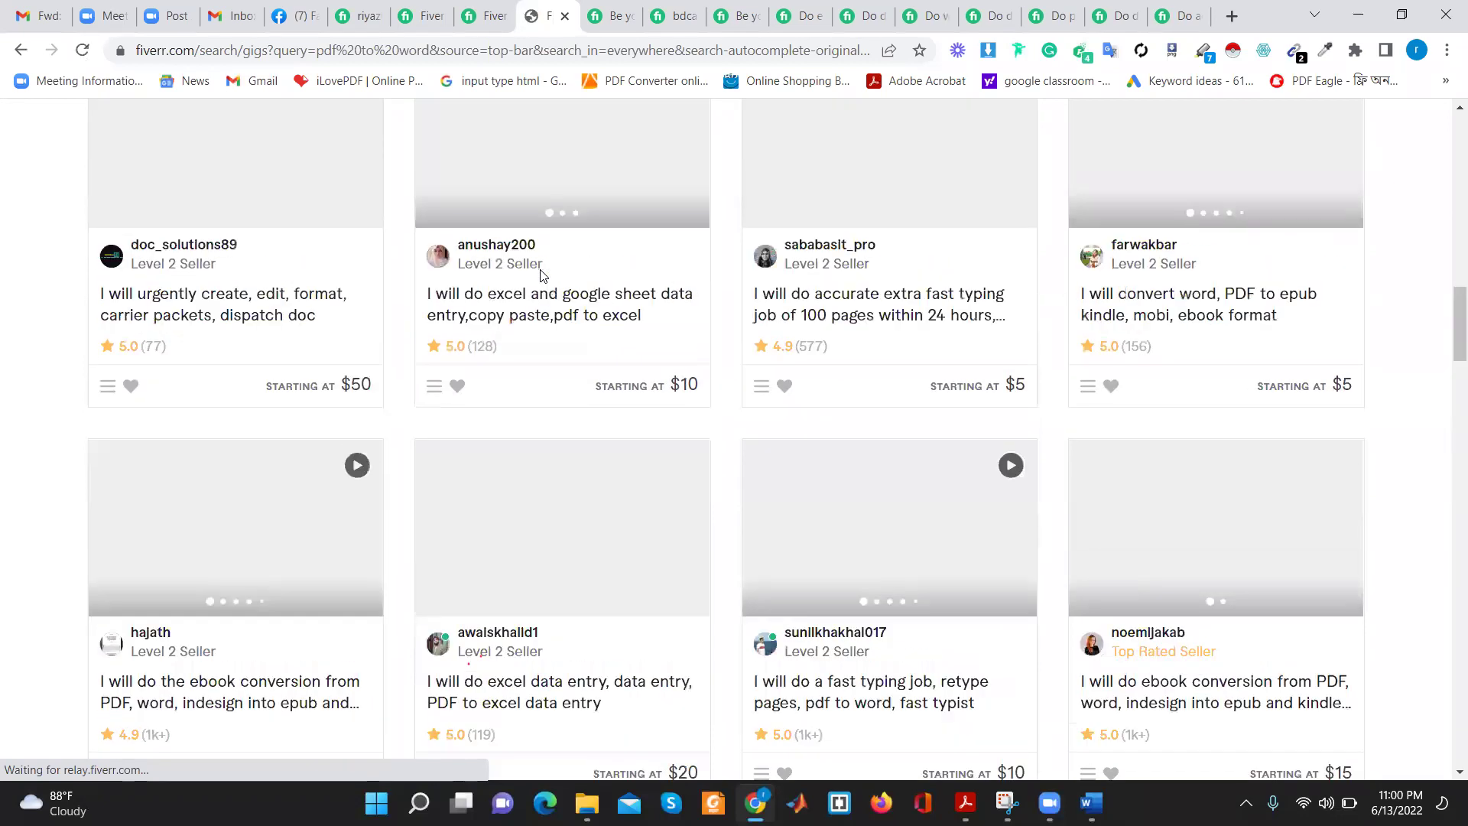
{"action": "scroll", "coordinate": [539, 276], "scroll_direction": "up", "scroll_amount": 5}
{"action": "scroll", "coordinate": [540, 276], "scroll_direction": "up", "scroll_amount": 5}
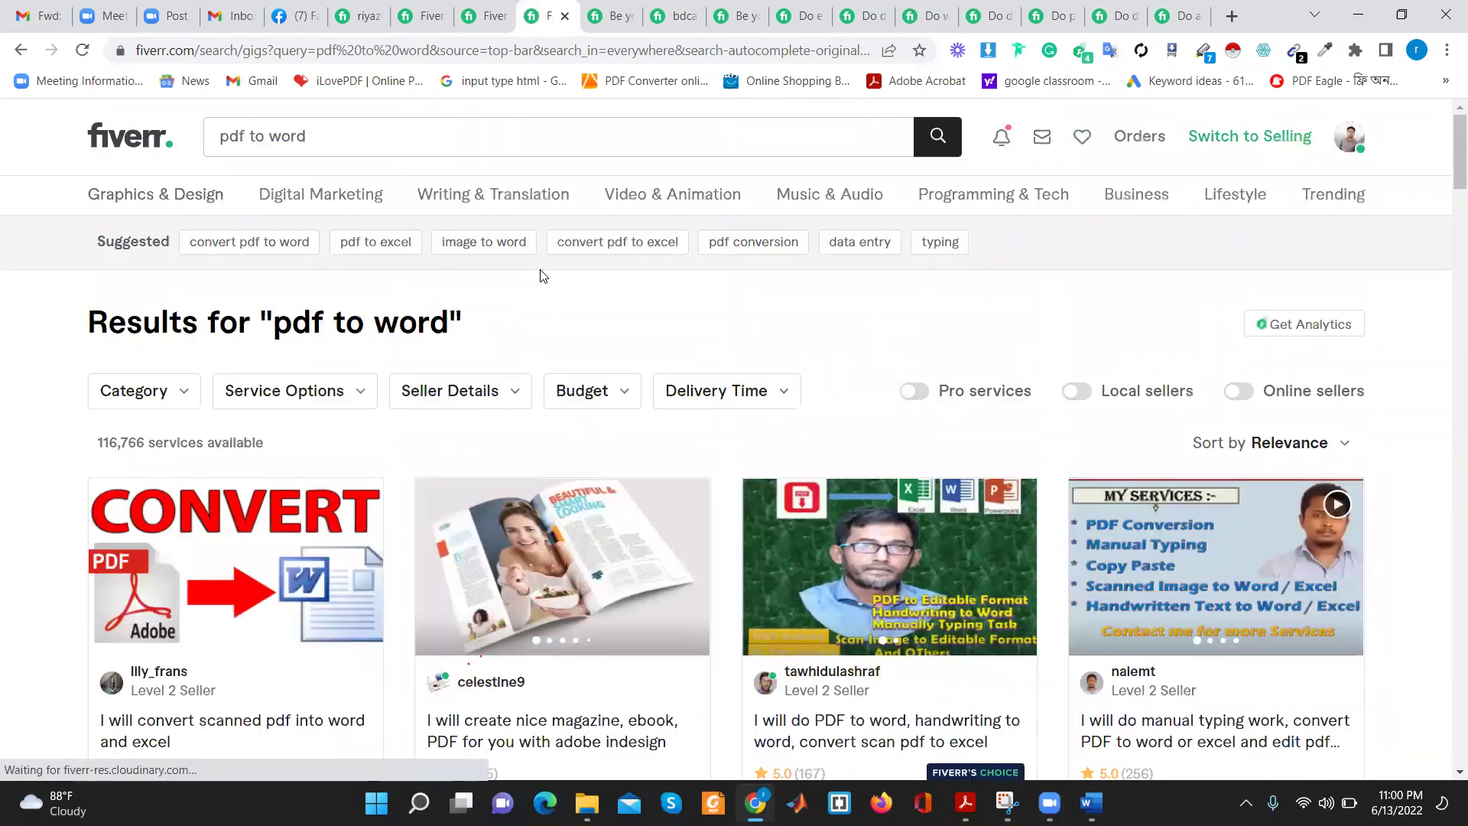
{"action": "scroll", "coordinate": [540, 276], "scroll_direction": "down", "scroll_amount": 10}
{"action": "scroll", "coordinate": [539, 274], "scroll_direction": "down", "scroll_amount": 8}
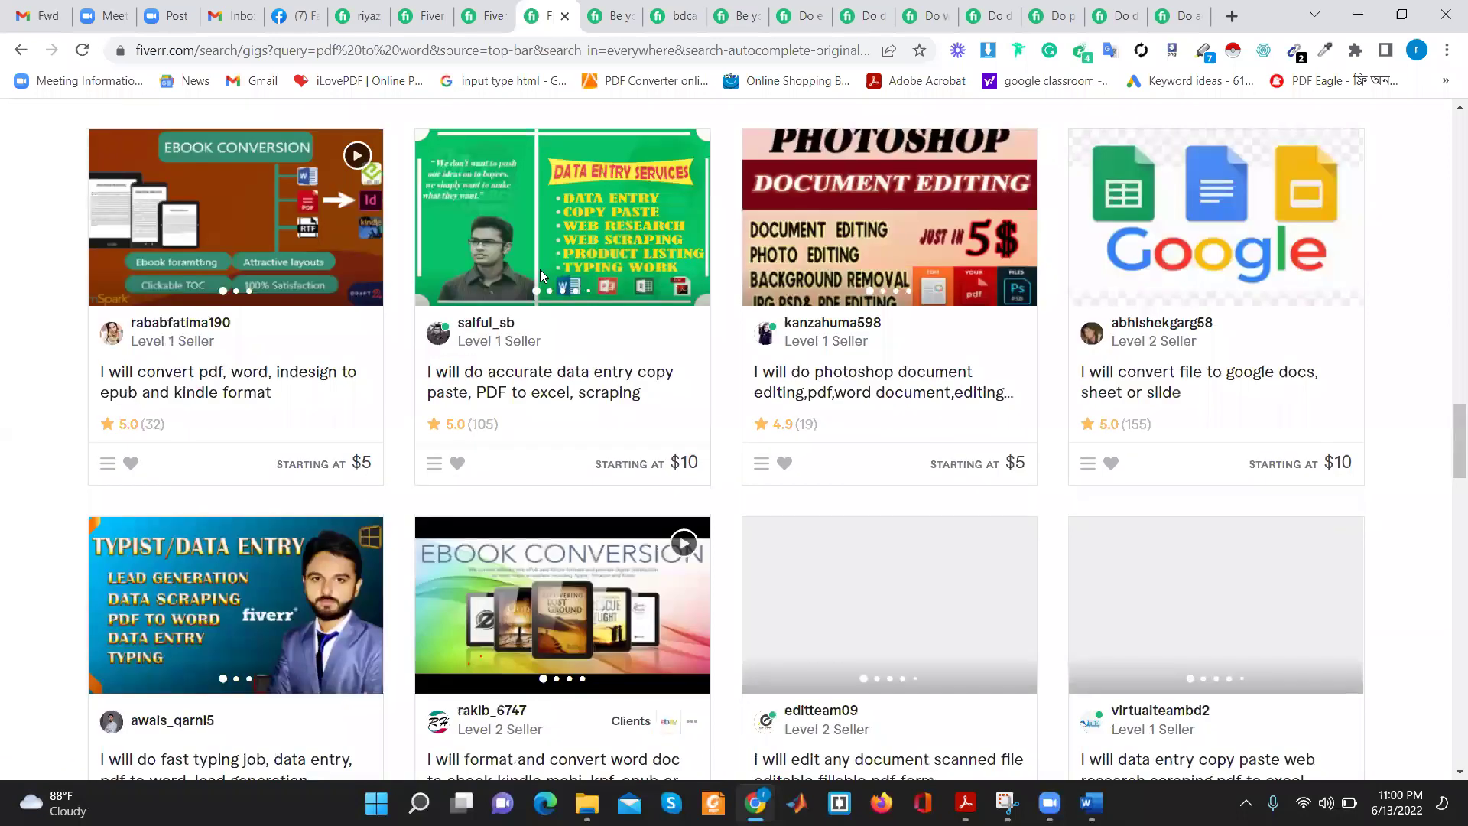
{"action": "scroll", "coordinate": [539, 276], "scroll_direction": "up", "scroll_amount": 5}
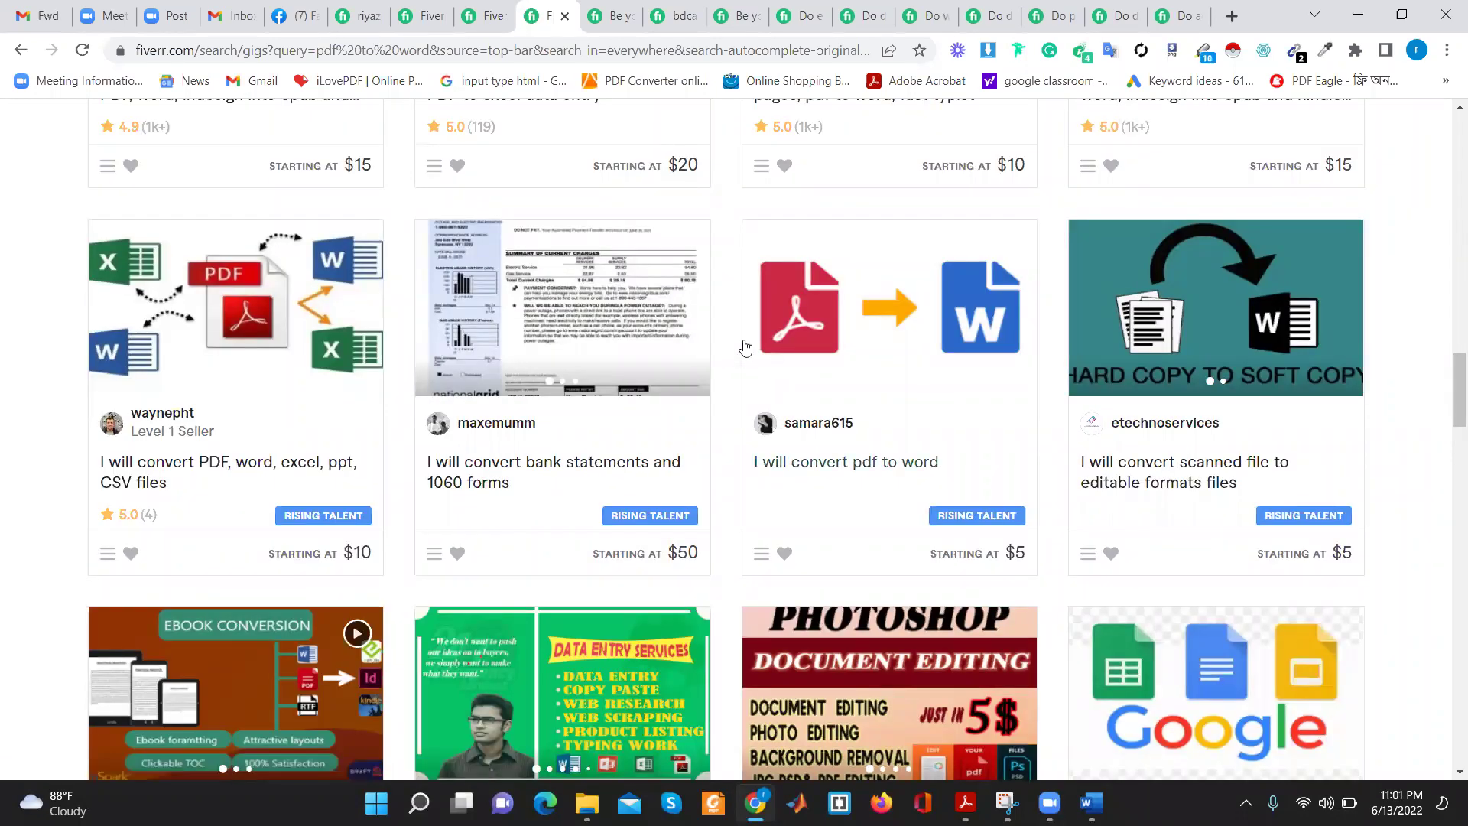
{"action": "scroll", "coordinate": [732, 334], "scroll_direction": "up", "scroll_amount": 15}
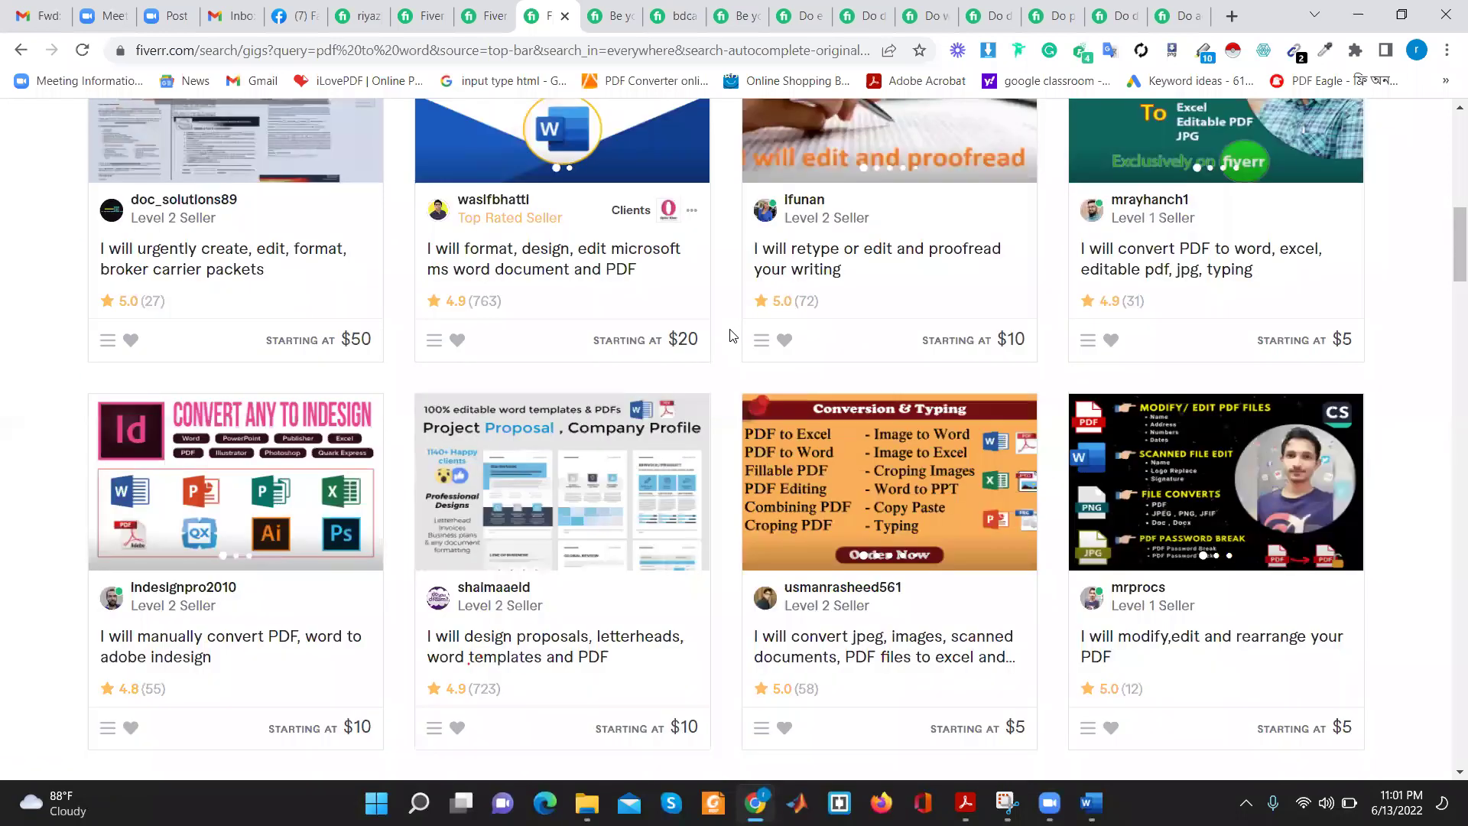
{"action": "scroll", "coordinate": [732, 334], "scroll_direction": "up", "scroll_amount": 10}
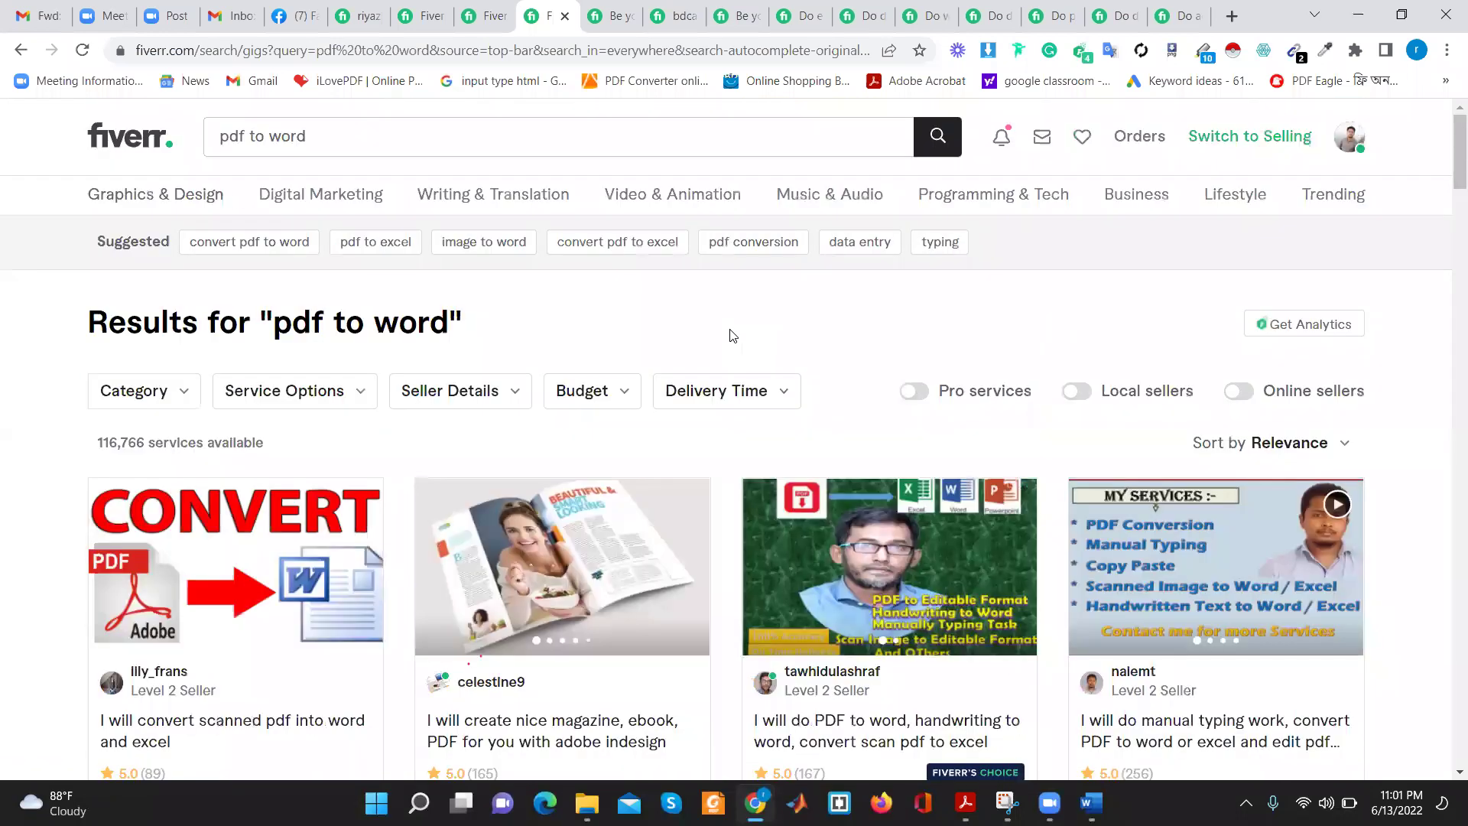
Erase the 'pdf to word' query from the search box
{"action": "left_click", "coordinate": [382, 139]}
{"action": "key", "text": "BackSpace"}
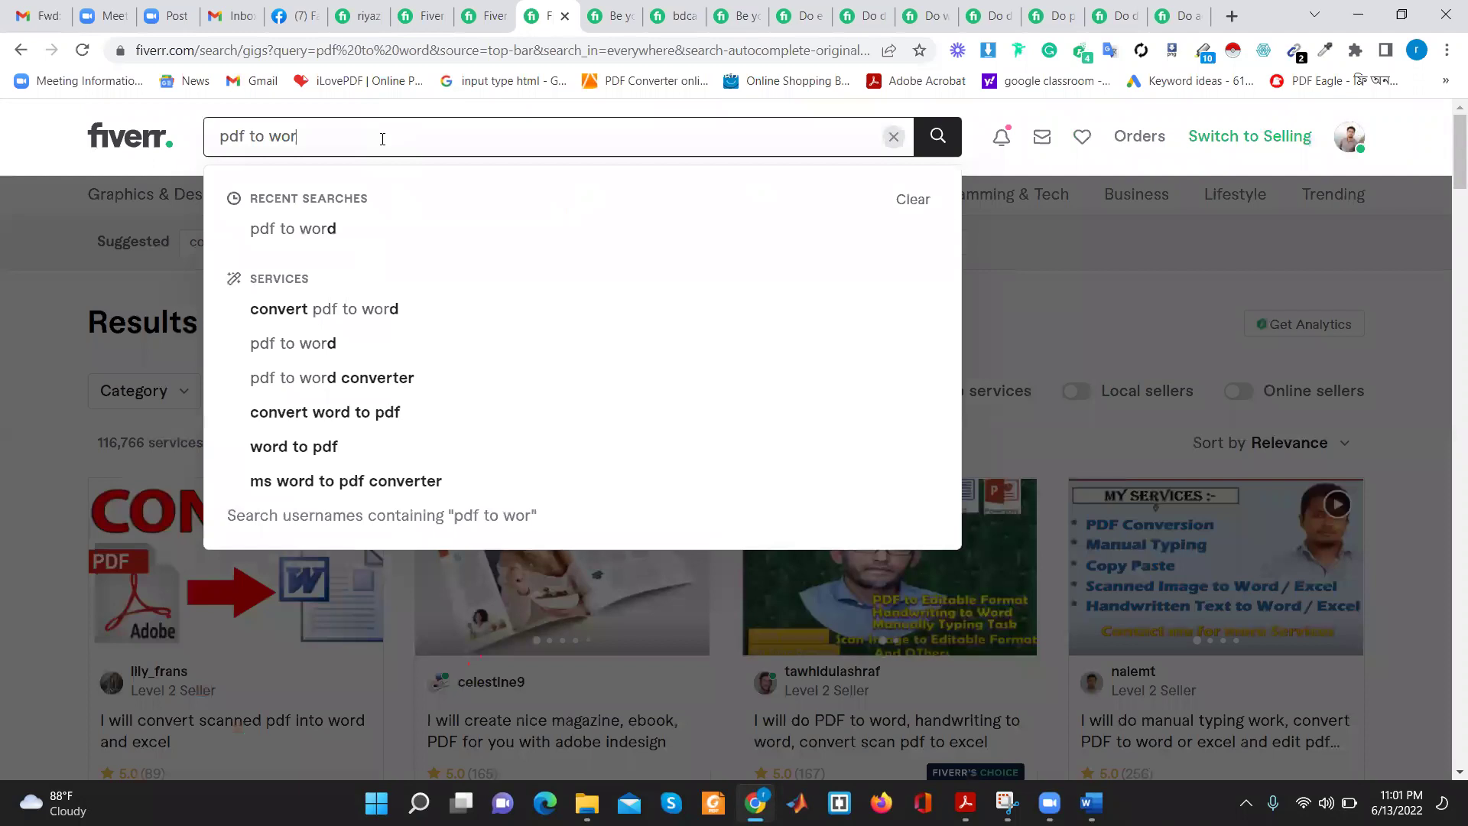
{"action": "key", "text": "BackSpace"}
{"action": "key", "text": "BackSpace"}
{"action": "key", "text": "BackSpace"}
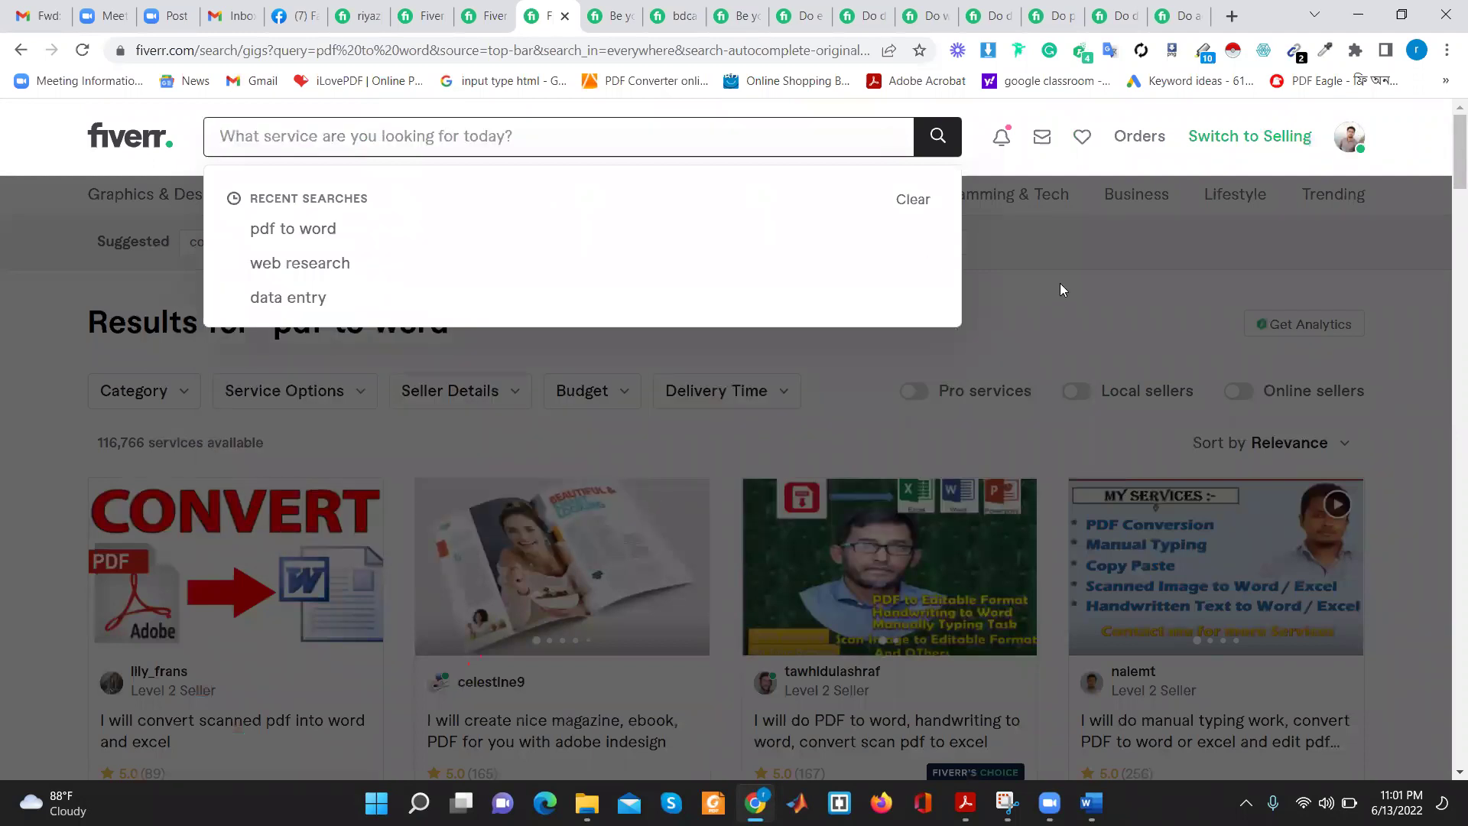
{"action": "scroll", "coordinate": [883, 444], "scroll_direction": "down", "scroll_amount": 5}
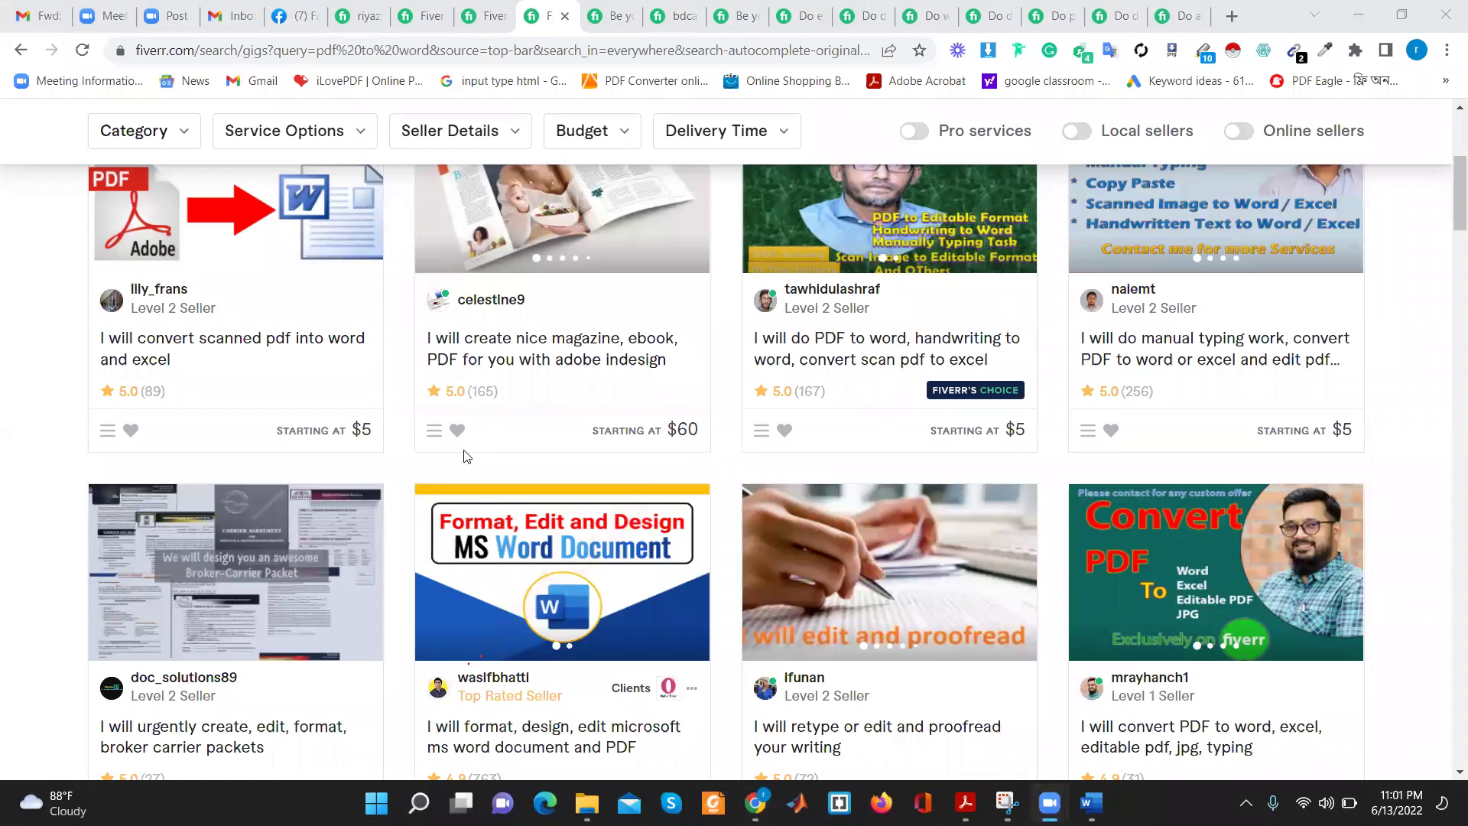
{"action": "scroll", "coordinate": [379, 518], "scroll_direction": "up", "scroll_amount": 5}
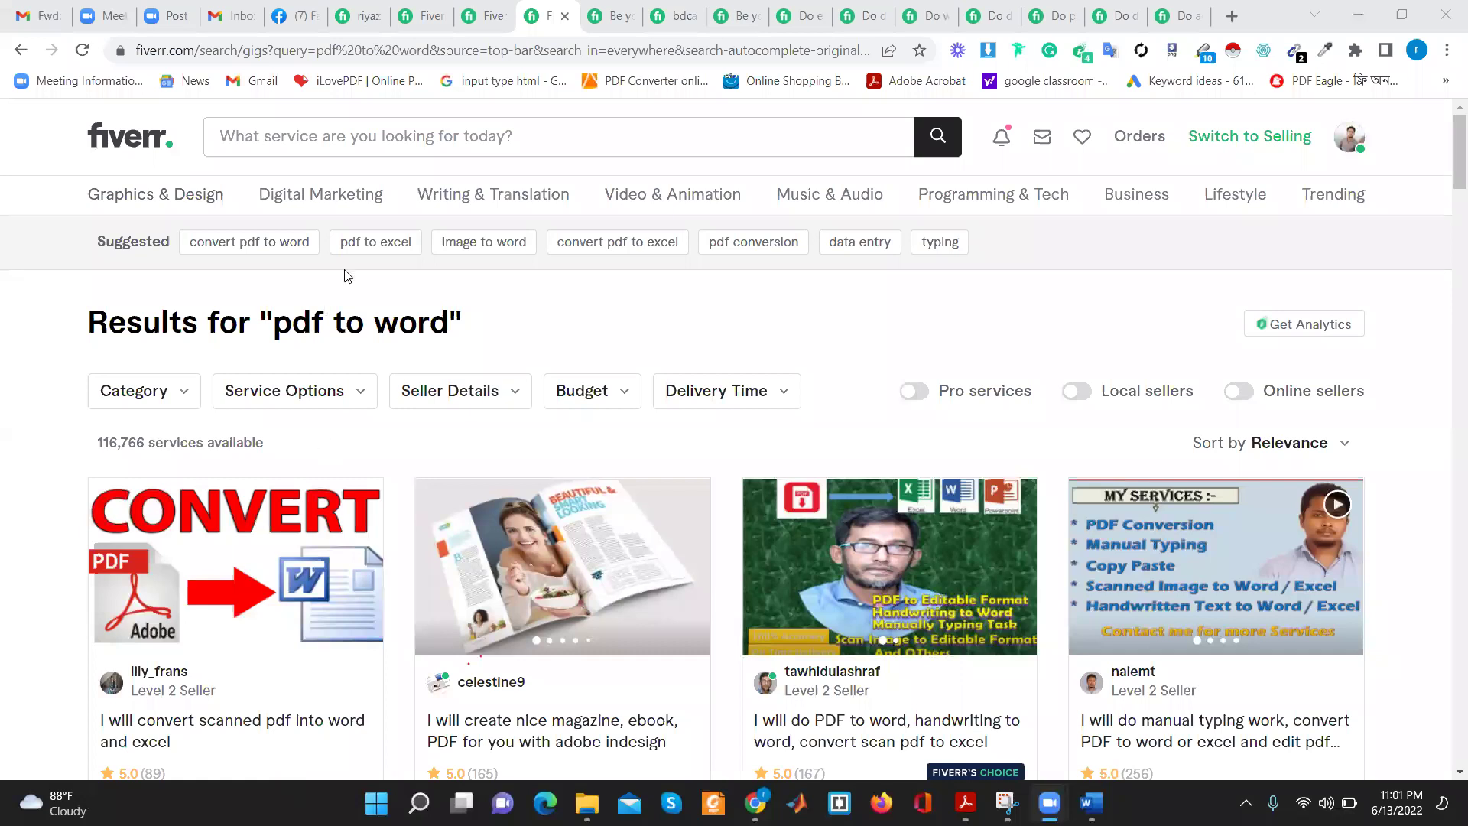
{"action": "left_click", "coordinate": [436, 134]}
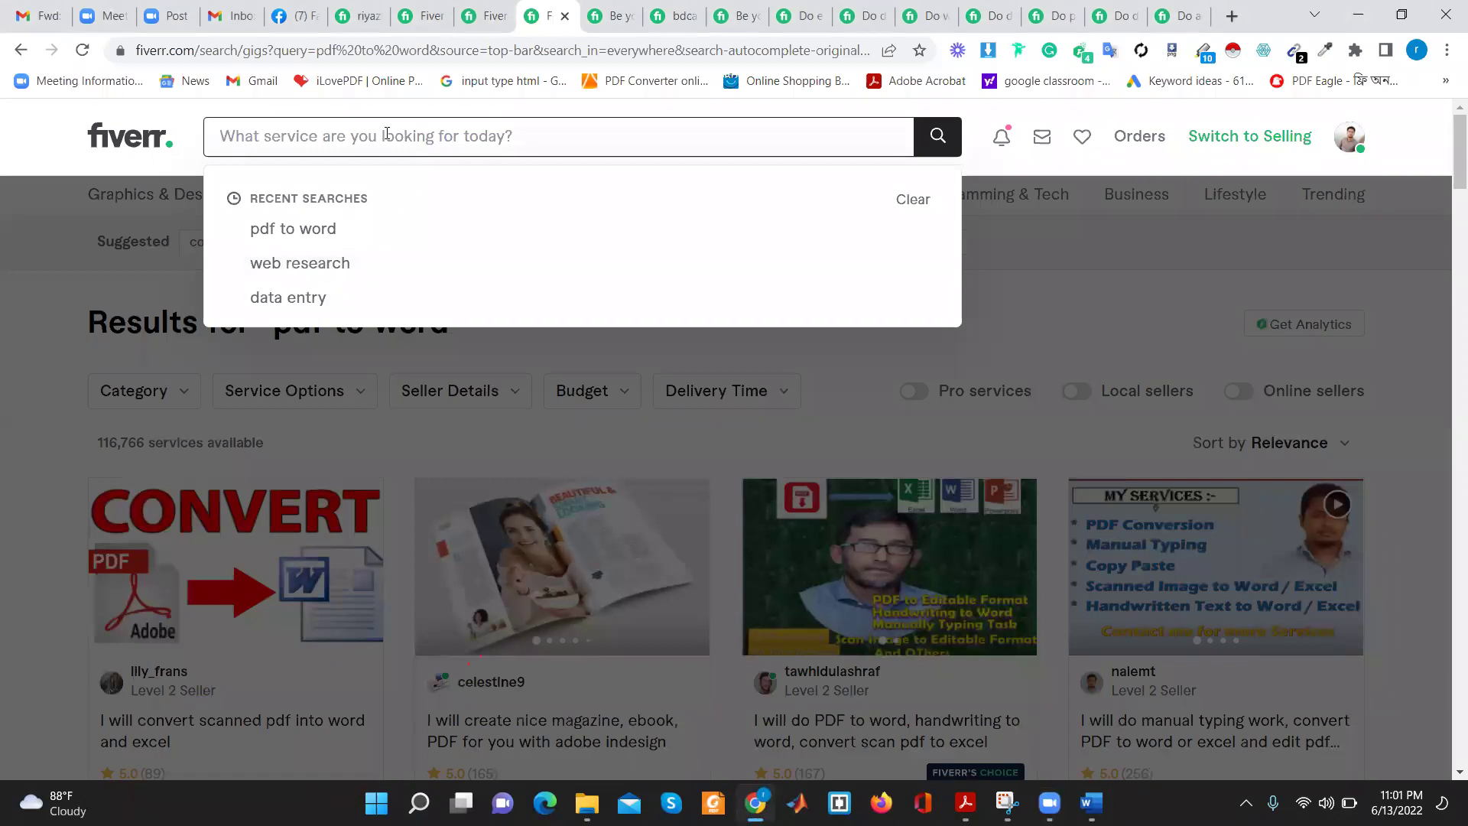
{"action": "type", "text": "virtual assistant"}
{"action": "key", "text": "Return"}
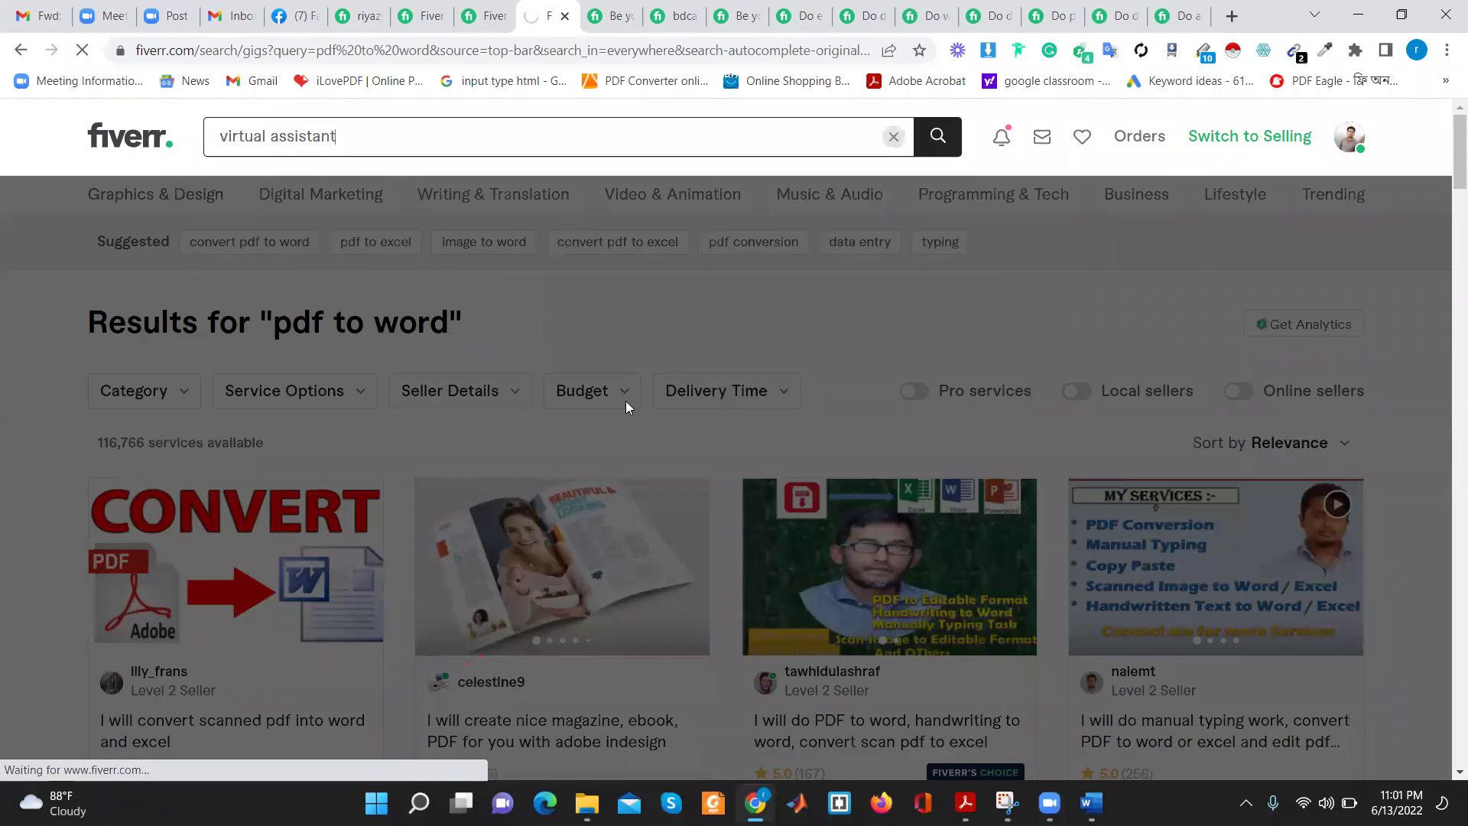
{"action": "scroll", "coordinate": [643, 425], "scroll_direction": "down", "scroll_amount": 3}
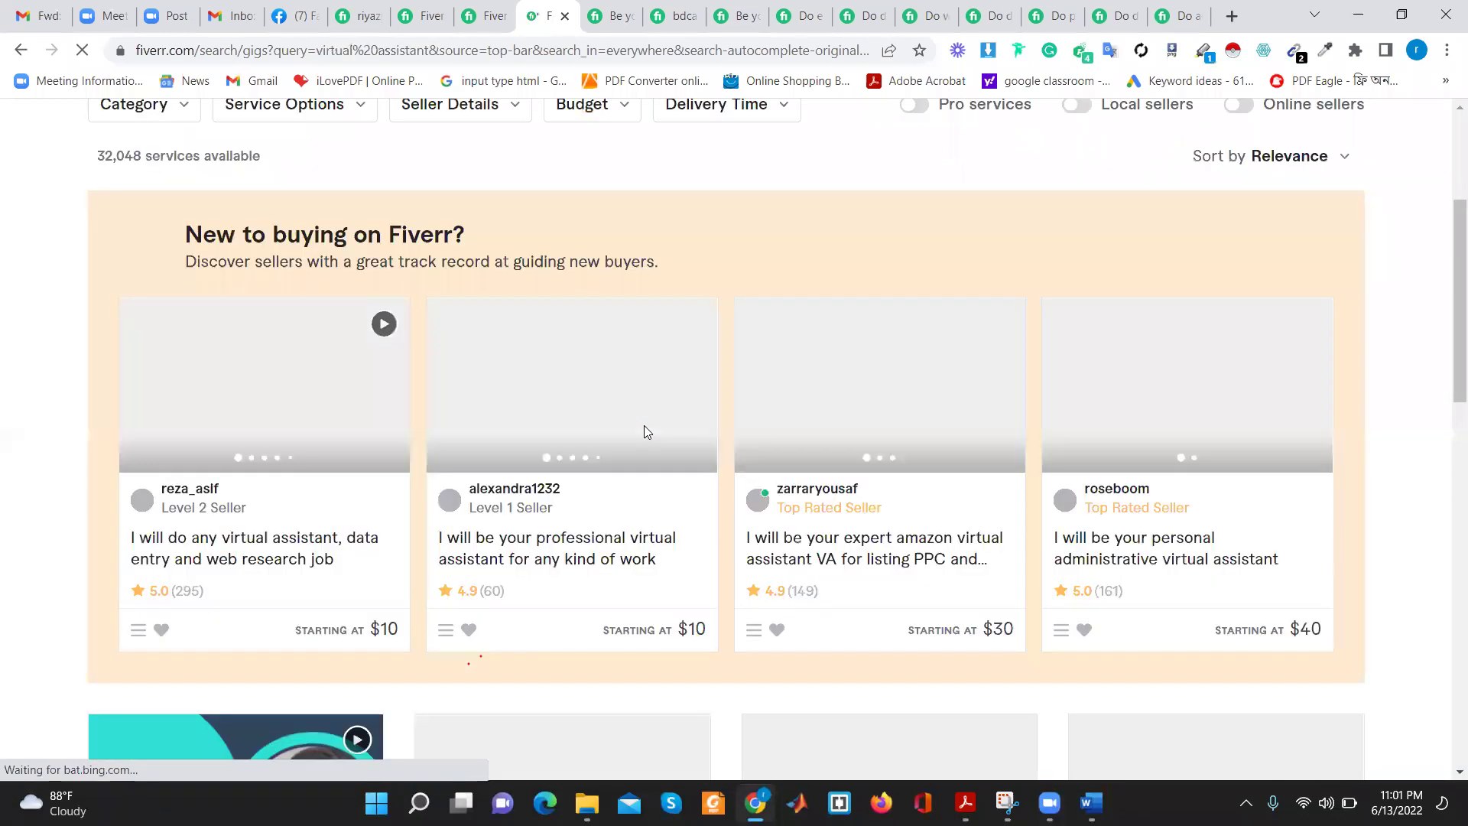
{"action": "scroll", "coordinate": [644, 426], "scroll_direction": "down", "scroll_amount": 2}
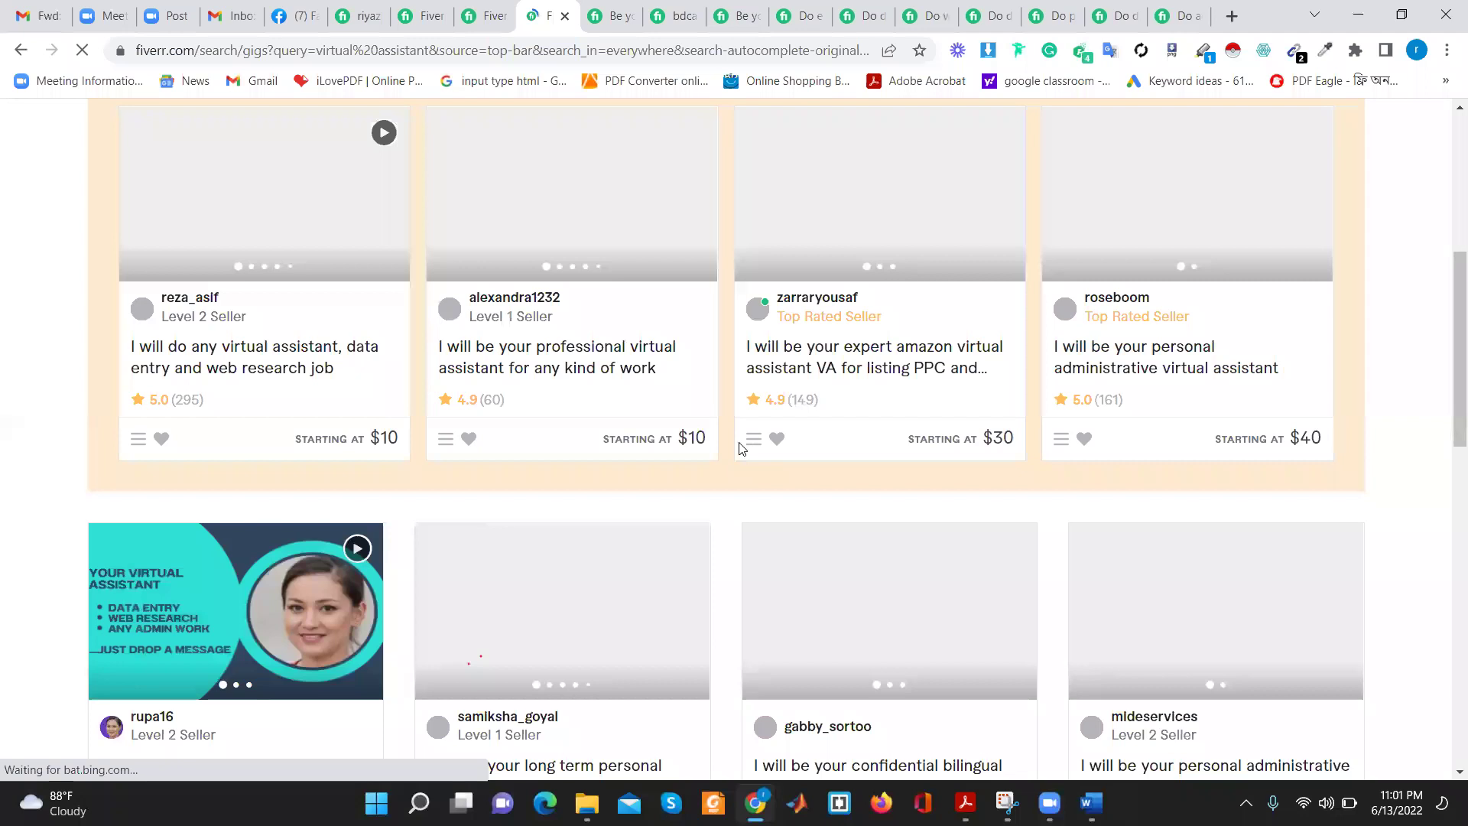
{"action": "scroll", "coordinate": [703, 439], "scroll_direction": "down", "scroll_amount": 3}
{"action": "scroll", "coordinate": [678, 432], "scroll_direction": "up", "scroll_amount": 5}
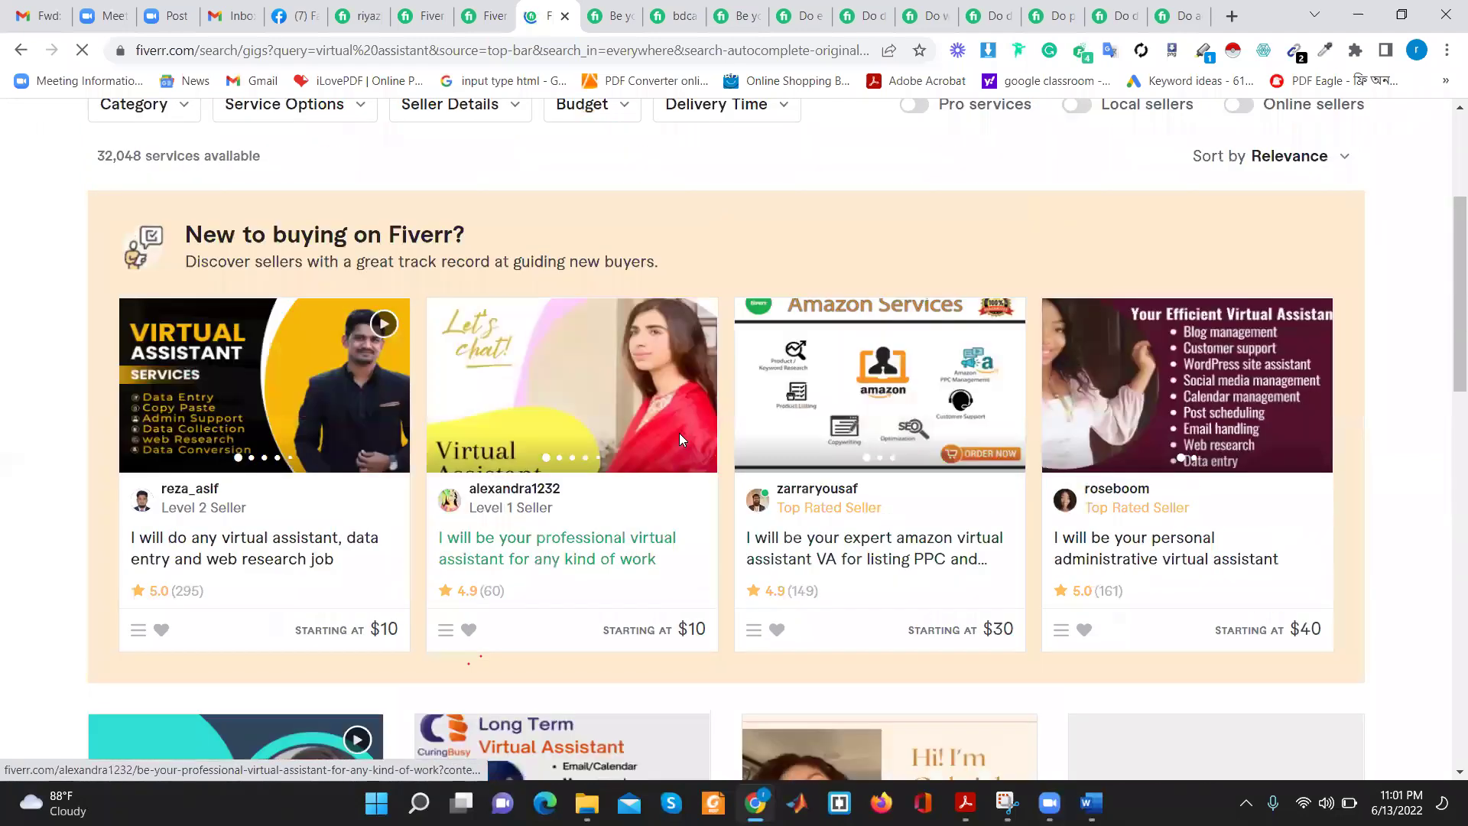
{"action": "scroll", "coordinate": [679, 432], "scroll_direction": "down", "scroll_amount": 6}
{"action": "scroll", "coordinate": [681, 434], "scroll_direction": "down", "scroll_amount": 6}
{"action": "scroll", "coordinate": [683, 436], "scroll_direction": "down", "scroll_amount": 6}
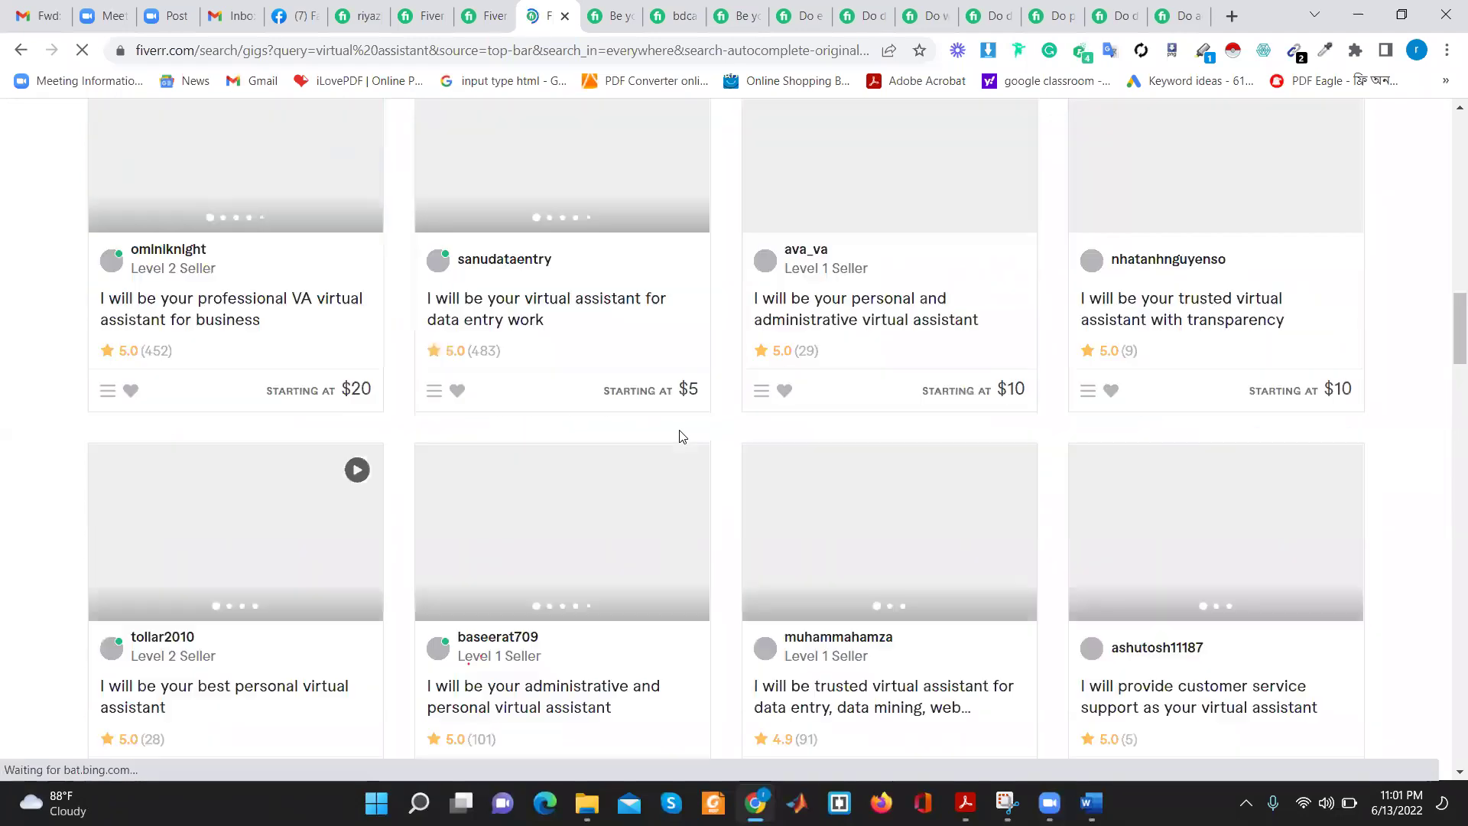
{"action": "scroll", "coordinate": [682, 435], "scroll_direction": "up", "scroll_amount": 4}
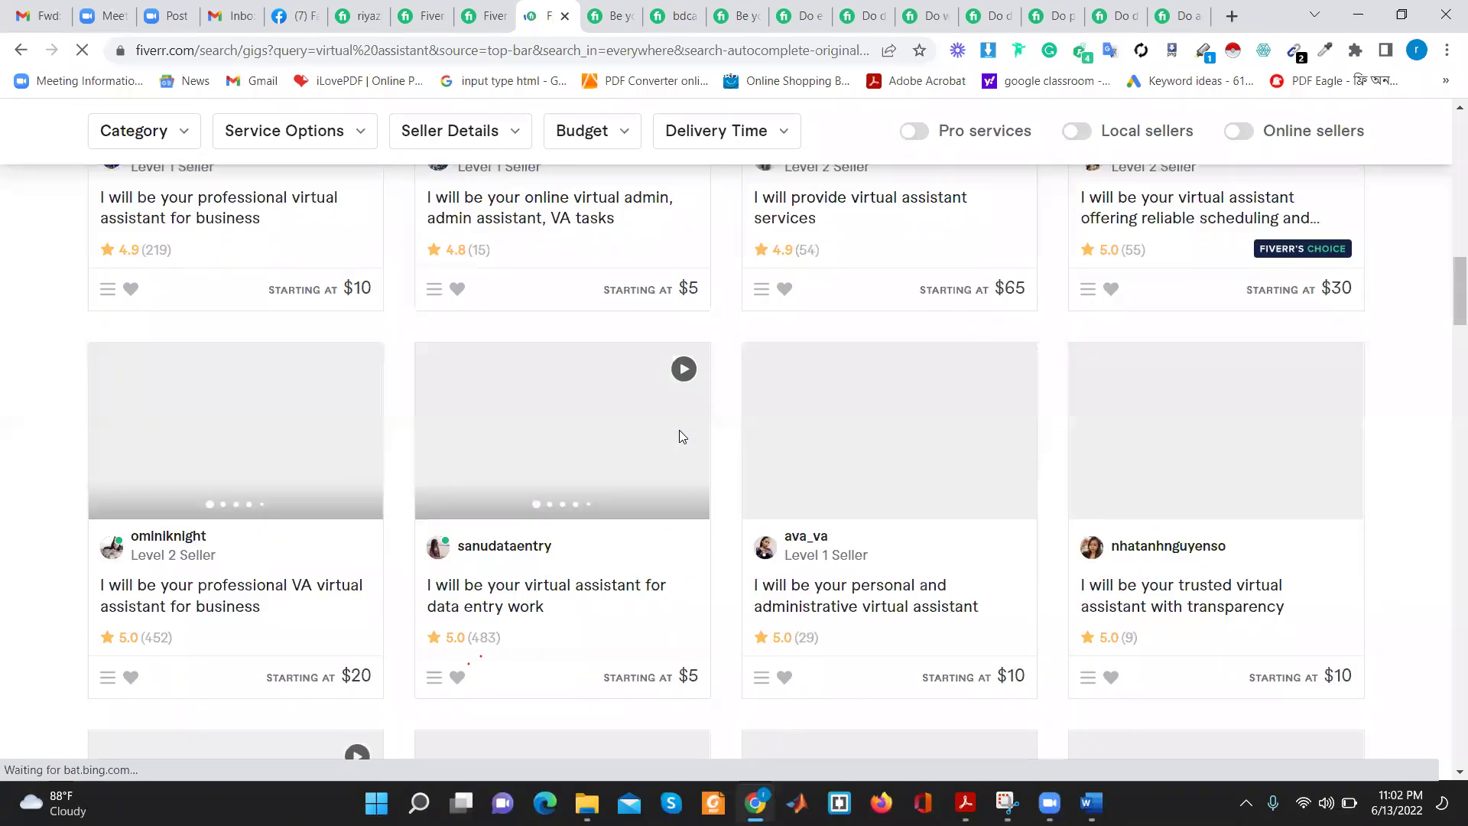
{"action": "scroll", "coordinate": [679, 433], "scroll_direction": "down", "scroll_amount": 5}
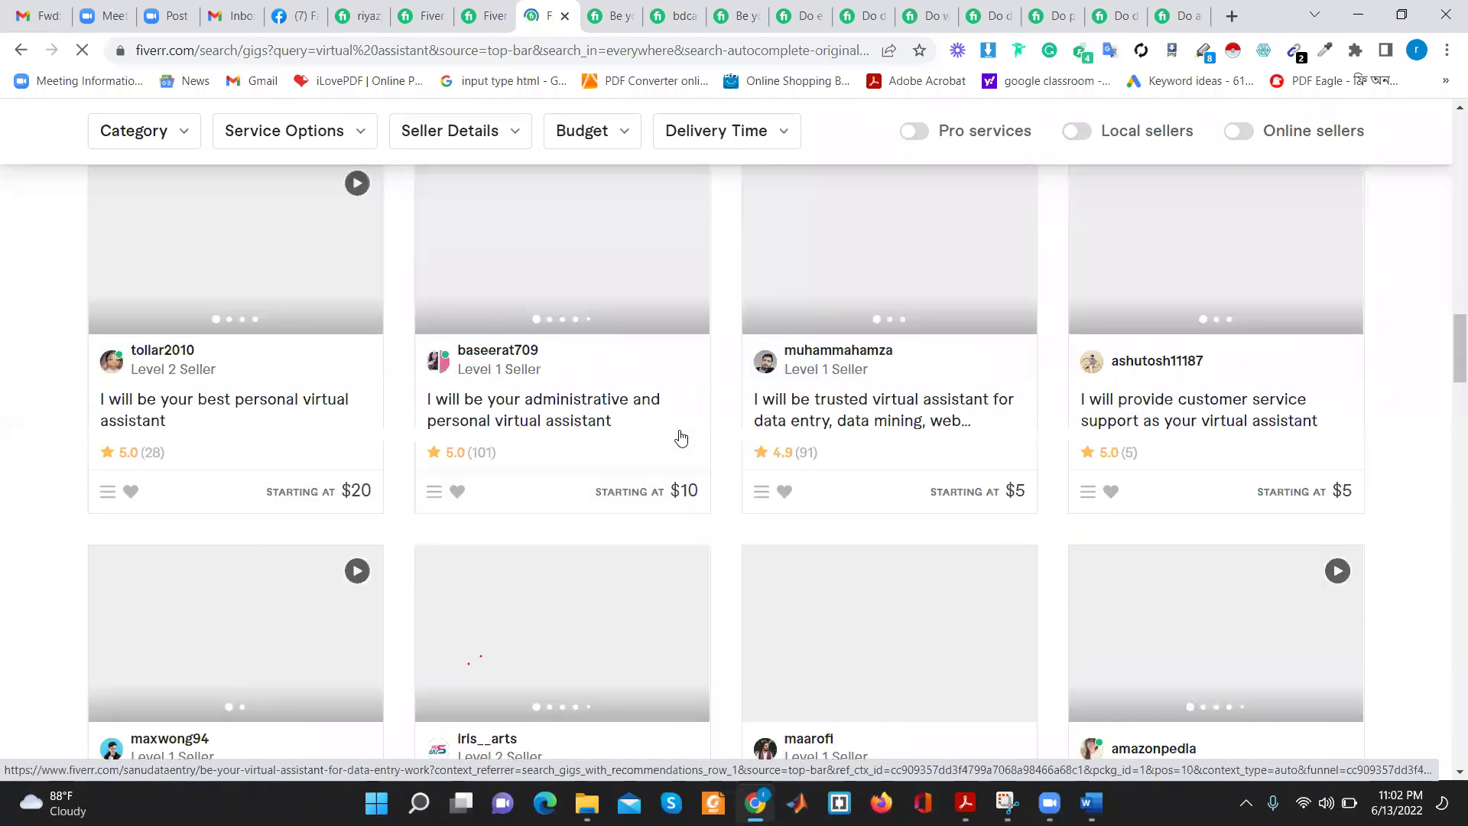
{"action": "scroll", "coordinate": [680, 437], "scroll_direction": "down", "scroll_amount": 8}
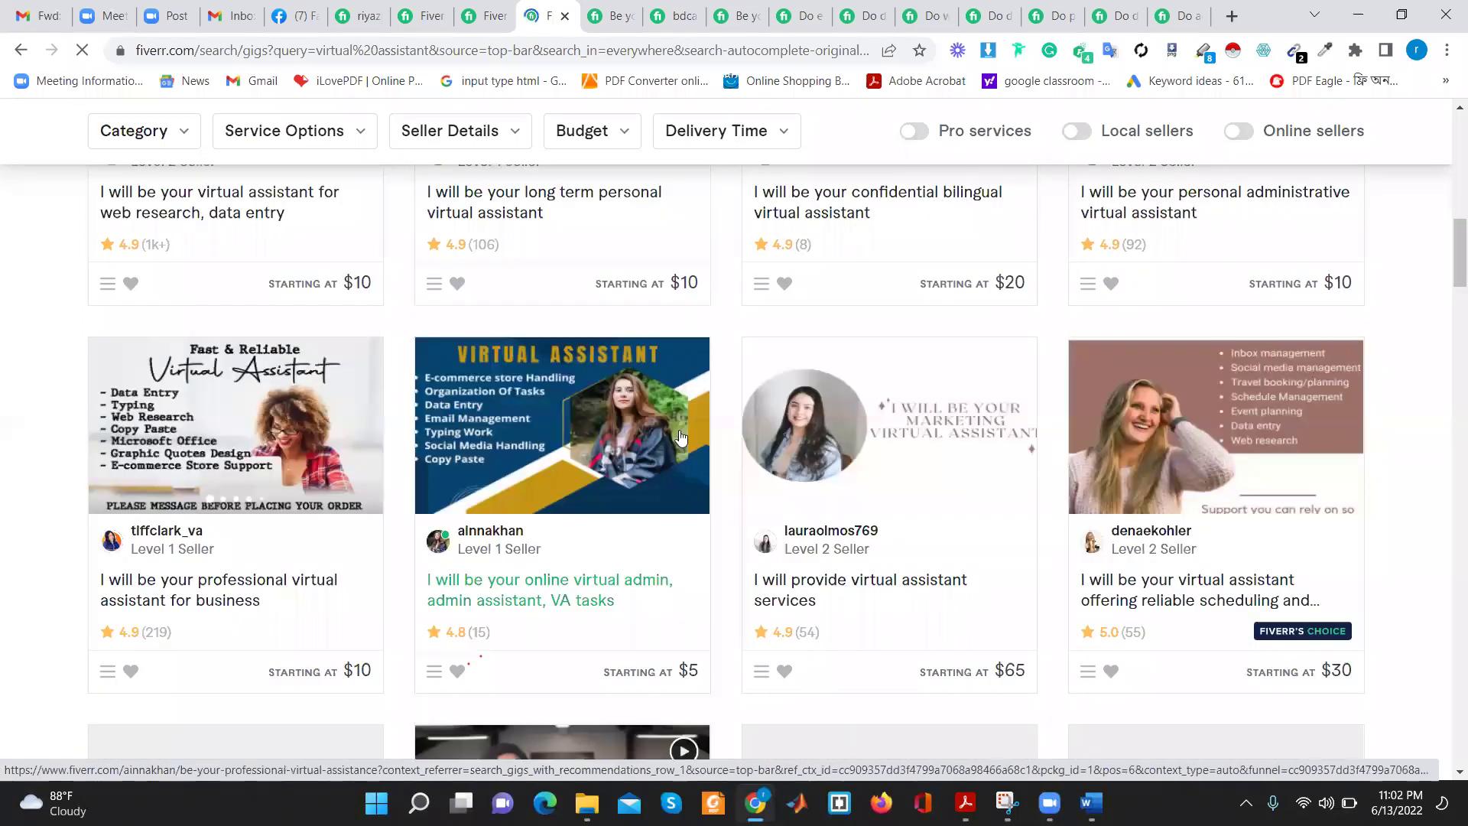
{"action": "scroll", "coordinate": [680, 436], "scroll_direction": "down", "scroll_amount": 5}
{"action": "scroll", "coordinate": [698, 429], "scroll_direction": "down", "scroll_amount": 7}
{"action": "scroll", "coordinate": [691, 436], "scroll_direction": "up", "scroll_amount": 4}
{"action": "scroll", "coordinate": [696, 436], "scroll_direction": "down", "scroll_amount": 6}
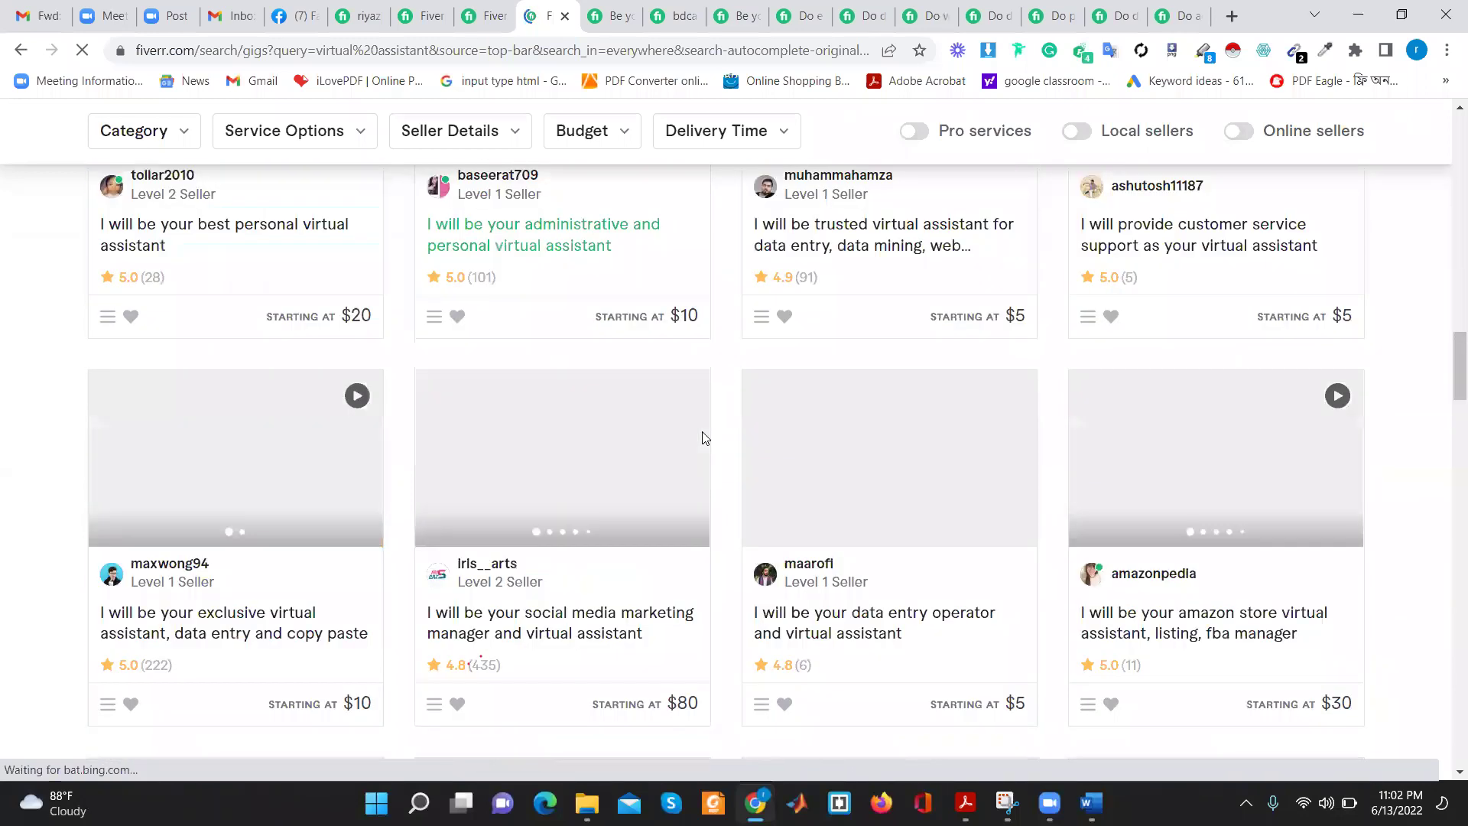
{"action": "scroll", "coordinate": [704, 438], "scroll_direction": "down", "scroll_amount": 6}
{"action": "scroll", "coordinate": [705, 439], "scroll_direction": "down", "scroll_amount": 5}
{"action": "scroll", "coordinate": [704, 439], "scroll_direction": "down", "scroll_amount": 5}
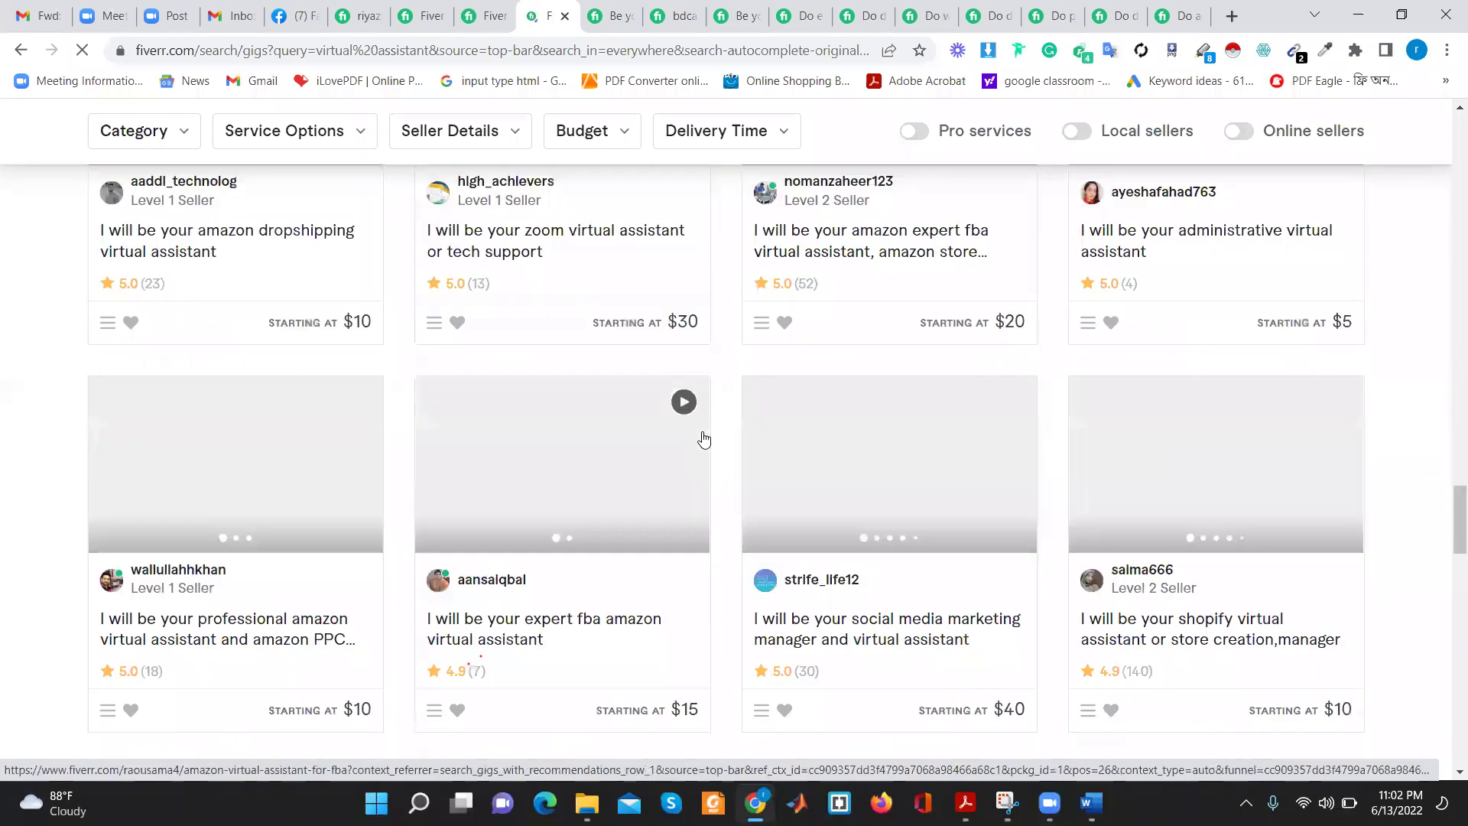
{"action": "scroll", "coordinate": [704, 438], "scroll_direction": "down", "scroll_amount": 5}
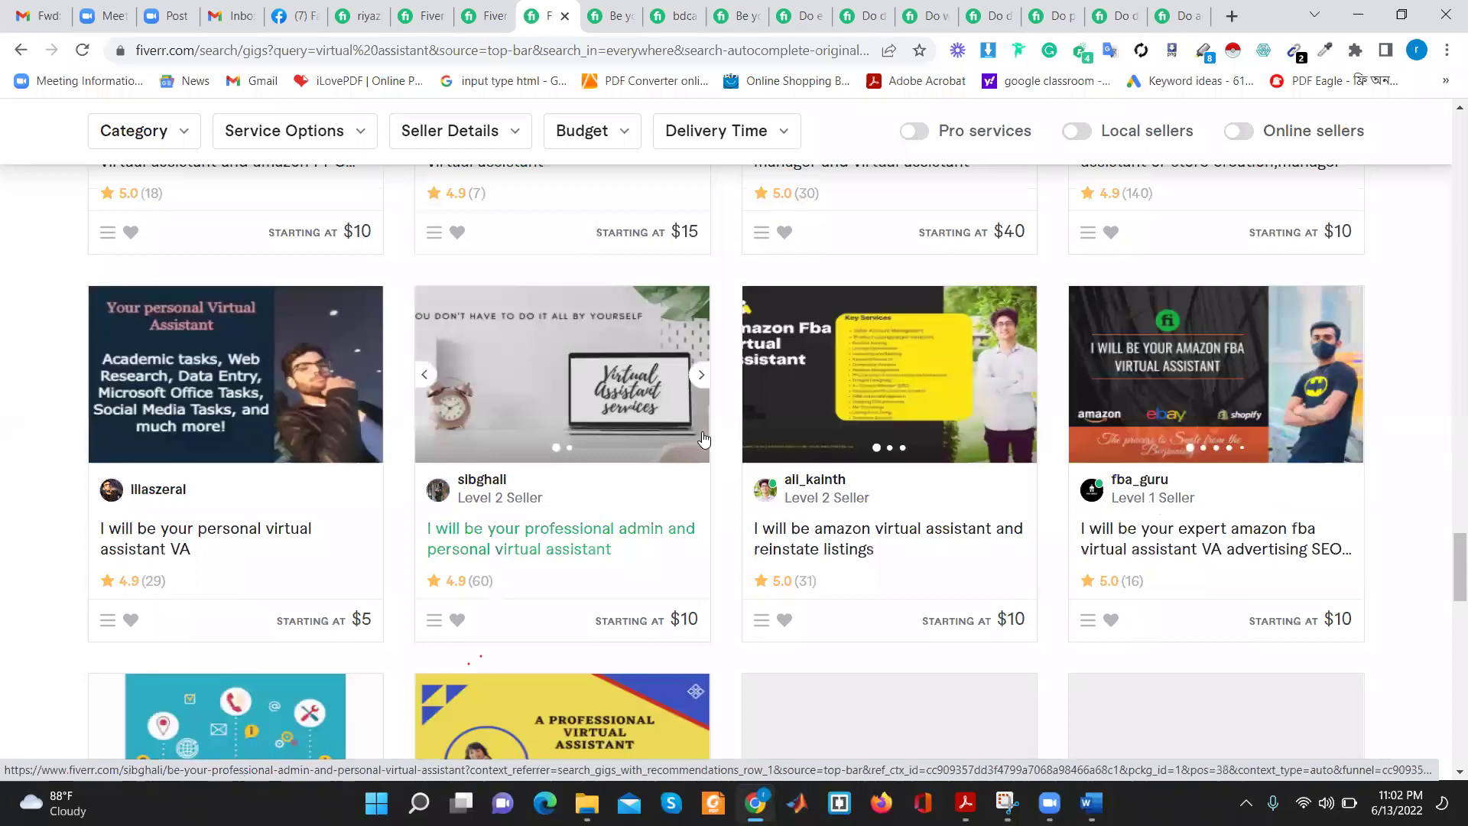
{"action": "scroll", "coordinate": [704, 438], "scroll_direction": "up", "scroll_amount": 5}
{"action": "scroll", "coordinate": [703, 438], "scroll_direction": "up", "scroll_amount": 5}
{"action": "scroll", "coordinate": [703, 438], "scroll_direction": "up", "scroll_amount": 5}
{"action": "scroll", "coordinate": [704, 439], "scroll_direction": "up", "scroll_amount": 8}
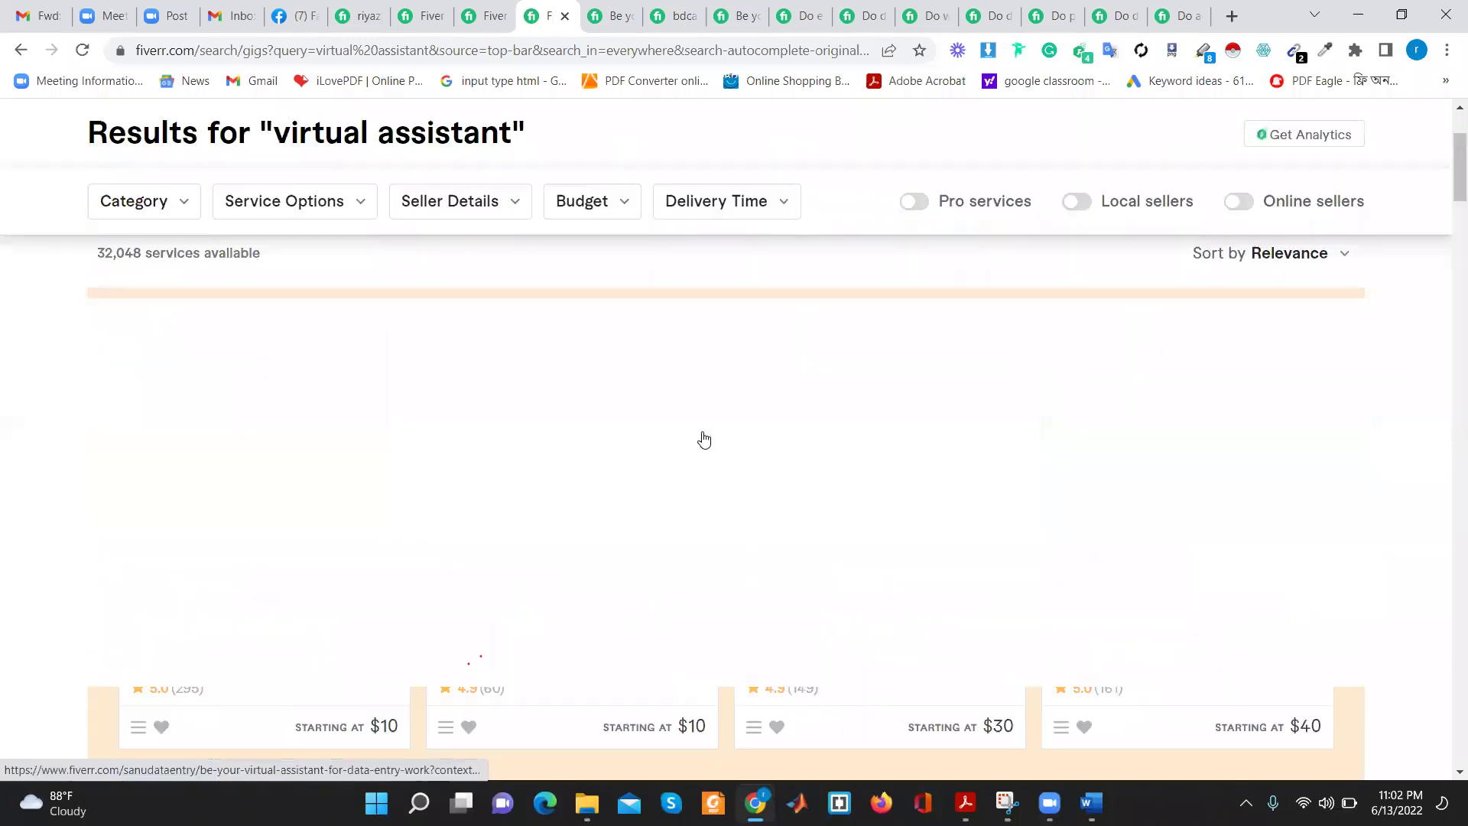
{"action": "scroll", "coordinate": [704, 440], "scroll_direction": "down", "scroll_amount": 5}
{"action": "scroll", "coordinate": [710, 443], "scroll_direction": "down", "scroll_amount": 1}
{"action": "scroll", "coordinate": [731, 456], "scroll_direction": "down", "scroll_amount": 5}
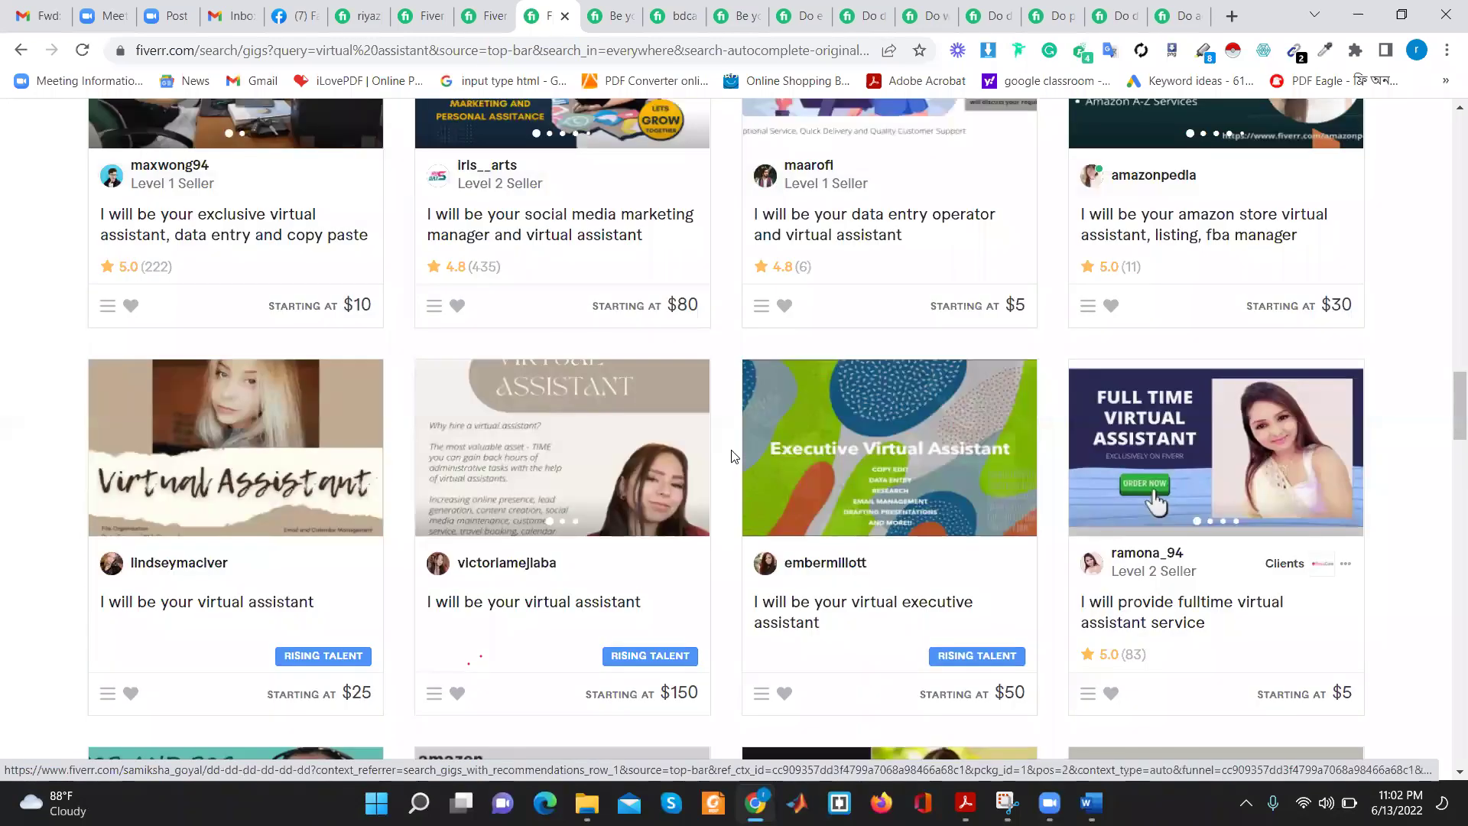
{"action": "scroll", "coordinate": [732, 457], "scroll_direction": "down", "scroll_amount": 5}
{"action": "scroll", "coordinate": [732, 456], "scroll_direction": "down", "scroll_amount": 5}
{"action": "scroll", "coordinate": [732, 456], "scroll_direction": "down", "scroll_amount": 5}
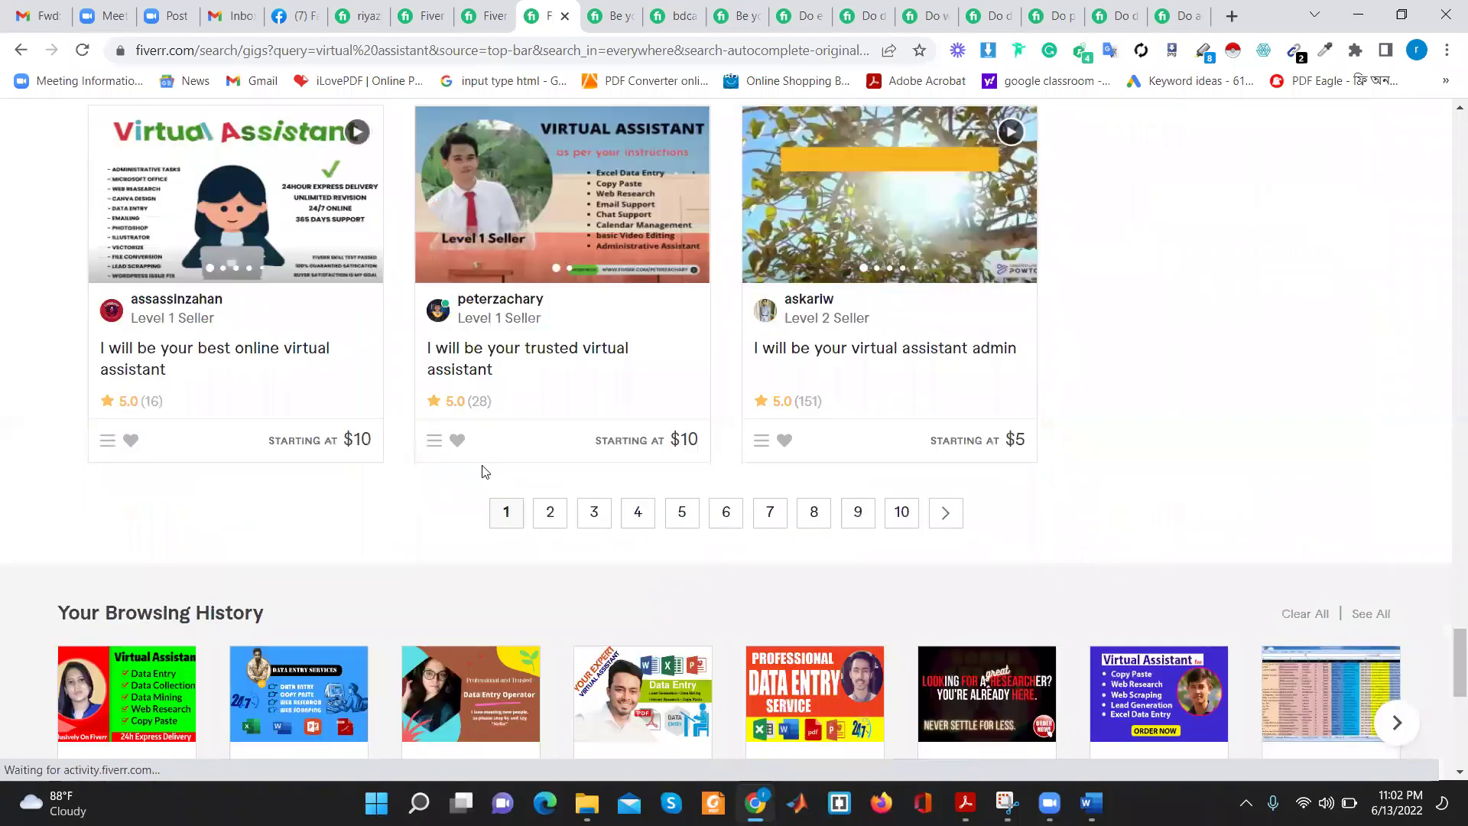
{"action": "scroll", "coordinate": [286, 449], "scroll_direction": "down", "scroll_amount": 5}
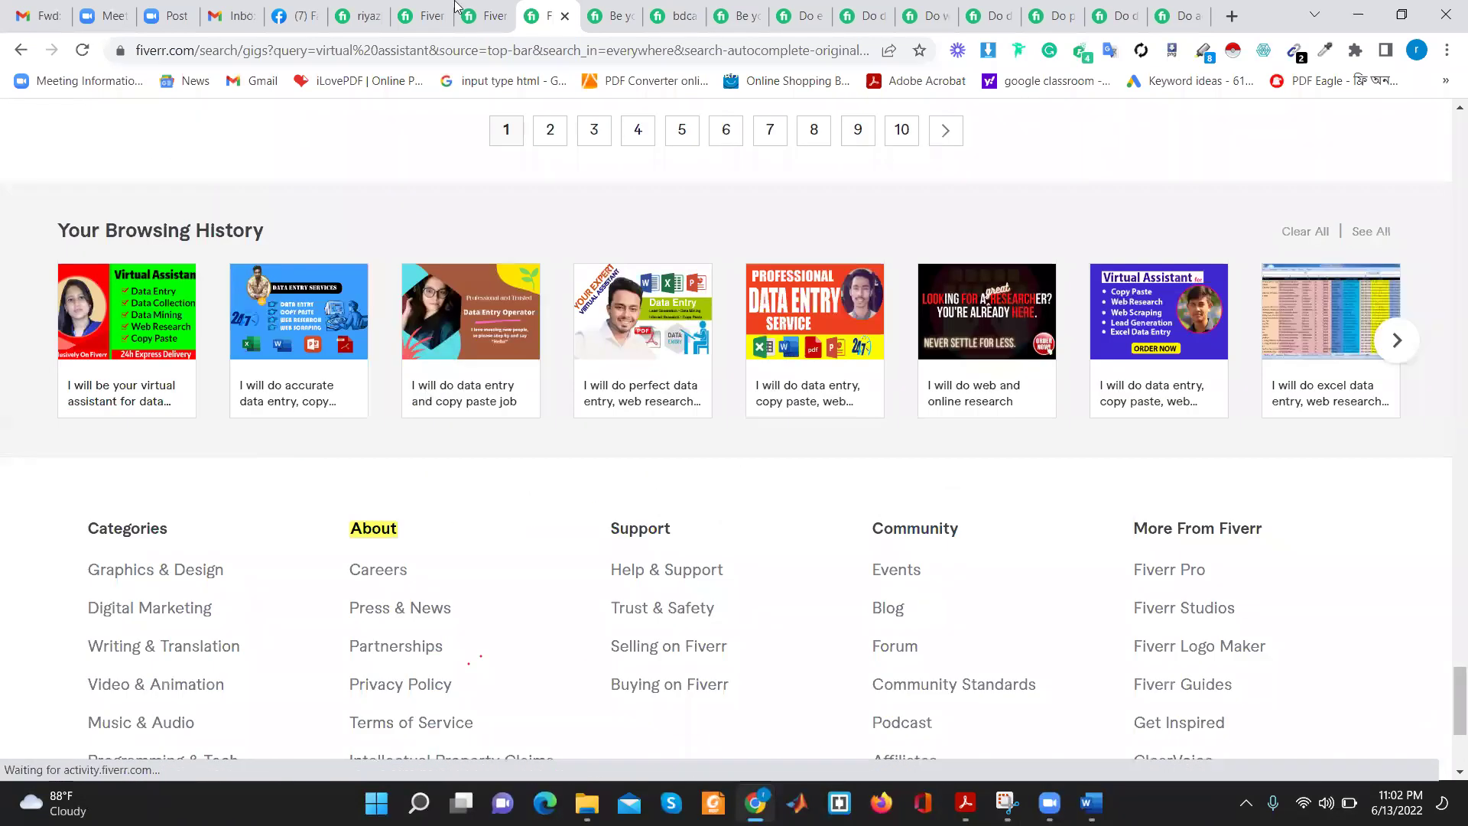
{"action": "left_click", "coordinate": [477, 16]}
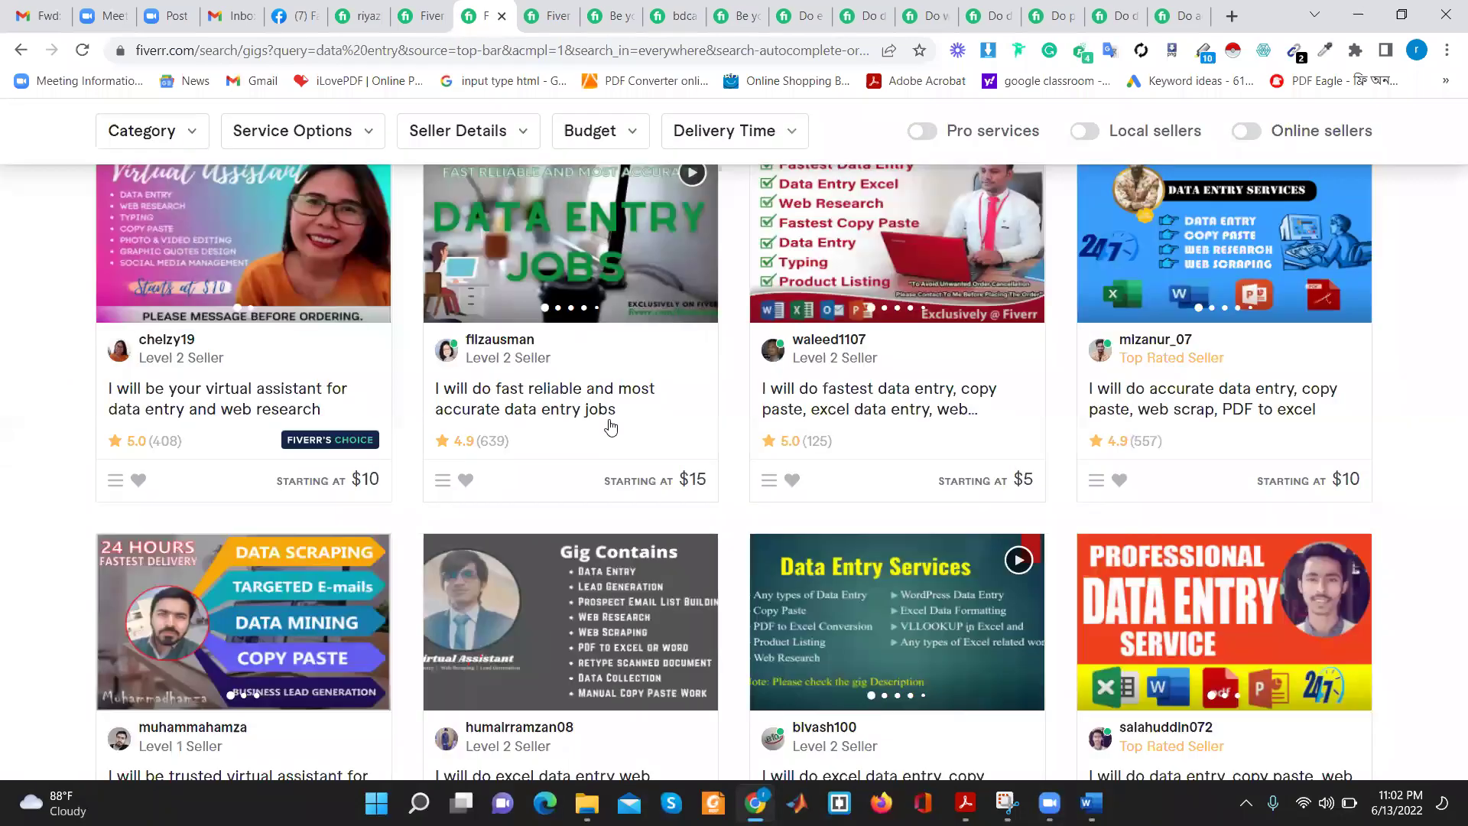
{"action": "left_click", "coordinate": [531, 6]}
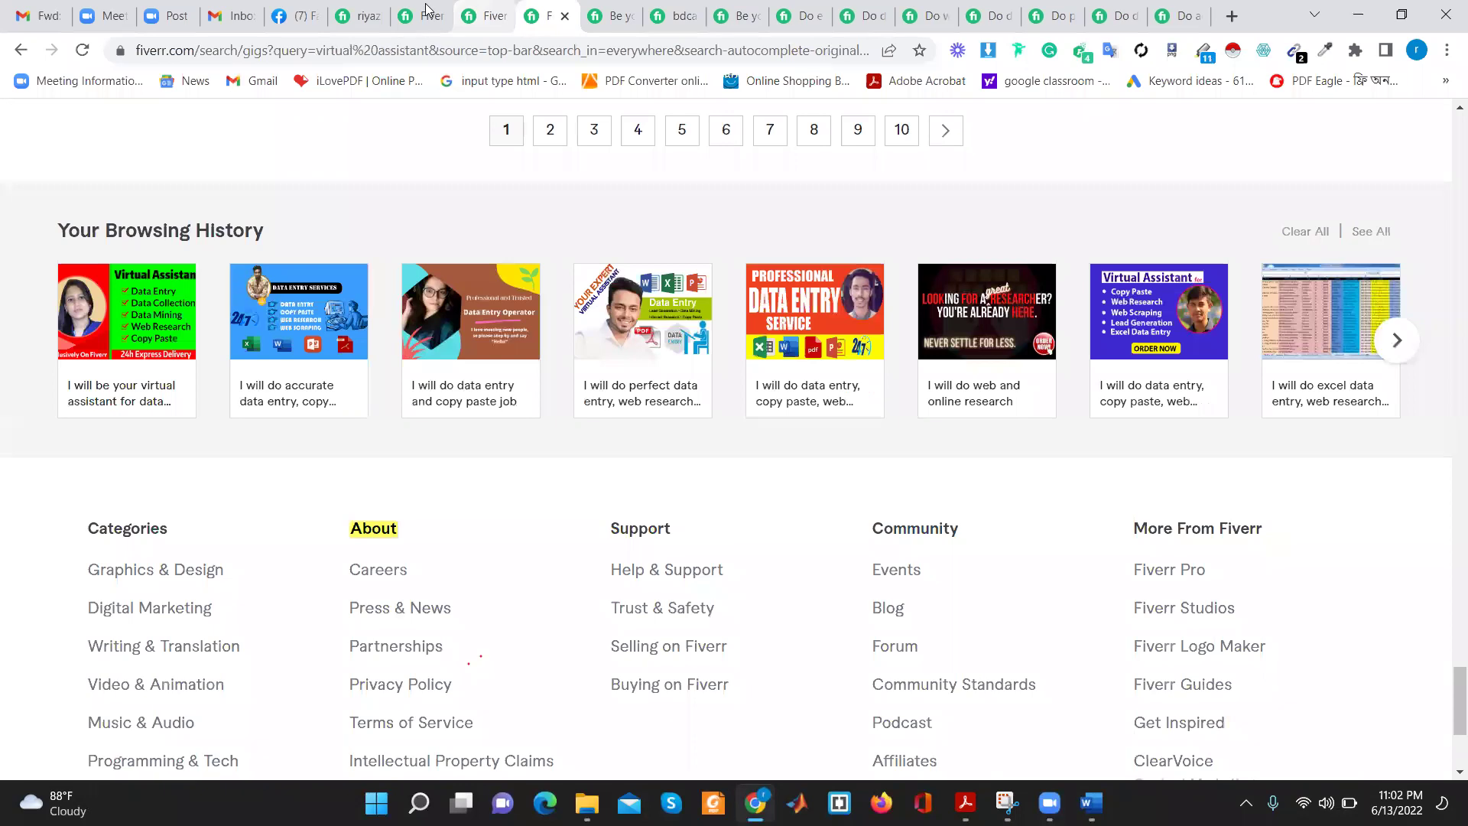
{"action": "left_click", "coordinate": [428, 11]}
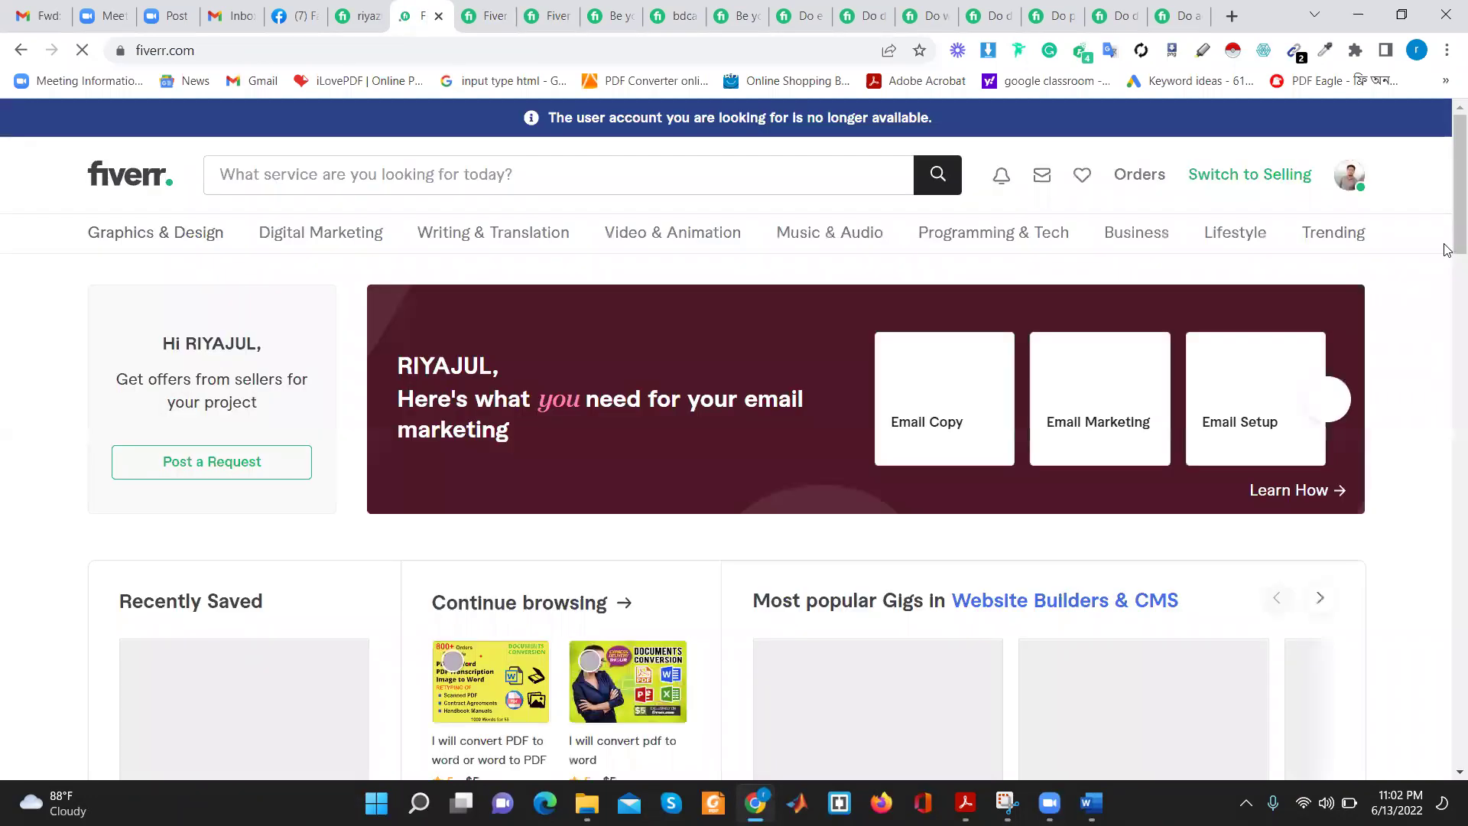
{"action": "scroll", "coordinate": [1447, 321], "scroll_direction": "down", "scroll_amount": 5}
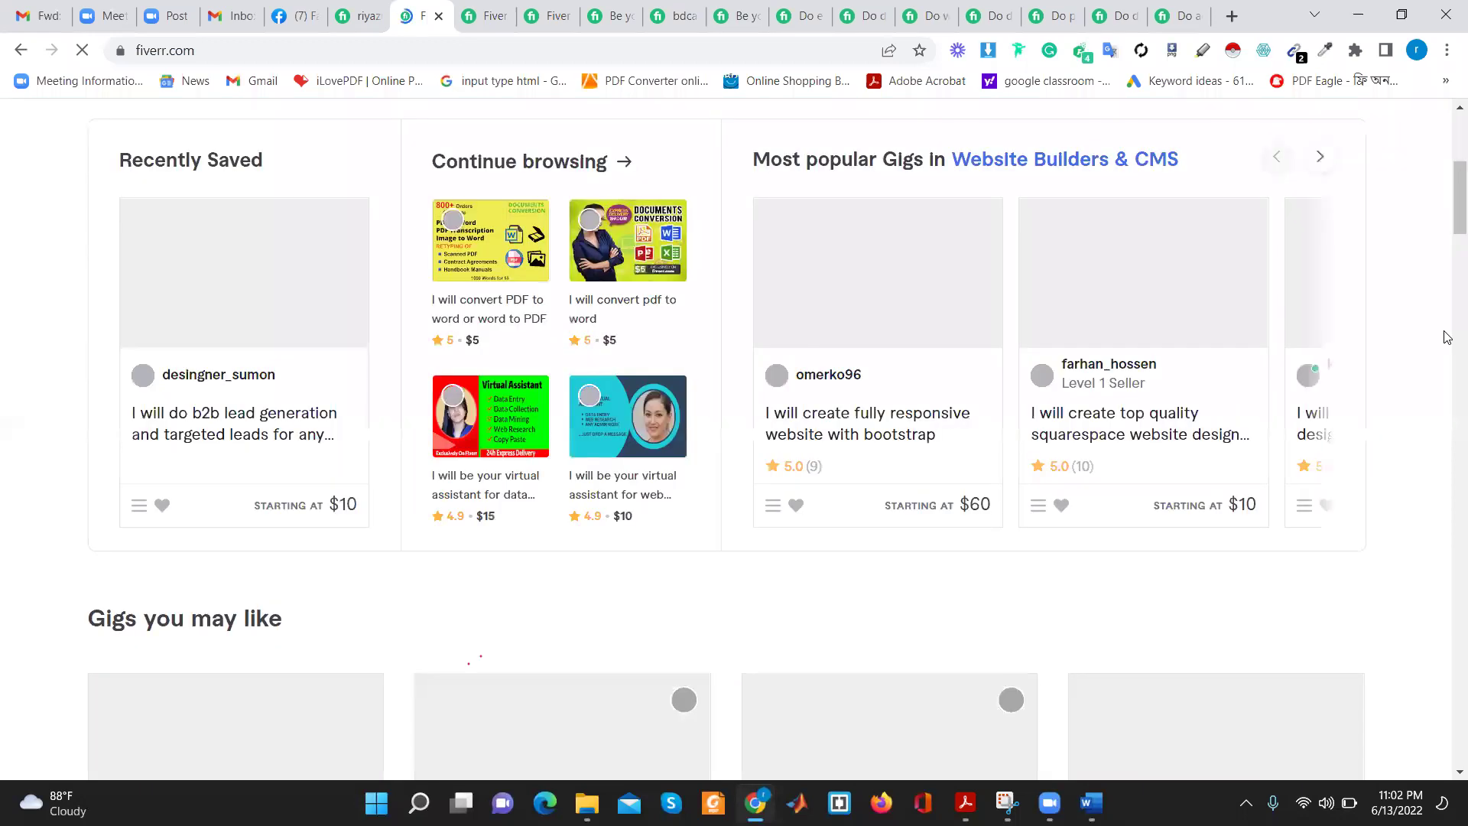
{"action": "scroll", "coordinate": [645, 100], "scroll_direction": "down", "scroll_amount": 10}
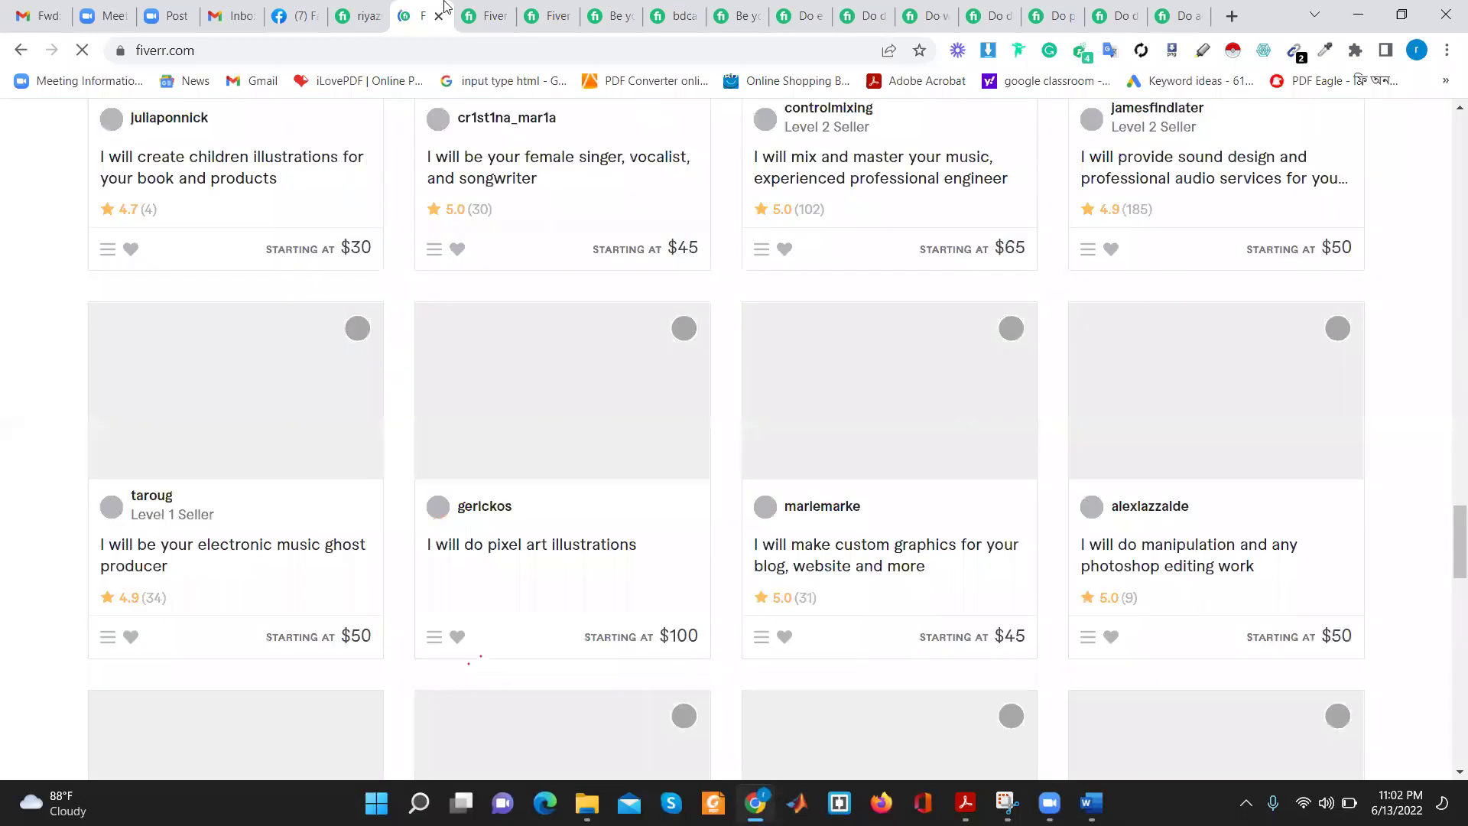
{"action": "left_click", "coordinate": [474, 6]}
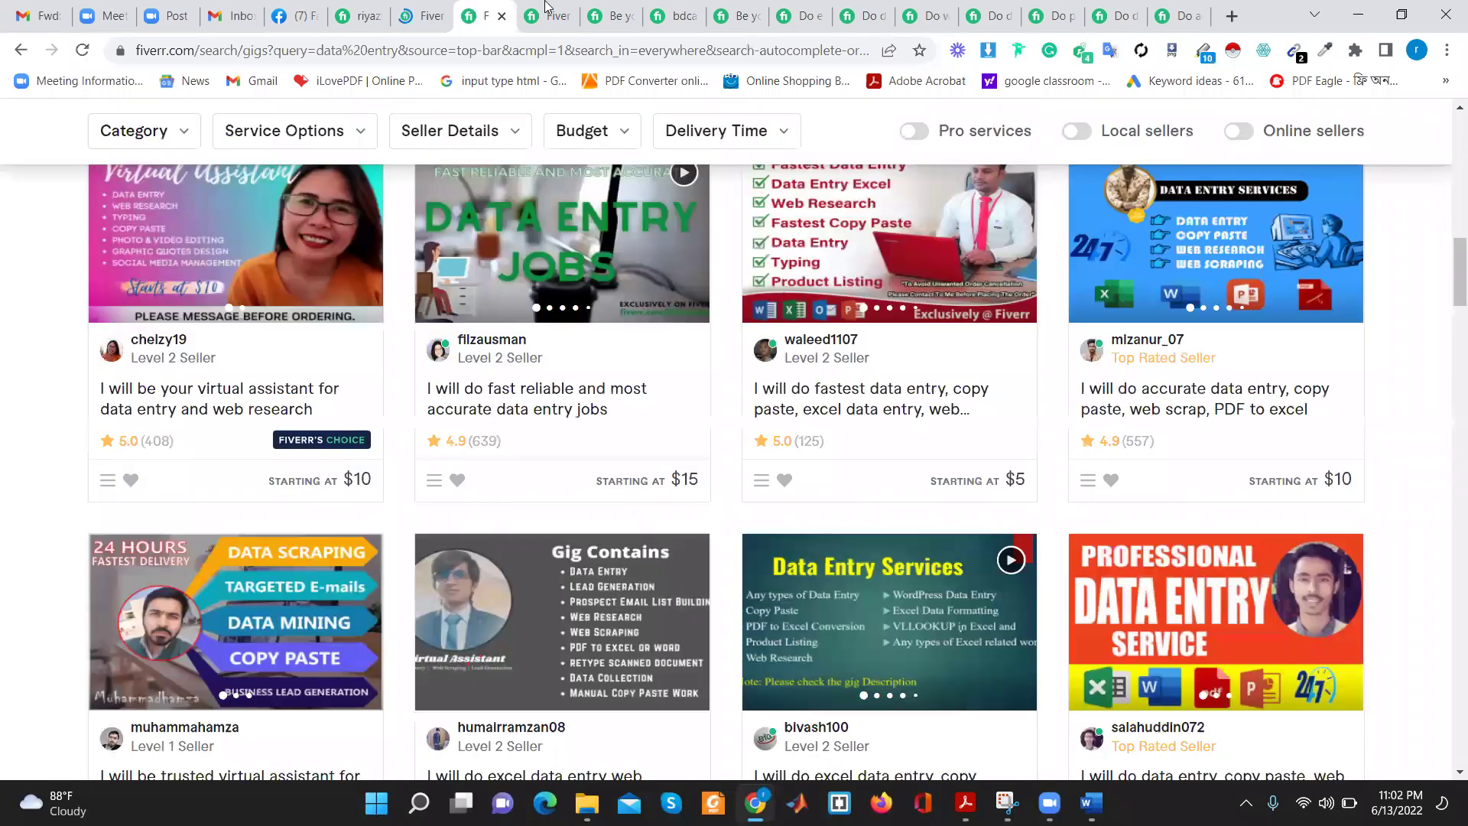
{"action": "left_click", "coordinate": [545, 6]}
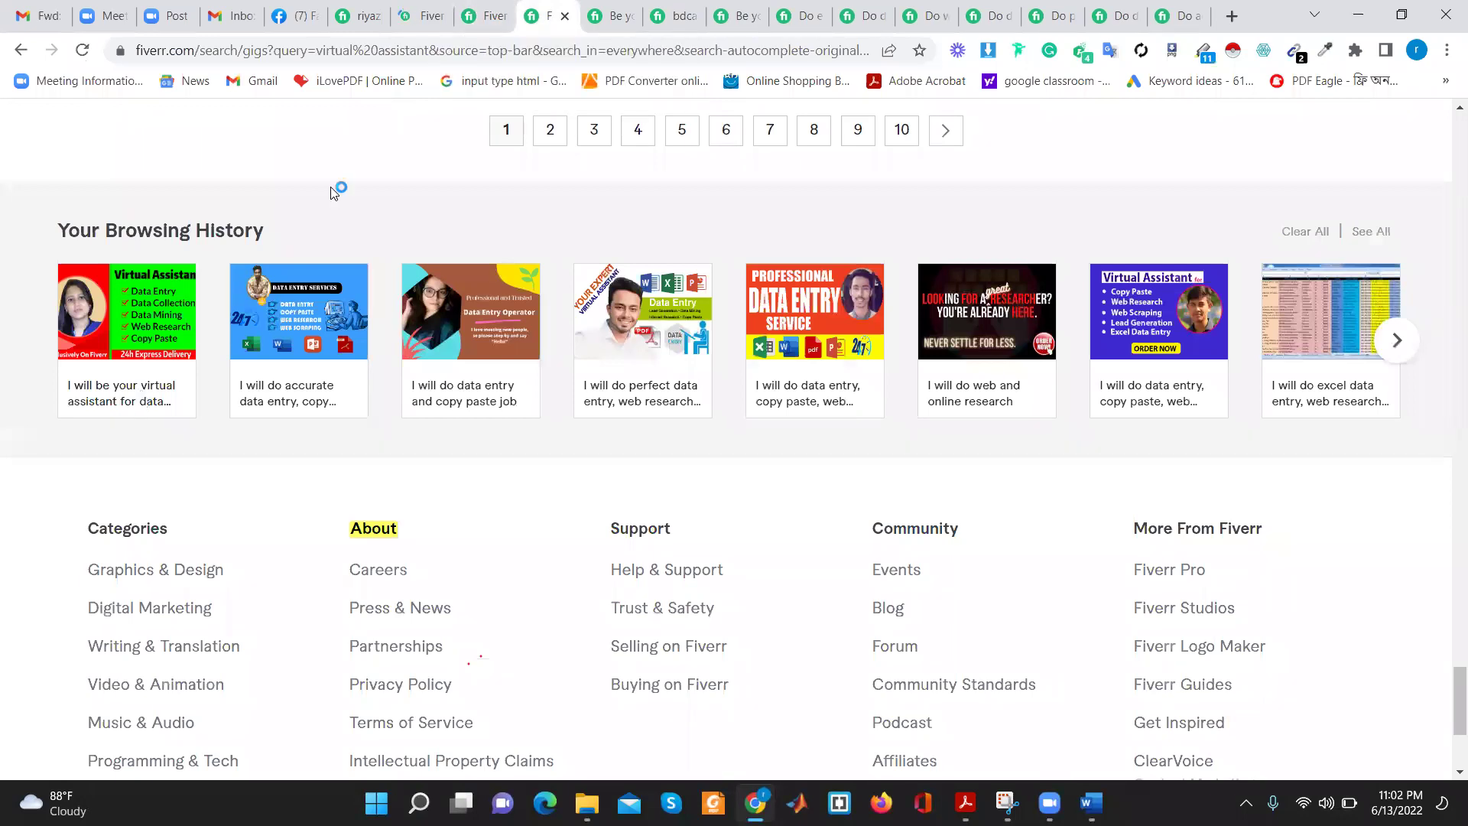
{"action": "scroll", "coordinate": [491, 288], "scroll_direction": "up", "scroll_amount": 5}
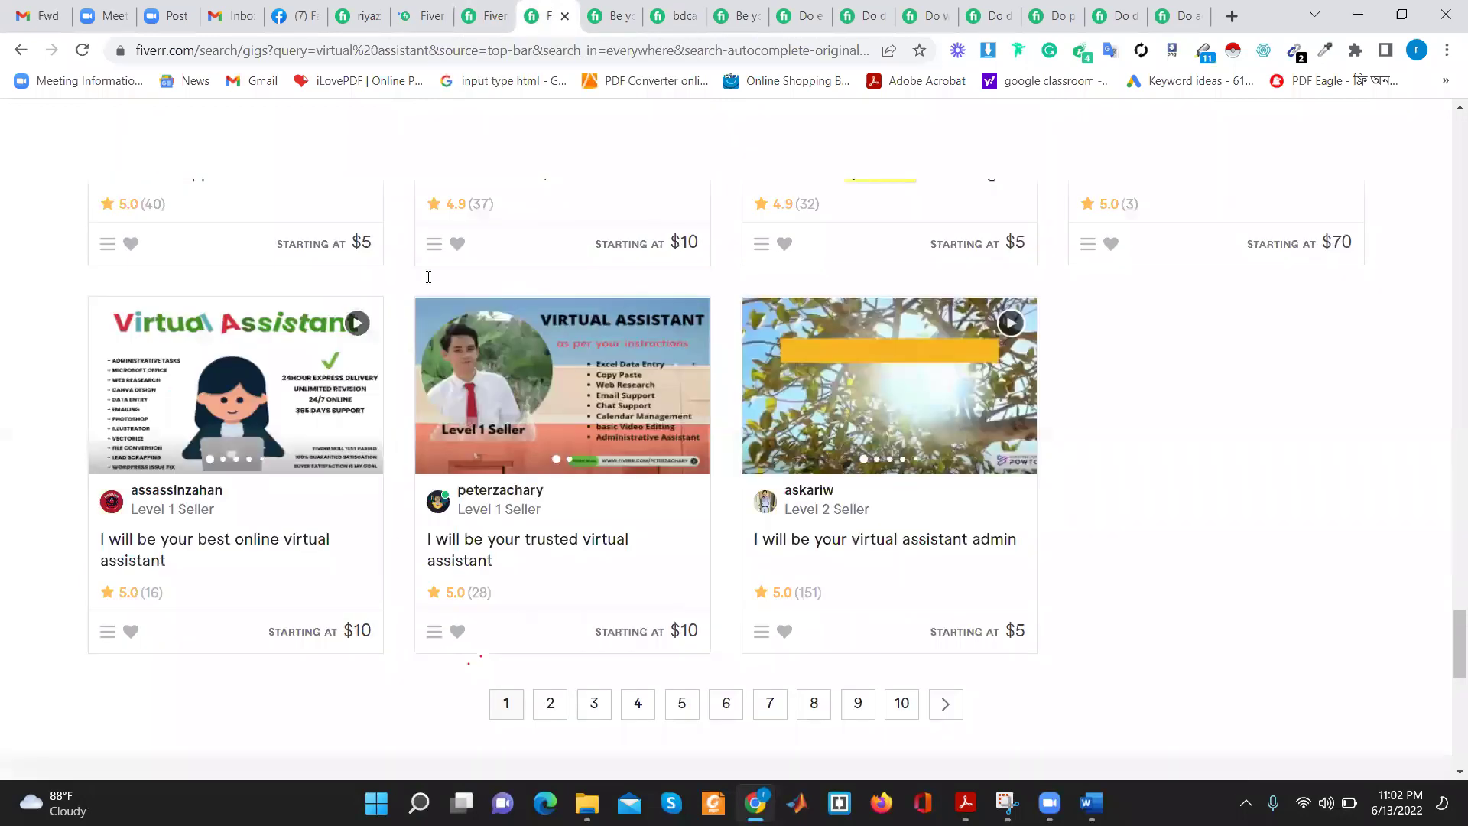
Switch to the virtual assistant data entry gig tab and select its description text
{"action": "scroll", "coordinate": [429, 279], "scroll_direction": "up", "scroll_amount": 5}
{"action": "left_click", "coordinate": [629, 6]}
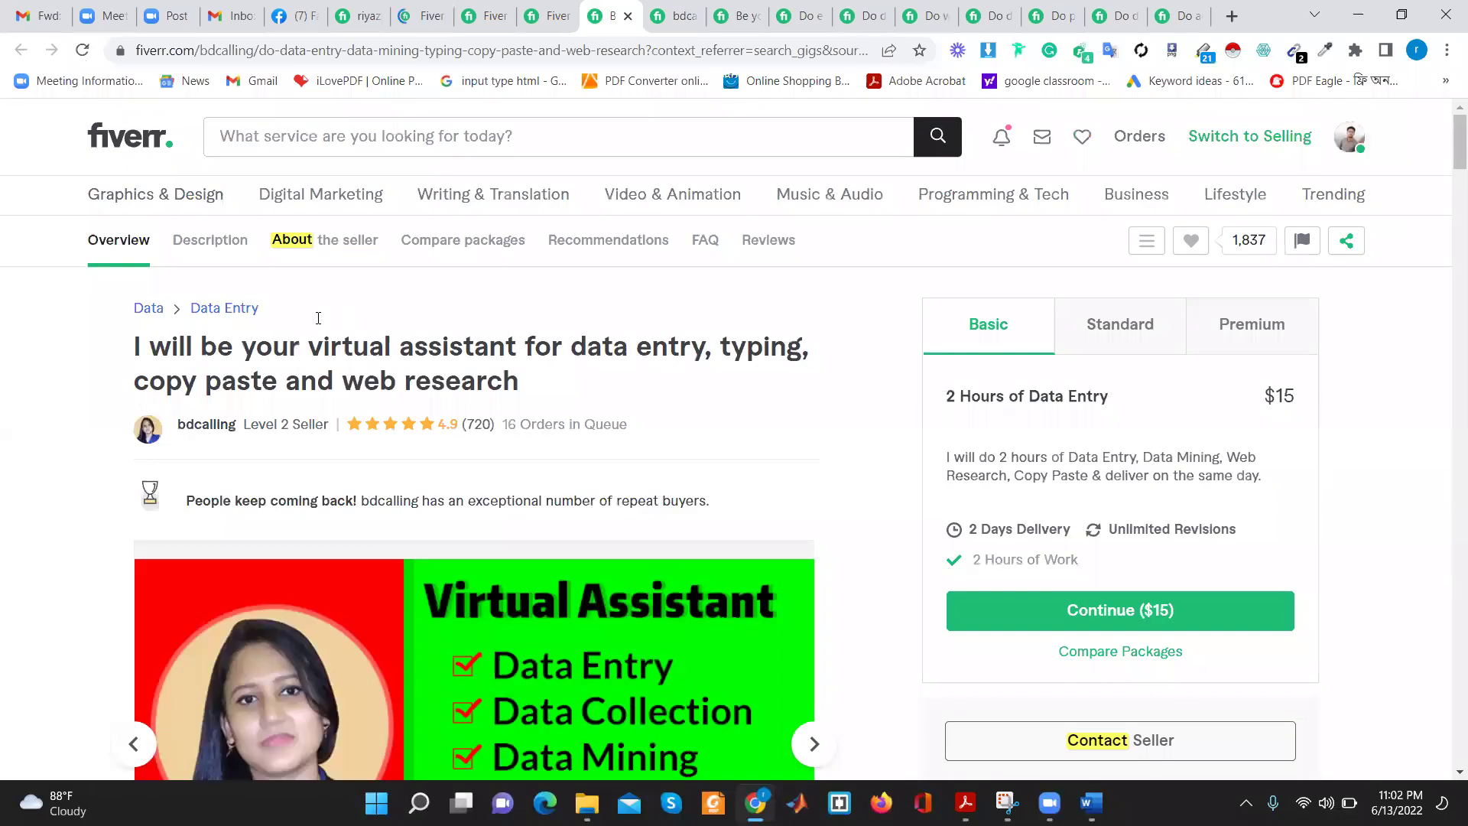
{"action": "scroll", "coordinate": [185, 279], "scroll_direction": "down", "scroll_amount": 10}
{"action": "left_click_drag", "start_coordinate": [134, 403], "coordinate": [456, 422]}
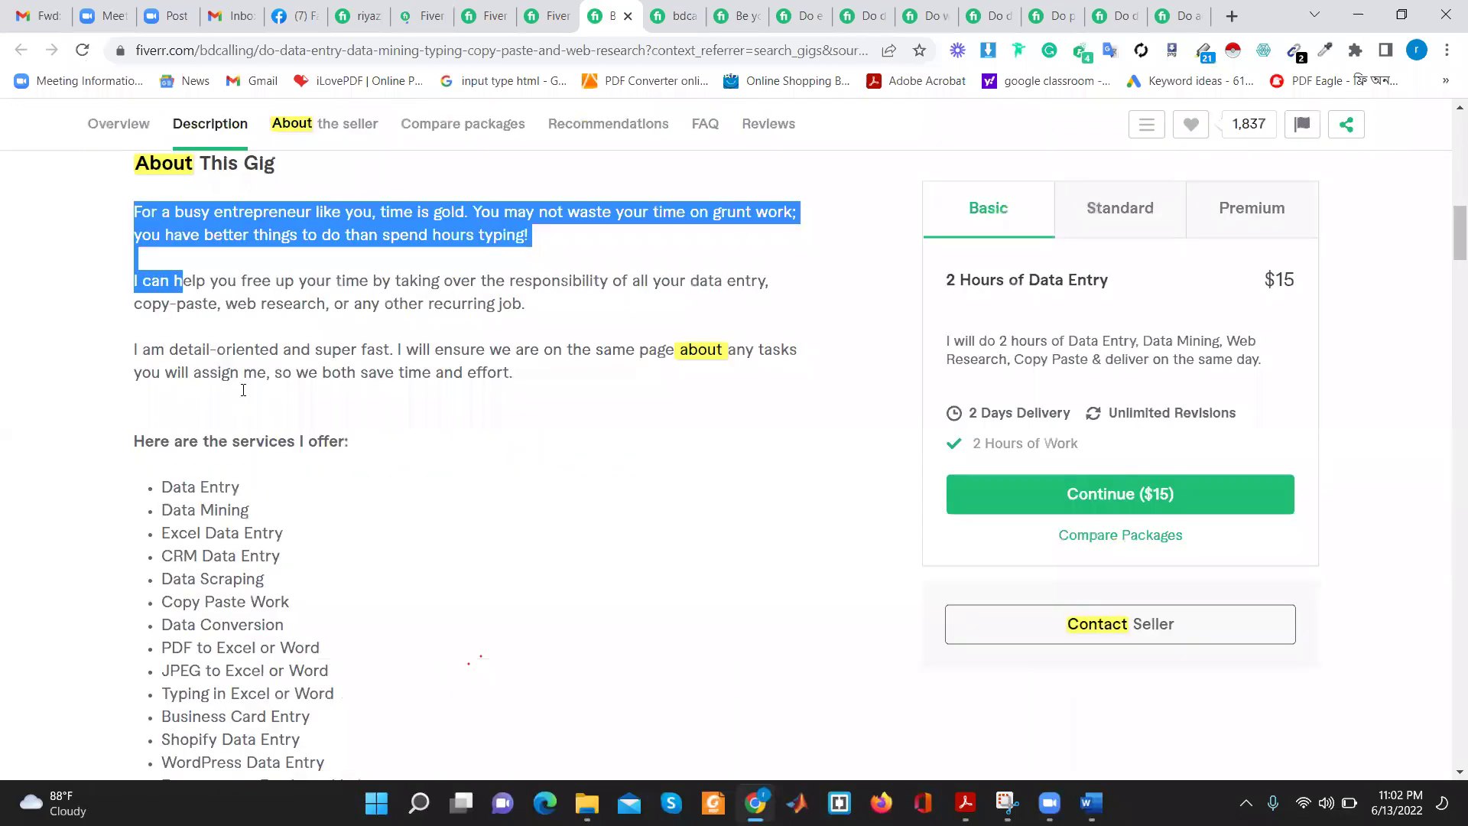
{"action": "scroll", "coordinate": [456, 422], "scroll_direction": "down", "scroll_amount": 9}
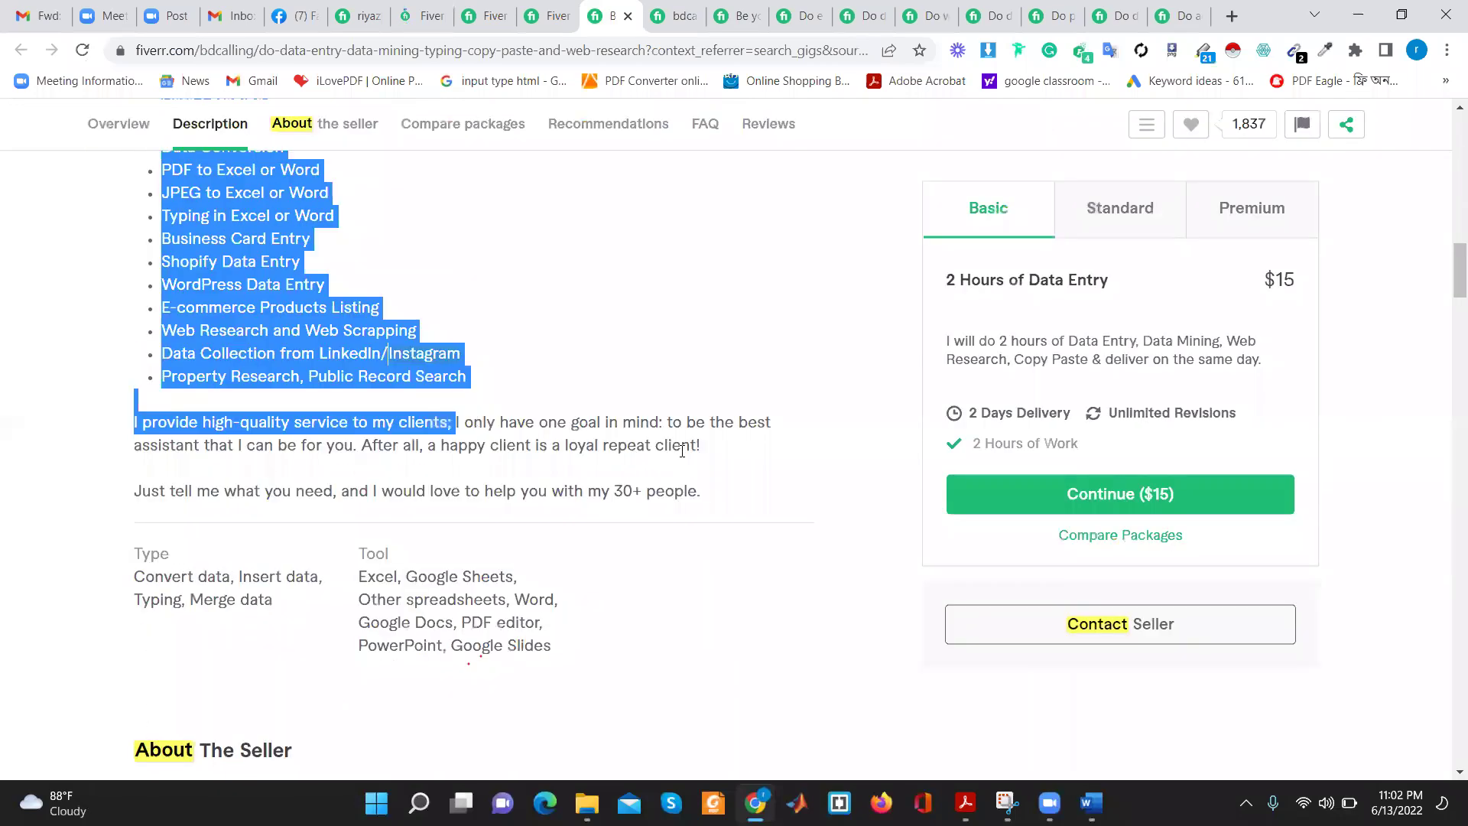
{"action": "left_click", "coordinate": [724, 497], "text": "shift"}
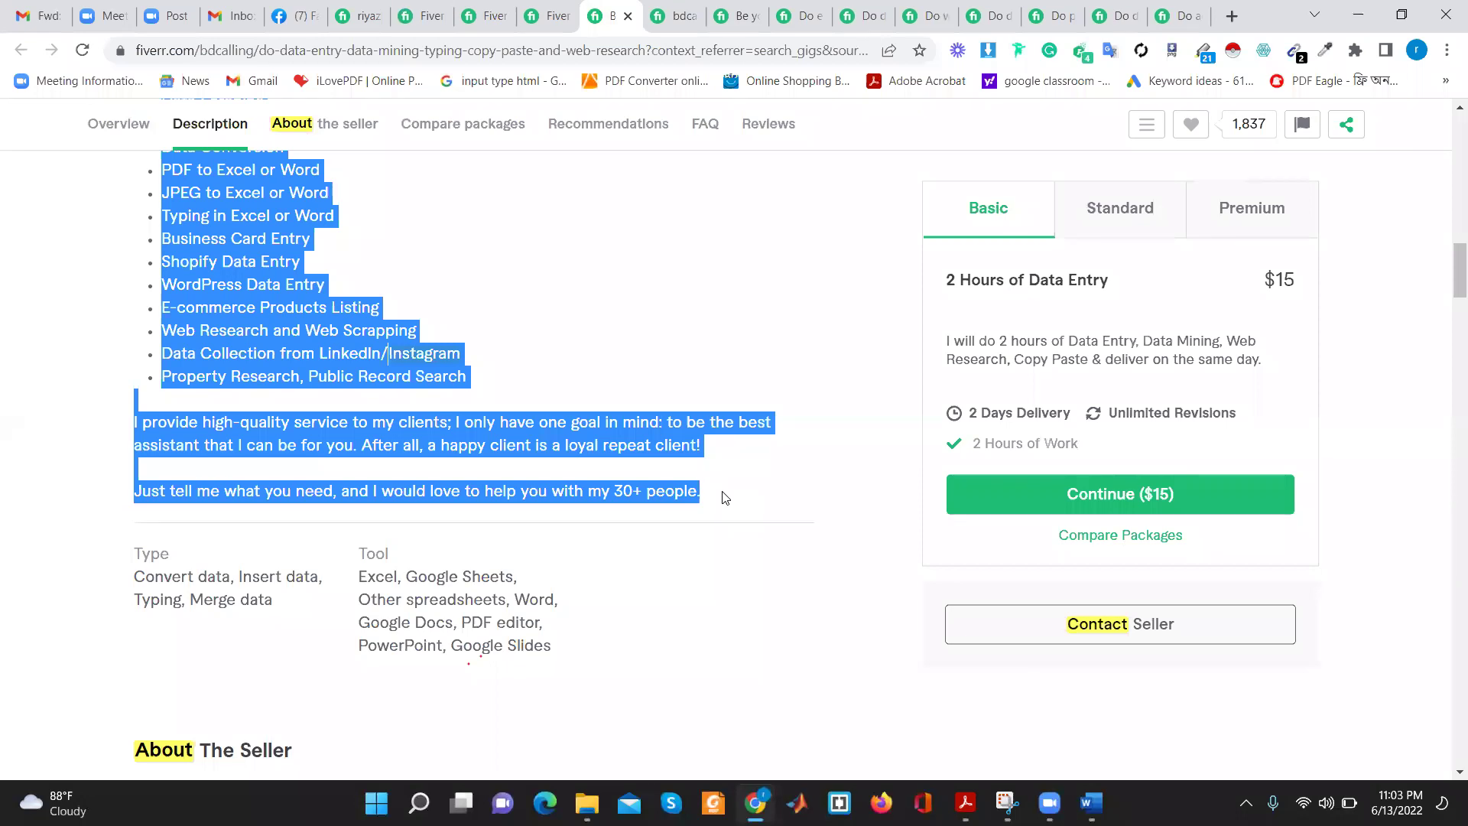
Clear that selection and reselect the description from its beginning
{"action": "left_click_drag", "start_coordinate": [725, 498], "coordinate": [674, 491]}
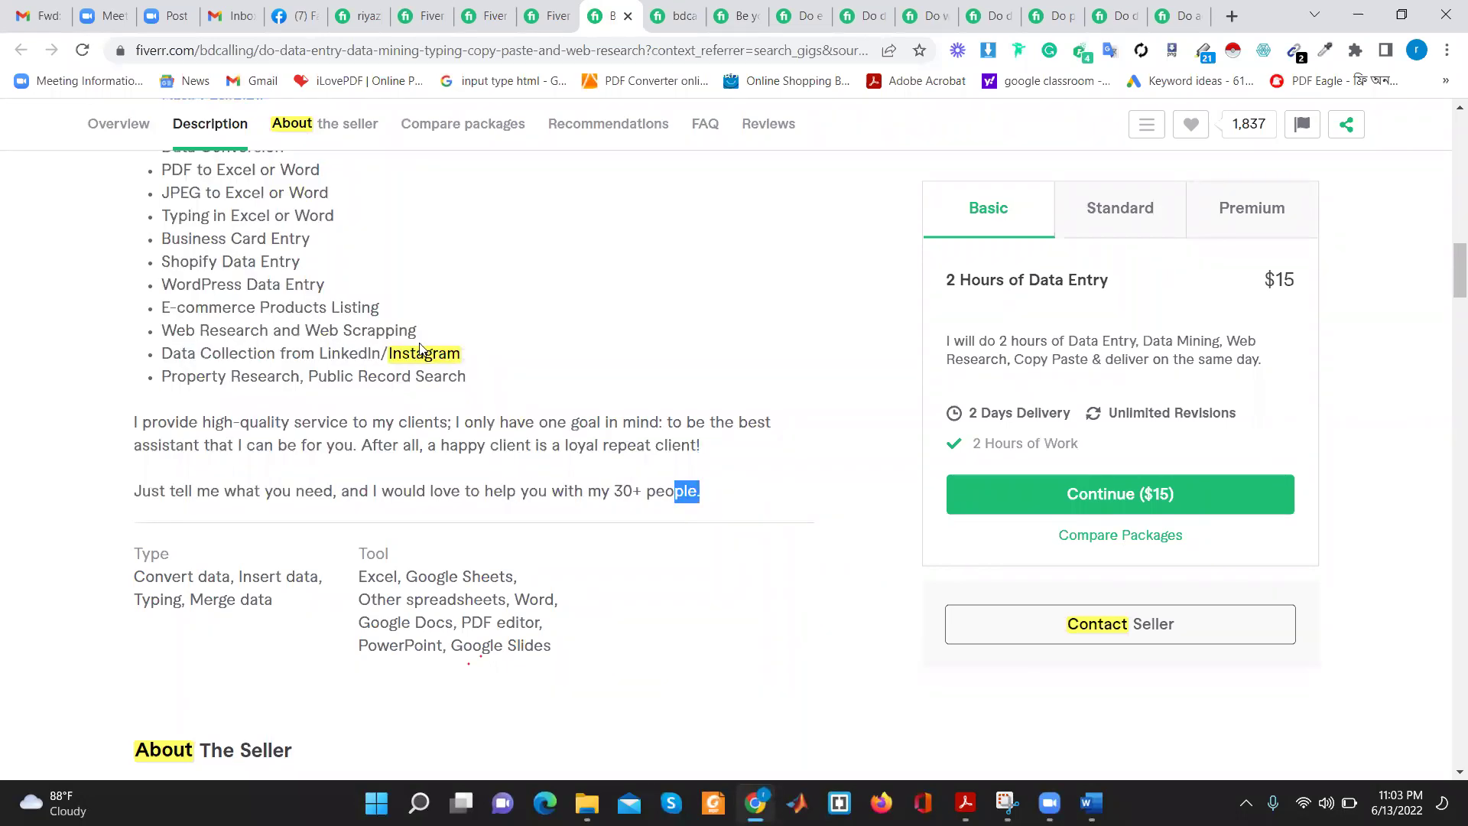
{"action": "scroll", "coordinate": [311, 327], "scroll_direction": "up", "scroll_amount": 2}
{"action": "scroll", "coordinate": [239, 322], "scroll_direction": "up", "scroll_amount": 1}
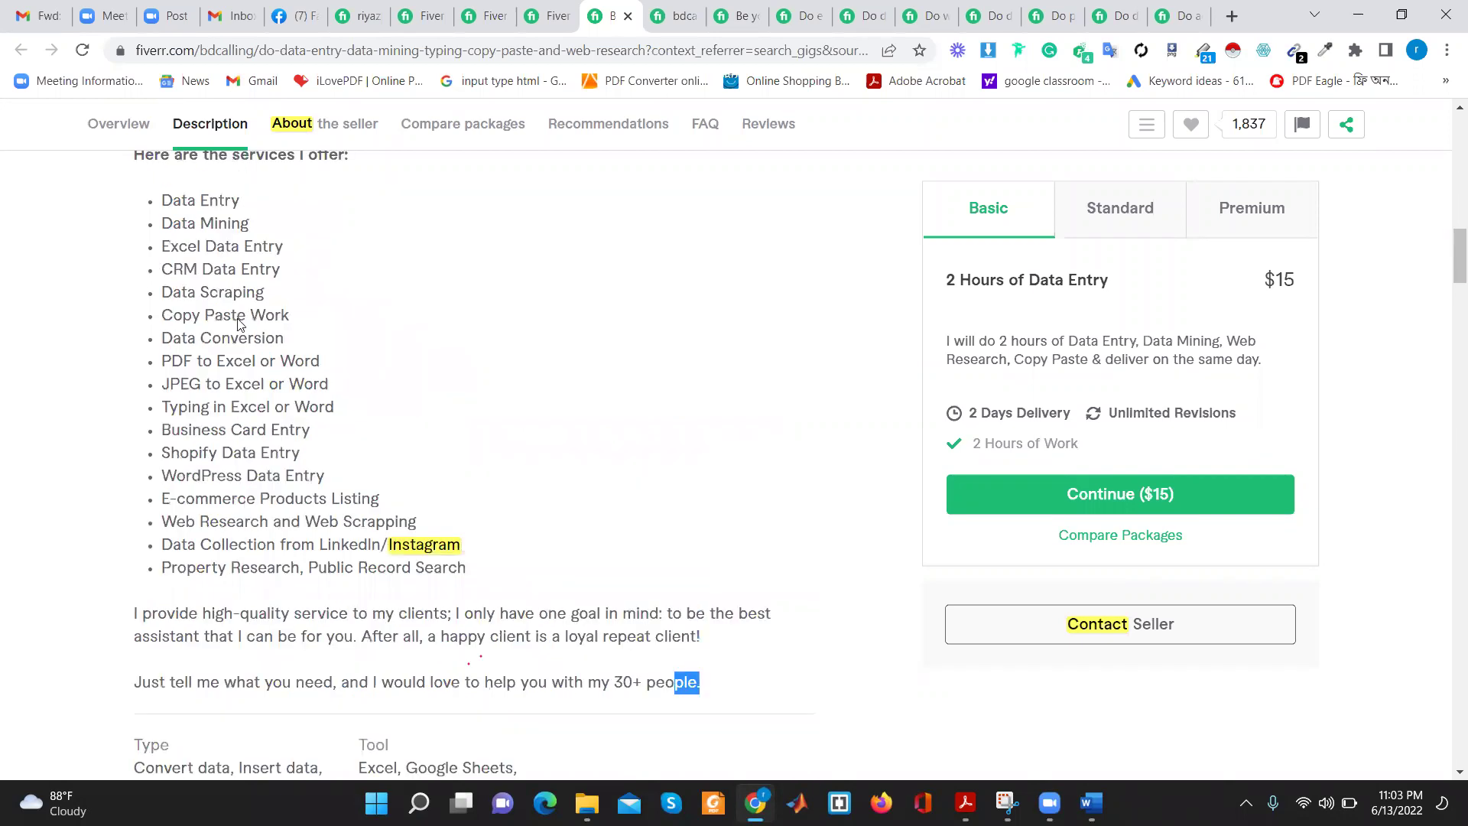
{"action": "scroll", "coordinate": [239, 323], "scroll_direction": "up", "scroll_amount": 1}
{"action": "mouse_move", "coordinate": [133, 158]}
{"action": "left_mouse_down"}
{"action": "mouse_move", "coordinate": [418, 524]}
{"action": "mouse_move", "coordinate": [594, 520]}
{"action": "mouse_move", "coordinate": [159, 487]}
{"action": "left_mouse_up"}
{"action": "scroll", "coordinate": [578, 517], "scroll_direction": "down", "scroll_amount": 3}
Scroll through the gig page below the description and clear the text selection
{"action": "left_click", "coordinate": [185, 468]}
{"action": "scroll", "coordinate": [183, 470], "scroll_direction": "down", "scroll_amount": 10}
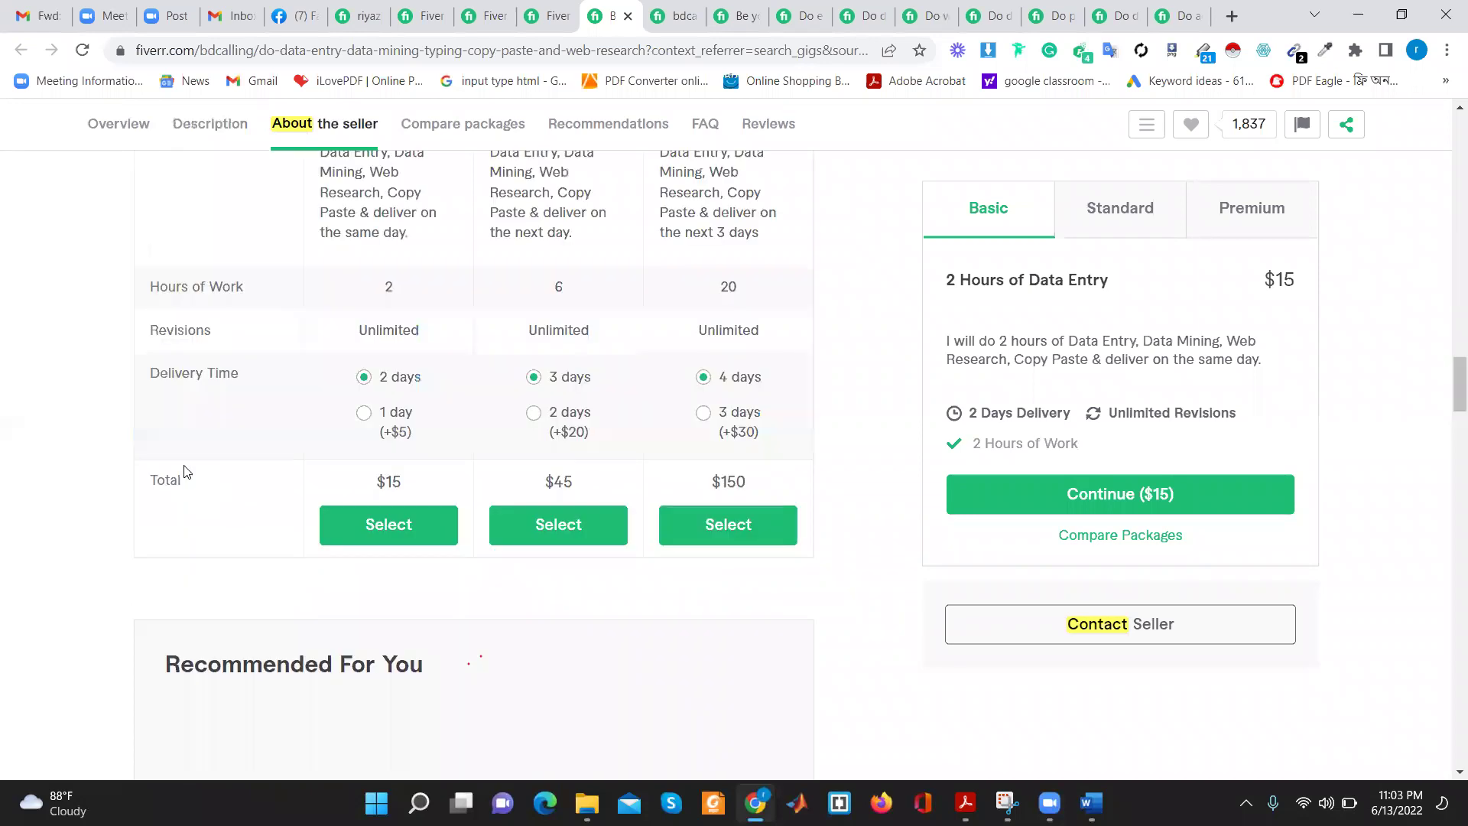
{"action": "scroll", "coordinate": [184, 470], "scroll_direction": "down", "scroll_amount": 10}
{"action": "scroll", "coordinate": [184, 470], "scroll_direction": "down", "scroll_amount": 15}
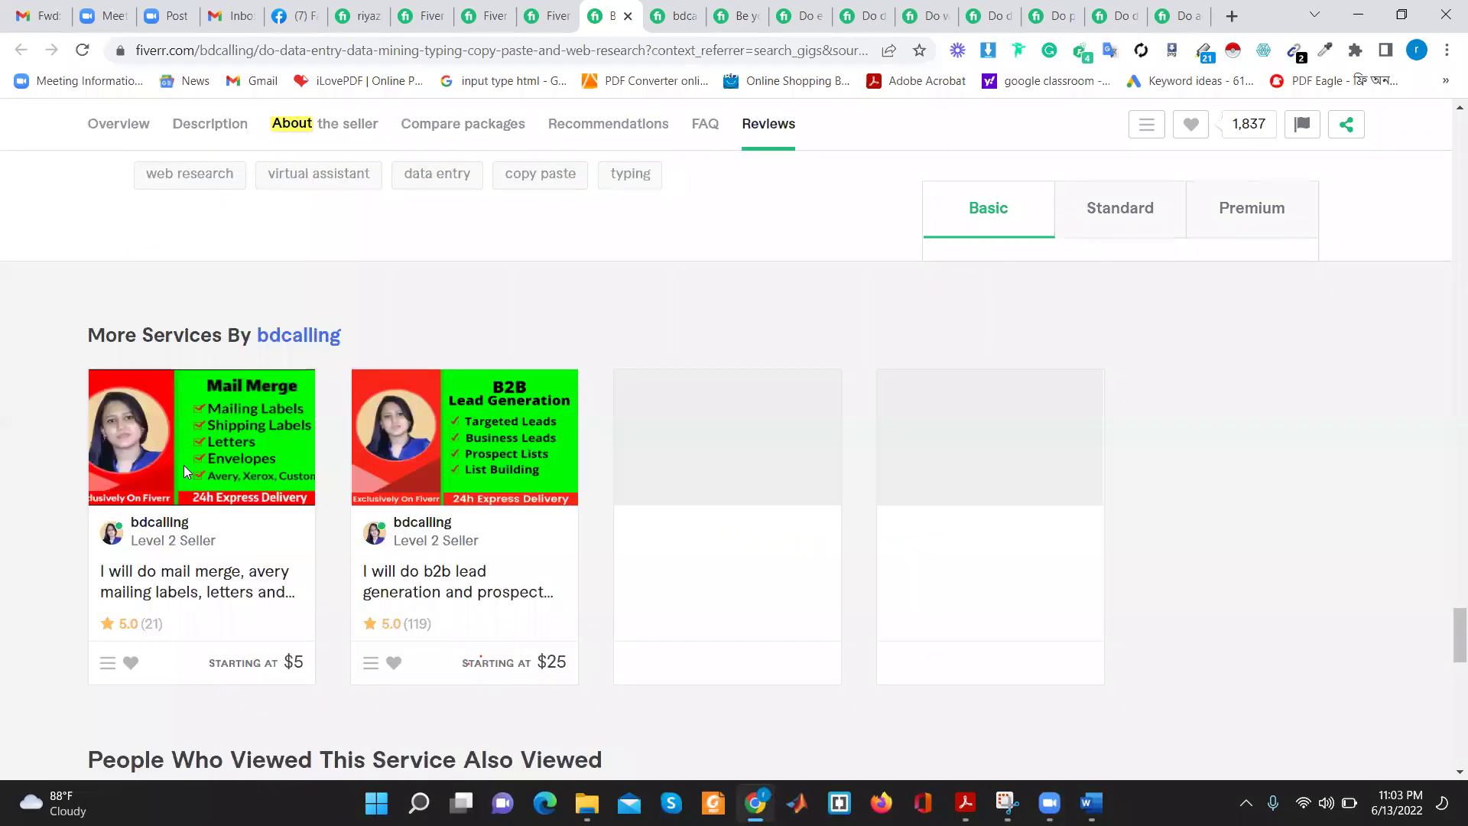
{"action": "scroll", "coordinate": [252, 566], "scroll_direction": "up", "scroll_amount": 4}
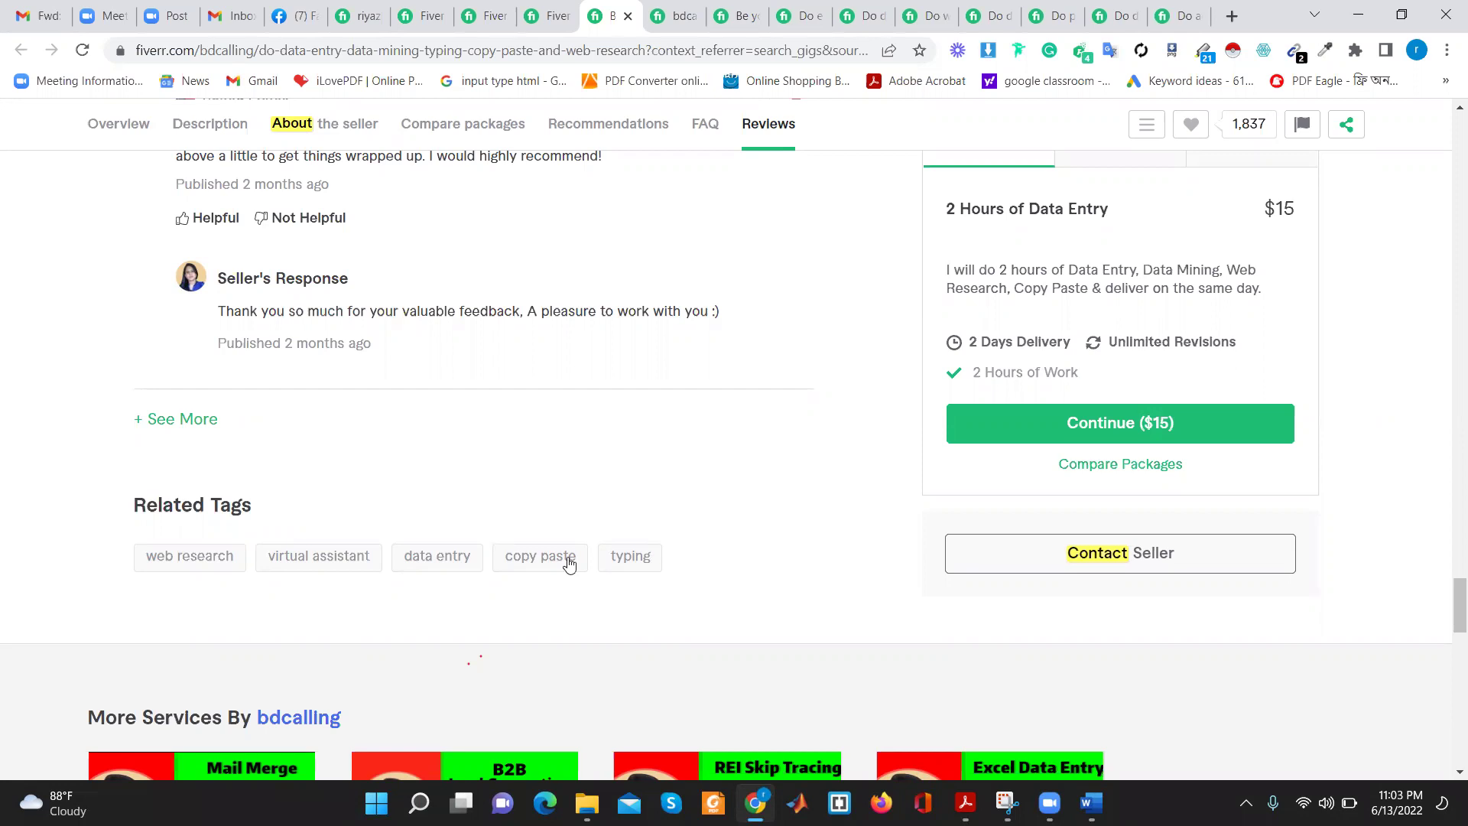
{"action": "scroll", "coordinate": [201, 452], "scroll_direction": "up", "scroll_amount": 7}
{"action": "scroll", "coordinate": [201, 452], "scroll_direction": "up", "scroll_amount": 5}
{"action": "scroll", "coordinate": [206, 448], "scroll_direction": "up", "scroll_amount": 7}
{"action": "scroll", "coordinate": [217, 440], "scroll_direction": "up", "scroll_amount": 6}
{"action": "scroll", "coordinate": [305, 459], "scroll_direction": "up", "scroll_amount": 4}
{"action": "scroll", "coordinate": [305, 458], "scroll_direction": "up", "scroll_amount": 6}
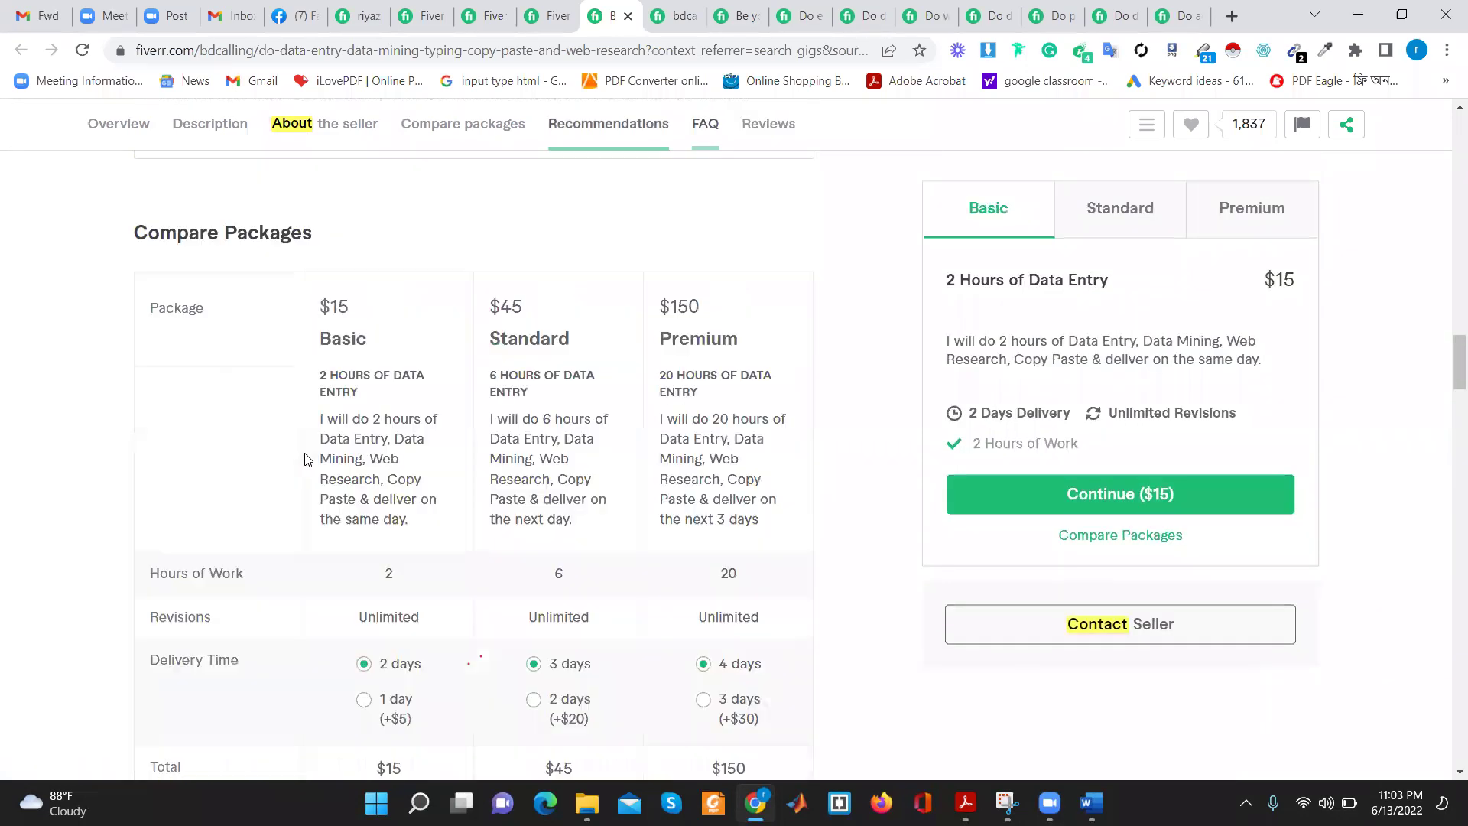
{"action": "scroll", "coordinate": [305, 458], "scroll_direction": "up", "scroll_amount": 6}
{"action": "scroll", "coordinate": [307, 459], "scroll_direction": "up", "scroll_amount": 5}
{"action": "scroll", "coordinate": [305, 458], "scroll_direction": "up", "scroll_amount": 6}
{"action": "left_click", "coordinate": [541, 381]}
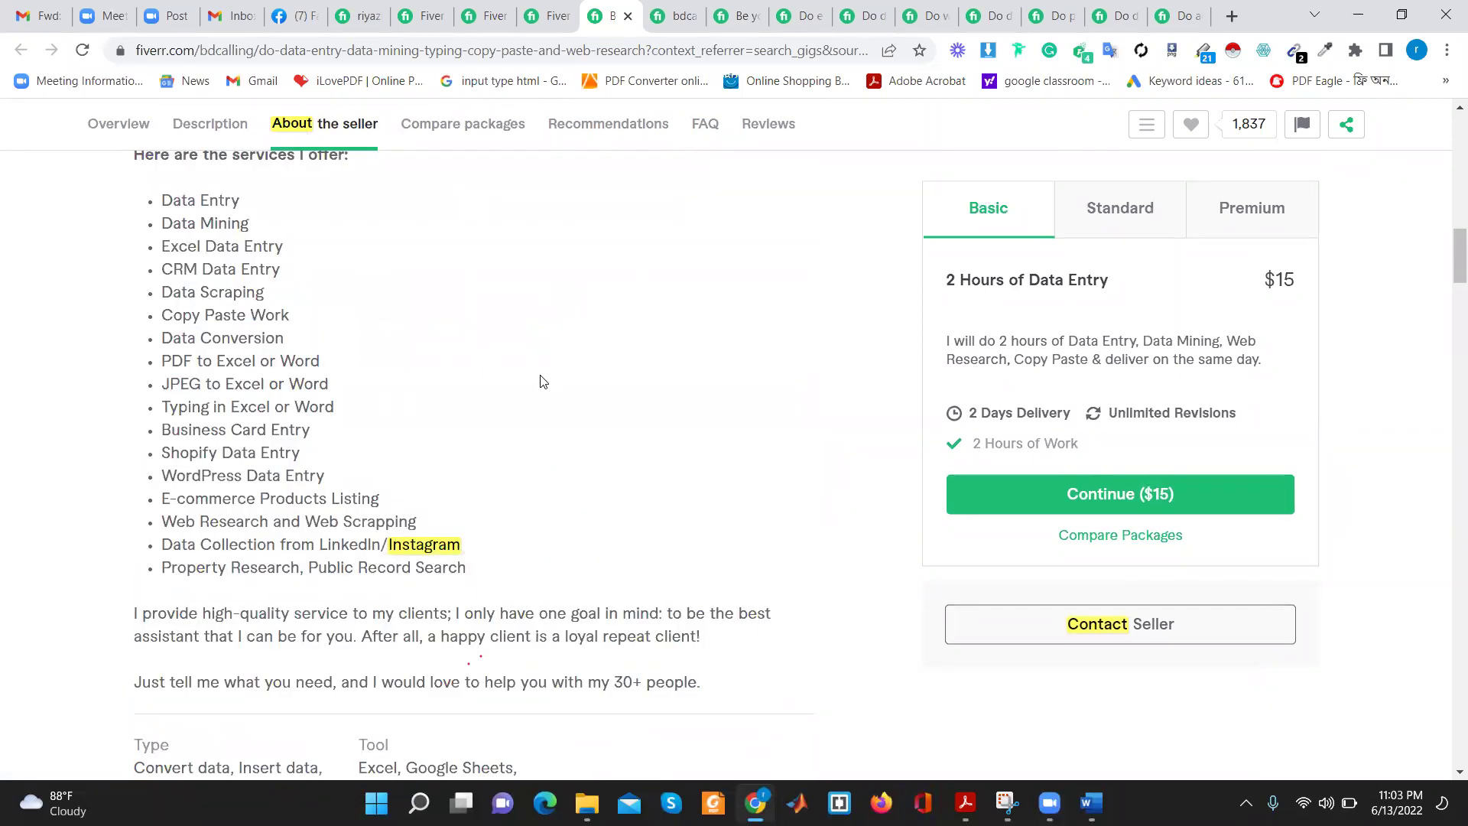
Highlight the CRM Data Entry, PDF to Excel or Word, and Shopify Data Entry service items
{"action": "scroll", "coordinate": [541, 381], "scroll_direction": "up", "scroll_amount": 1}
{"action": "mouse_move", "coordinate": [158, 348]}
{"action": "left_mouse_down"}
{"action": "mouse_move", "coordinate": [313, 352]}
{"action": "mouse_move", "coordinate": [159, 365]}
{"action": "left_mouse_up"}
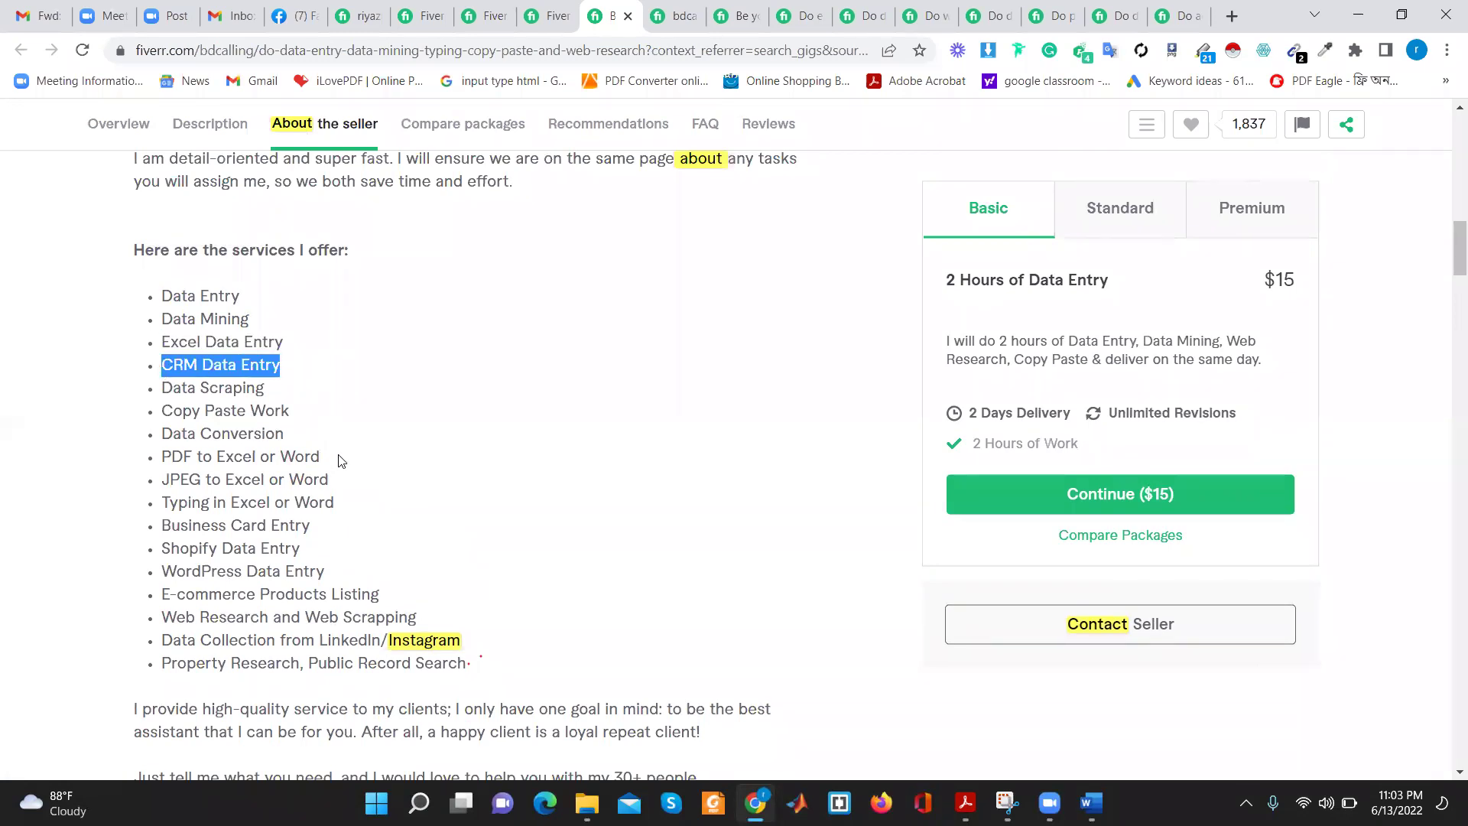
{"action": "scroll", "coordinate": [342, 461], "scroll_direction": "up", "scroll_amount": 2}
{"action": "scroll", "coordinate": [339, 459], "scroll_direction": "up", "scroll_amount": 2}
{"action": "scroll", "coordinate": [339, 459], "scroll_direction": "down", "scroll_amount": 2}
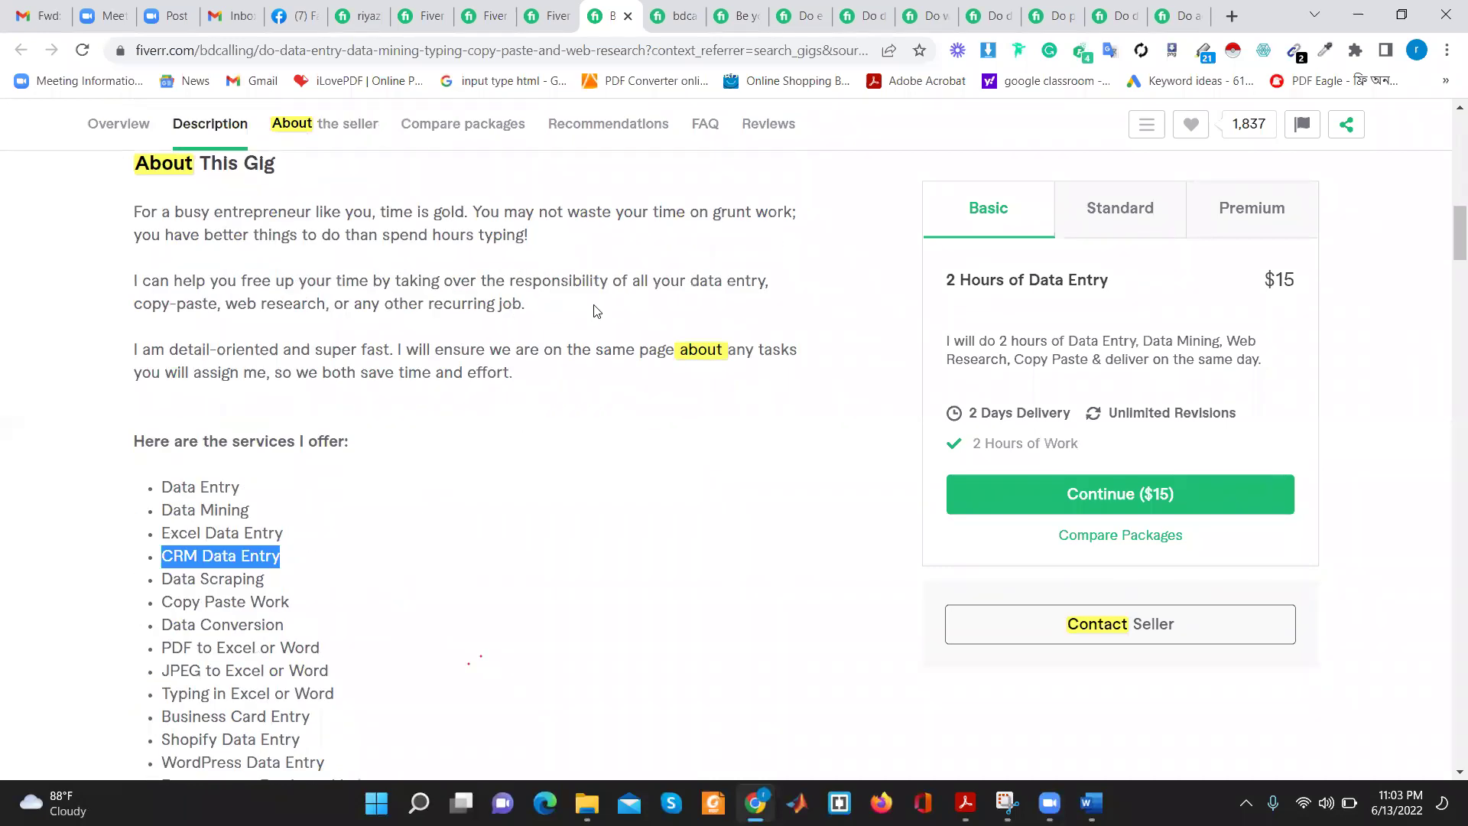
{"action": "scroll", "coordinate": [312, 417], "scroll_direction": "down", "scroll_amount": 2}
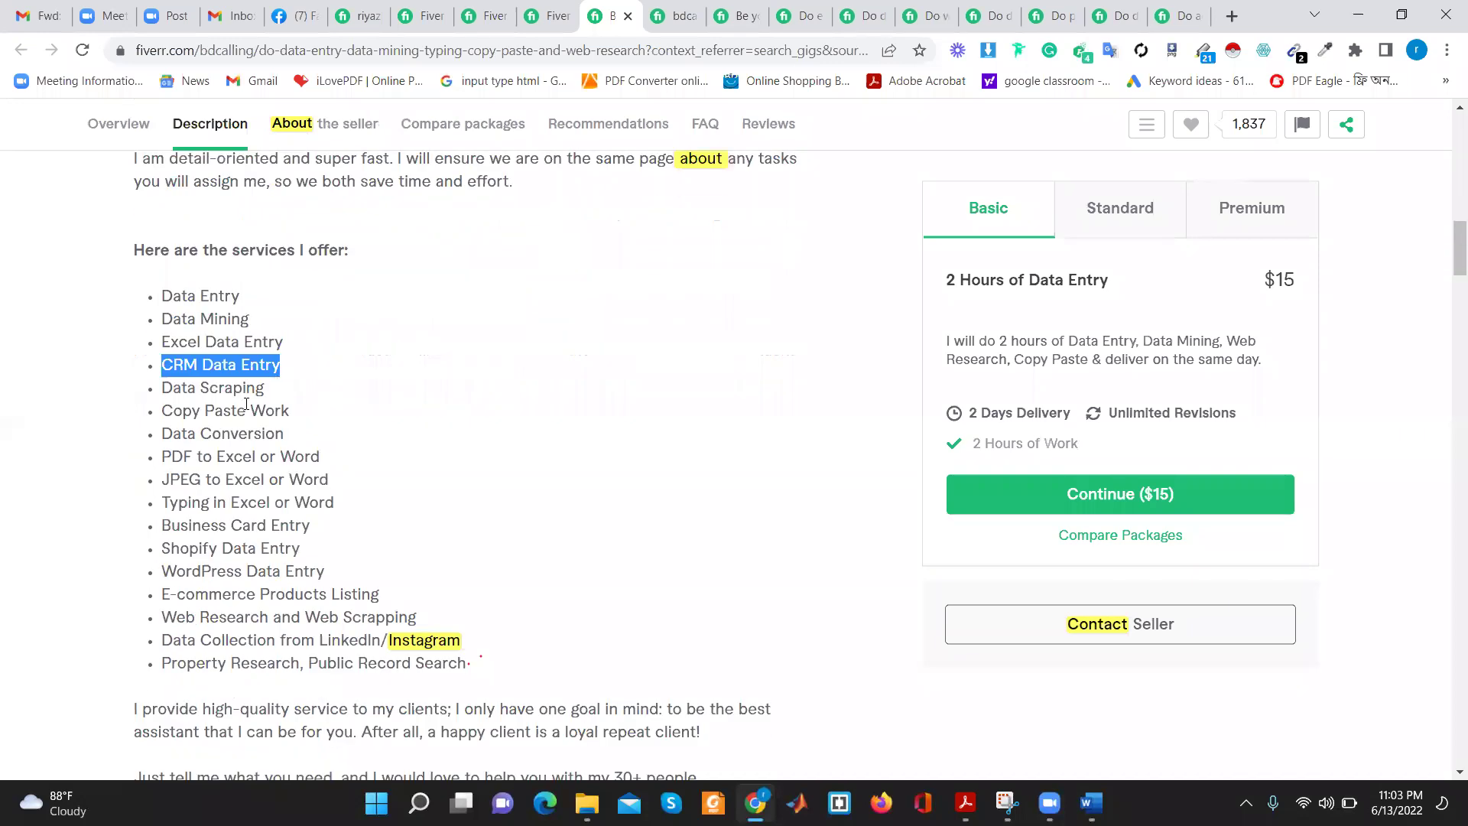
{"action": "left_click_drag", "start_coordinate": [340, 459], "coordinate": [160, 457]}
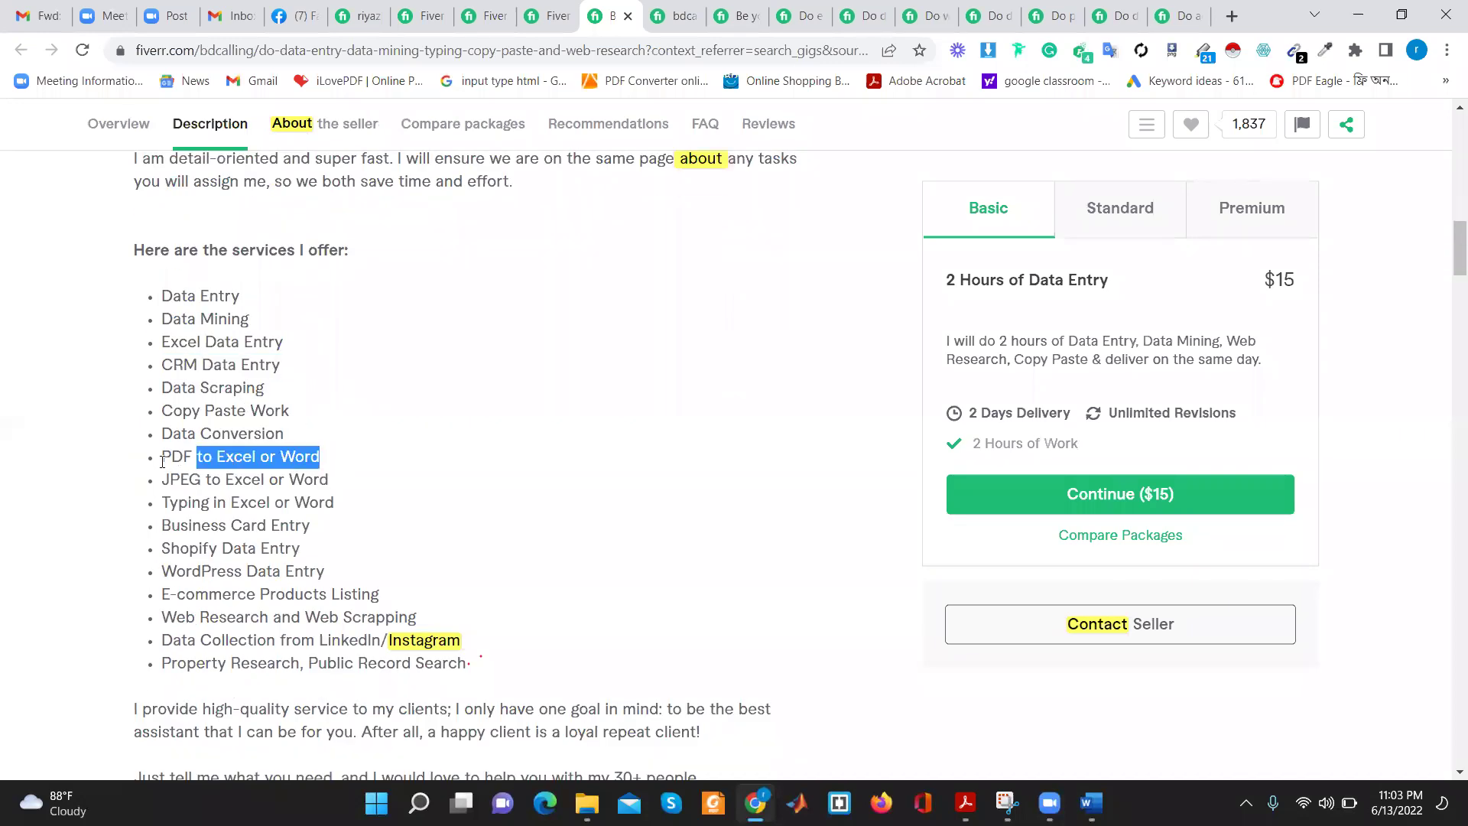
{"action": "left_click", "coordinate": [226, 498]}
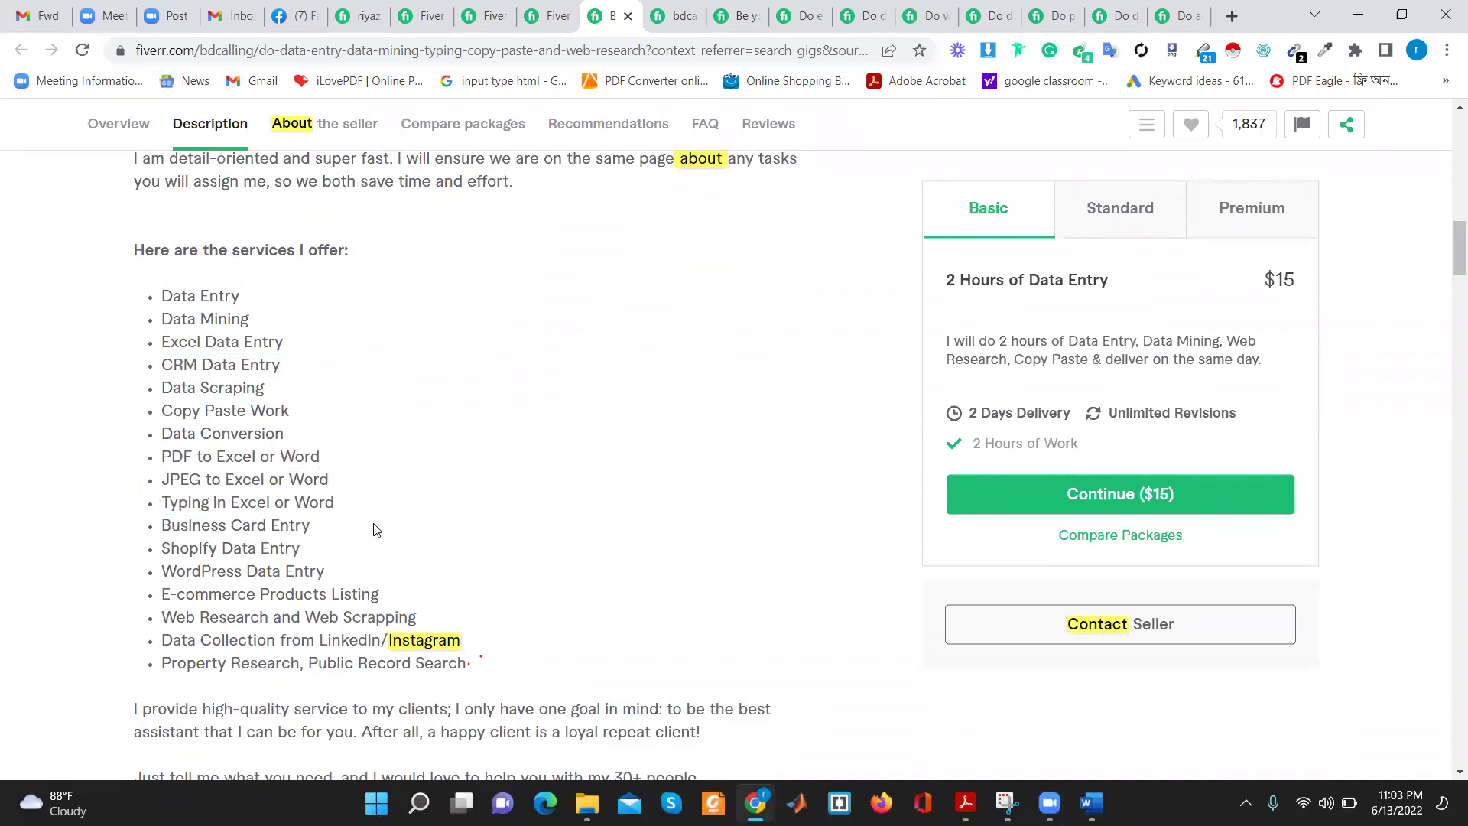
{"action": "left_click_drag", "start_coordinate": [162, 548], "coordinate": [322, 557]}
Scroll past the reviews to Related Tags and highlight all five tags
{"action": "scroll", "coordinate": [321, 557], "scroll_direction": "down", "scroll_amount": 5}
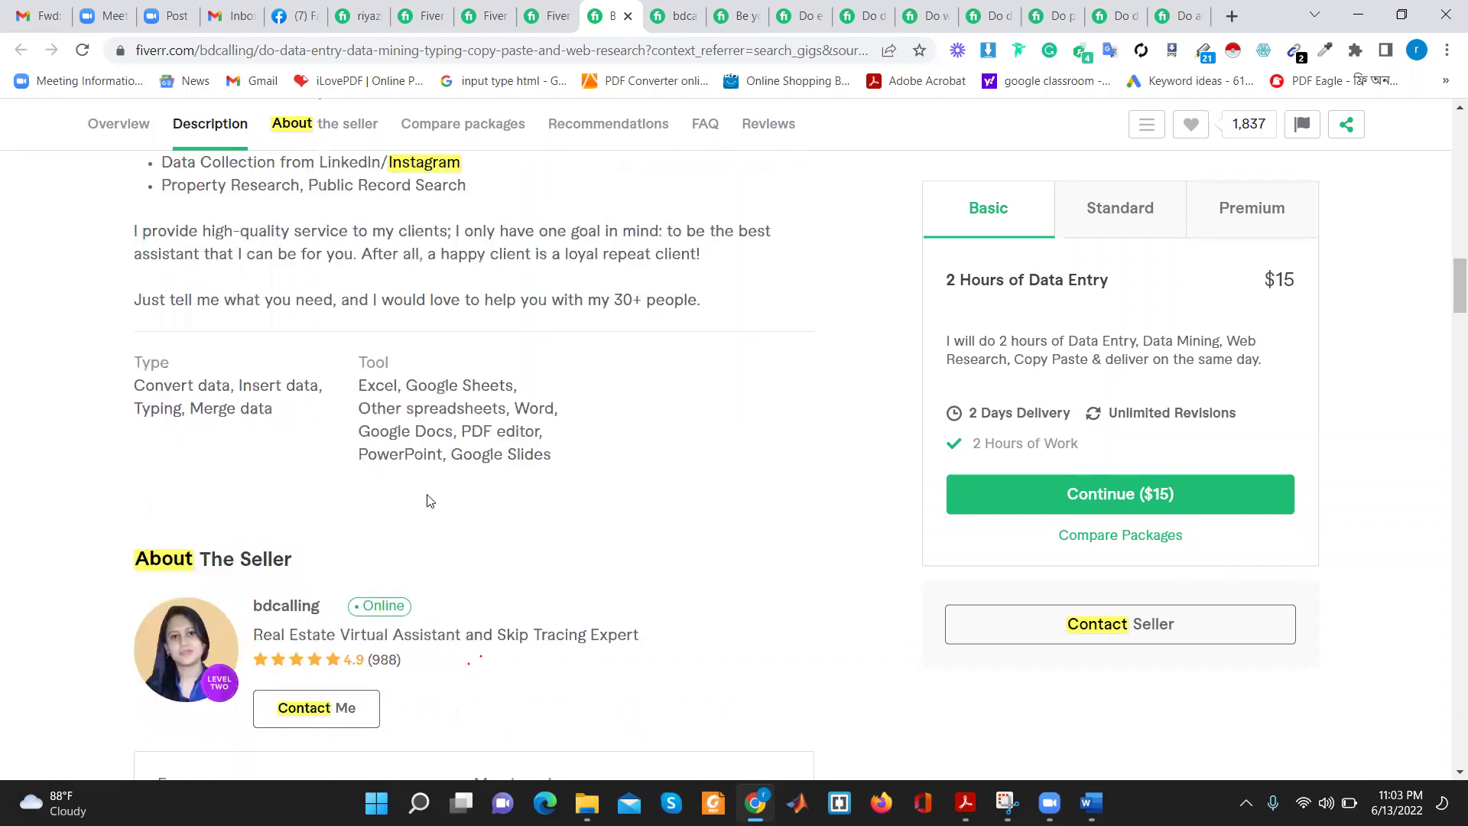
{"action": "scroll", "coordinate": [567, 469], "scroll_direction": "down", "scroll_amount": 7}
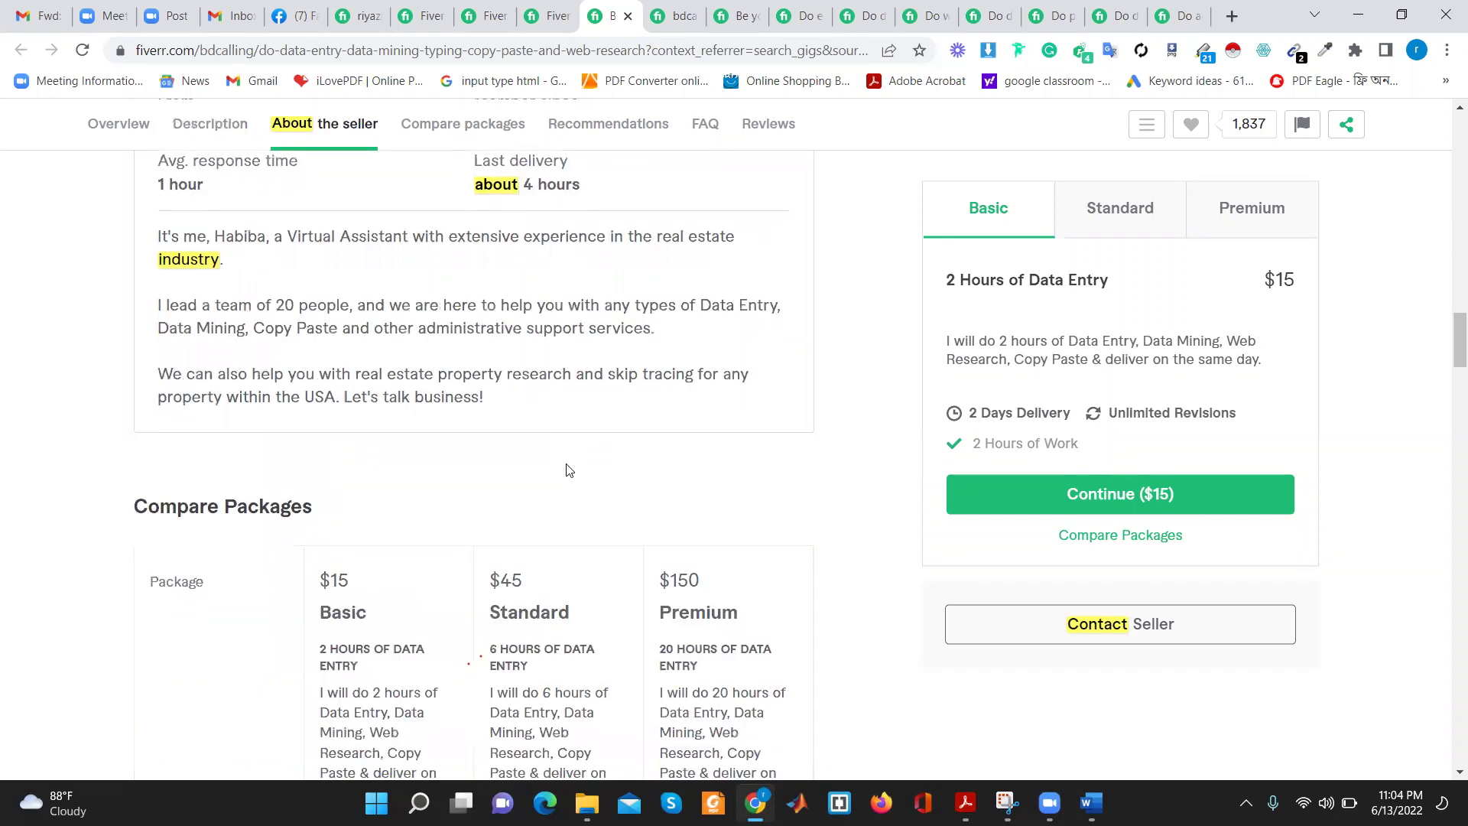
{"action": "scroll", "coordinate": [567, 469], "scroll_direction": "down", "scroll_amount": 3}
{"action": "scroll", "coordinate": [229, 426], "scroll_direction": "down", "scroll_amount": 5}
{"action": "scroll", "coordinate": [245, 445], "scroll_direction": "down", "scroll_amount": 5}
{"action": "scroll", "coordinate": [244, 445], "scroll_direction": "down", "scroll_amount": 5}
{"action": "scroll", "coordinate": [244, 444], "scroll_direction": "down", "scroll_amount": 5}
{"action": "scroll", "coordinate": [245, 445], "scroll_direction": "up", "scroll_amount": 3}
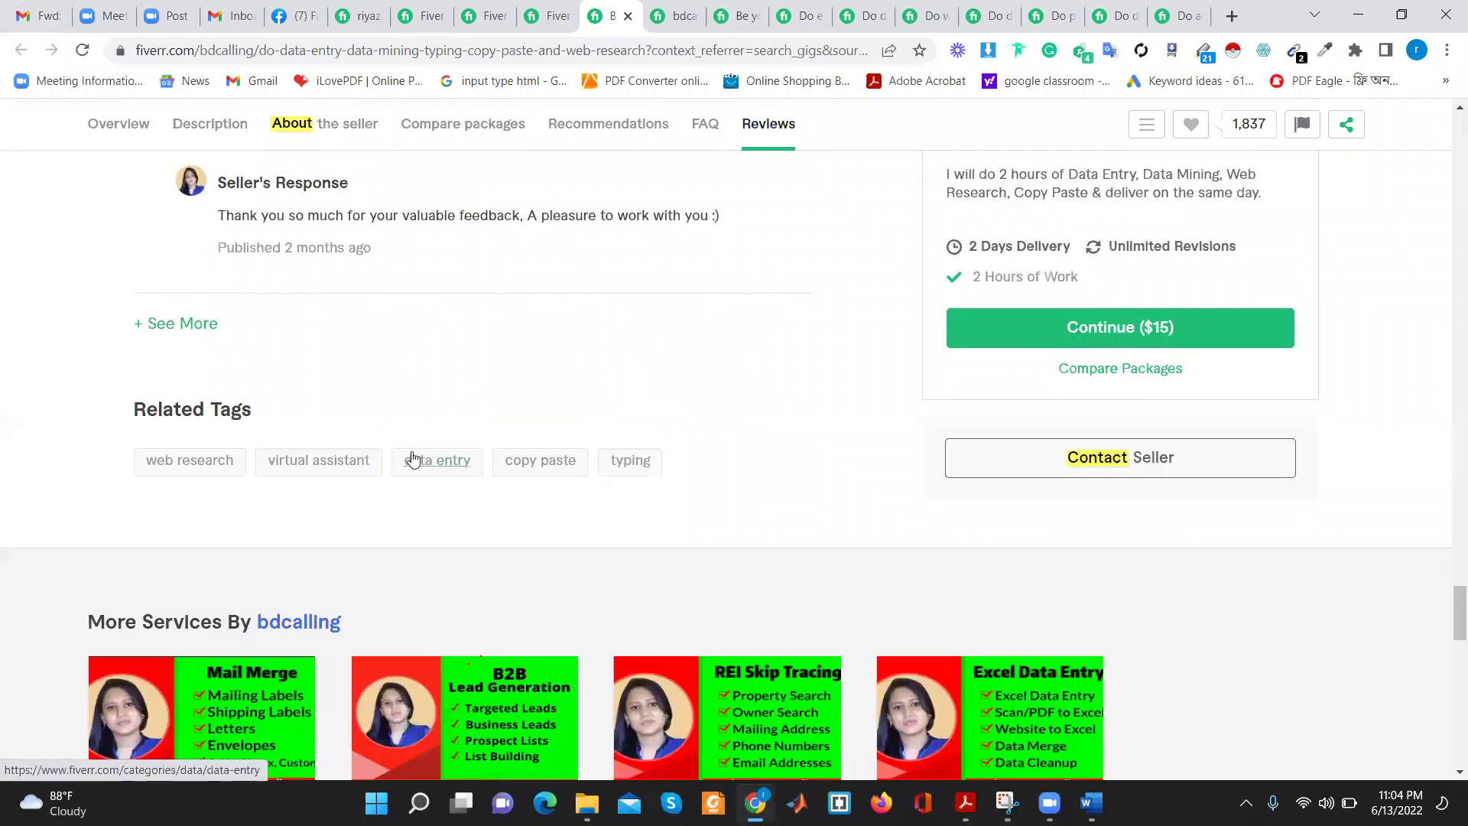
{"action": "scroll", "coordinate": [467, 419], "scroll_direction": "up", "scroll_amount": 5}
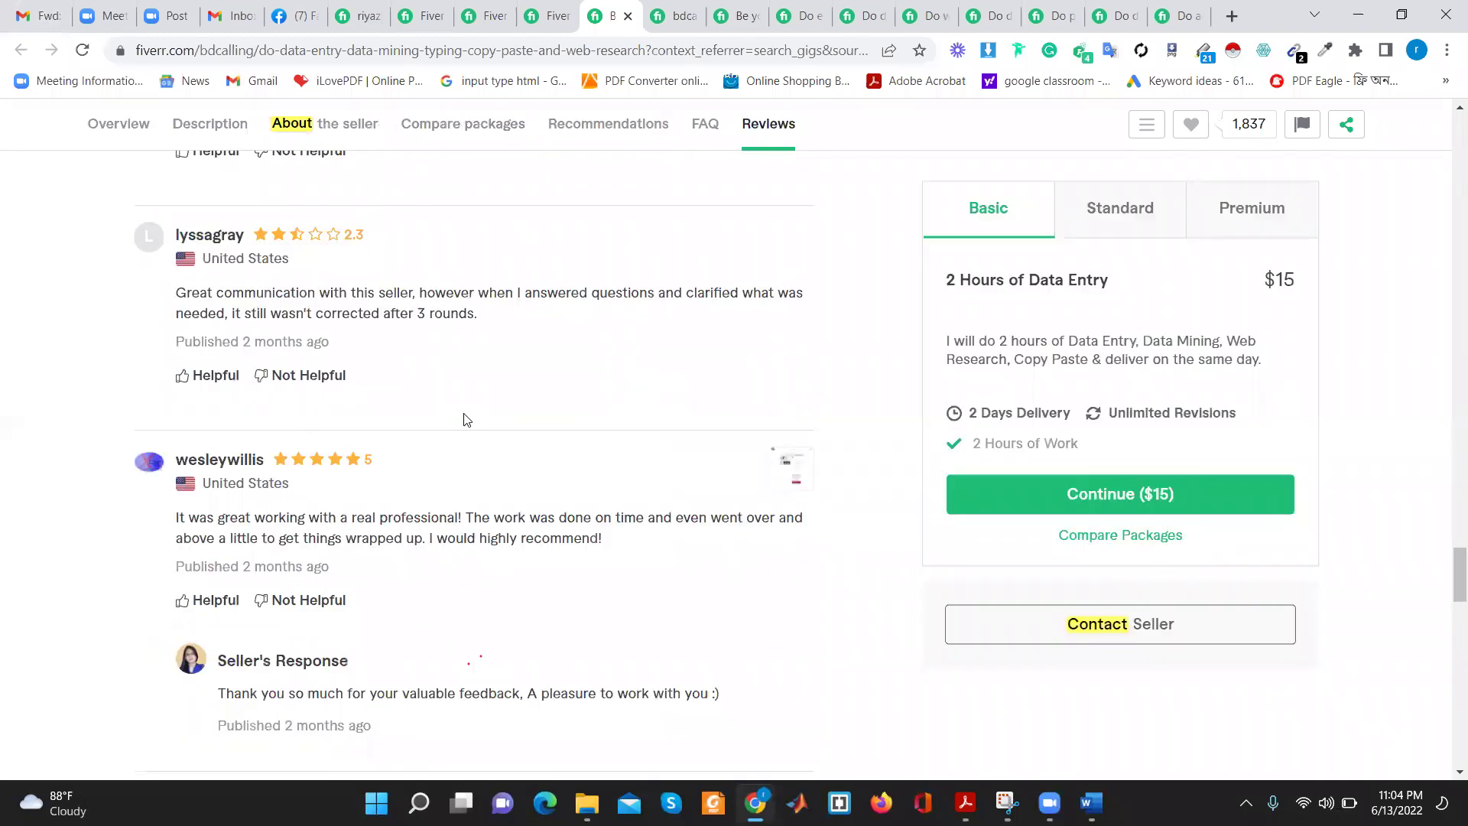
{"action": "scroll", "coordinate": [466, 419], "scroll_direction": "up", "scroll_amount": 4}
{"action": "scroll", "coordinate": [467, 419], "scroll_direction": "up", "scroll_amount": 5}
{"action": "scroll", "coordinate": [466, 419], "scroll_direction": "up", "scroll_amount": 5}
{"action": "scroll", "coordinate": [466, 419], "scroll_direction": "up", "scroll_amount": 5}
{"action": "scroll", "coordinate": [464, 419], "scroll_direction": "down", "scroll_amount": 6}
{"action": "scroll", "coordinate": [459, 416], "scroll_direction": "down", "scroll_amount": 6}
{"action": "scroll", "coordinate": [461, 416], "scroll_direction": "down", "scroll_amount": 15}
{"action": "scroll", "coordinate": [461, 417], "scroll_direction": "up", "scroll_amount": 5}
{"action": "left_click_drag", "start_coordinate": [761, 480], "coordinate": [112, 463]}
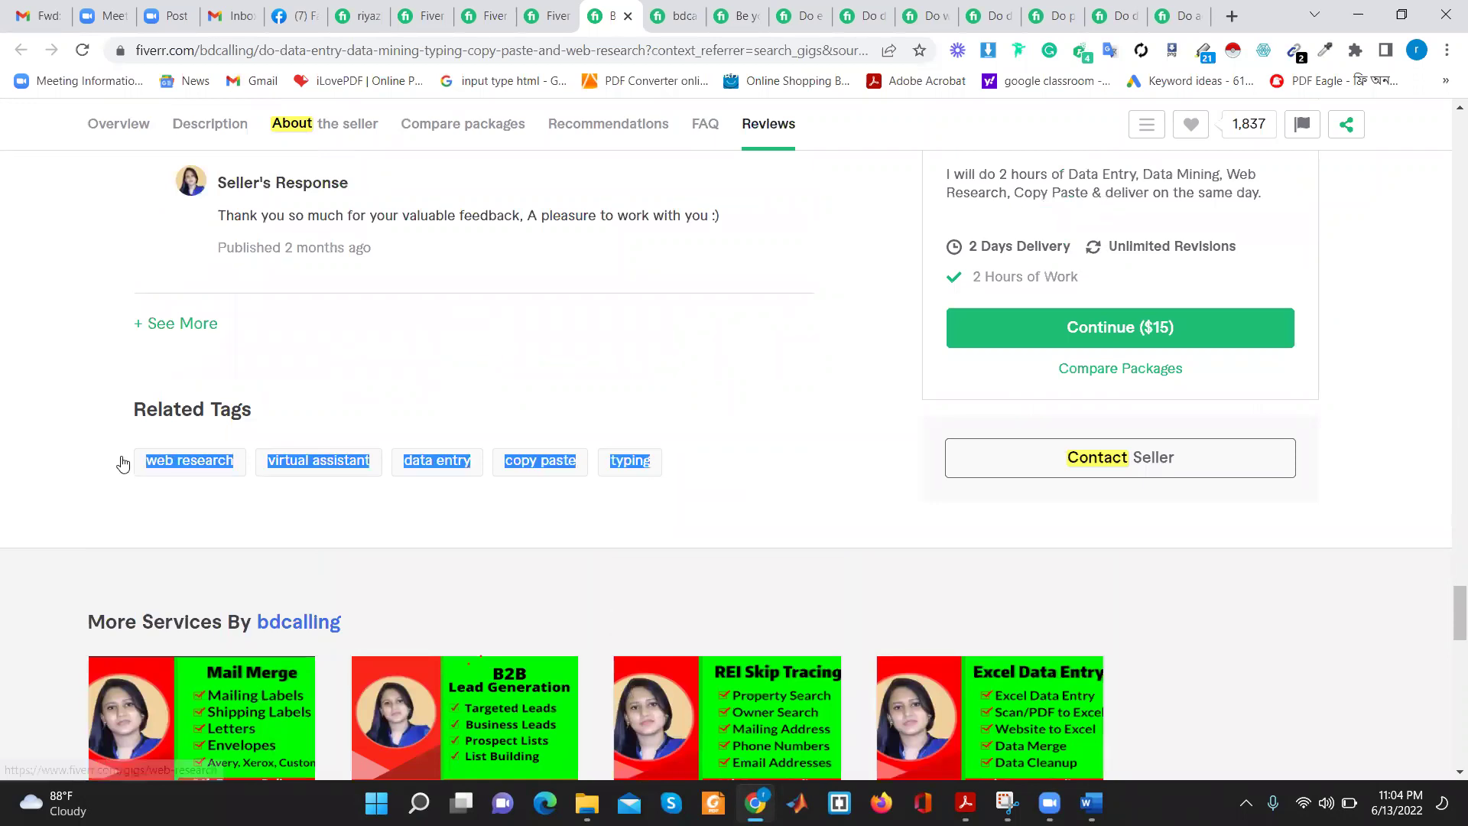
{"action": "left_click", "coordinate": [409, 481]}
{"action": "left_click_drag", "start_coordinate": [410, 481], "coordinate": [697, 524]}
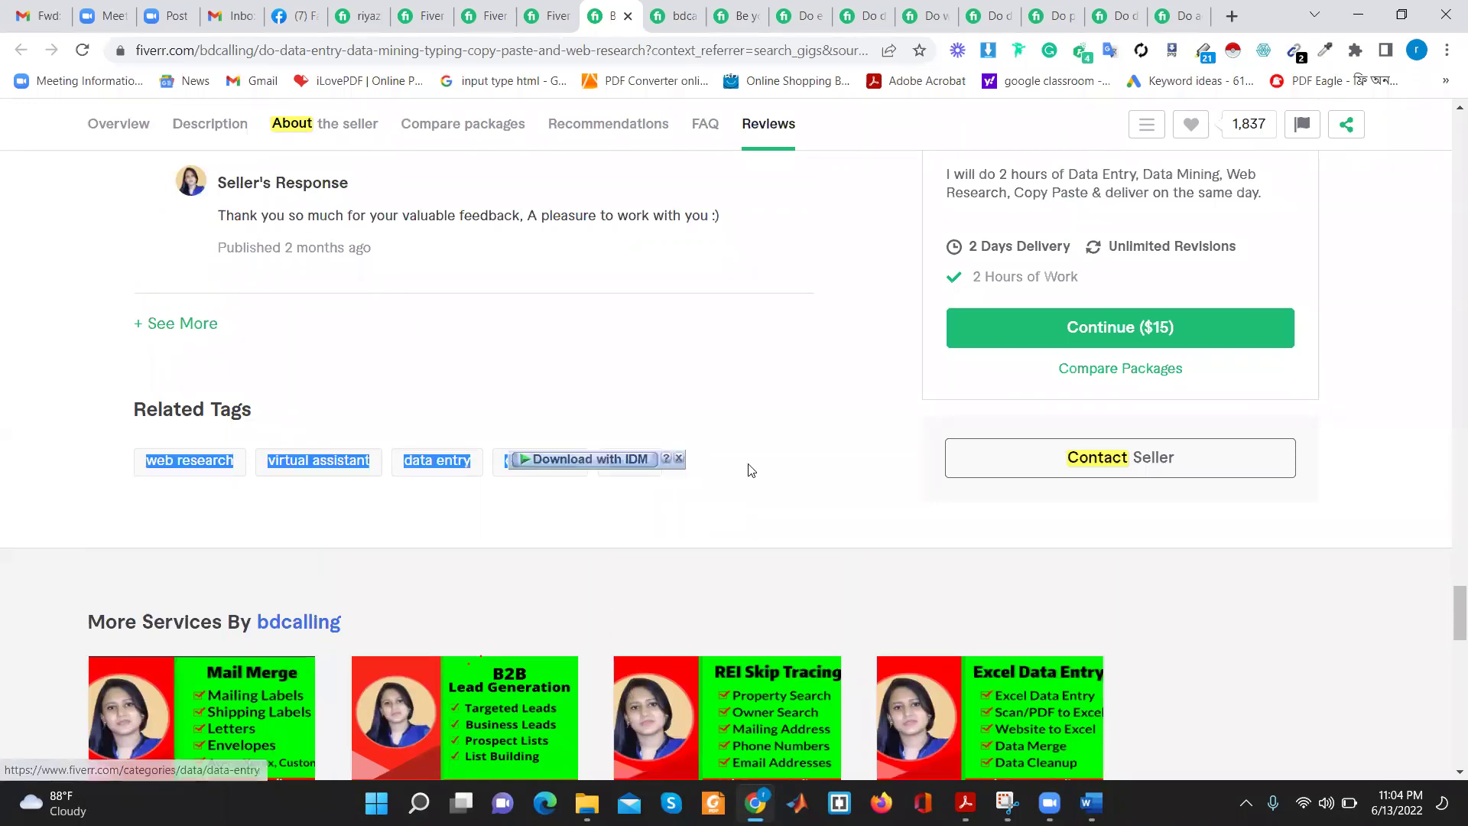
{"action": "left_click", "coordinate": [341, 358]}
{"action": "scroll", "coordinate": [292, 289], "scroll_direction": "up", "scroll_amount": 10}
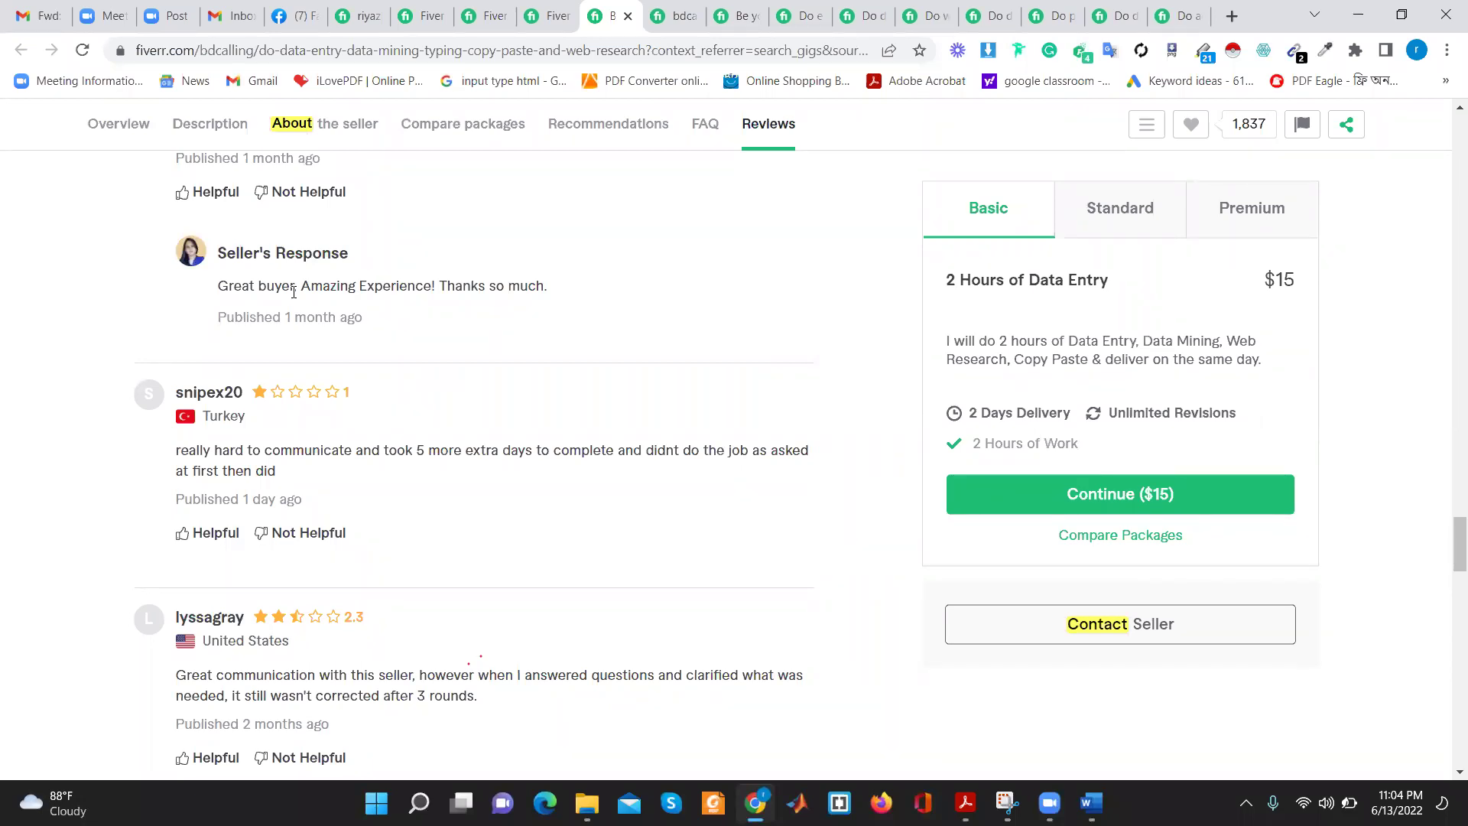
Select the gig's services list items, narrowing to the Copy Paste Work service
{"action": "scroll", "coordinate": [535, 389], "scroll_direction": "up", "scroll_amount": 1}
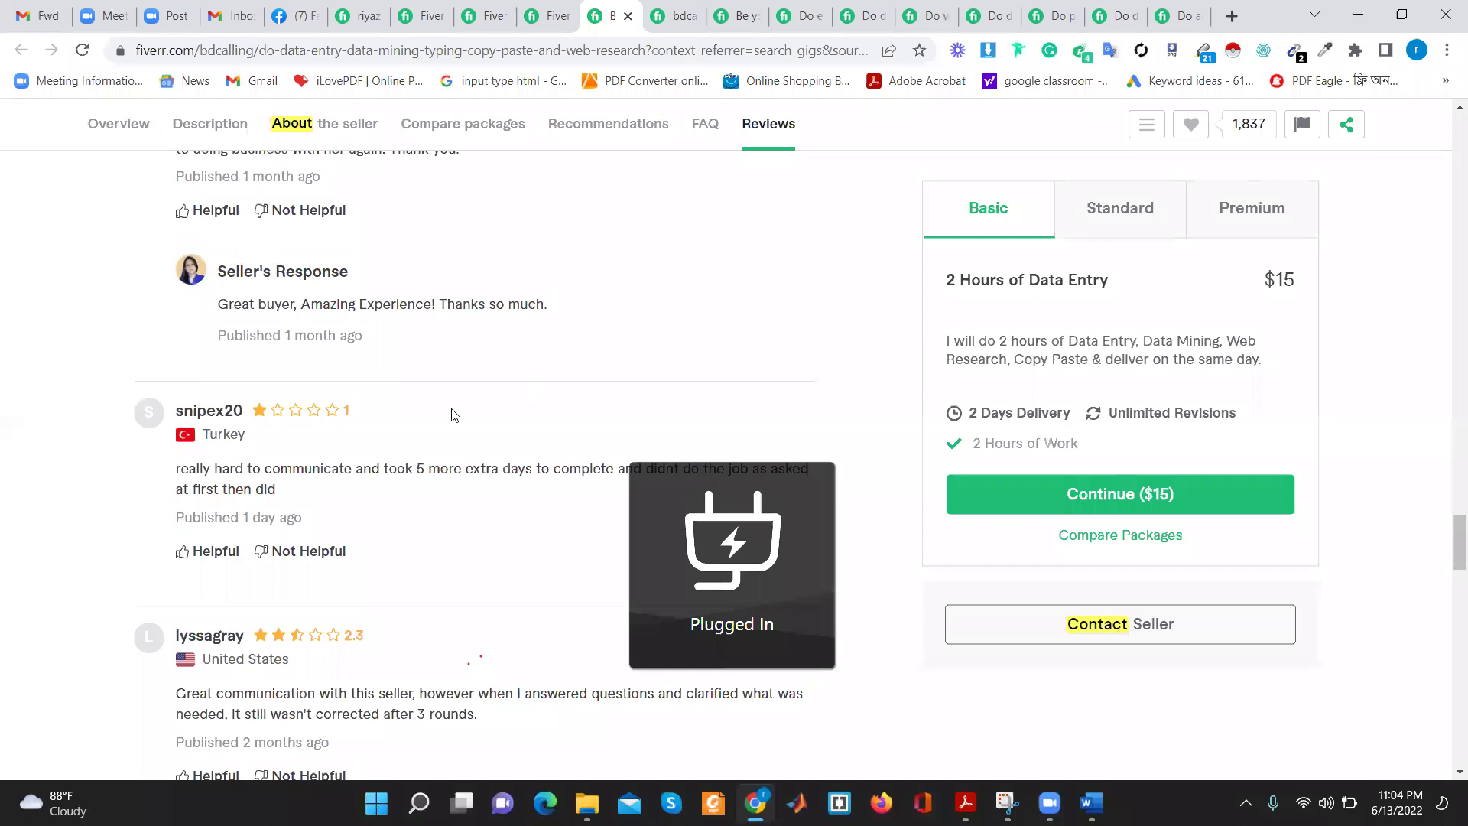
{"action": "scroll", "coordinate": [454, 415], "scroll_direction": "up", "scroll_amount": 5}
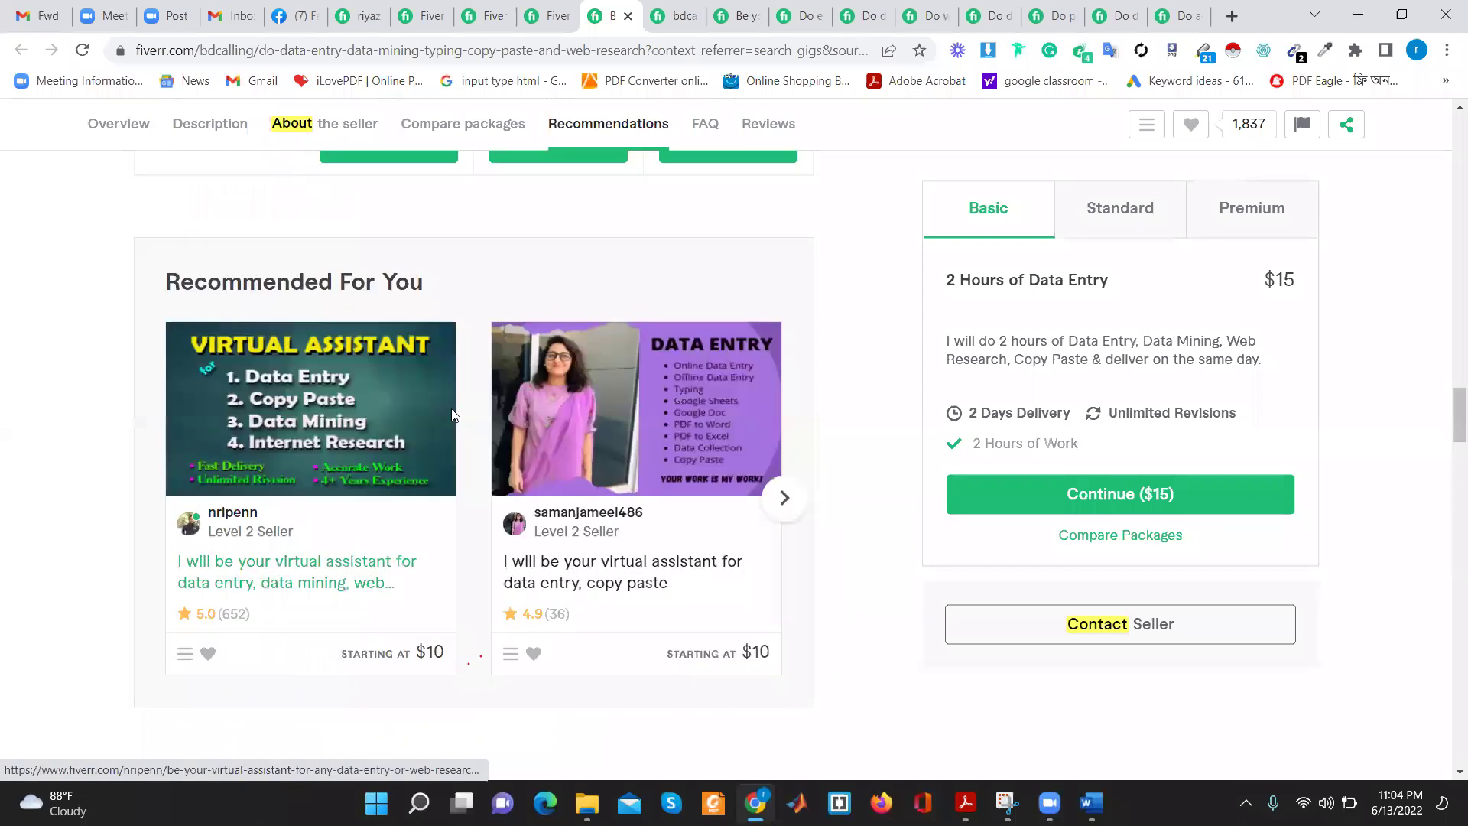
{"action": "scroll", "coordinate": [454, 415], "scroll_direction": "up", "scroll_amount": 5}
{"action": "scroll", "coordinate": [456, 414], "scroll_direction": "up", "scroll_amount": 2}
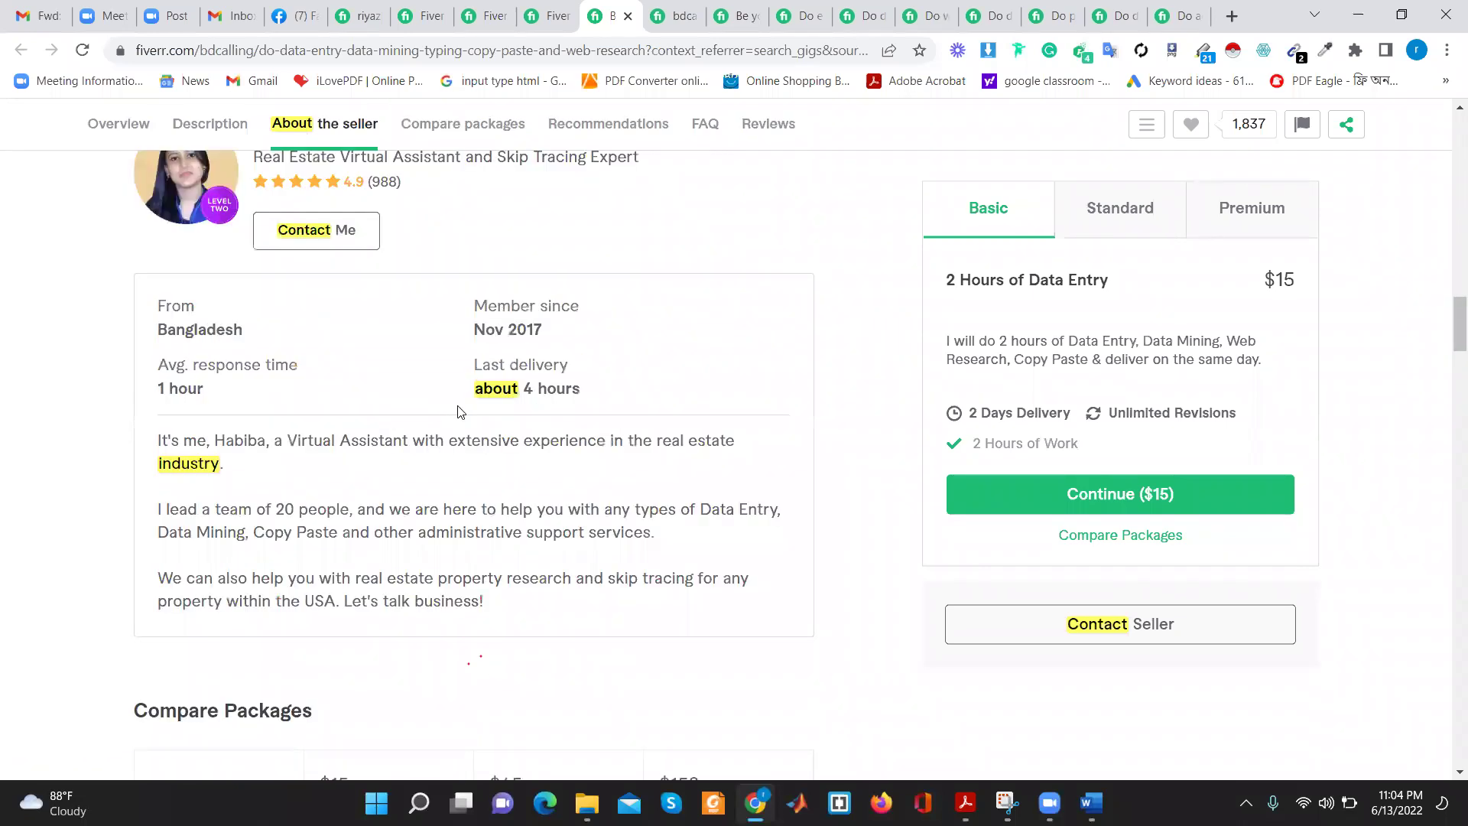
{"action": "scroll", "coordinate": [457, 412], "scroll_direction": "down", "scroll_amount": 6}
{"action": "scroll", "coordinate": [457, 412], "scroll_direction": "up", "scroll_amount": 15}
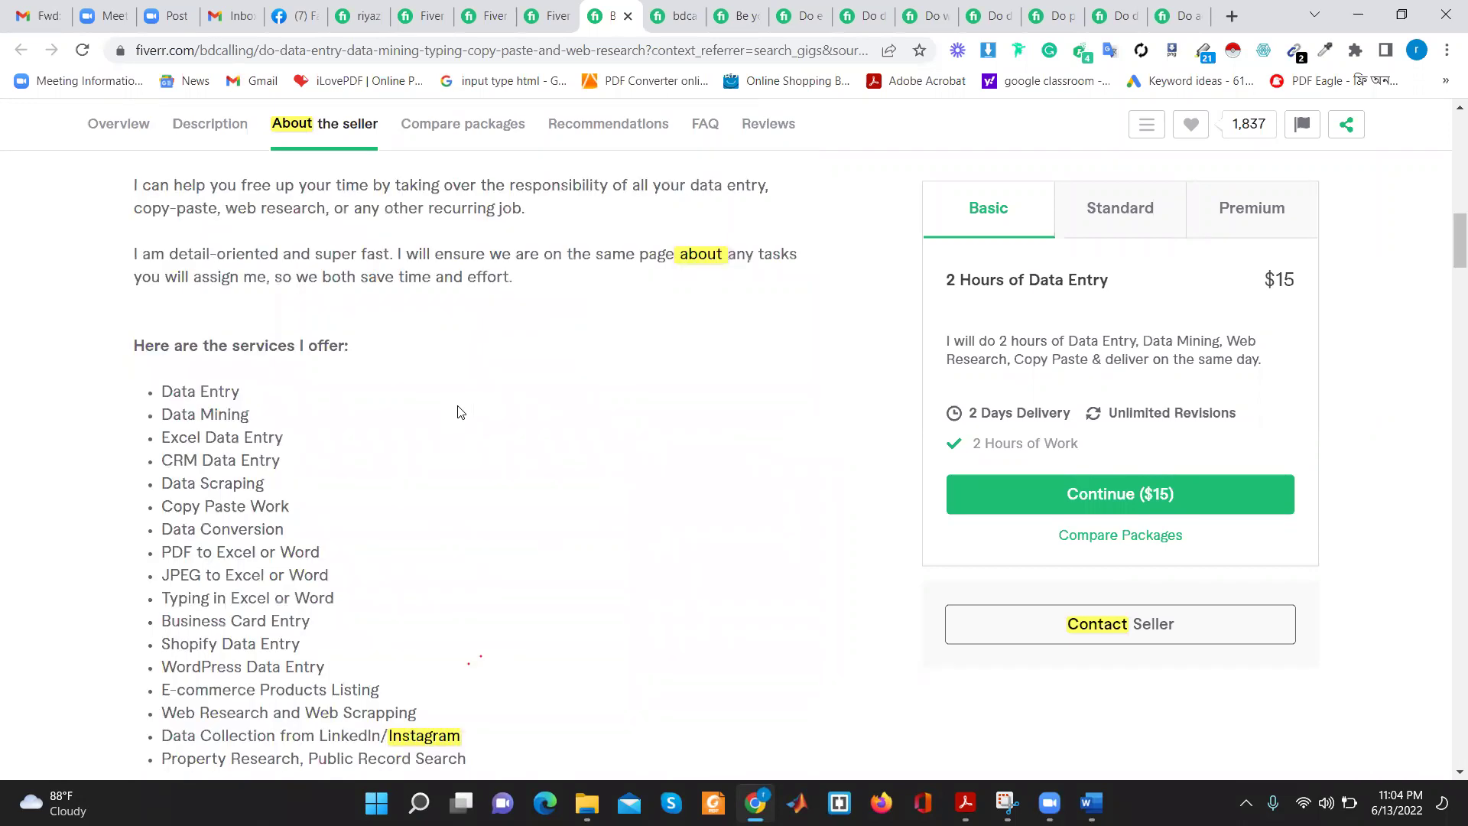
{"action": "scroll", "coordinate": [459, 411], "scroll_direction": "down", "scroll_amount": 5}
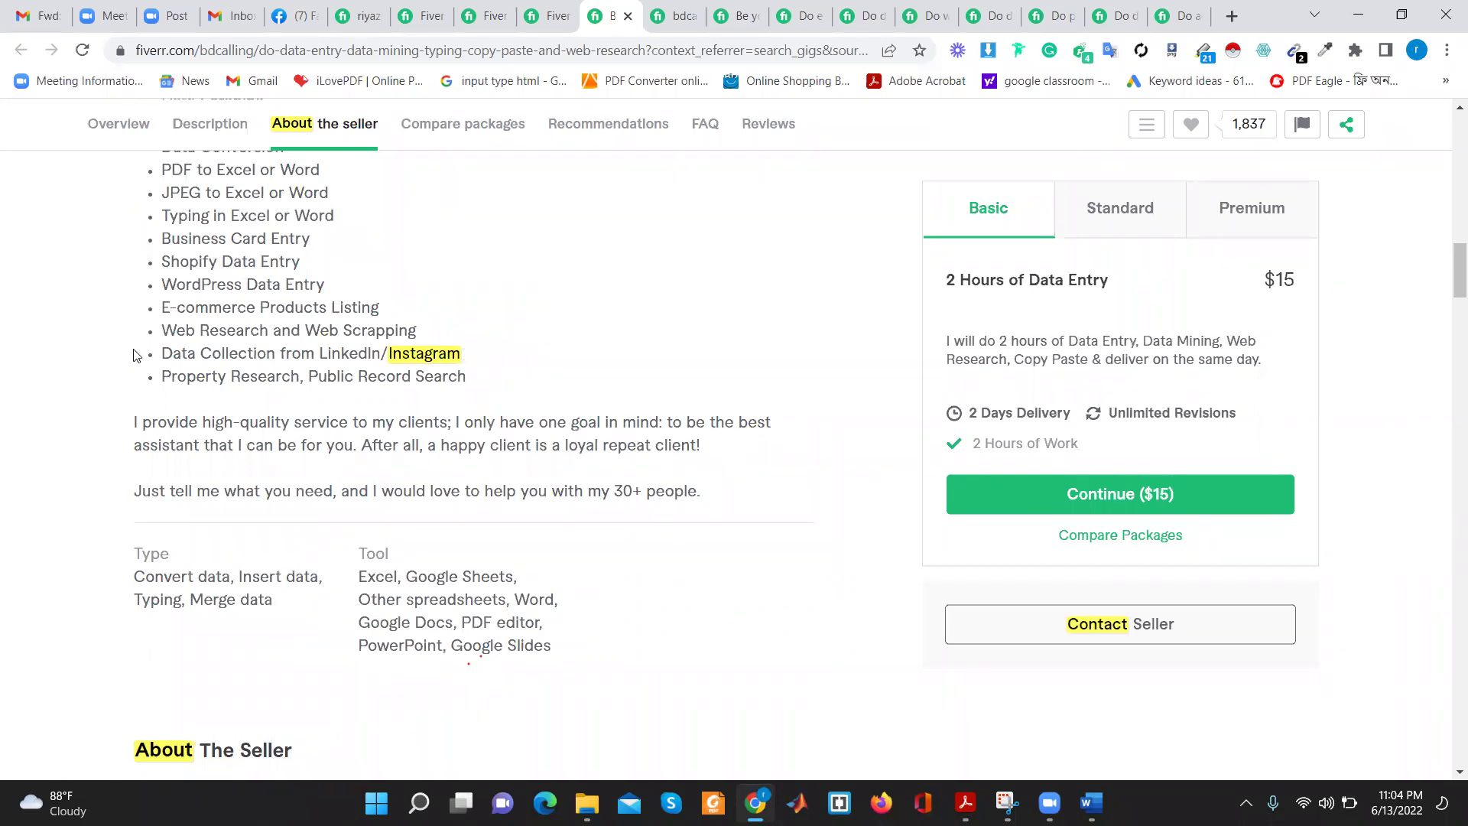
{"action": "scroll", "coordinate": [162, 304], "scroll_direction": "up", "scroll_amount": 4}
{"action": "left_click", "coordinate": [152, 294]}
{"action": "left_click", "coordinate": [355, 520], "text": "shift"}
{"action": "scroll", "coordinate": [354, 520], "scroll_direction": "down", "scroll_amount": 3}
{"action": "left_click_drag", "start_coordinate": [354, 521], "coordinate": [487, 482]}
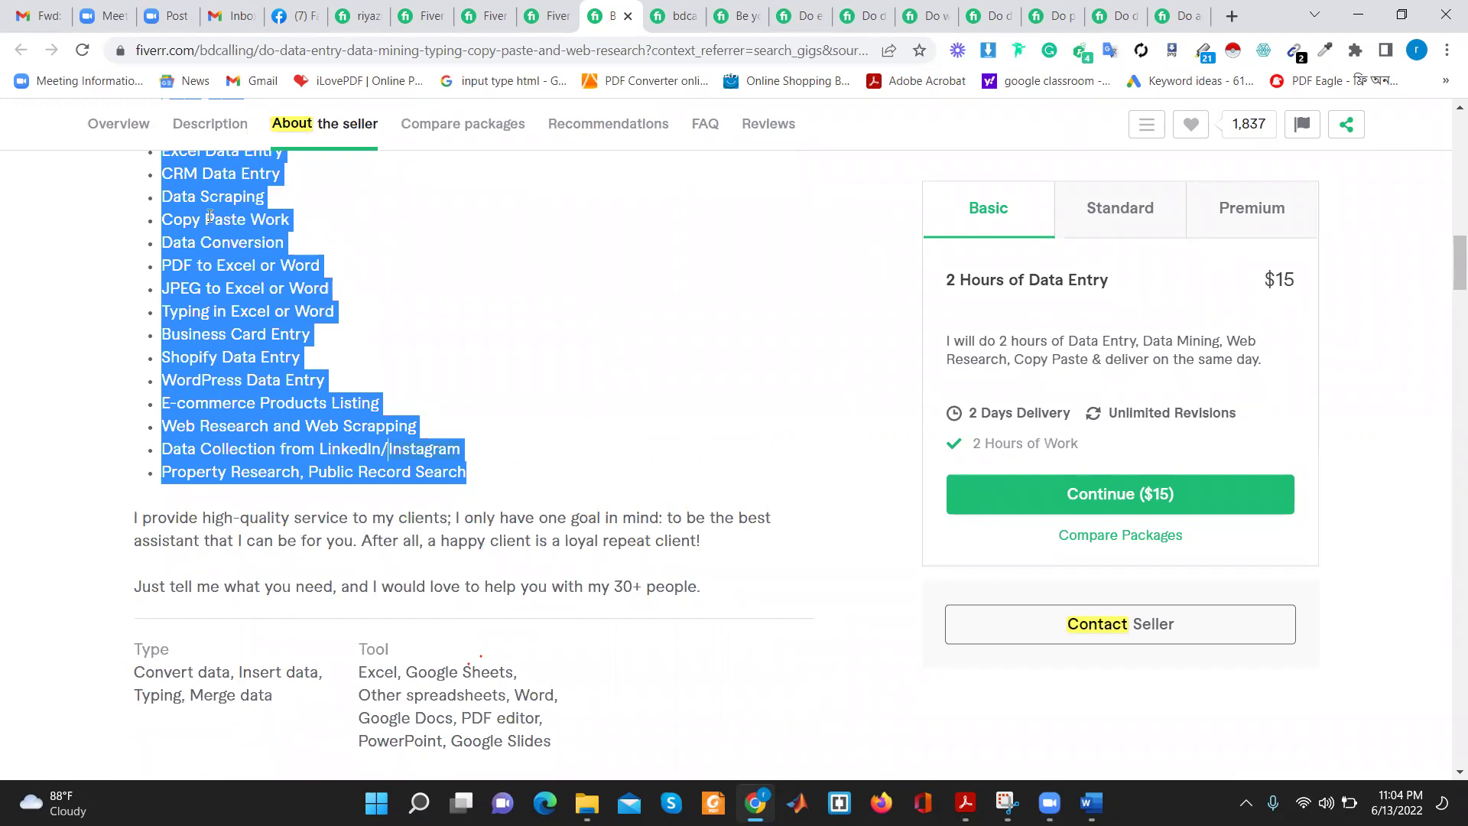
{"action": "left_click_drag", "start_coordinate": [309, 218], "coordinate": [152, 230]}
{"action": "left_click_drag", "start_coordinate": [321, 227], "coordinate": [147, 233]}
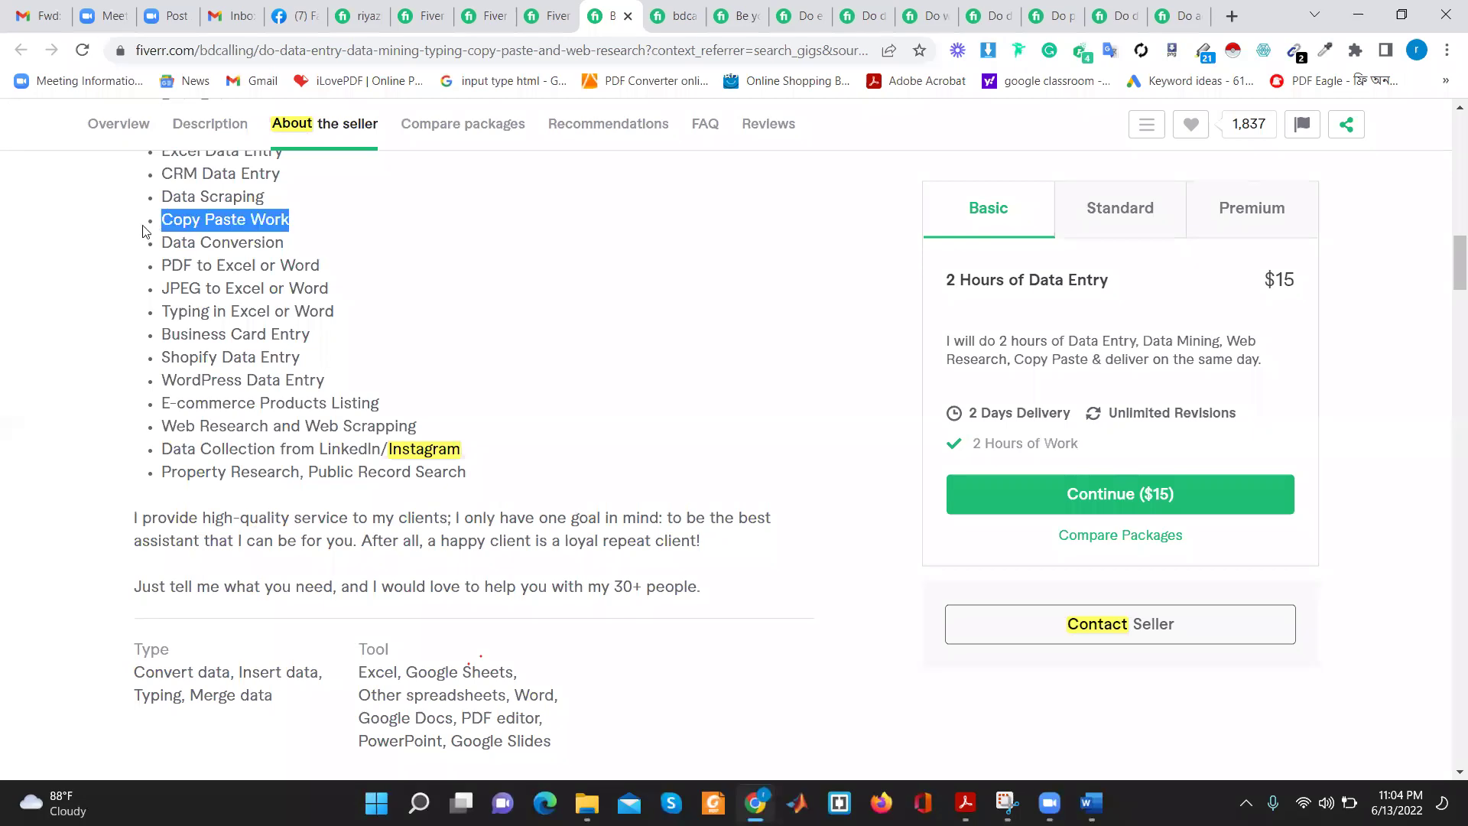
{"action": "left_click", "coordinate": [108, 223]}
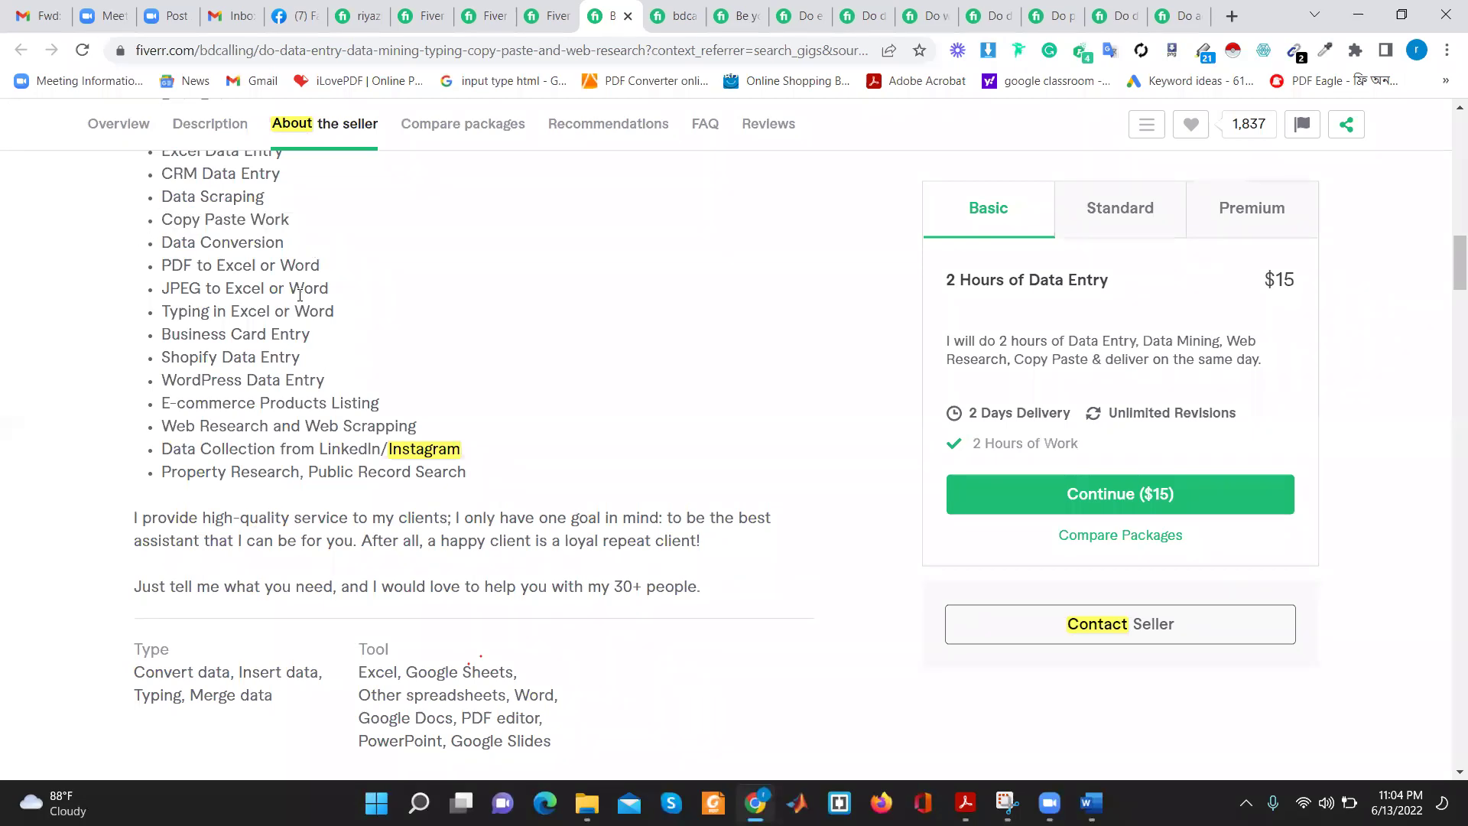
Highlight the About This Gig paragraph and Data Entry services, then open the seller's profile tab
{"action": "scroll", "coordinate": [254, 288], "scroll_direction": "up", "scroll_amount": 1}
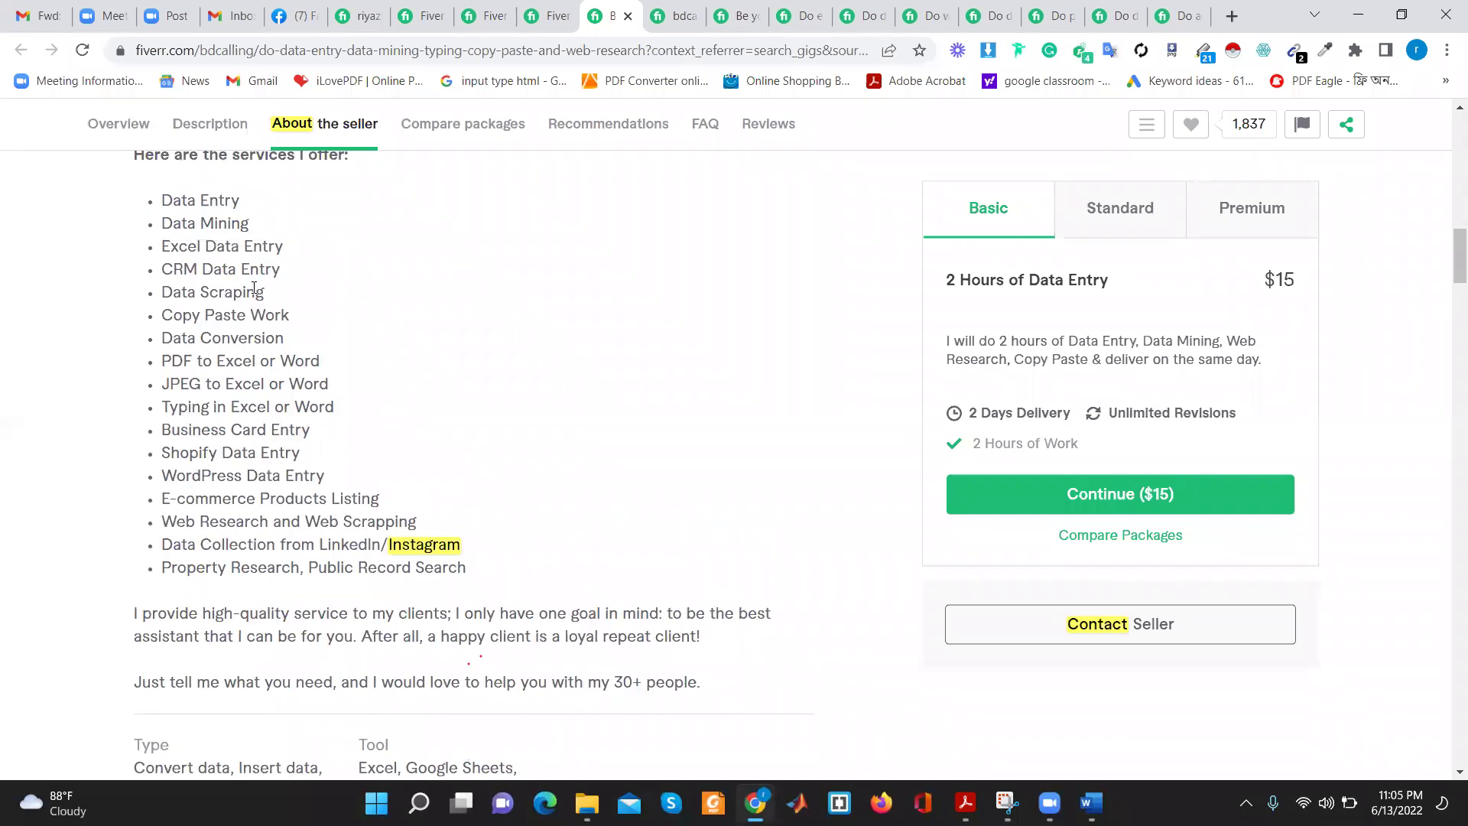
{"action": "scroll", "coordinate": [259, 286], "scroll_direction": "up", "scroll_amount": 1}
{"action": "mouse_move", "coordinate": [134, 197]}
{"action": "left_mouse_down"}
{"action": "mouse_move", "coordinate": [384, 526]}
{"action": "mouse_move", "coordinate": [489, 474]}
{"action": "left_mouse_up"}
{"action": "scroll", "coordinate": [459, 512], "scroll_direction": "down", "scroll_amount": 2}
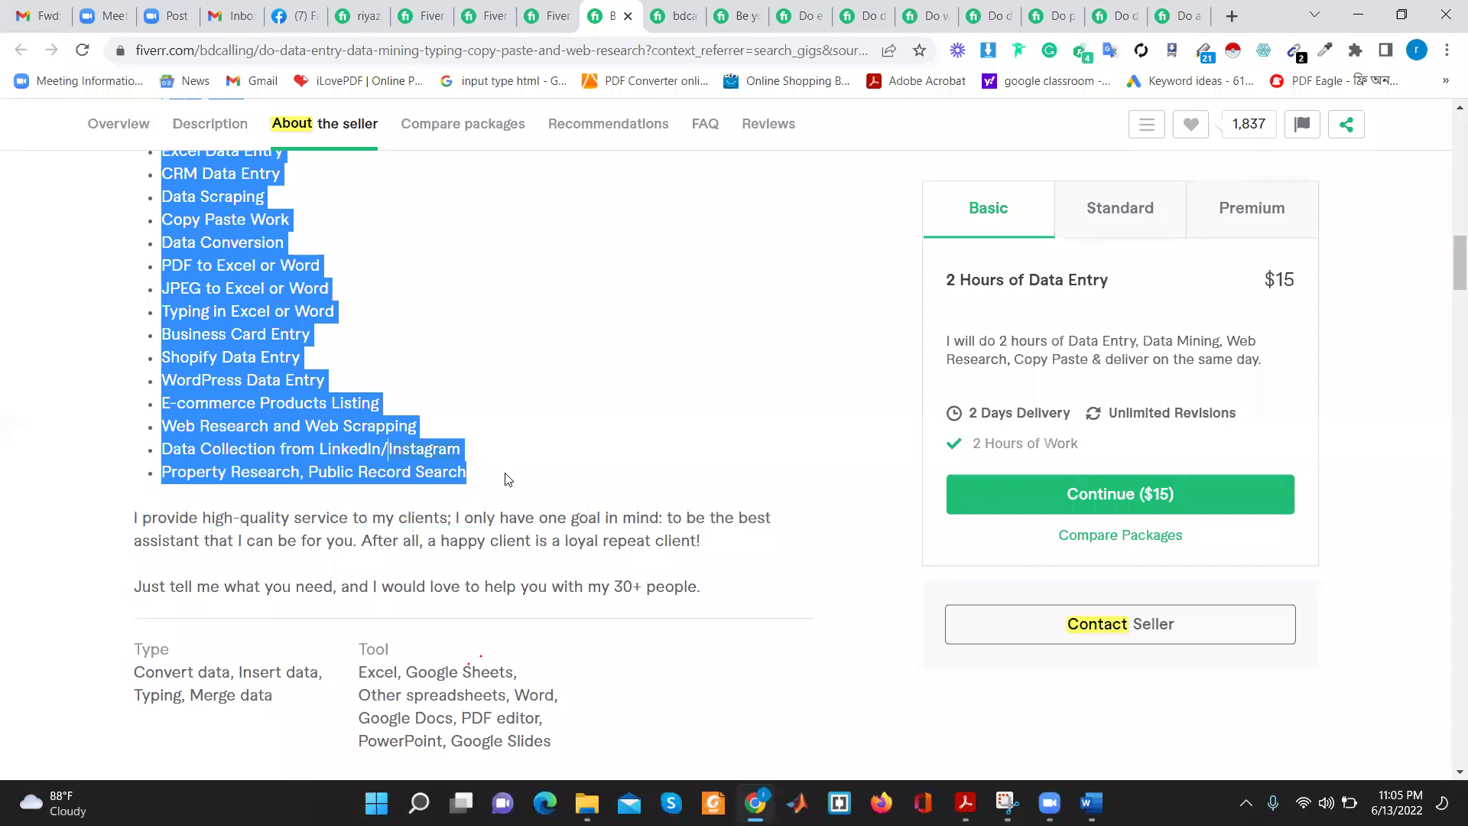
{"action": "scroll", "coordinate": [288, 325], "scroll_direction": "up", "scroll_amount": 3}
{"action": "scroll", "coordinate": [288, 325], "scroll_direction": "up", "scroll_amount": 2}
{"action": "left_click_drag", "start_coordinate": [545, 380], "coordinate": [98, 218]}
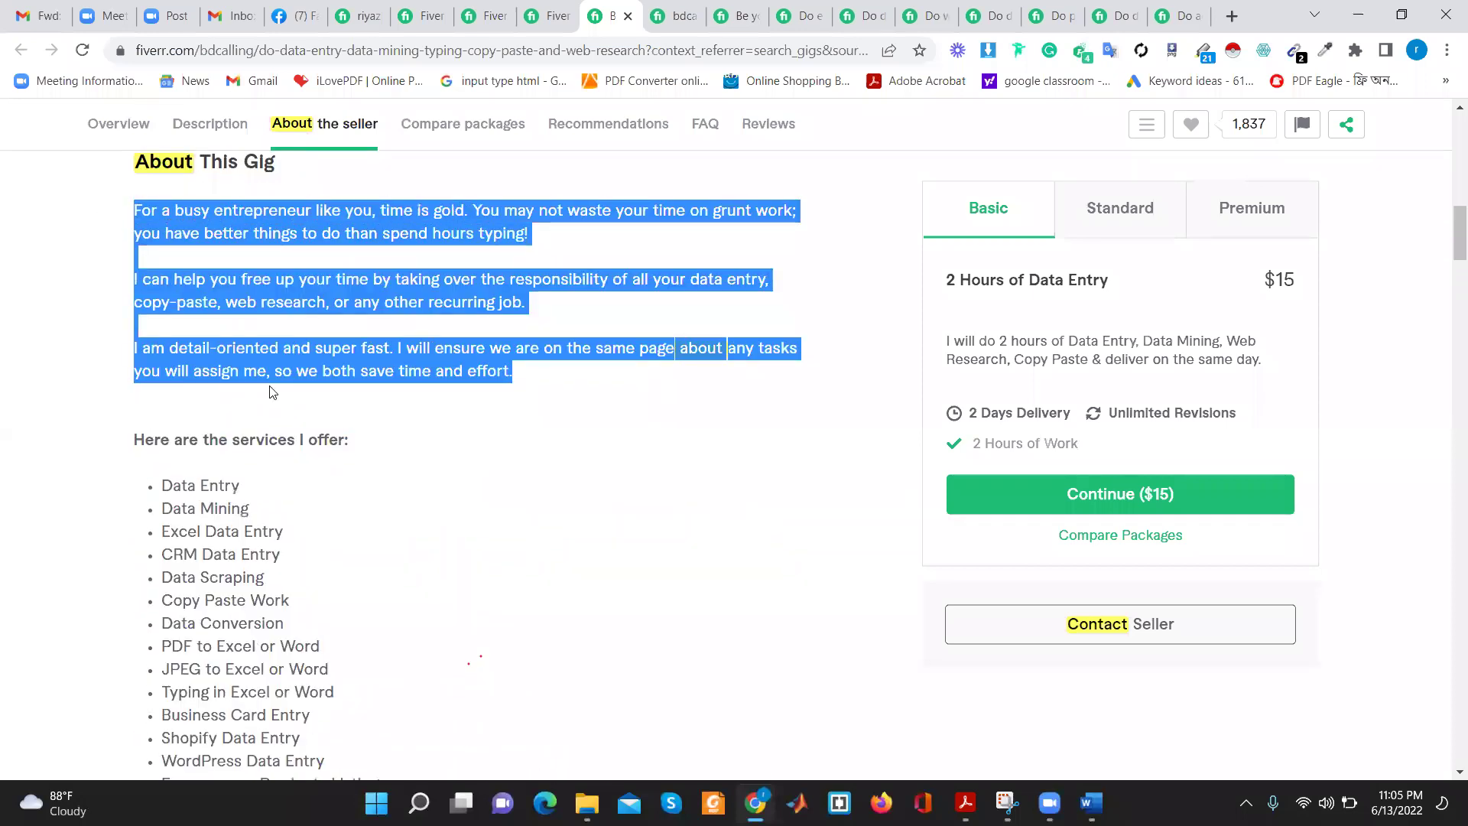
{"action": "scroll", "coordinate": [107, 230], "scroll_direction": "down", "scroll_amount": 2}
{"action": "left_click_drag", "start_coordinate": [153, 295], "coordinate": [294, 458]}
{"action": "left_click_drag", "start_coordinate": [252, 297], "coordinate": [137, 274]}
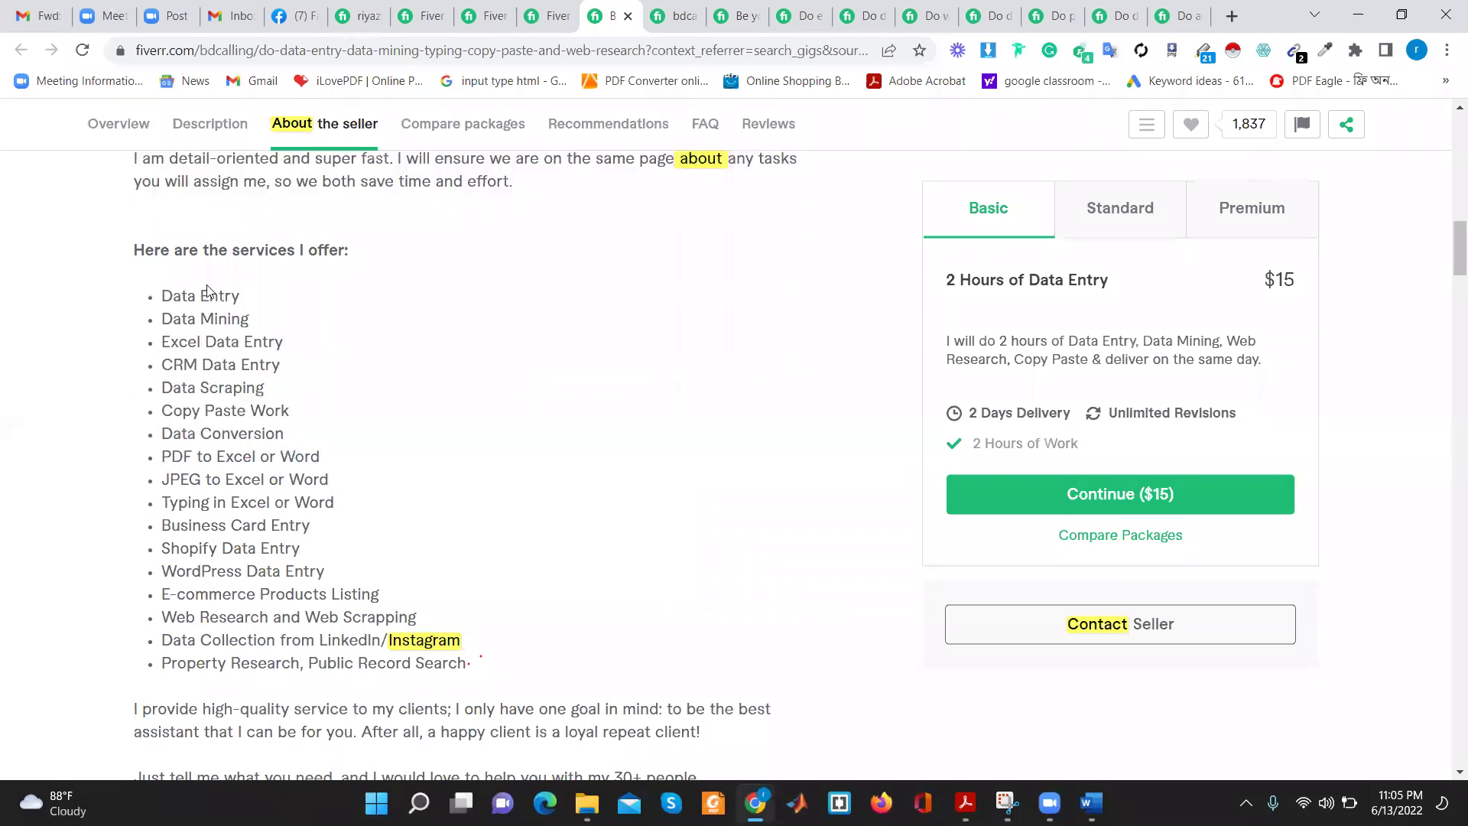
{"action": "left_click_drag", "start_coordinate": [249, 319], "coordinate": [137, 311]}
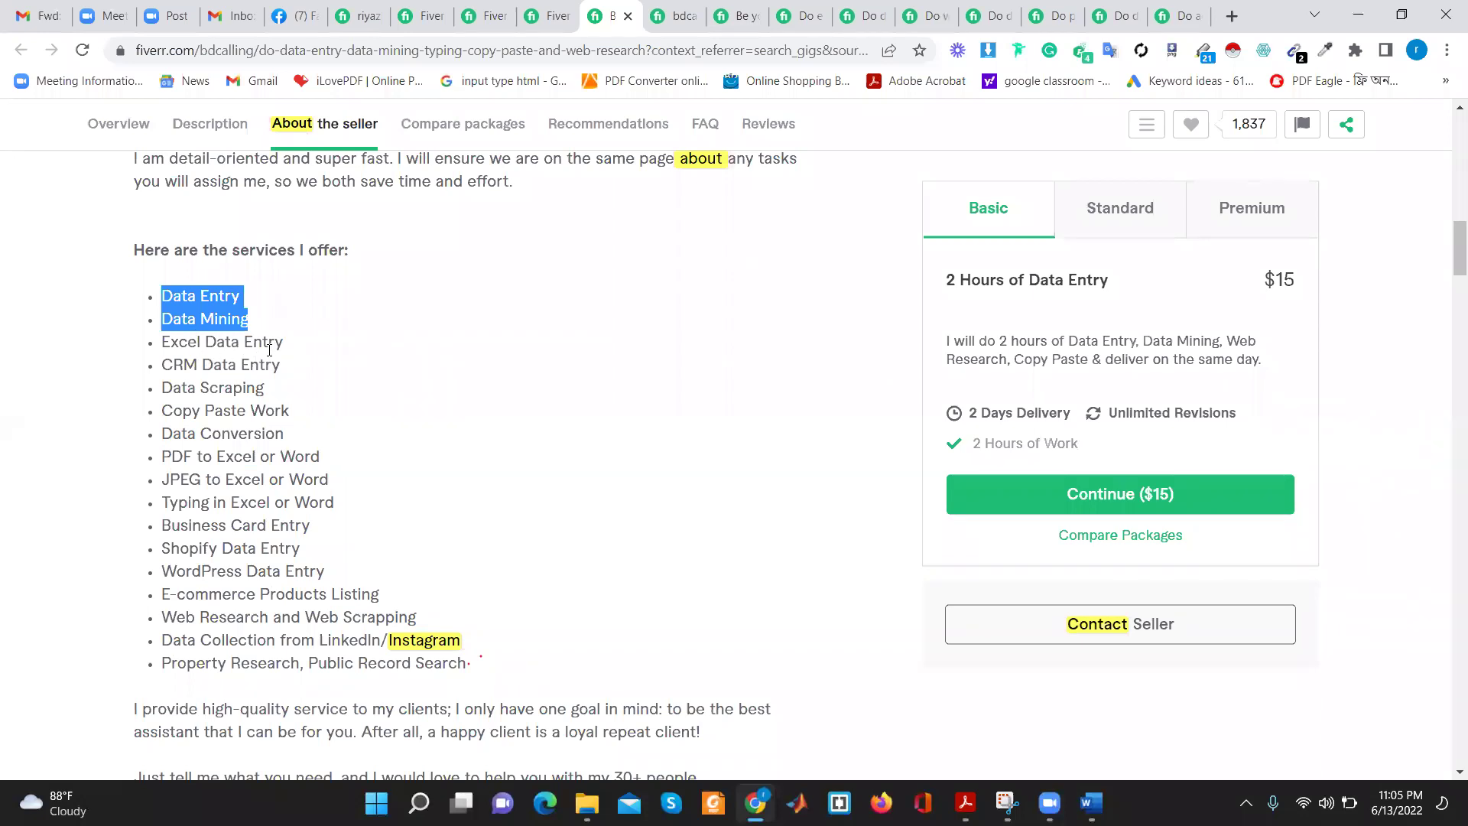
{"action": "left_click", "coordinate": [676, 15]}
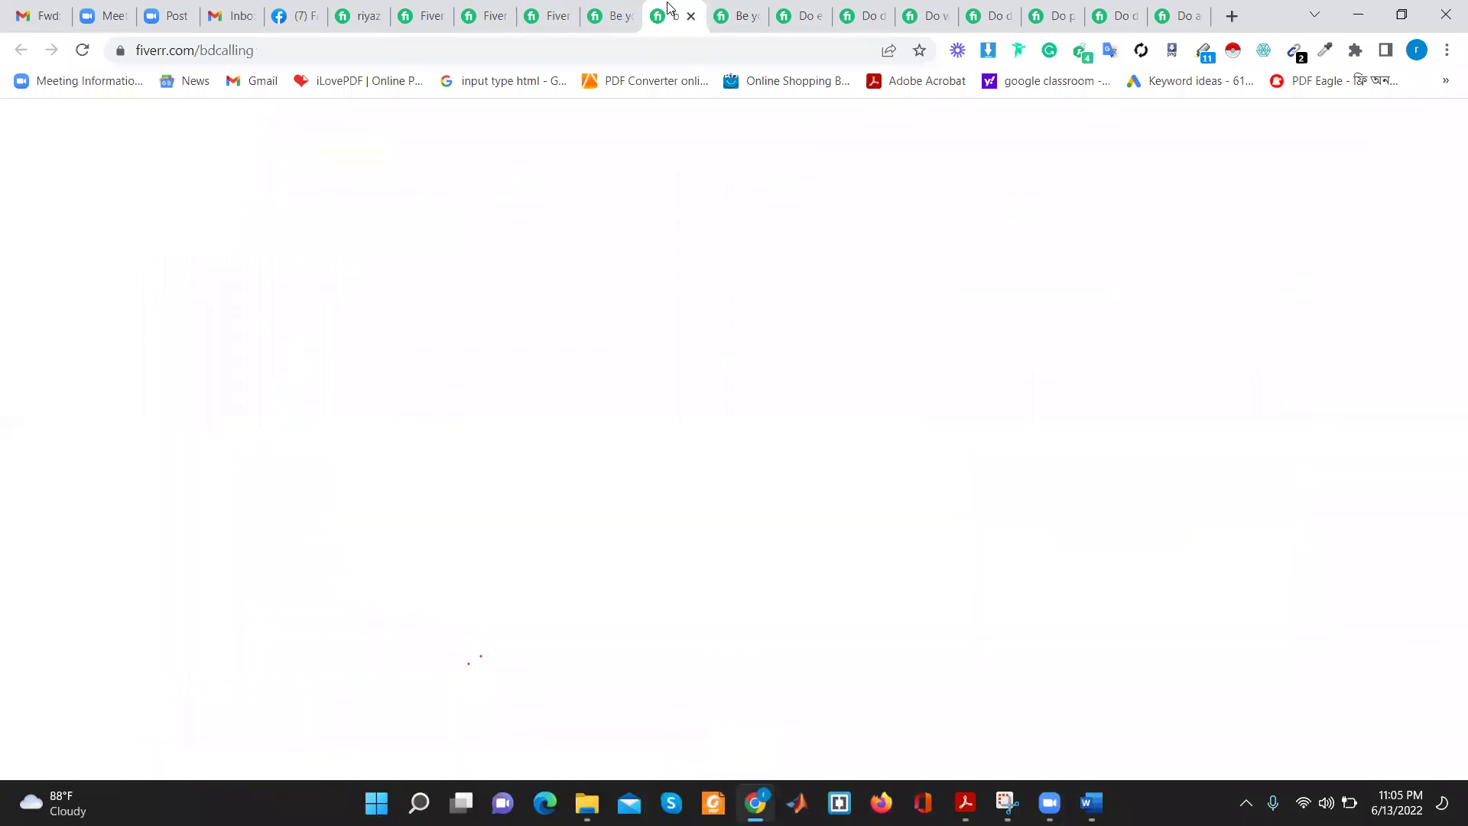
Switch to the web-research gig and scroll to its About This Gig section
{"action": "left_click", "coordinate": [766, 8]}
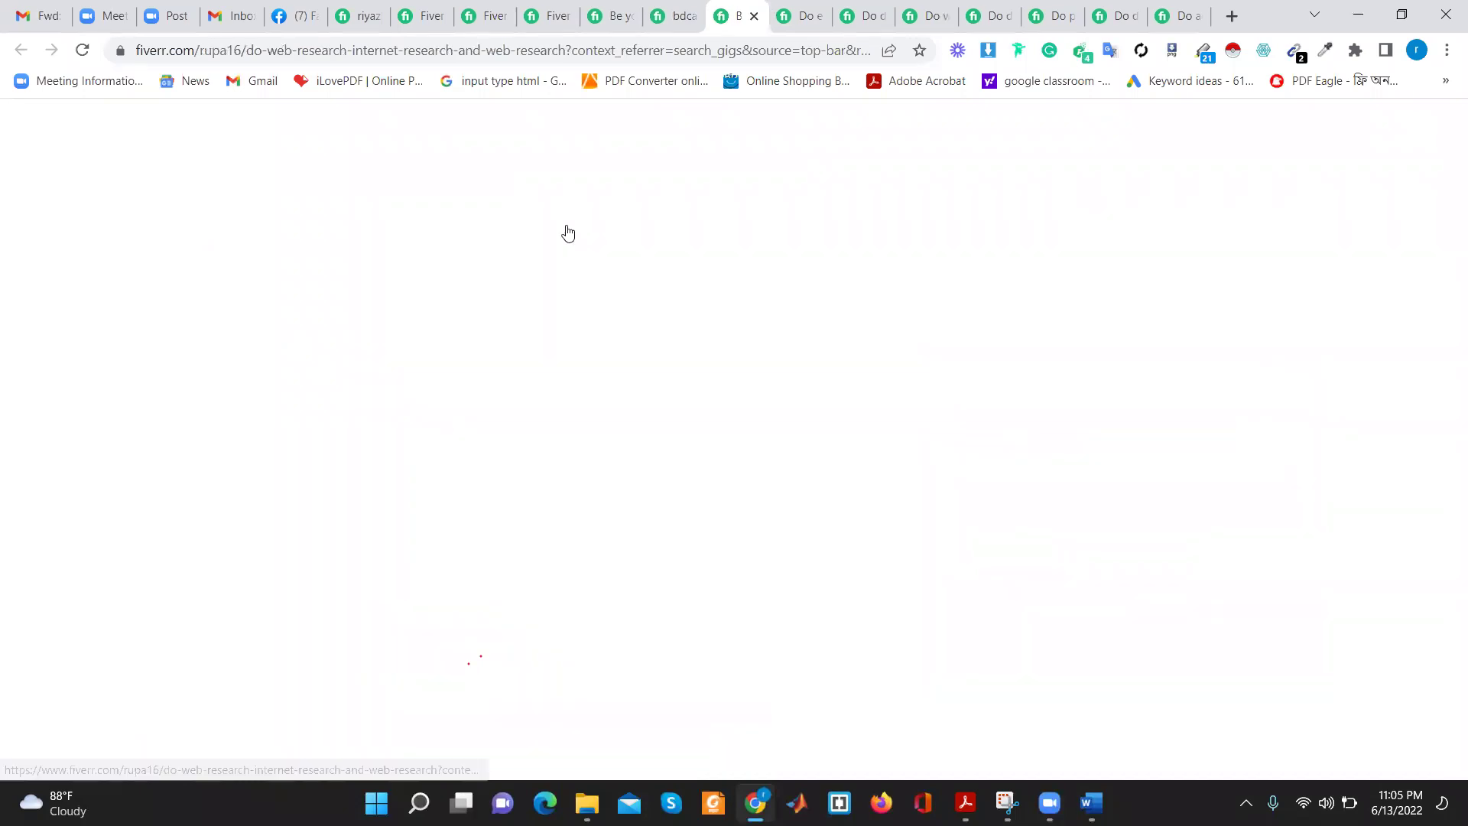
{"action": "scroll", "coordinate": [239, 307], "scroll_direction": "up", "scroll_amount": 8}
{"action": "scroll", "coordinate": [238, 308], "scroll_direction": "up", "scroll_amount": 8}
{"action": "scroll", "coordinate": [238, 307], "scroll_direction": "up", "scroll_amount": 6}
{"action": "scroll", "coordinate": [238, 307], "scroll_direction": "up", "scroll_amount": 6}
{"action": "scroll", "coordinate": [238, 307], "scroll_direction": "up", "scroll_amount": 5}
{"action": "scroll", "coordinate": [238, 308], "scroll_direction": "up", "scroll_amount": 5}
{"action": "scroll", "coordinate": [174, 395], "scroll_direction": "up", "scroll_amount": 3}
{"action": "scroll", "coordinate": [175, 396], "scroll_direction": "up", "scroll_amount": 3}
{"action": "scroll", "coordinate": [175, 396], "scroll_direction": "down", "scroll_amount": 1}
{"action": "scroll", "coordinate": [174, 396], "scroll_direction": "down", "scroll_amount": 4}
{"action": "scroll", "coordinate": [191, 390], "scroll_direction": "up", "scroll_amount": 6}
{"action": "scroll", "coordinate": [217, 379], "scroll_direction": "up", "scroll_amount": 7}
{"action": "scroll", "coordinate": [217, 378], "scroll_direction": "up", "scroll_amount": 7}
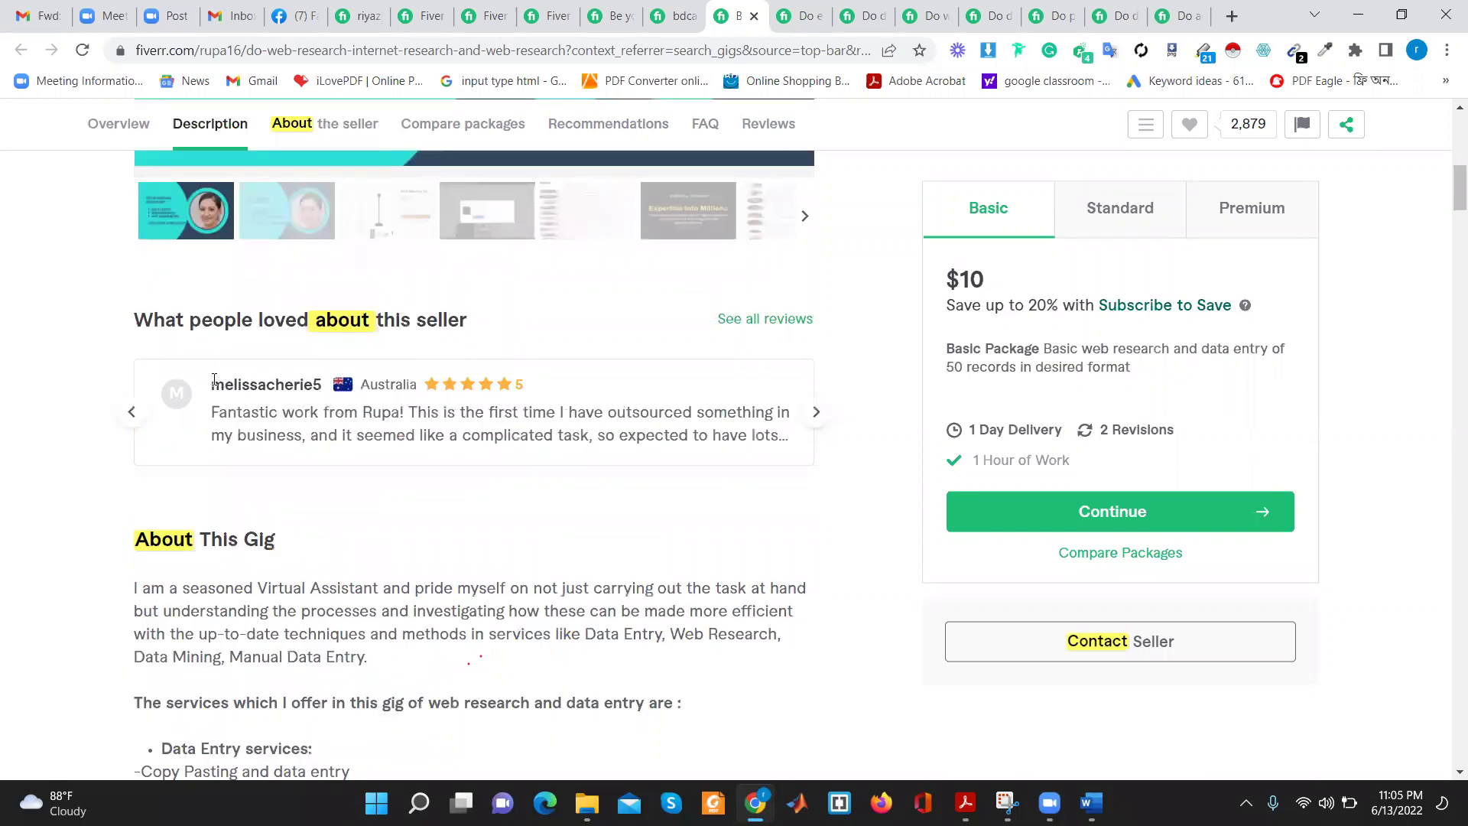
{"action": "scroll", "coordinate": [155, 399], "scroll_direction": "down", "scroll_amount": 6}
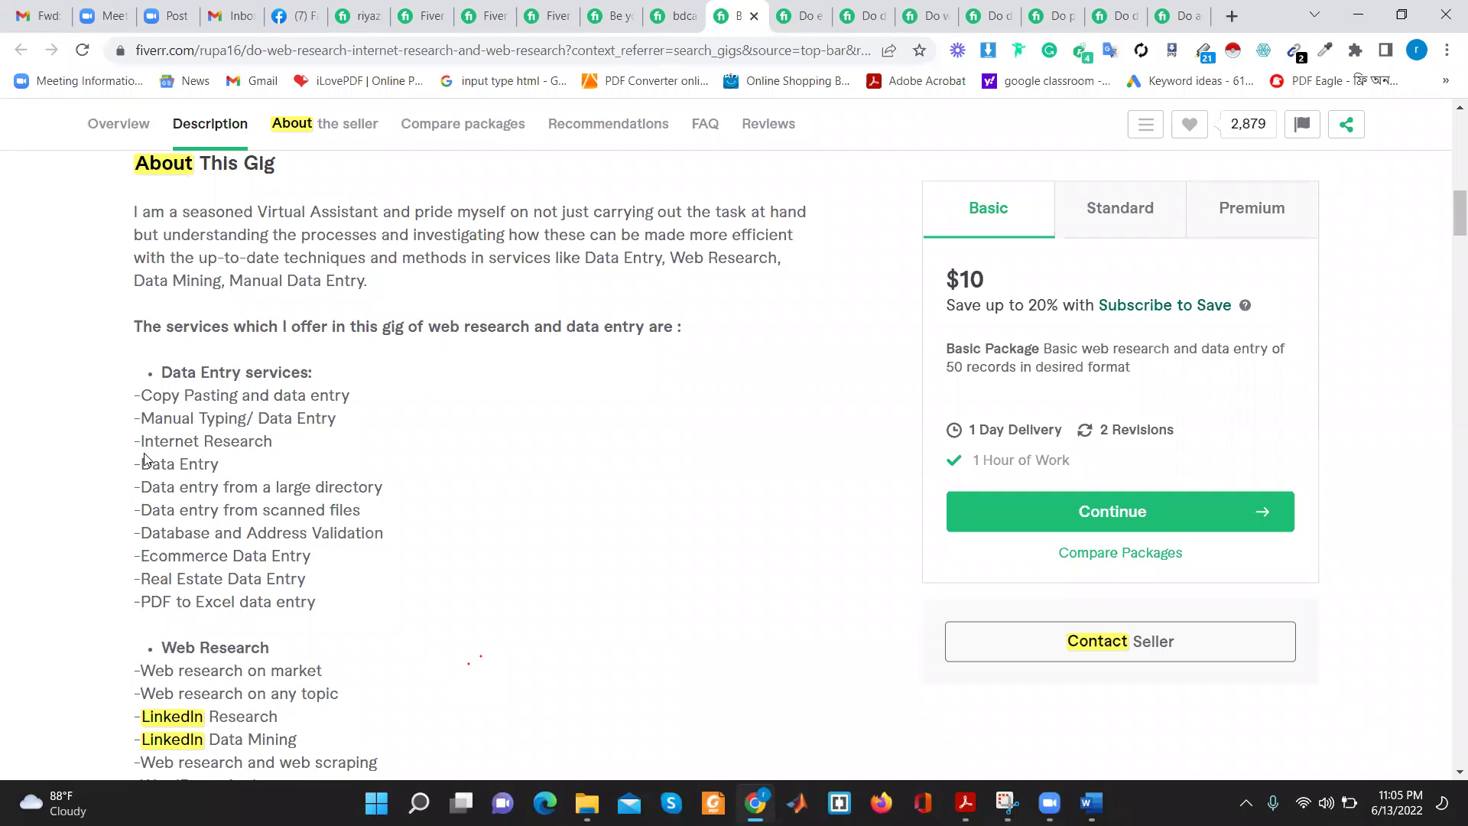
Select the Data Entry services list, from Internet Research through Real Estate Data Entry
{"action": "left_click_drag", "start_coordinate": [134, 463], "coordinate": [270, 486]}
{"action": "left_click", "coordinate": [269, 486]}
{"action": "left_click_drag", "start_coordinate": [309, 583], "coordinate": [111, 437]}
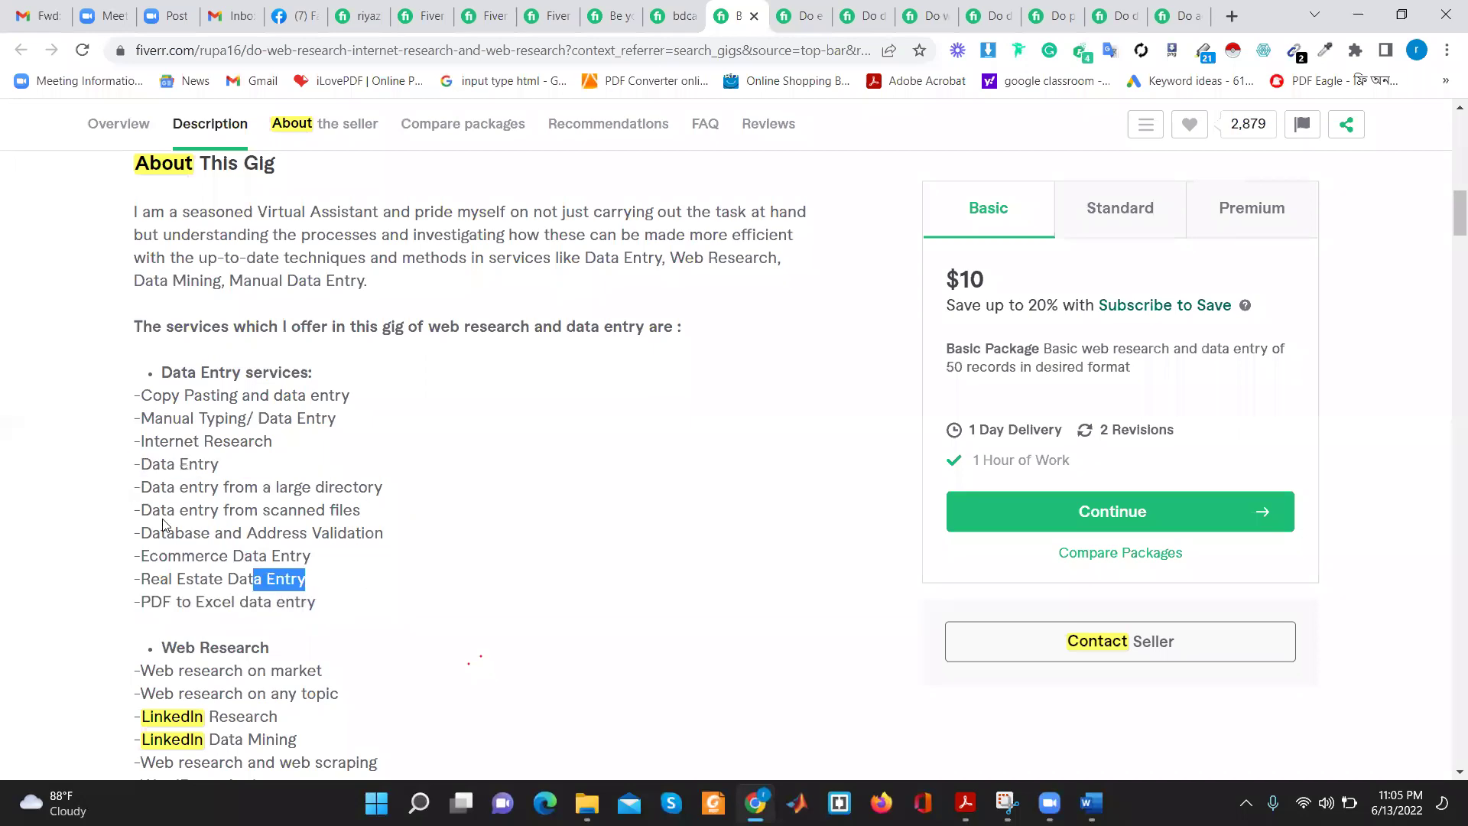
{"action": "left_click", "coordinate": [319, 606]}
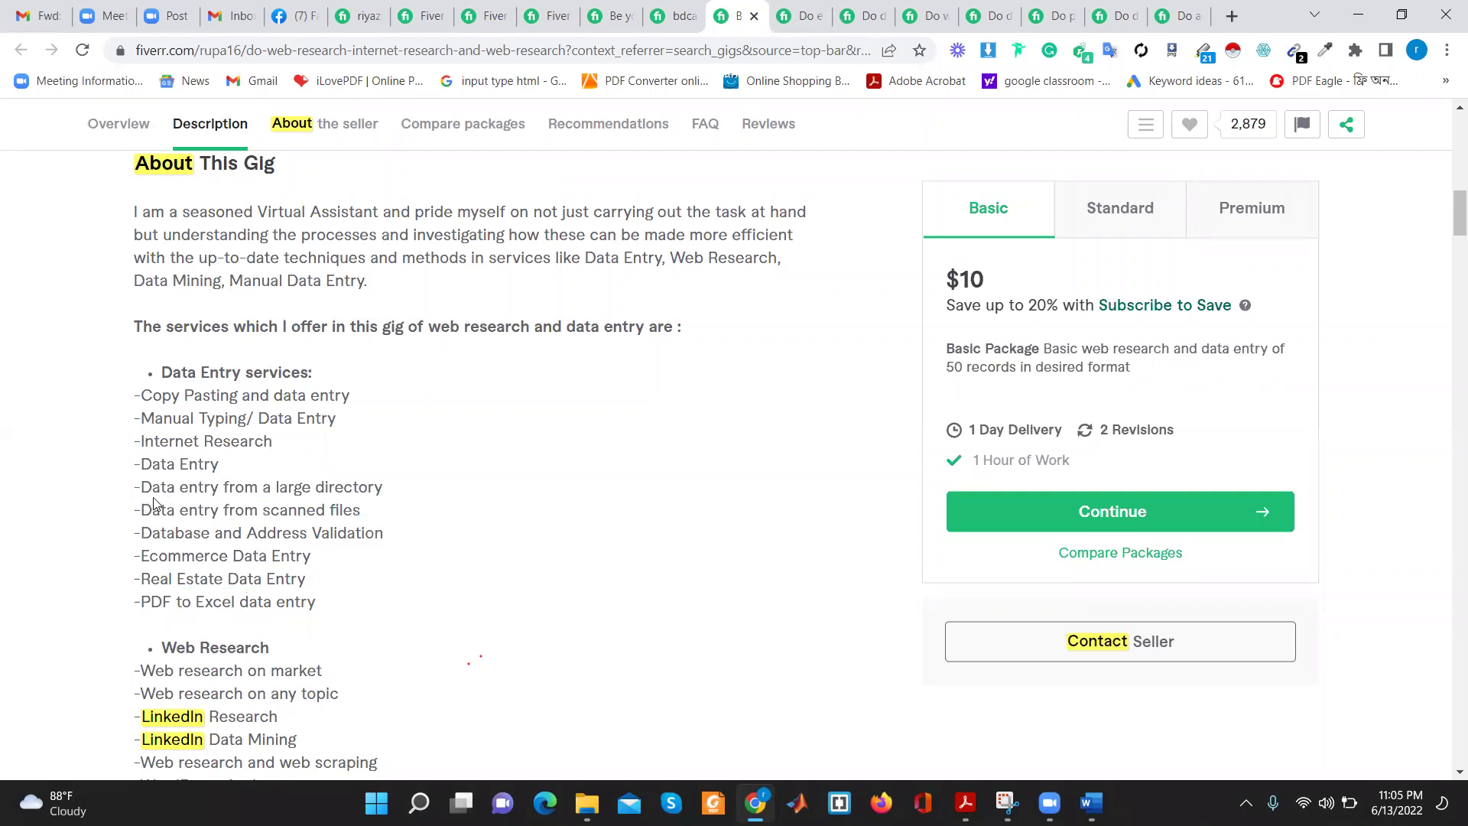
{"action": "left_click_drag", "start_coordinate": [157, 370], "coordinate": [353, 606]}
{"action": "left_click_drag", "start_coordinate": [136, 350], "coordinate": [344, 626]}
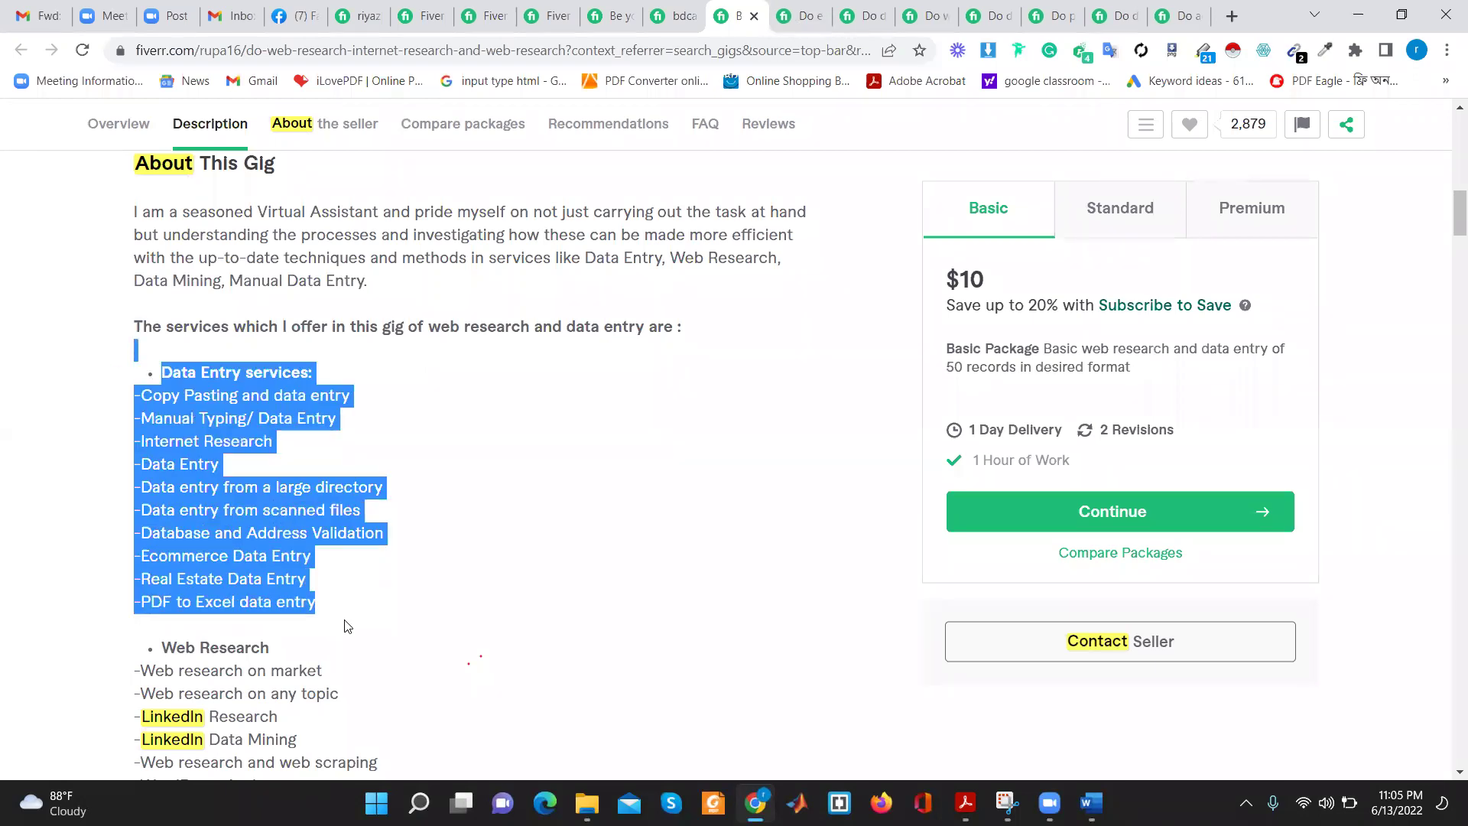
{"action": "left_click", "coordinate": [354, 585]}
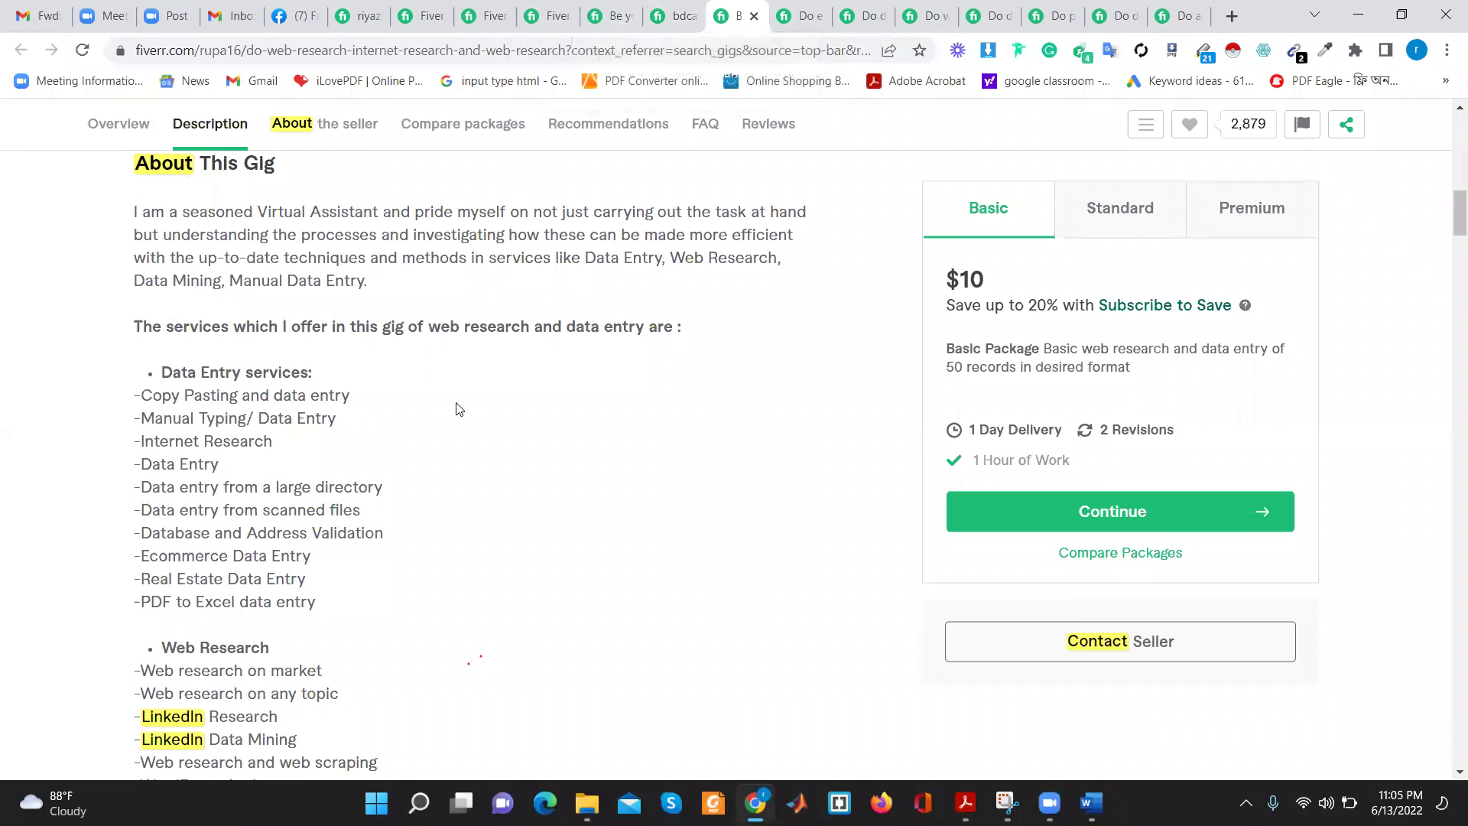
{"action": "scroll", "coordinate": [448, 390], "scroll_direction": "up", "scroll_amount": 10}
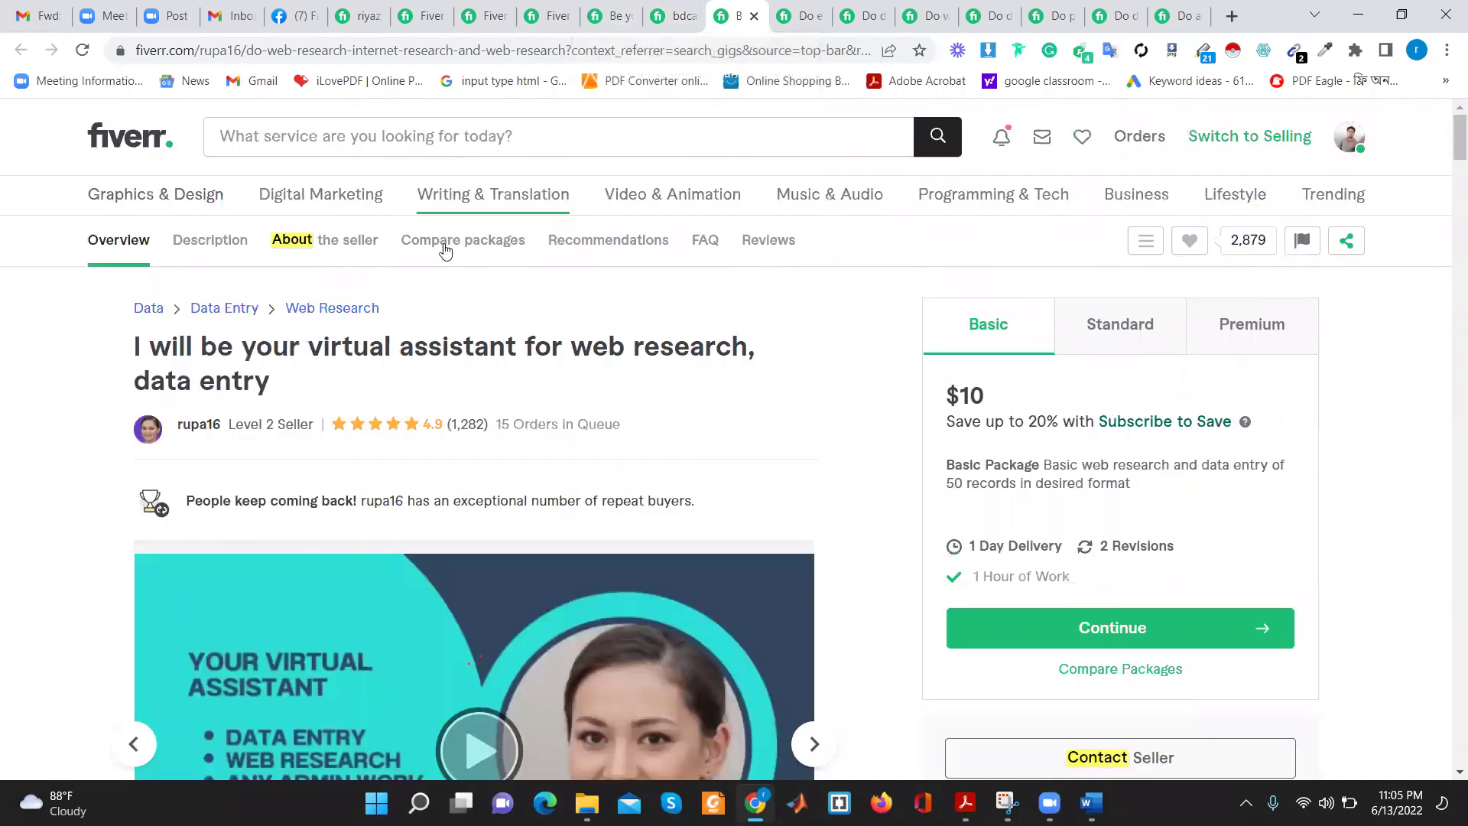
Select the services list and the full gig description, ending on 'Data Entry services'
{"action": "scroll", "coordinate": [443, 252], "scroll_direction": "down", "scroll_amount": 10}
{"action": "left_click_drag", "start_coordinate": [158, 372], "coordinate": [334, 608]}
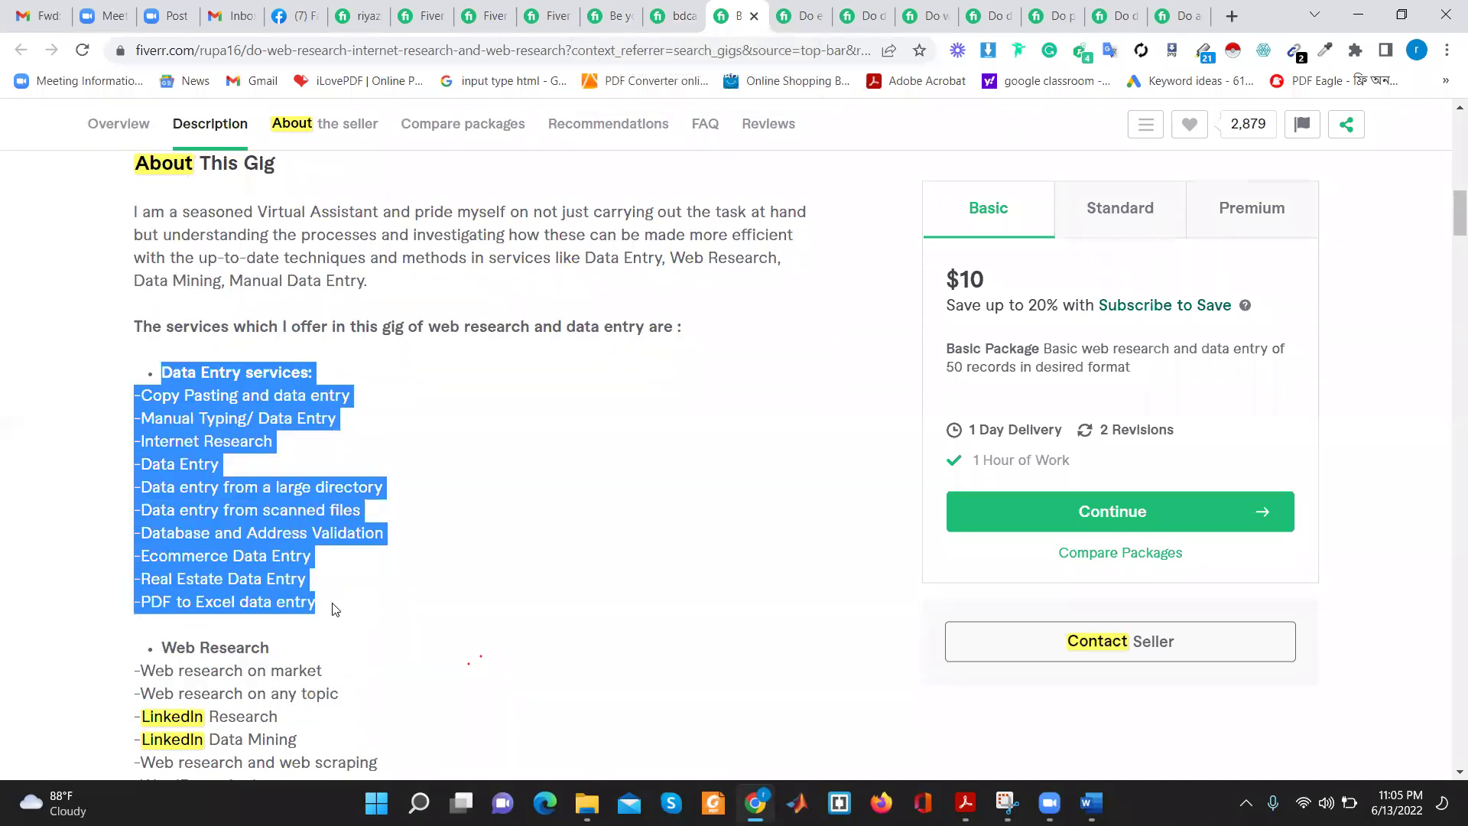
{"action": "left_click", "coordinate": [334, 601]}
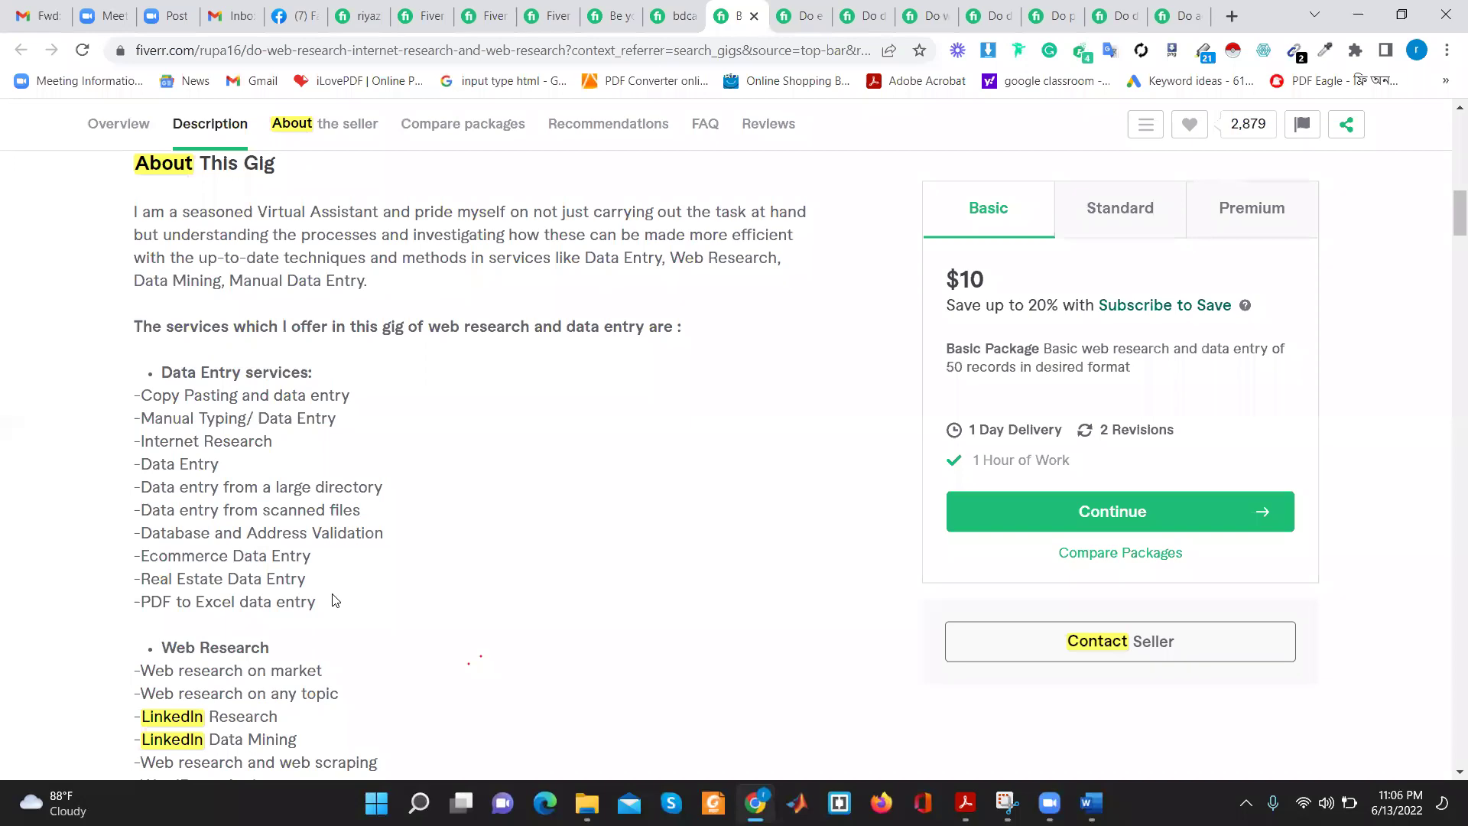
{"action": "mouse_move", "coordinate": [128, 214]}
{"action": "left_mouse_down"}
{"action": "mouse_move", "coordinate": [319, 425]}
{"action": "mouse_move", "coordinate": [332, 501]}
{"action": "mouse_move", "coordinate": [560, 639]}
{"action": "left_mouse_up"}
{"action": "scroll", "coordinate": [331, 501], "scroll_direction": "down", "scroll_amount": 5}
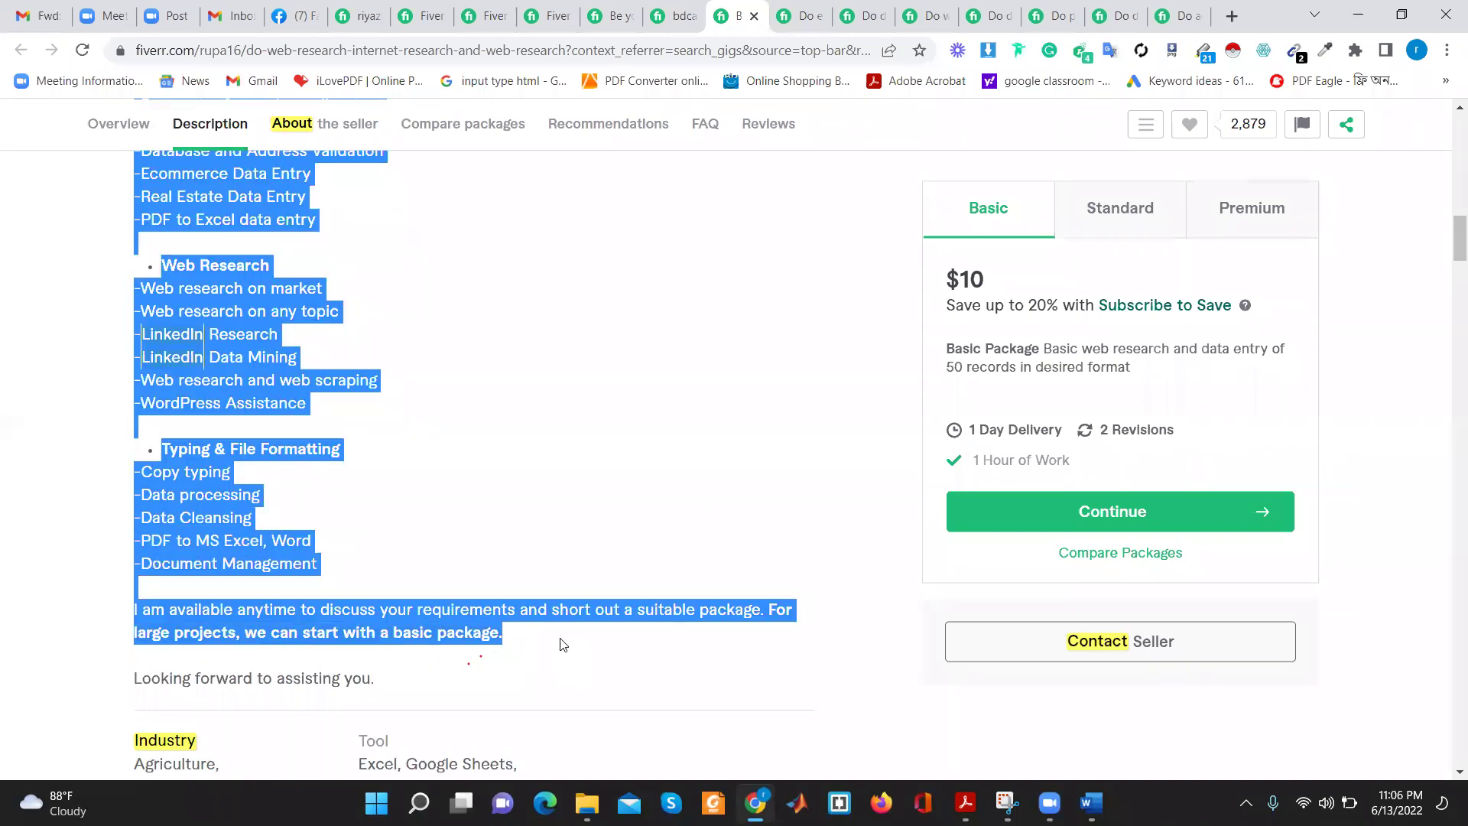
{"action": "left_click", "coordinate": [482, 529]}
{"action": "mouse_move", "coordinate": [386, 689]}
{"action": "left_mouse_down"}
{"action": "mouse_move", "coordinate": [74, 421]}
{"action": "mouse_move", "coordinate": [119, 318]}
{"action": "left_mouse_up"}
{"action": "scroll", "coordinate": [74, 420], "scroll_direction": "up", "scroll_amount": 6}
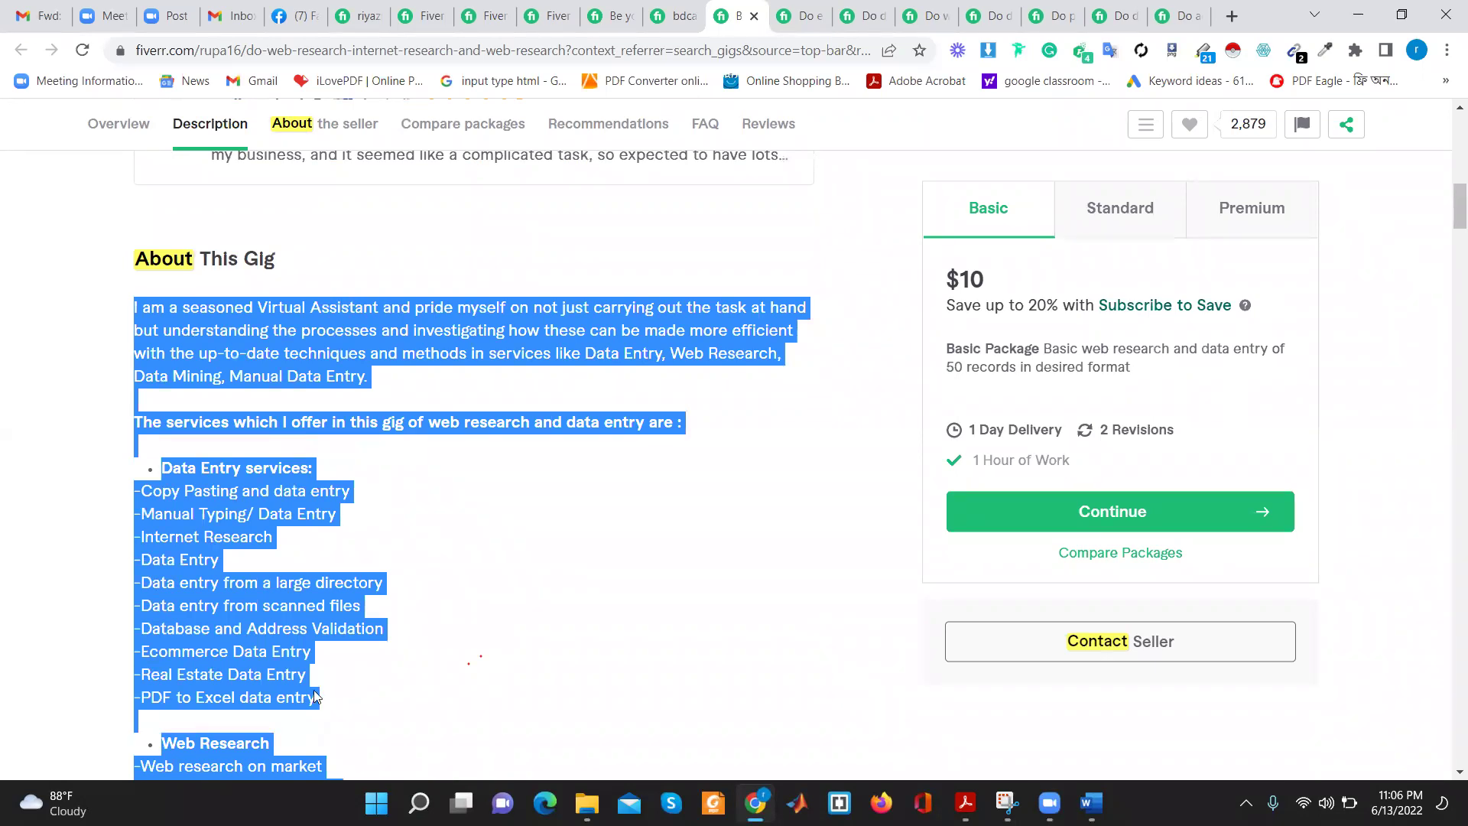
{"action": "left_click", "coordinate": [444, 502]}
{"action": "scroll", "coordinate": [291, 496], "scroll_direction": "down", "scroll_amount": 1}
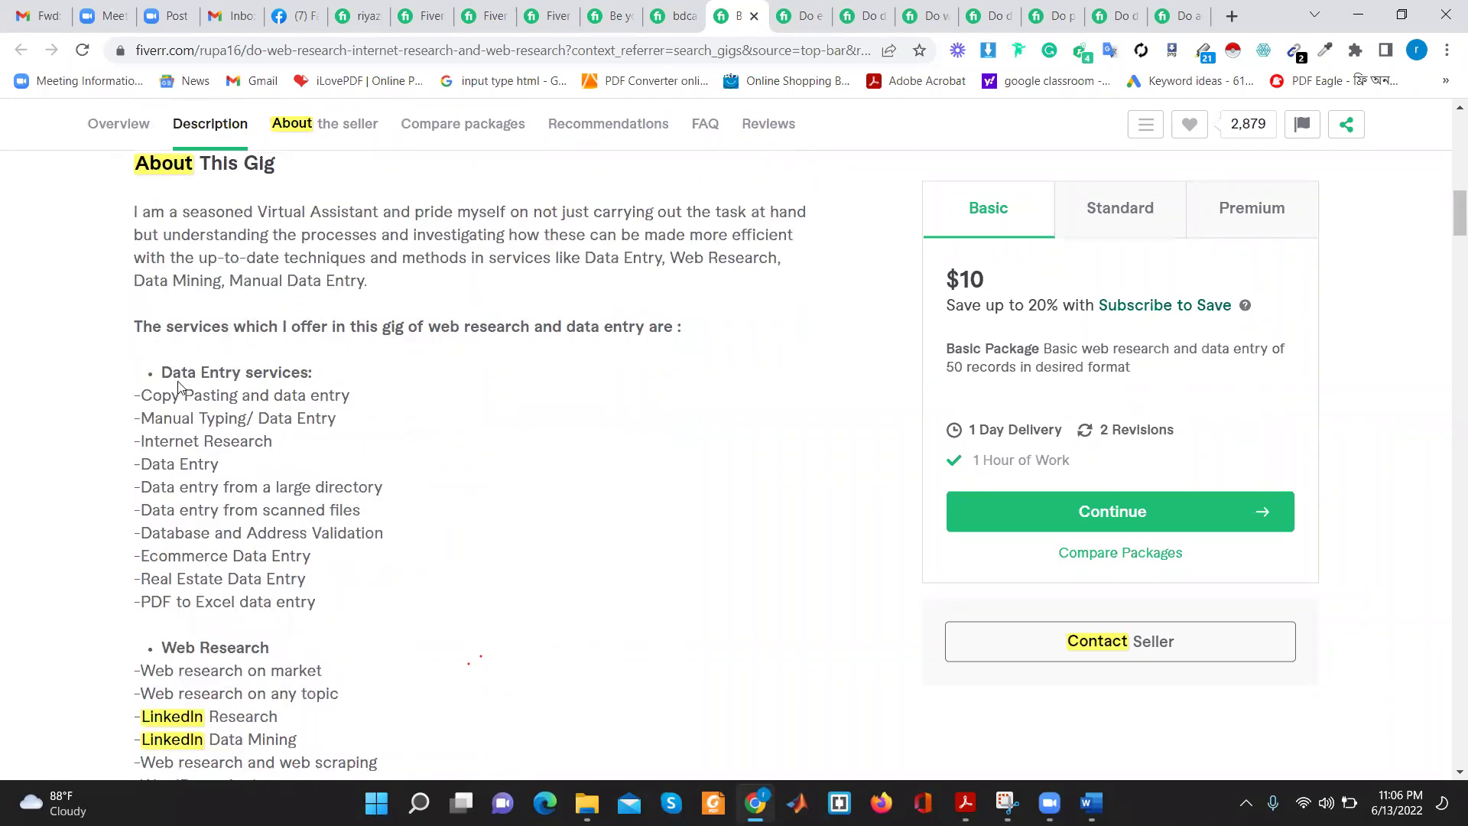
{"action": "left_click_drag", "start_coordinate": [140, 378], "coordinate": [282, 373]}
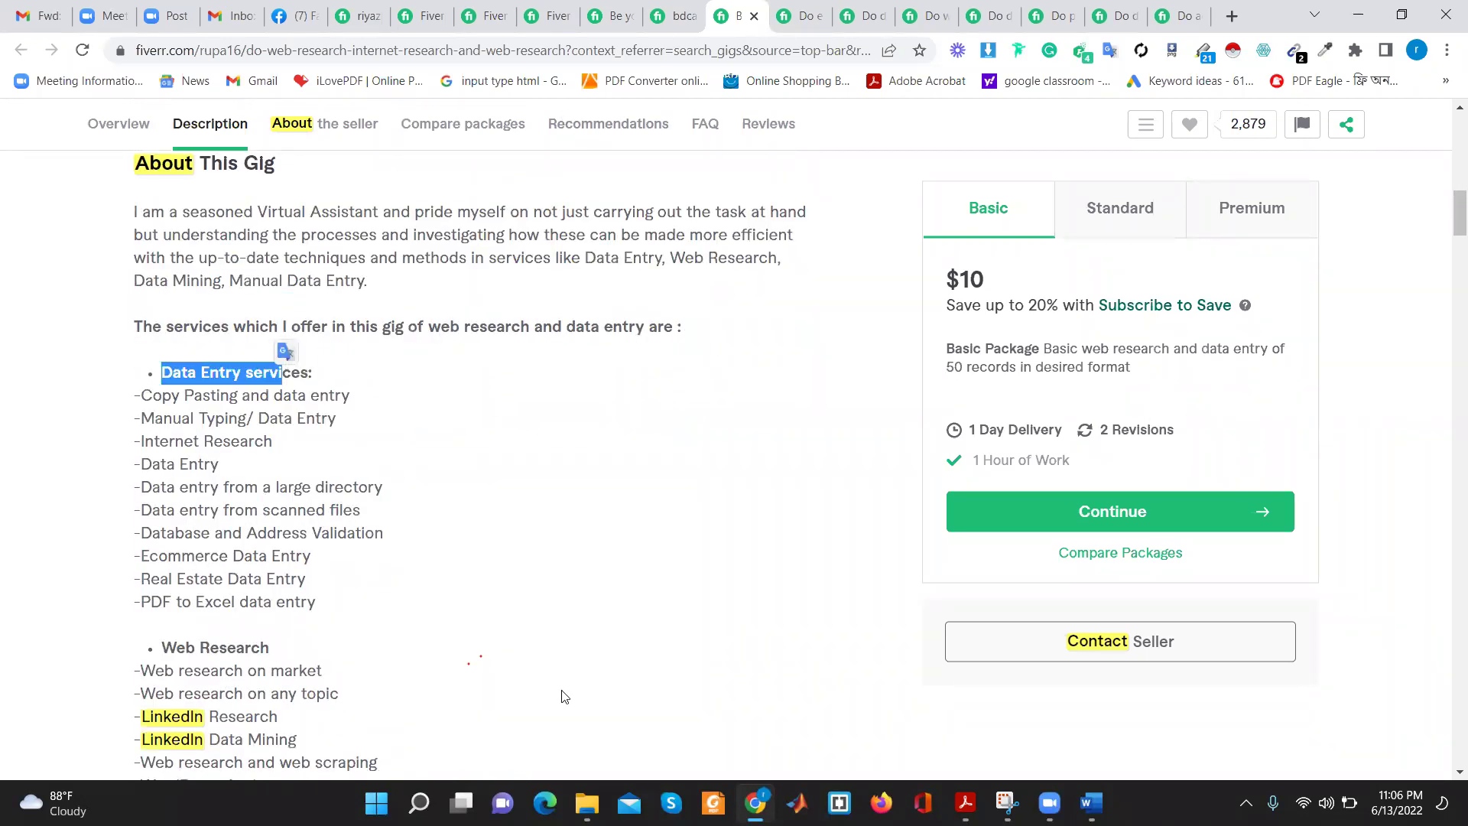
Type 'Title' in the Word document, then return to the other data-entry gig in Fiverr
{"action": "left_click", "coordinate": [1090, 803]}
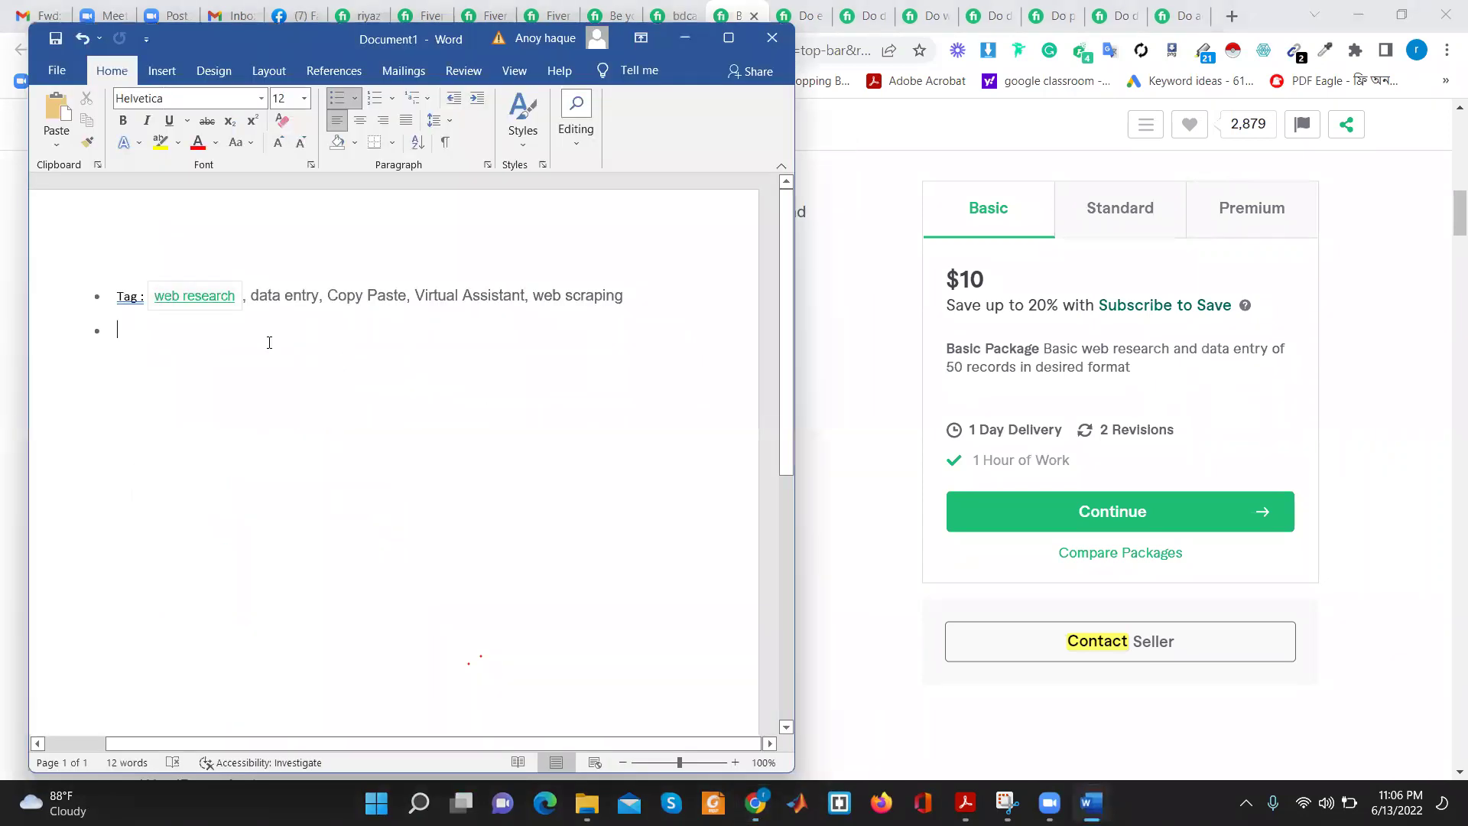
{"action": "type", "text": "Title :"}
{"action": "left_click", "coordinate": [685, 37]}
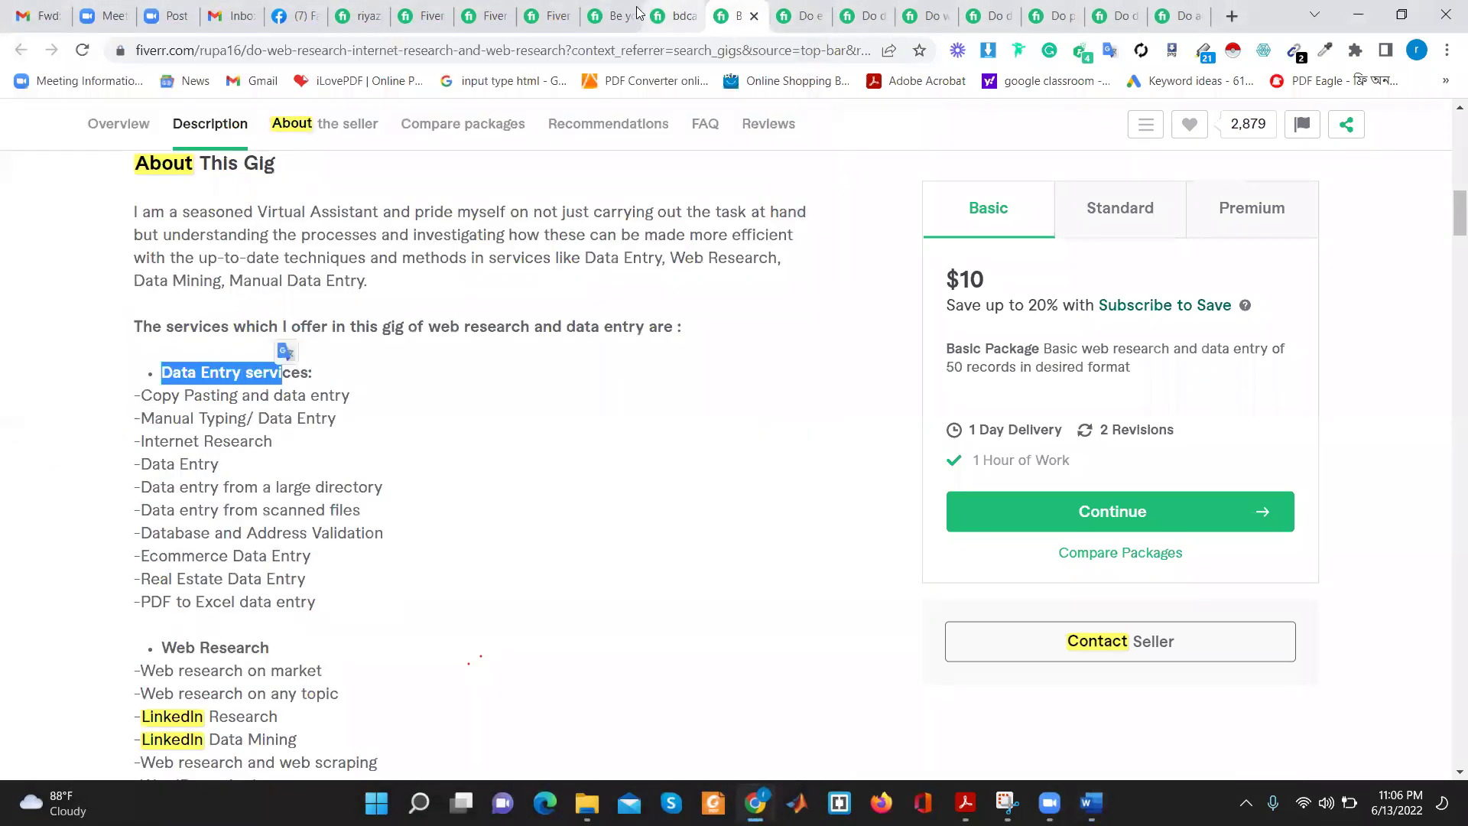
{"action": "left_click", "coordinate": [611, 15]}
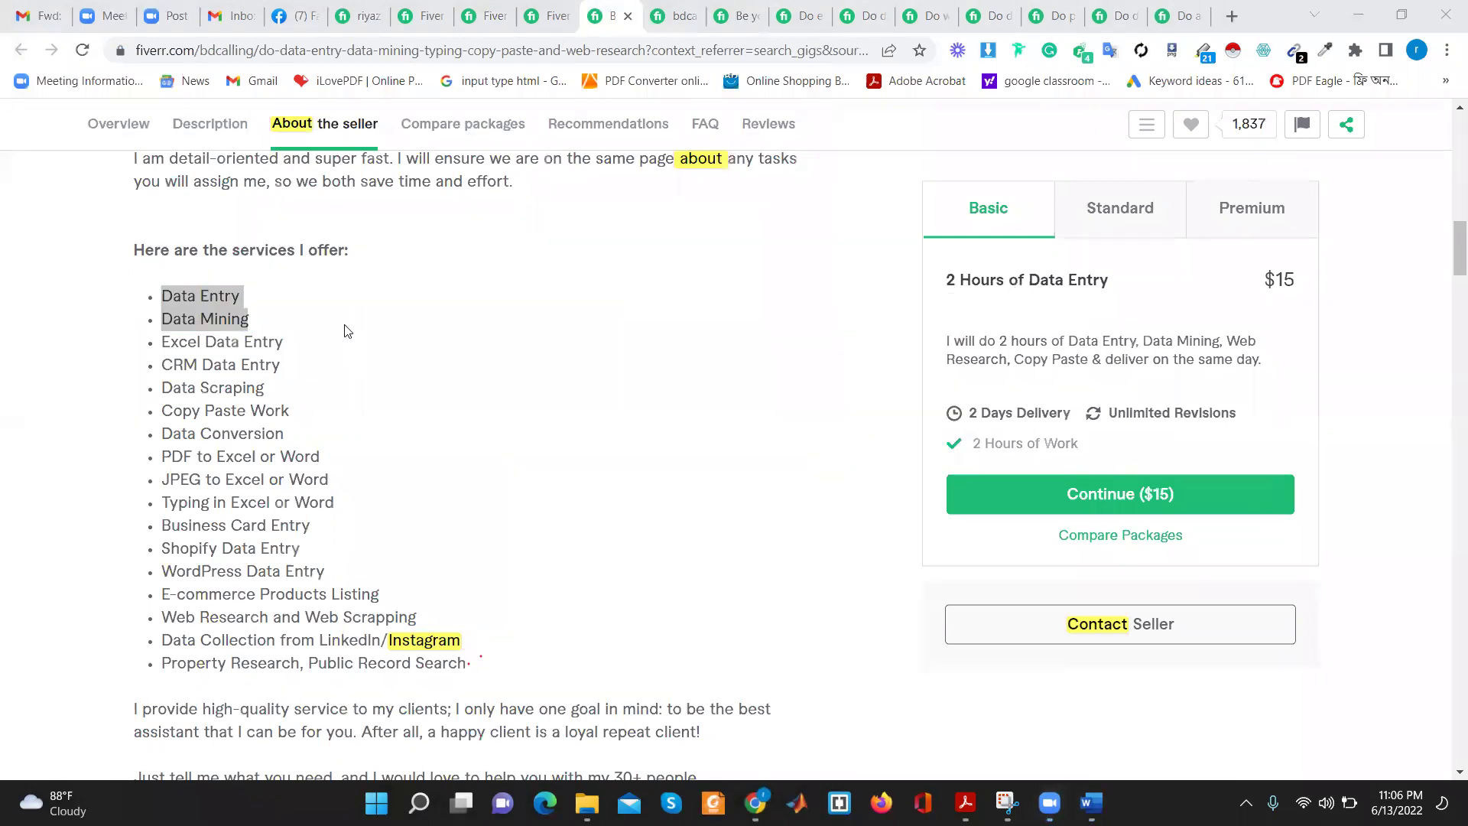
Select the title phrases virtual assistant, data entry, typing, copy paste and web research
{"action": "scroll", "coordinate": [344, 331], "scroll_direction": "up", "scroll_amount": 6}
{"action": "scroll", "coordinate": [344, 331], "scroll_direction": "up", "scroll_amount": 5}
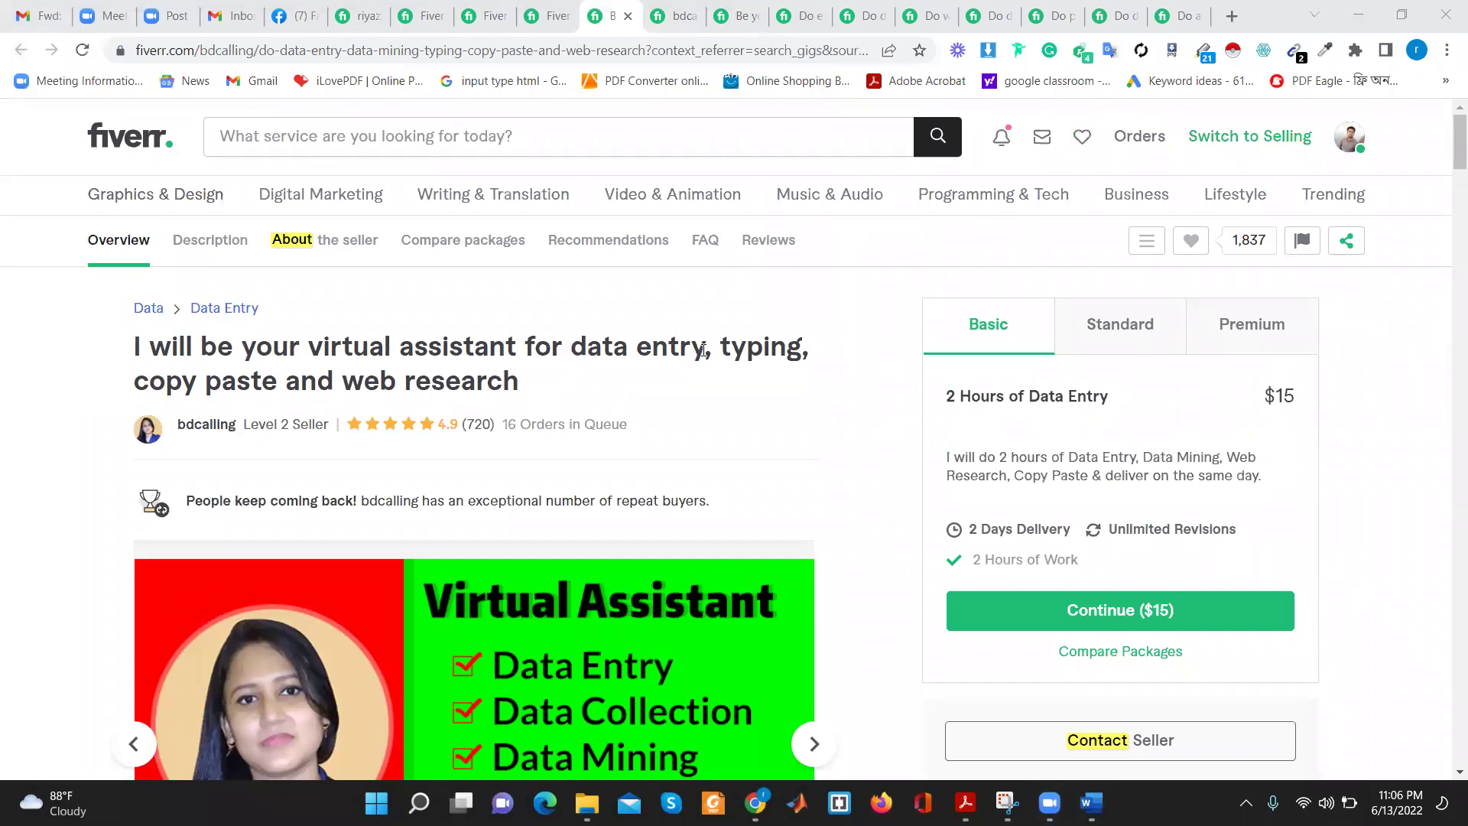
{"action": "left_click", "coordinate": [523, 396]}
{"action": "left_click", "coordinate": [313, 354], "text": "shift"}
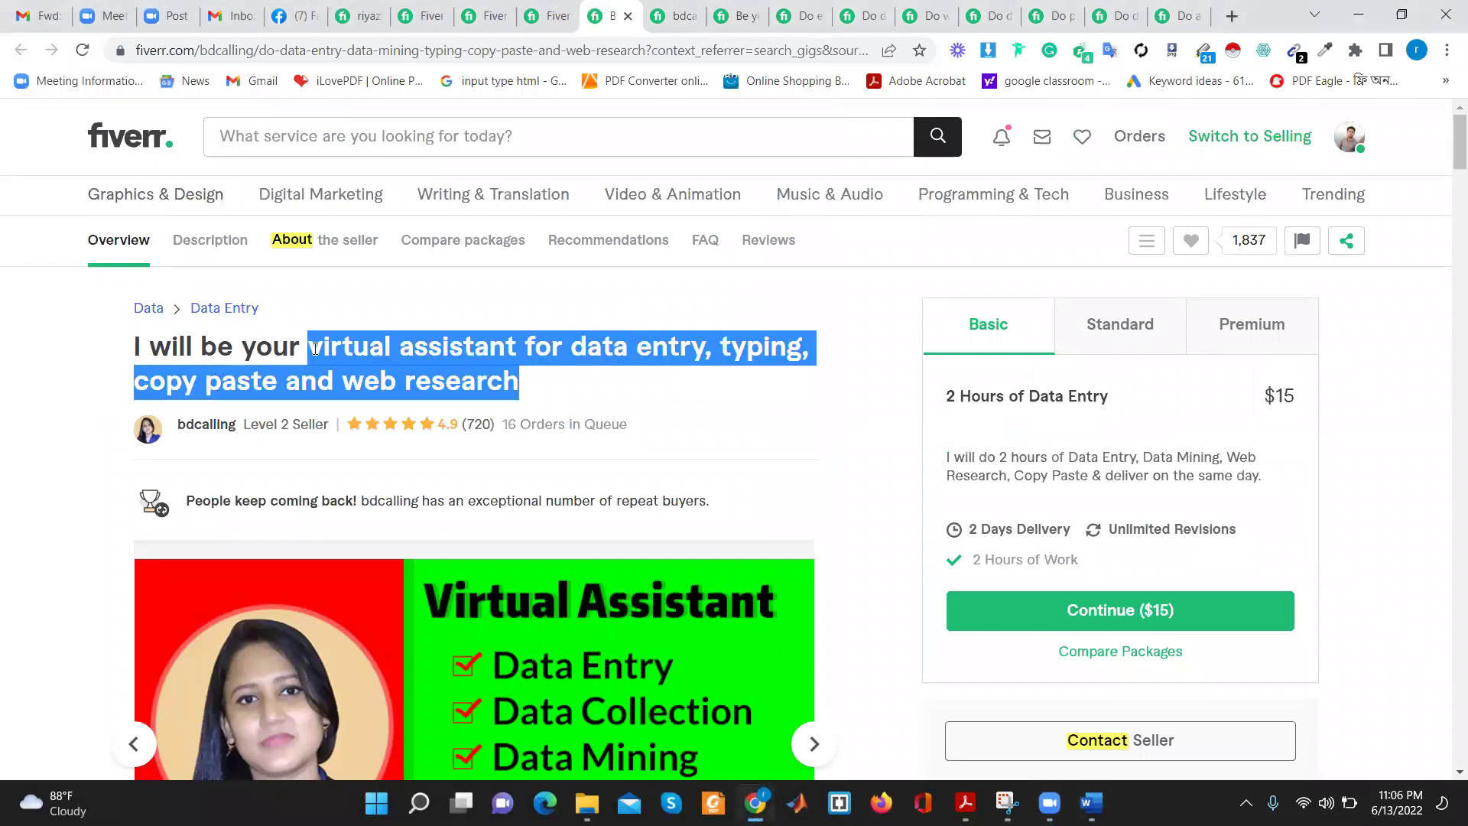
{"action": "left_click", "coordinate": [532, 391]}
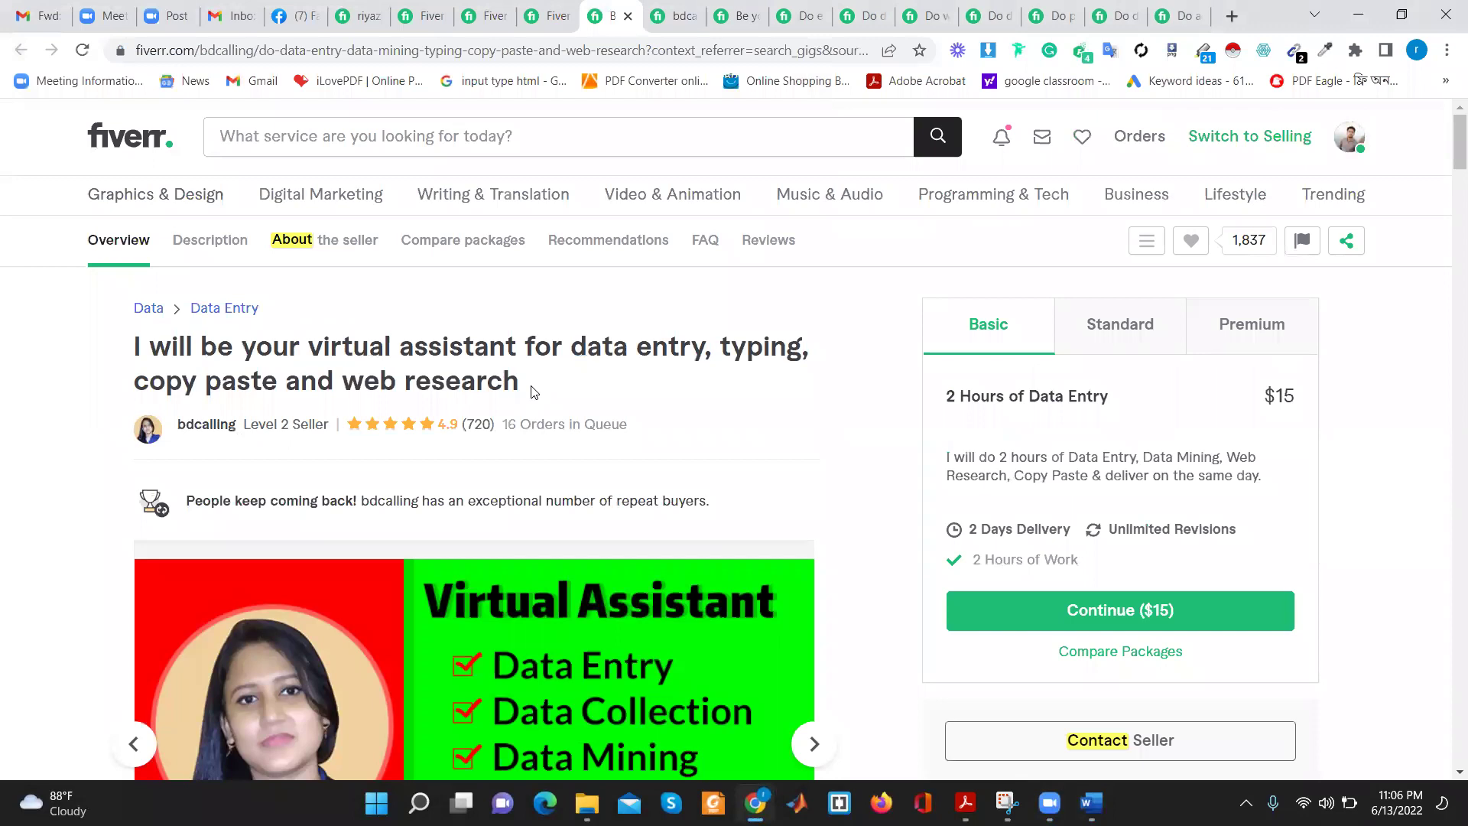
{"action": "left_click_drag", "start_coordinate": [526, 349], "coordinate": [309, 349]}
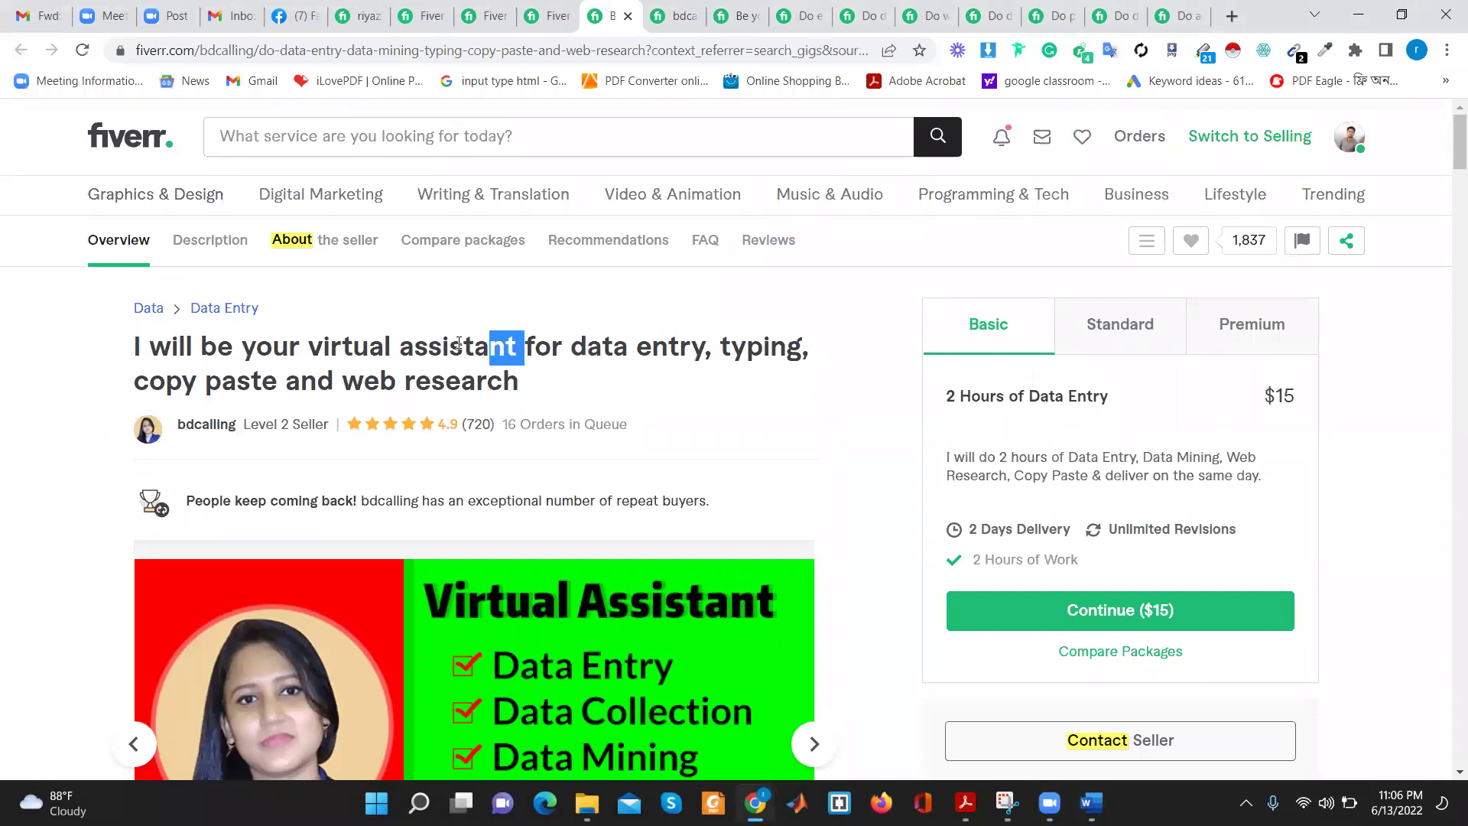
{"action": "left_click_drag", "start_coordinate": [570, 348], "coordinate": [715, 349]}
{"action": "double_click", "coordinate": [754, 348]}
{"action": "left_click_drag", "start_coordinate": [277, 379], "coordinate": [135, 382]}
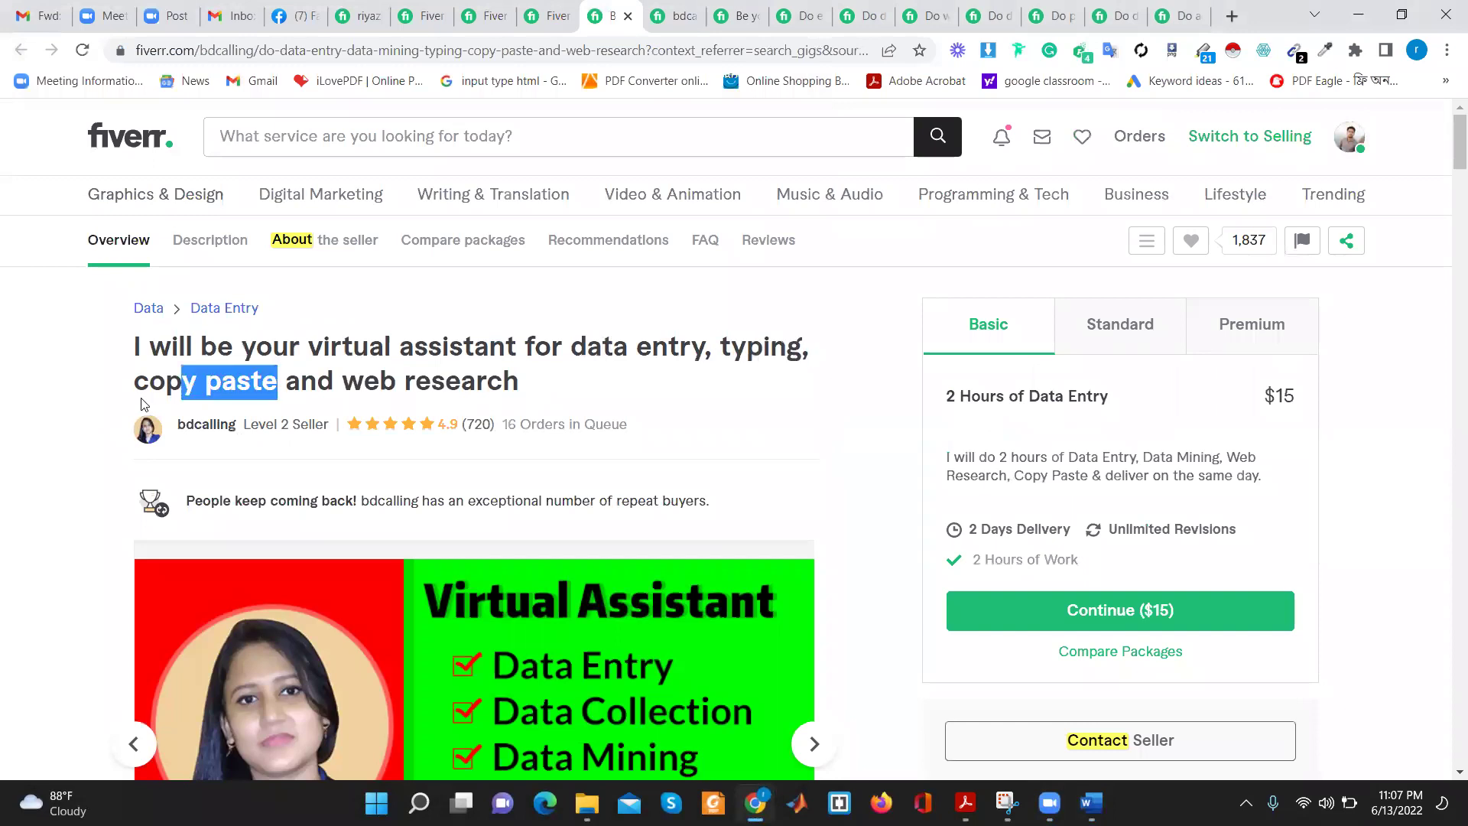
{"action": "left_click_drag", "start_coordinate": [535, 386], "coordinate": [343, 384]}
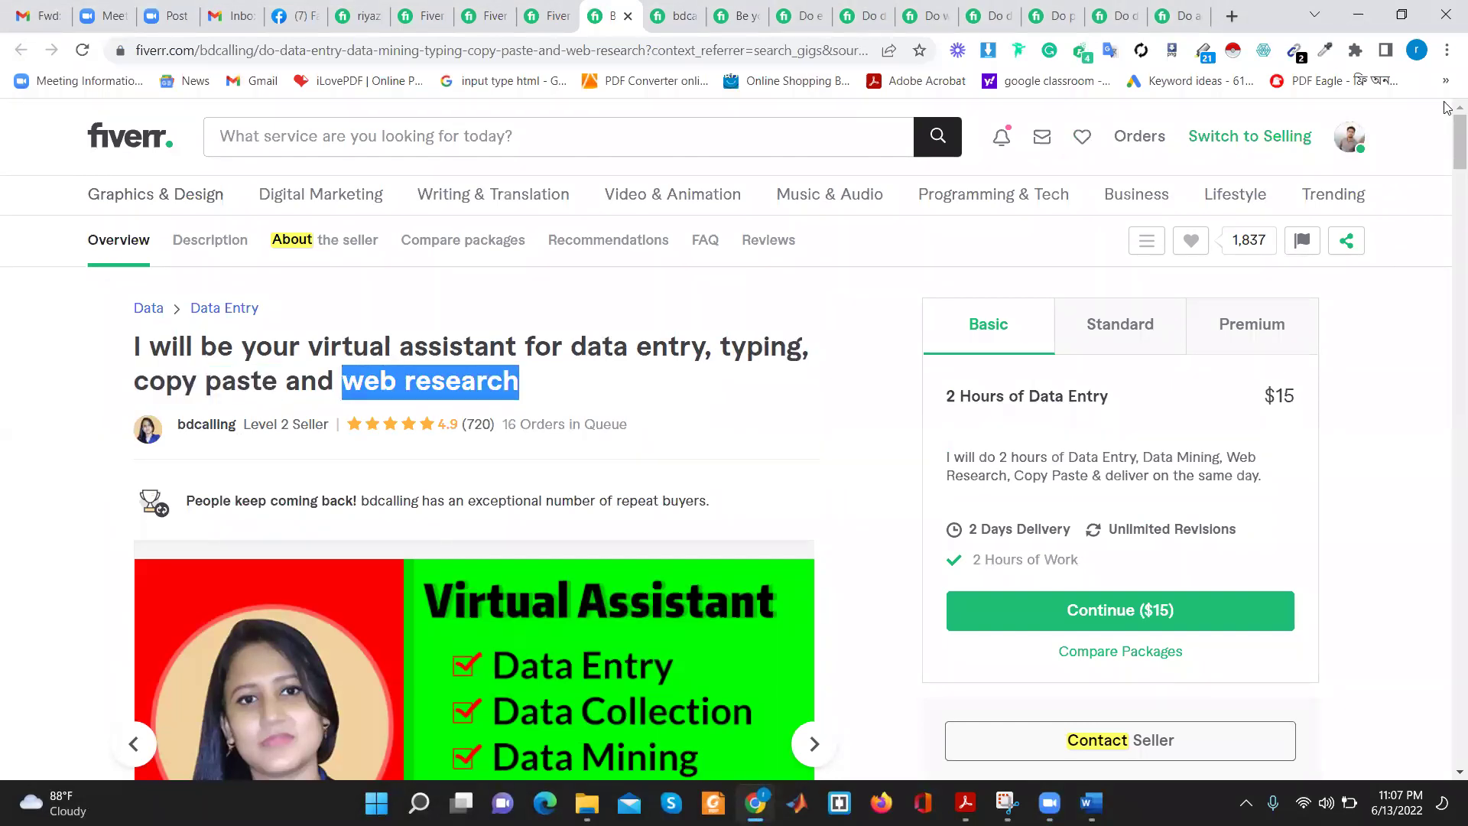
Scroll down to Related Tags and select the web research tag and the full tag list
{"action": "left_click_drag", "start_coordinate": [1447, 142], "coordinate": [1447, 654]}
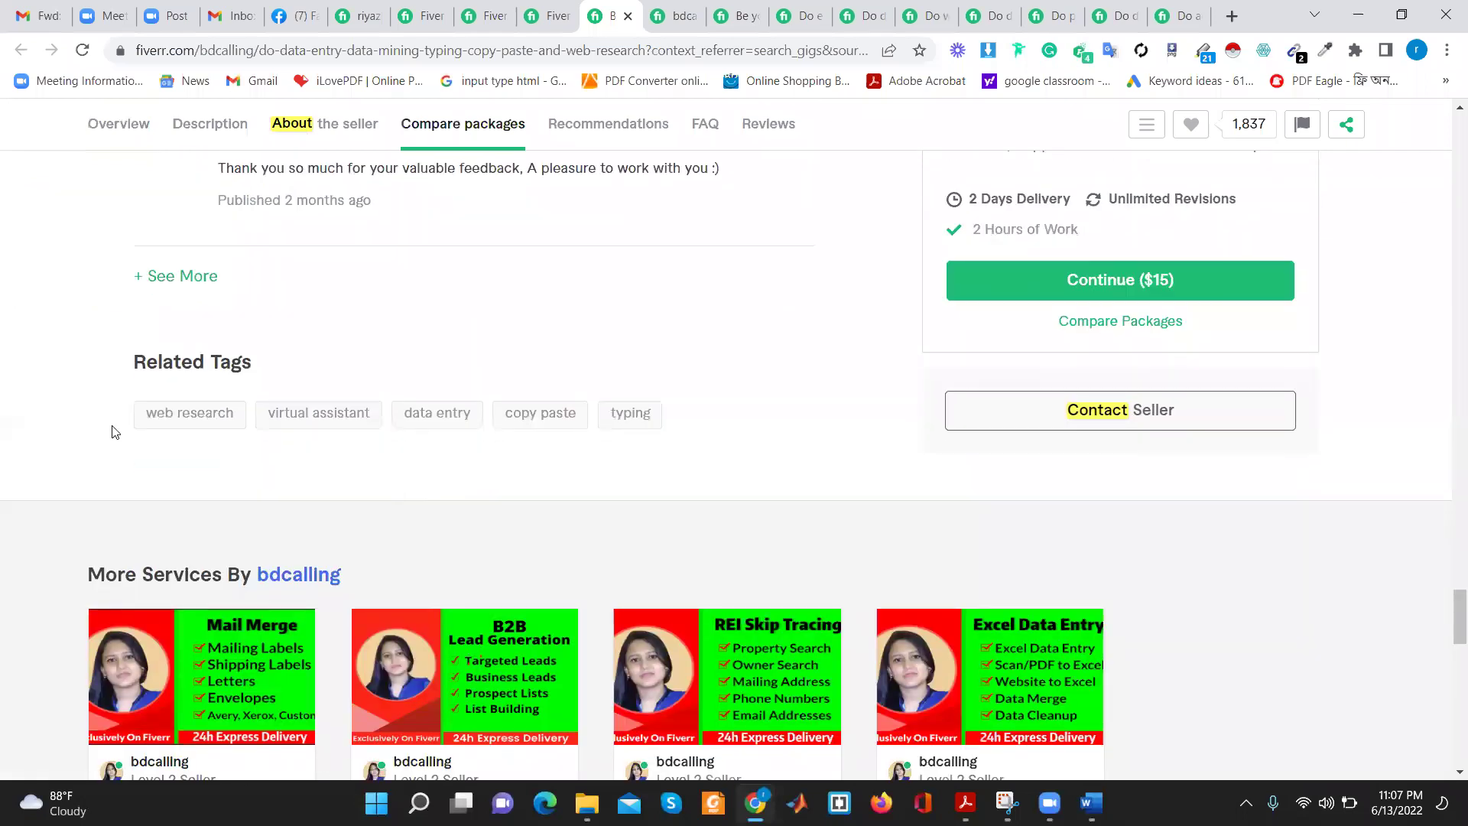
{"action": "triple_click", "coordinate": [190, 413]}
{"action": "triple_click", "coordinate": [494, 406]}
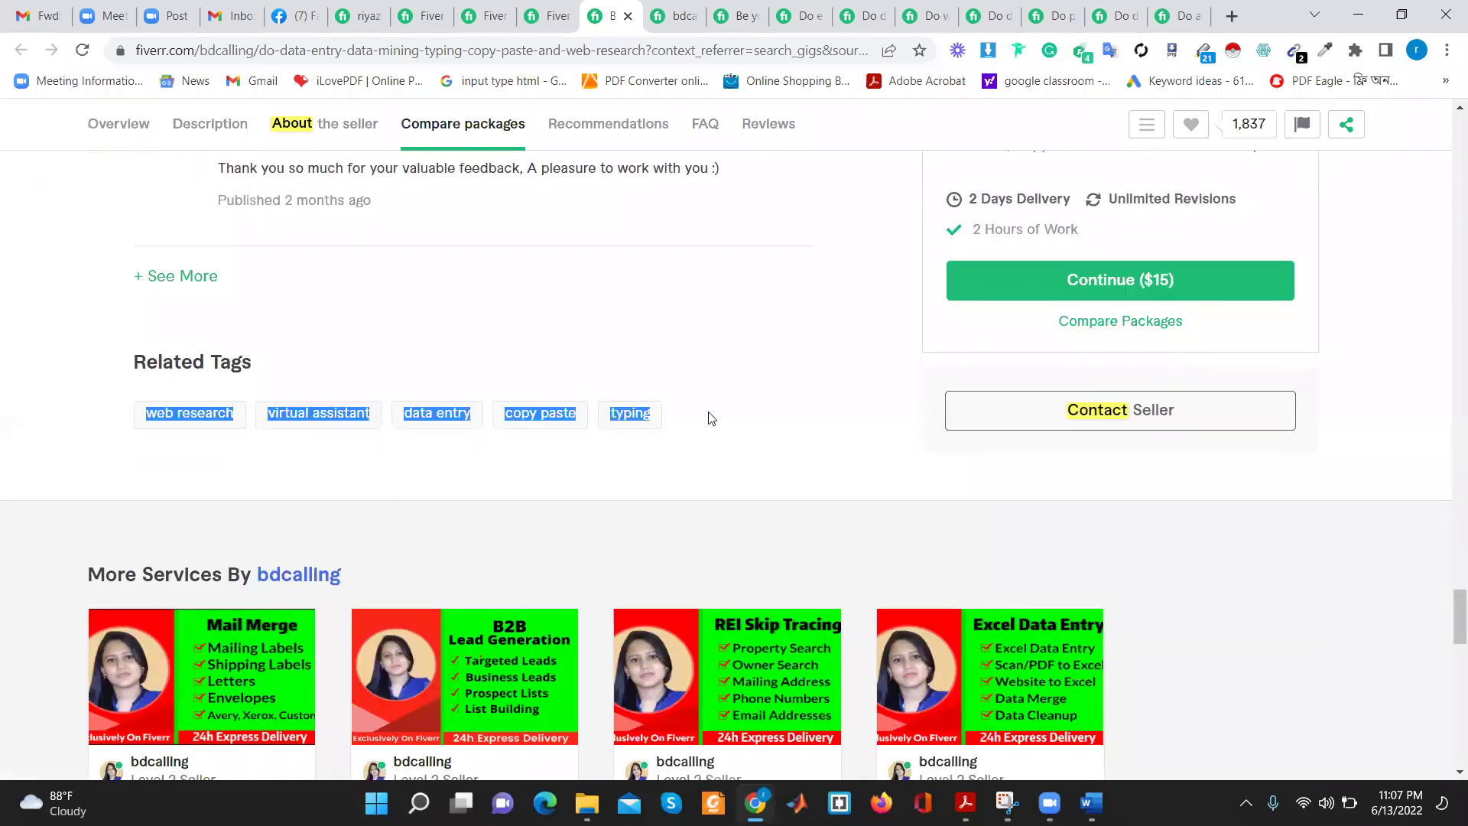
{"action": "left_click_drag", "start_coordinate": [1448, 615], "coordinate": [1446, 7]}
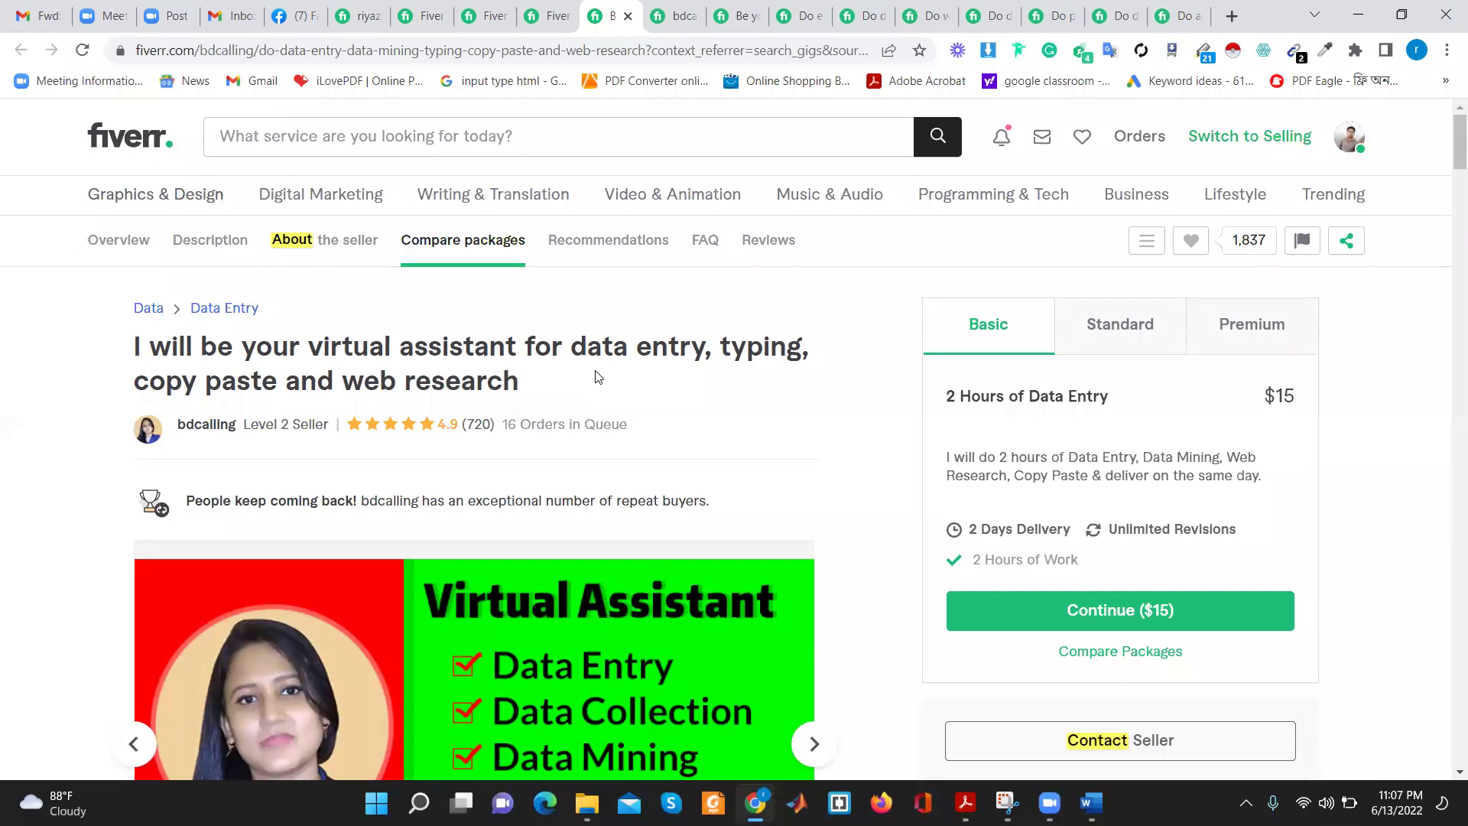
Reselect the whole gig title, then bring up the seller's profile page
{"action": "left_click_drag", "start_coordinate": [519, 382], "coordinate": [134, 345]}
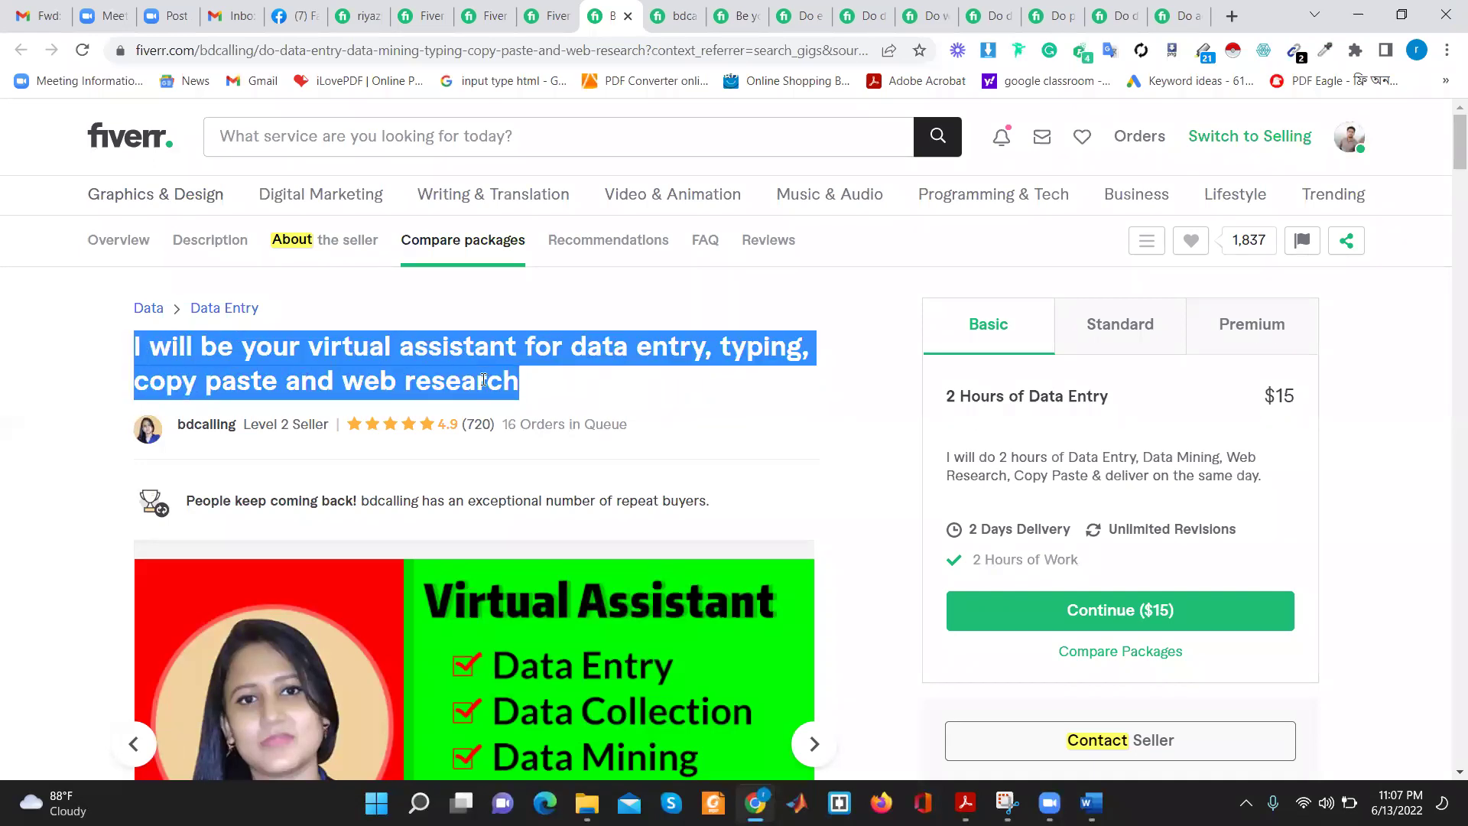
{"action": "left_click_drag", "start_coordinate": [543, 388], "coordinate": [134, 348]}
{"action": "left_click", "coordinate": [555, 396]}
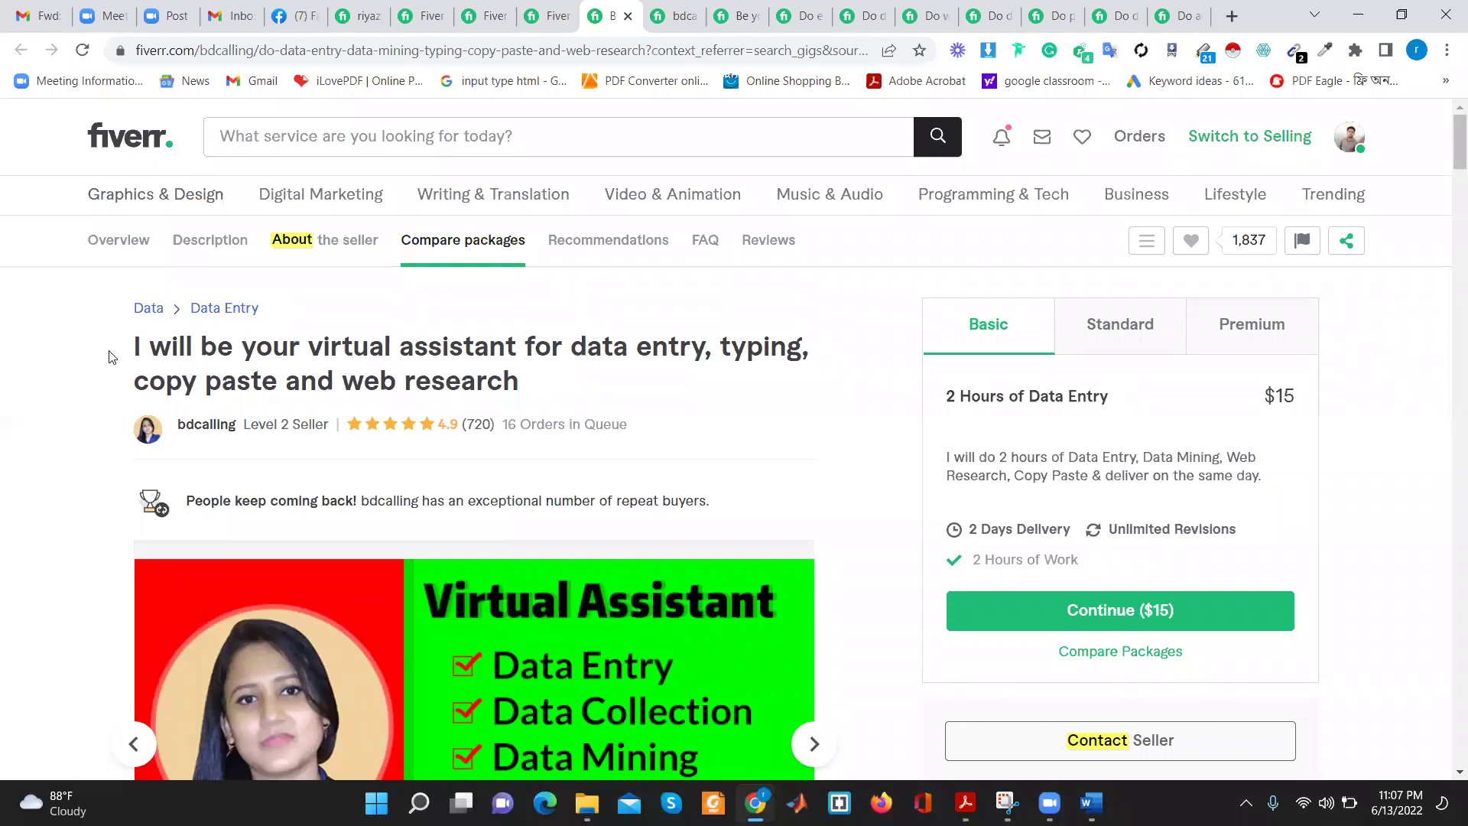
{"action": "left_click_drag", "start_coordinate": [113, 353], "coordinate": [306, 369]}
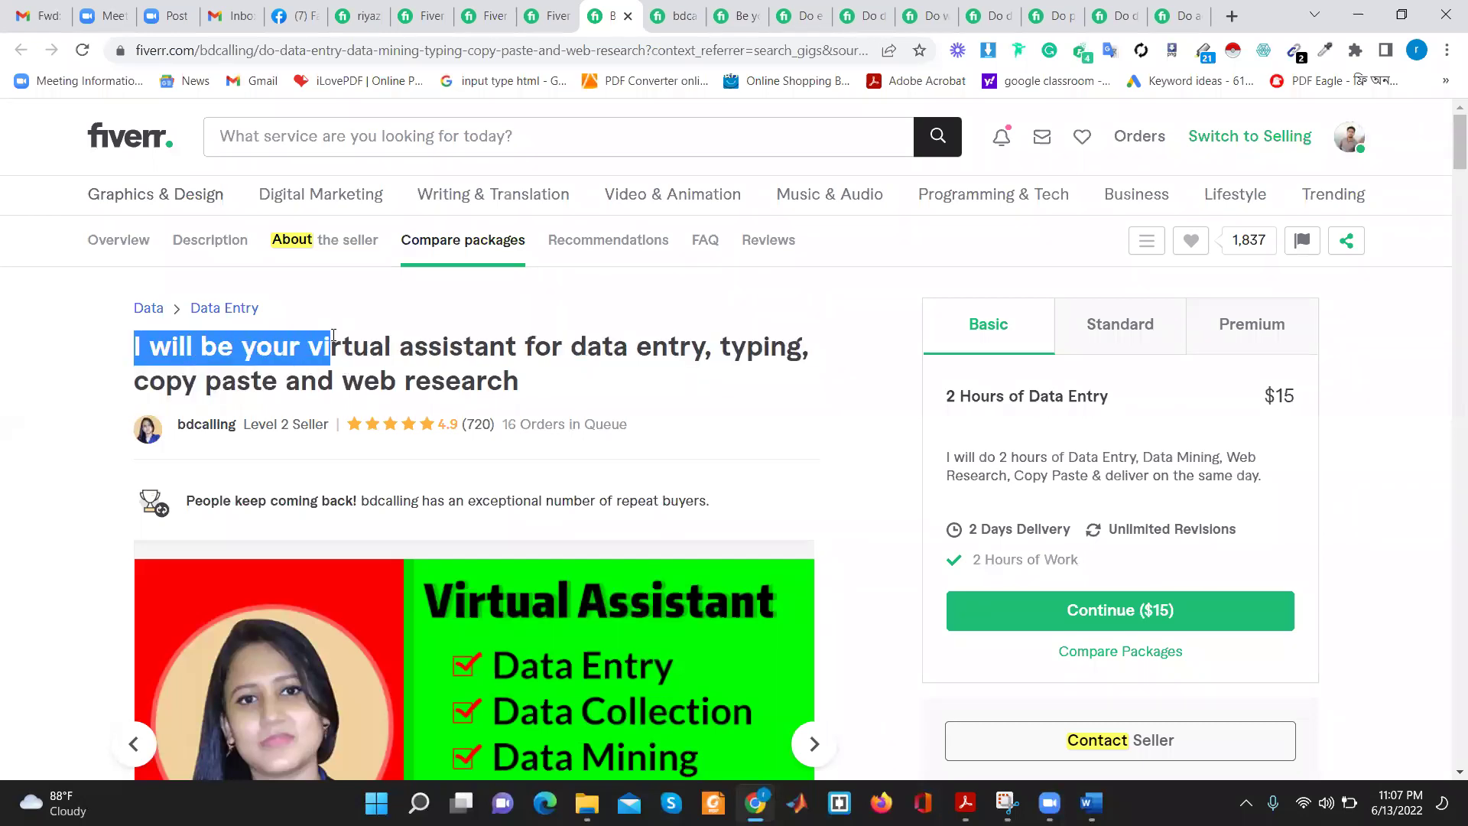
{"action": "left_click", "coordinate": [337, 330]}
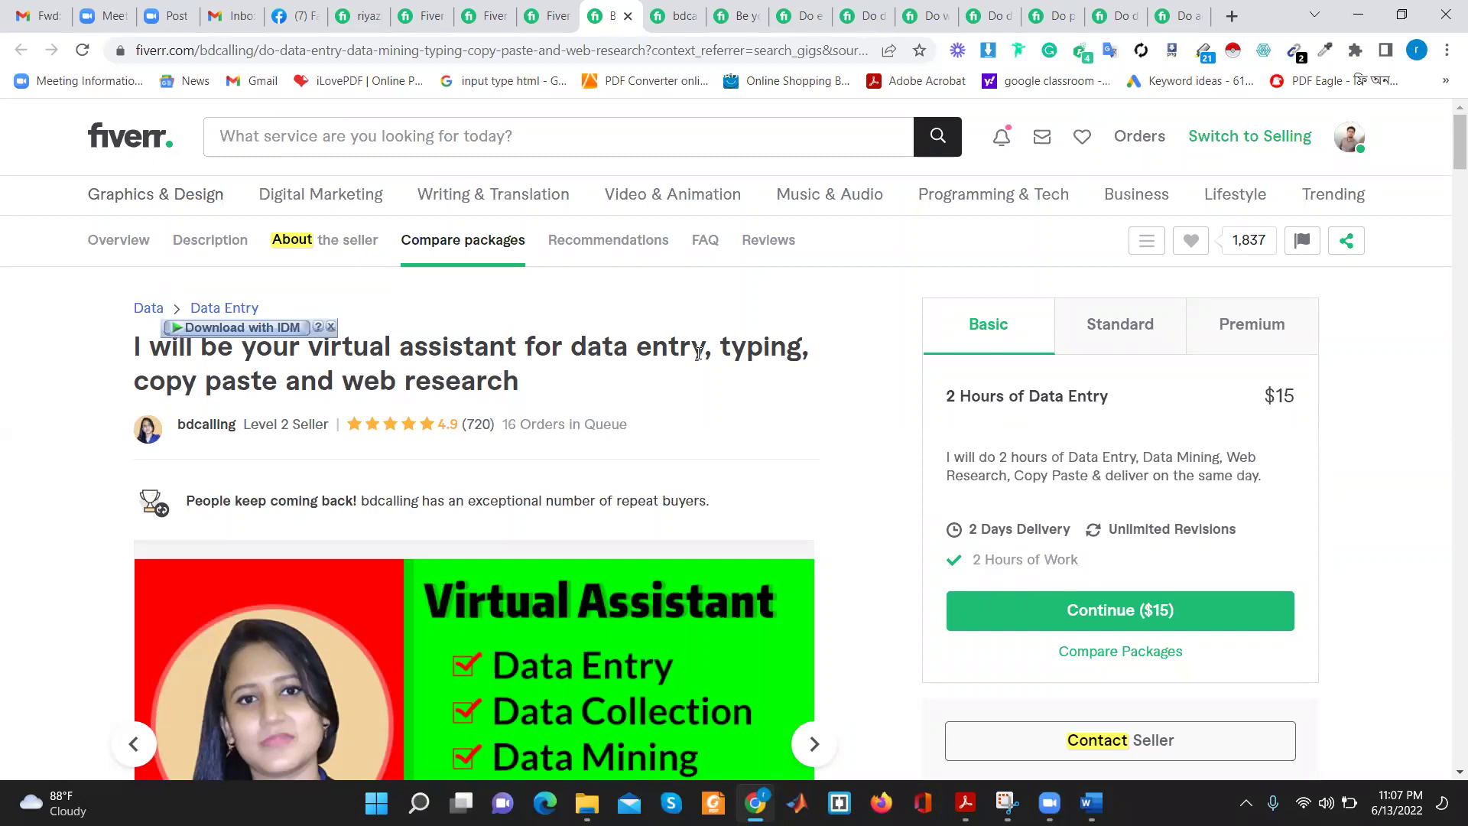
{"action": "left_click", "coordinate": [669, 16]}
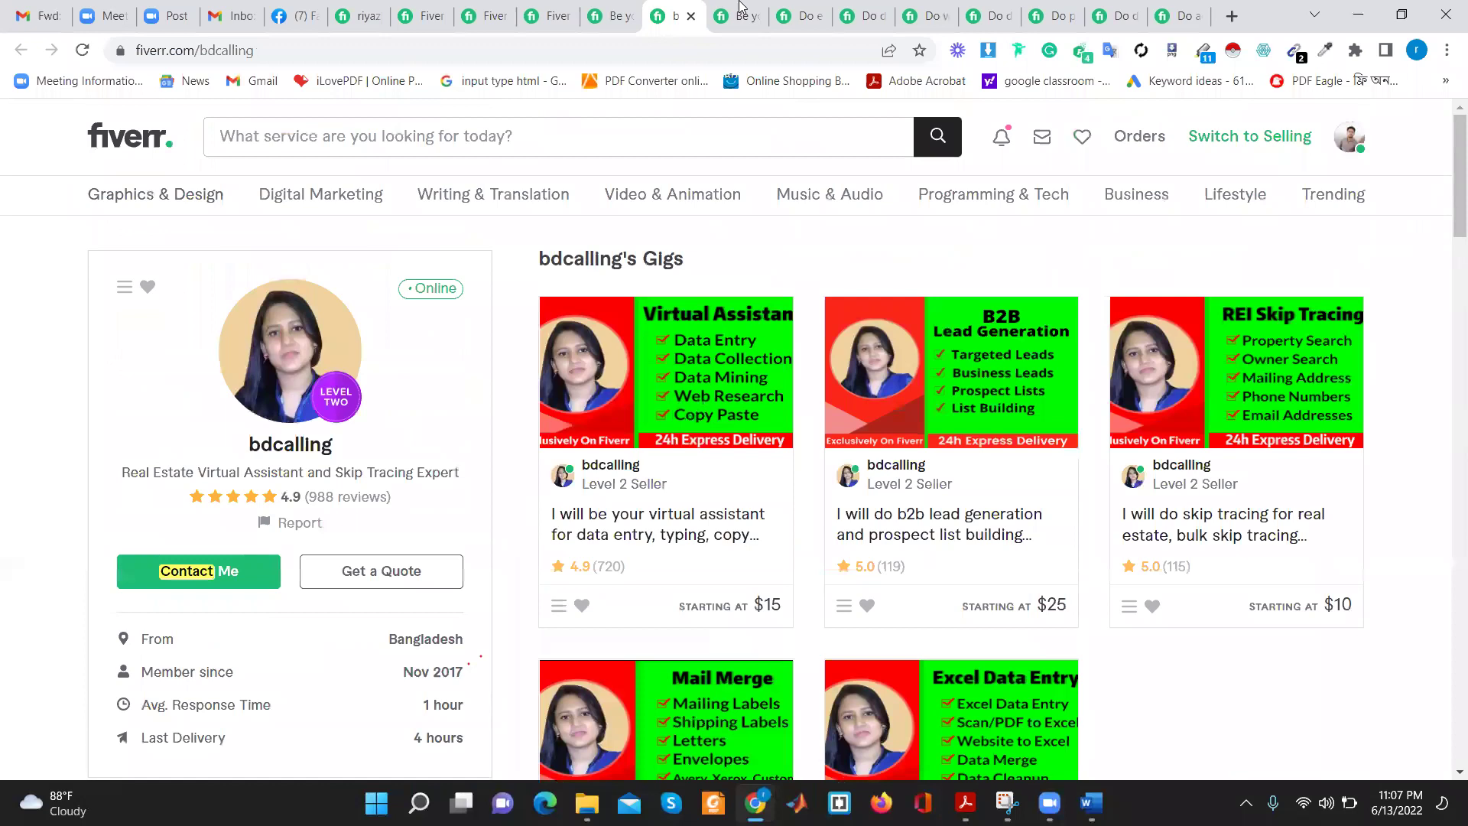
Bring up the Excel data entry gig and select its title through 'copy paste,'
{"action": "left_click", "coordinate": [741, 6]}
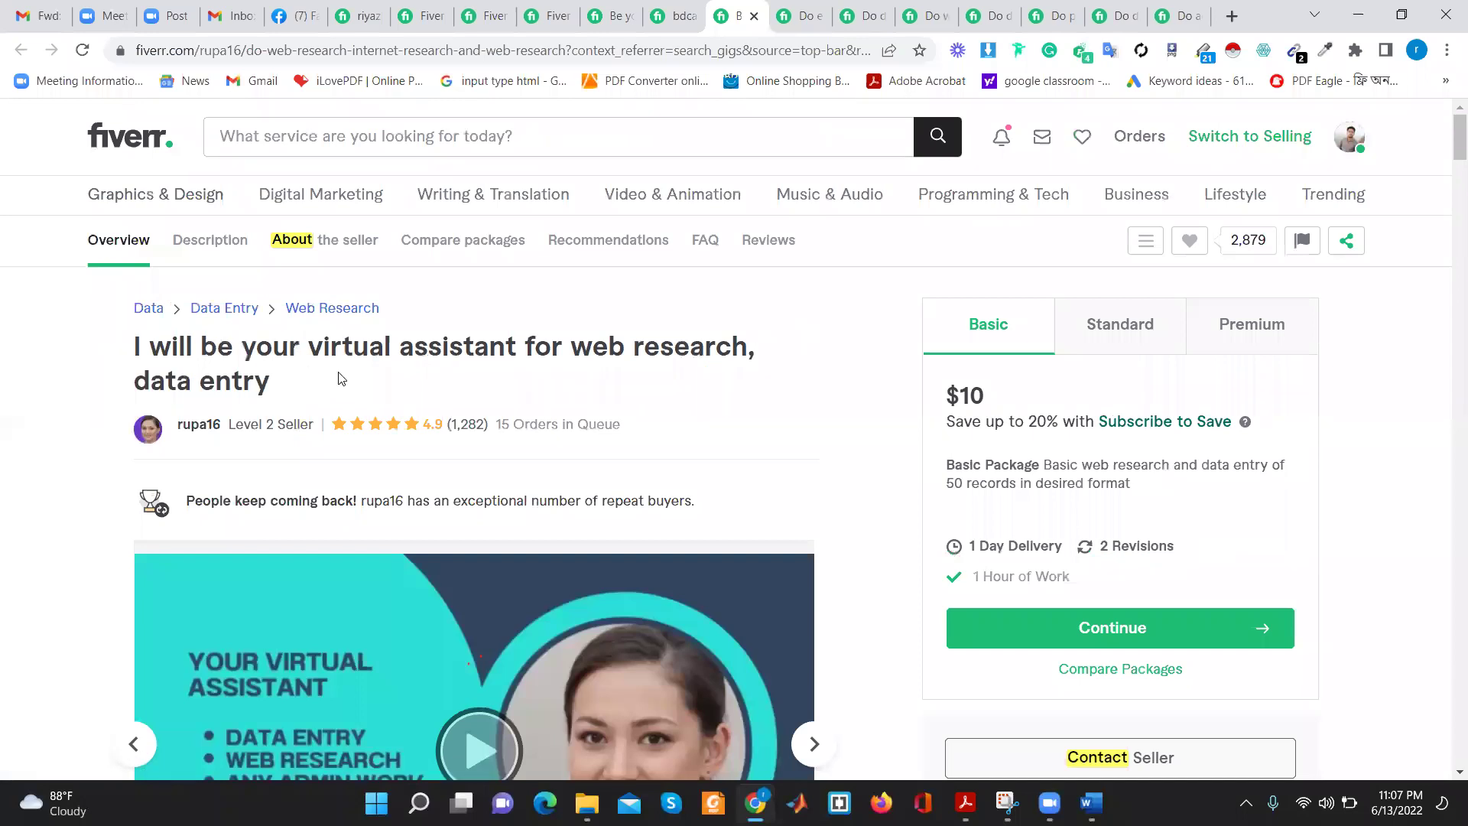
{"action": "left_click", "coordinate": [792, 14]}
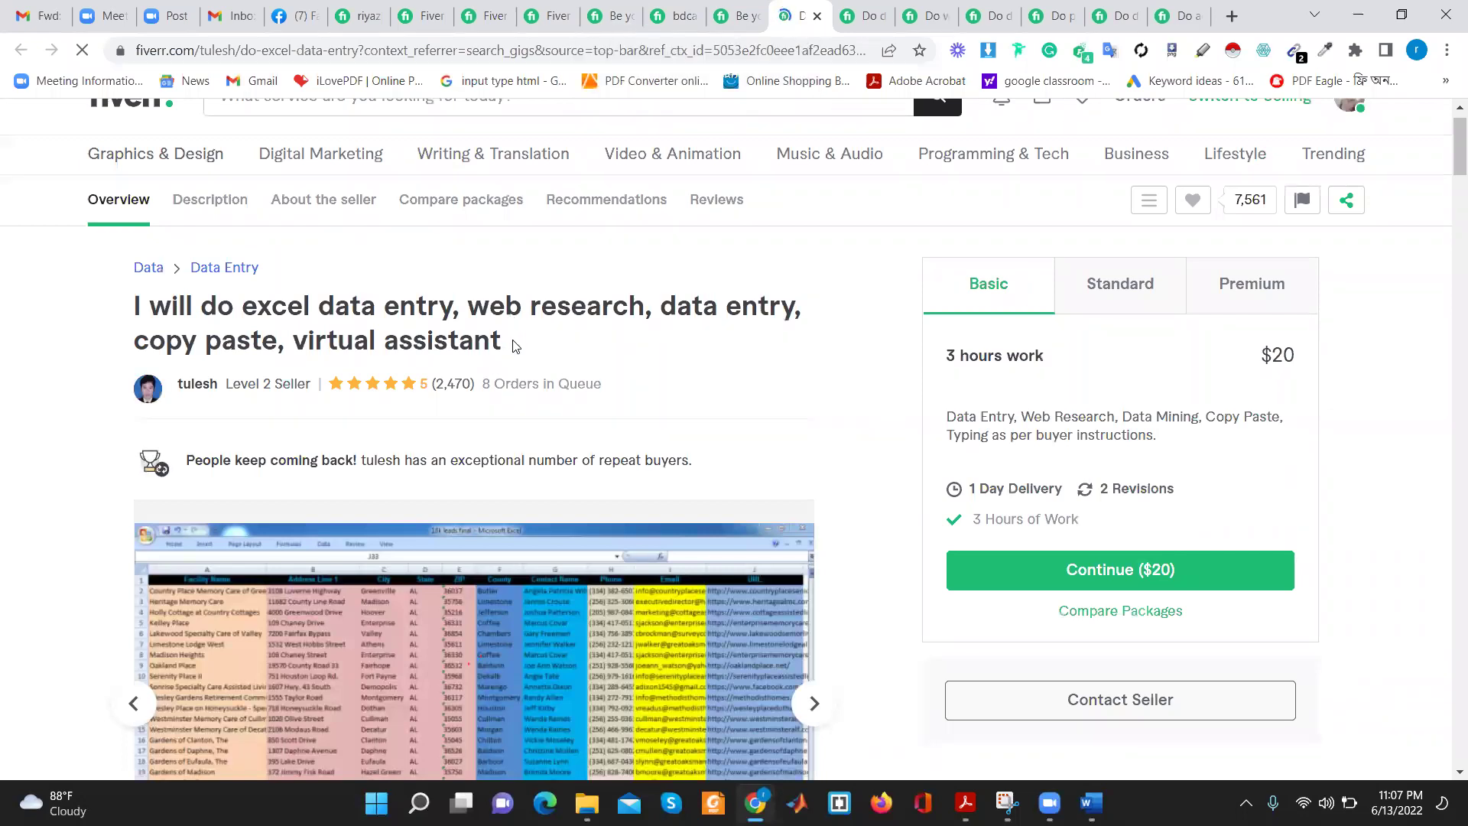
{"action": "left_click_drag", "start_coordinate": [513, 342], "coordinate": [495, 342]}
{"action": "left_click_drag", "start_coordinate": [284, 344], "coordinate": [132, 316]}
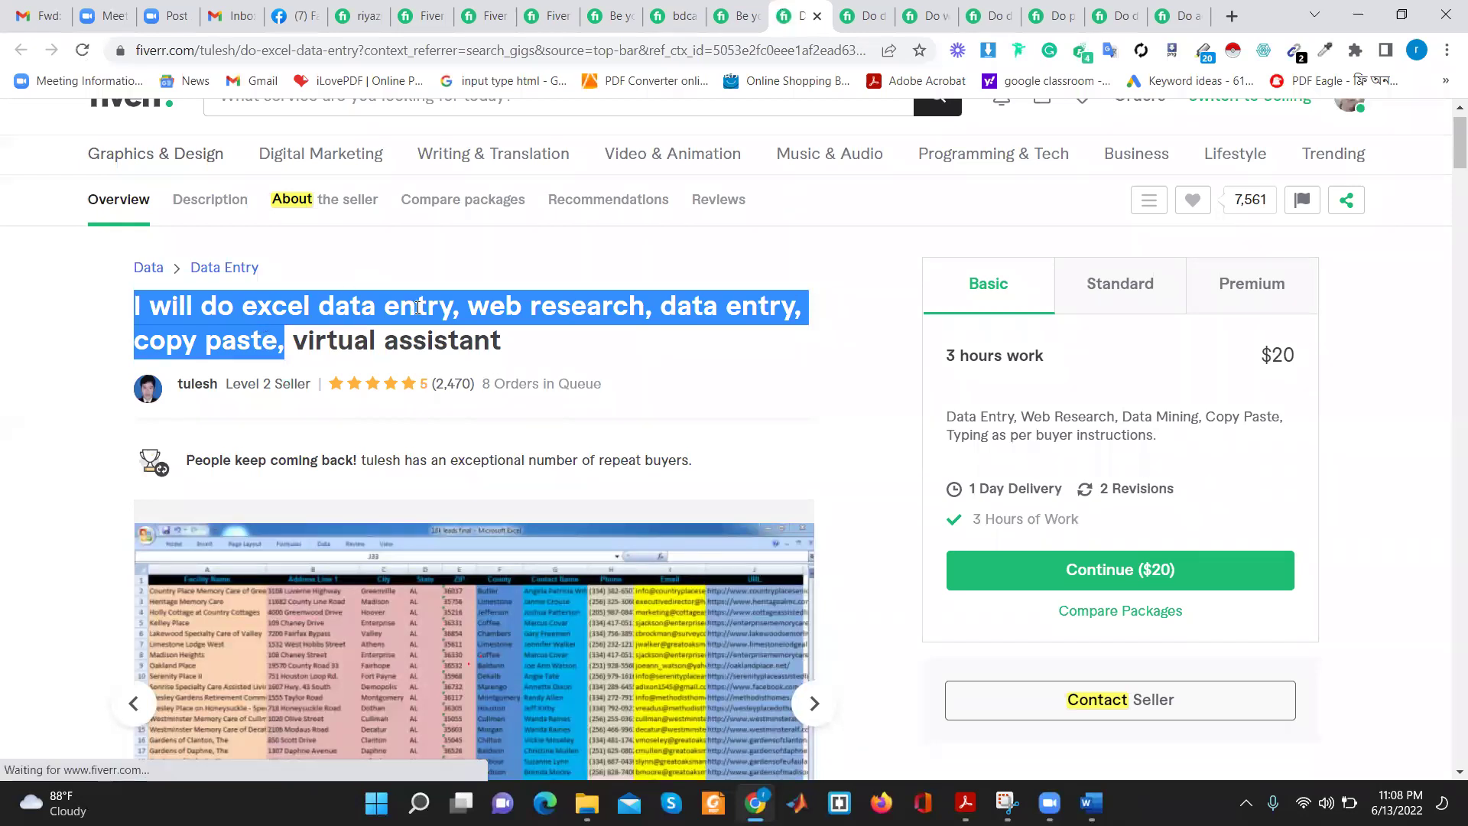
{"action": "mouse_move", "coordinate": [474, 643]}
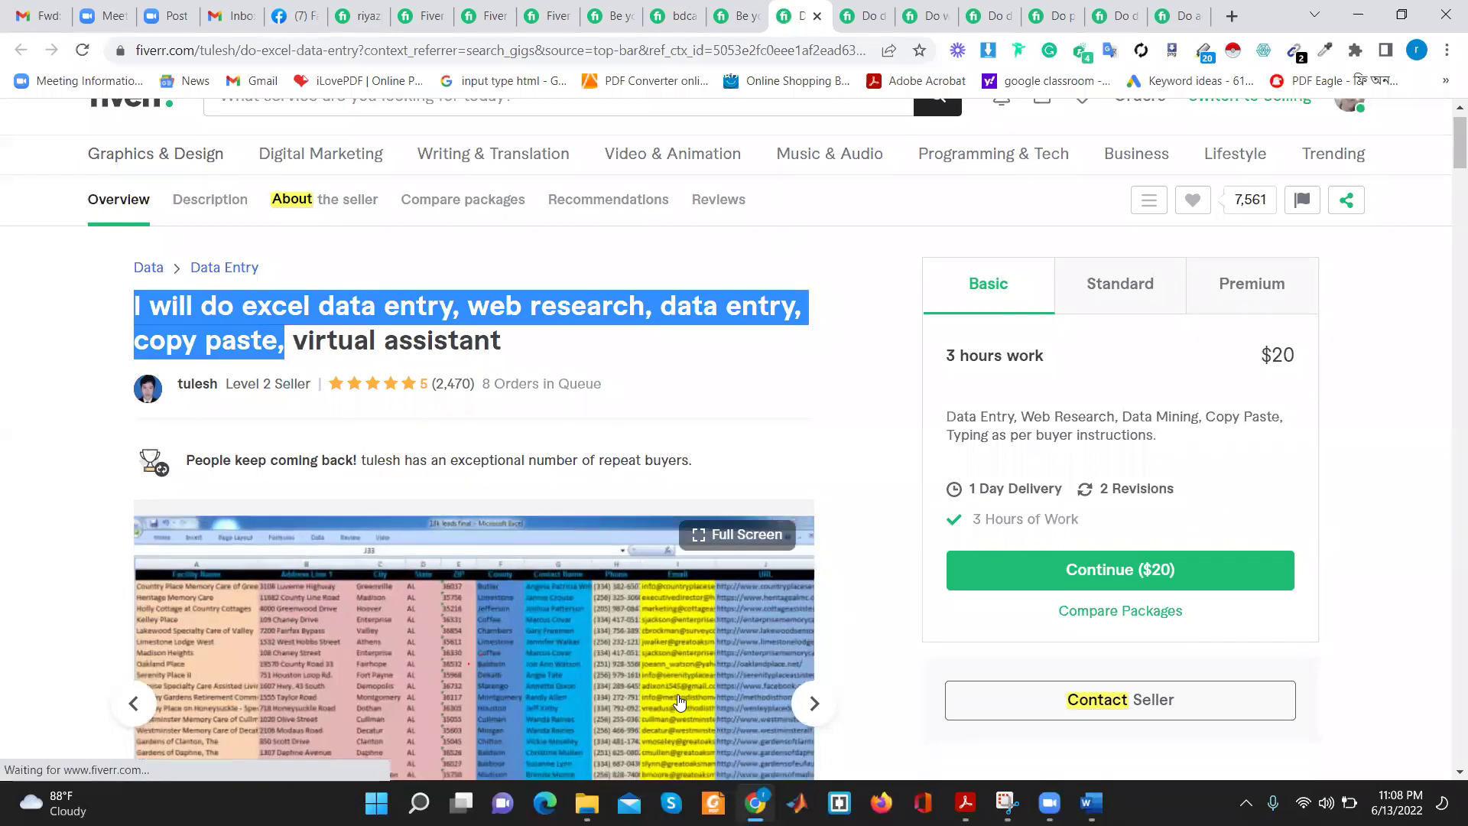
Paste the copied gig title after 'Title :' and replace 'do' with 'perfect'
{"action": "left_click", "coordinate": [1091, 803]}
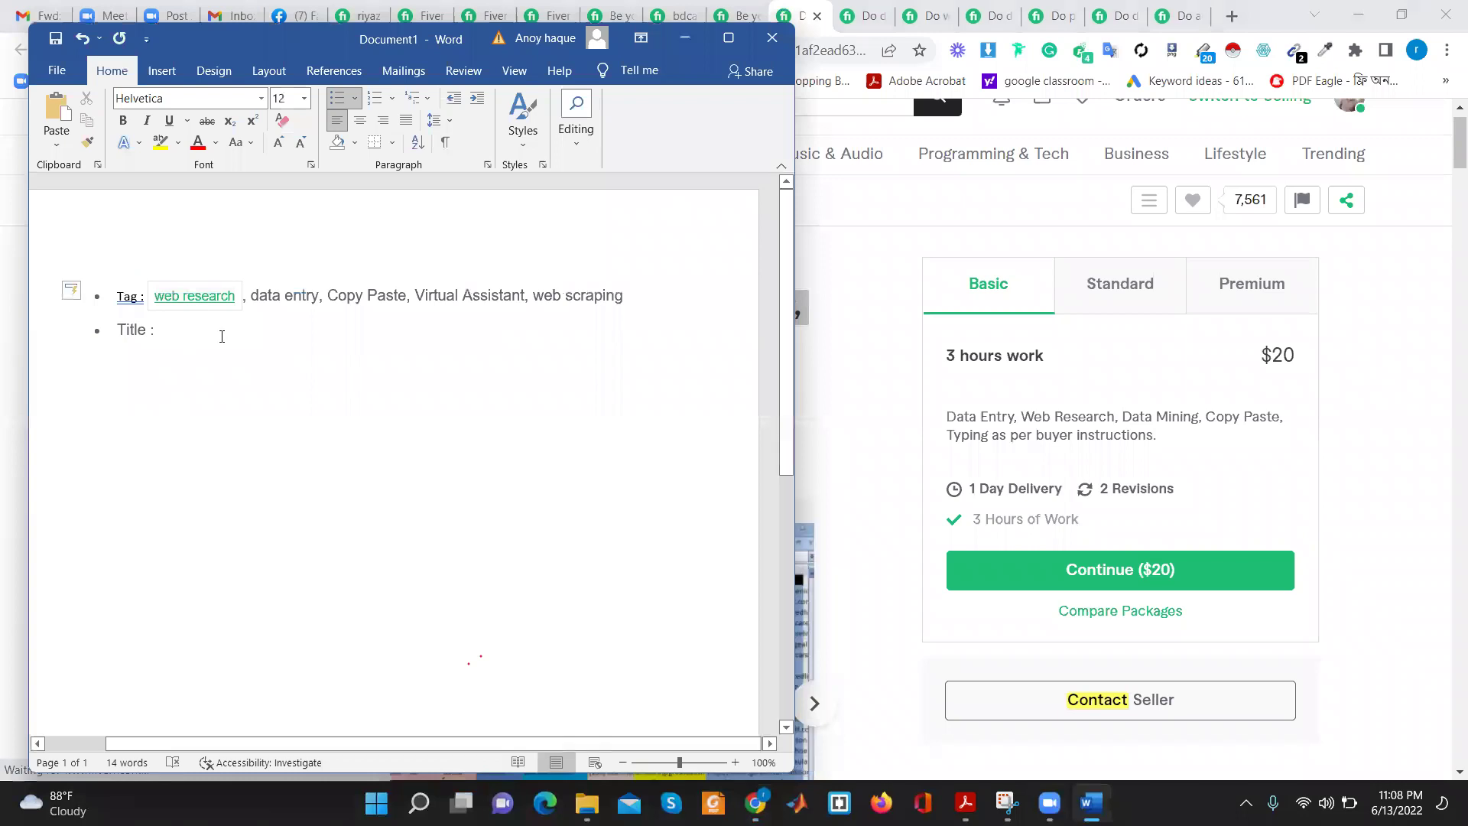
{"action": "type", "text": "I will do excel data entry, web research, data entry, copy paste,"}
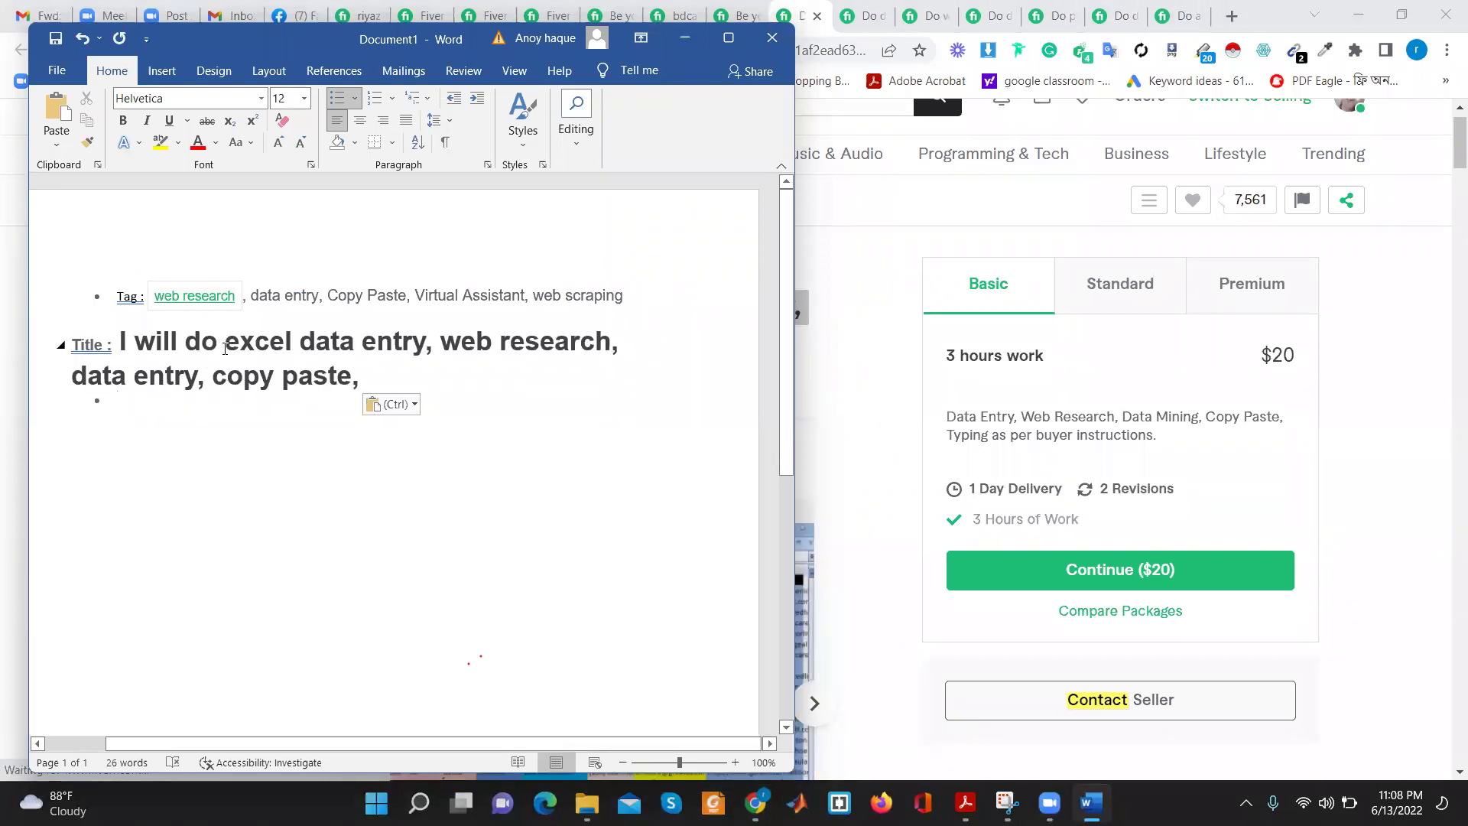
{"action": "left_click", "coordinate": [219, 347]}
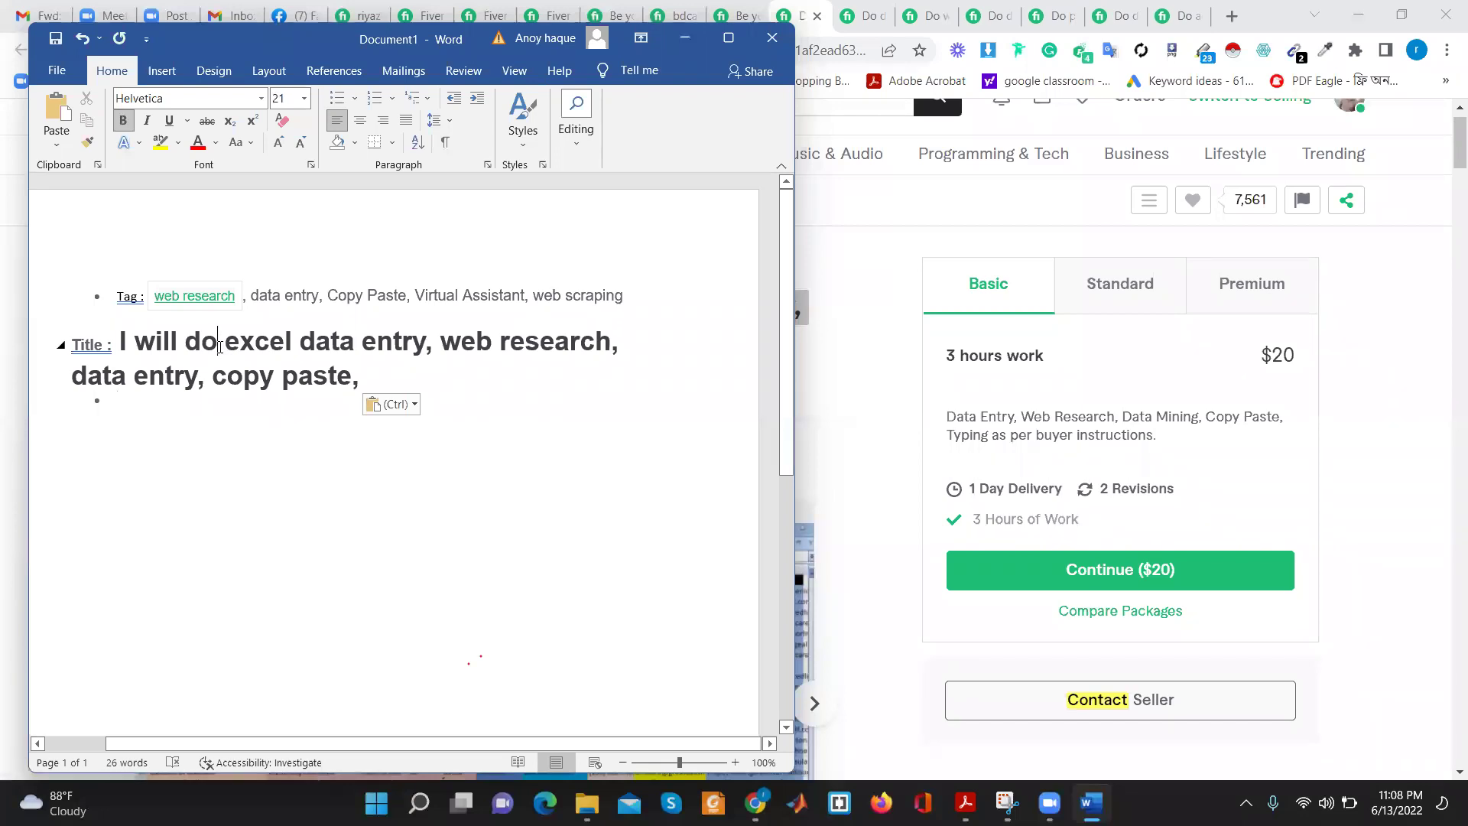
{"action": "key", "text": "BackSpace"}
{"action": "key", "text": "BackSpace"}
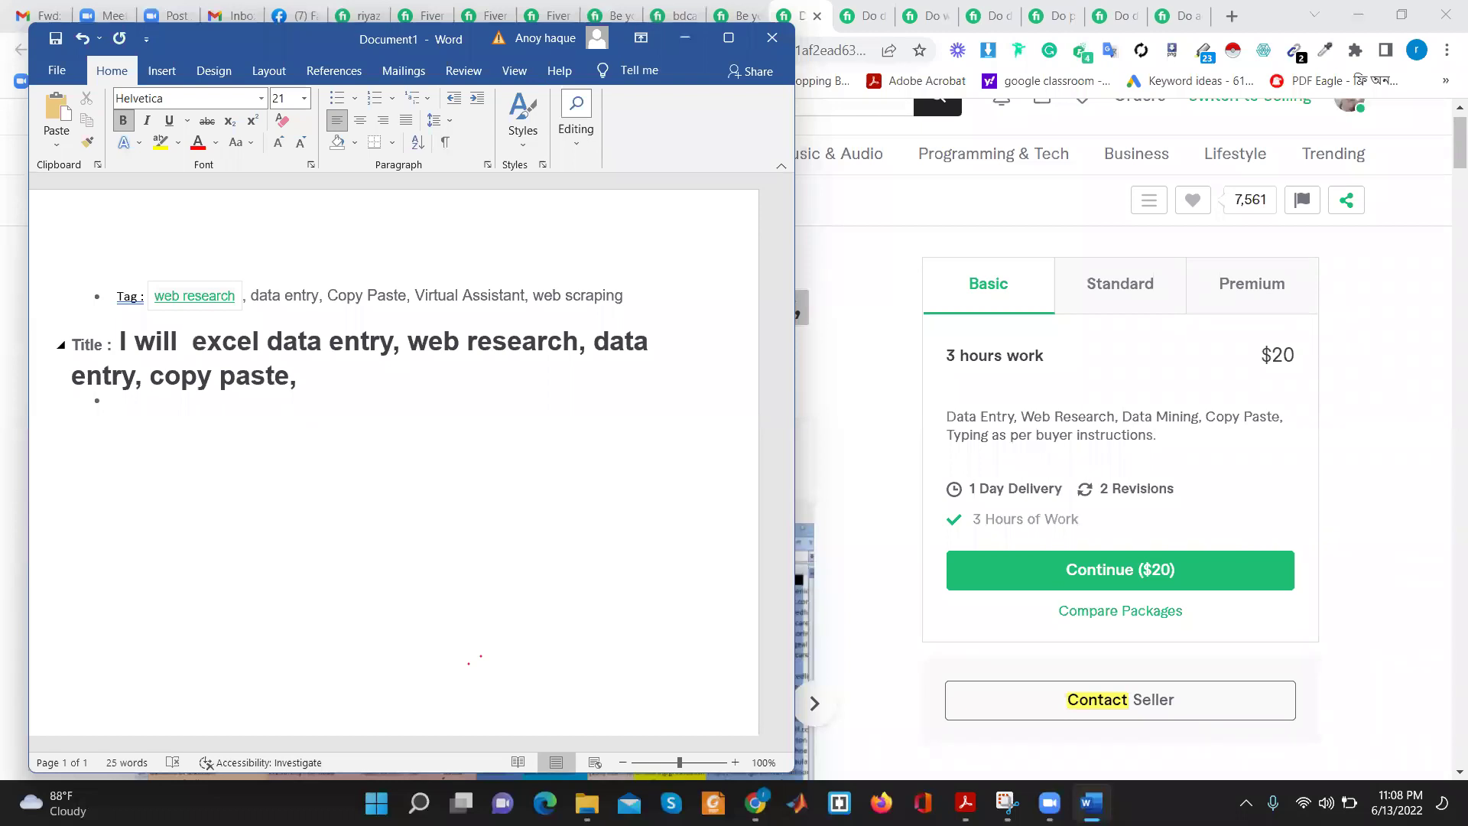
{"action": "type", "text": "perfect"}
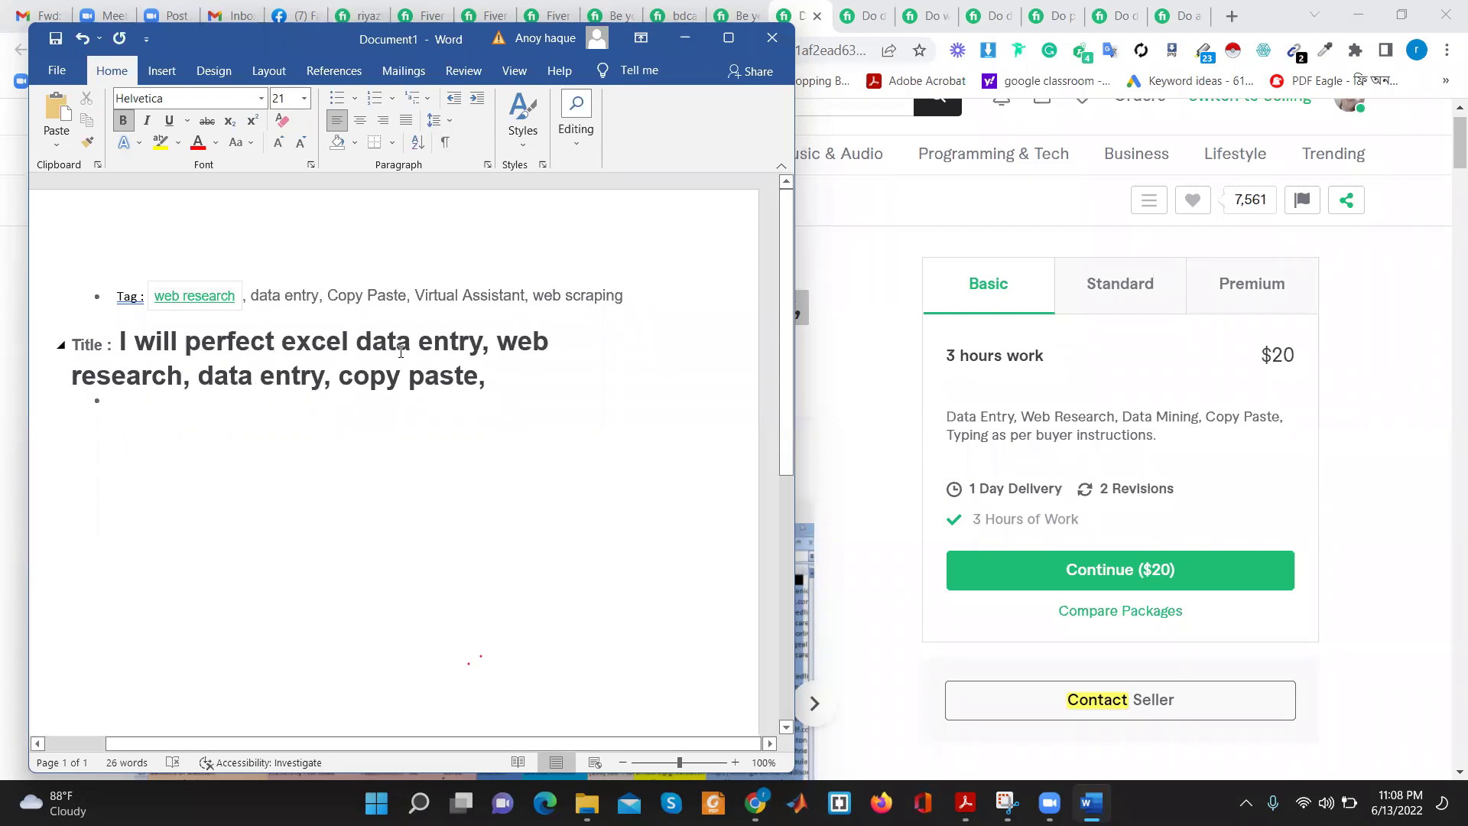
Change the repeated 'data entry' after 'web research' to 'typing'
{"action": "left_click", "coordinate": [325, 379]}
{"action": "key", "text": "BackSpace"}
{"action": "key", "text": "BackSpace"}
{"action": "key", "text": "BackSpace"}
{"action": "key", "text": "BackSpace"}
{"action": "key", "text": "BackSpace"}
{"action": "key", "text": "BackSpace"}
{"action": "key", "text": "BackSpace"}
{"action": "key", "text": "BackSpace"}
{"action": "key", "text": "BackSpace"}
{"action": "type", "text": "typing"}
{"action": "mouse_move", "coordinate": [436, 378]}
{"action": "left_mouse_down"}
{"action": "mouse_move", "coordinate": [140, 357]}
{"action": "mouse_move", "coordinate": [134, 340]}
{"action": "left_mouse_up"}
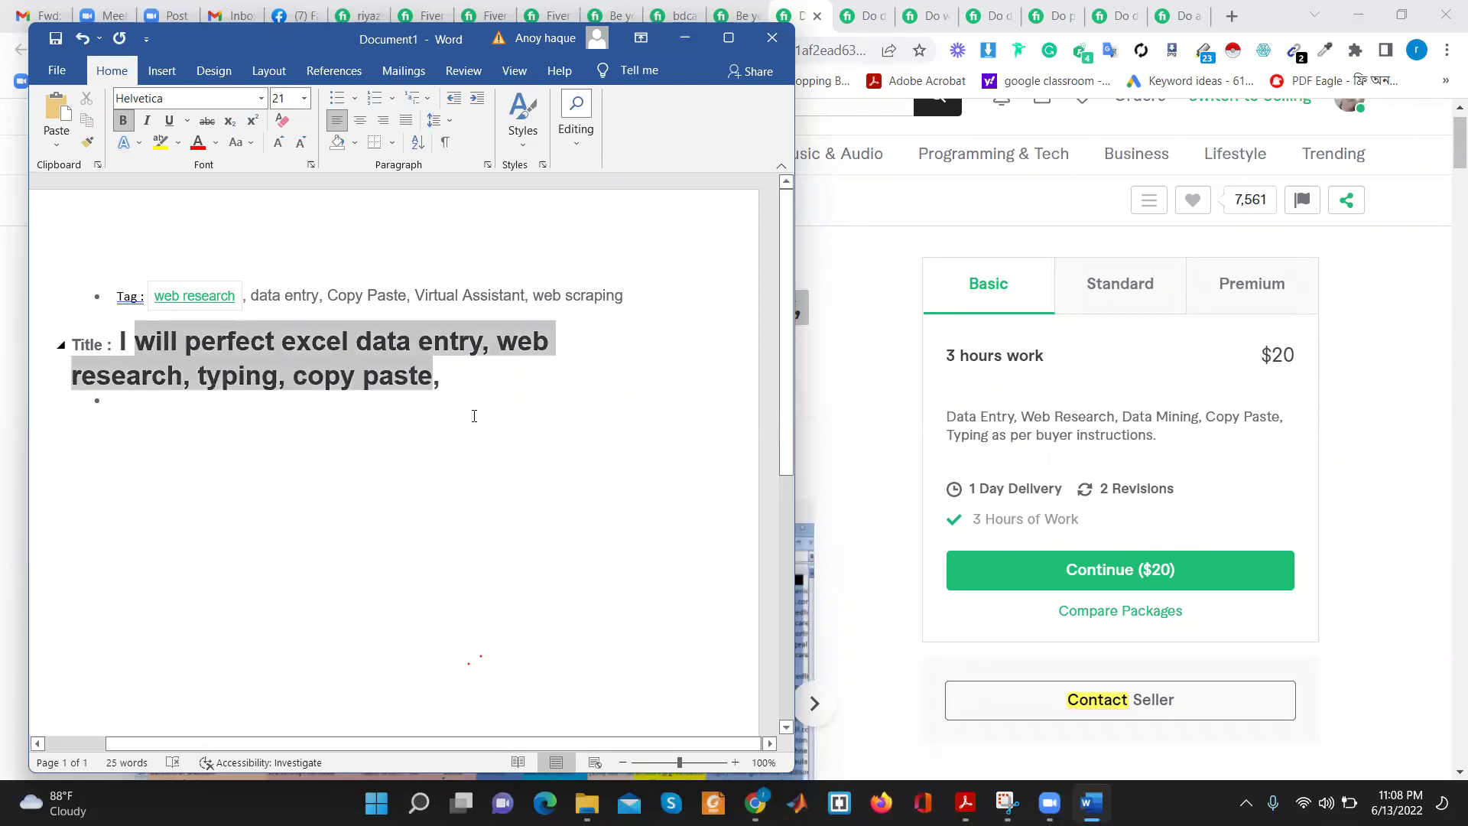
Replace the trailing comma after 'copy paste' with ' work'
{"action": "left_click", "coordinate": [460, 384]}
{"action": "key", "text": "BackSpace"}
{"action": "type", "text": "work"}
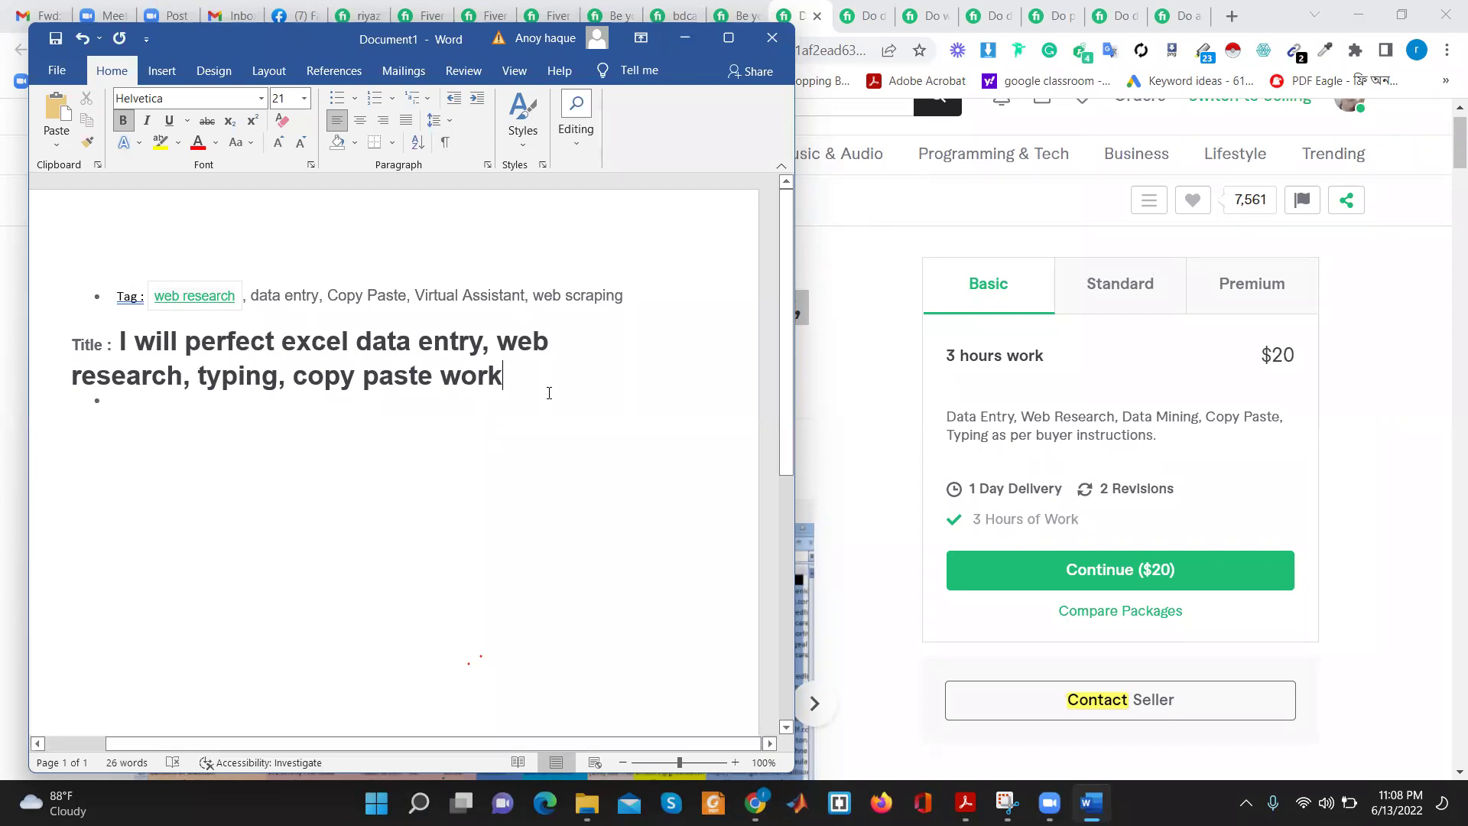
{"action": "left_click_drag", "start_coordinate": [547, 388], "coordinate": [125, 336]}
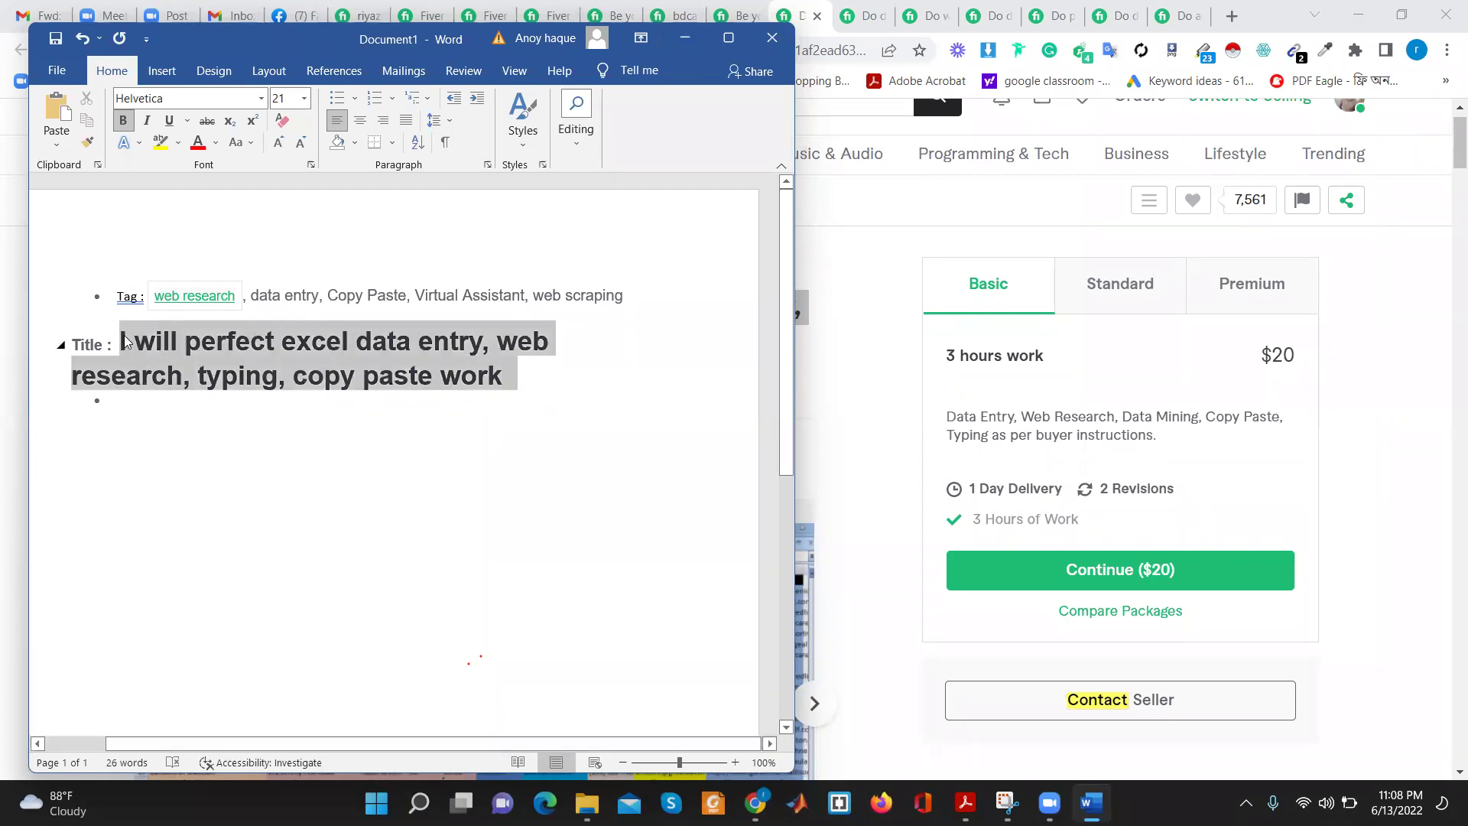
{"action": "left_click", "coordinate": [568, 391]}
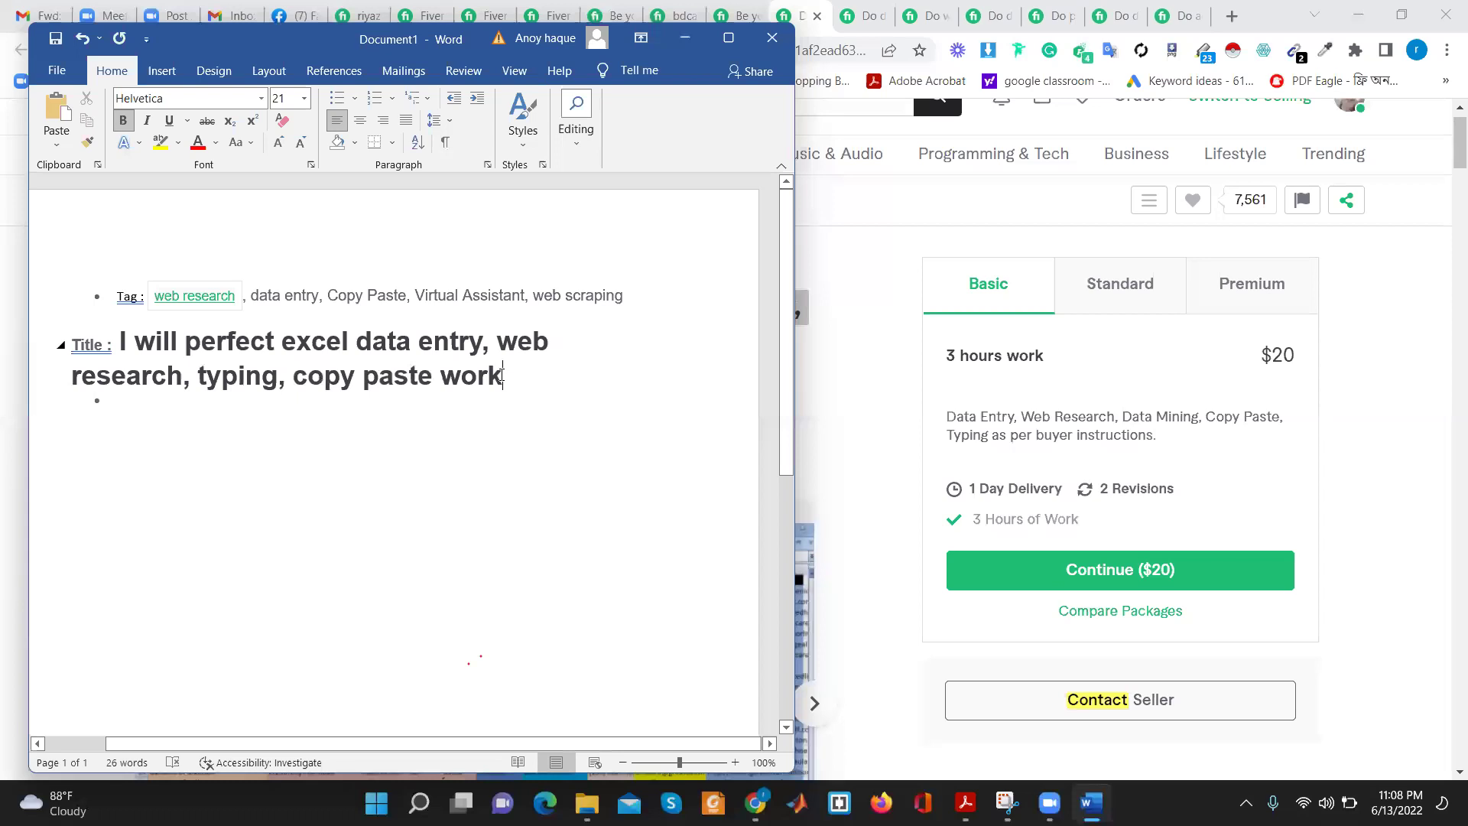
{"action": "left_click", "coordinate": [444, 380]}
{"action": "left_click", "coordinate": [156, 278]}
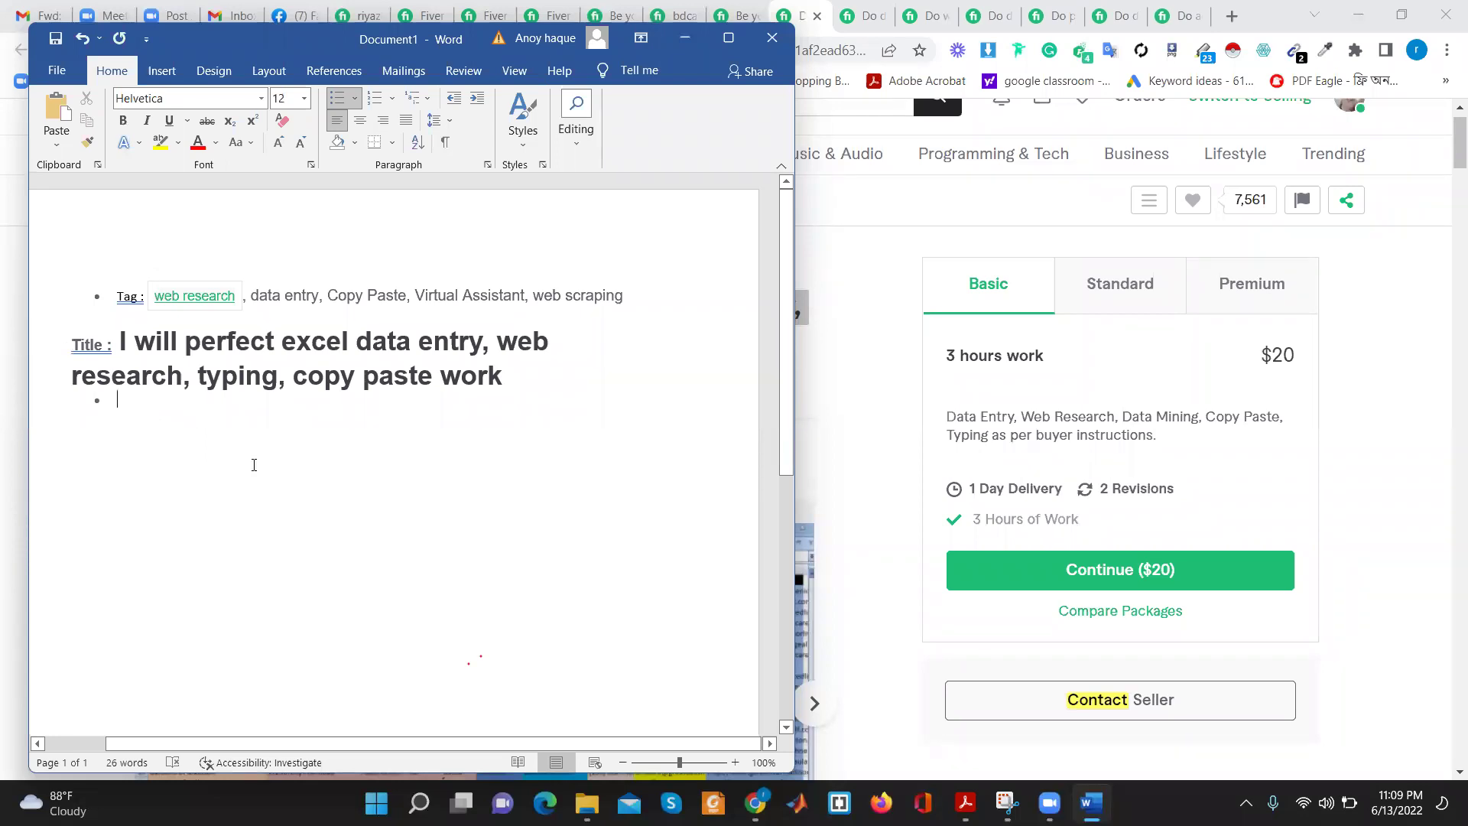
Delete 'excel' from the title
{"action": "left_click_drag", "start_coordinate": [281, 342], "coordinate": [410, 353]}
{"action": "mouse_move", "coordinate": [329, 346]}
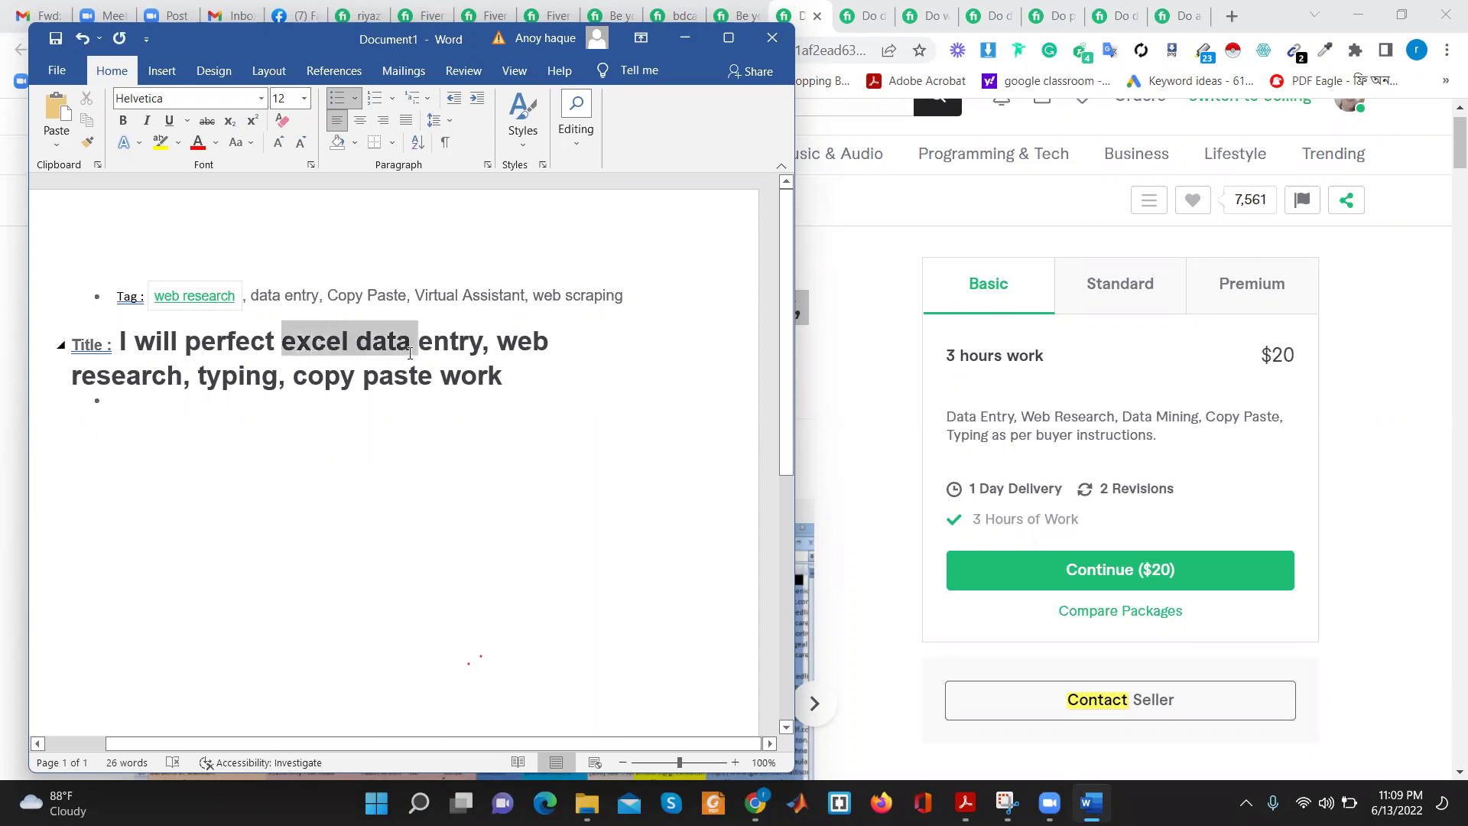
{"action": "left_click", "coordinate": [329, 444]}
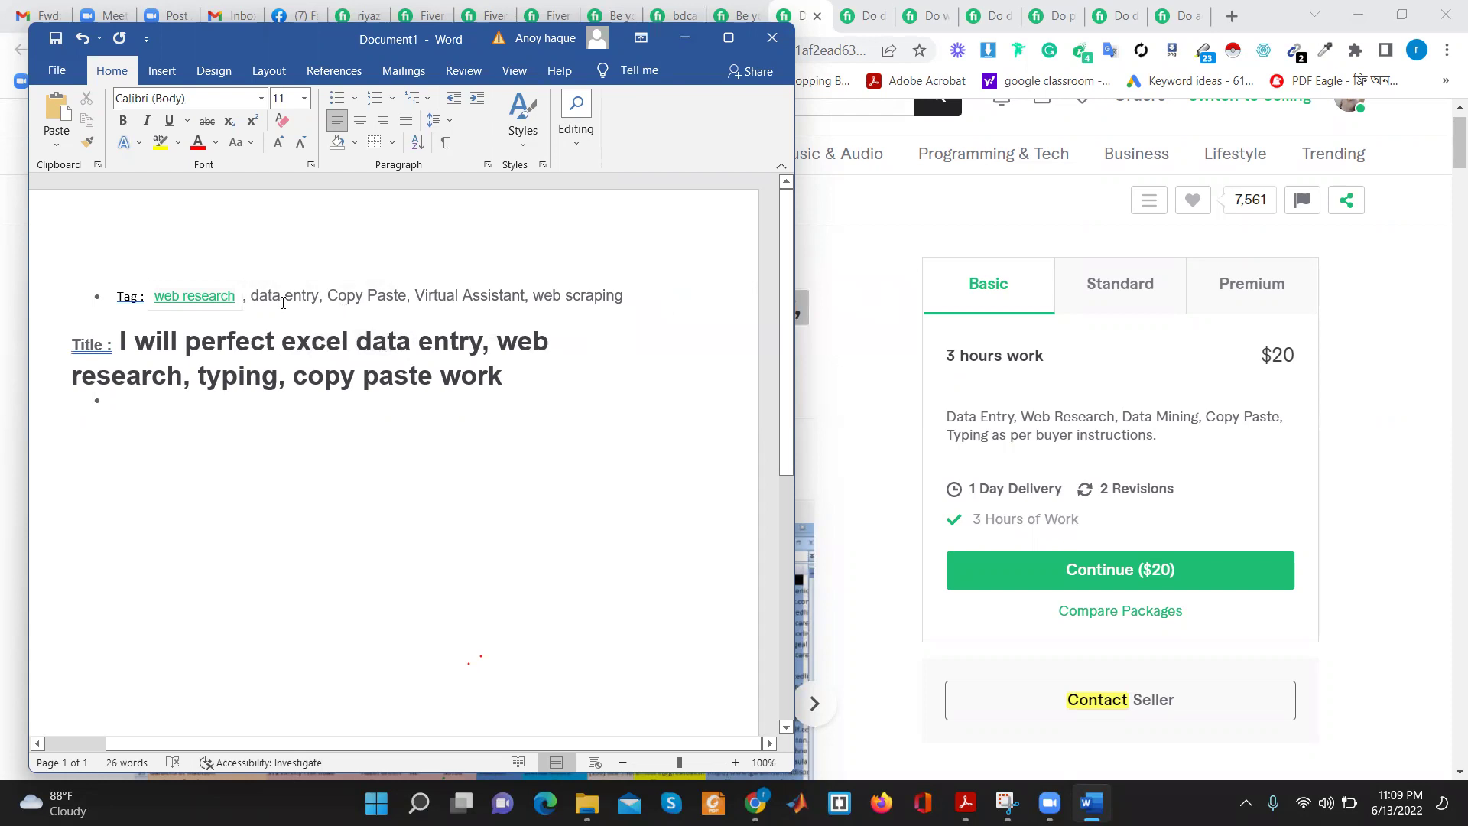
{"action": "left_click", "coordinate": [349, 341]}
{"action": "key", "text": "BackSpace"}
{"action": "key", "text": "BackSpace"}
{"action": "key", "text": "BackSpace"}
{"action": "key", "text": "BackSpace"}
{"action": "key", "text": "BackSpace"}
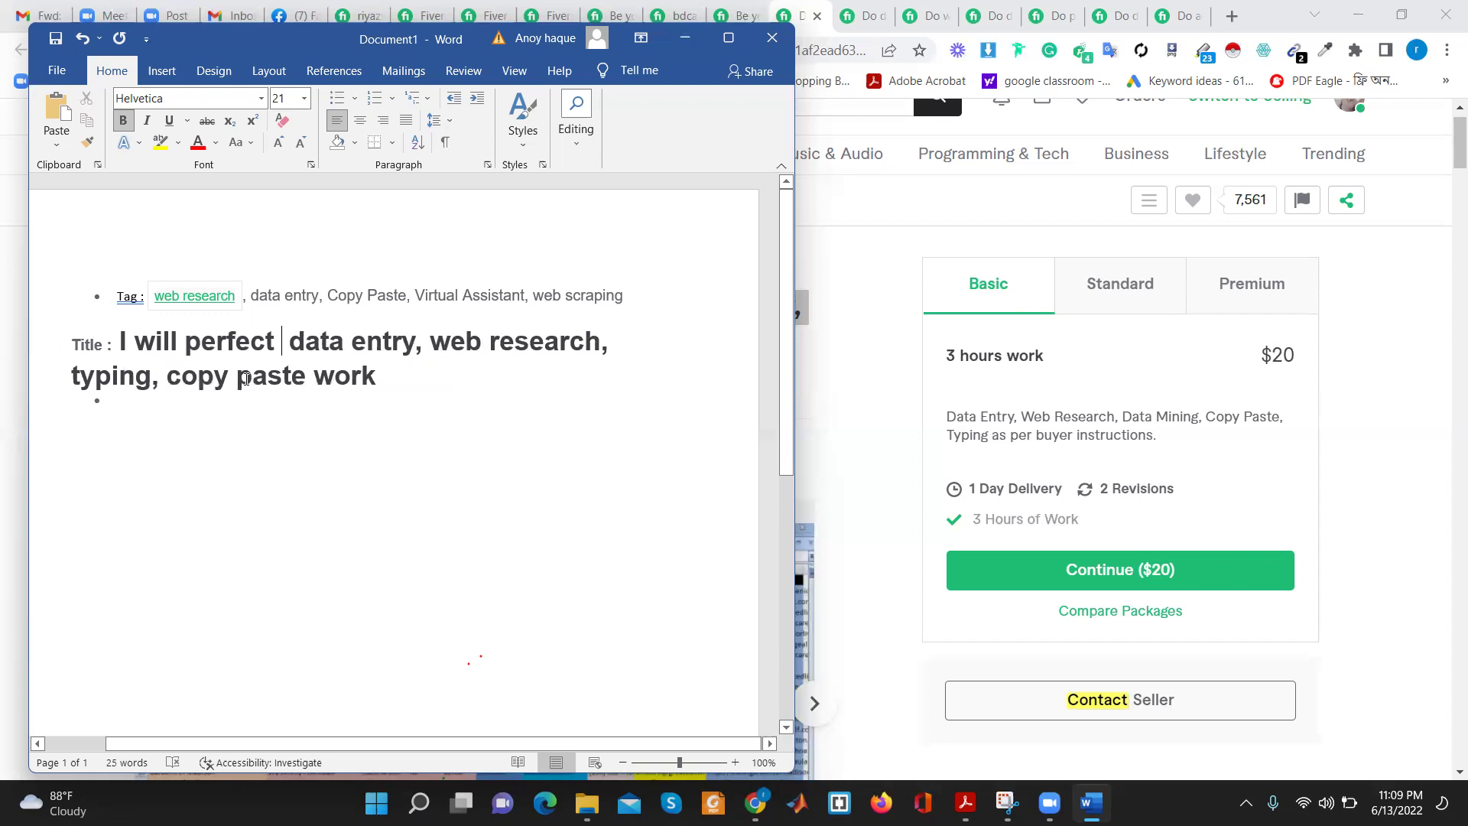
{"action": "mouse_move", "coordinate": [344, 355]}
{"action": "left_click", "coordinate": [139, 382]}
Replace the ', web scraping' tag with 'typing' after 'Virtual Assistant'
{"action": "left_click_drag", "start_coordinate": [527, 299], "coordinate": [625, 304]}
{"action": "type", "text": "ytping"}
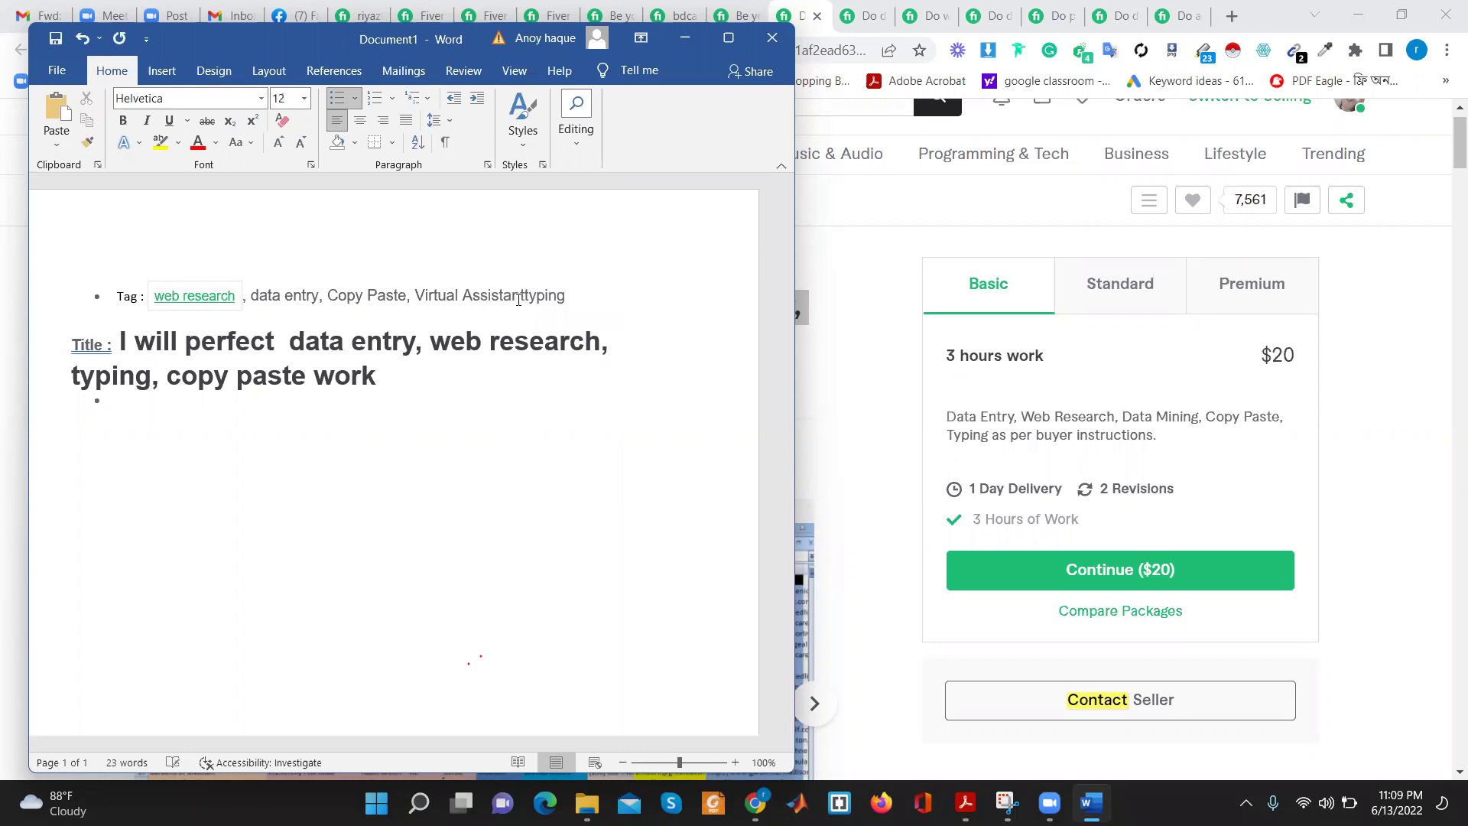
{"action": "left_click", "coordinate": [525, 296]}
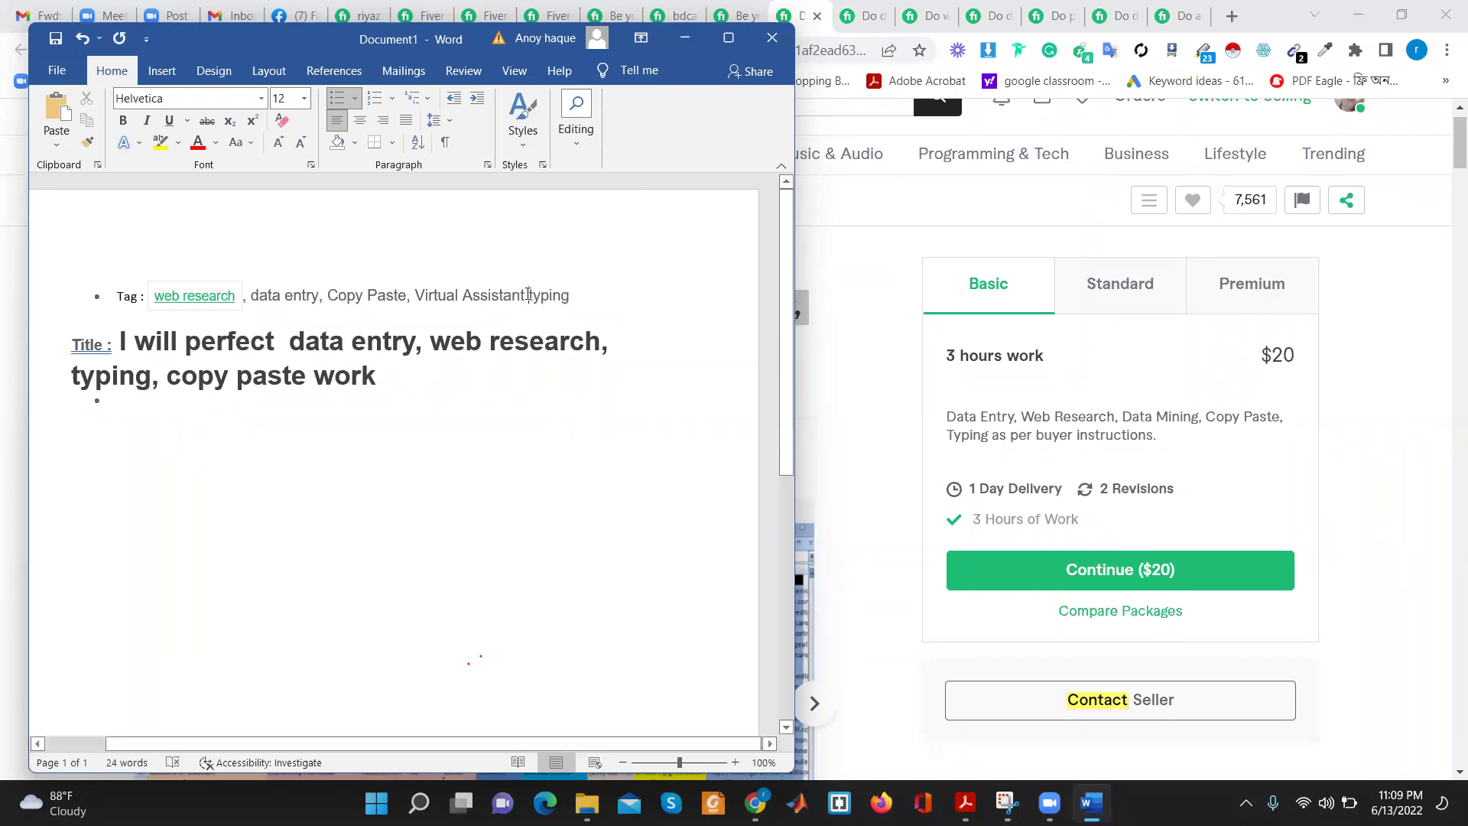
{"action": "left_click_drag", "start_coordinate": [528, 295], "coordinate": [415, 296]}
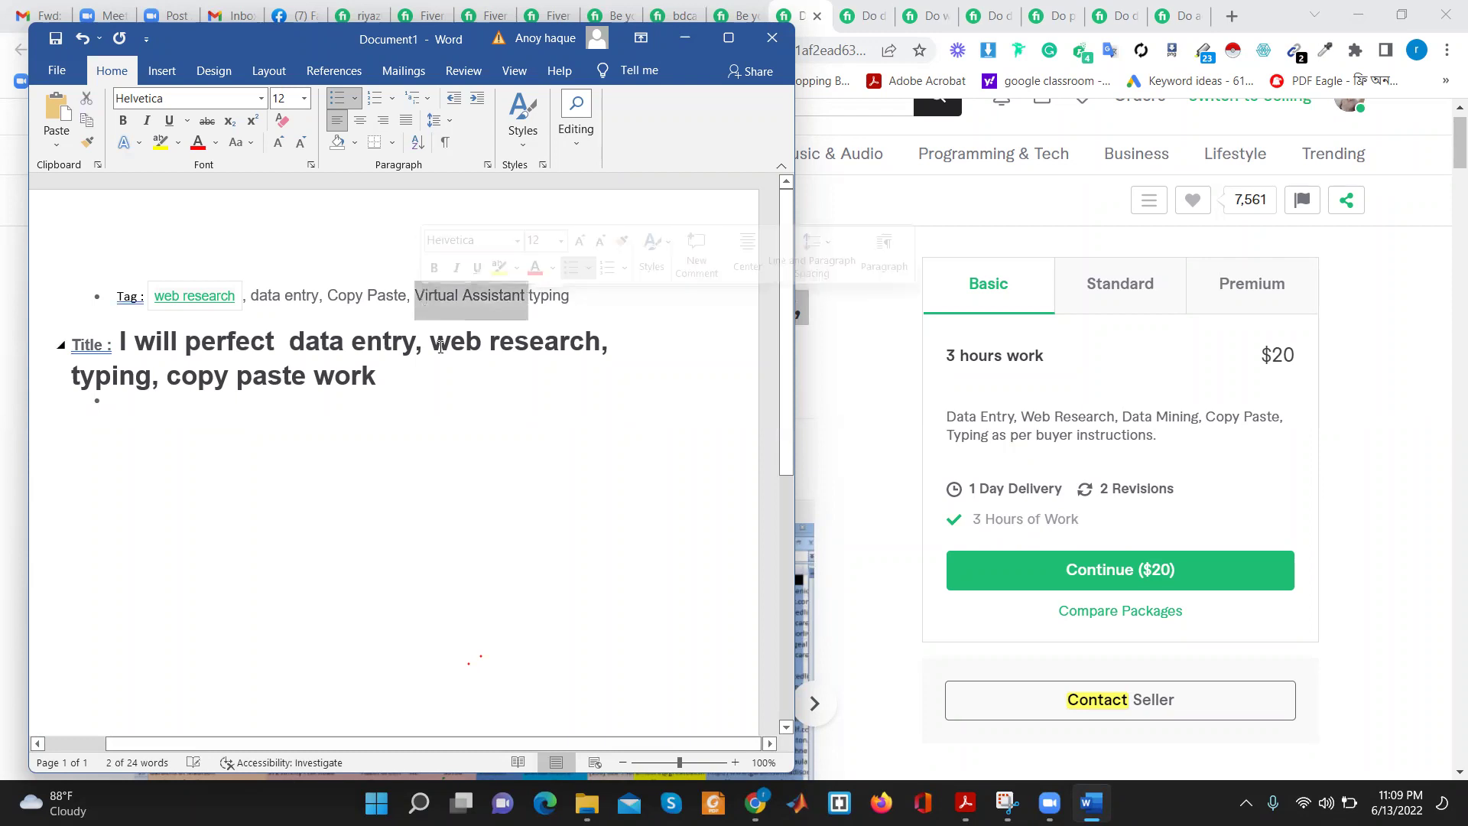
{"action": "left_click", "coordinate": [581, 296]}
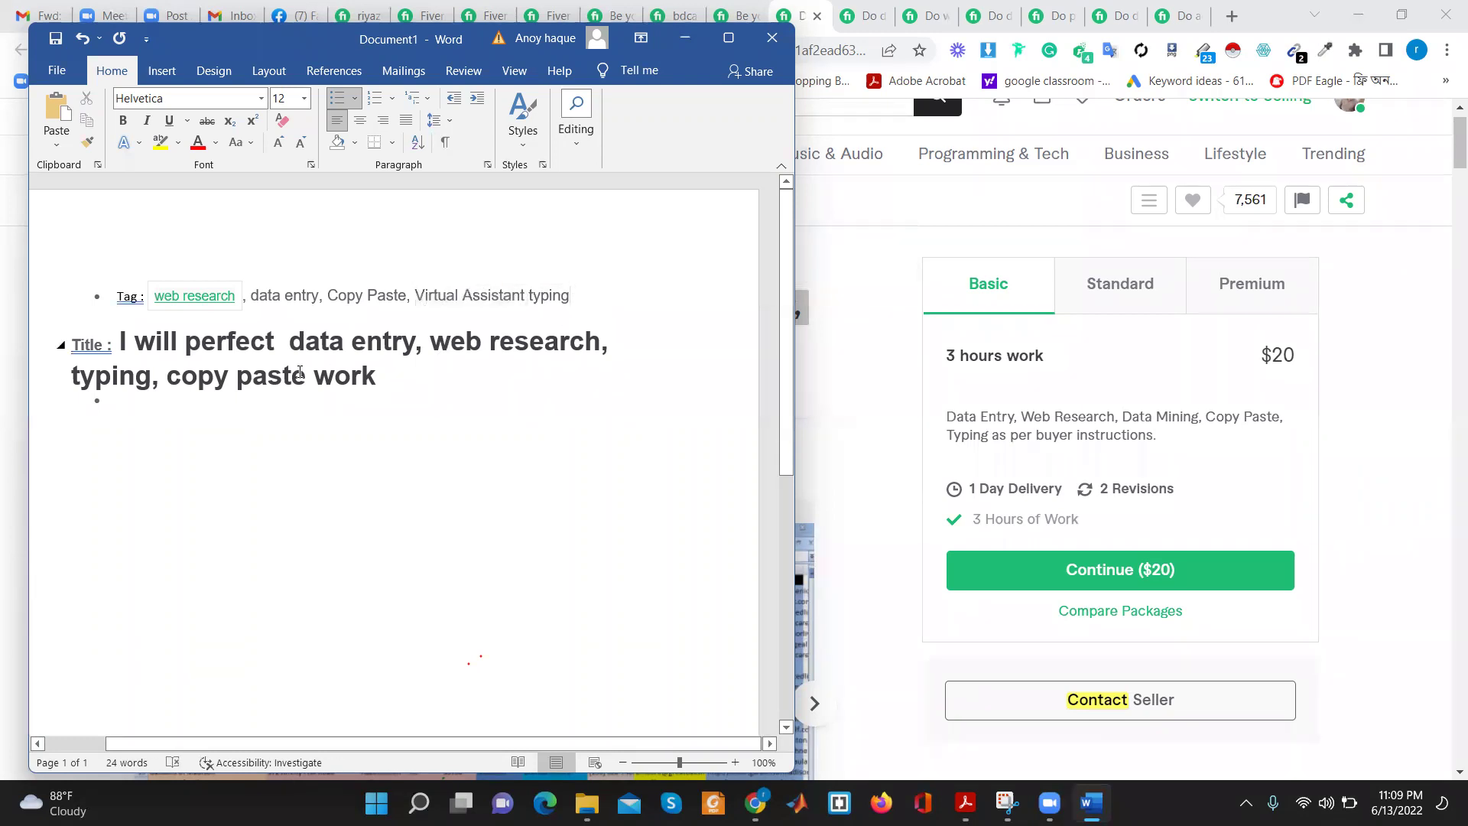
End the bullet list with a plain new line and minimize Word
{"action": "left_click_drag", "start_coordinate": [378, 374], "coordinate": [71, 341]}
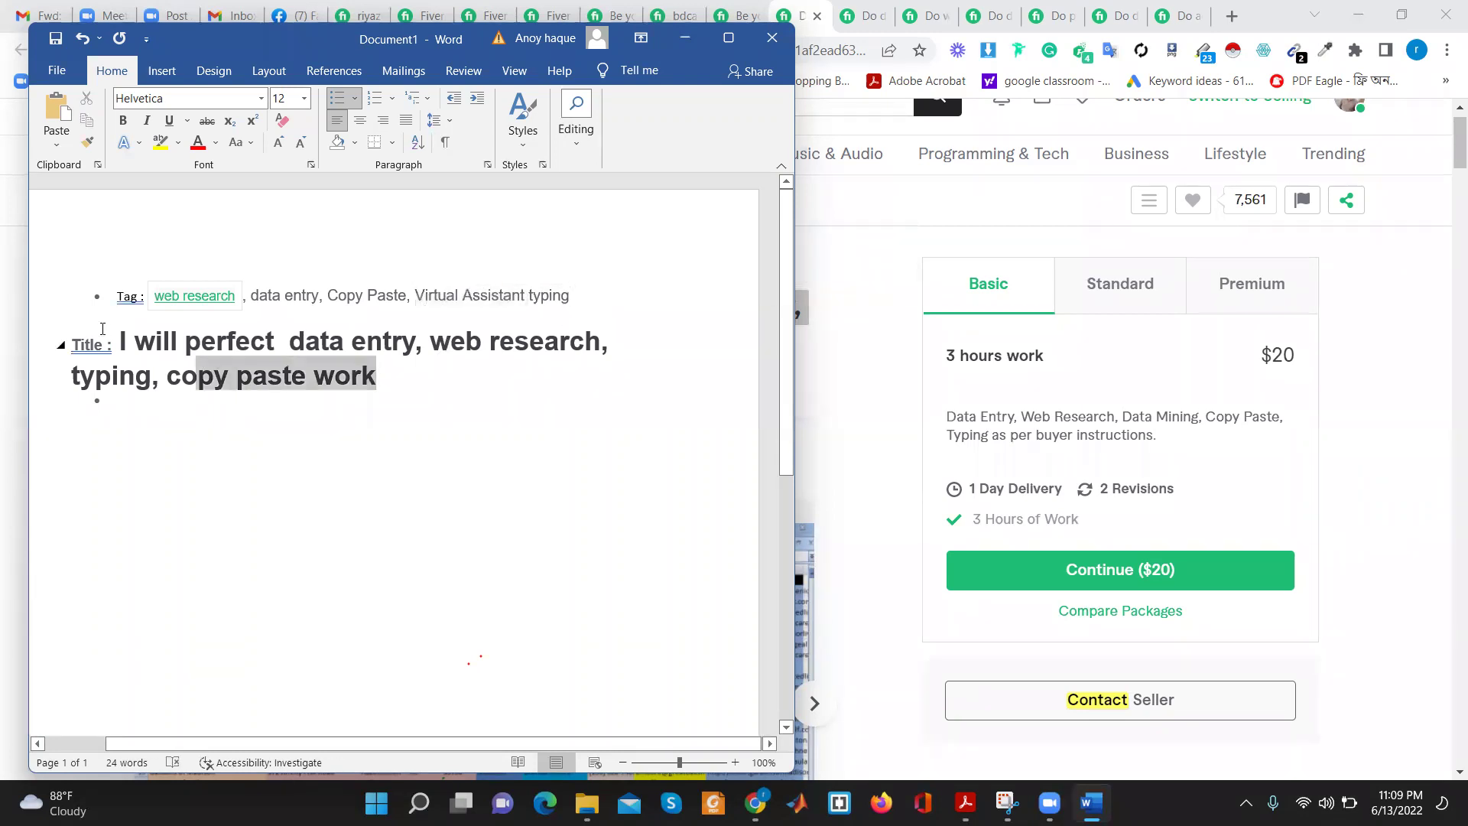
{"action": "left_click", "coordinate": [458, 400]}
{"action": "key", "text": "Return"}
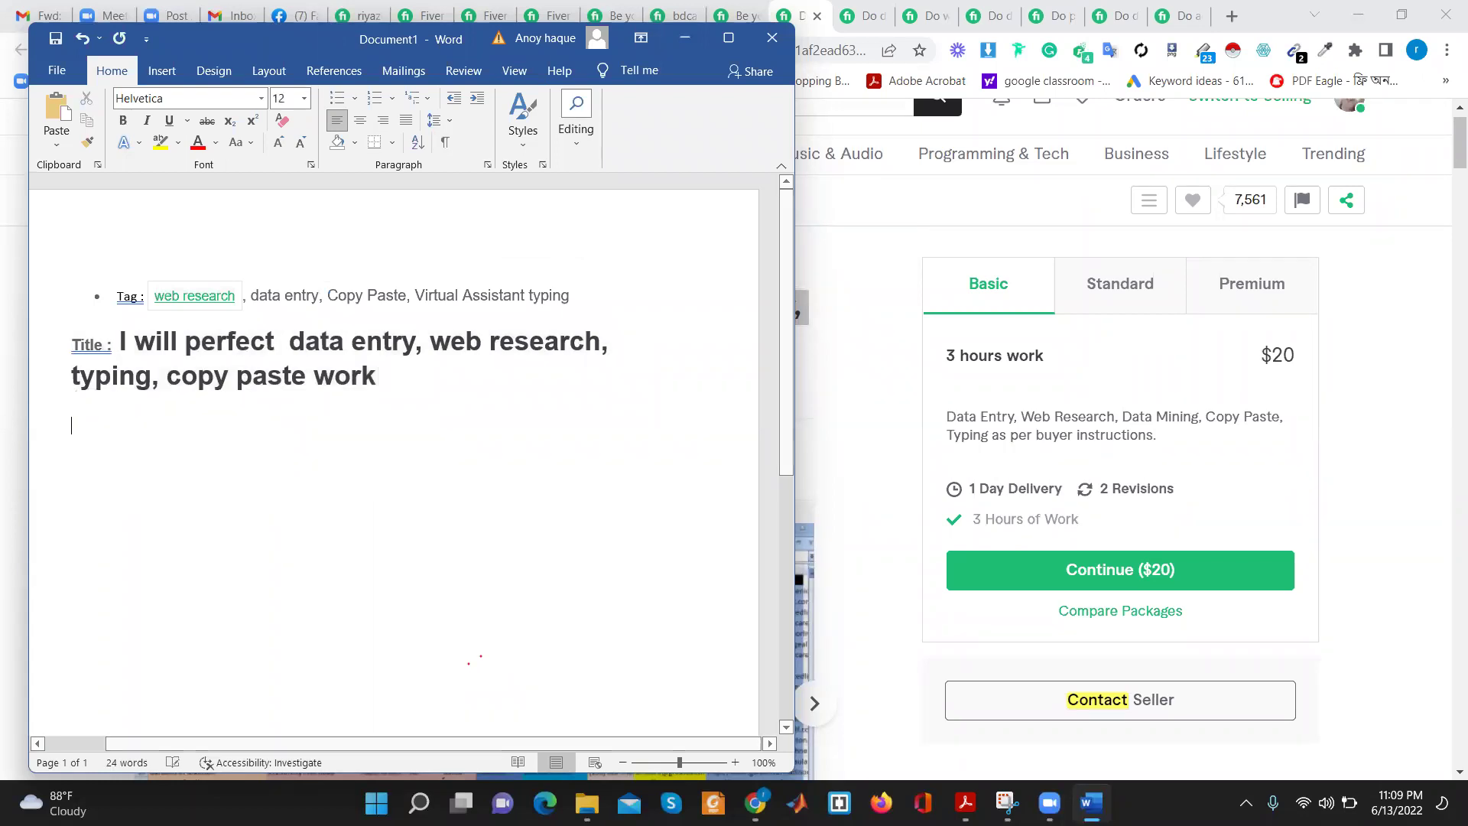
{"action": "left_click", "coordinate": [683, 38]}
Select the description text from 'Please message me' through 'services in this gig'
{"action": "scroll", "coordinate": [459, 398], "scroll_direction": "down", "scroll_amount": 5}
{"action": "scroll", "coordinate": [265, 436], "scroll_direction": "down", "scroll_amount": 5}
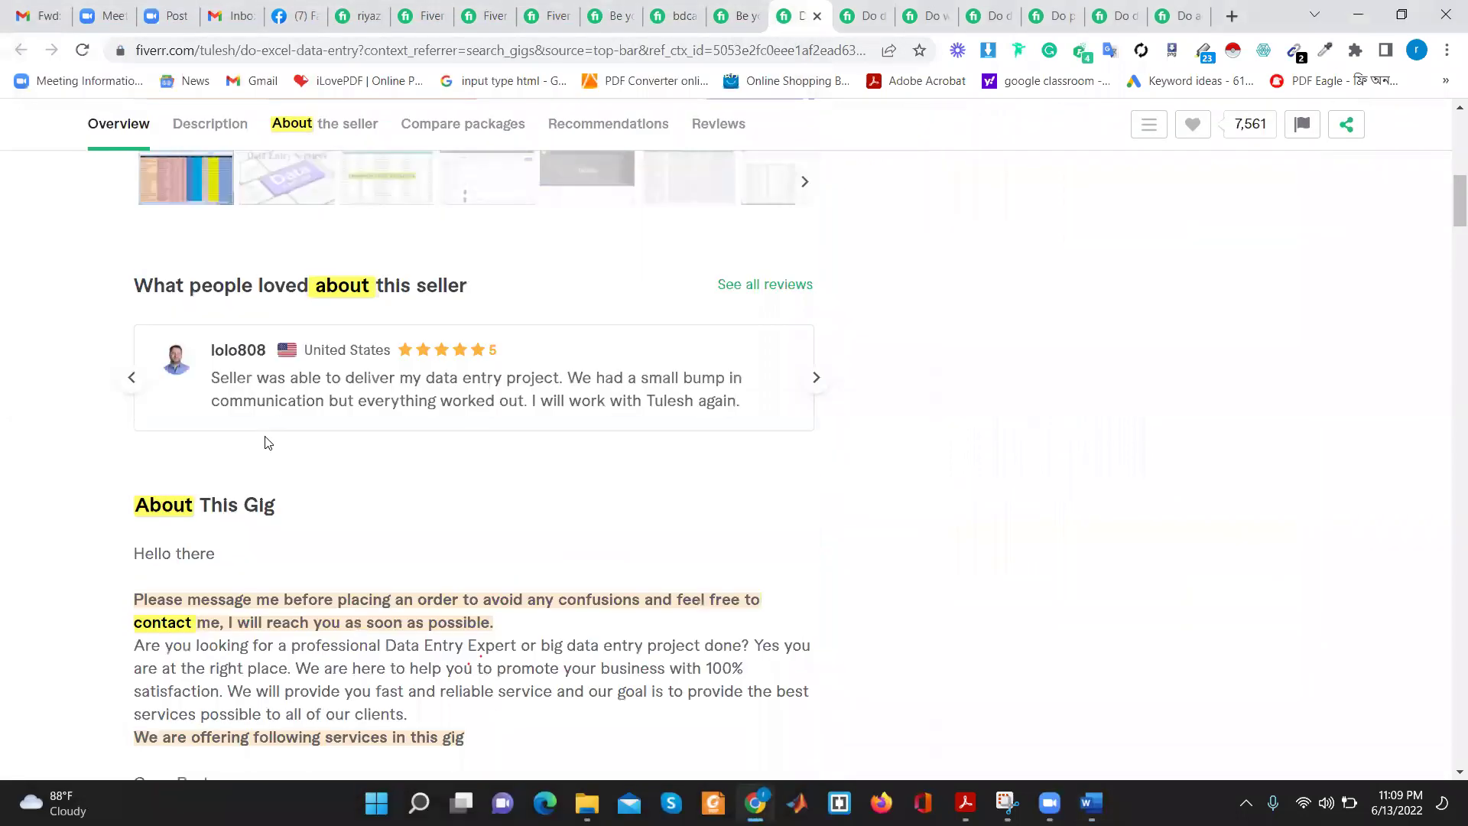
{"action": "scroll", "coordinate": [229, 398], "scroll_direction": "down", "scroll_amount": 4}
{"action": "mouse_move", "coordinate": [134, 266]}
{"action": "left_mouse_down"}
{"action": "mouse_move", "coordinate": [216, 267]}
{"action": "mouse_move", "coordinate": [417, 449]}
{"action": "mouse_move", "coordinate": [497, 466]}
{"action": "left_mouse_up"}
{"action": "left_click", "coordinate": [558, 488]}
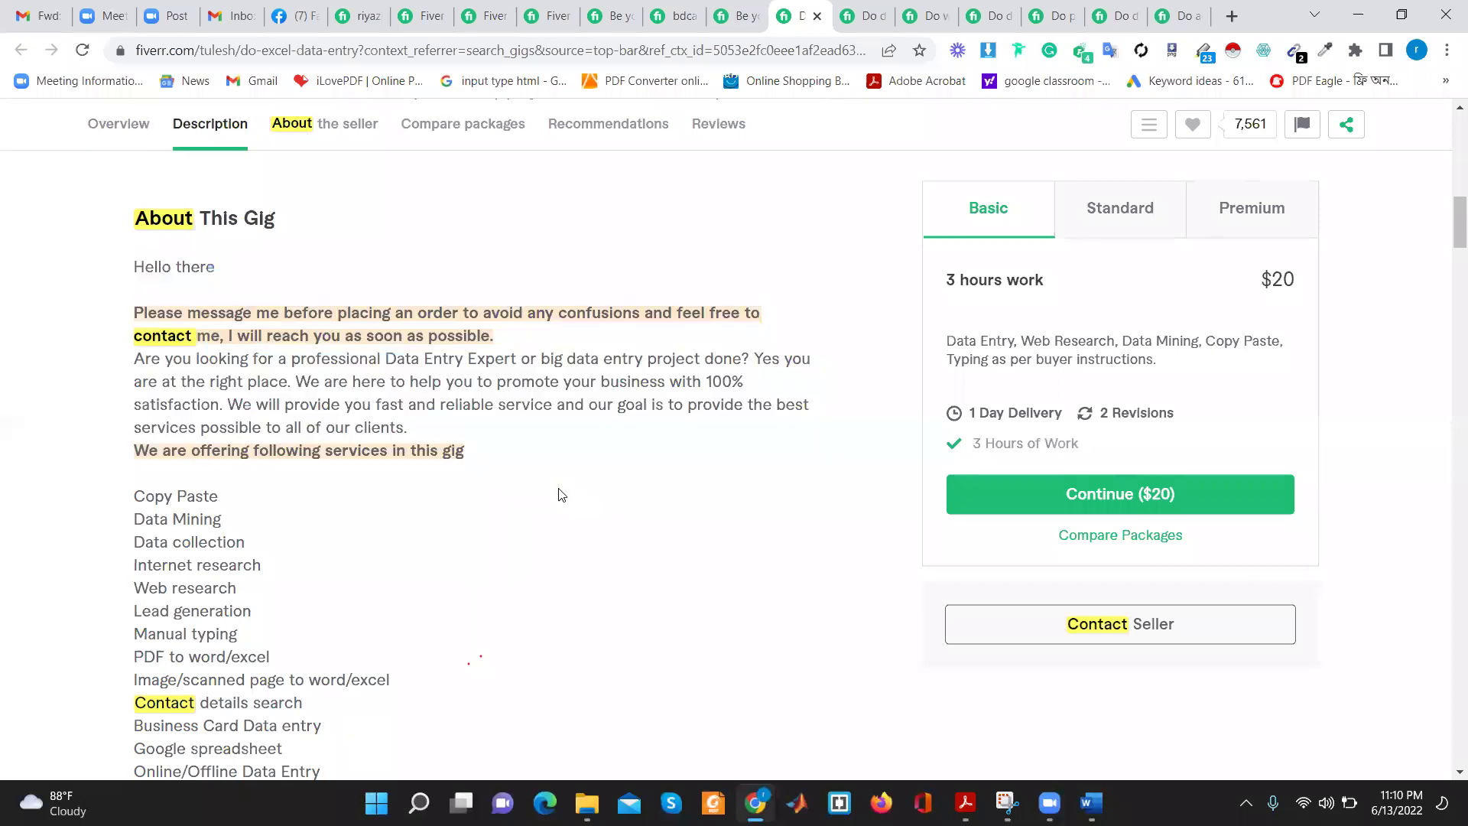
{"action": "scroll", "coordinate": [456, 519], "scroll_direction": "down", "scroll_amount": 4}
{"action": "scroll", "coordinate": [306, 474], "scroll_direction": "up", "scroll_amount": 6}
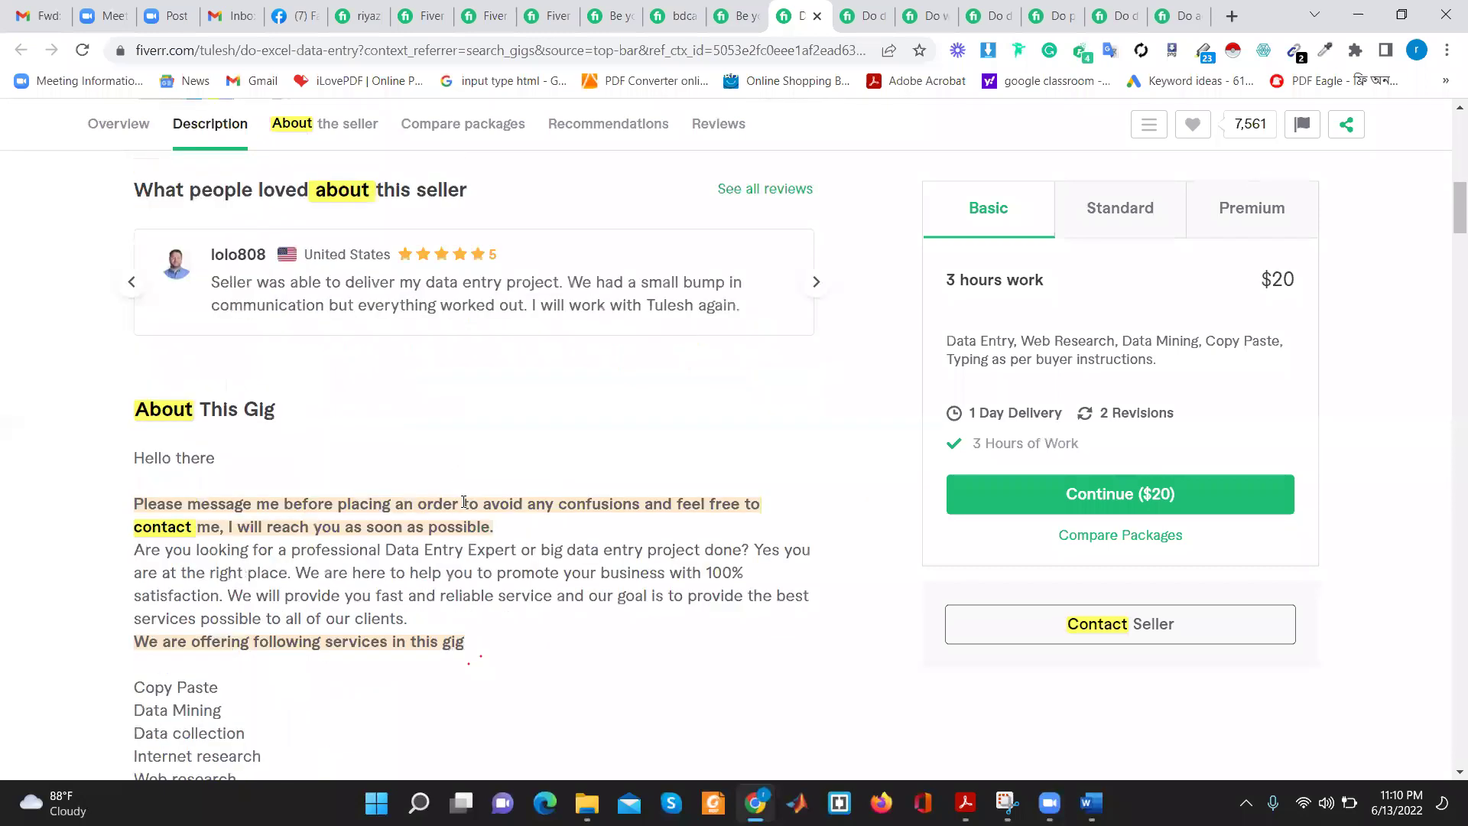
{"action": "scroll", "coordinate": [171, 489], "scroll_direction": "down", "scroll_amount": 2}
{"action": "scroll", "coordinate": [152, 411], "scroll_direction": "down", "scroll_amount": 1}
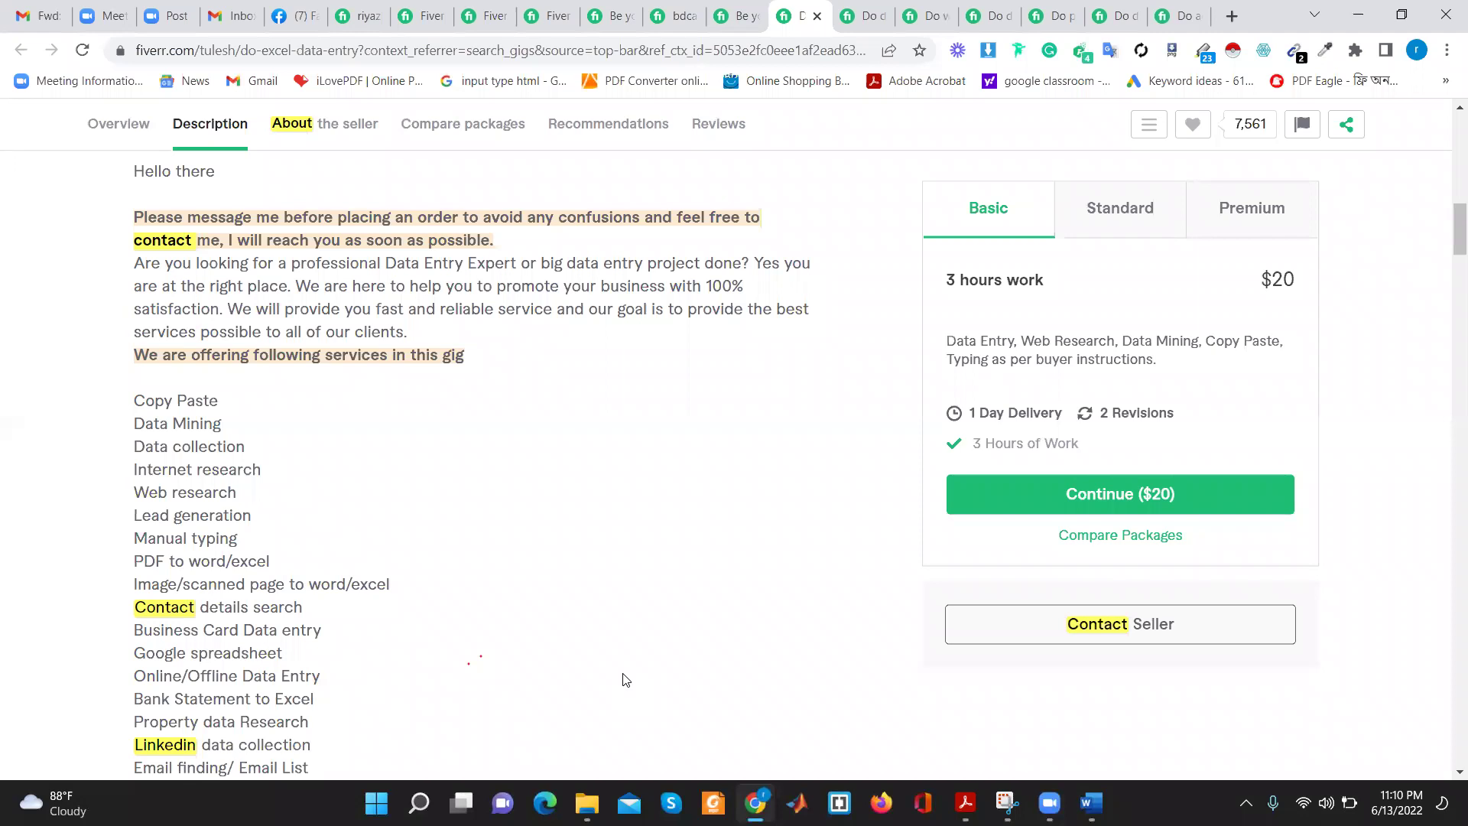
{"action": "left_click_drag", "start_coordinate": [467, 358], "coordinate": [117, 220]}
{"action": "key", "text": "ctrl+c"}
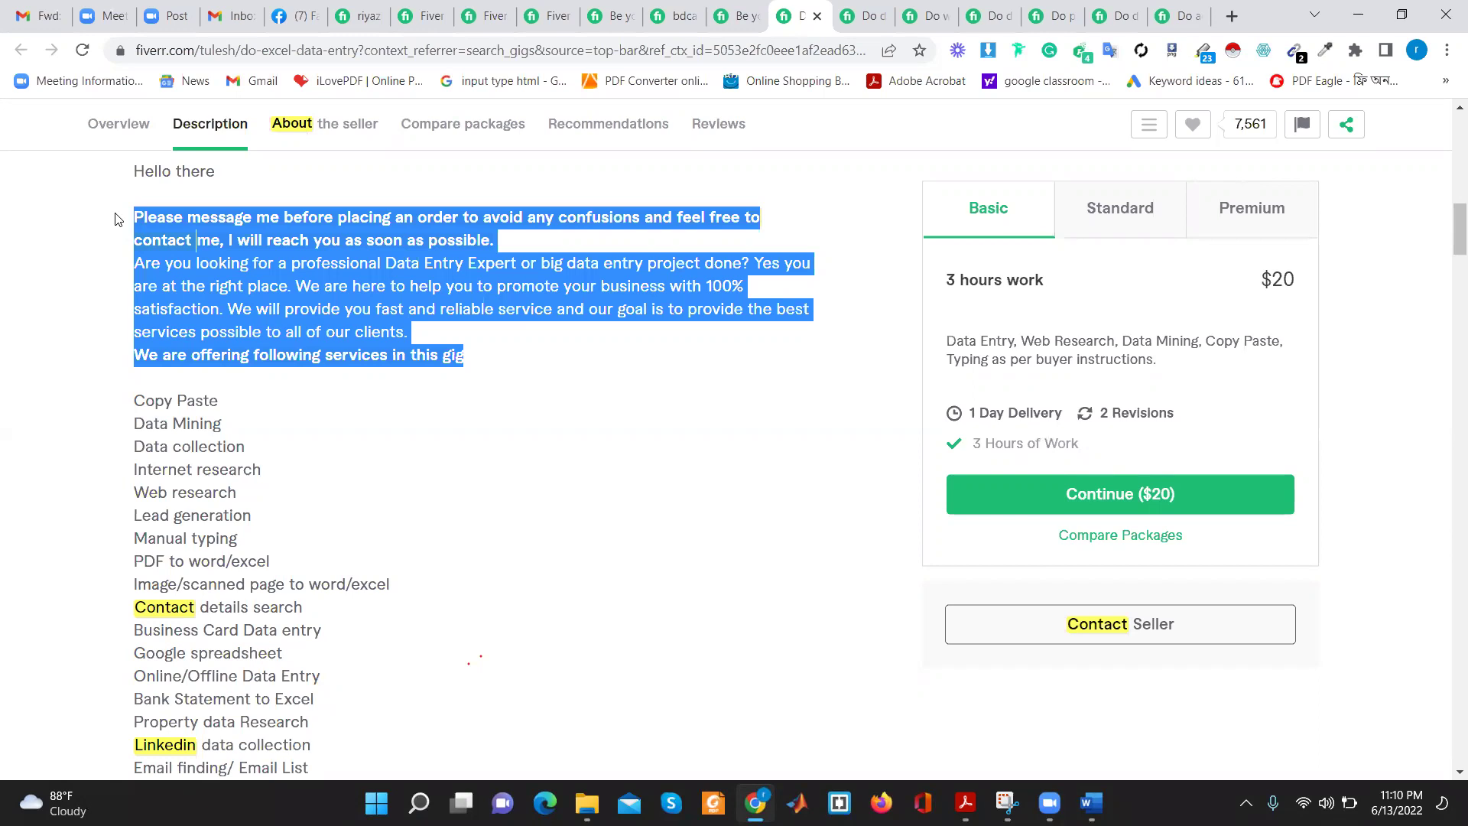
Type 'description :' under the title and paste the gig's intro paragraphs beneath it
{"action": "left_click", "coordinate": [1091, 802]}
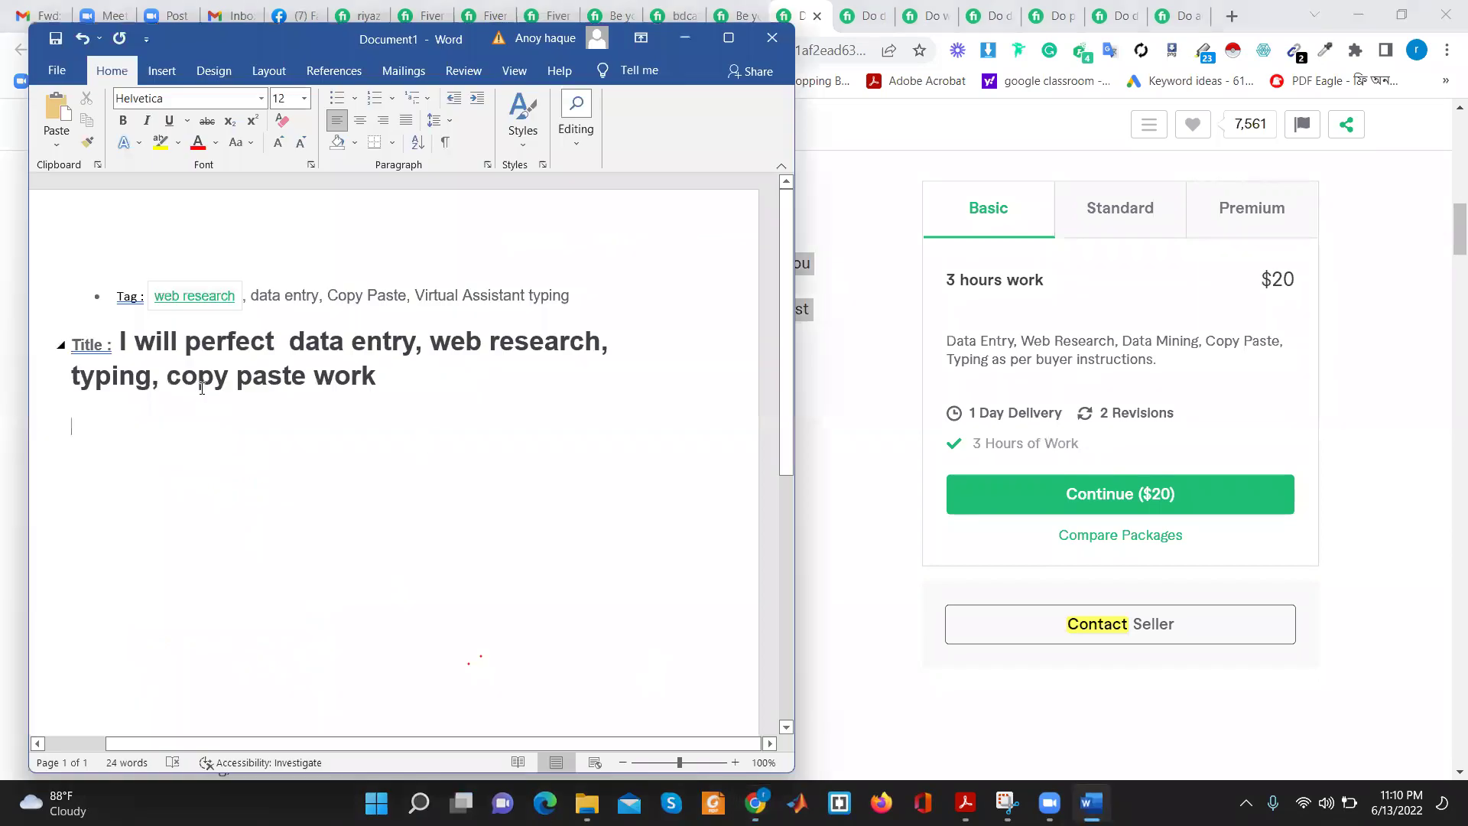
{"action": "type", "text": "descr"}
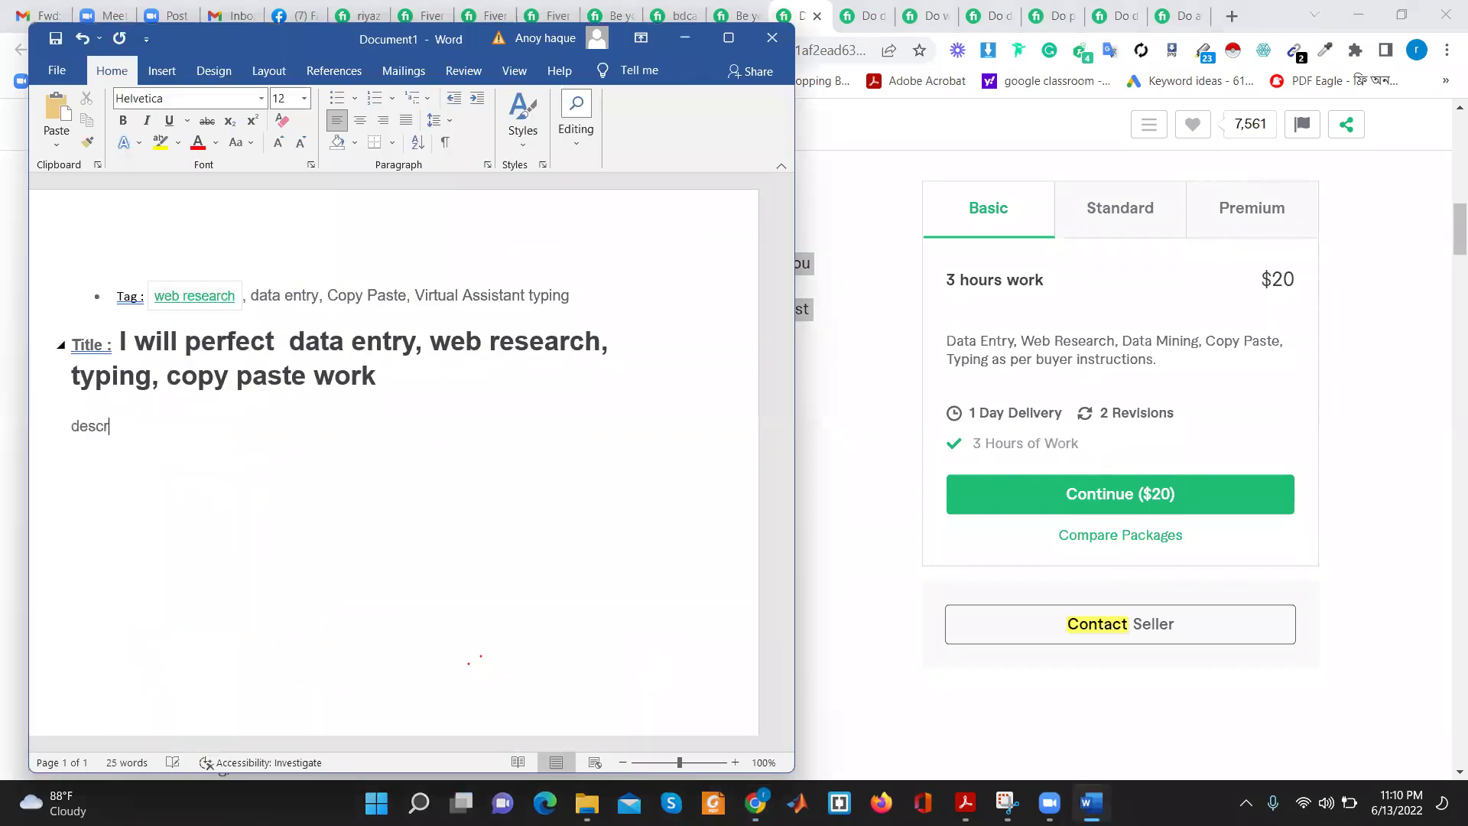
{"action": "type", "text": "iption "}
{"action": "type", "text": ":"}
{"action": "key", "text": "Return"}
{"action": "key", "text": "ctrl+v"}
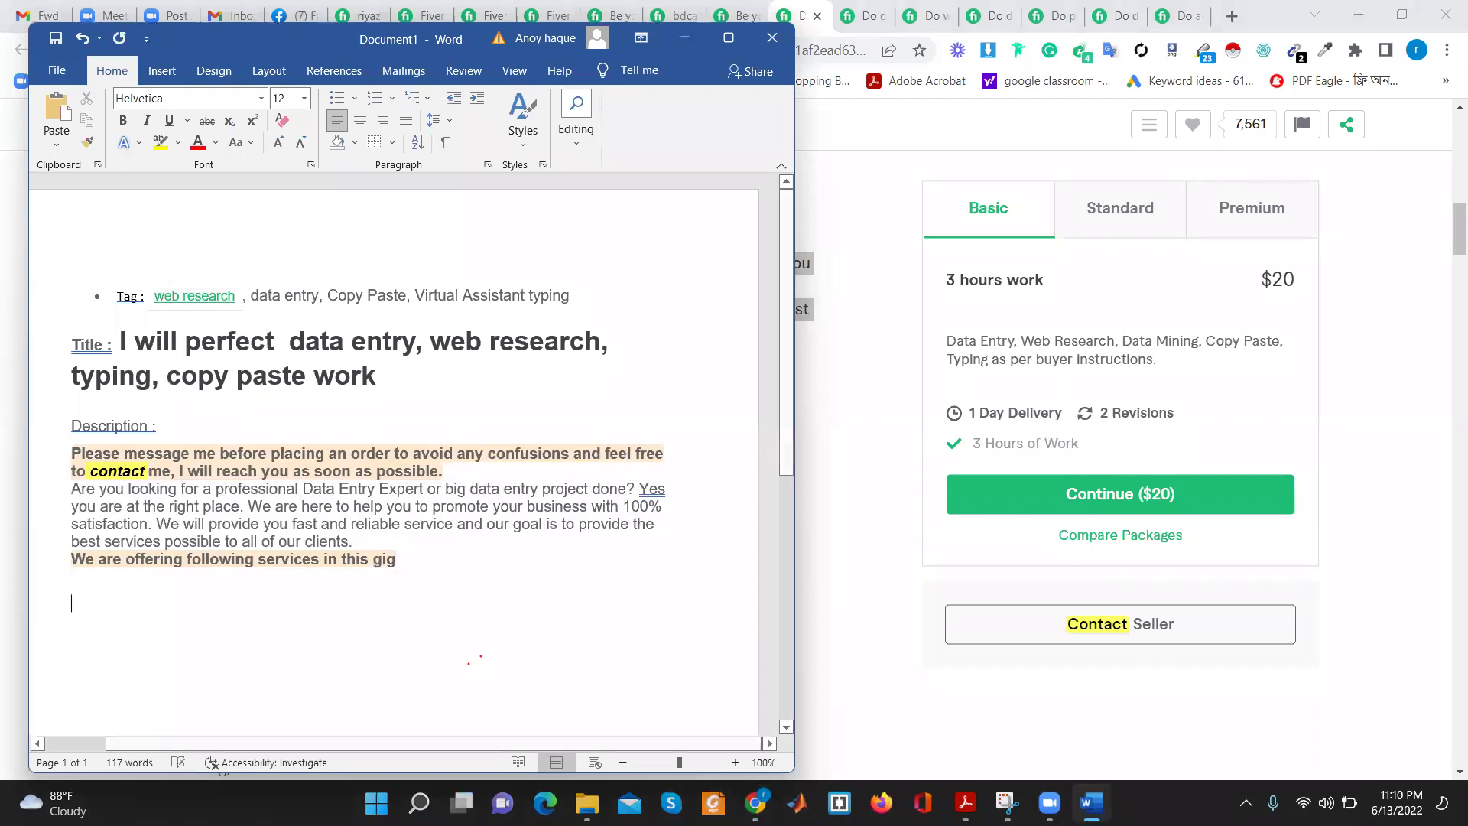
{"action": "key", "text": "Return"}
Type the greeting 'Hi & Welcome to my gig!' on its own line
{"action": "type", "text": "hi"}
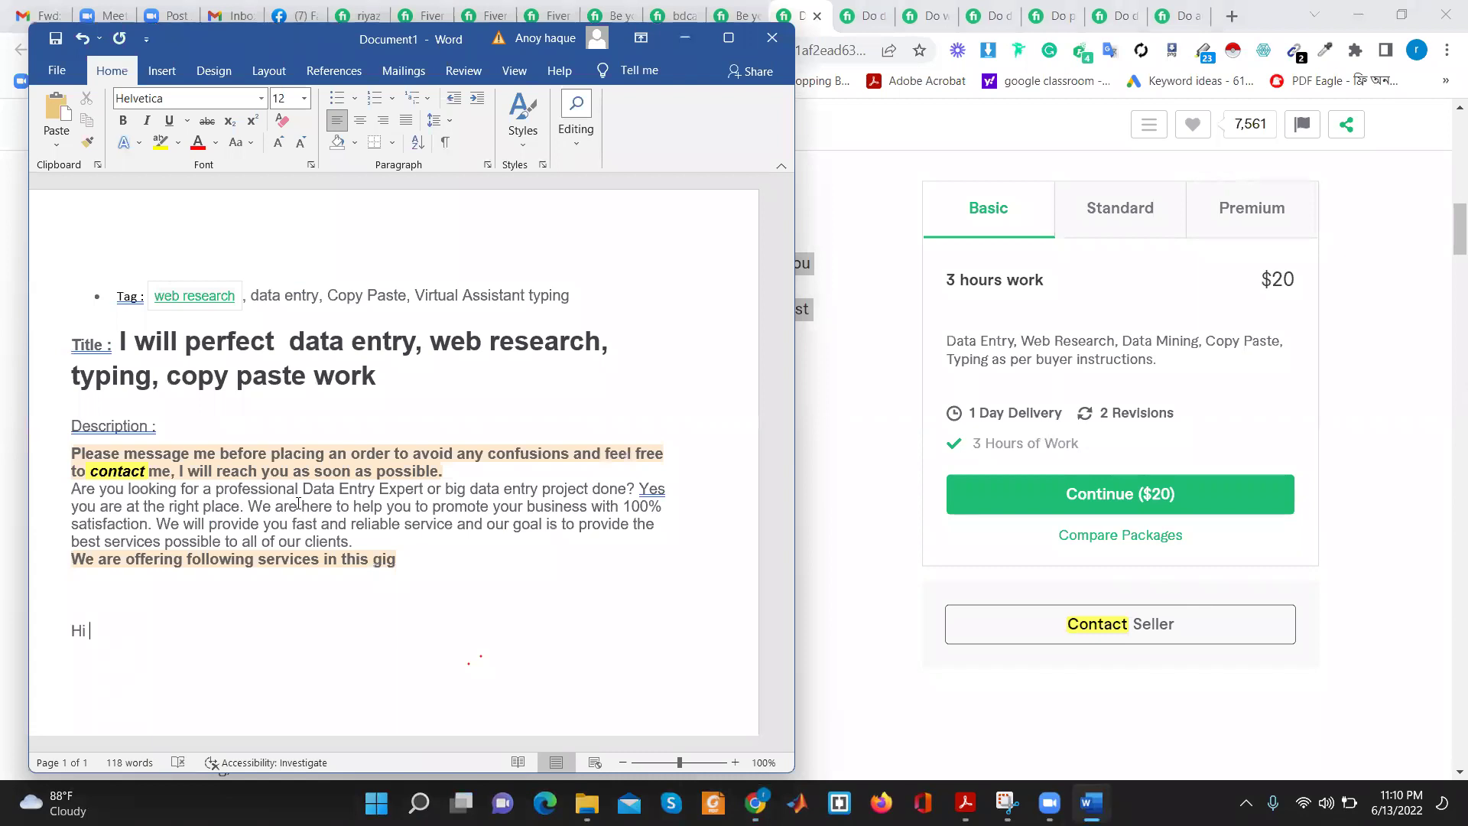
{"action": "type", "text": "& "}
{"action": "type", "text": "We"}
{"action": "type", "text": "lcome"}
{"action": "type", "text": " to my gig"}
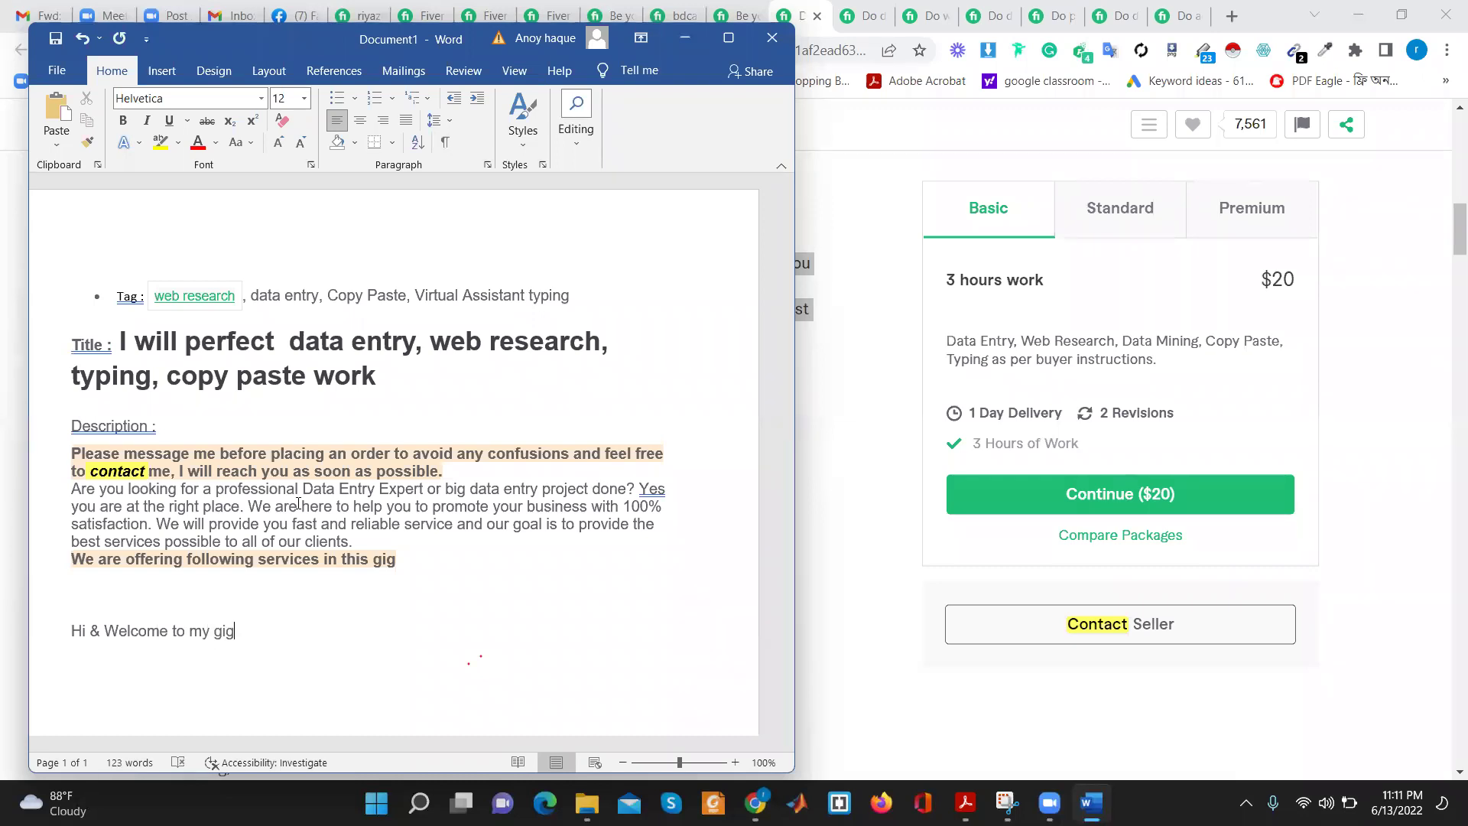
{"action": "type", "text": "!"}
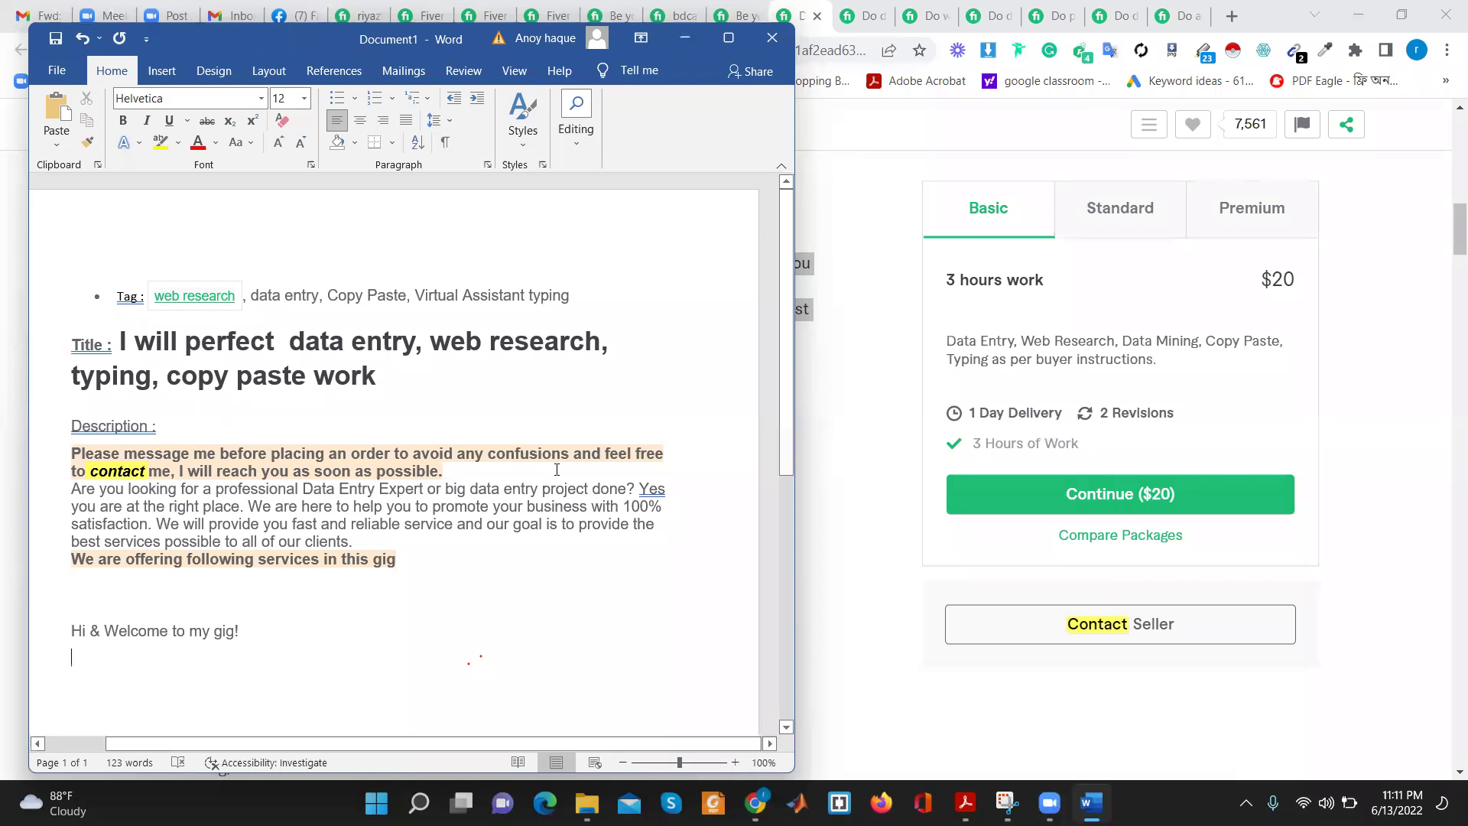
{"action": "key", "text": "Return"}
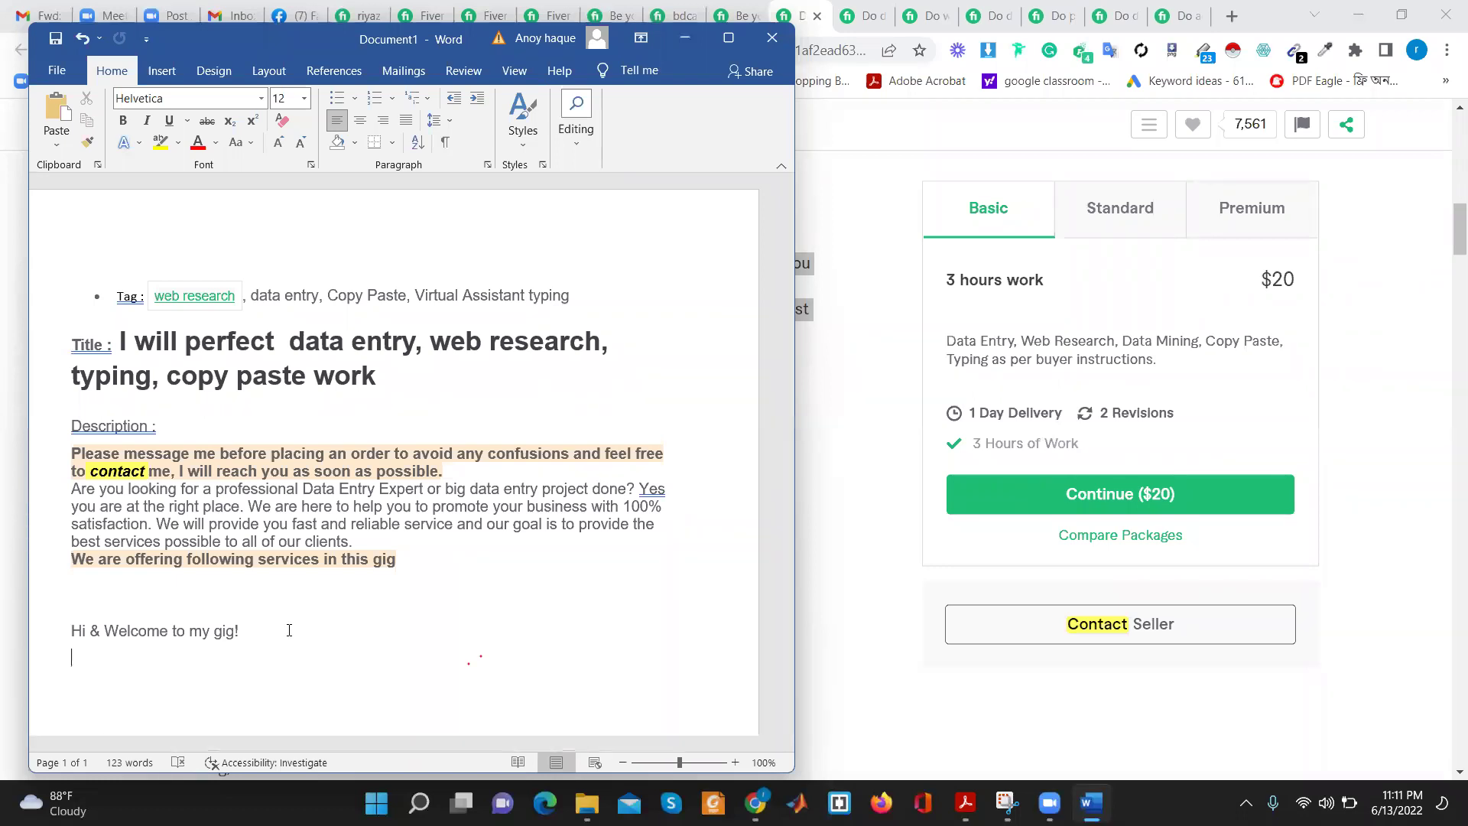
Type 'Are you Looking for a professional data entry, web research & copy paste expert.'
{"action": "type", "text": "Are you"}
{"action": "type", "text": " Looking "}
{"action": "type", "text": "for a "}
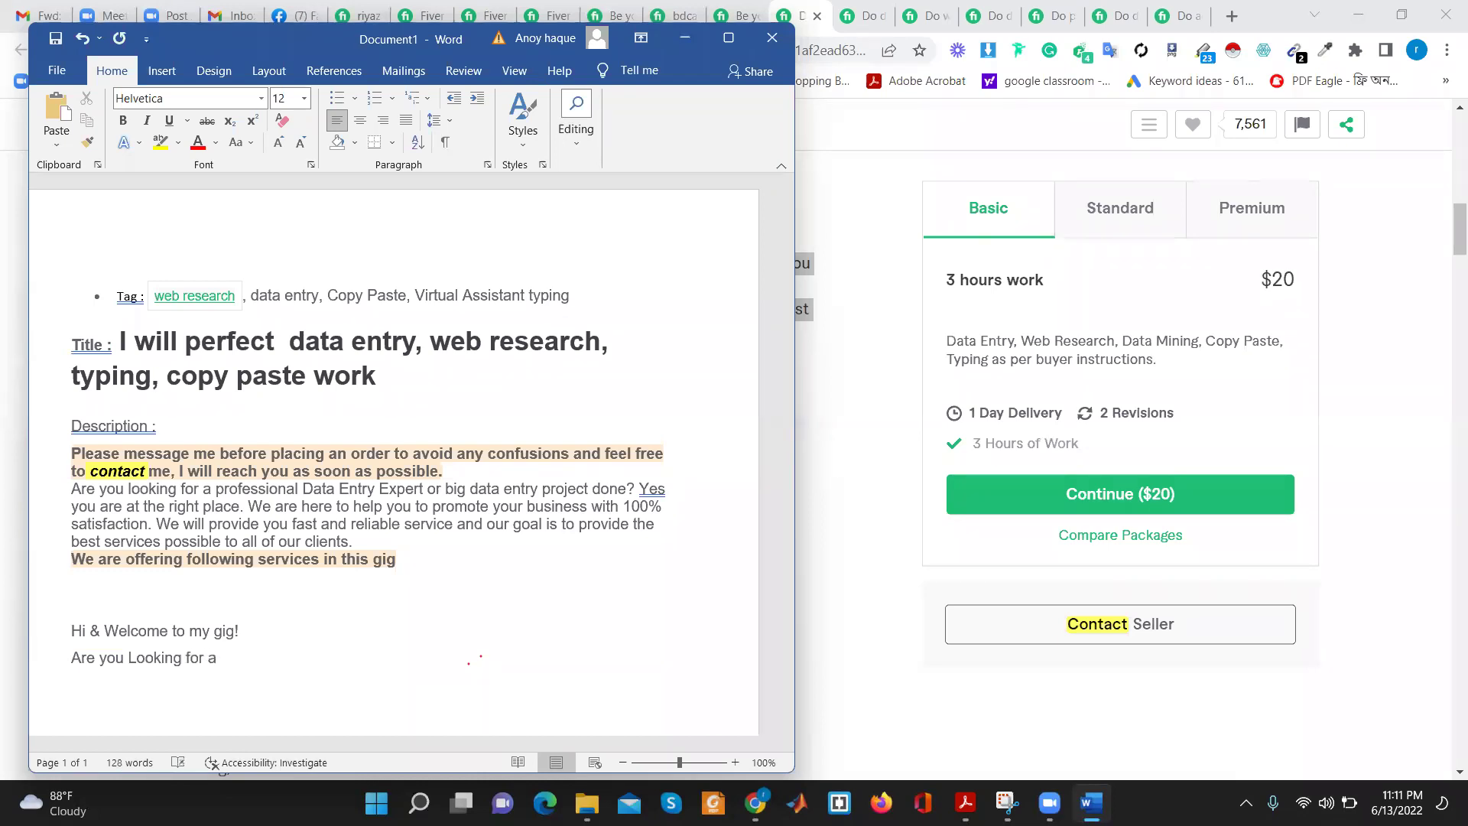
{"action": "type", "text": "professional "}
{"action": "type", "text": "data entry"}
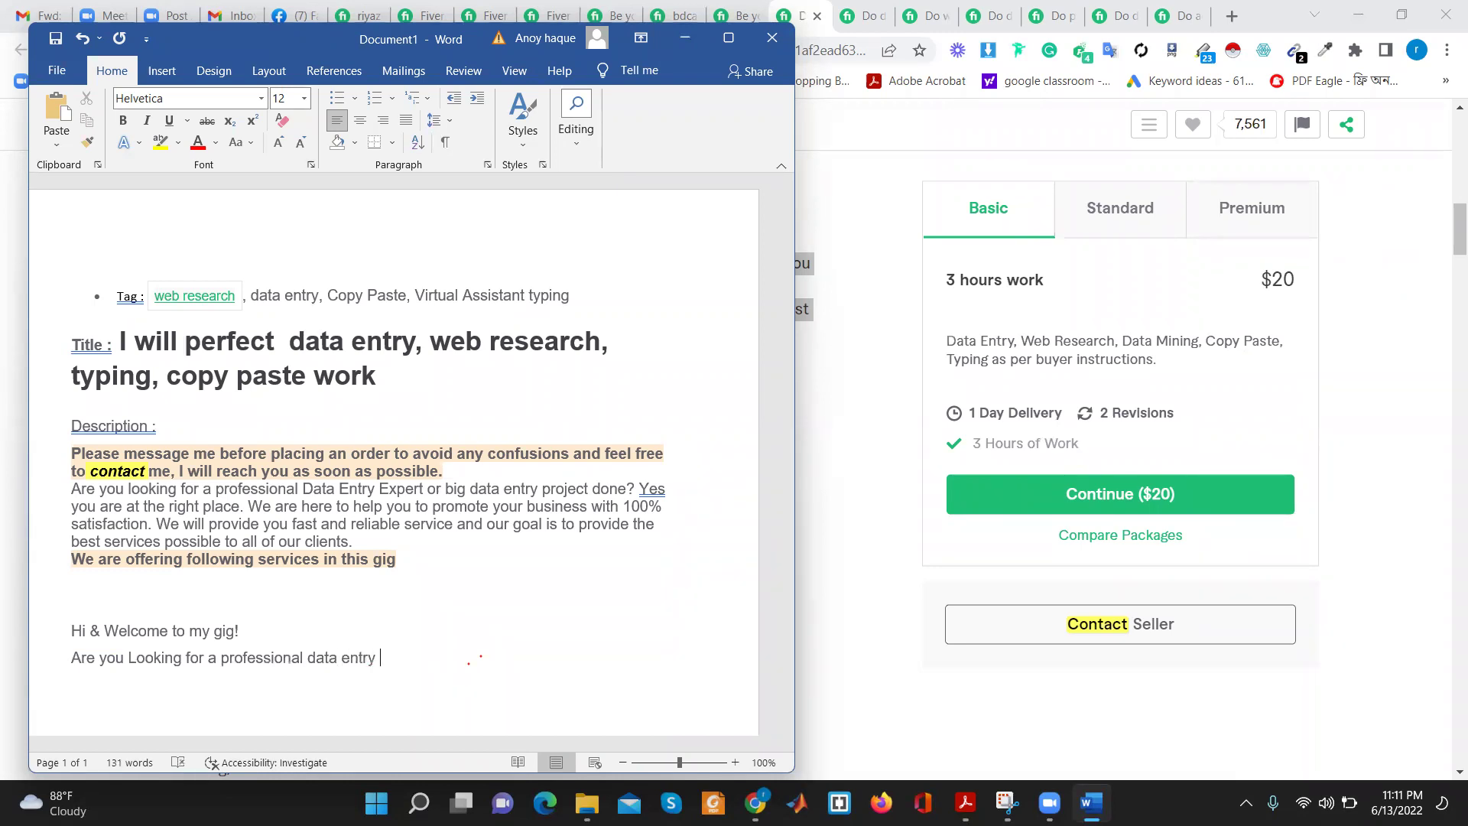
{"action": "type", "text": " , w"}
{"action": "key", "text": "BackSpace"}
{"action": "type", "text": "web research "}
{"action": "type", "text": "&"}
{"action": "type", "text": " copy paste"}
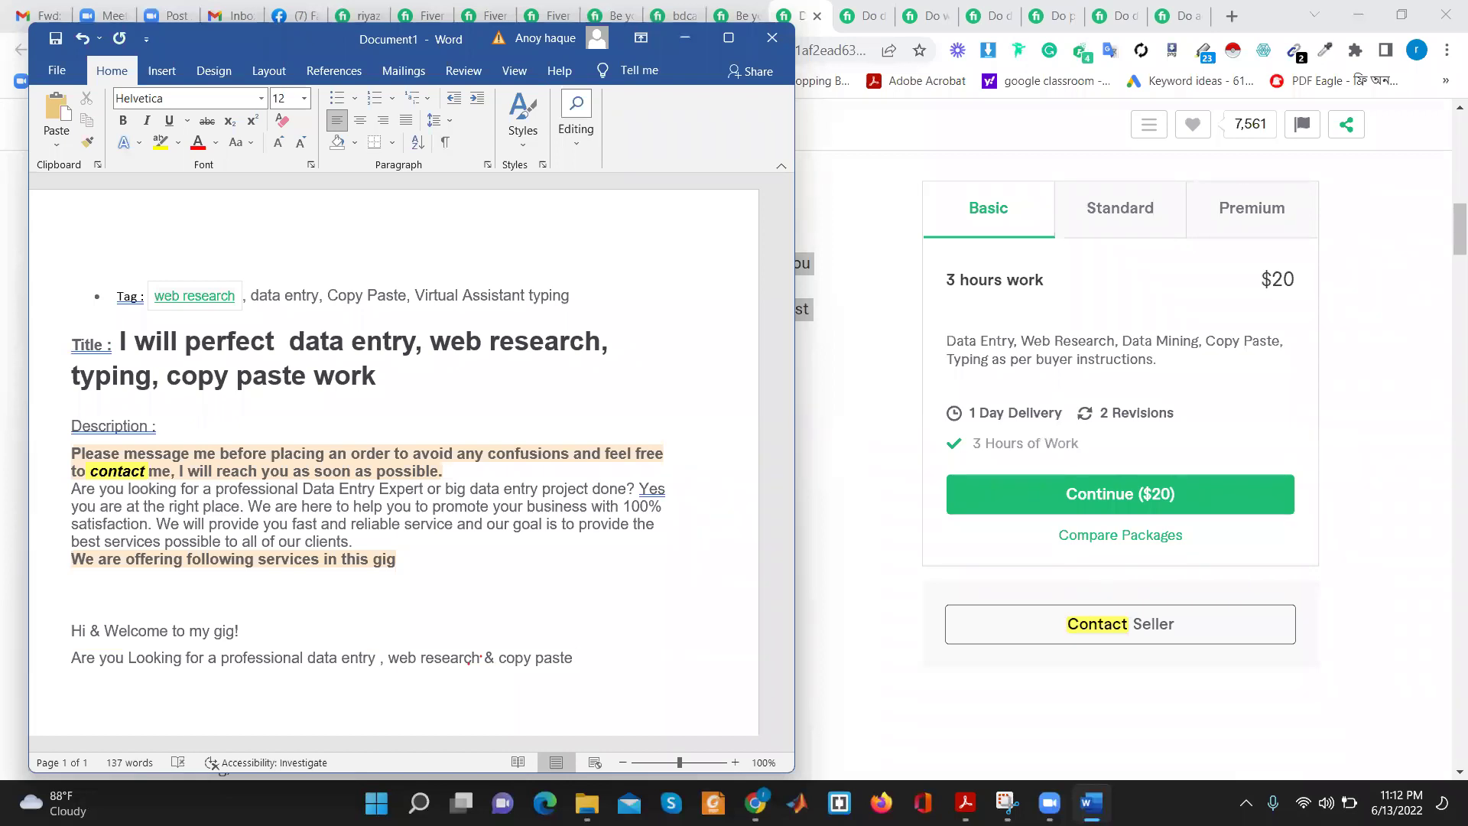
{"action": "type", "text": " expert"}
{"action": "type", "text": " ."}
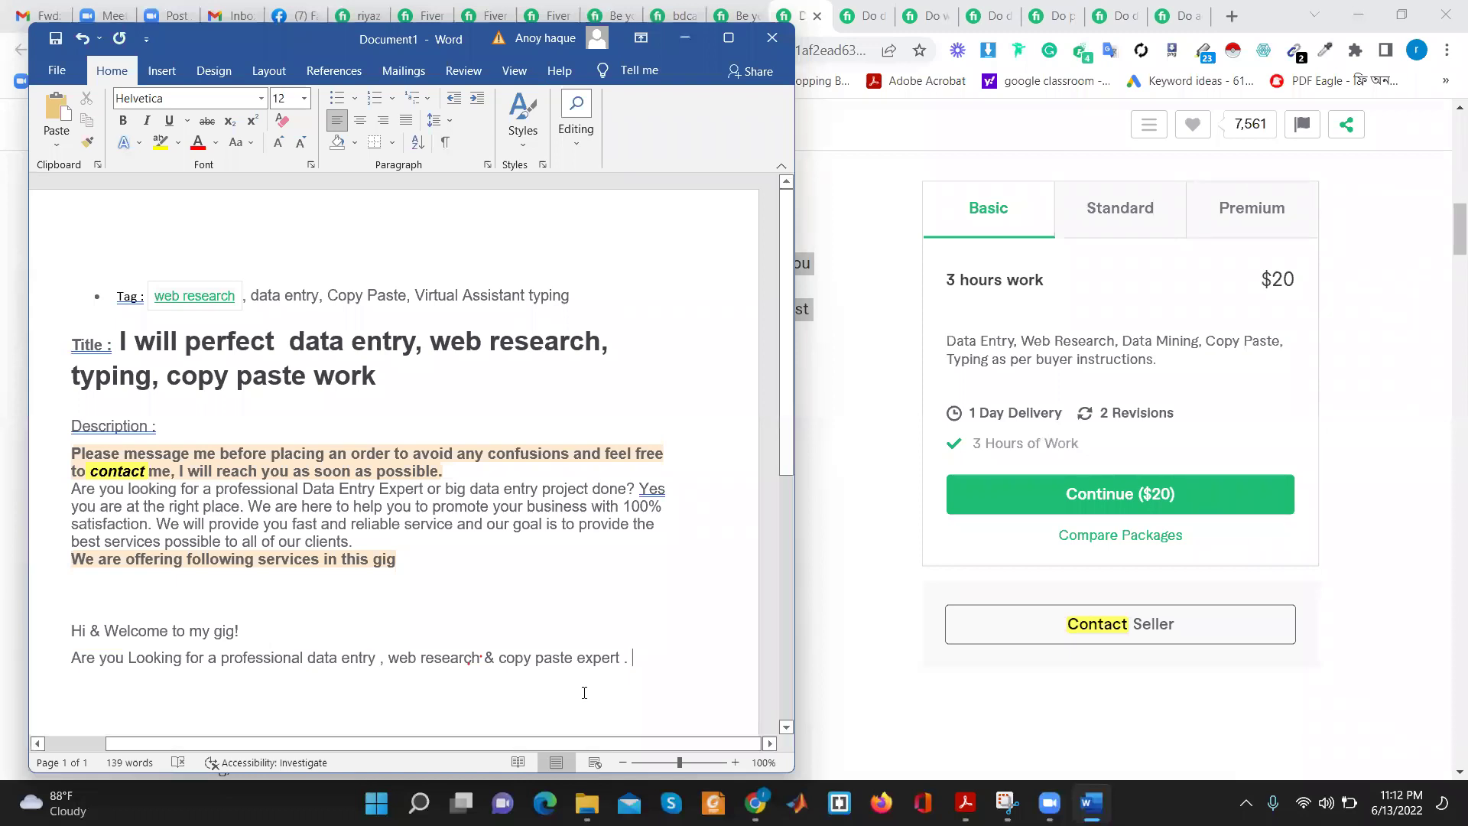
End the expert sentence as a question and add 'so you are In the right place now.'
{"action": "key", "text": "BackSpace"}
{"action": "type", "text": "."}
{"action": "key", "text": "XF86AudioRaiseVolume"}
{"action": "type", "text": "so you "}
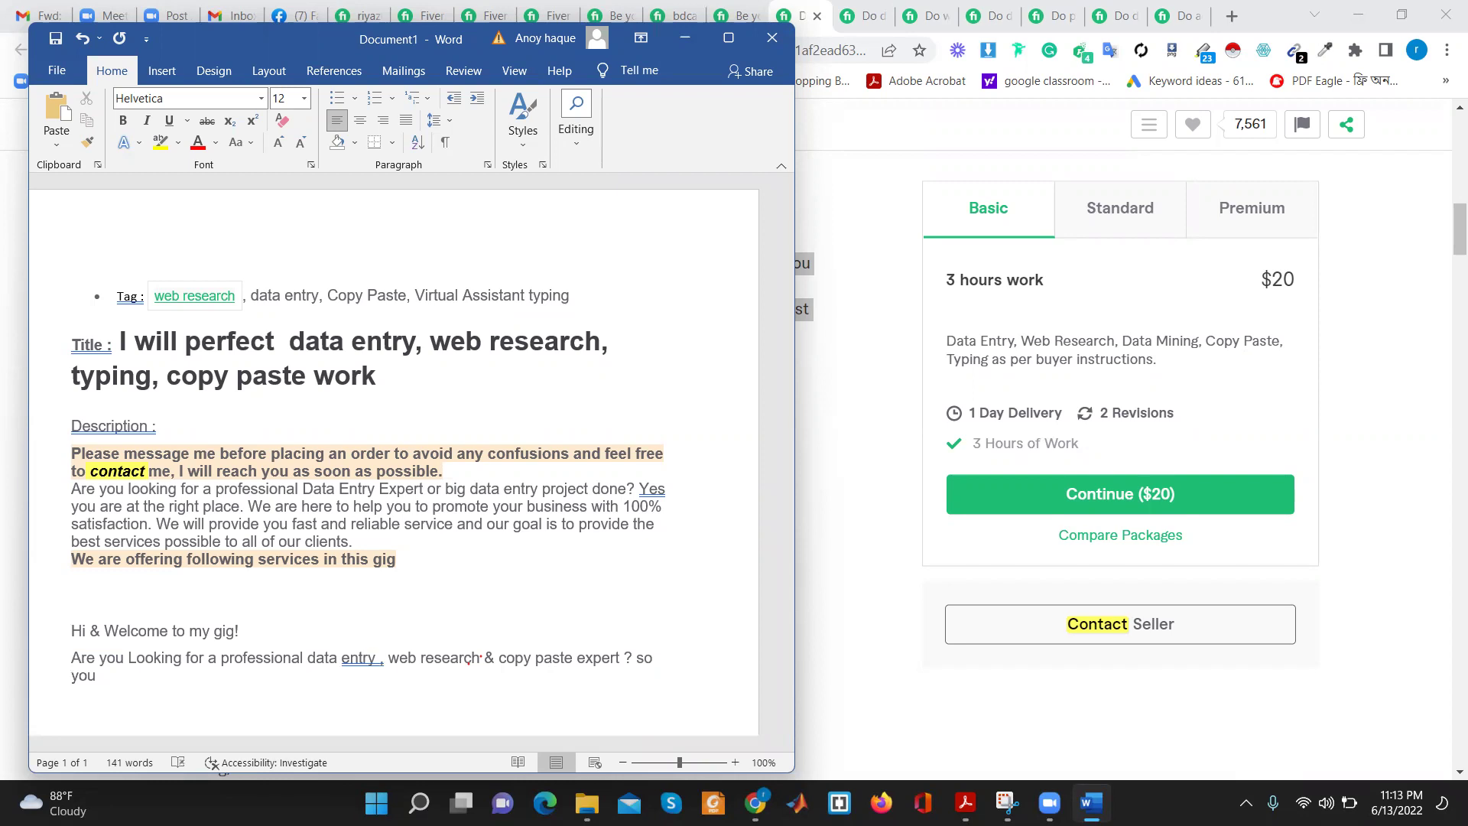
{"action": "type", "text": "are I "}
{"action": "type", "text": "the"}
{"action": "key", "text": "BackSpace"}
{"action": "key", "text": "BackSpace"}
{"action": "key", "text": "BackSpace"}
{"action": "key", "text": "BackSpace"}
{"action": "type", "text": "n the "}
{"action": "type", "text": "e"}
{"action": "key", "text": "BackSpace"}
{"action": "type", "text": "right place now"}
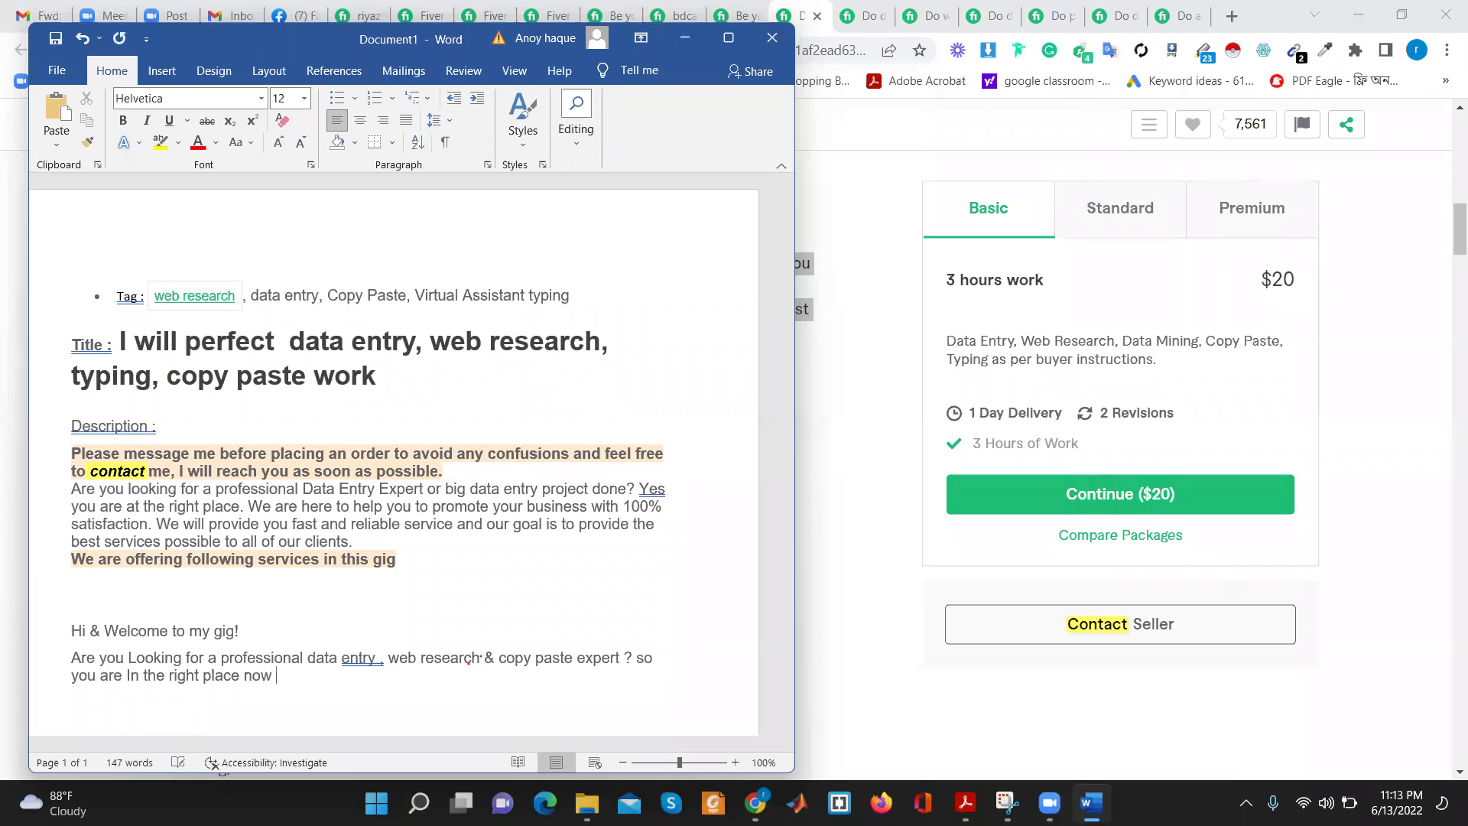
{"action": "type", "text": ". I"}
Begin the self-introduction: 'I'm', the author's name, then 'a professional data'
{"action": "key", "text": "BackSpace"}
{"action": "type", "text": "'m "}
{"action": "type", "text": "Riyajul haque"}
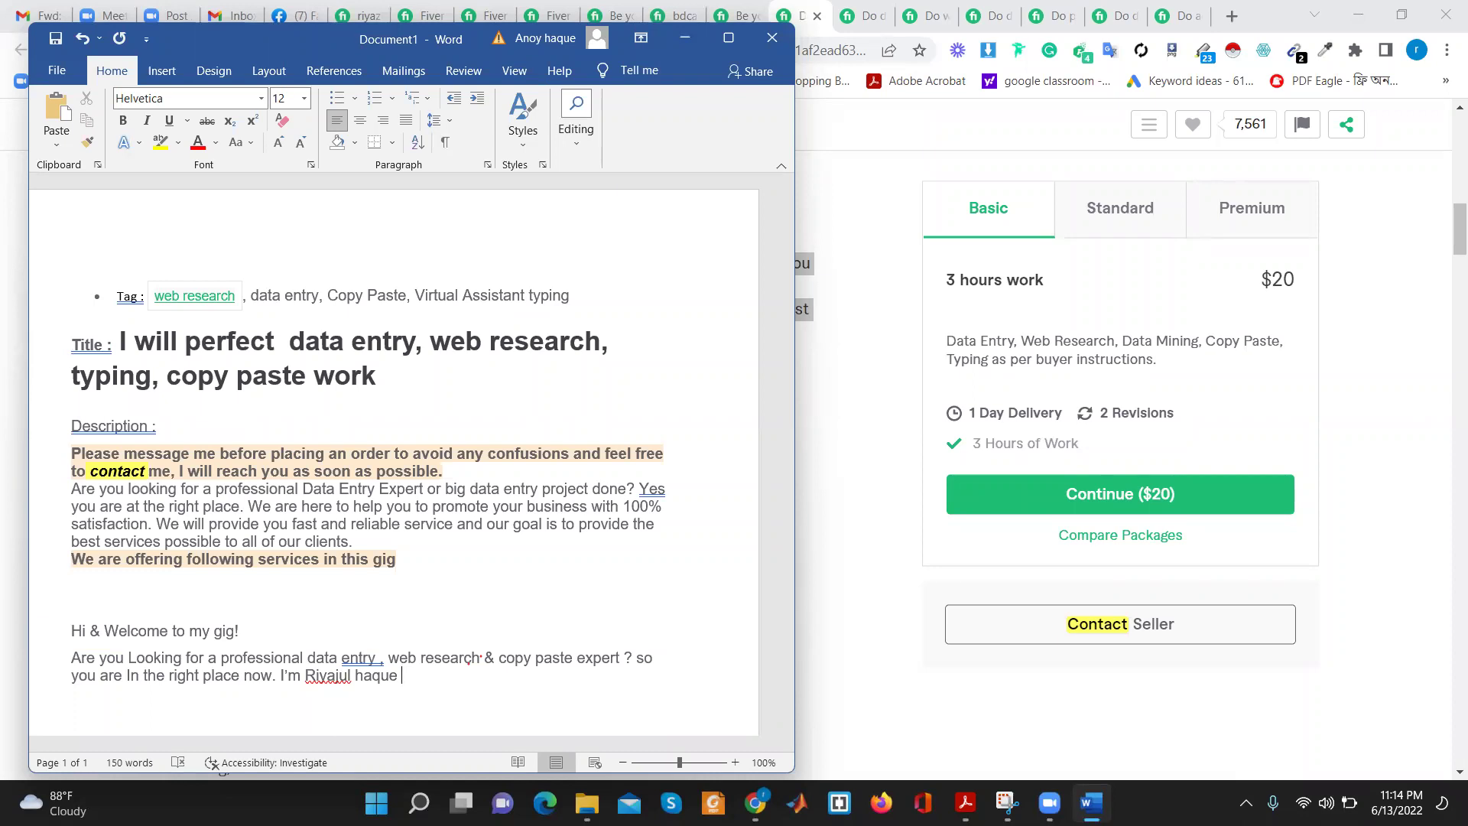
{"action": "type", "text": "a "}
{"action": "type", "text": "professional"}
{"action": "type", "text": "data"}
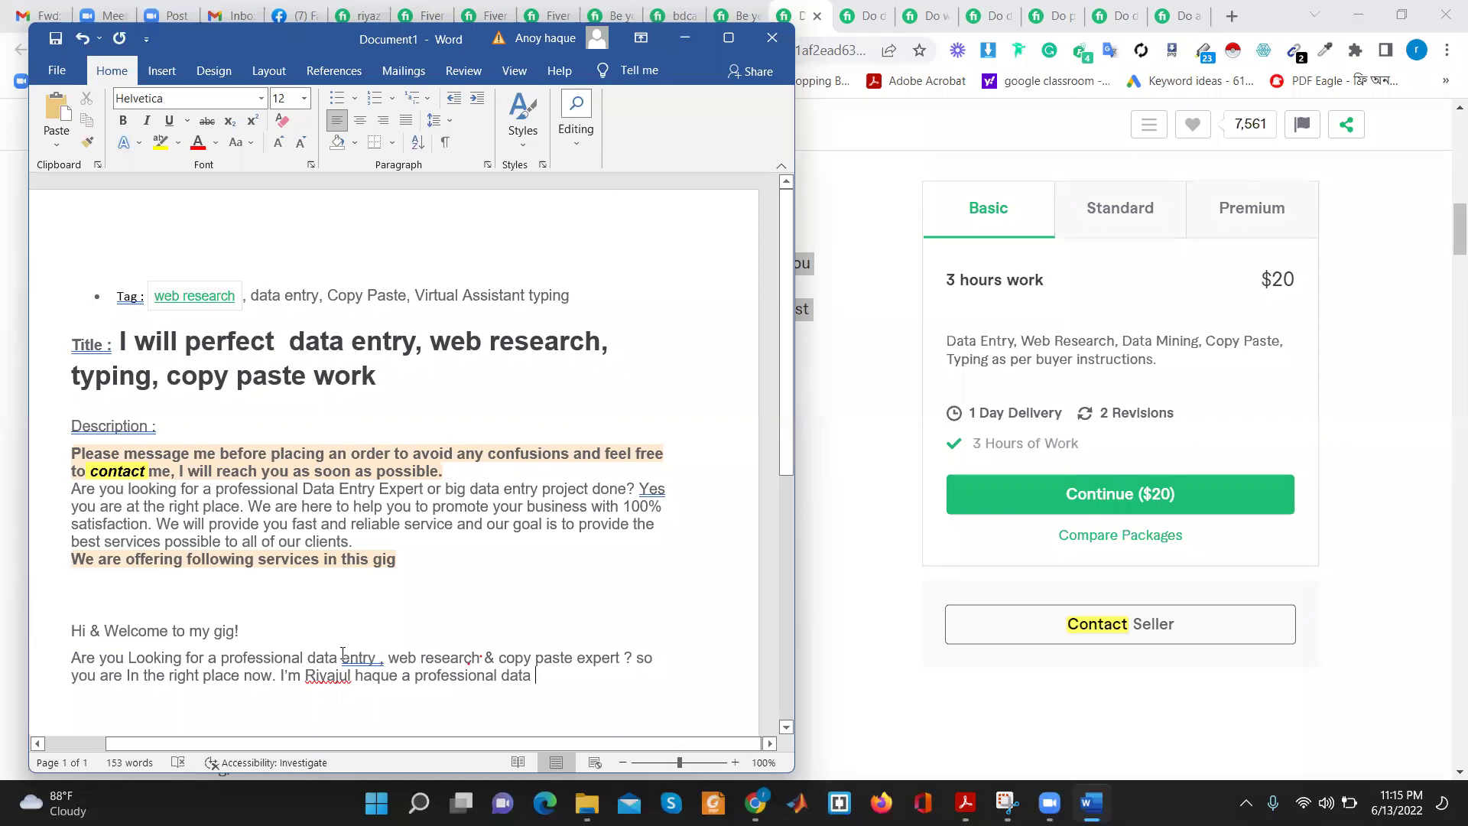
Replace the closing word 'data' with a copy of the 'data entry, web research & copy paste expert' phrase
{"action": "left_click_drag", "start_coordinate": [307, 657], "coordinate": [619, 658]}
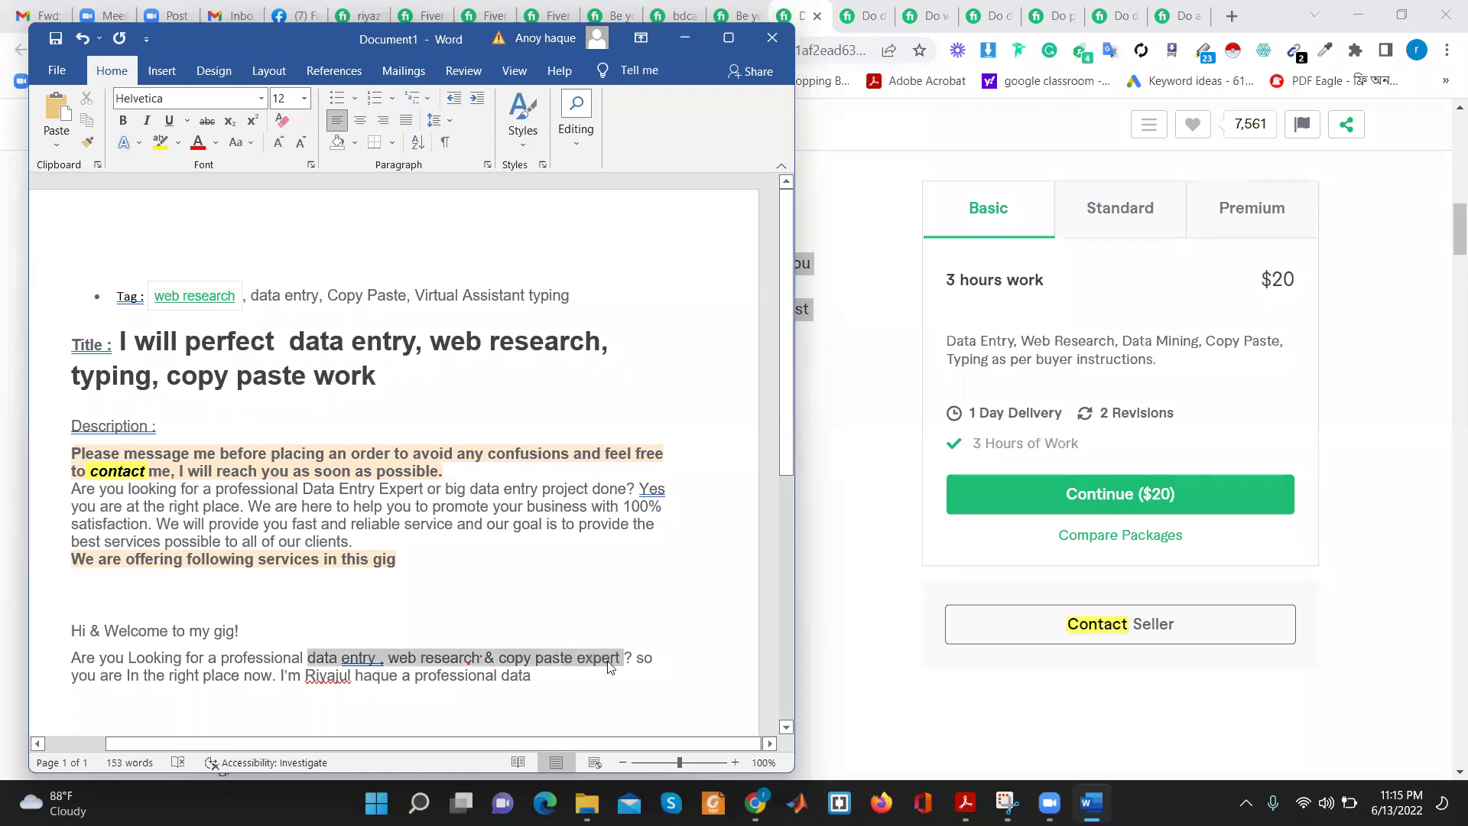
{"action": "right_click", "coordinate": [590, 653]}
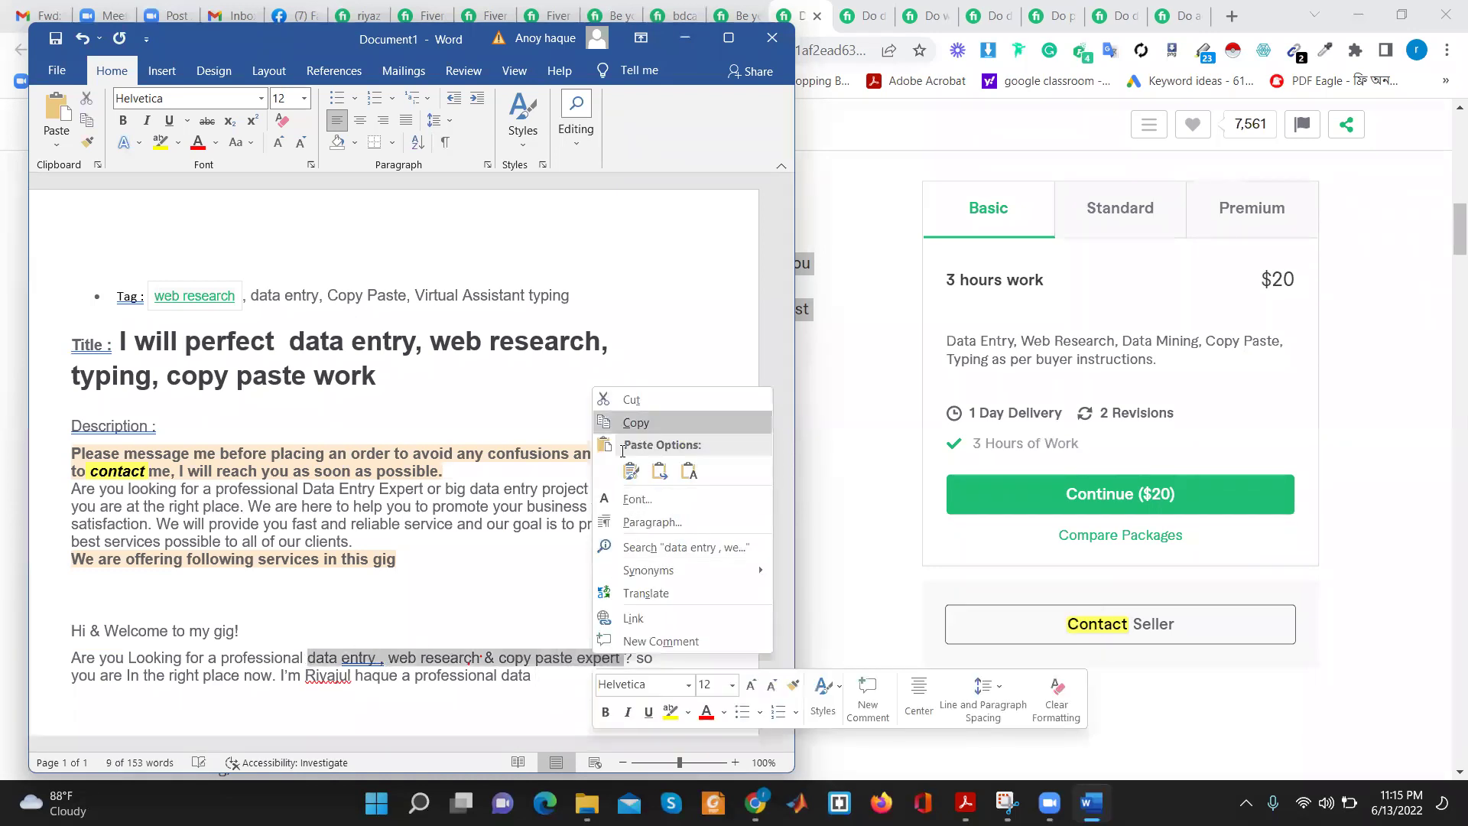
{"action": "left_click", "coordinate": [635, 423]}
{"action": "left_click", "coordinate": [549, 675]}
{"action": "left_click_drag", "start_coordinate": [548, 675], "coordinate": [501, 676]}
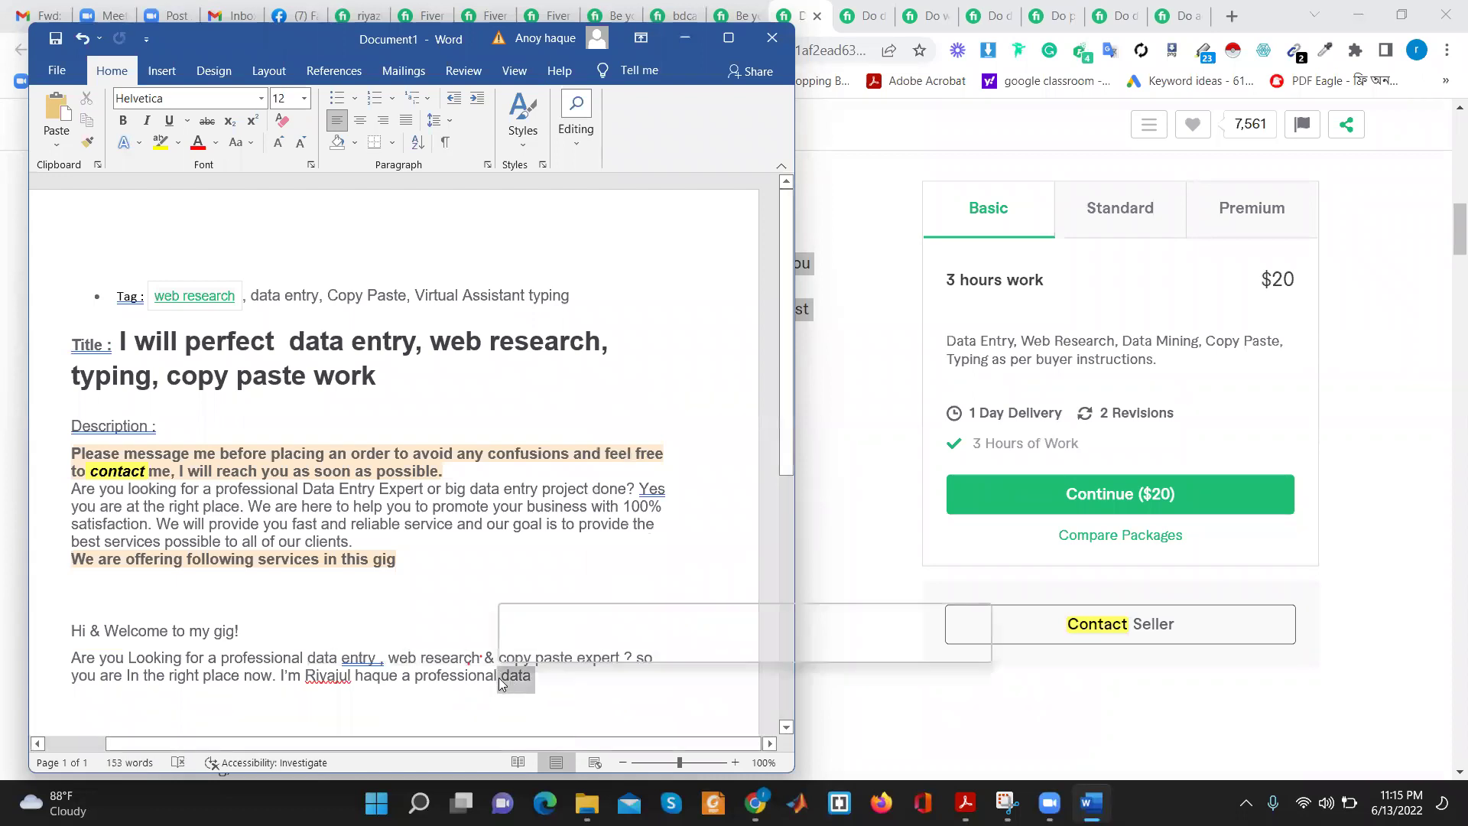
{"action": "key", "text": "ctrl+v"}
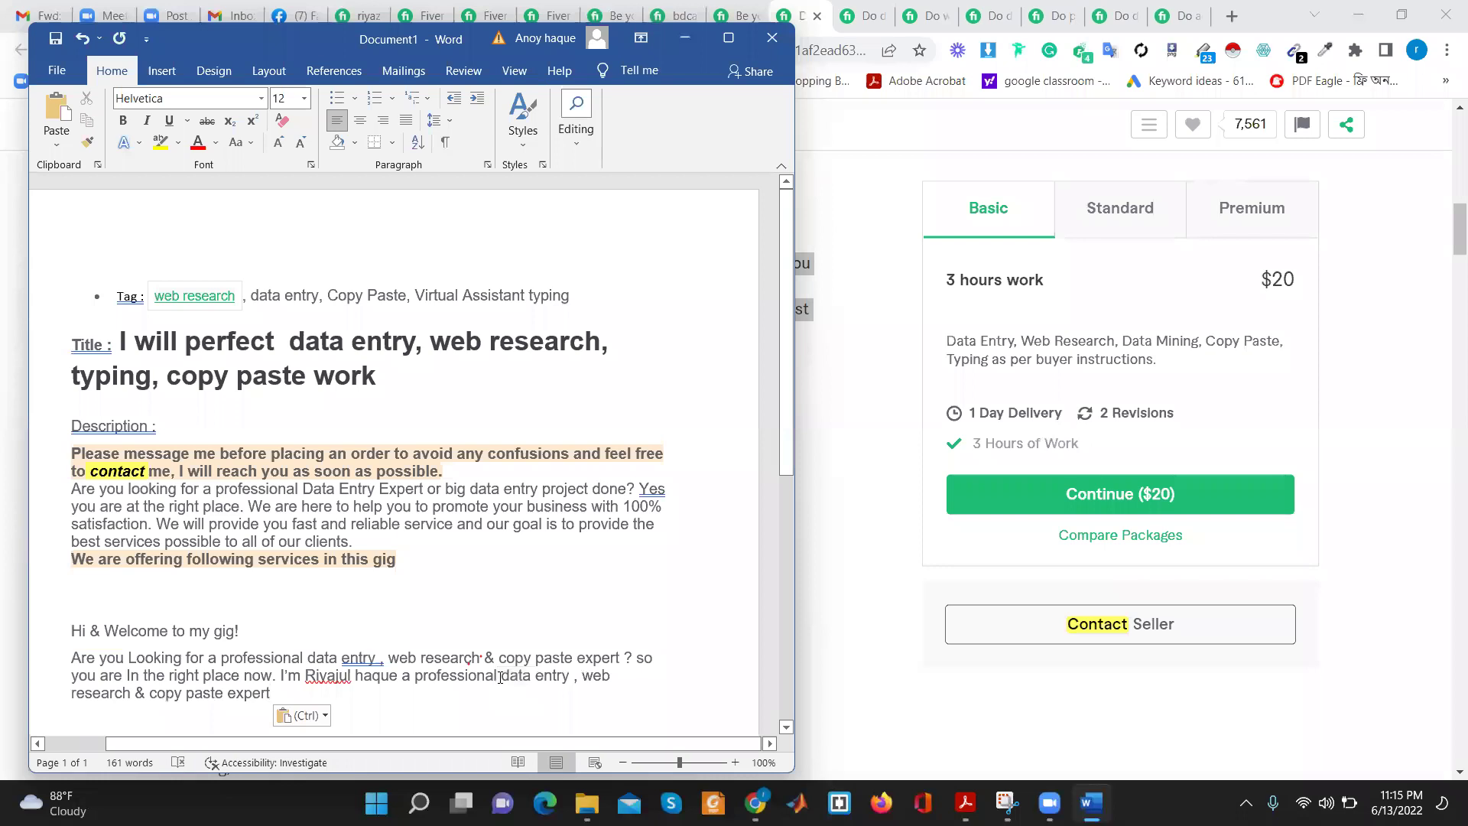
Add that you have a couple of years' experience on this platform and 7 happy clients, then begin 'I can assure you Reasona'
{"action": "type", "text": ", I have"}
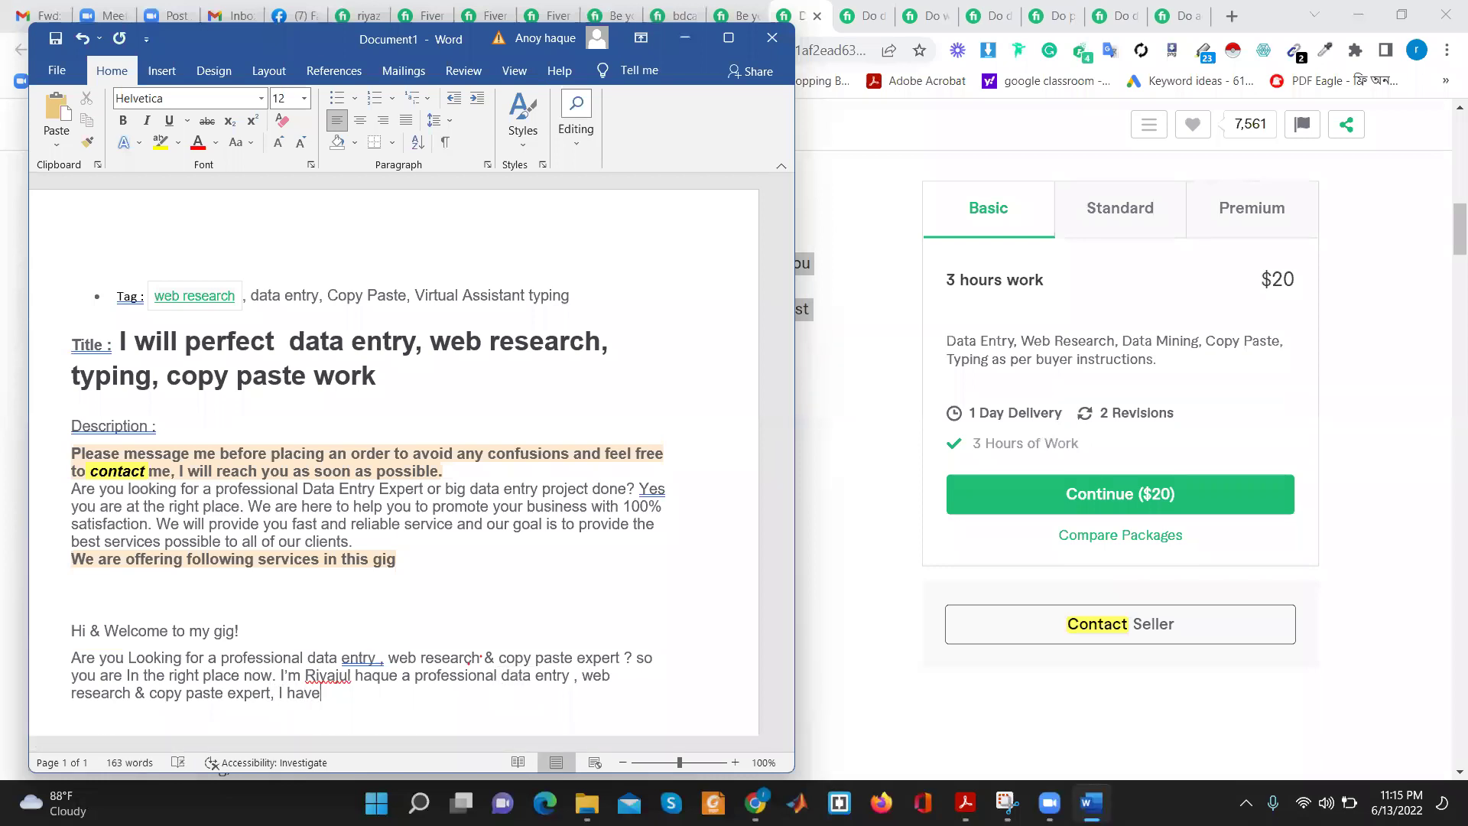
{"action": "type", "text": " a couple of "}
{"action": "type", "text": "years"}
{"action": "type", "text": " of ec"}
{"action": "key", "text": "BackSpace"}
{"action": "type", "text": "xperience"}
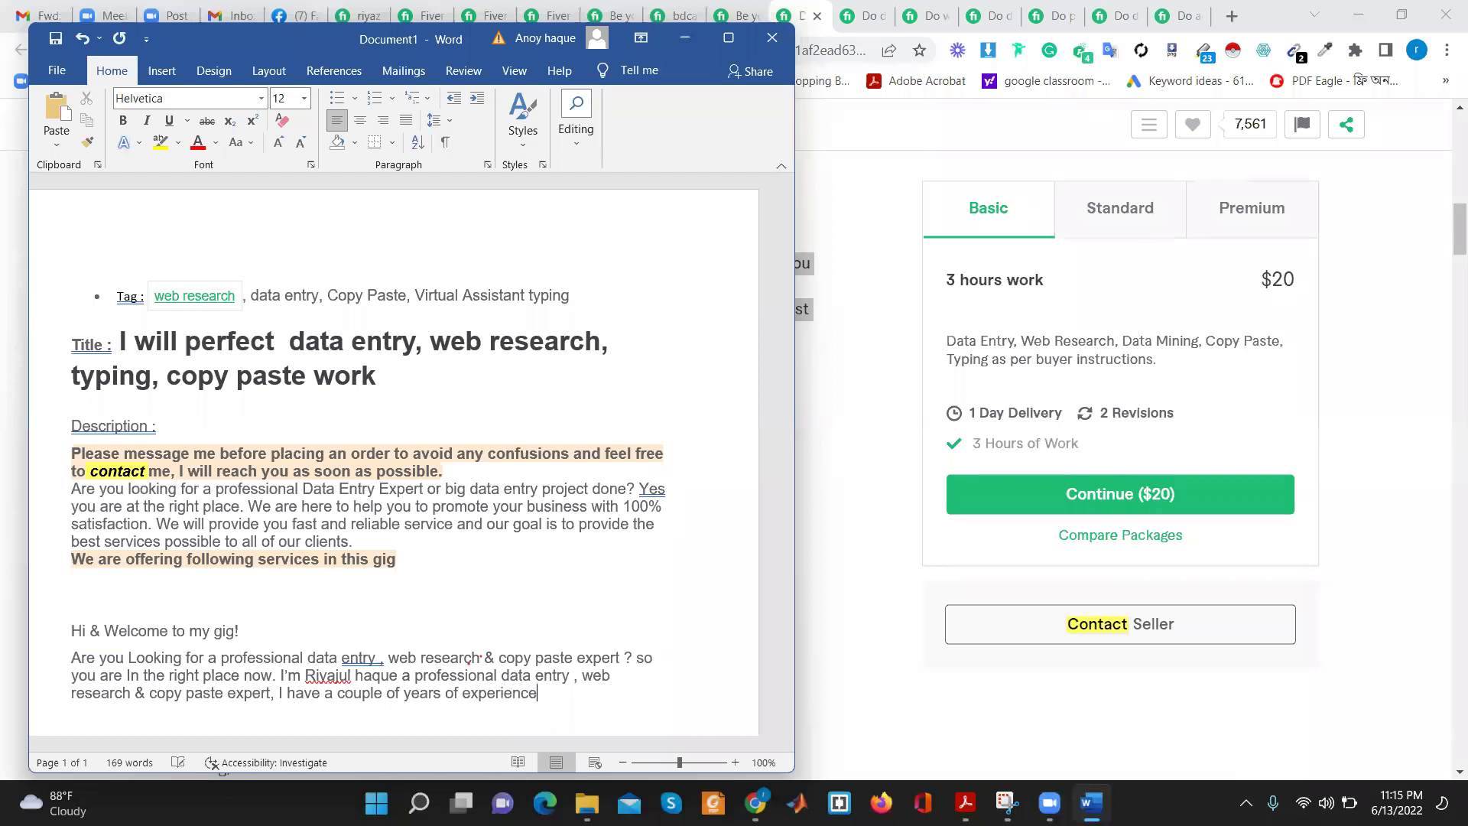
{"action": "type", "text": "on this "}
{"action": "type", "text": "platform "}
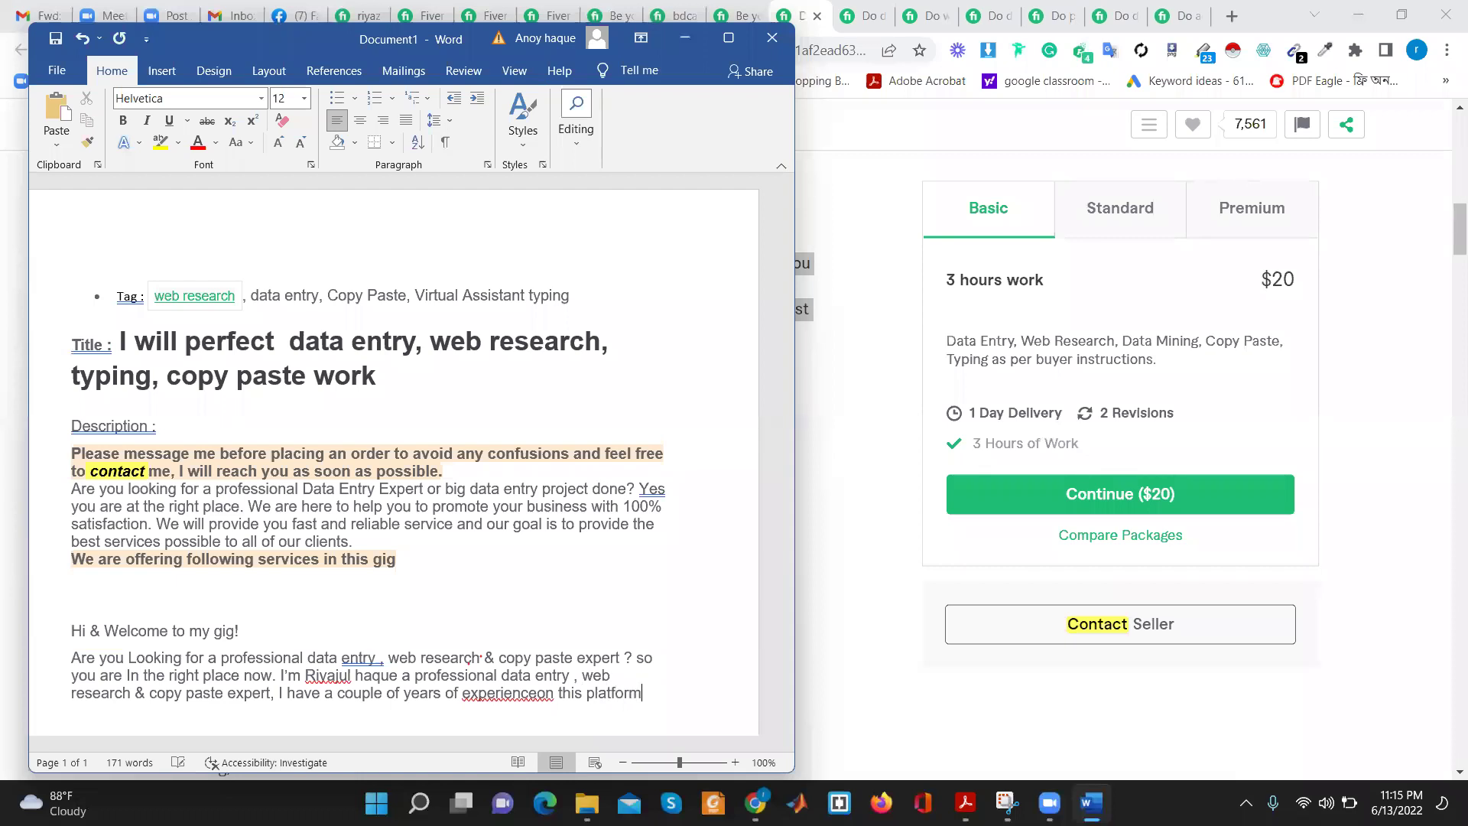
{"action": "type", "text": "and"}
{"action": "type", "text": " have many"}
{"action": "type", "text": " happy"}
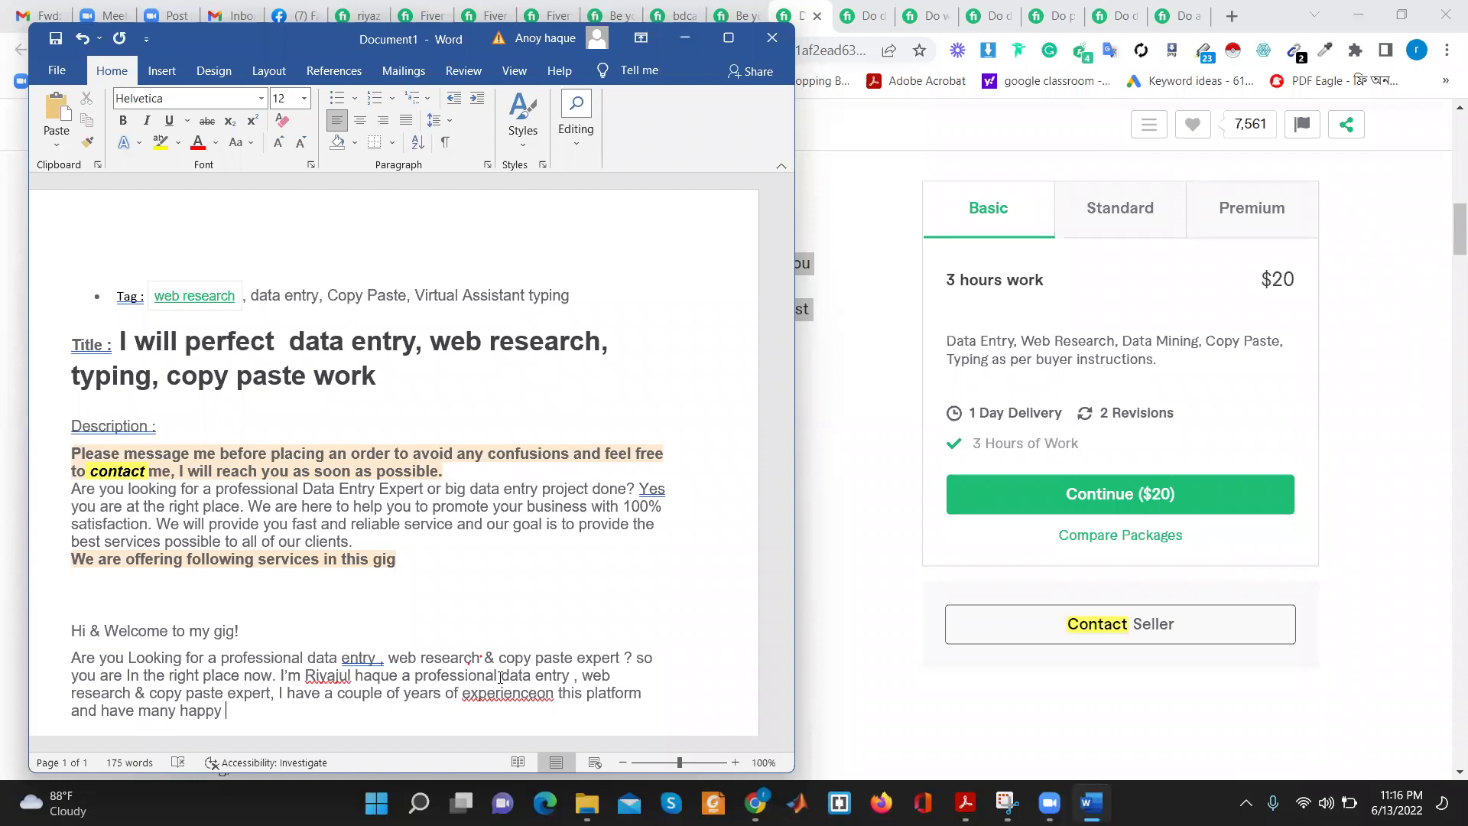
{"action": "type", "text": " 7 "}
{"action": "type", "text": "successful"}
{"action": "type", "text": " client. "}
{"action": "type", "text": "I cam"}
{"action": "key", "text": "BackSpace"}
{"action": "type", "text": "n assure "}
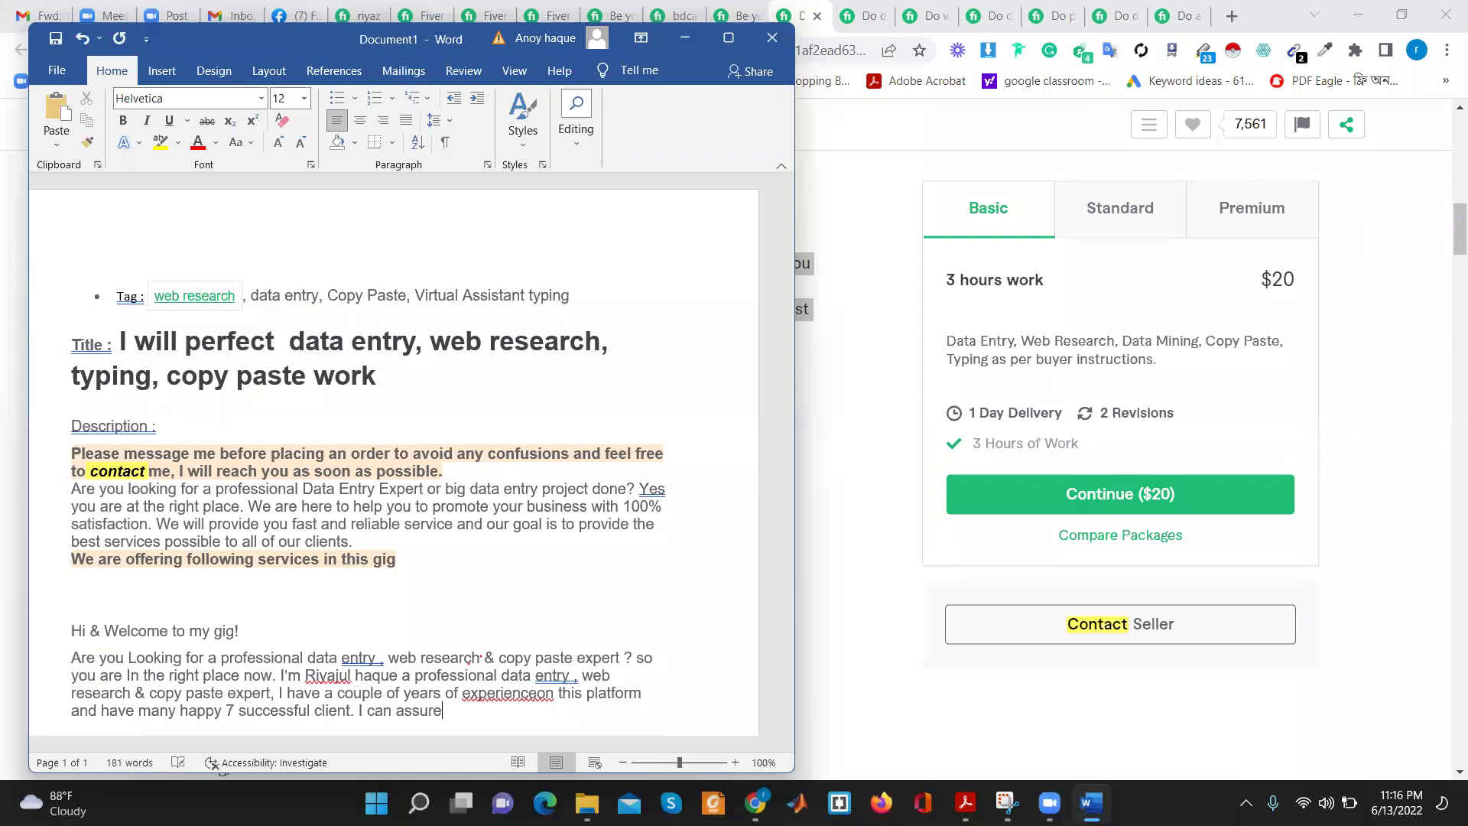
{"action": "type", "text": "you"}
{"action": "type", "text": " R"}
{"action": "type", "text": "w"}
{"action": "key", "text": "BackSpace"}
{"action": "type", "text": "easona"}
Finish the sentence as 'Reasonable price with High-Quality work.' and start a new empty line
{"action": "scroll", "coordinate": [501, 661], "scroll_direction": "down", "scroll_amount": 3}
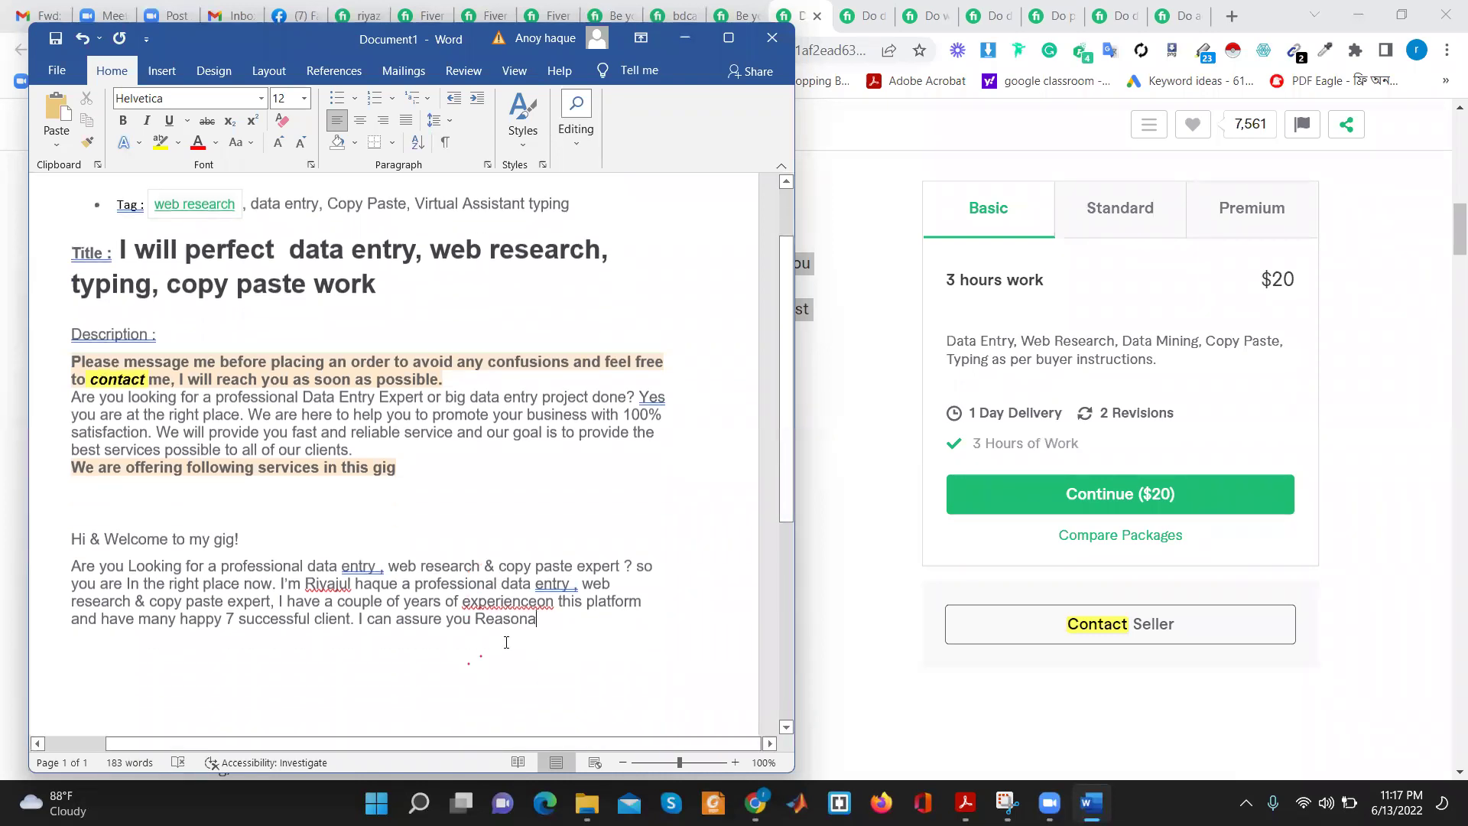
{"action": "type", "text": "ble "}
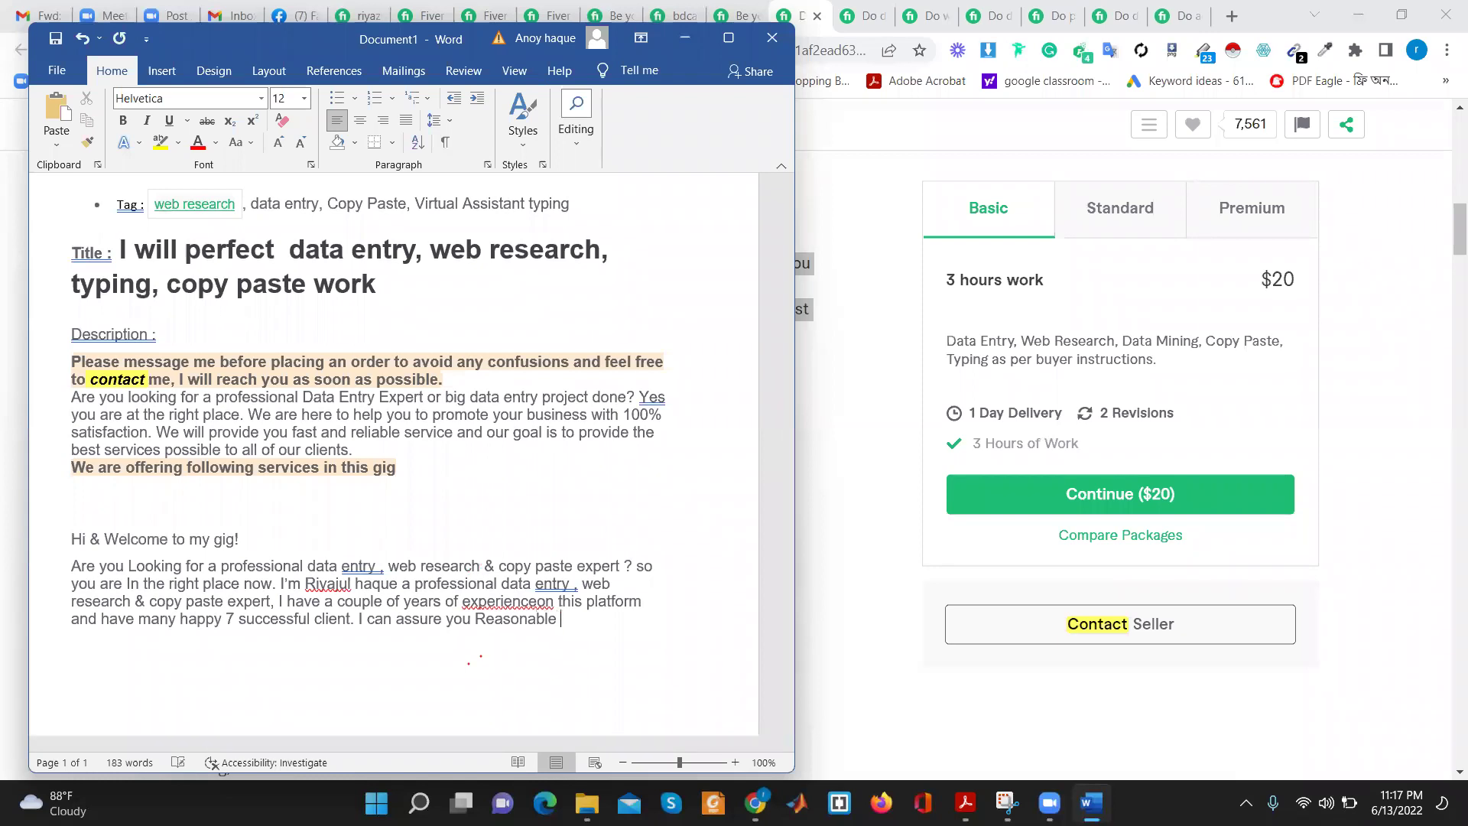
{"action": "type", "text": "price"}
{"action": "type", "text": " with high"}
{"action": "key", "text": "ctrl+BackSpace"}
{"action": "type", "text": "Hi"}
{"action": "type", "text": "gh-"}
{"action": "type", "text": "Quality"}
{"action": "type", "text": "work"}
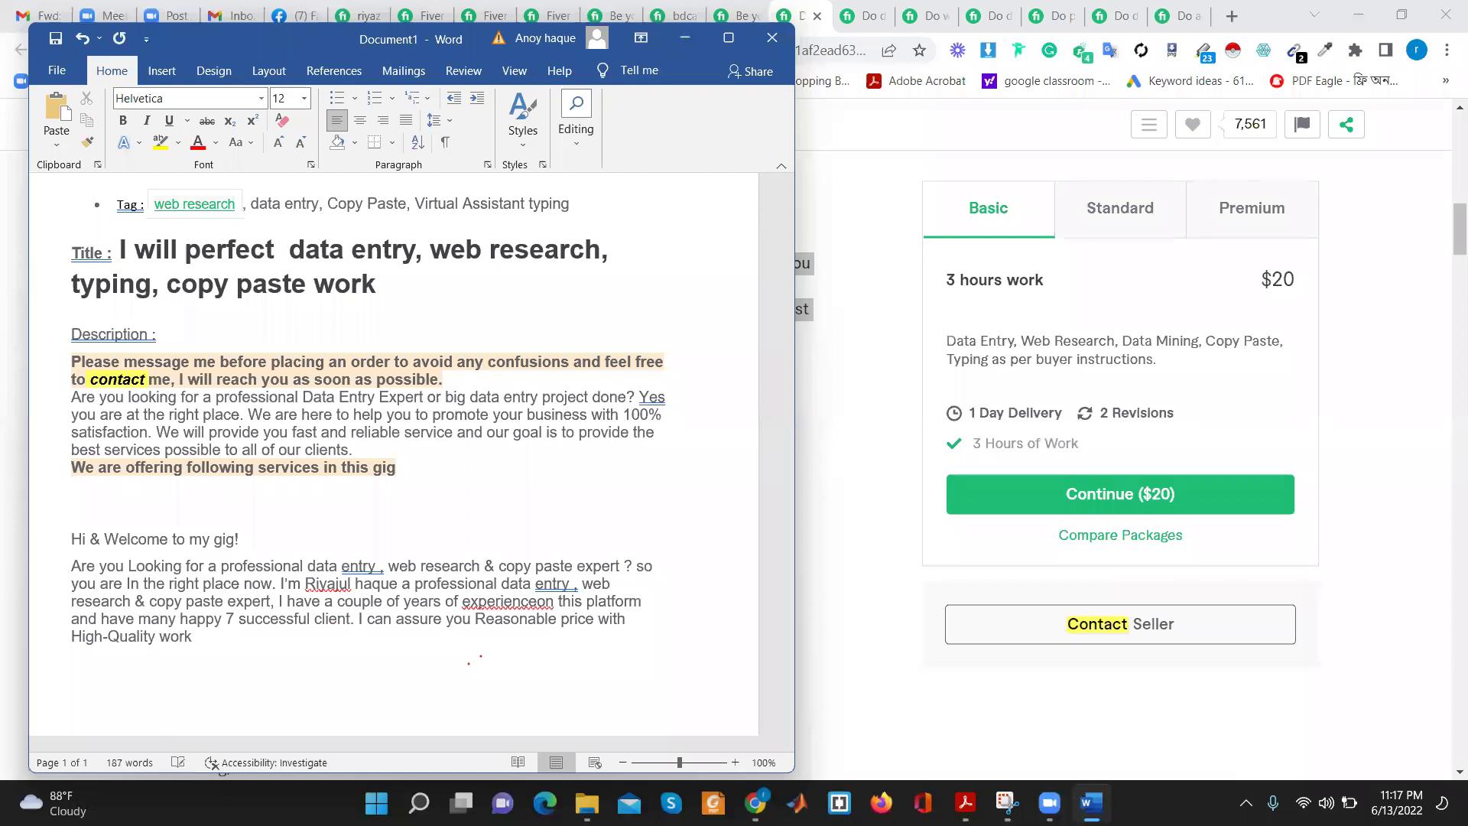
{"action": "scroll", "coordinate": [293, 578], "scroll_direction": "down", "scroll_amount": 2}
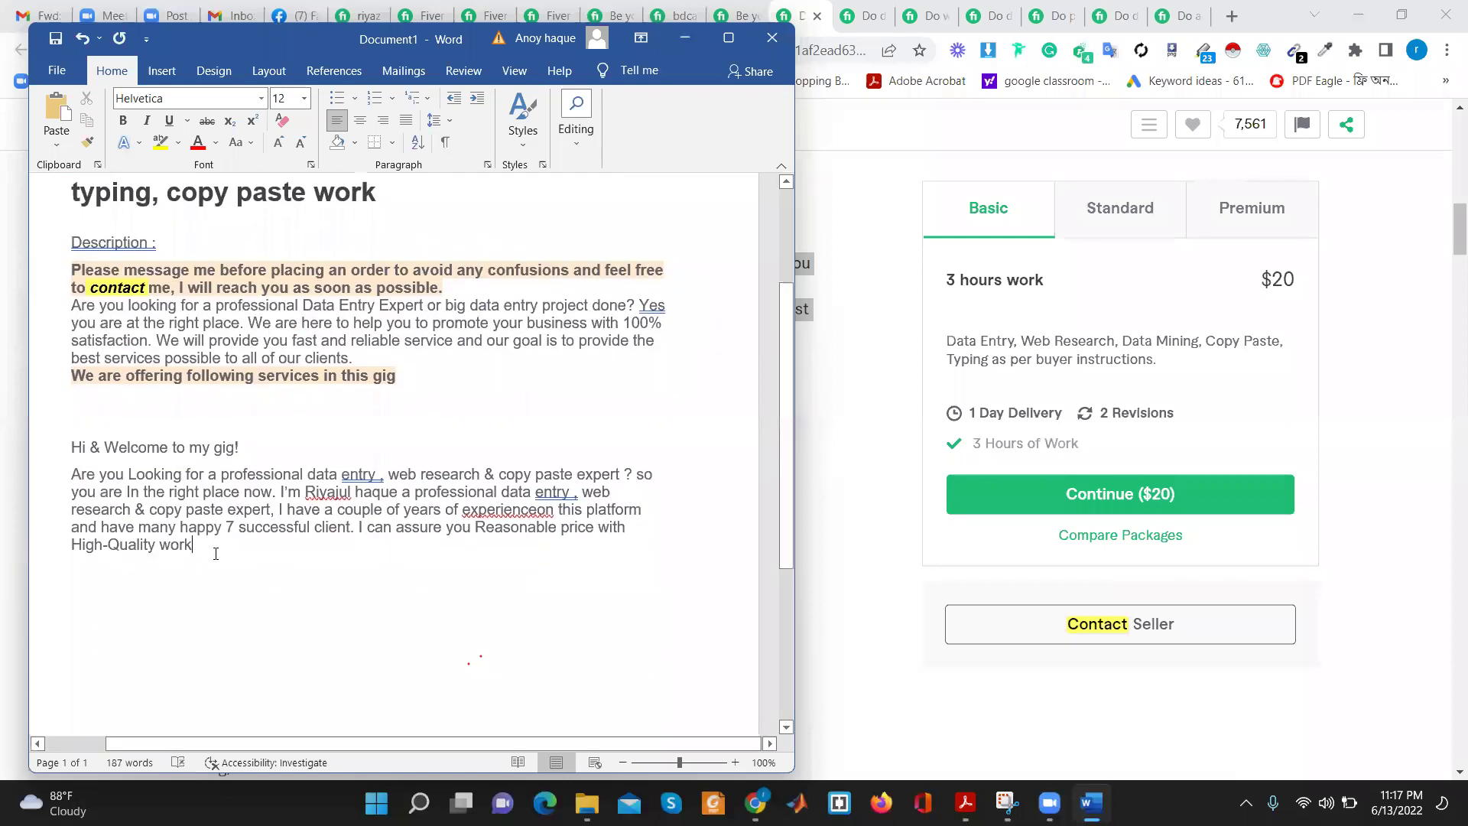
{"action": "type", "text": "."}
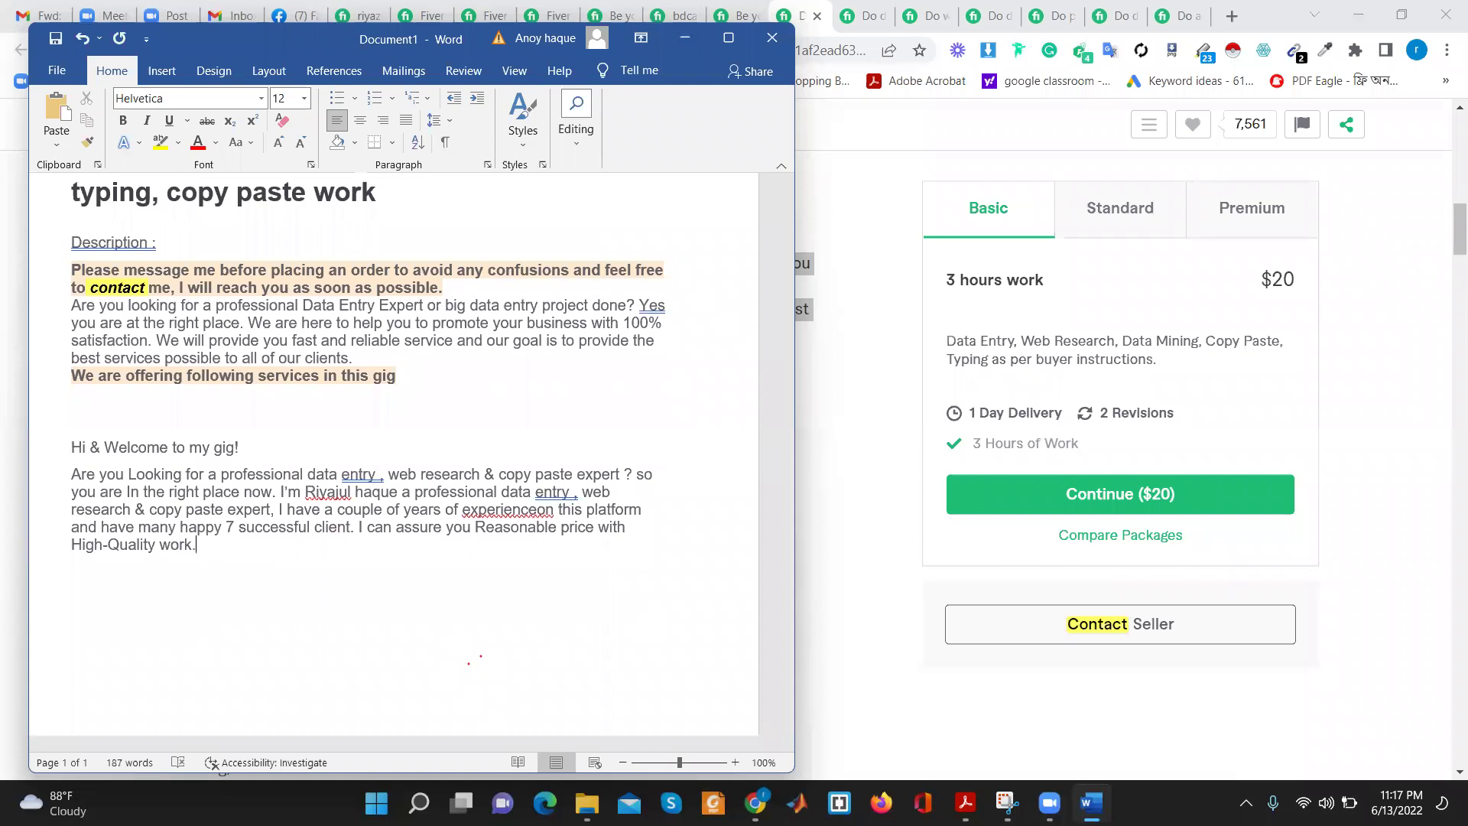
{"action": "key", "text": "Return"}
{"action": "key", "text": "Return"}
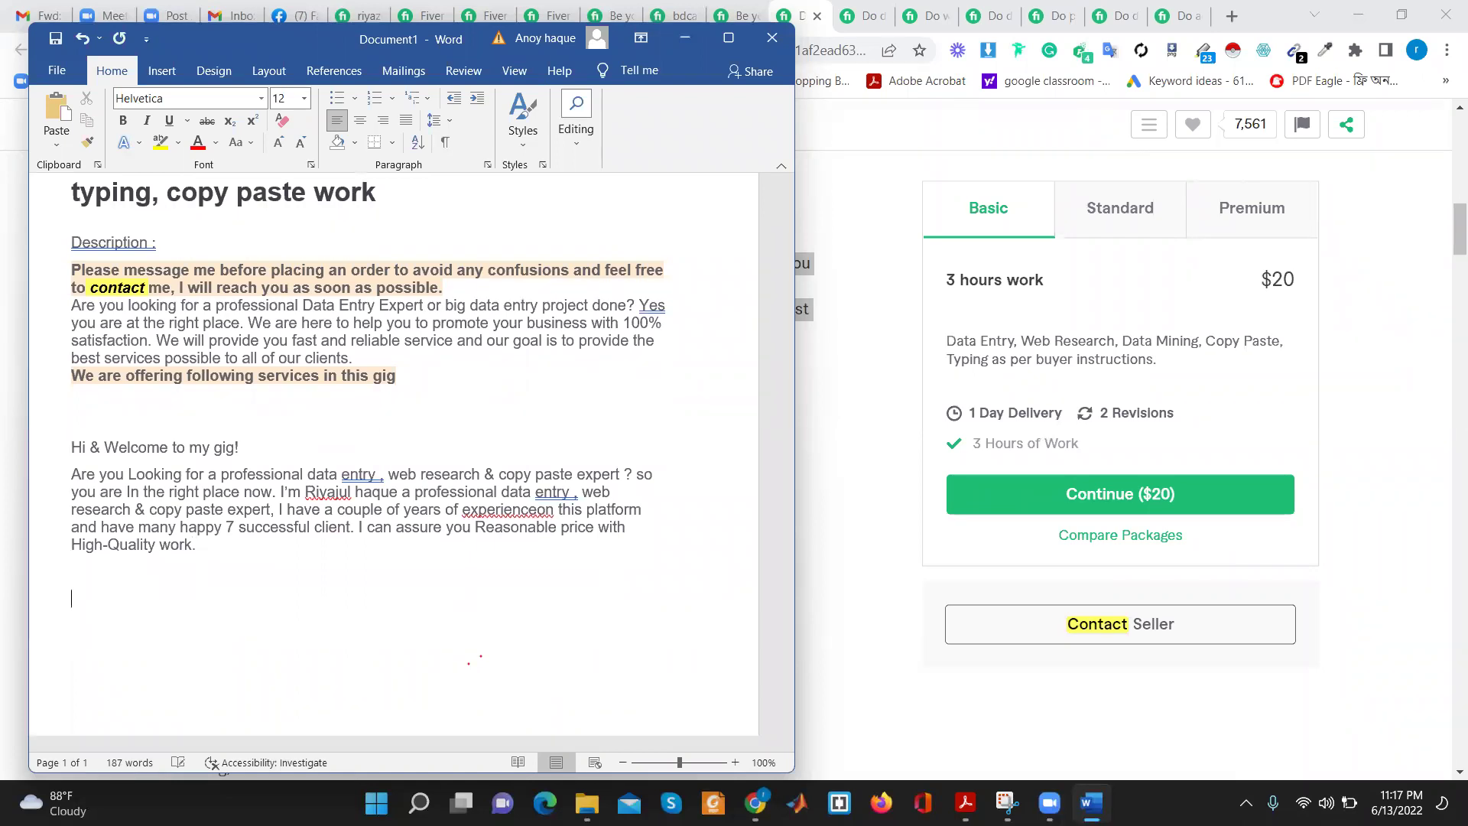
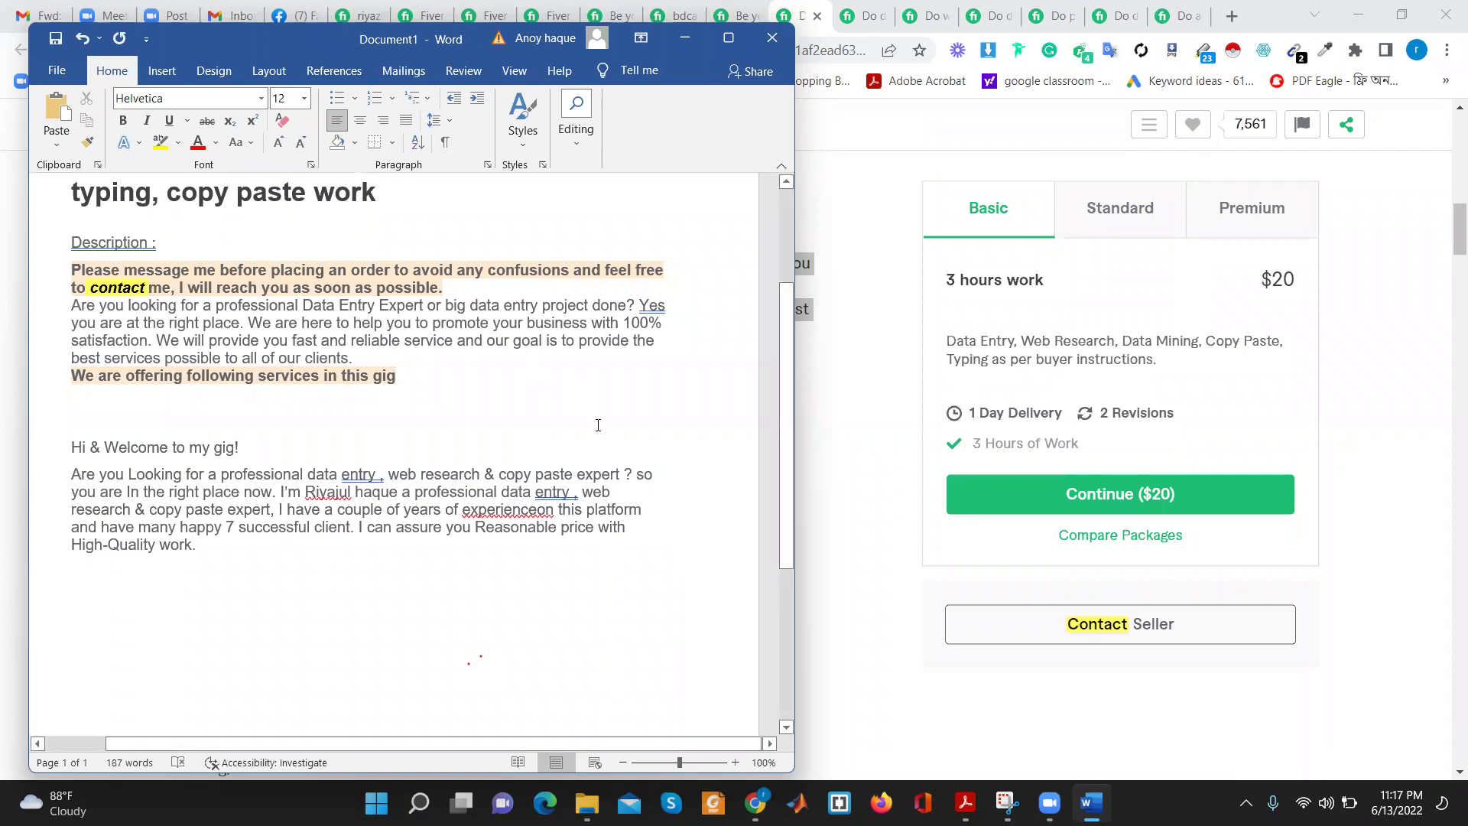
Look over the competitor's Fiverr gig page up to its OUR SERVICE heading
{"action": "left_click", "coordinate": [849, 14]}
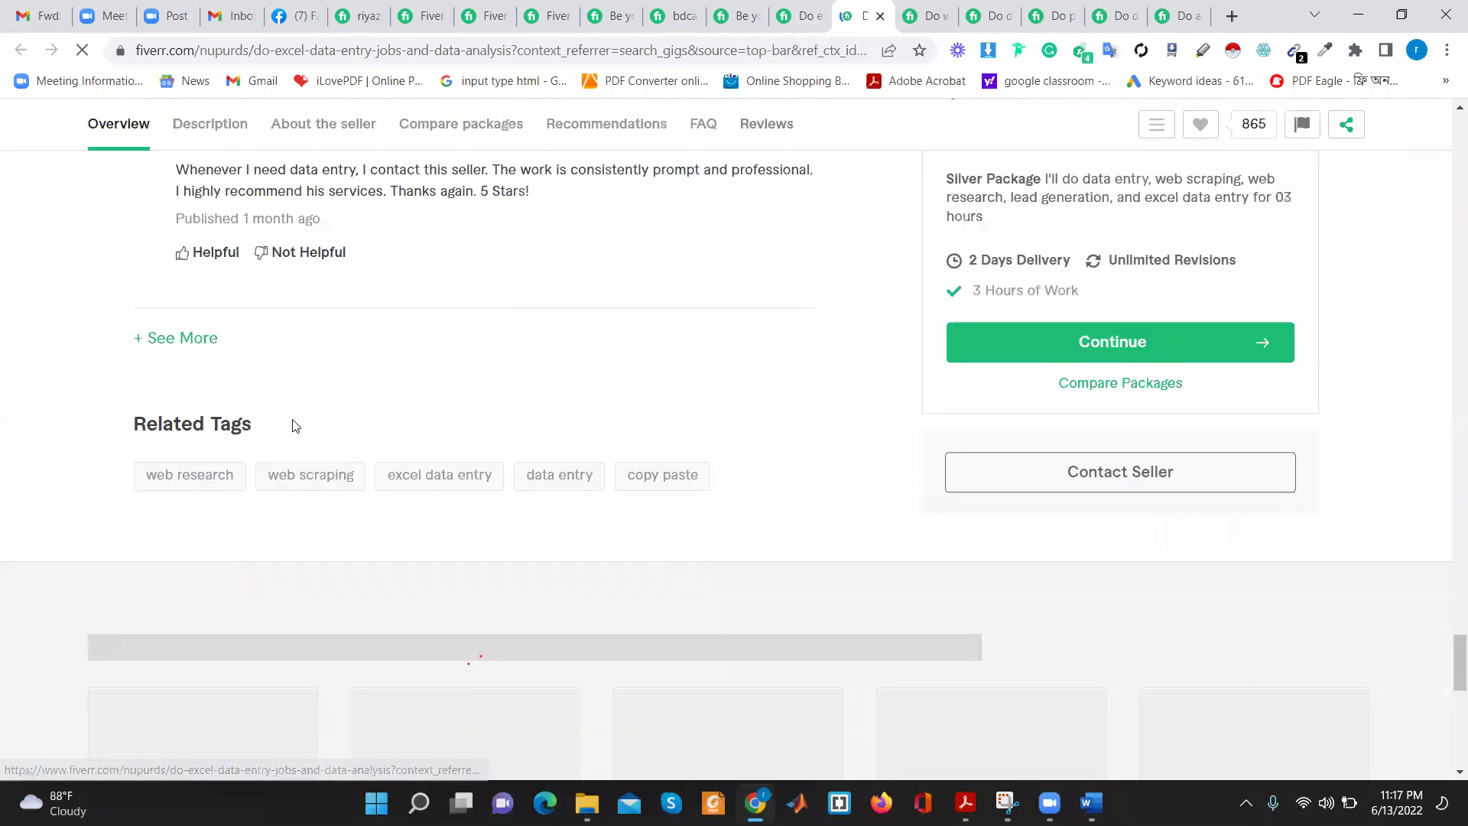
{"action": "scroll", "coordinate": [290, 385], "scroll_direction": "up", "scroll_amount": 5}
{"action": "scroll", "coordinate": [290, 382], "scroll_direction": "up", "scroll_amount": 5}
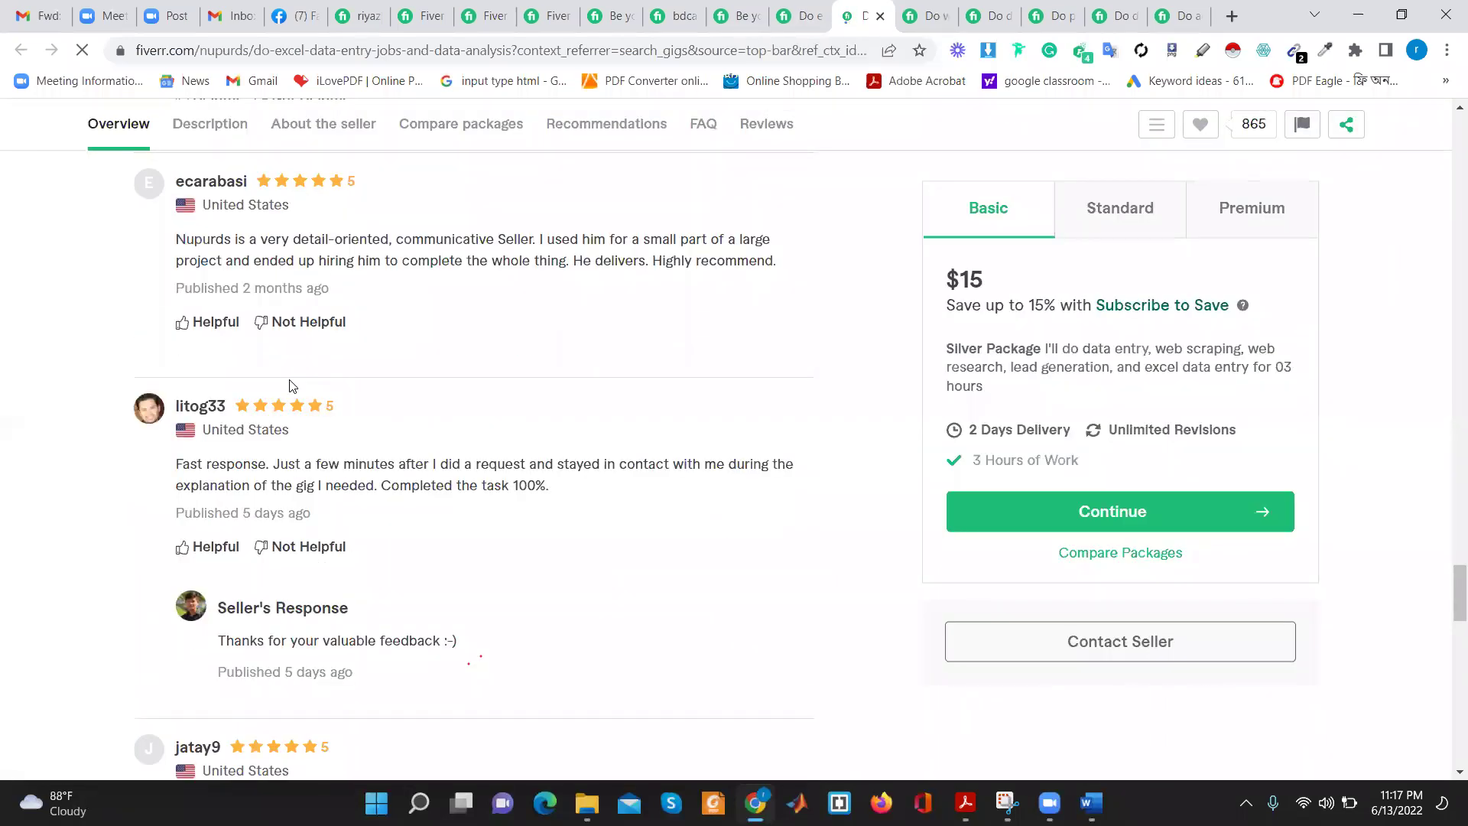
{"action": "scroll", "coordinate": [295, 382], "scroll_direction": "up", "scroll_amount": 5}
{"action": "scroll", "coordinate": [295, 378], "scroll_direction": "up", "scroll_amount": 5}
{"action": "scroll", "coordinate": [295, 378], "scroll_direction": "up", "scroll_amount": 5}
{"action": "scroll", "coordinate": [295, 378], "scroll_direction": "up", "scroll_amount": 5}
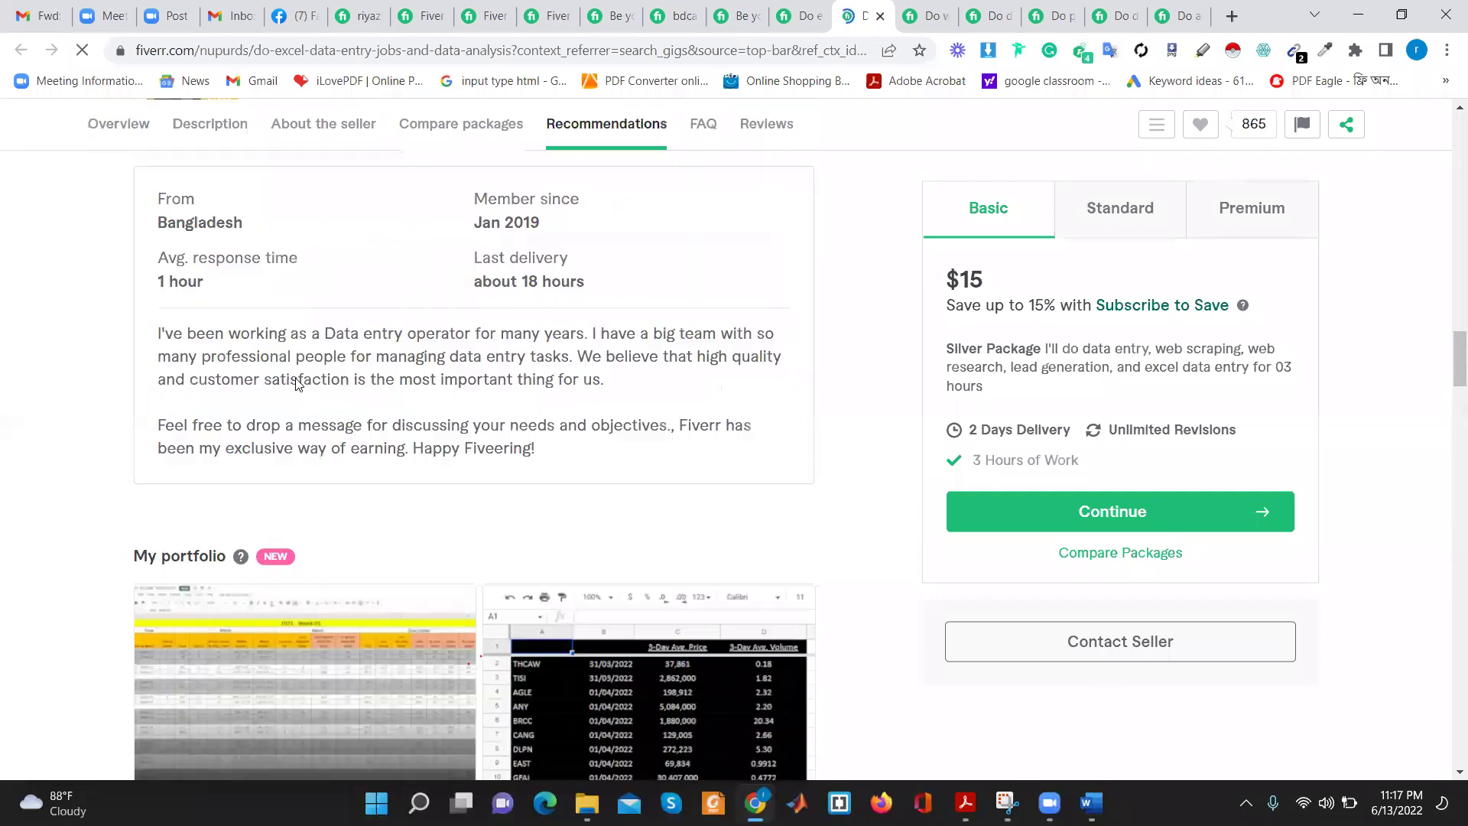
{"action": "scroll", "coordinate": [297, 382], "scroll_direction": "up", "scroll_amount": 5}
{"action": "scroll", "coordinate": [295, 382], "scroll_direction": "up", "scroll_amount": 5}
{"action": "scroll", "coordinate": [295, 382], "scroll_direction": "up", "scroll_amount": 2}
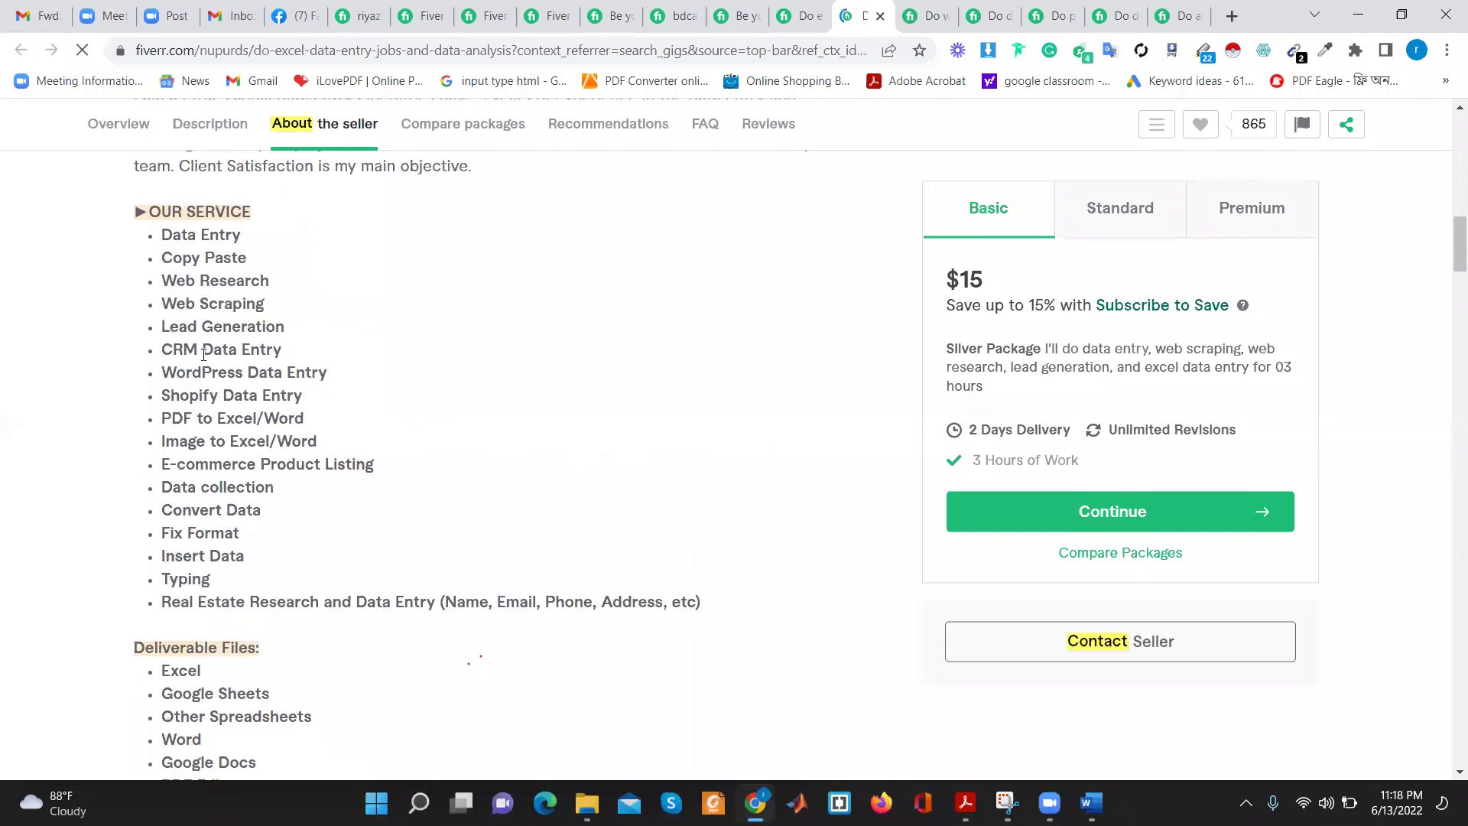
{"action": "scroll", "coordinate": [252, 382], "scroll_direction": "up", "scroll_amount": 3}
{"action": "left_click_drag", "start_coordinate": [276, 405], "coordinate": [120, 419]}
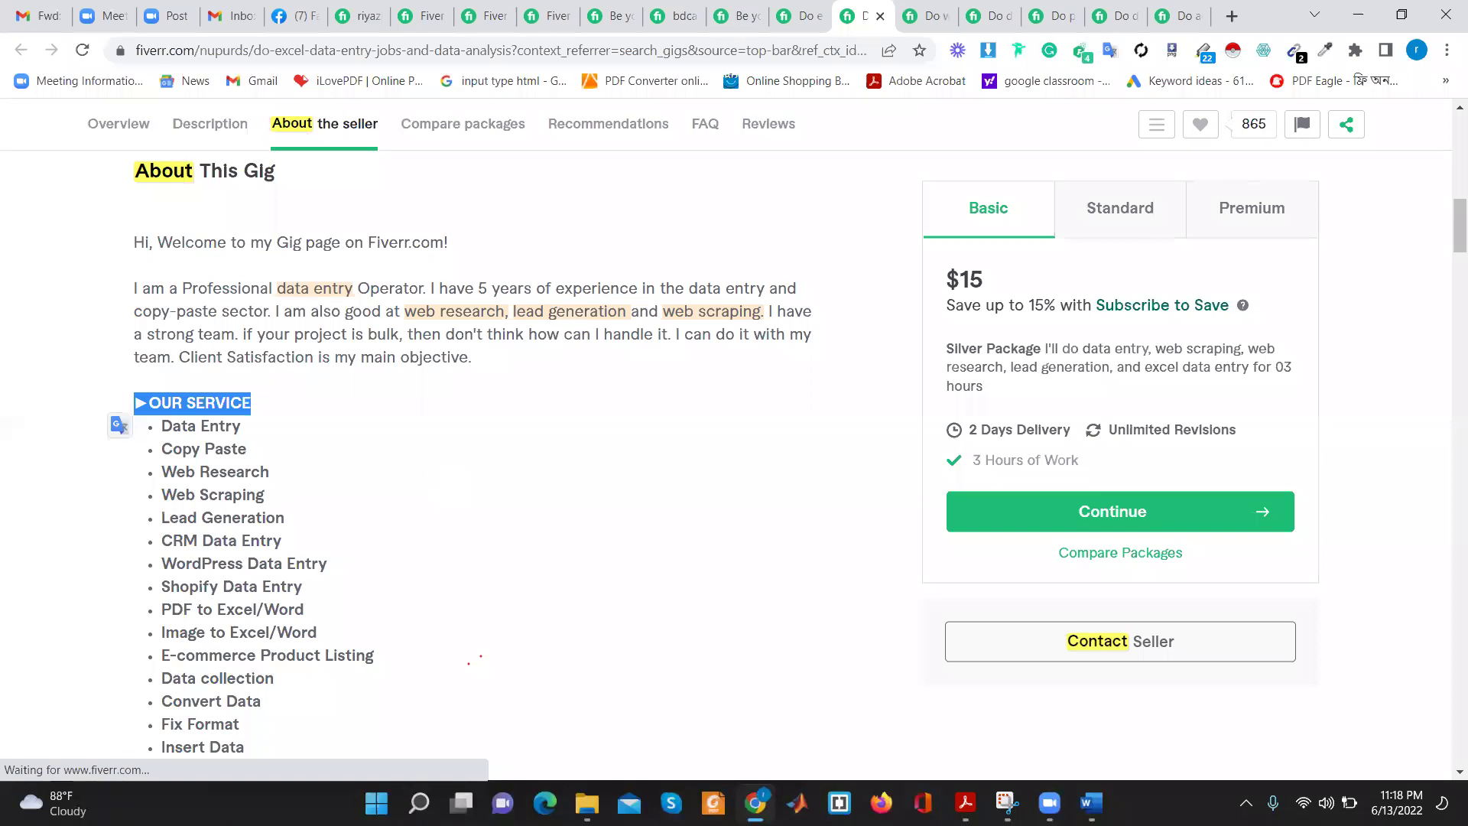
{"action": "left_click", "coordinate": [1090, 802]}
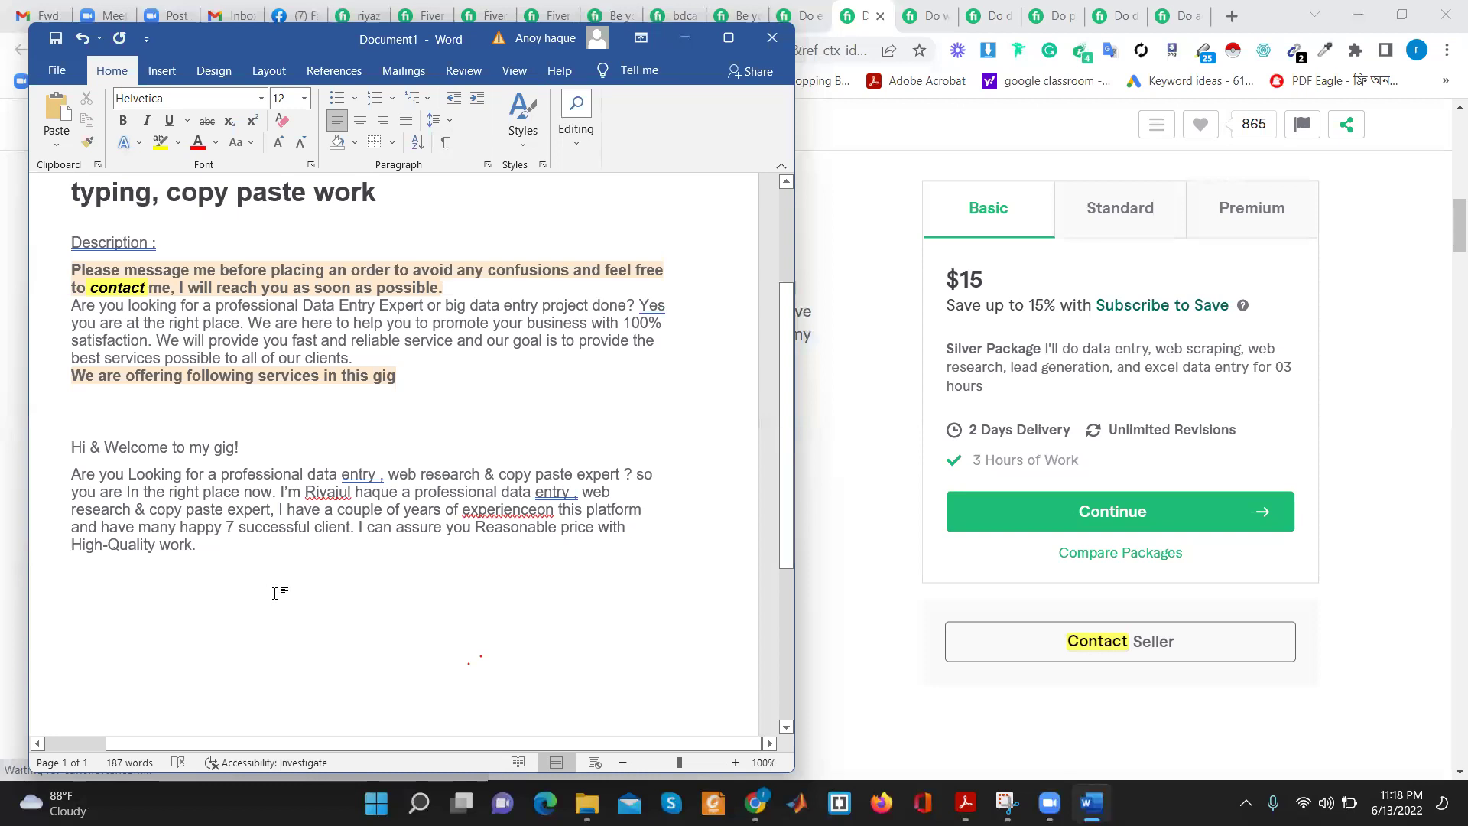
Add the line 'In this Gig I'm Offering:' with a row of plain dashes beneath it
{"action": "type", "text": "In"}
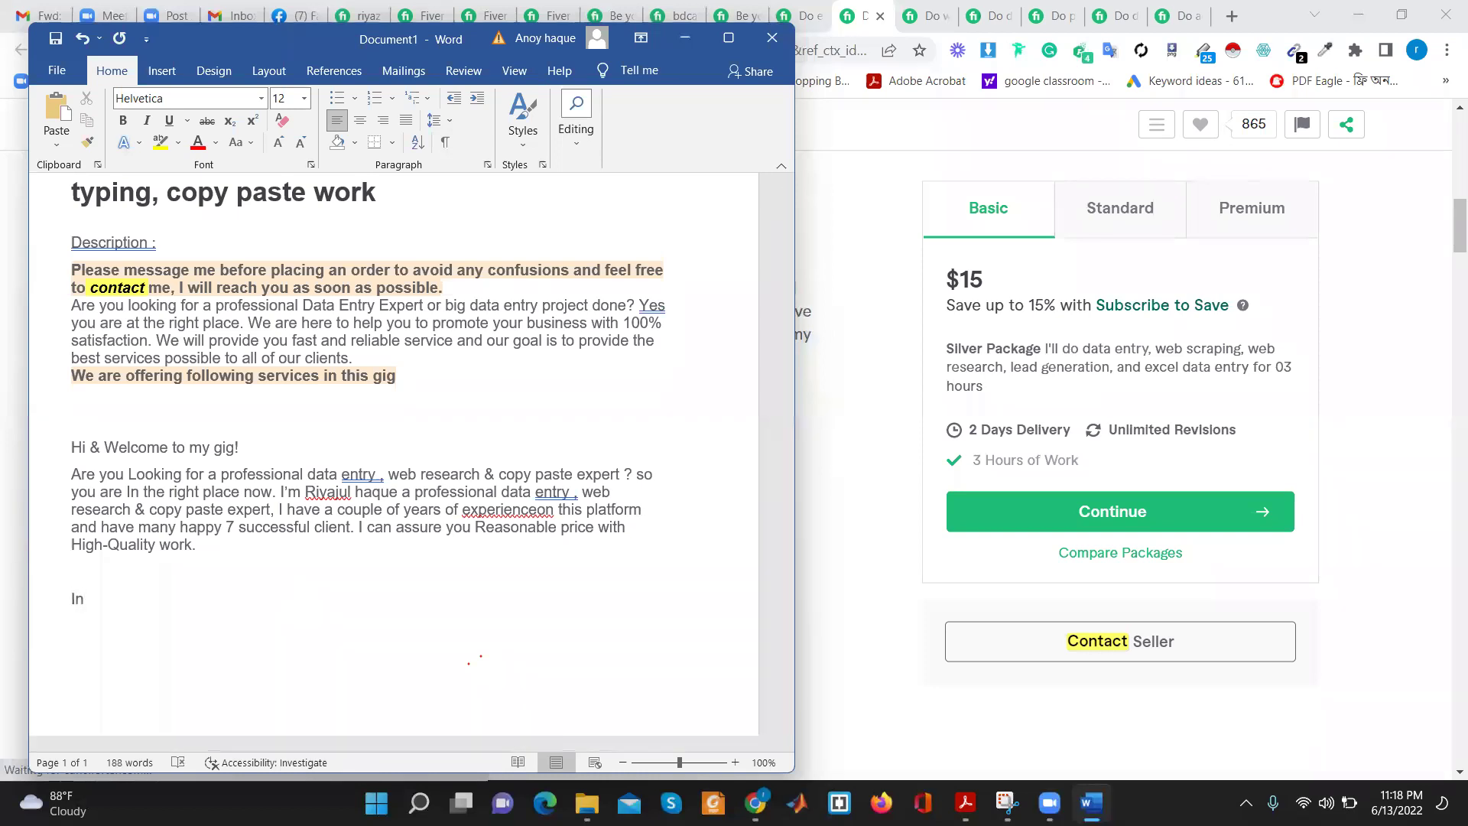
{"action": "type", "text": " this "}
{"action": "type", "text": "Gig "}
{"action": "type", "text": "I'm "}
{"action": "type", "text": "Offering"}
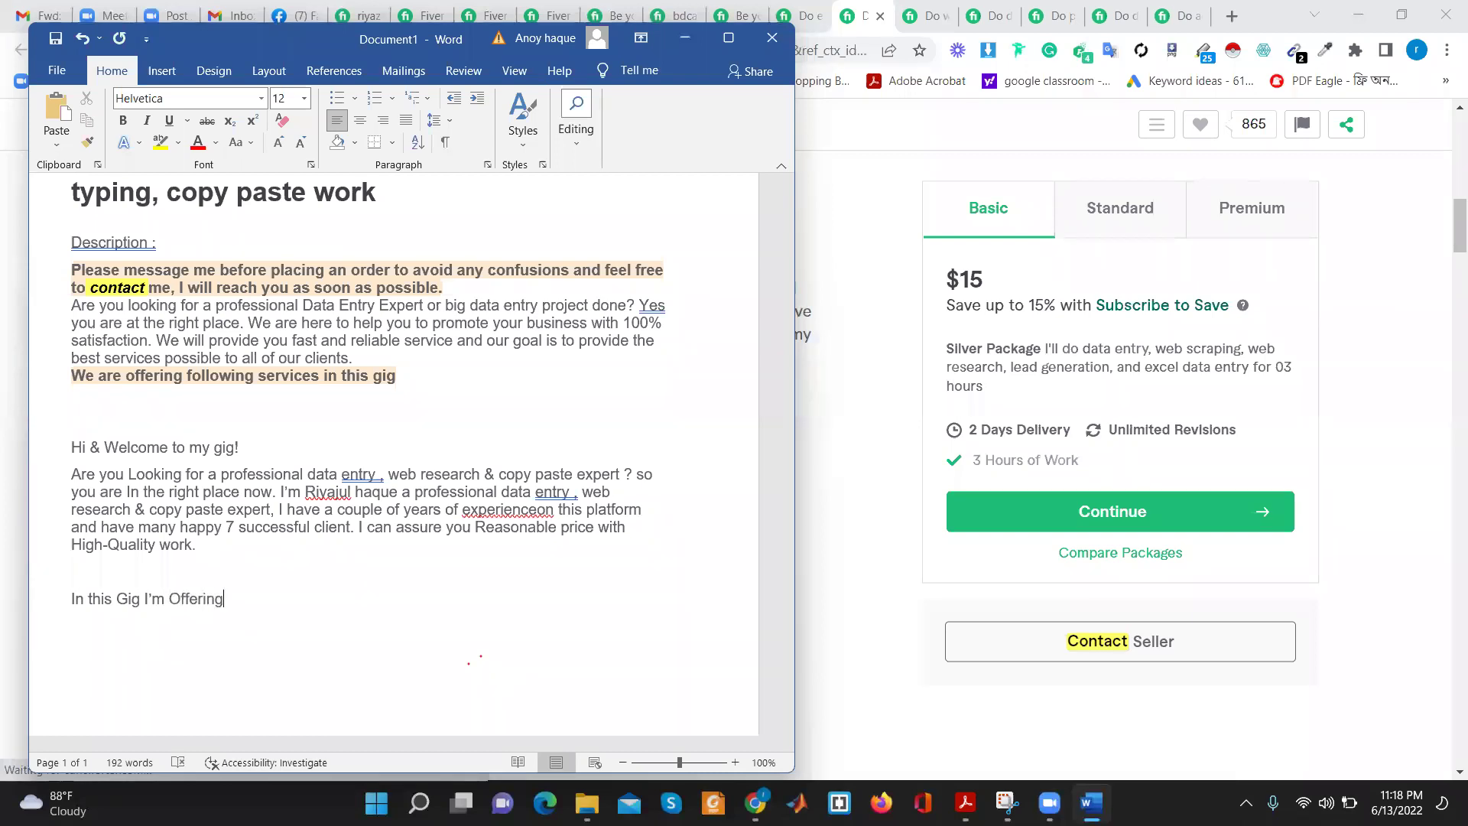
{"action": "type", "text": ":"}
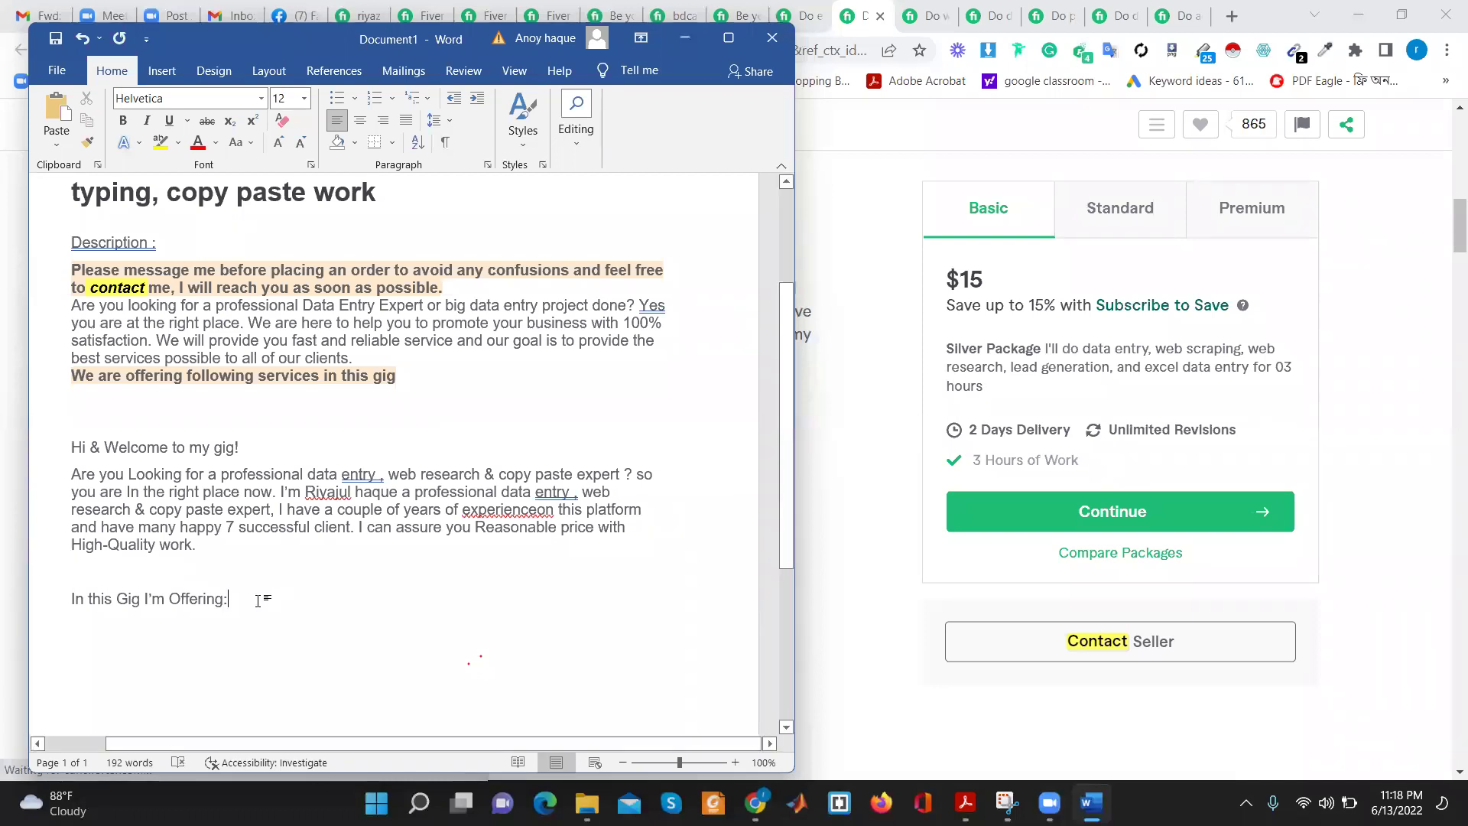
{"action": "key", "text": "Return"}
{"action": "type", "text": "----------------------------------"}
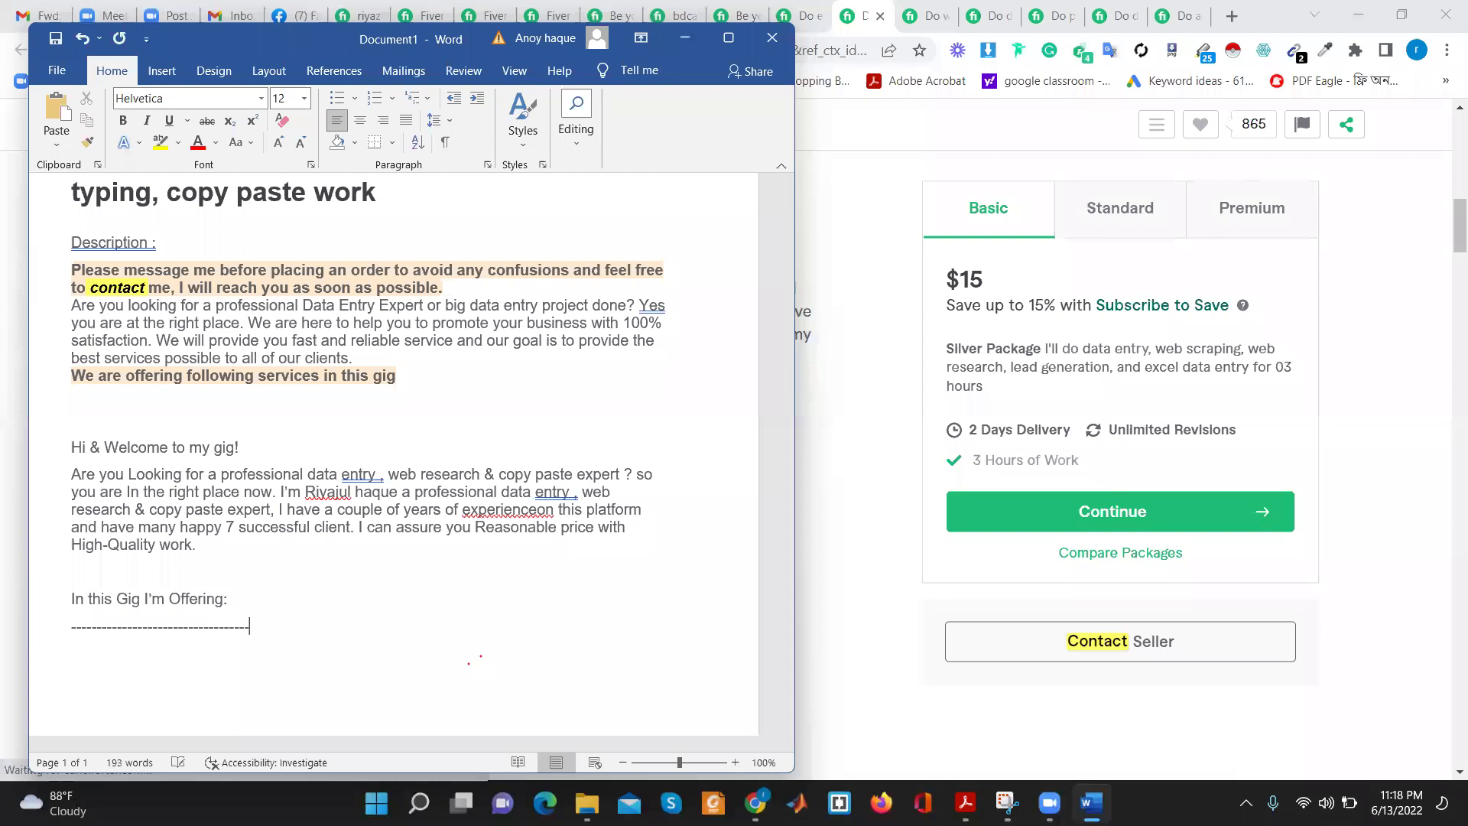
{"action": "scroll", "coordinate": [274, 589], "scroll_direction": "down", "scroll_amount": 2}
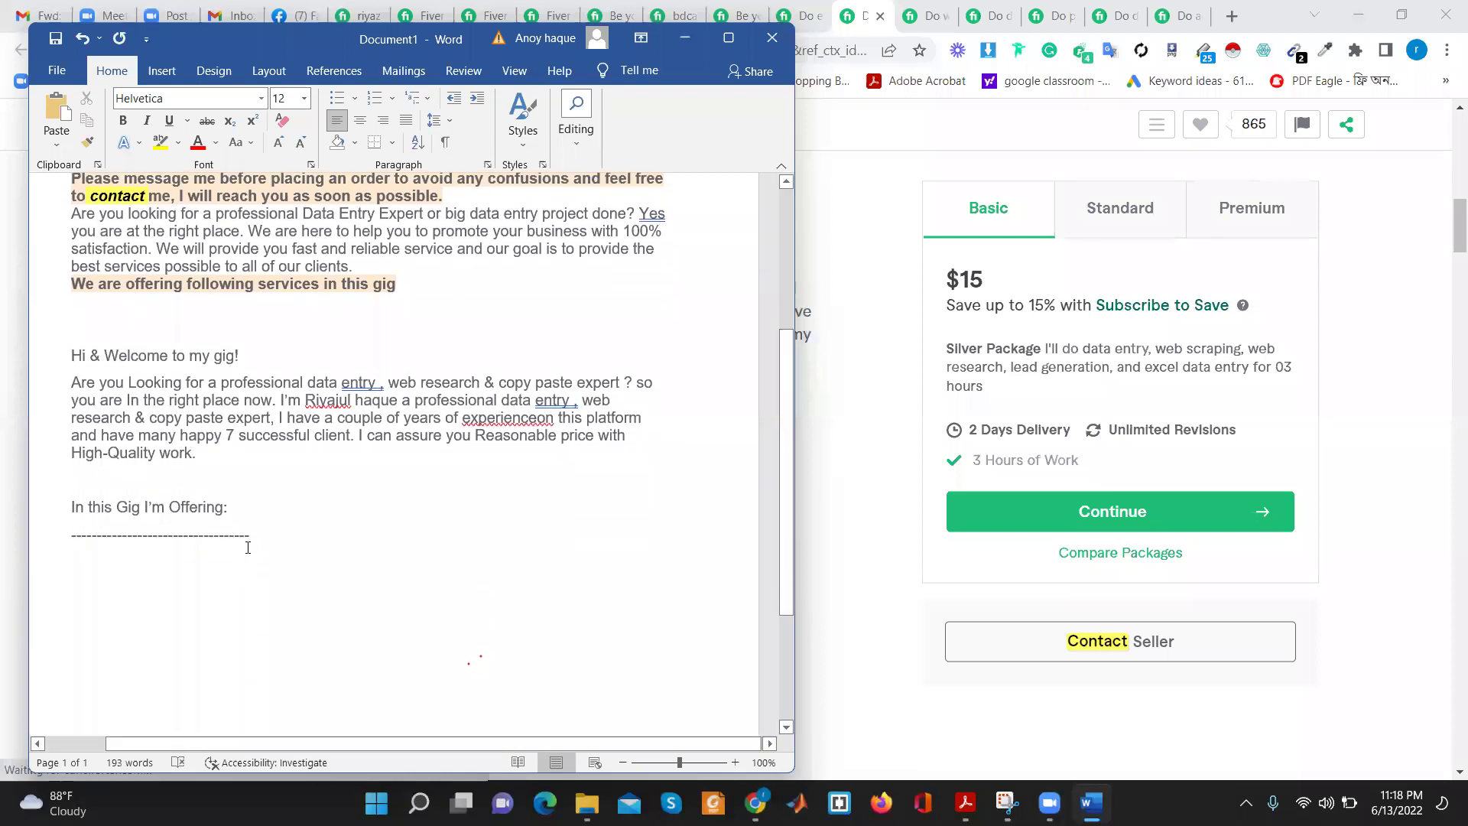
{"action": "key", "text": "Return"}
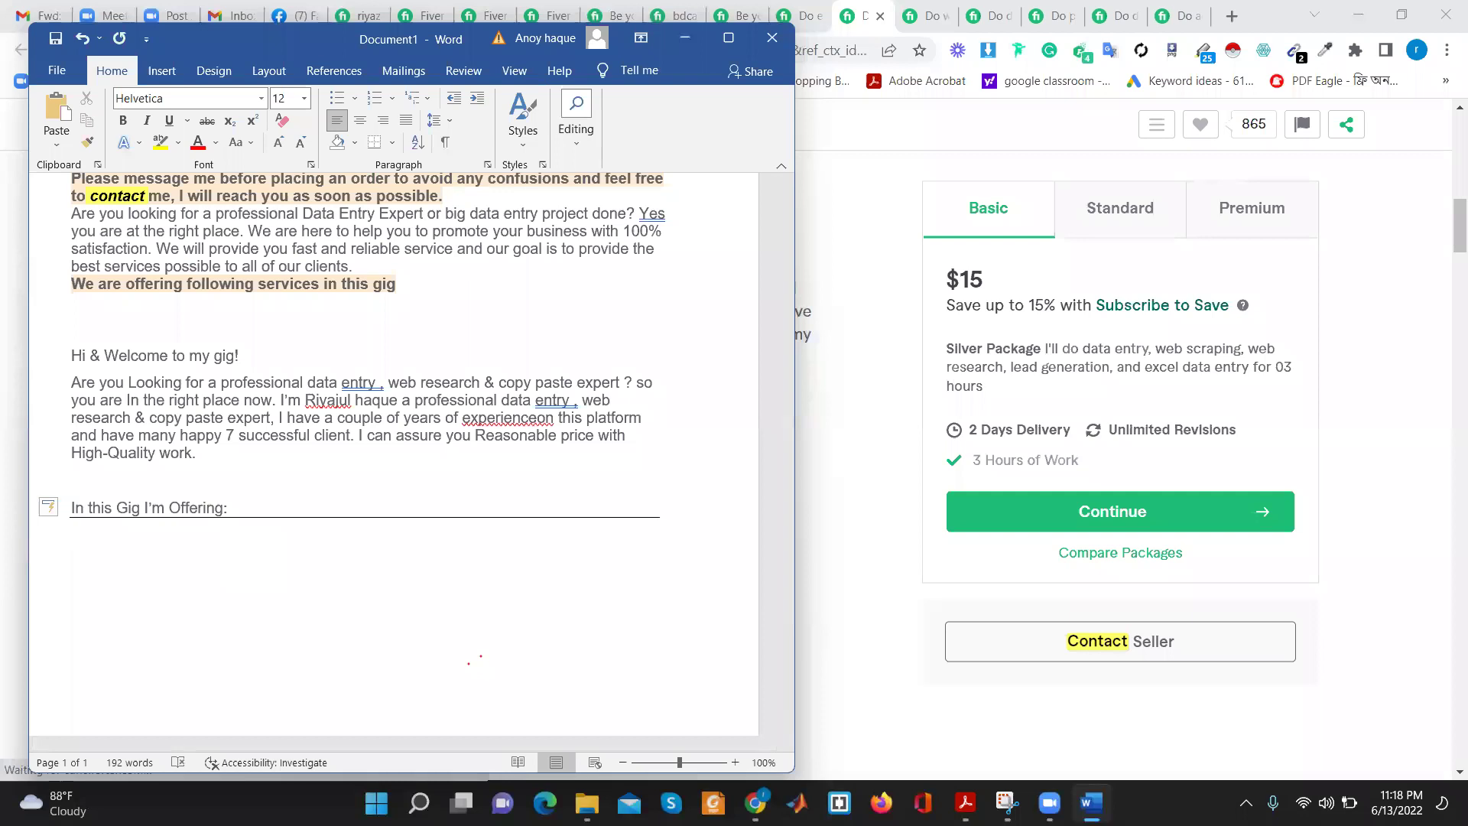
{"action": "key", "text": "ctrl+z"}
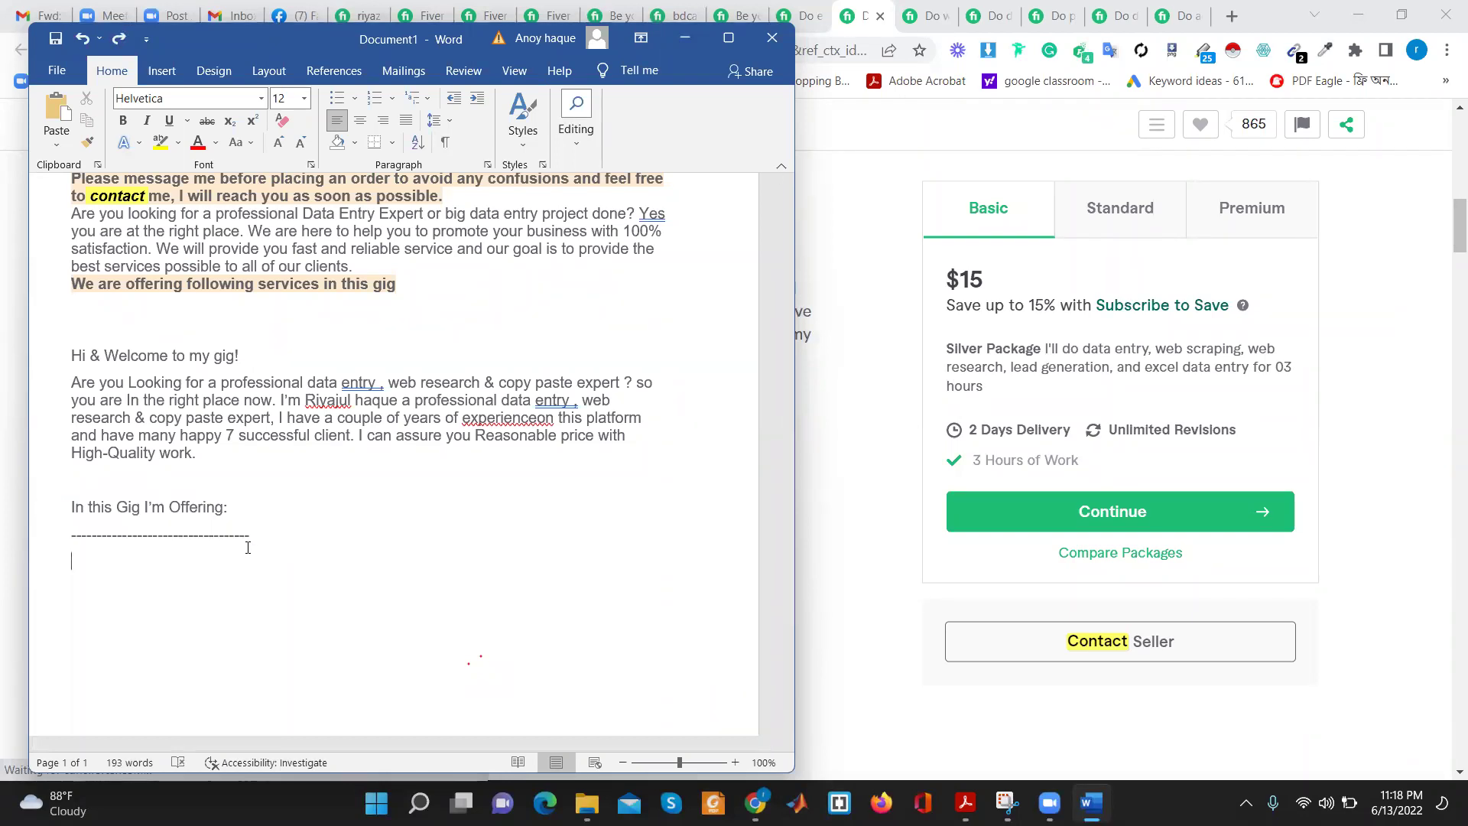
{"action": "type", "text": "hggu"}
{"action": "key", "text": "BackSpace"}
{"action": "key", "text": "BackSpace"}
{"action": "key", "text": "BackSpace"}
{"action": "key", "text": "BackSpace"}
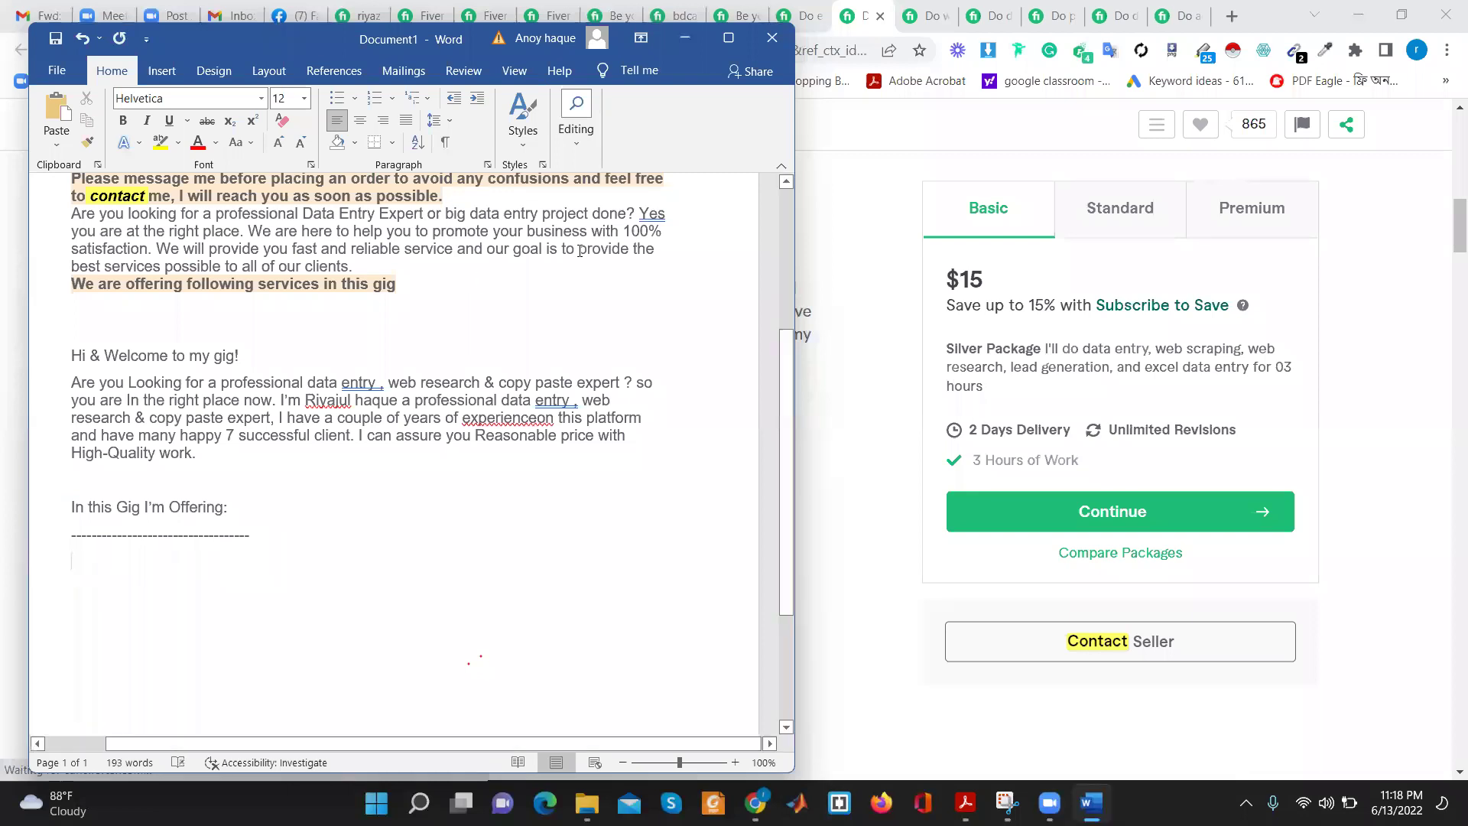
{"action": "left_click", "coordinate": [841, 222]}
Copy the gig's OUR SERVICE bullets, from Data Entry through Typing
{"action": "scroll", "coordinate": [461, 412], "scroll_direction": "down", "scroll_amount": 4}
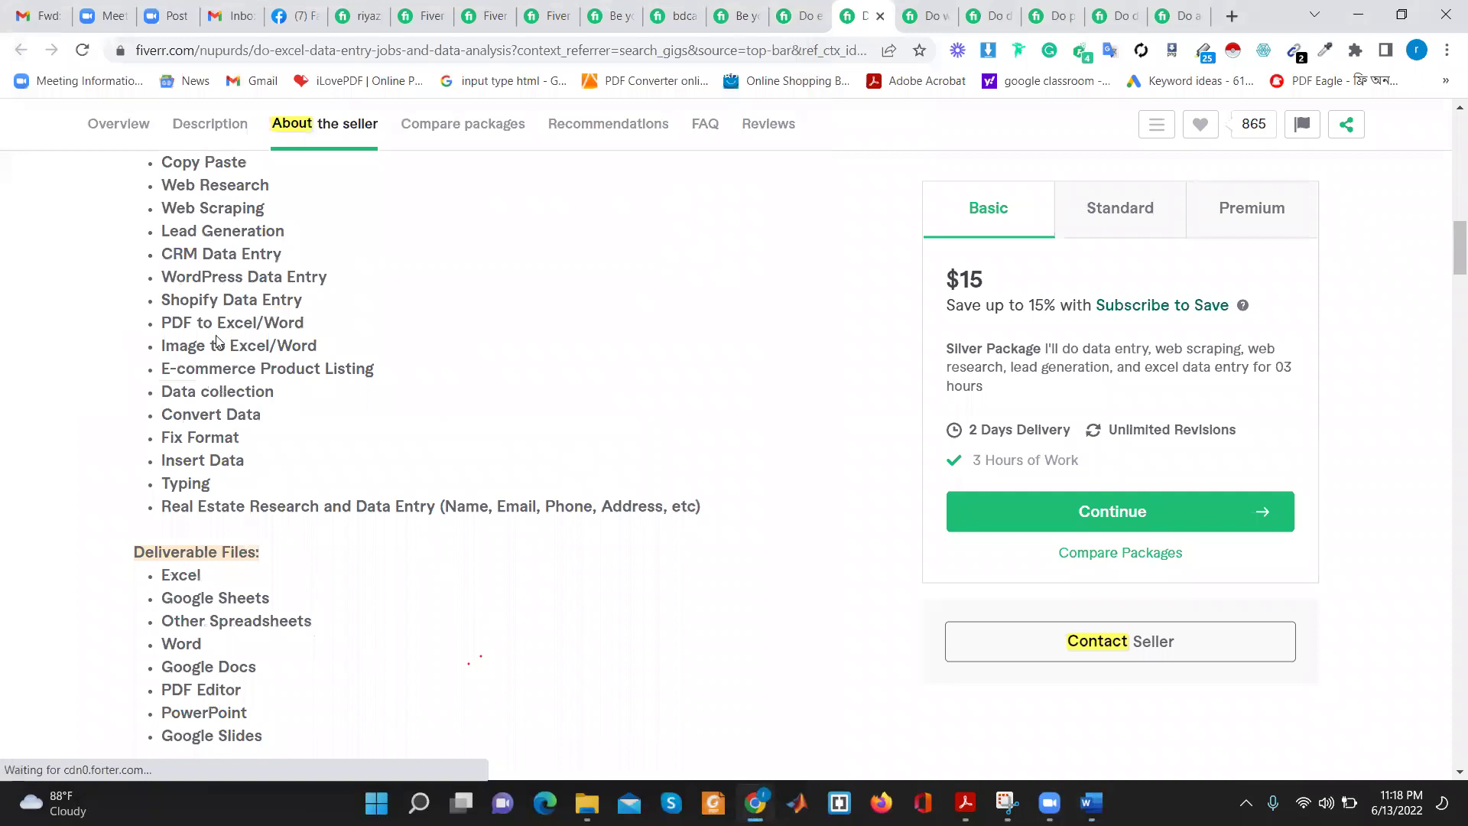
{"action": "scroll", "coordinate": [145, 222], "scroll_direction": "up", "scroll_amount": 1}
{"action": "mouse_move", "coordinate": [157, 234]}
{"action": "left_mouse_down"}
{"action": "mouse_move", "coordinate": [229, 350]}
{"action": "mouse_move", "coordinate": [230, 396]}
{"action": "mouse_move", "coordinate": [257, 443]}
{"action": "mouse_move", "coordinate": [245, 587]}
{"action": "left_mouse_up"}
{"action": "right_click", "coordinate": [197, 252]}
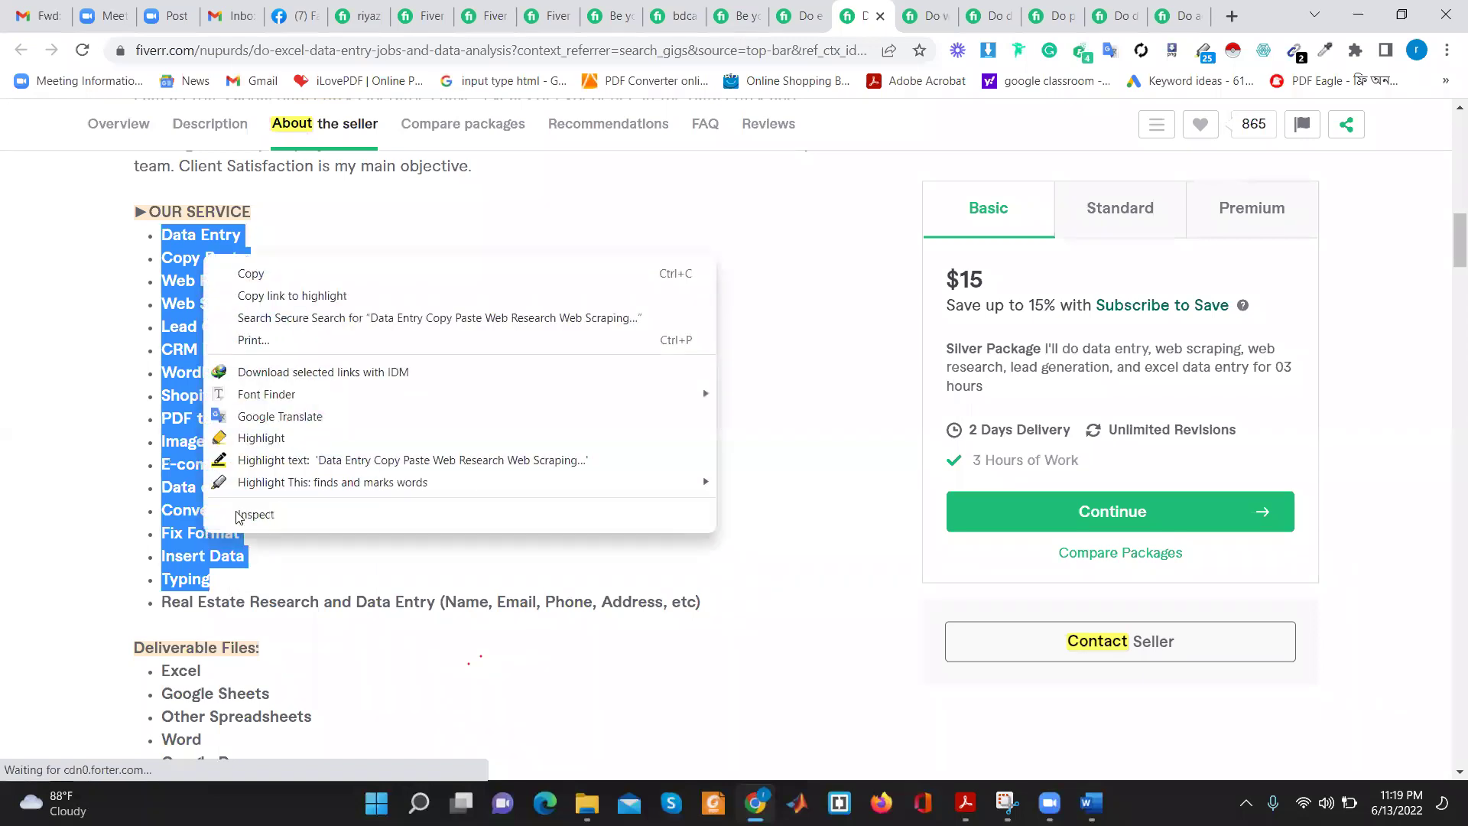
{"action": "left_click", "coordinate": [280, 274]}
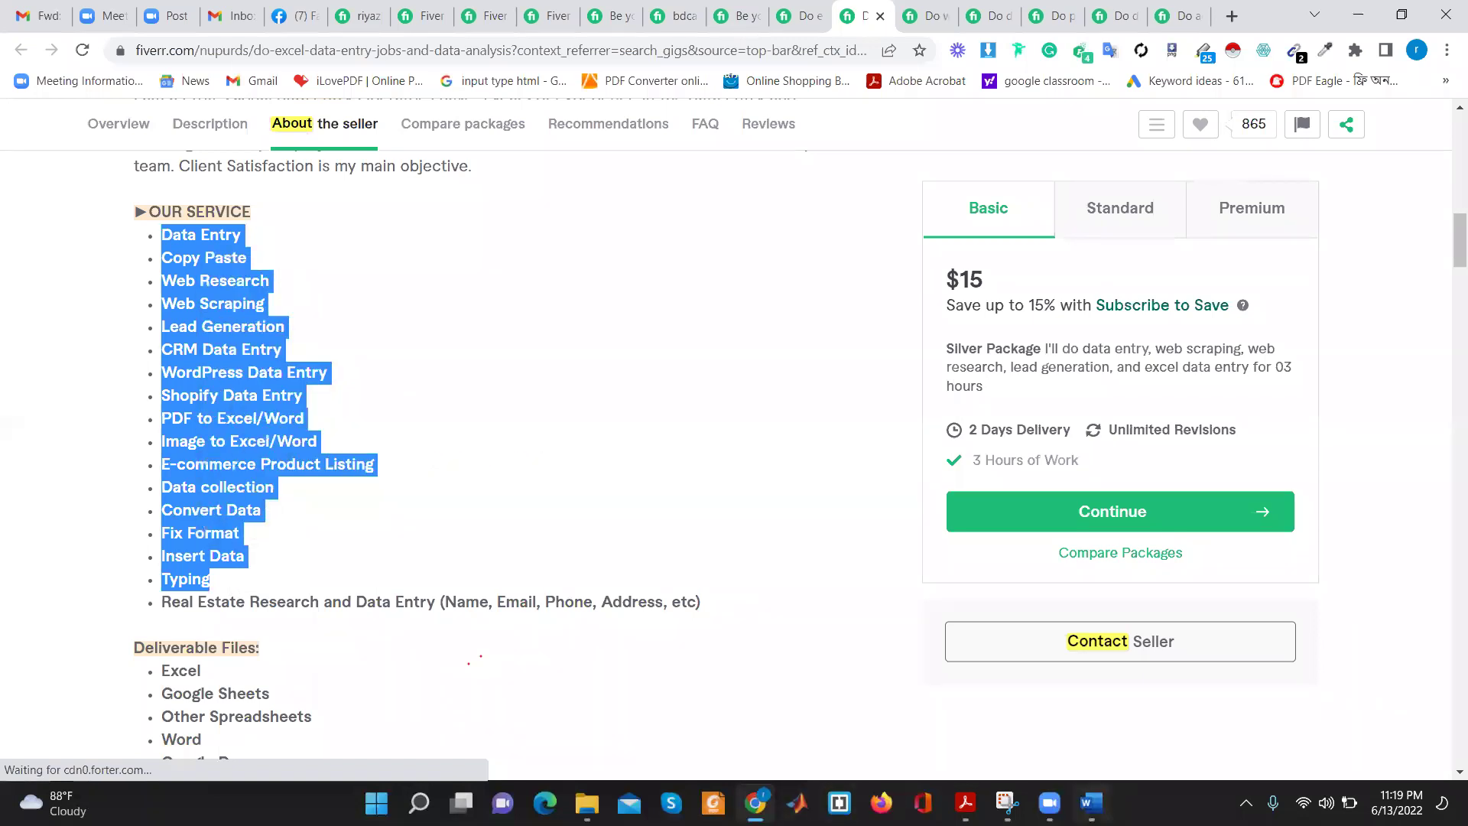
{"action": "left_click", "coordinate": [1090, 802]}
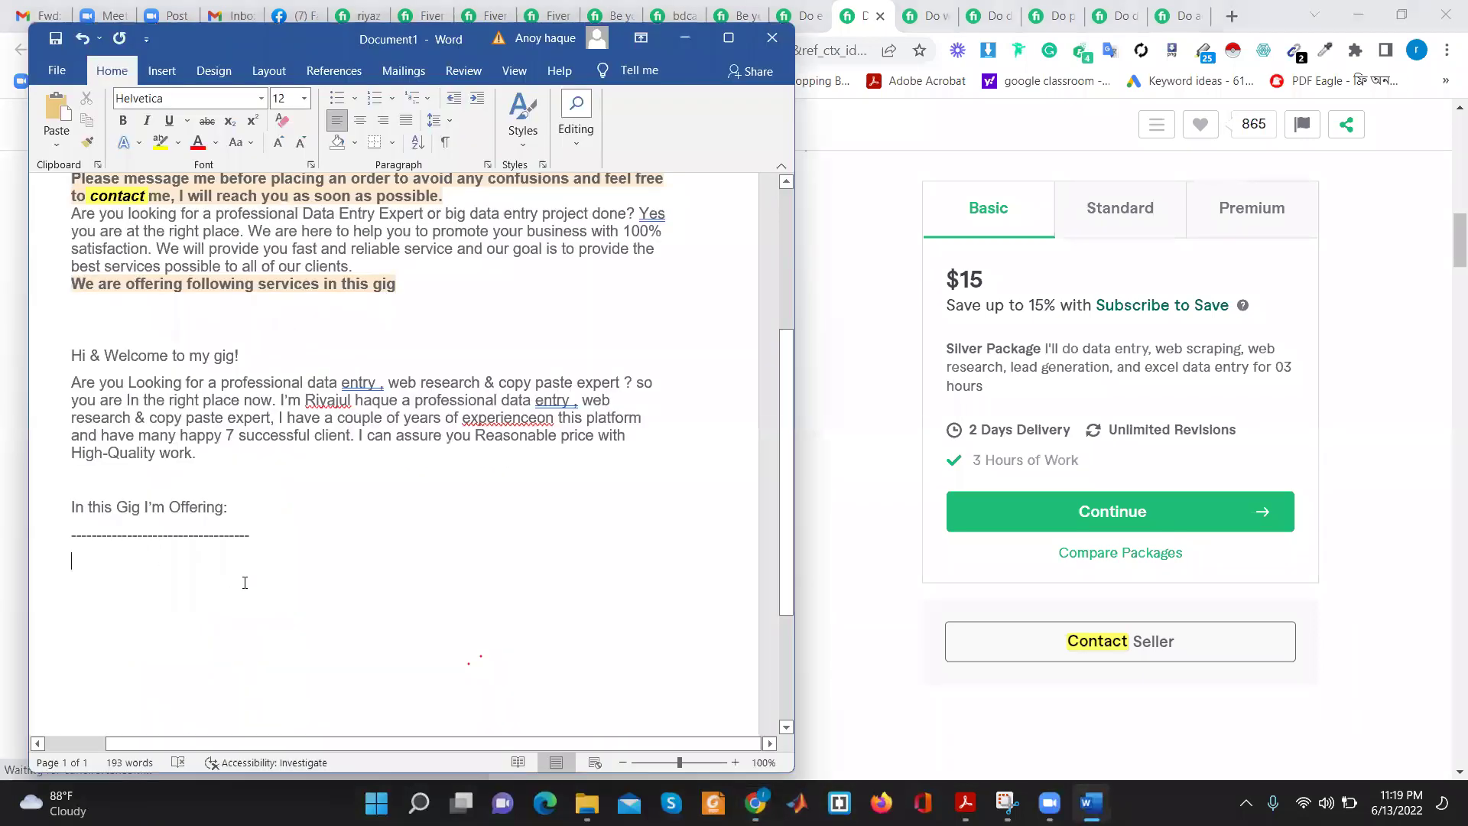
Paste the services list under the divider and delete its Shopify Data Entry item
{"action": "key", "text": "ctrl+v"}
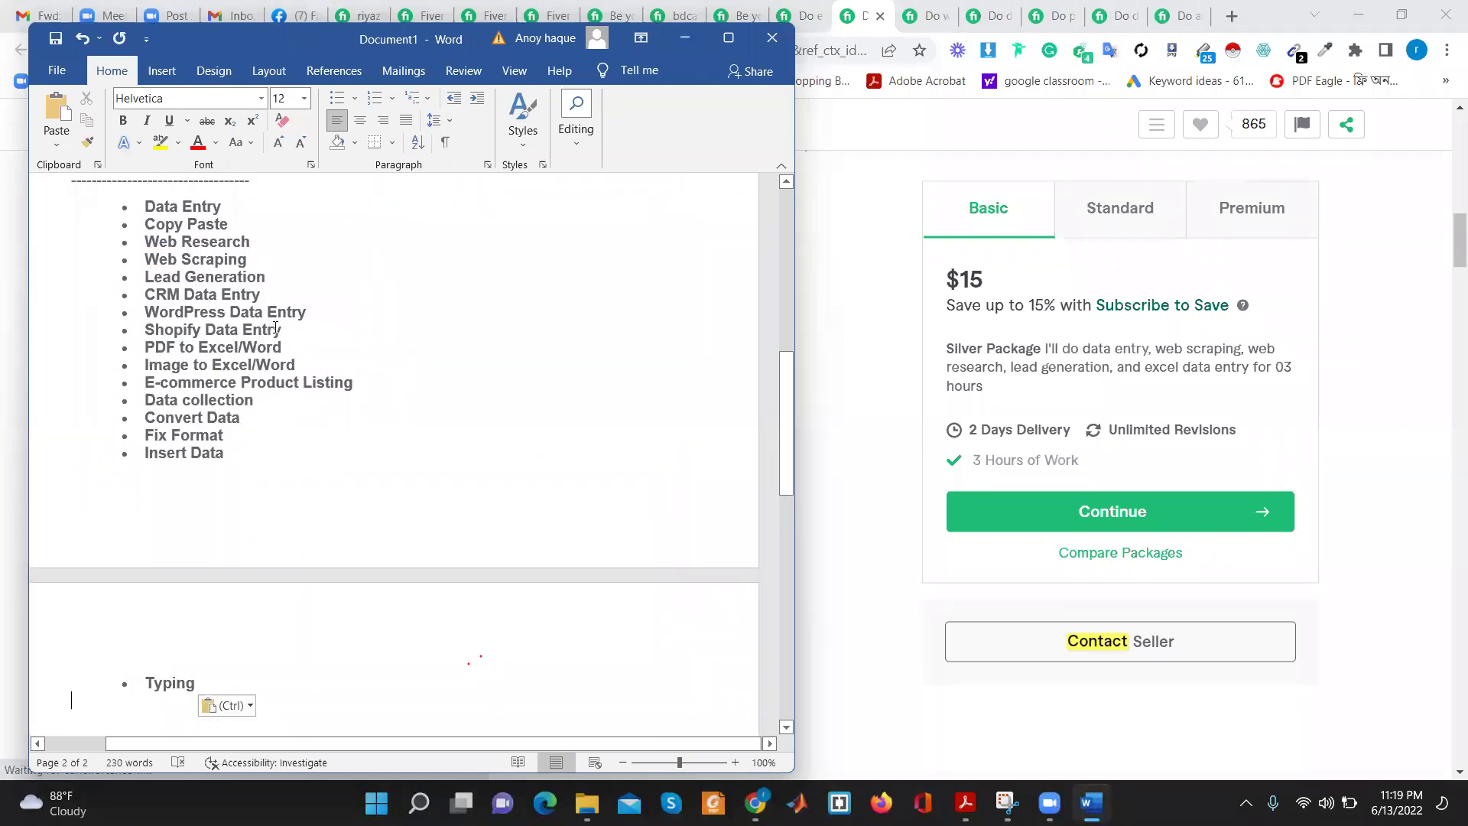
{"action": "left_click_drag", "start_coordinate": [283, 330], "coordinate": [135, 336]}
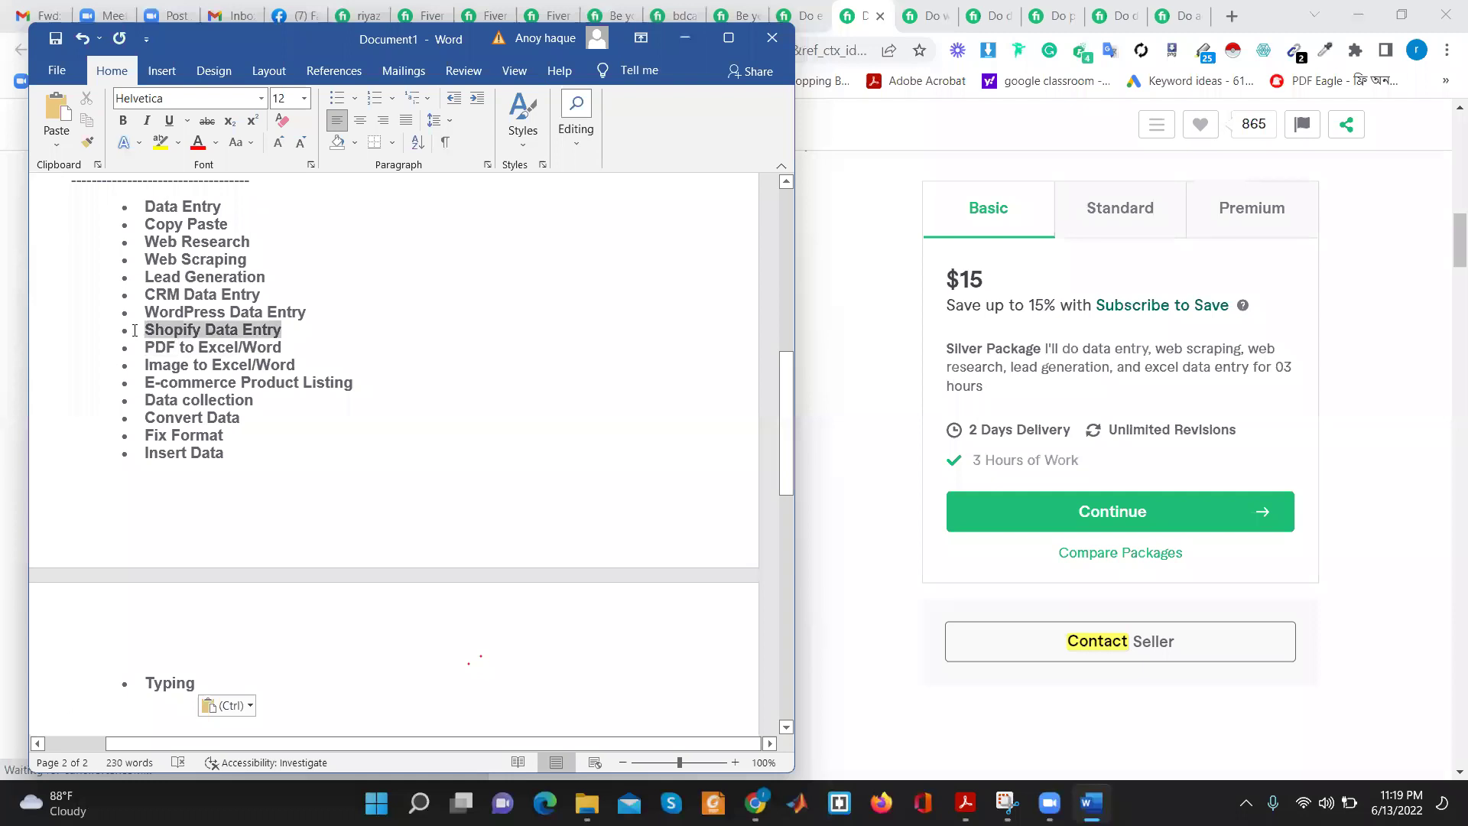
{"action": "key", "text": "BackSpace"}
{"action": "key", "text": "BackSpace"}
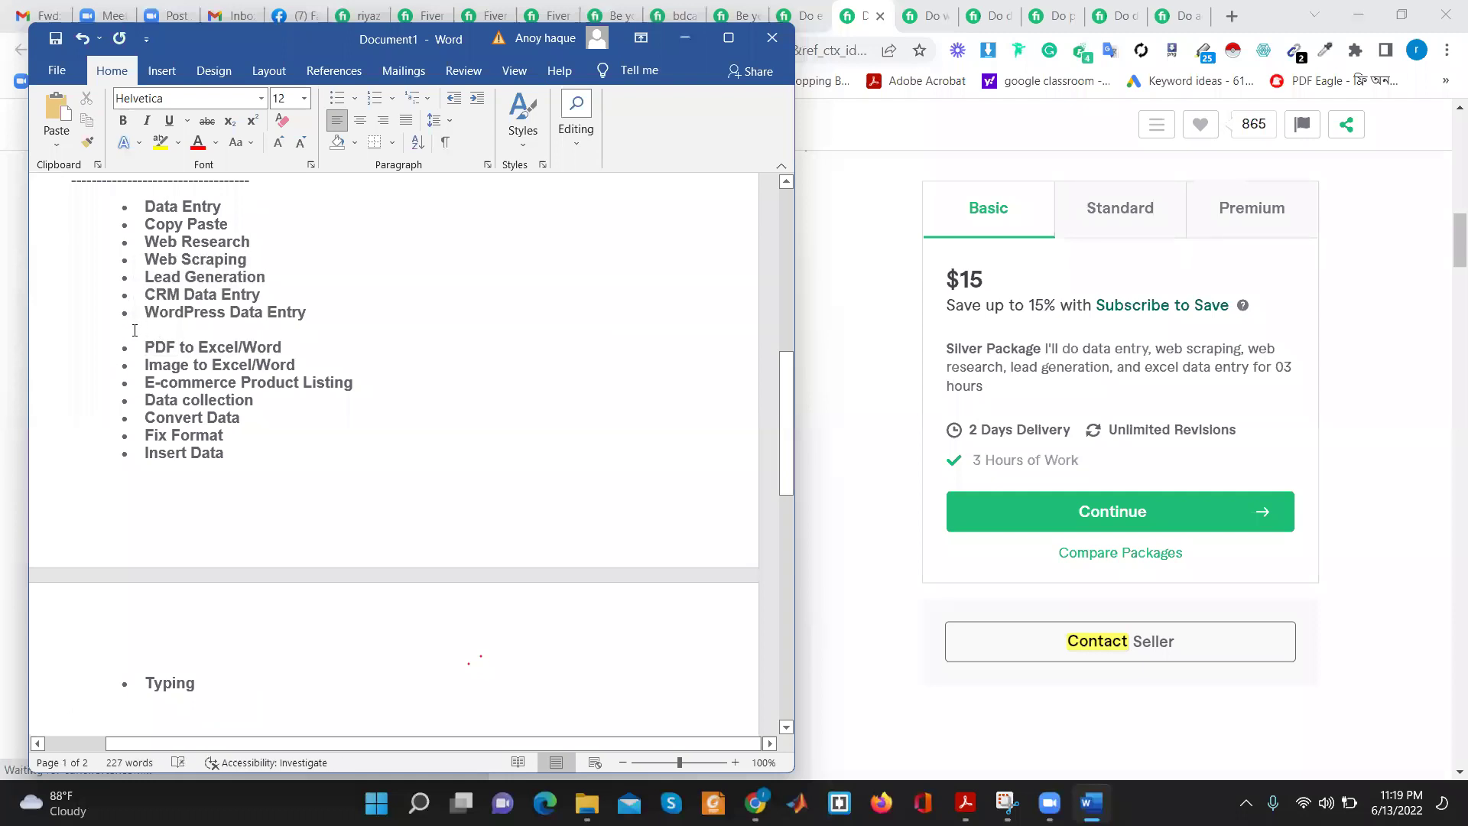
{"action": "key", "text": "BackSpace"}
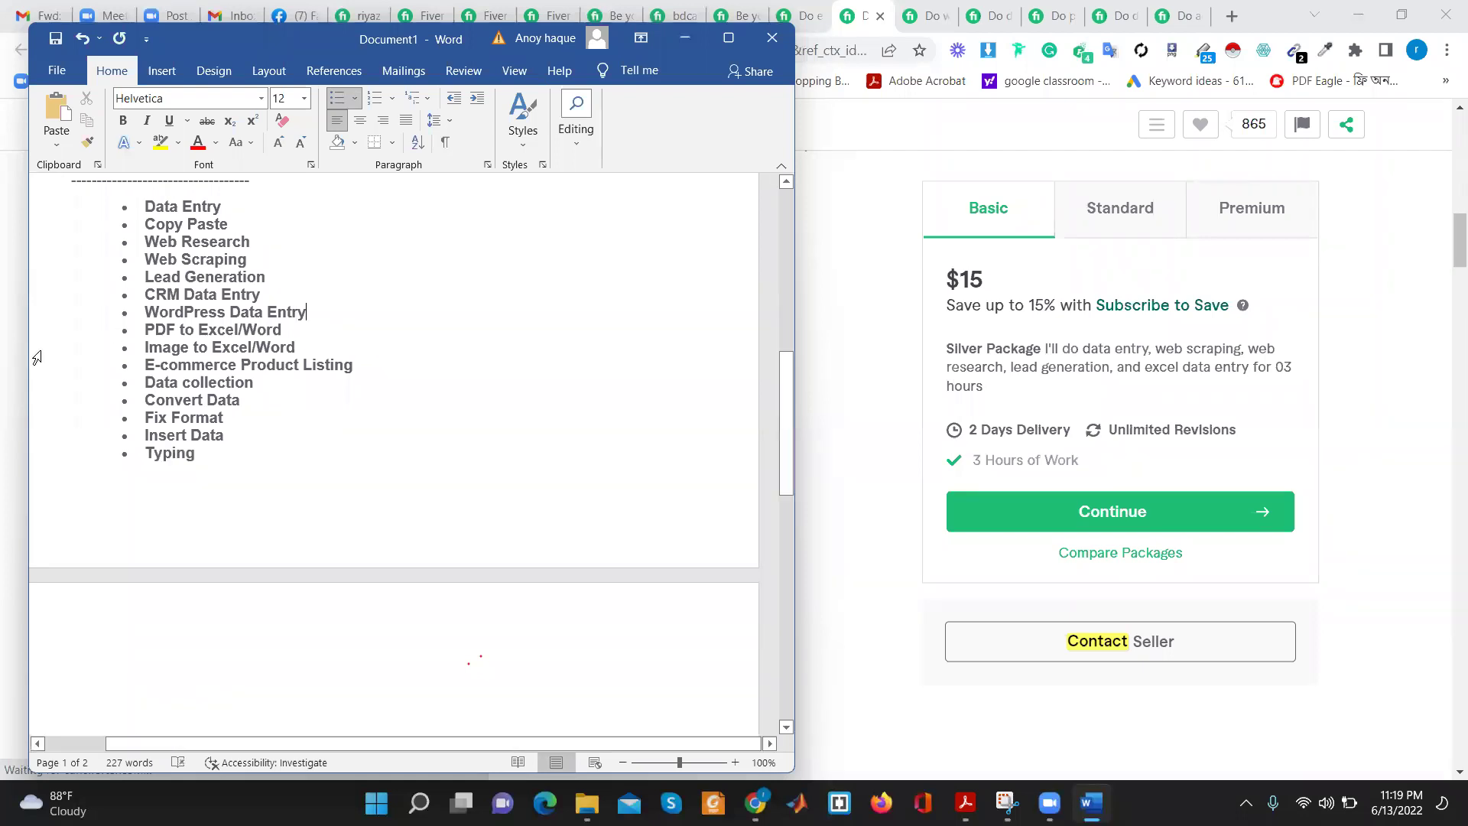
Delete the Fix Format item and start a new empty bullet after Typing
{"action": "mouse_move", "coordinate": [279, 276]}
{"action": "left_mouse_down"}
{"action": "mouse_move", "coordinate": [179, 261]}
{"action": "mouse_move", "coordinate": [123, 275]}
{"action": "left_mouse_up"}
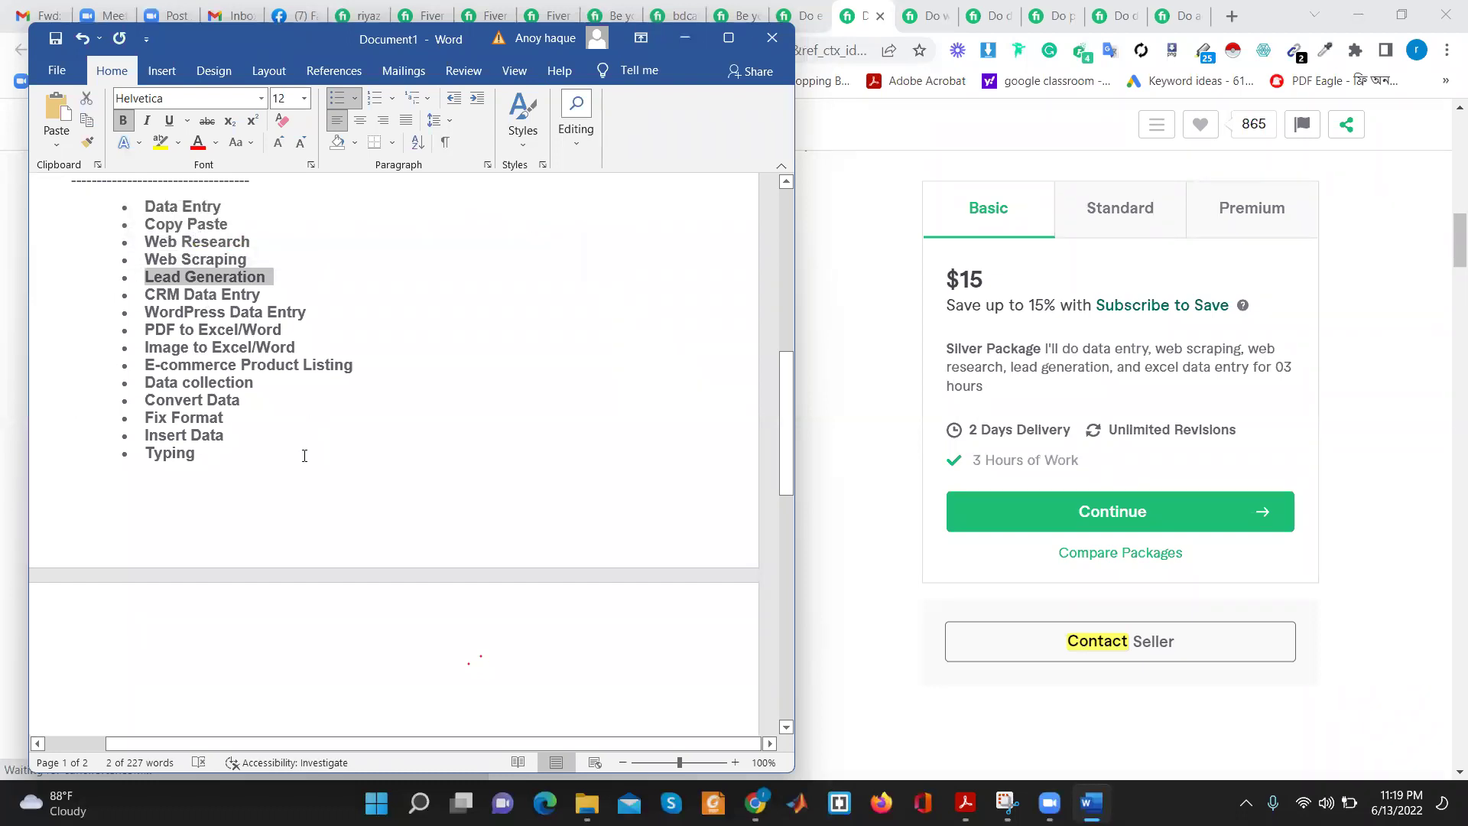
{"action": "scroll", "coordinate": [305, 455], "scroll_direction": "up", "scroll_amount": 3}
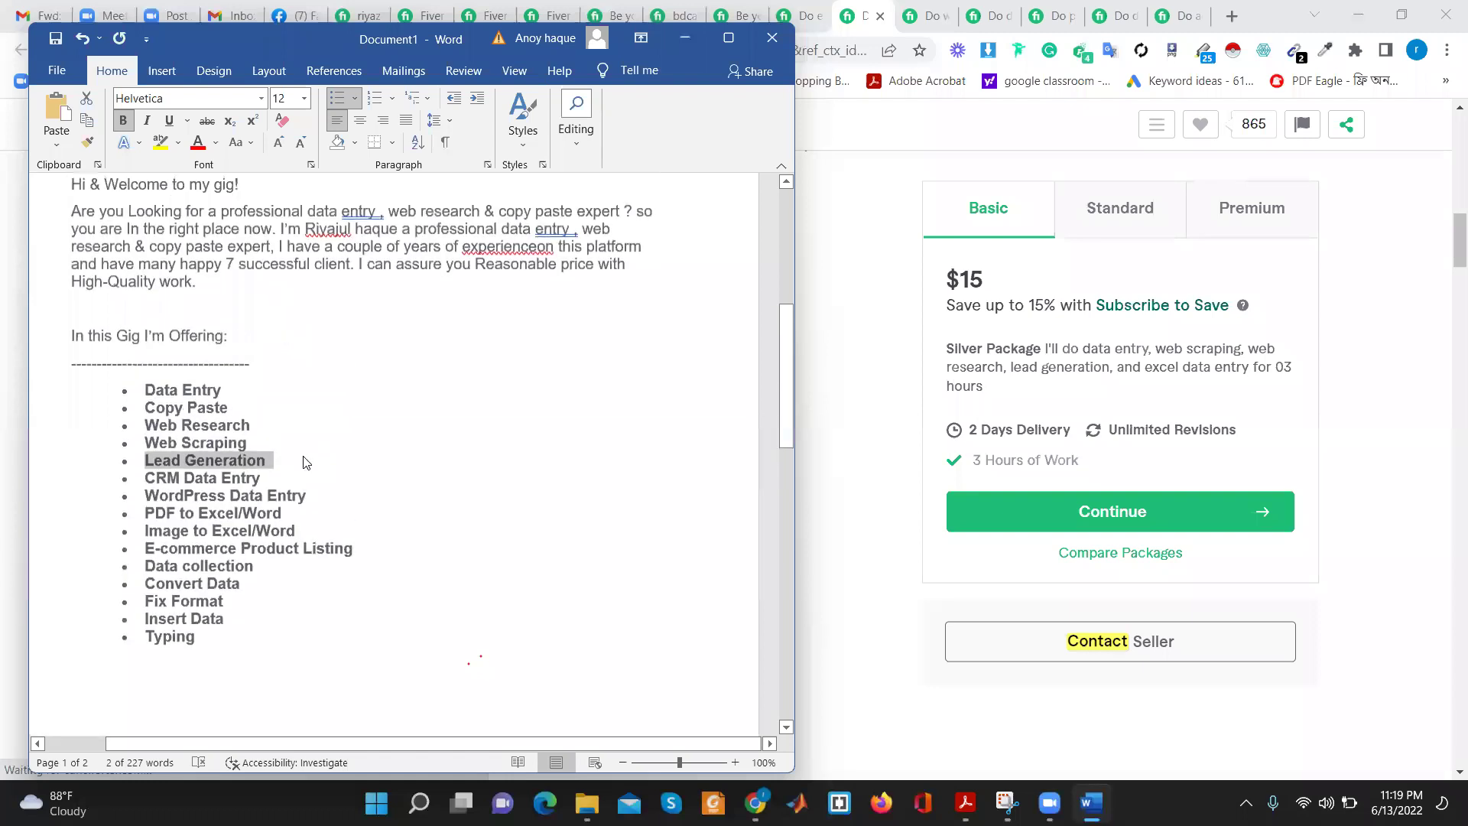
{"action": "scroll", "coordinate": [304, 461], "scroll_direction": "down", "scroll_amount": 3}
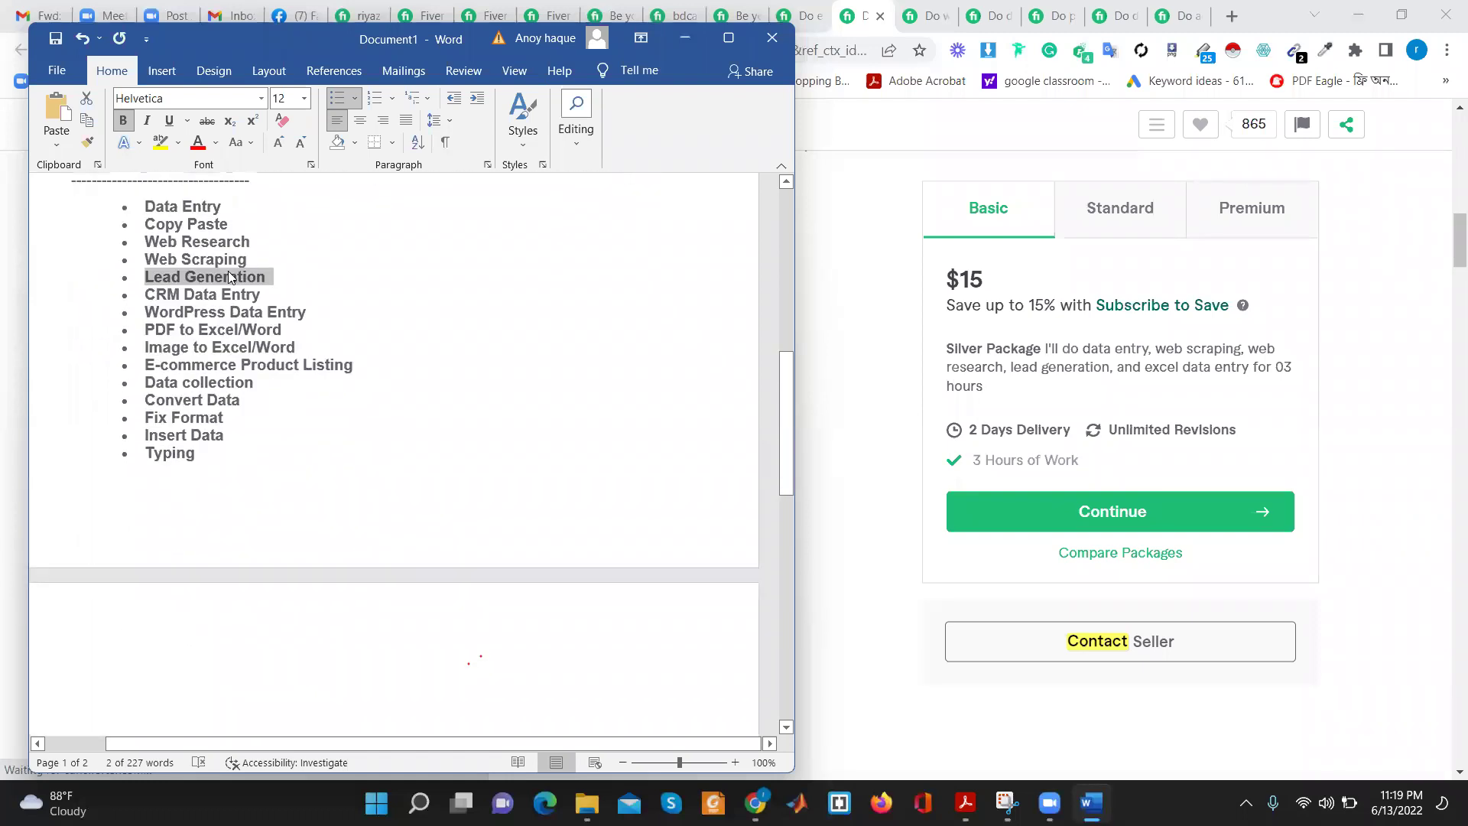
{"action": "scroll", "coordinate": [206, 458], "scroll_direction": "down", "scroll_amount": 2}
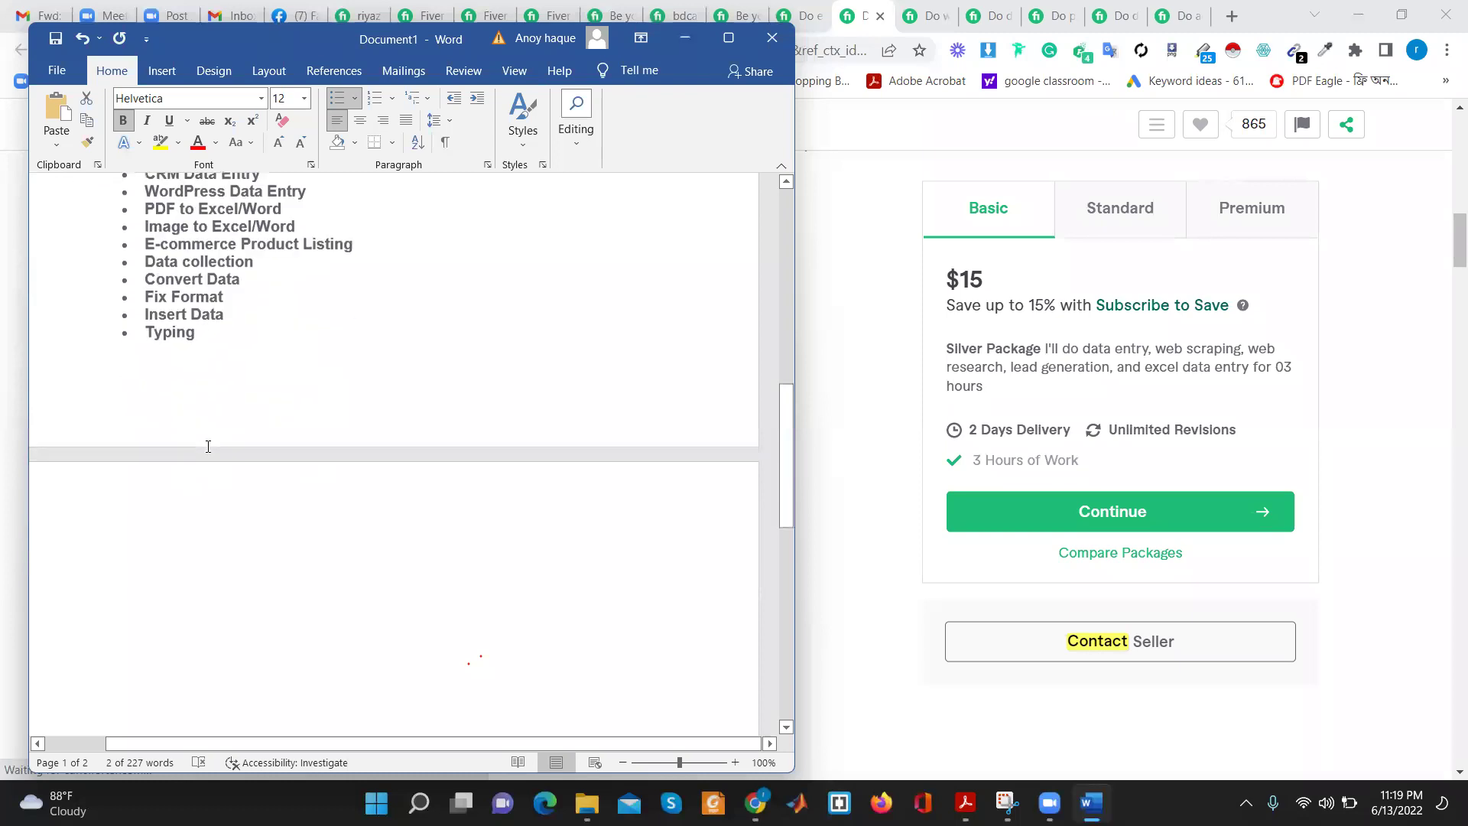
{"action": "scroll", "coordinate": [201, 455], "scroll_direction": "up", "scroll_amount": 3}
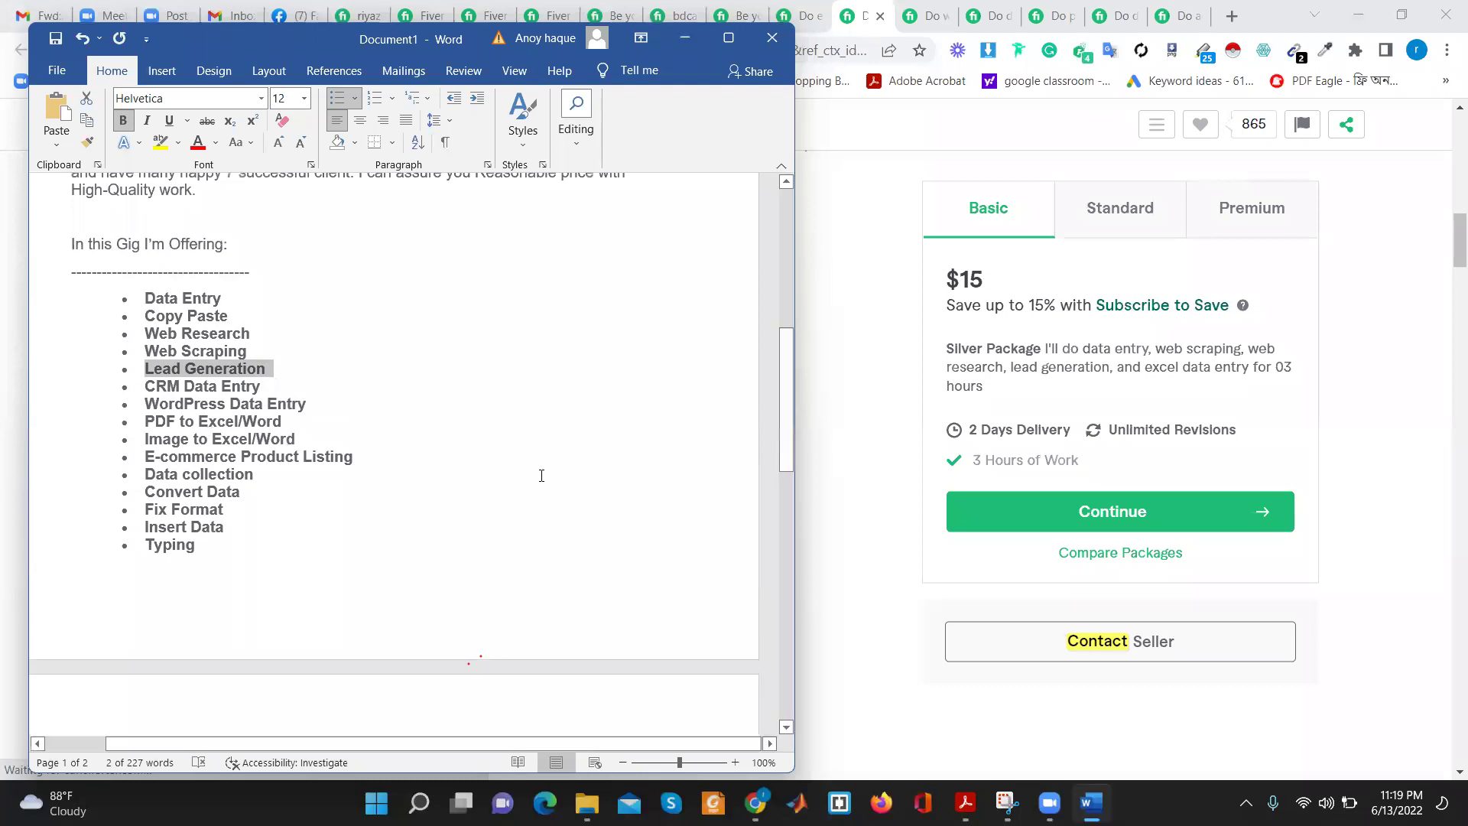
{"action": "left_click_drag", "start_coordinate": [205, 548], "coordinate": [359, 297]}
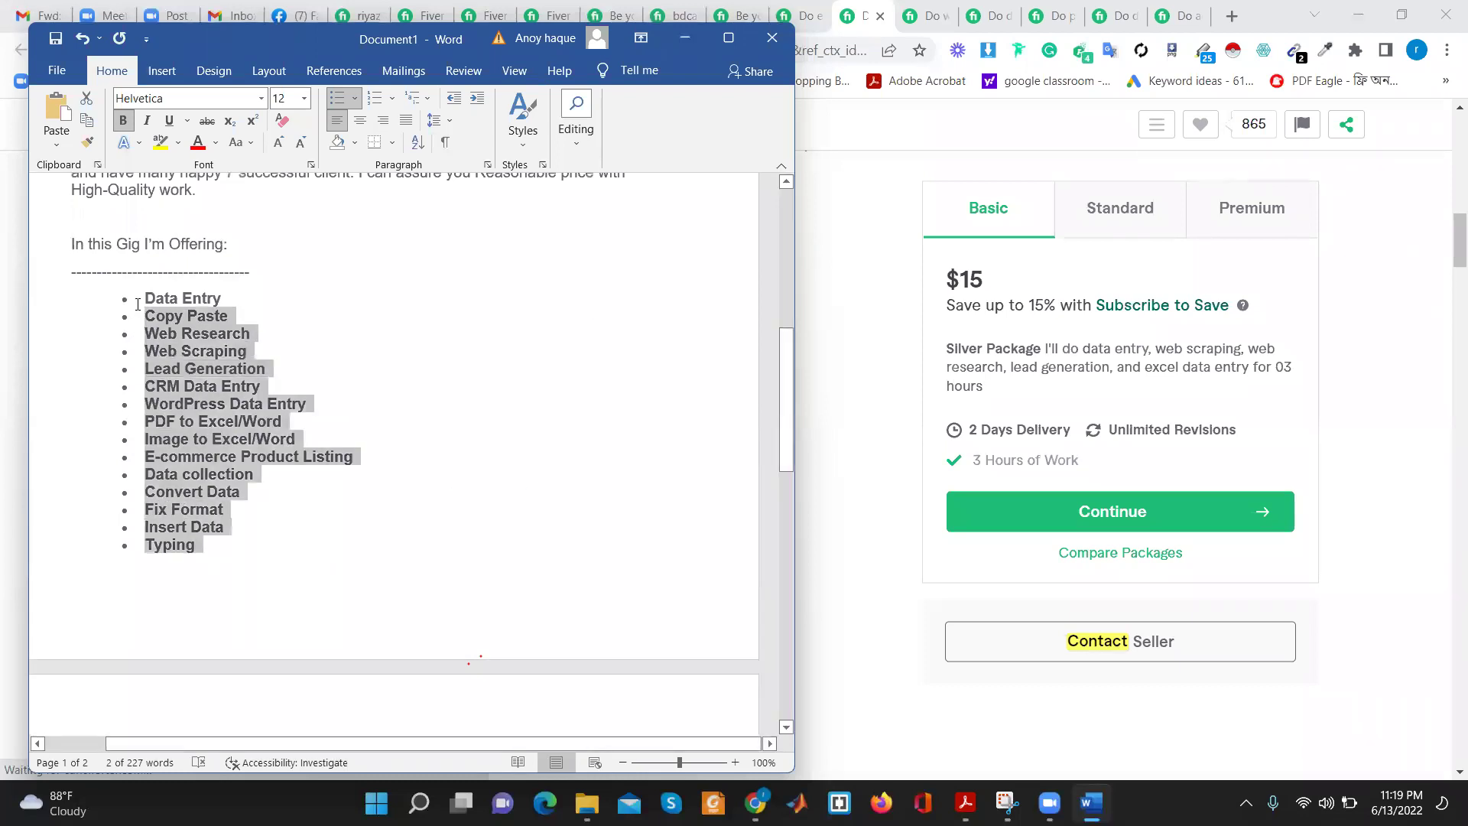
{"action": "left_click", "coordinate": [209, 548]}
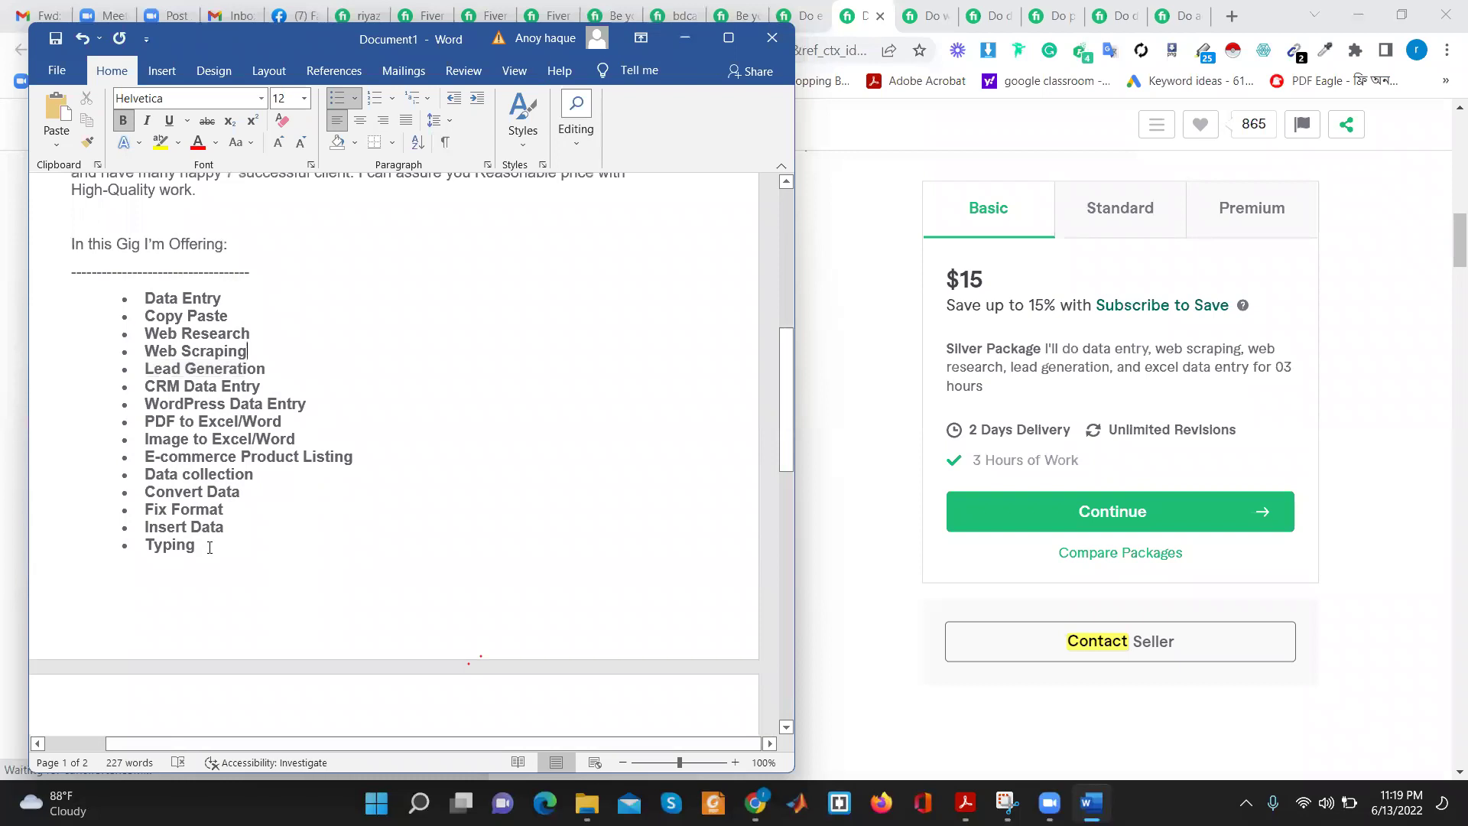
{"action": "scroll", "coordinate": [209, 511], "scroll_direction": "up", "scroll_amount": 3}
{"action": "scroll", "coordinate": [210, 511], "scroll_direction": "down", "scroll_amount": 5}
{"action": "scroll", "coordinate": [209, 510], "scroll_direction": "up", "scroll_amount": 2}
{"action": "scroll", "coordinate": [209, 511], "scroll_direction": "up", "scroll_amount": 1}
{"action": "scroll", "coordinate": [200, 502], "scroll_direction": "up", "scroll_amount": 3}
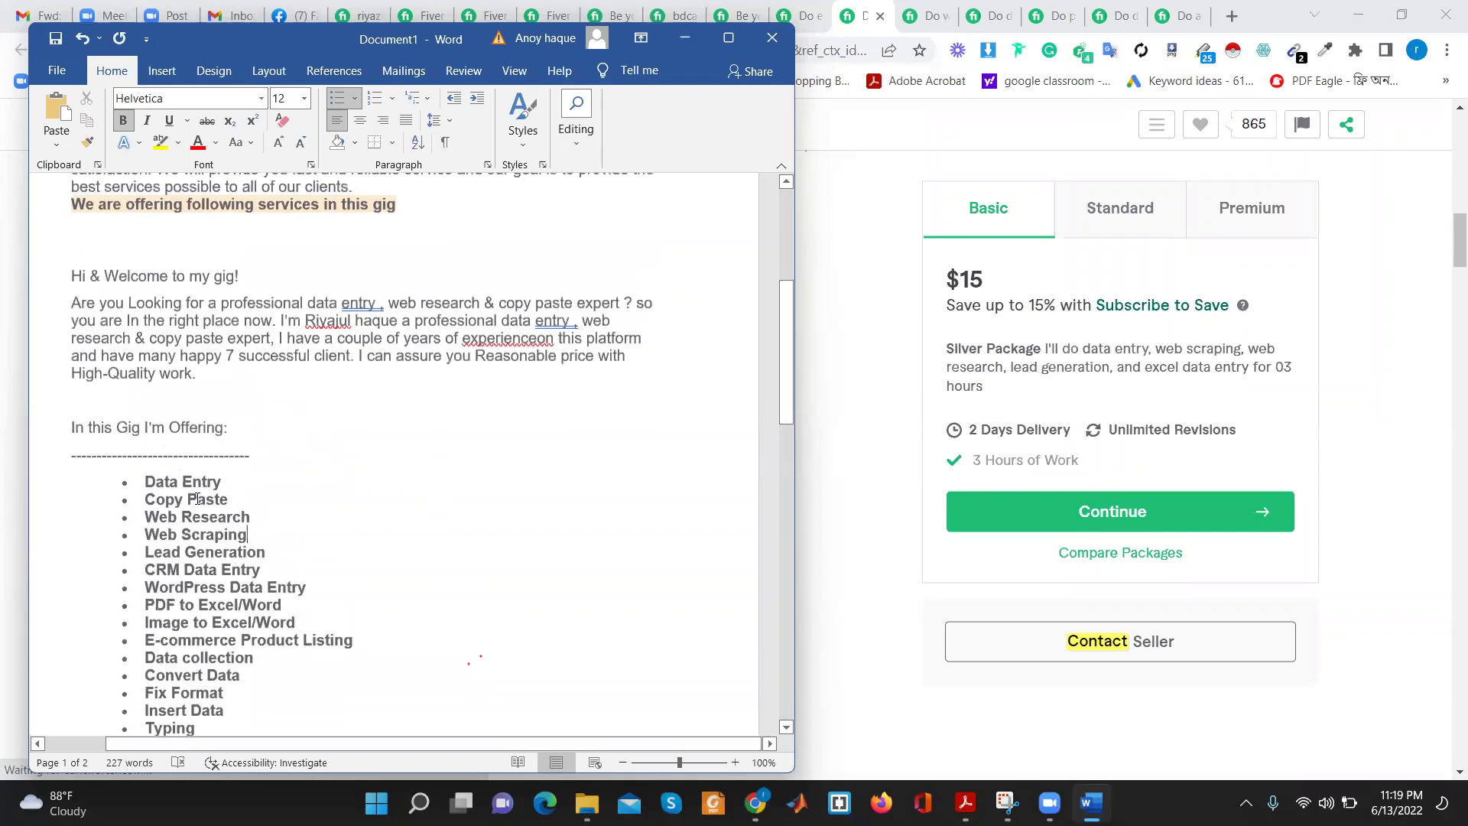
{"action": "scroll", "coordinate": [197, 495], "scroll_direction": "down", "scroll_amount": 2}
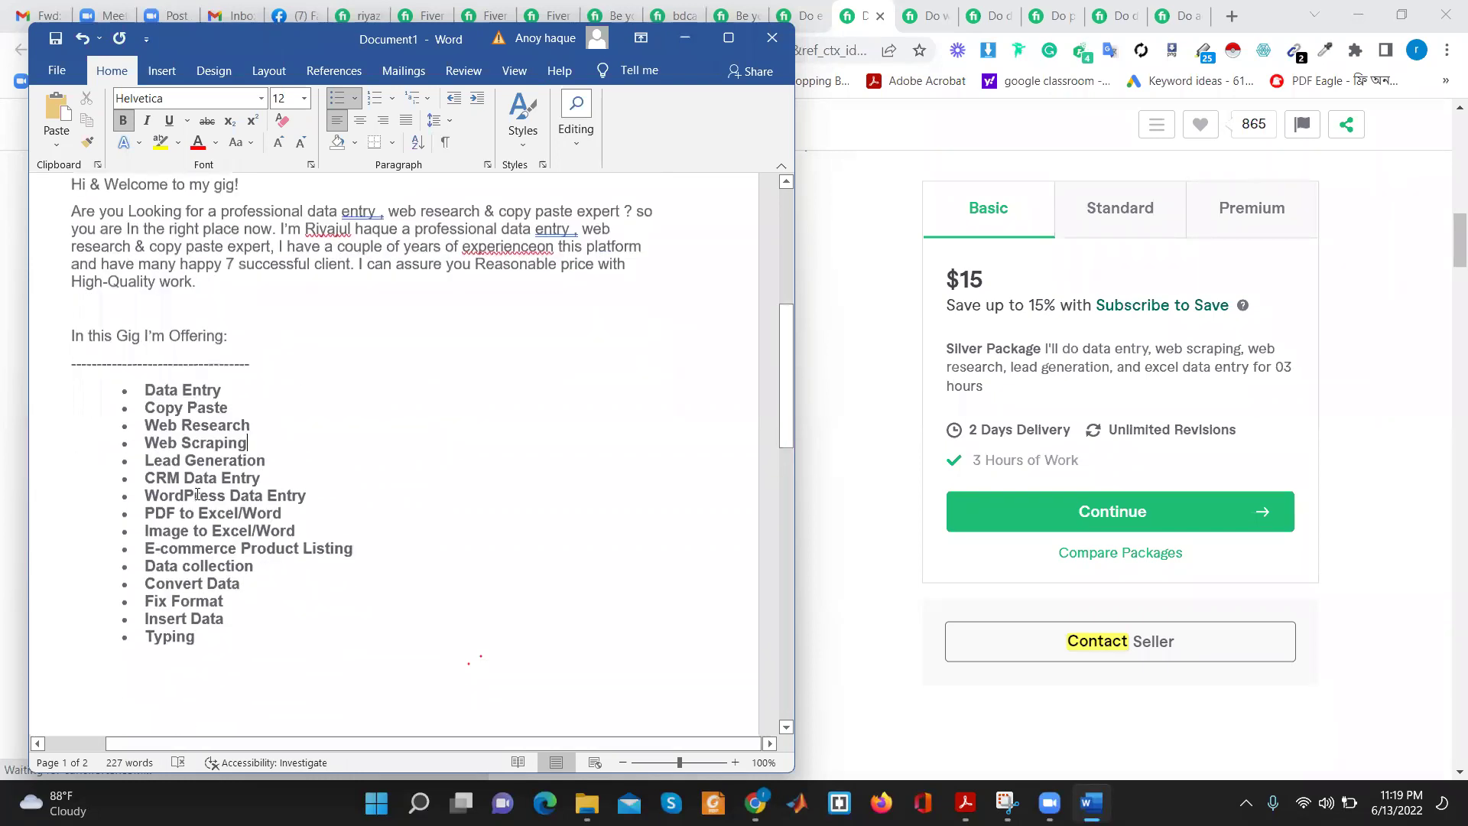
{"action": "left_click", "coordinate": [136, 609]}
{"action": "key", "text": "Delete"}
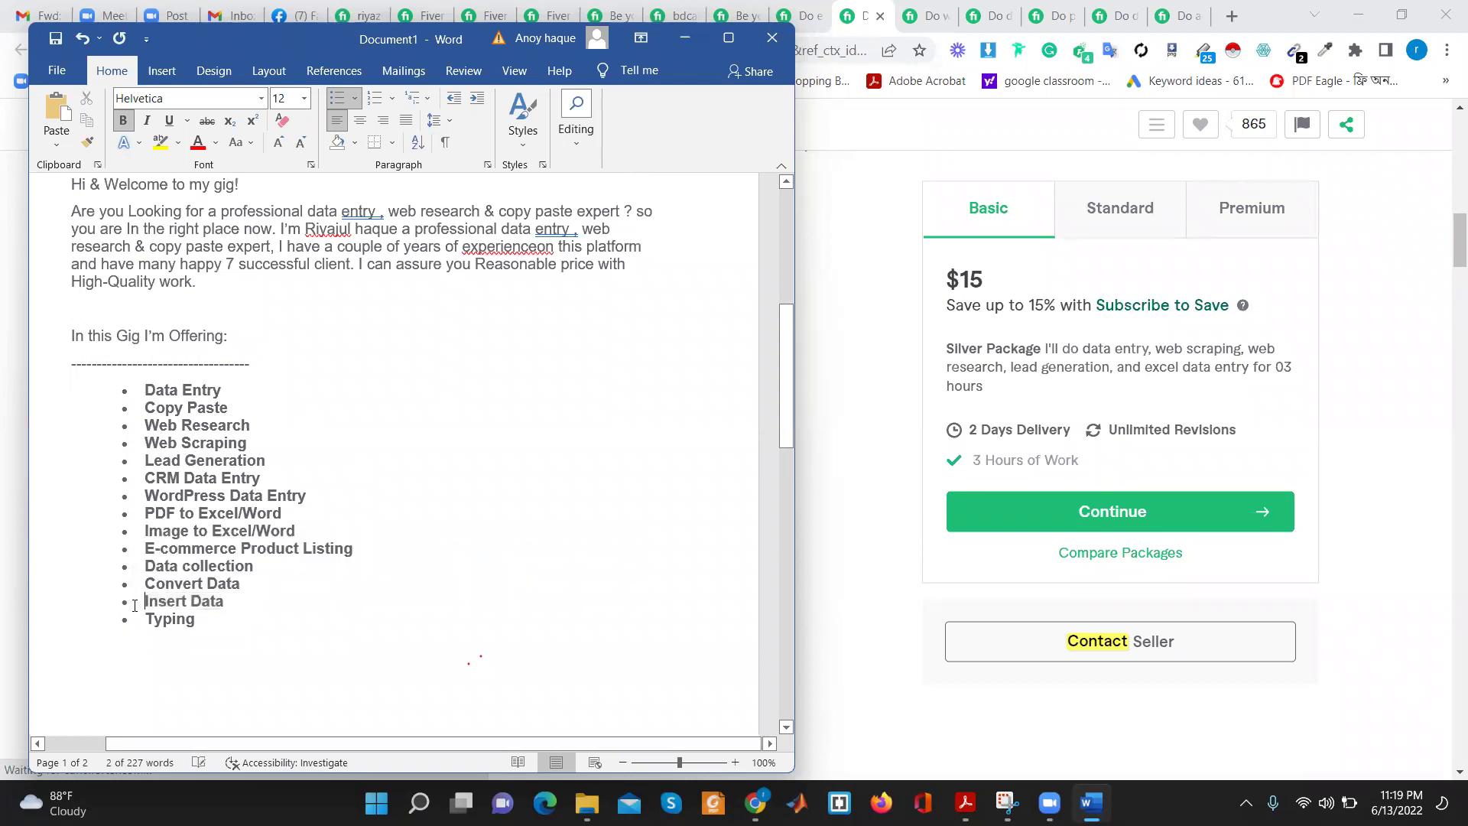
{"action": "left_click", "coordinate": [211, 619]}
{"action": "key", "text": "Return"}
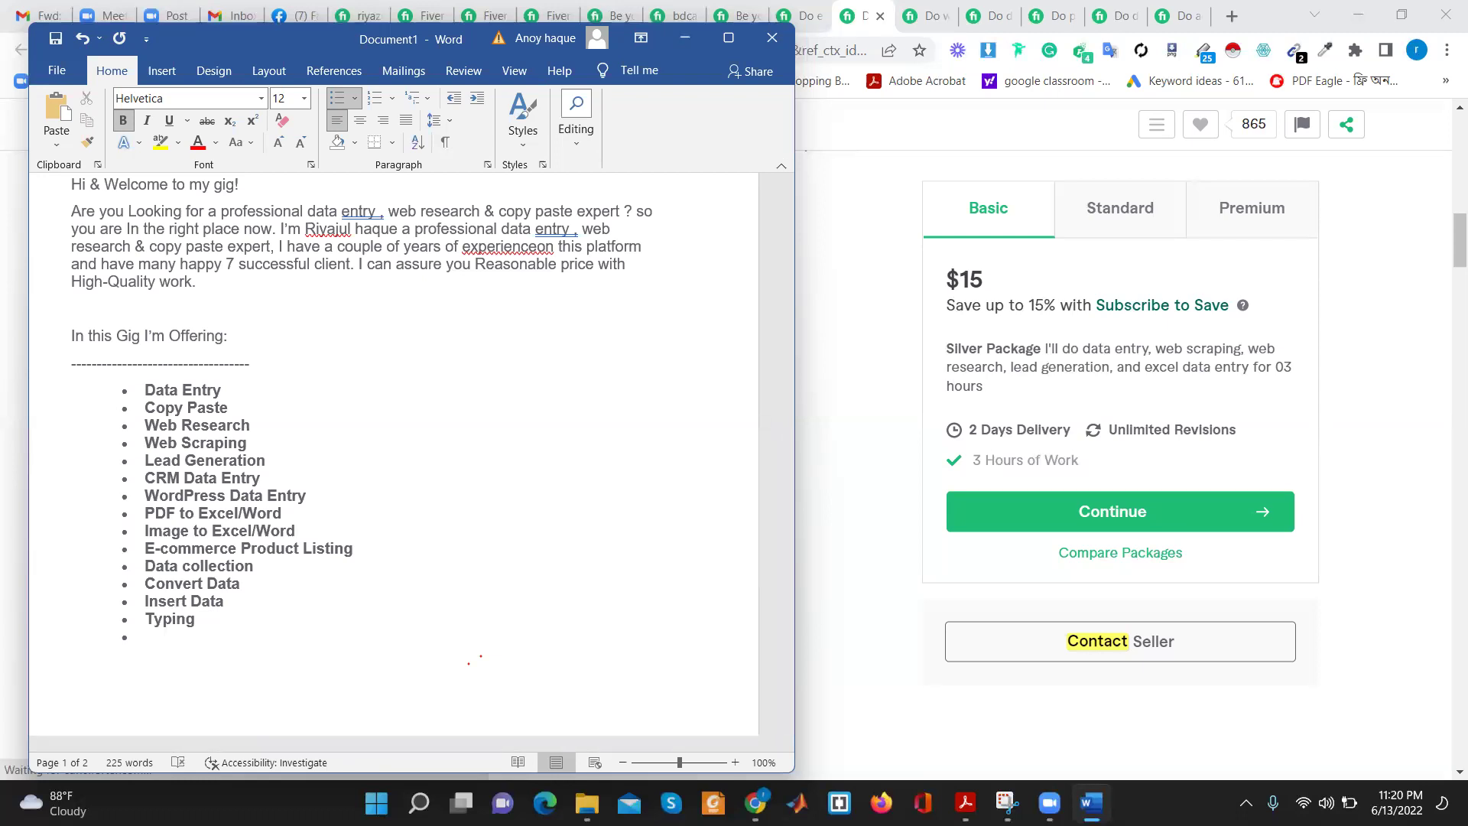
Type 'graphic design' as the new final bullet after Typing
{"action": "type", "text": "graphic design"}
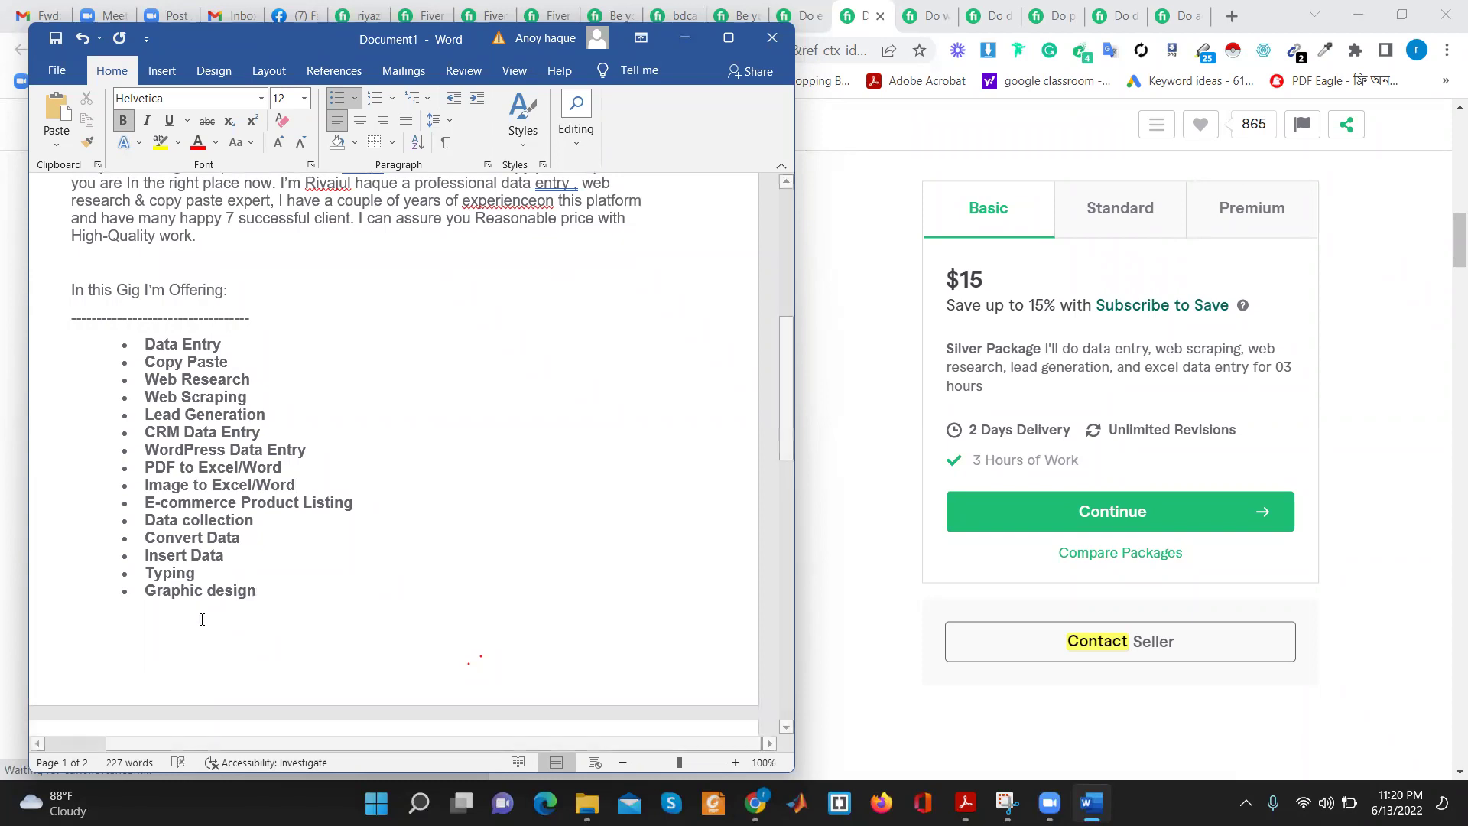
{"action": "scroll", "coordinate": [206, 581], "scroll_direction": "up", "scroll_amount": 3}
{"action": "scroll", "coordinate": [233, 459], "scroll_direction": "up", "scroll_amount": 7}
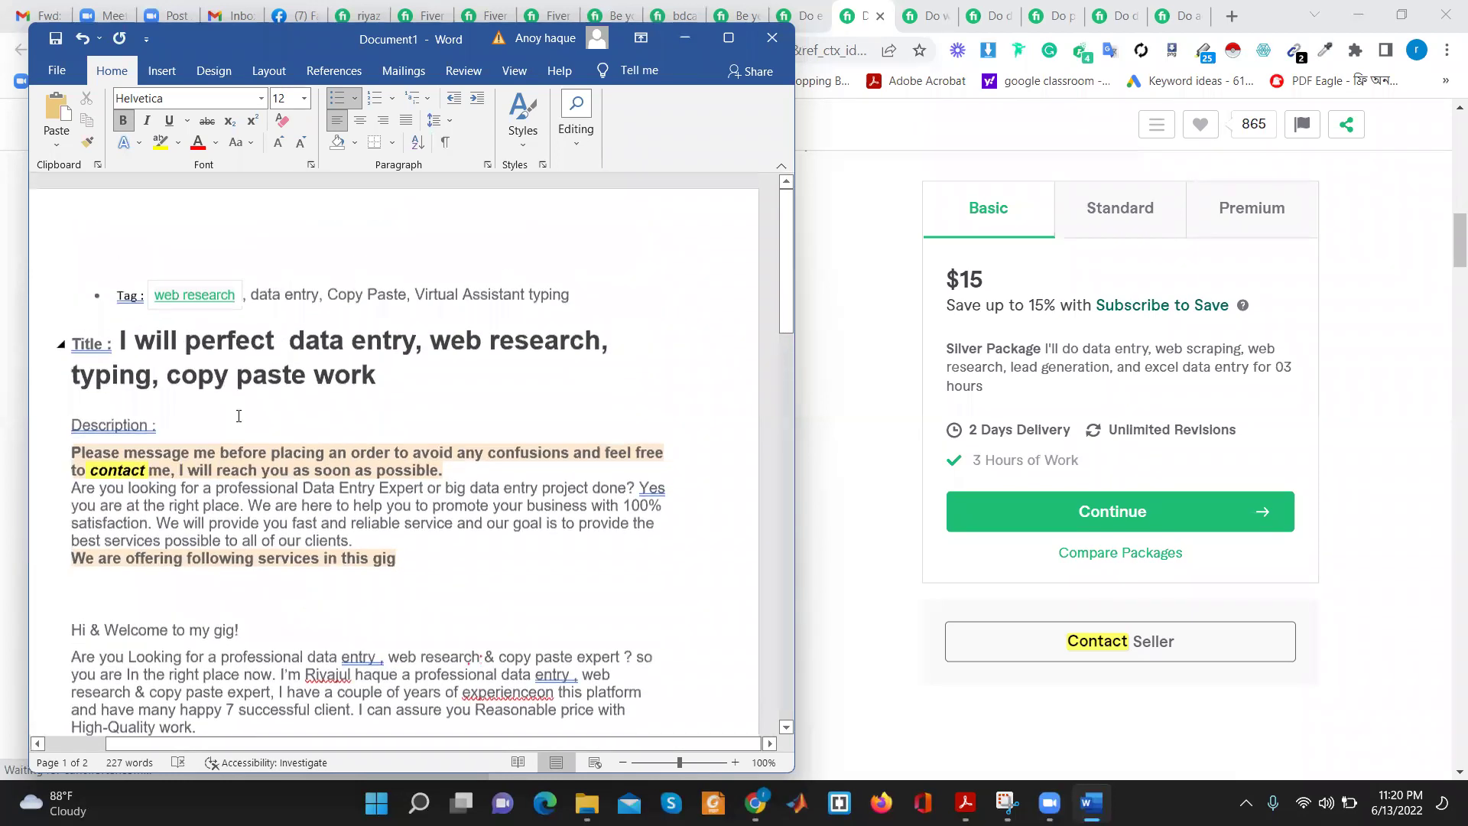
{"action": "scroll", "coordinate": [239, 415], "scroll_direction": "down", "scroll_amount": 13}
{"action": "scroll", "coordinate": [291, 451], "scroll_direction": "down", "scroll_amount": 2}
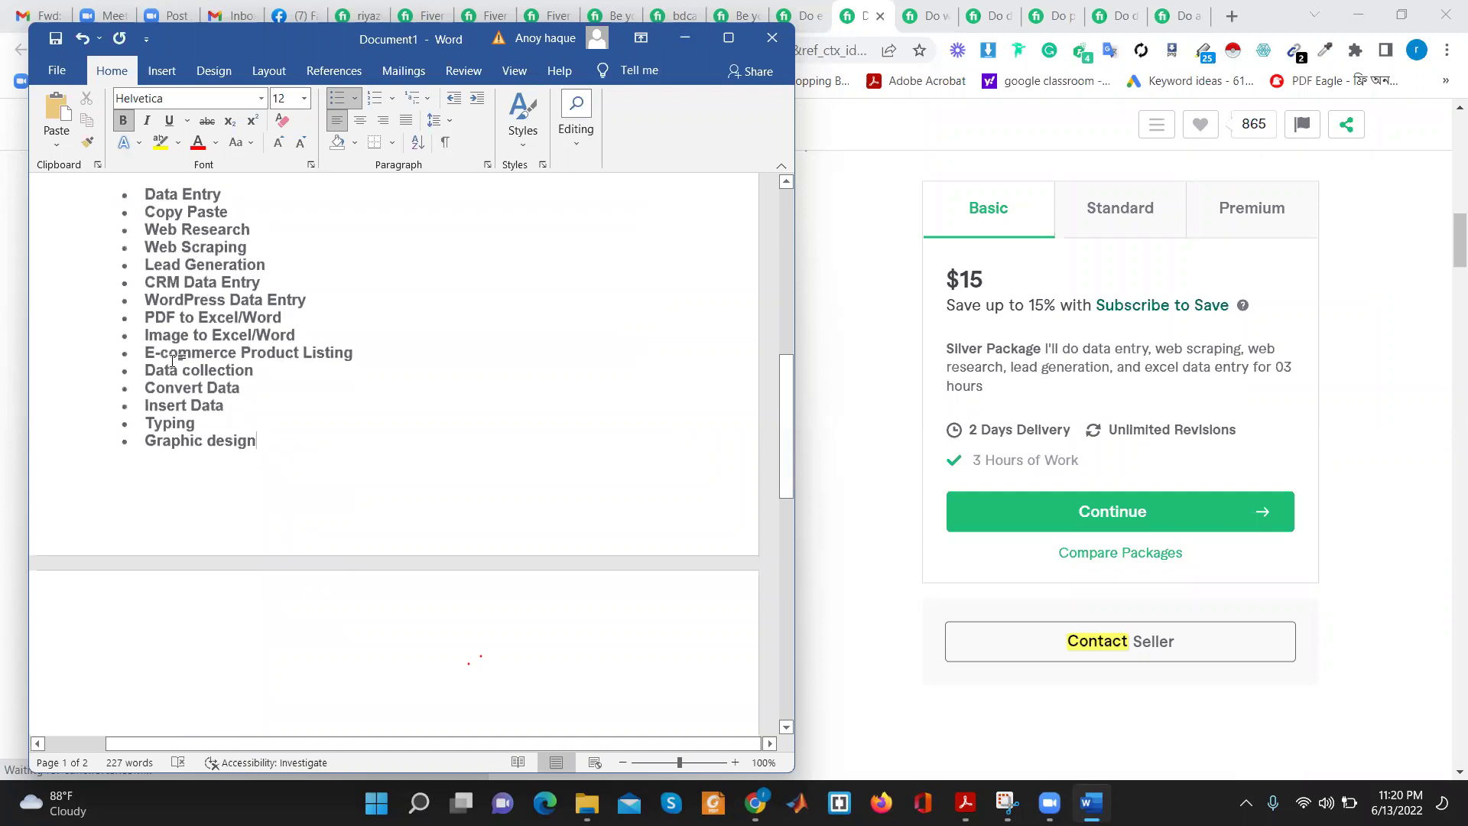
{"action": "left_click_drag", "start_coordinate": [260, 441], "coordinate": [138, 193]}
{"action": "scroll", "coordinate": [114, 359], "scroll_direction": "up", "scroll_amount": 4}
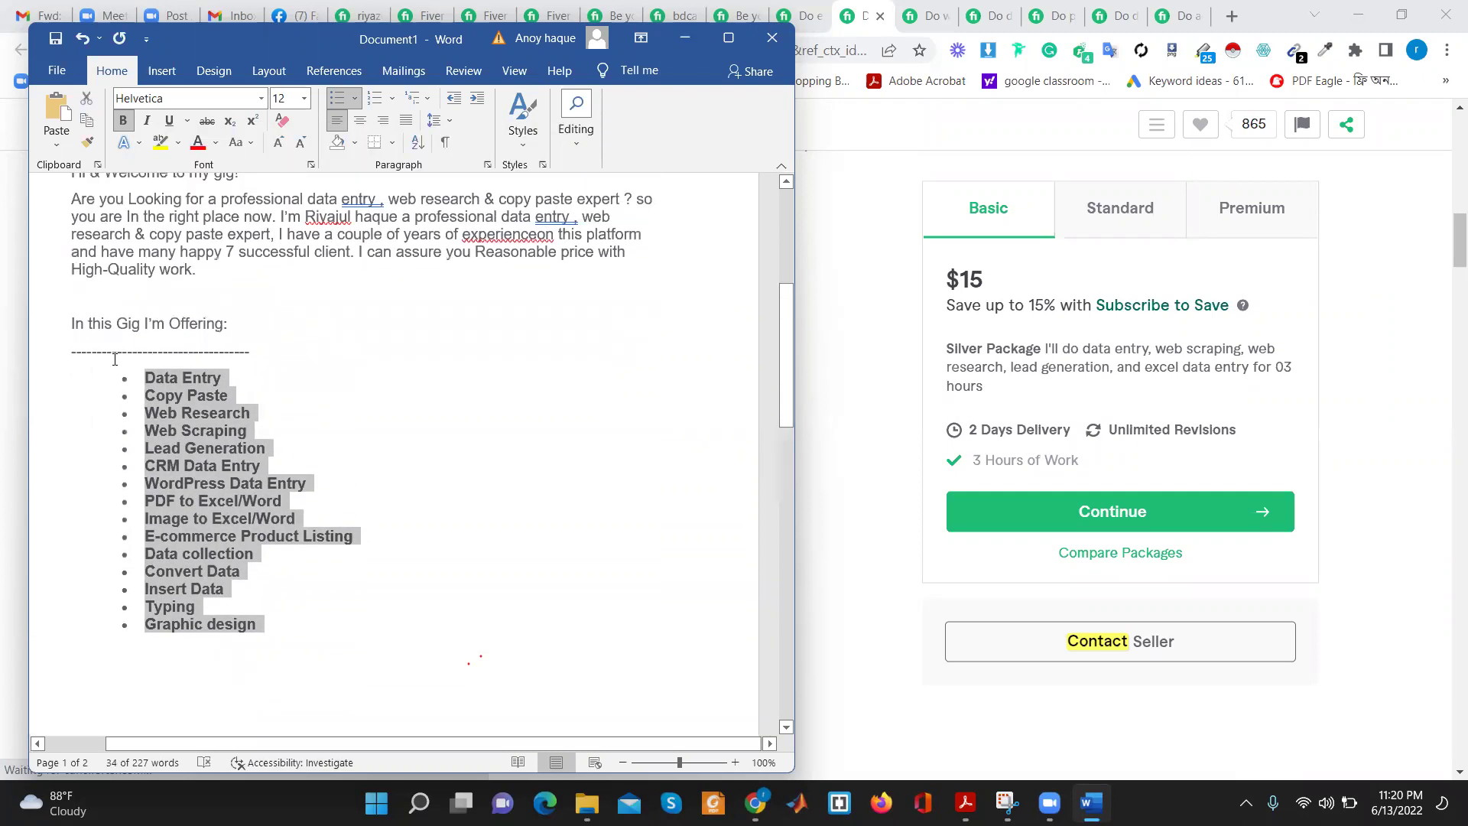
{"action": "scroll", "coordinate": [115, 359], "scroll_direction": "up", "scroll_amount": 2}
{"action": "mouse_move", "coordinate": [73, 263]}
{"action": "left_mouse_down"}
{"action": "mouse_move", "coordinate": [301, 618]}
{"action": "mouse_move", "coordinate": [349, 605]}
{"action": "left_mouse_up"}
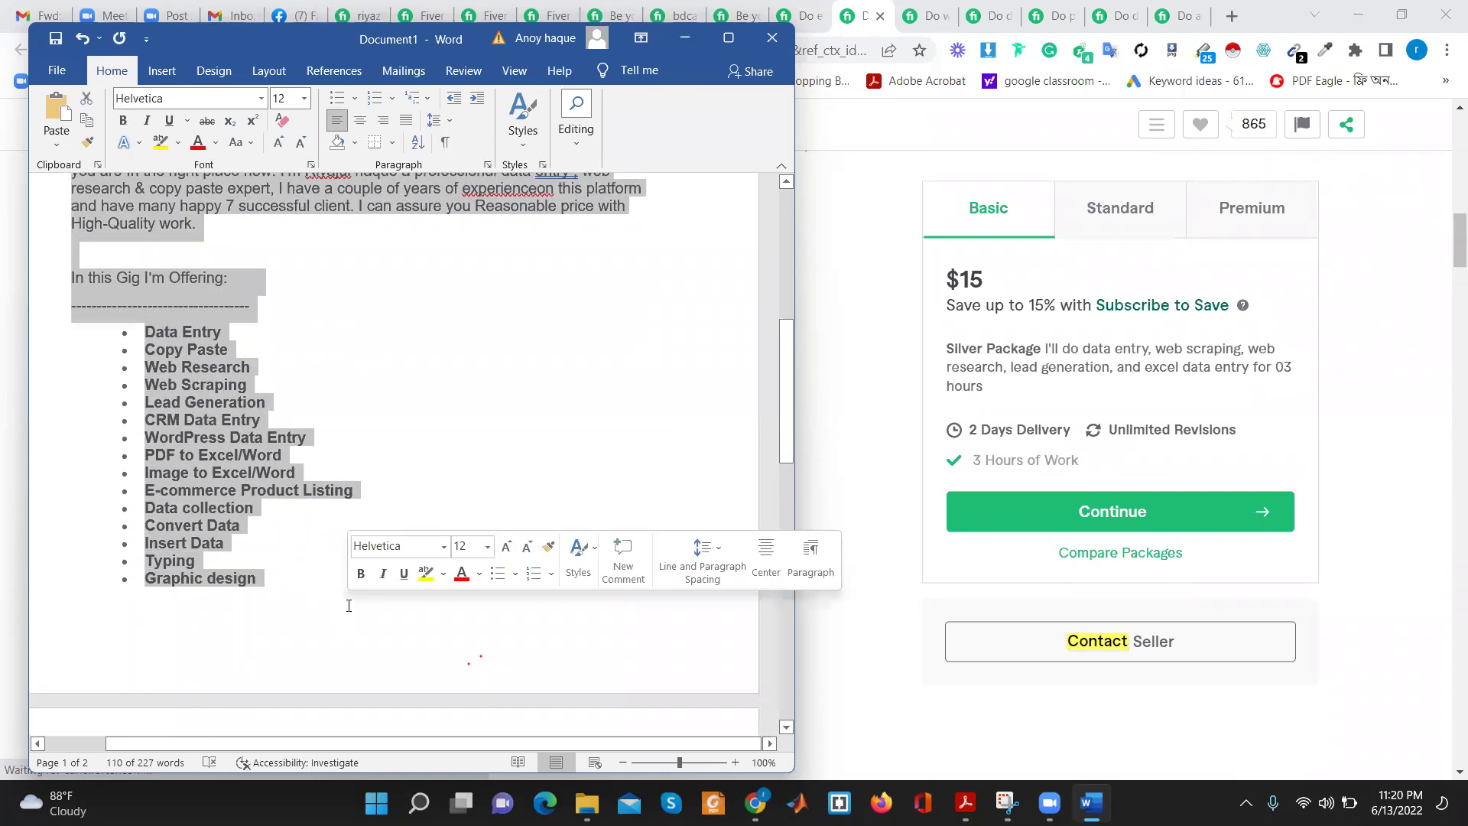
{"action": "left_click", "coordinate": [499, 406]}
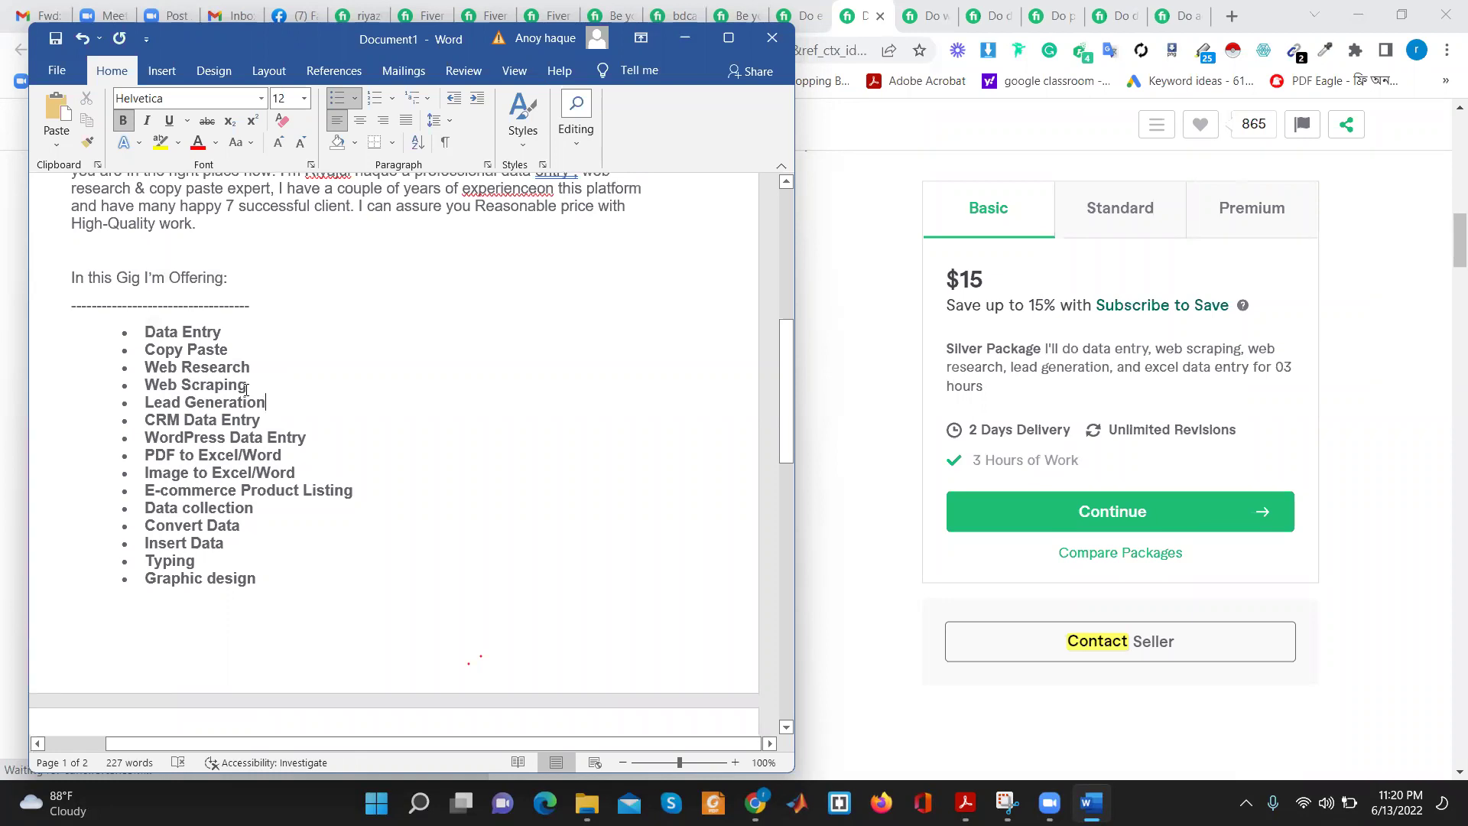
Review the services section, checking the PDF to Excel/Word item
{"action": "left_click_drag", "start_coordinate": [72, 293], "coordinate": [222, 604]}
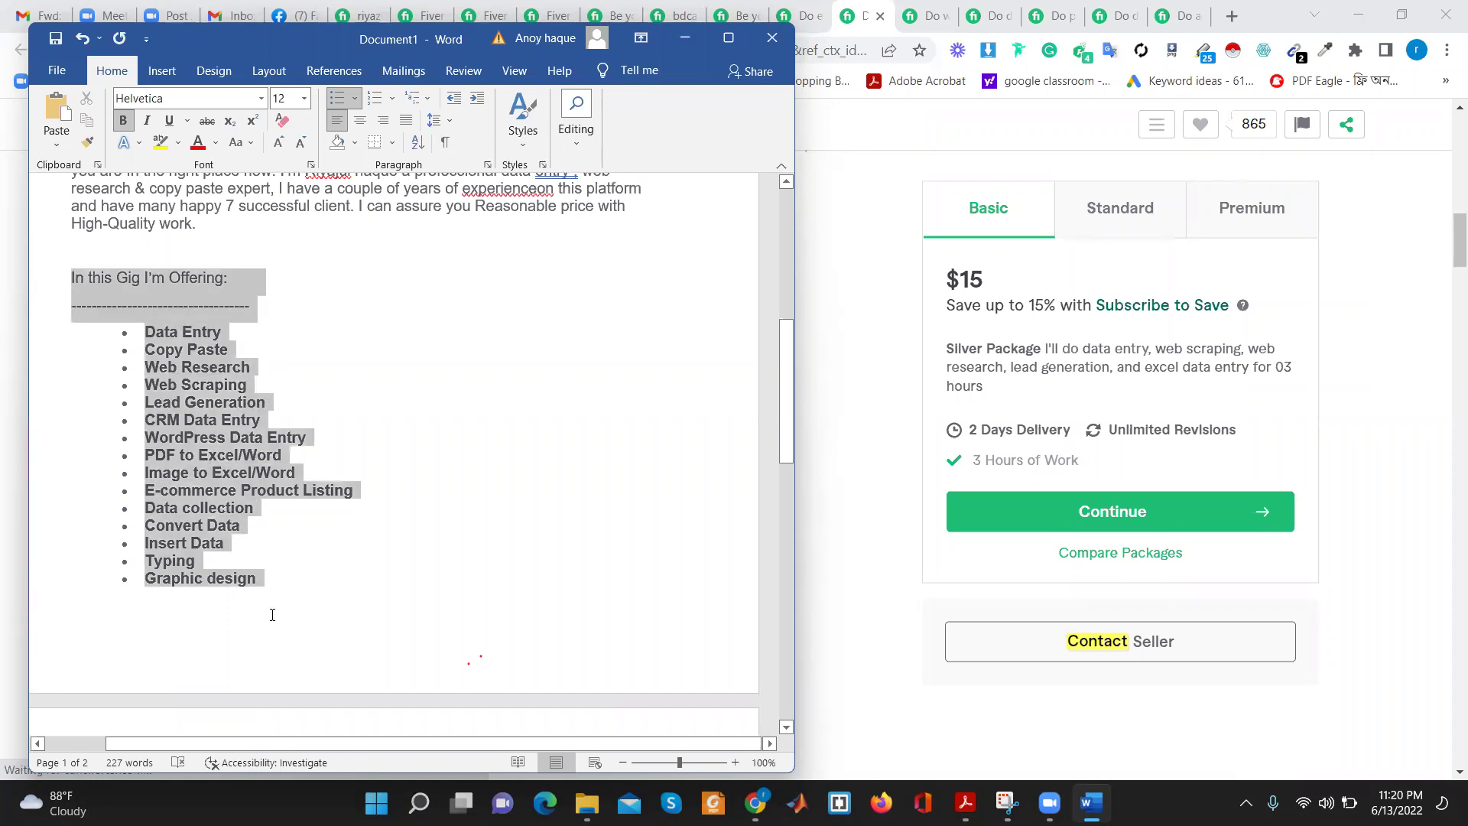
{"action": "left_click", "coordinate": [262, 584]}
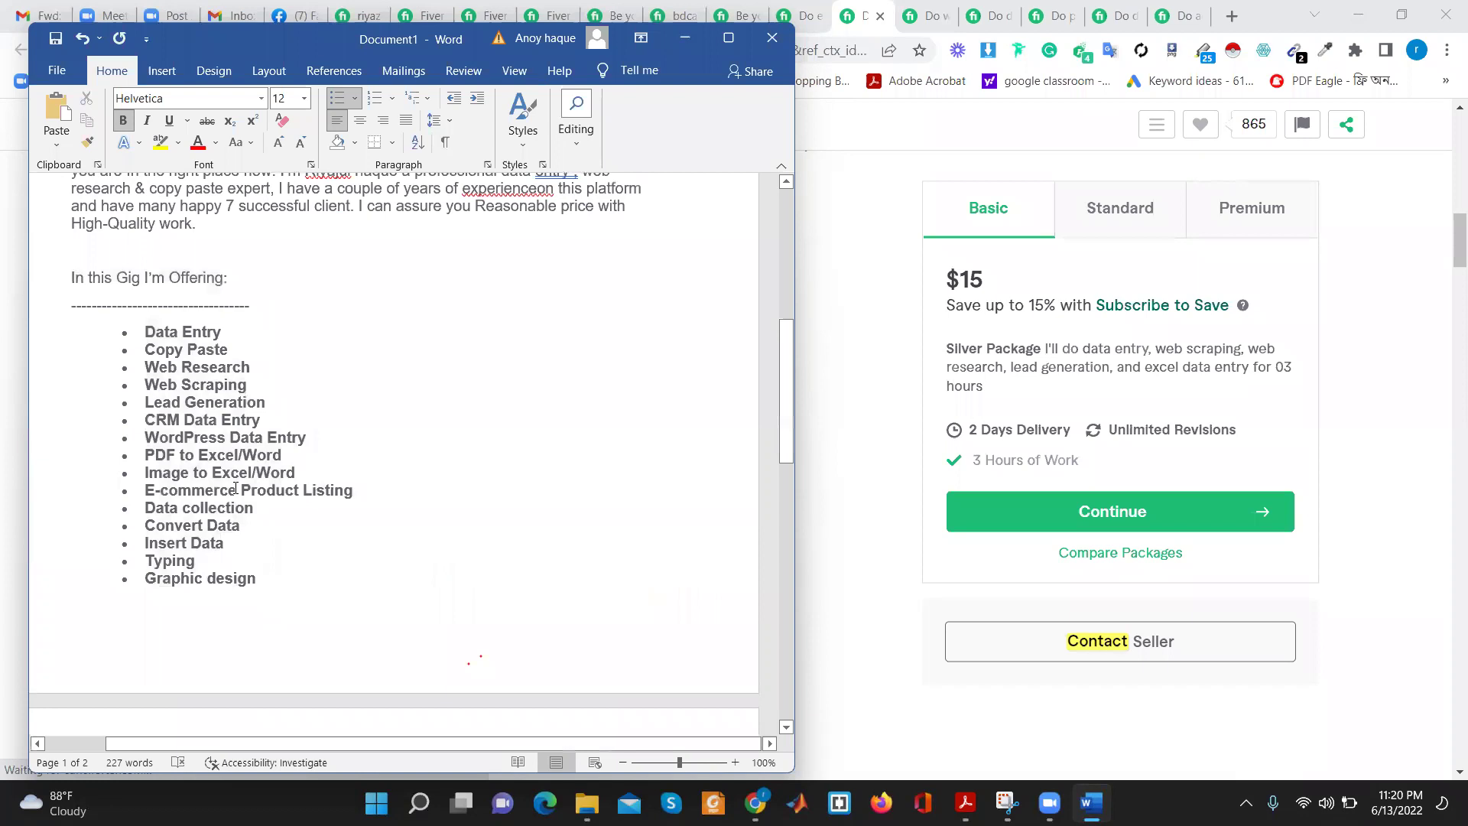
{"action": "scroll", "coordinate": [245, 535], "scroll_direction": "down", "scroll_amount": 5}
{"action": "scroll", "coordinate": [237, 493], "scroll_direction": "up", "scroll_amount": 10}
{"action": "scroll", "coordinate": [237, 493], "scroll_direction": "up", "scroll_amount": 3}
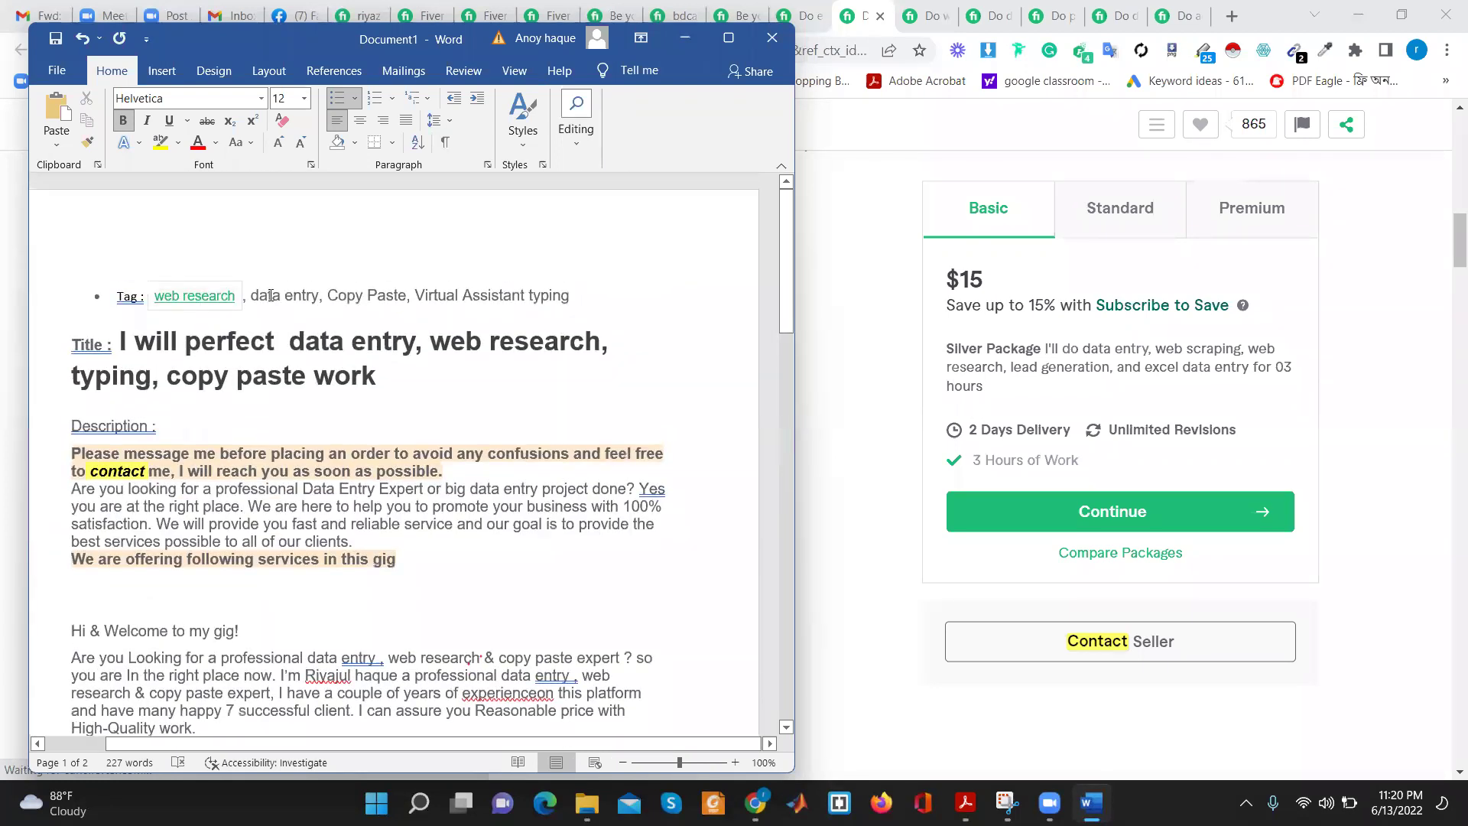
{"action": "scroll", "coordinate": [452, 365], "scroll_direction": "down", "scroll_amount": 2}
{"action": "scroll", "coordinate": [306, 306], "scroll_direction": "down", "scroll_amount": 4}
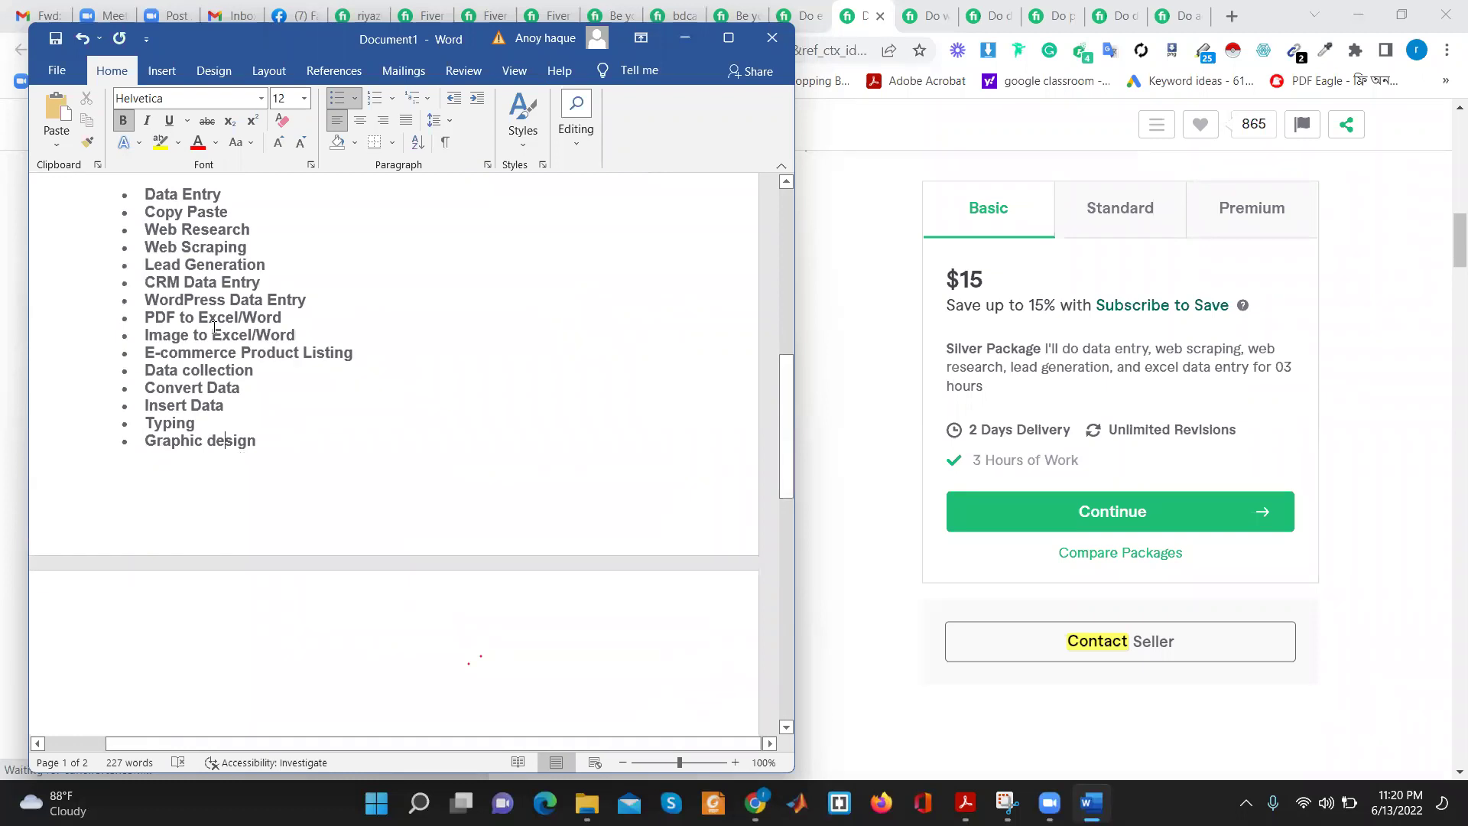
{"action": "scroll", "coordinate": [252, 397], "scroll_direction": "up", "scroll_amount": 3}
{"action": "scroll", "coordinate": [210, 406], "scroll_direction": "down", "scroll_amount": 2}
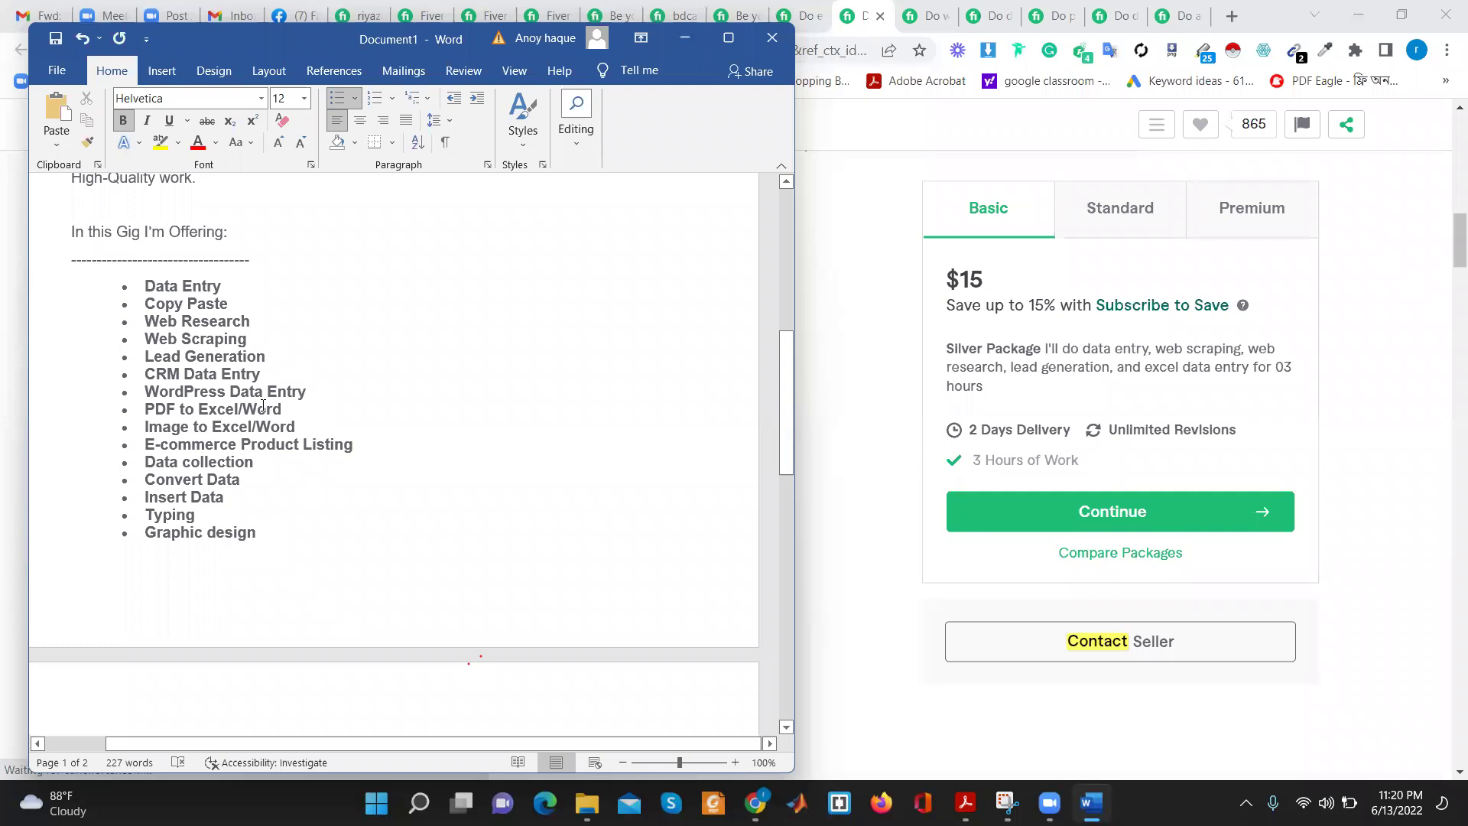
{"action": "scroll", "coordinate": [263, 406], "scroll_direction": "up", "scroll_amount": 4}
{"action": "scroll", "coordinate": [252, 374], "scroll_direction": "up", "scroll_amount": 6}
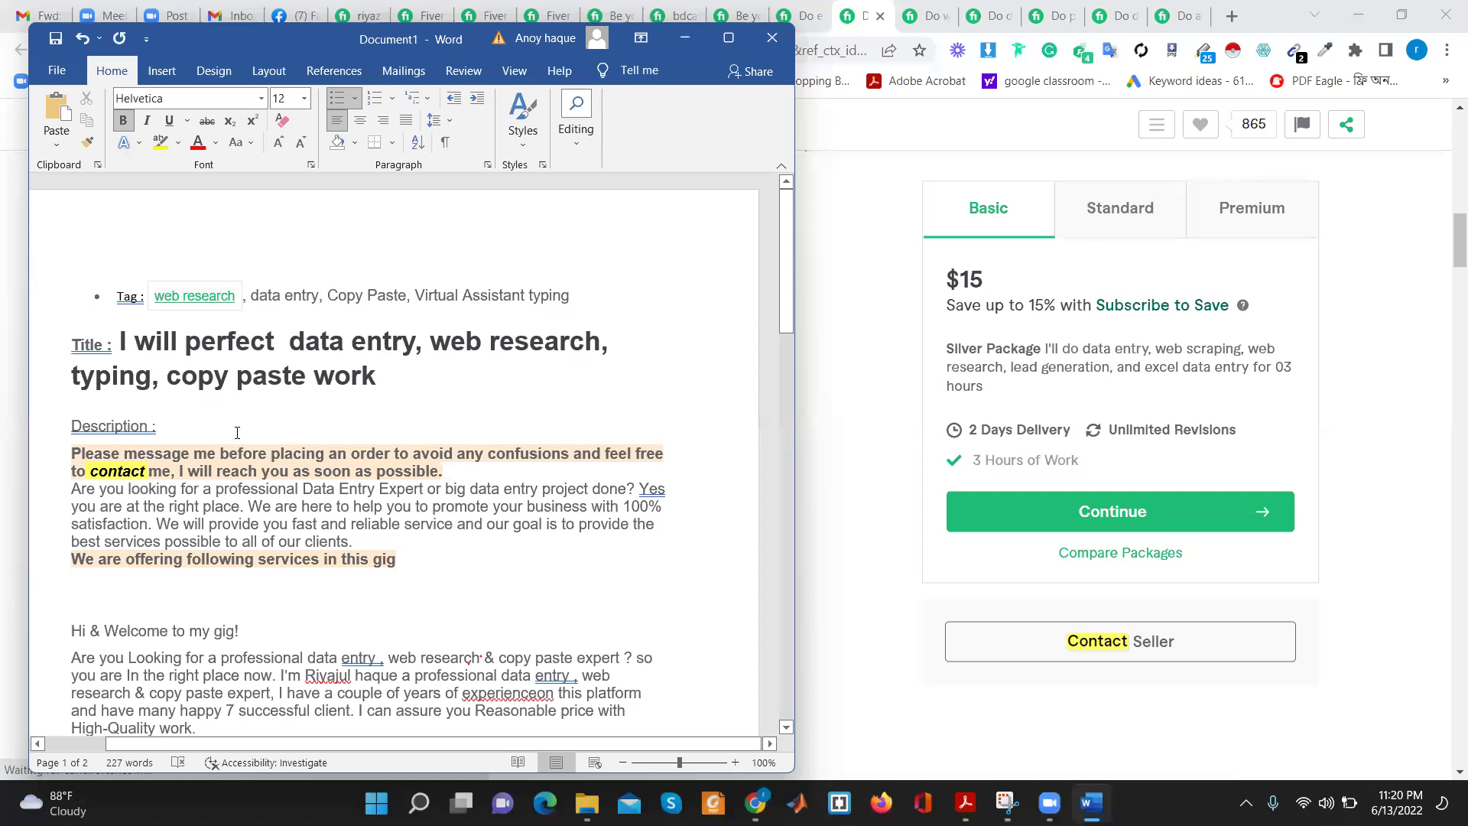
{"action": "scroll", "coordinate": [229, 329], "scroll_direction": "down", "scroll_amount": 6}
{"action": "scroll", "coordinate": [204, 420], "scroll_direction": "down", "scroll_amount": 1}
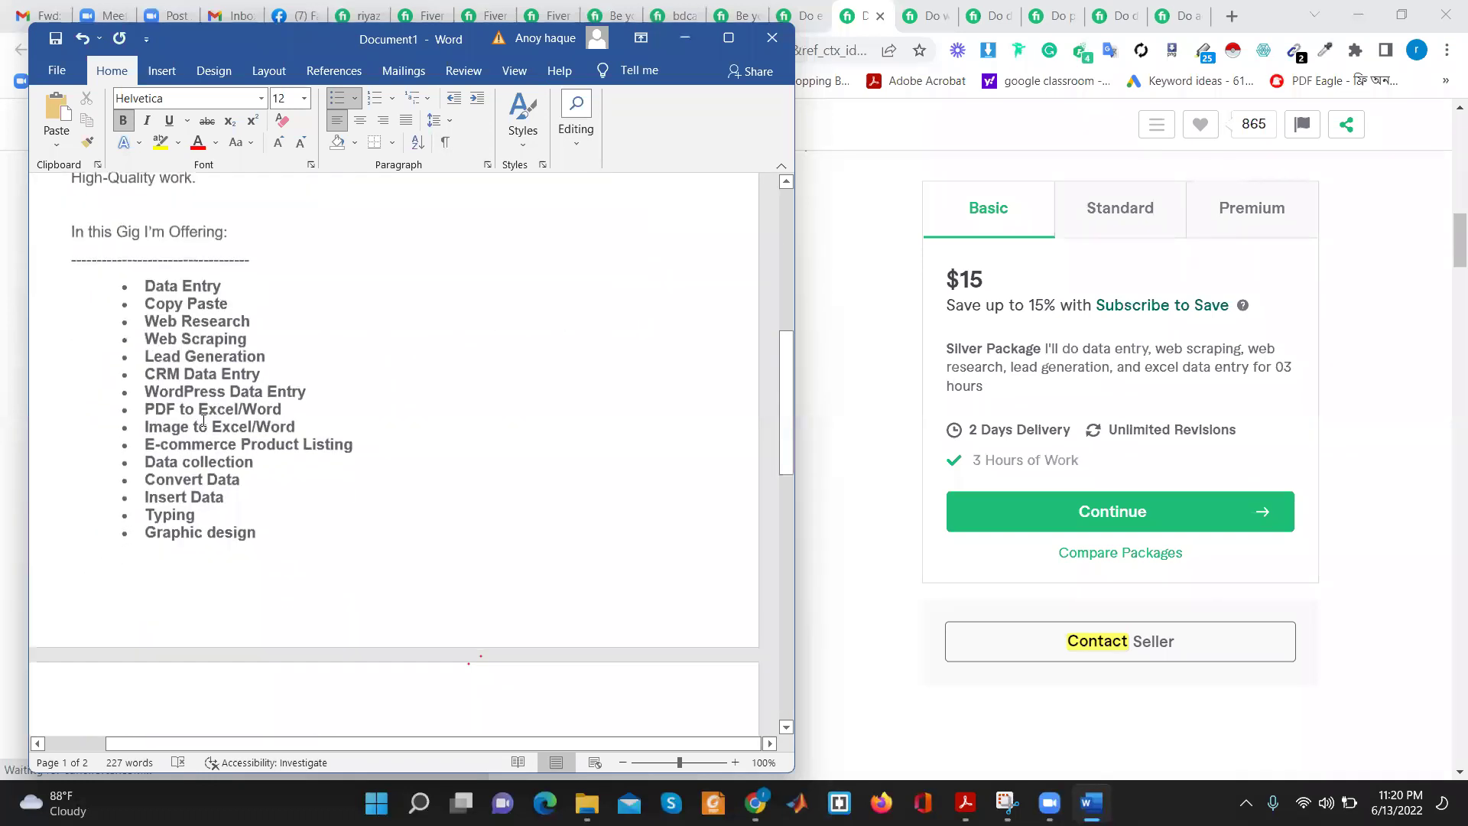
{"action": "left_click_drag", "start_coordinate": [298, 413], "coordinate": [194, 416]}
{"action": "left_click_drag", "start_coordinate": [153, 420], "coordinate": [145, 409]}
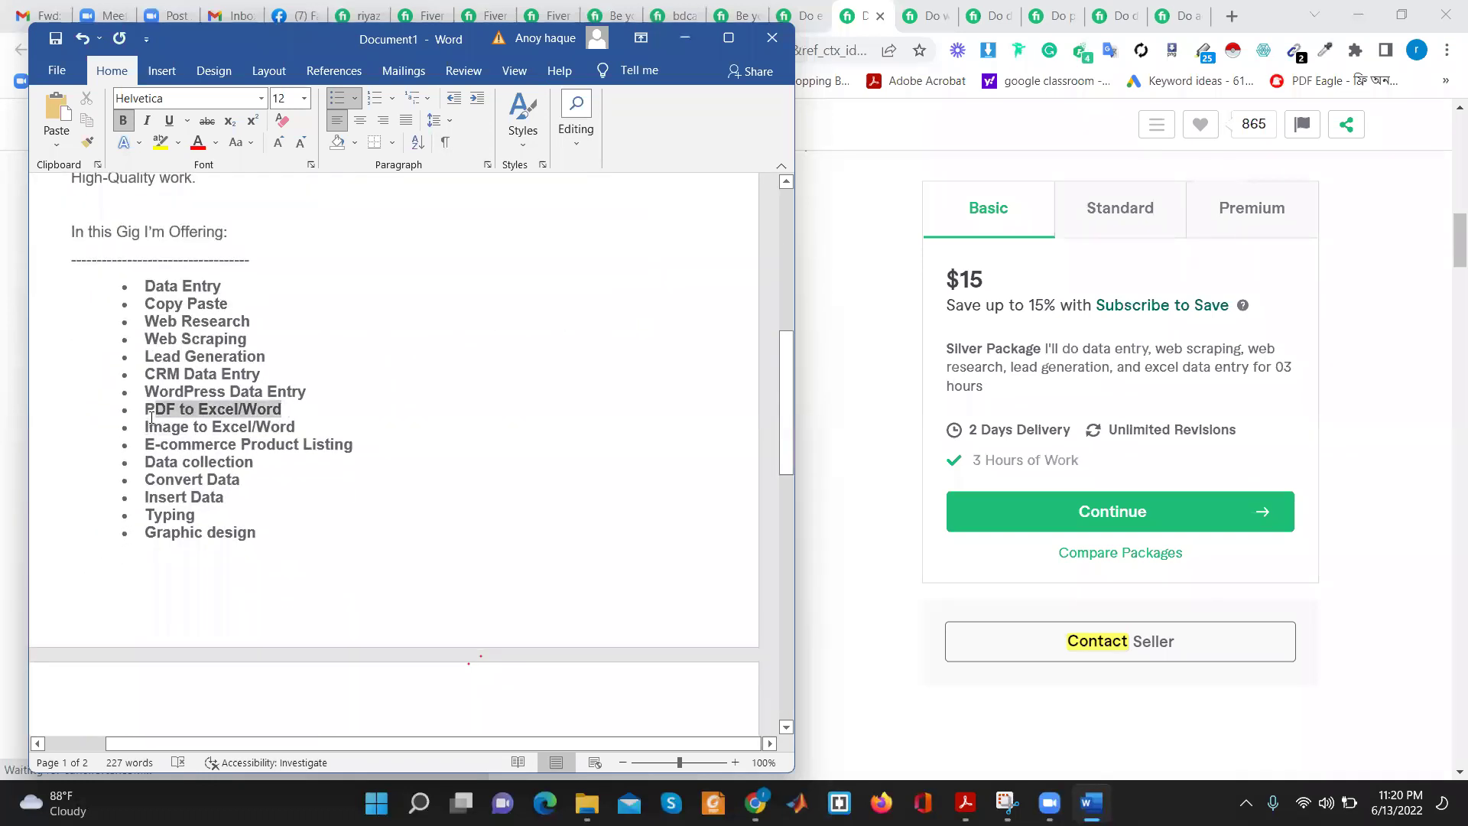
{"action": "left_click", "coordinate": [298, 405]}
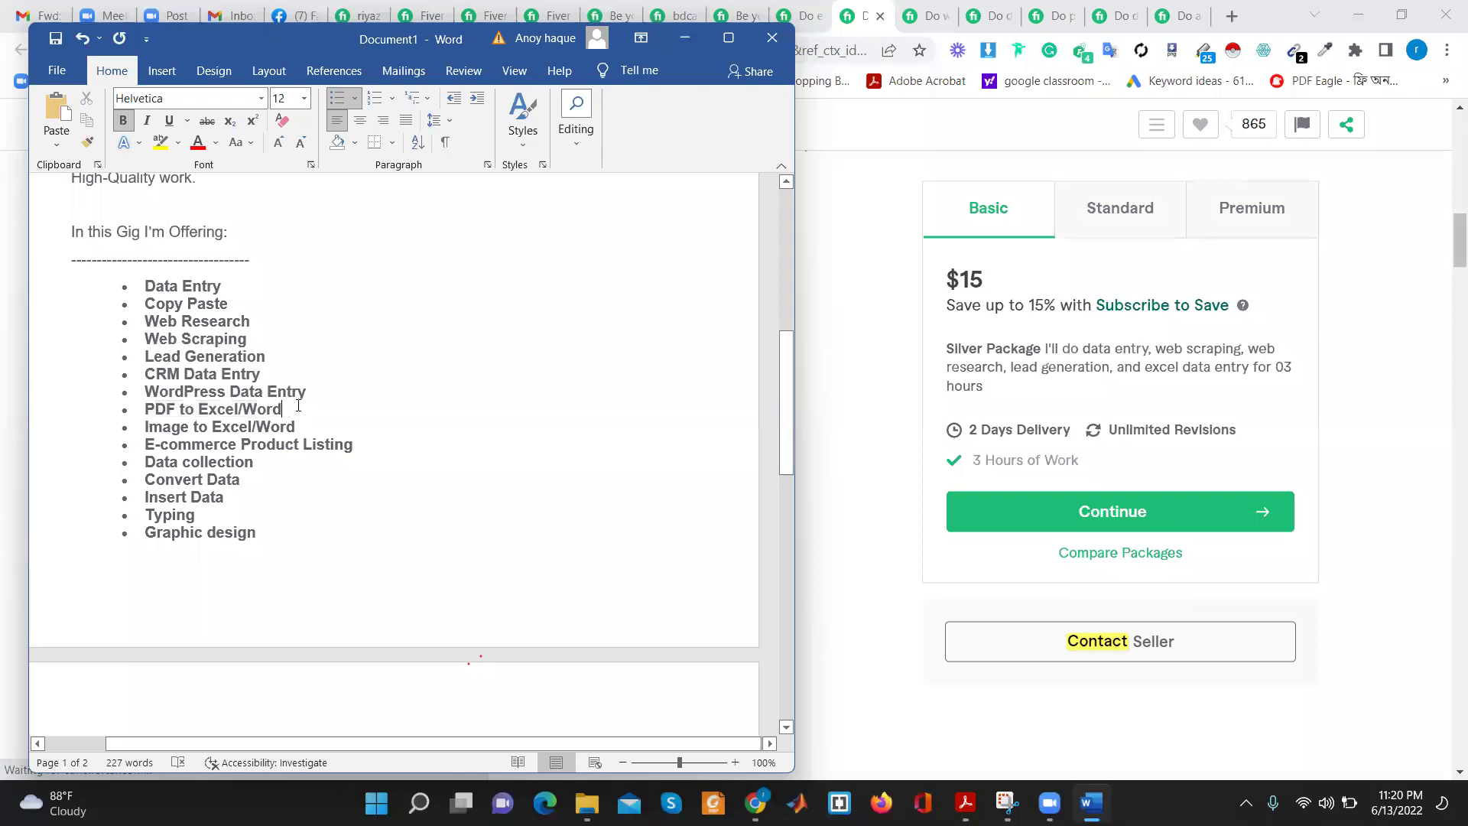
{"action": "triple_click", "coordinate": [140, 411]}
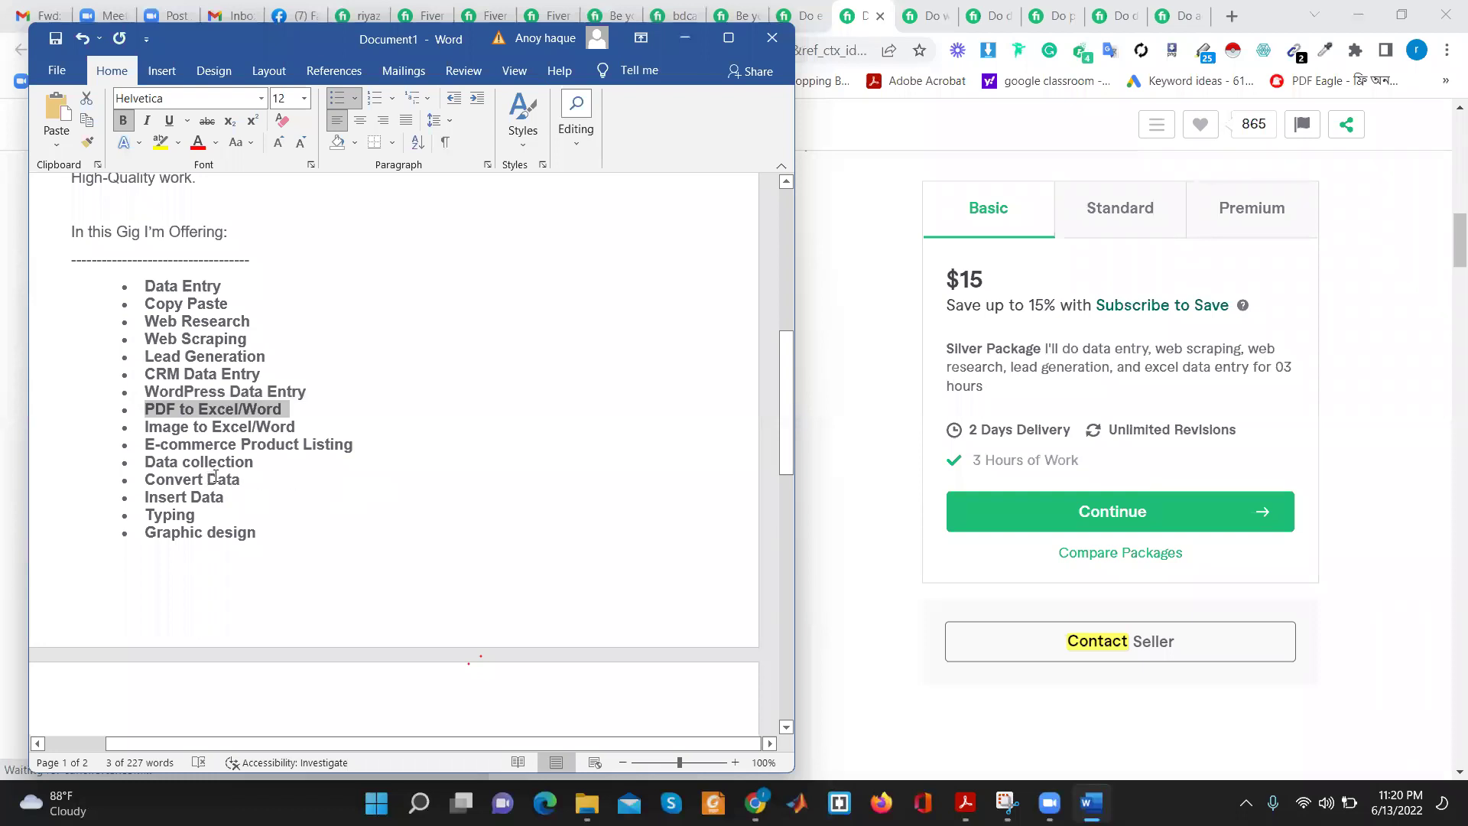
Review the full services bullet list from Copy Paste through CRM Data Entry
{"action": "left_click_drag", "start_coordinate": [275, 539], "coordinate": [145, 284]}
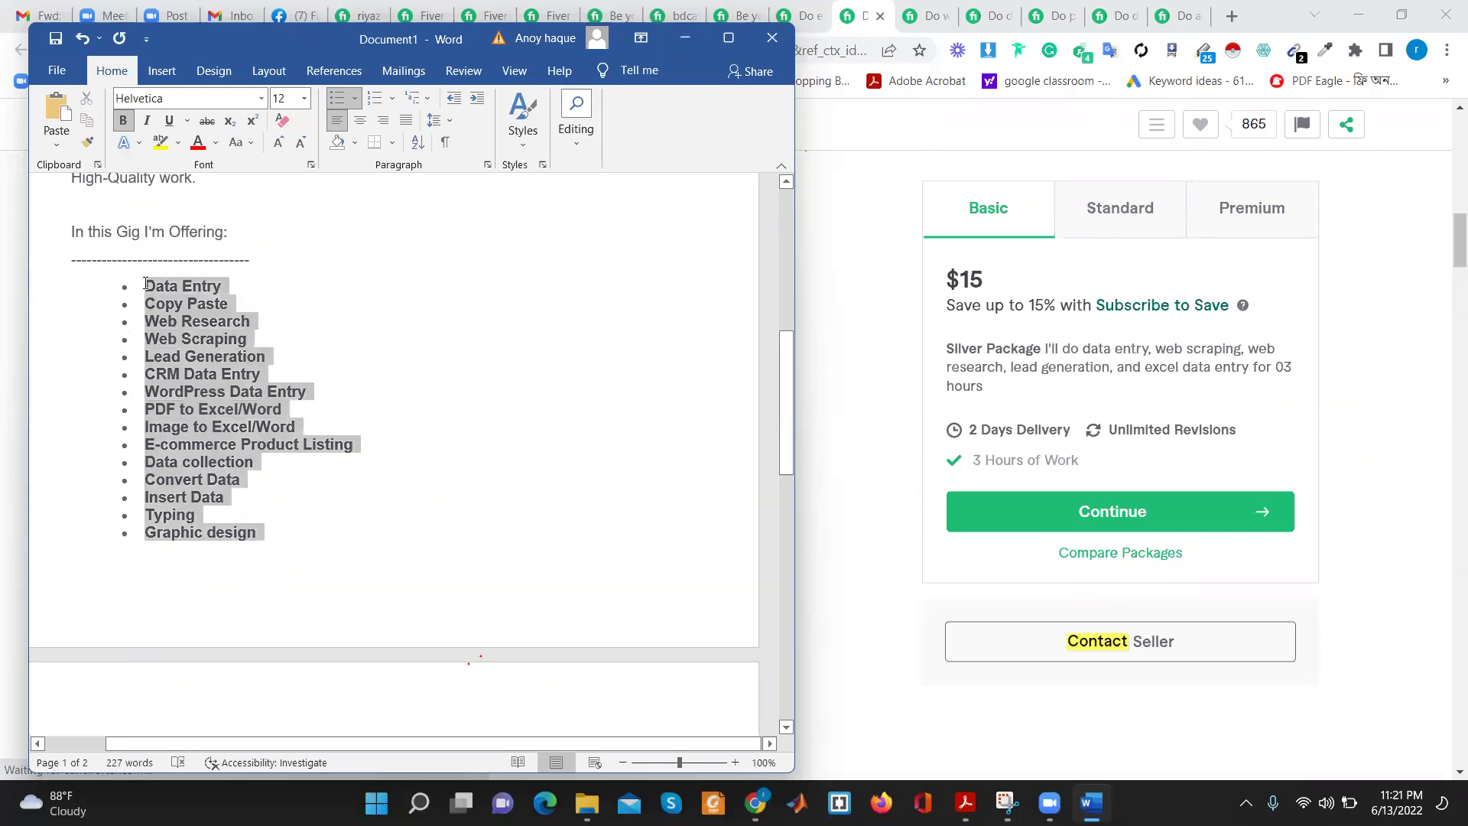
{"action": "left_click", "coordinate": [298, 338]}
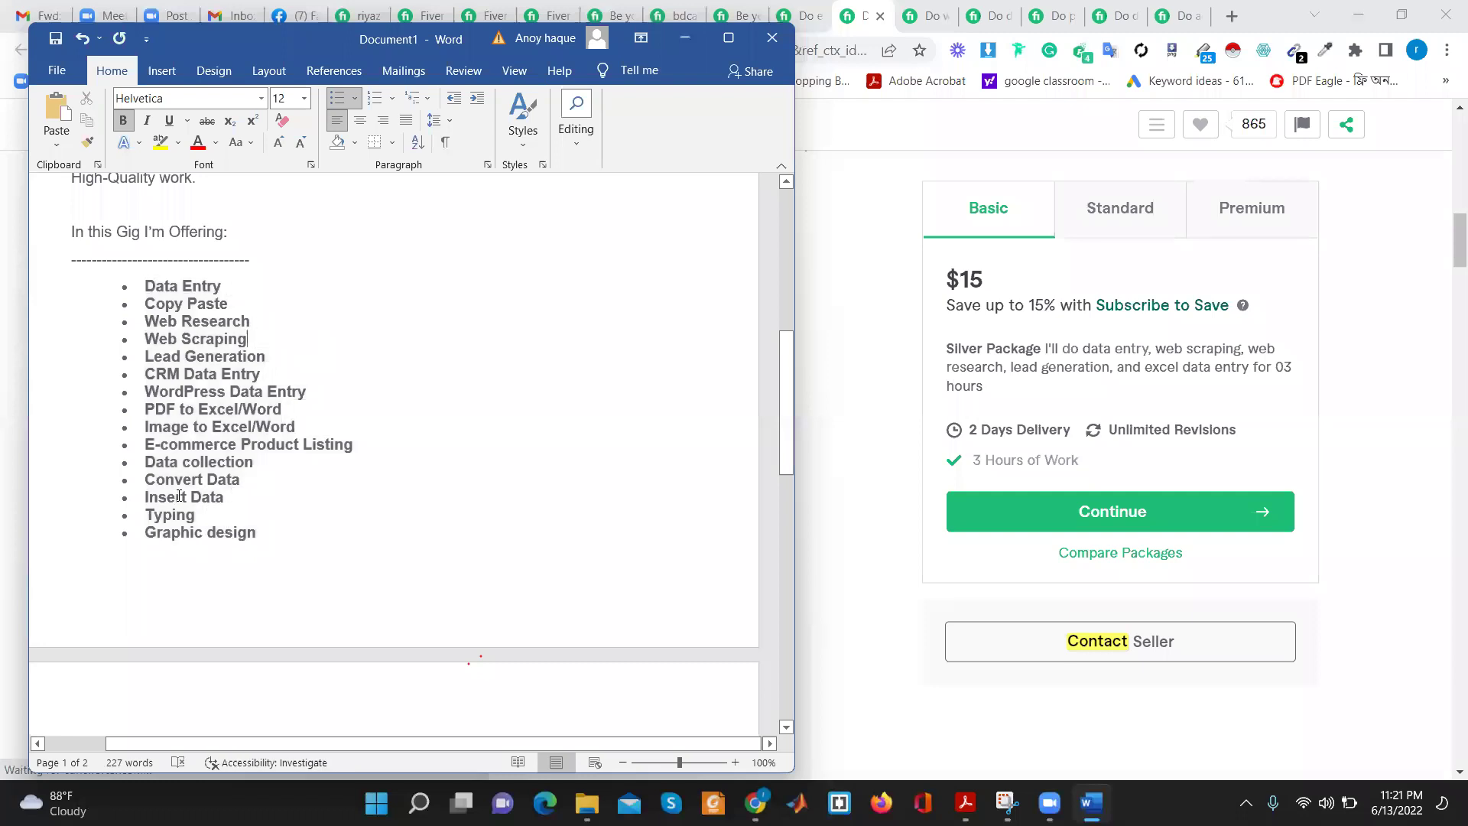
{"action": "left_click_drag", "start_coordinate": [264, 535], "coordinate": [145, 285]}
{"action": "left_click", "coordinate": [356, 376]}
{"action": "left_click_drag", "start_coordinate": [283, 369], "coordinate": [155, 305]}
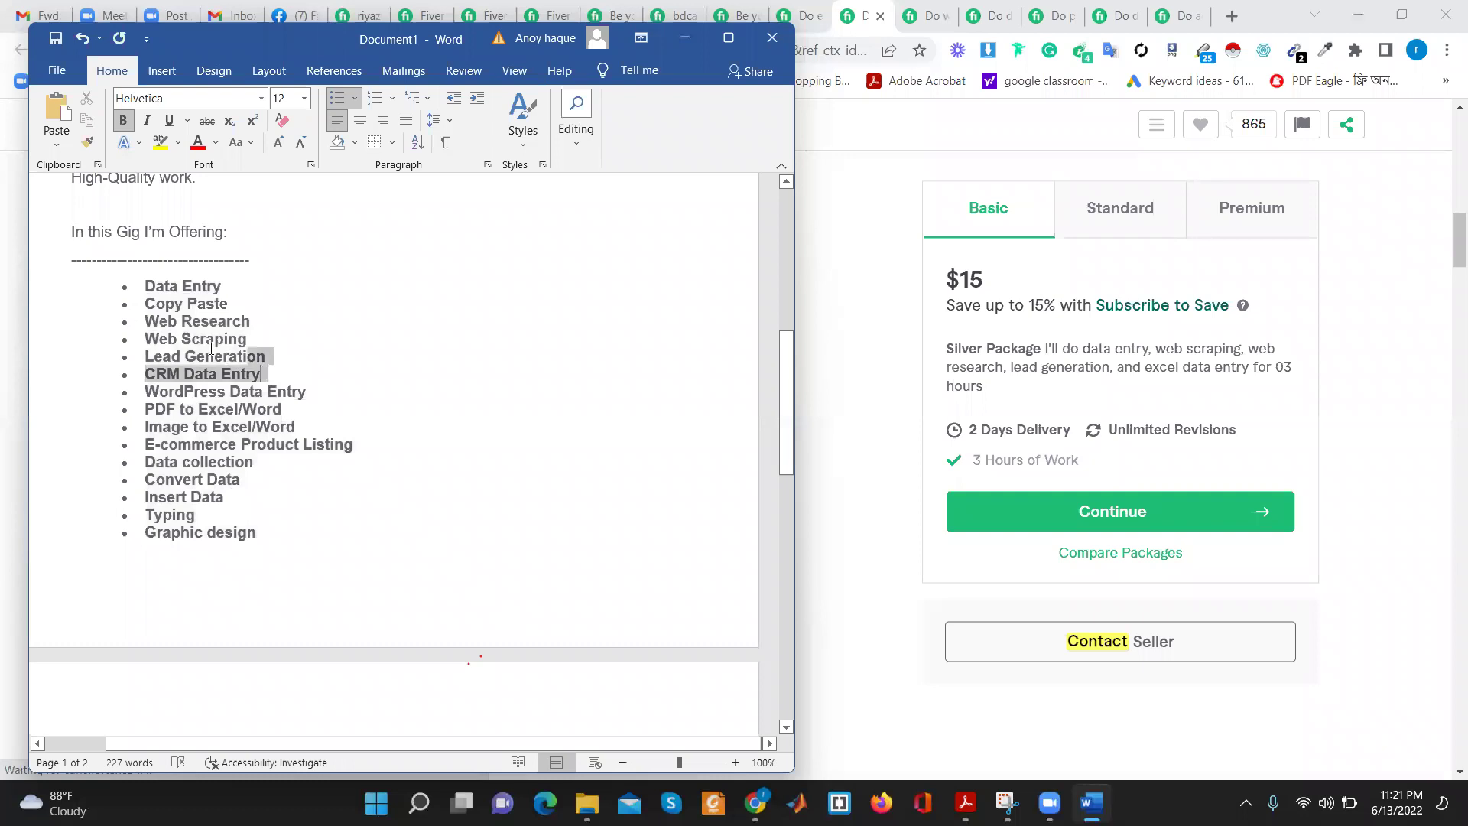
{"action": "left_click", "coordinate": [314, 341]}
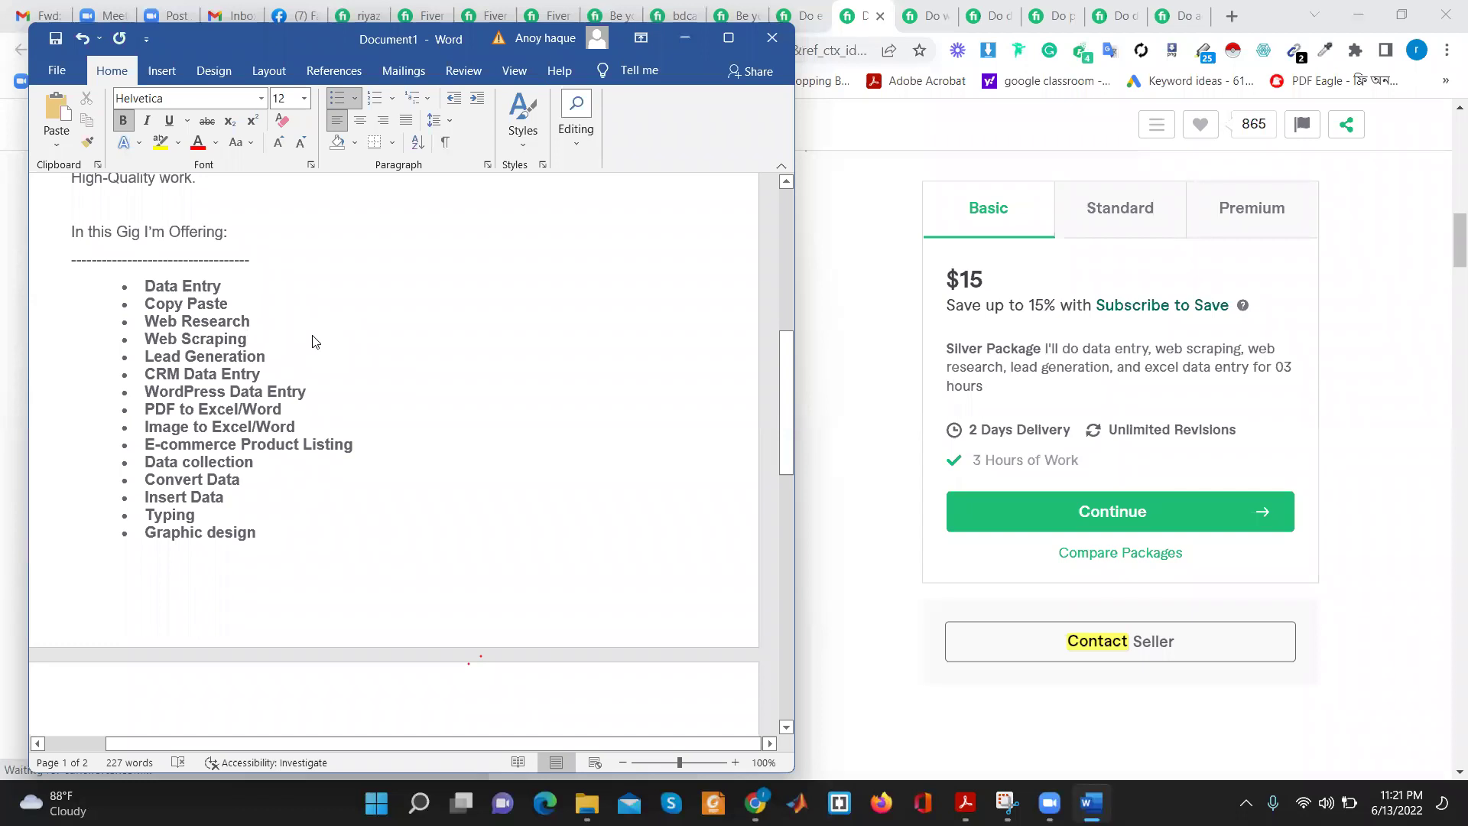
{"action": "scroll", "coordinate": [168, 422], "scroll_direction": "down", "scroll_amount": 5}
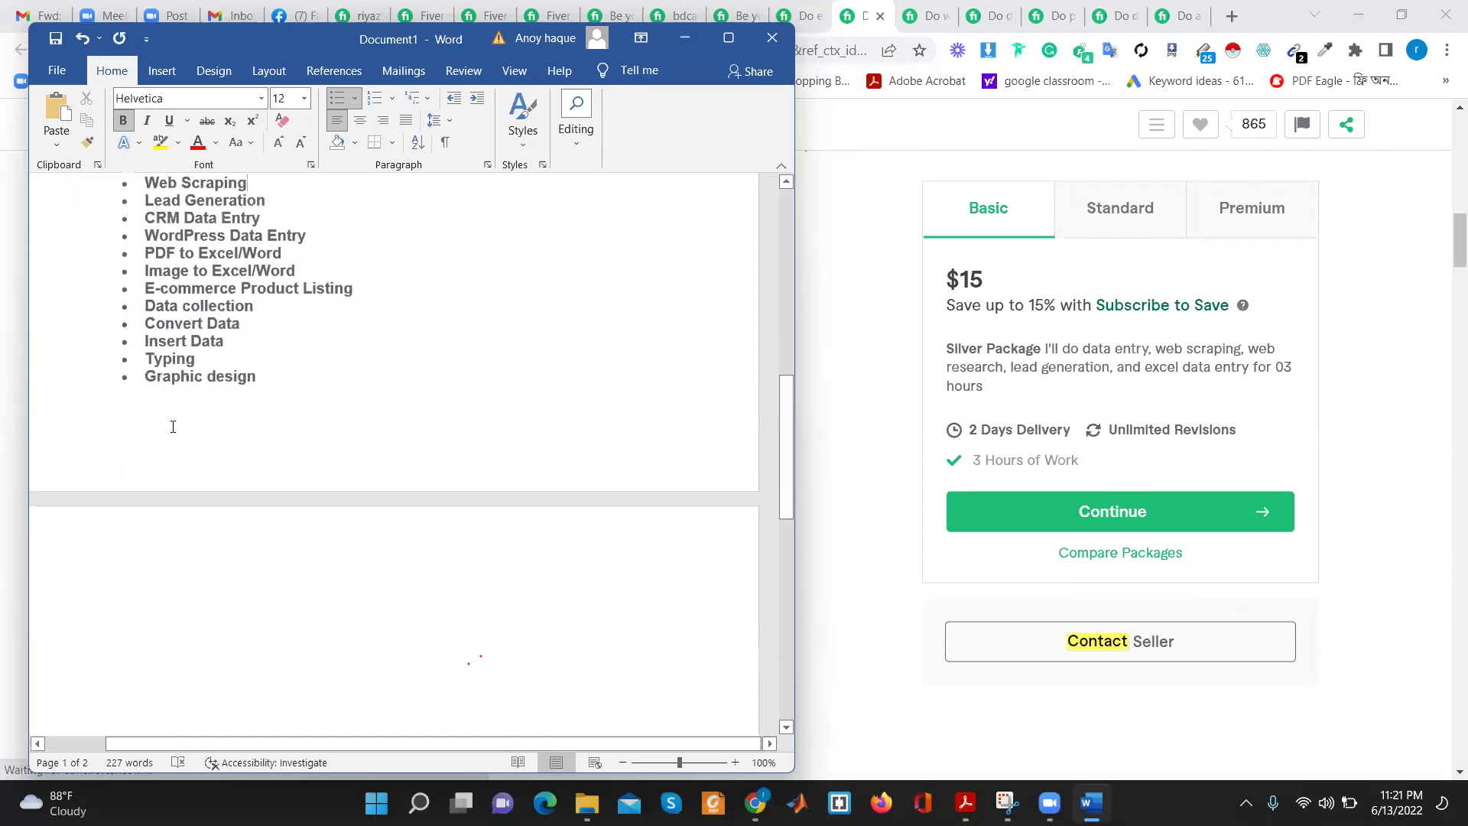
{"action": "left_click", "coordinate": [169, 422]}
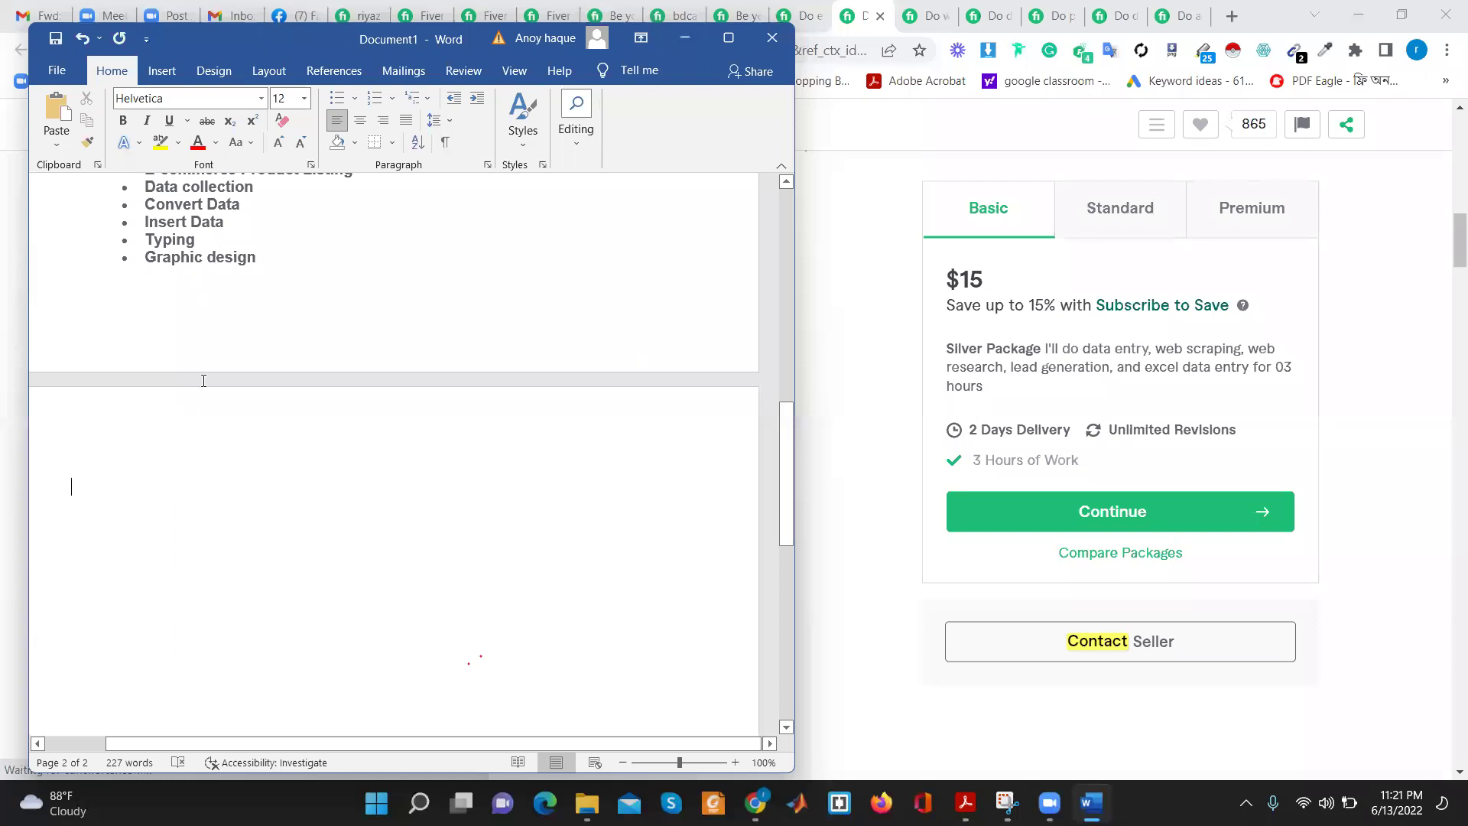
{"action": "scroll", "coordinate": [203, 377], "scroll_direction": "up", "scroll_amount": 5}
{"action": "scroll", "coordinate": [168, 405], "scroll_direction": "up", "scroll_amount": 2}
{"action": "scroll", "coordinate": [156, 418], "scroll_direction": "down", "scroll_amount": 2}
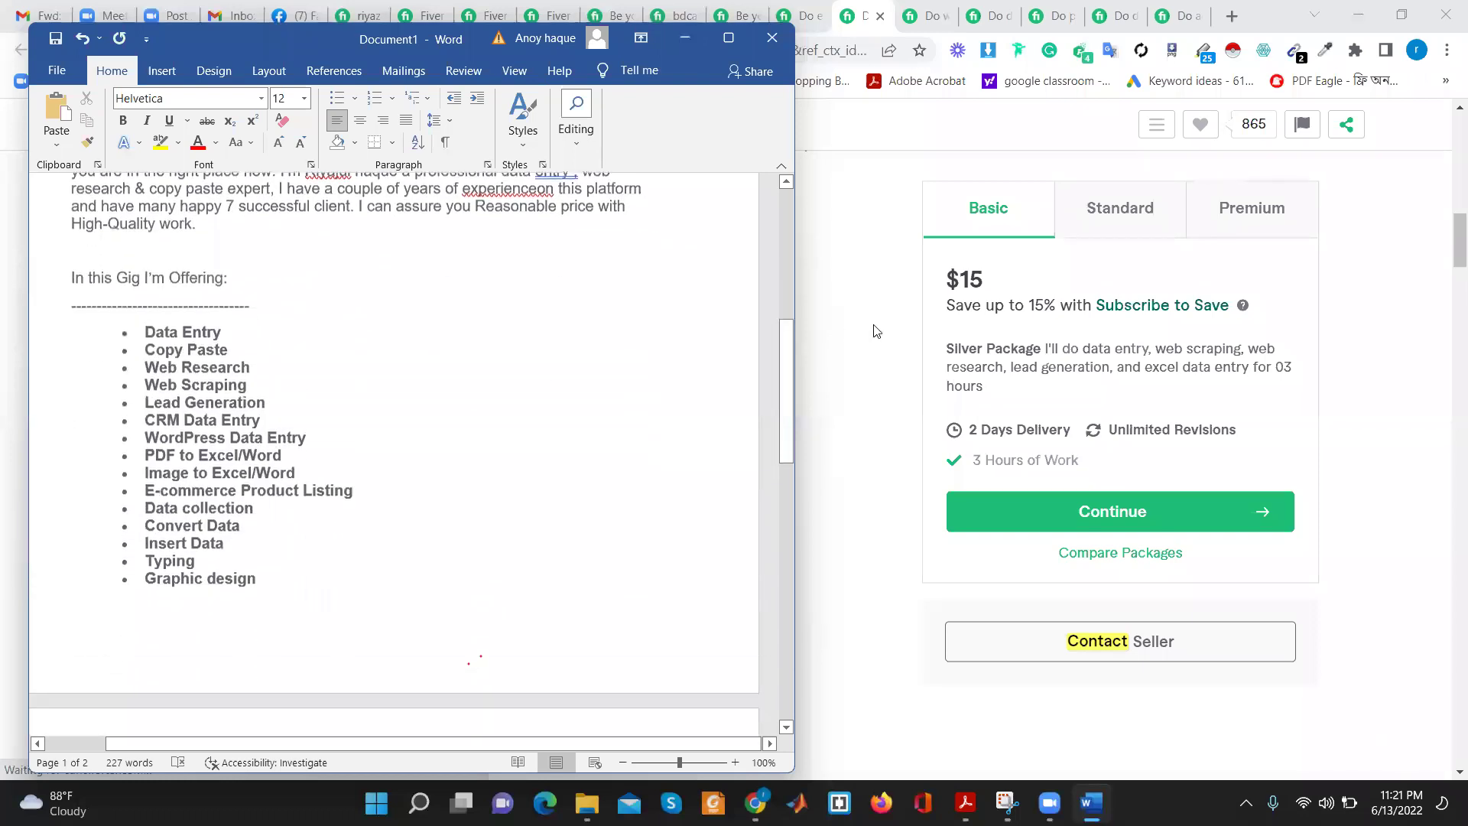
Select the 'Why You Should Hire Me.' heading on the Fiverr gig page
{"action": "left_click", "coordinate": [881, 311]}
{"action": "scroll", "coordinate": [255, 456], "scroll_direction": "down", "scroll_amount": 8}
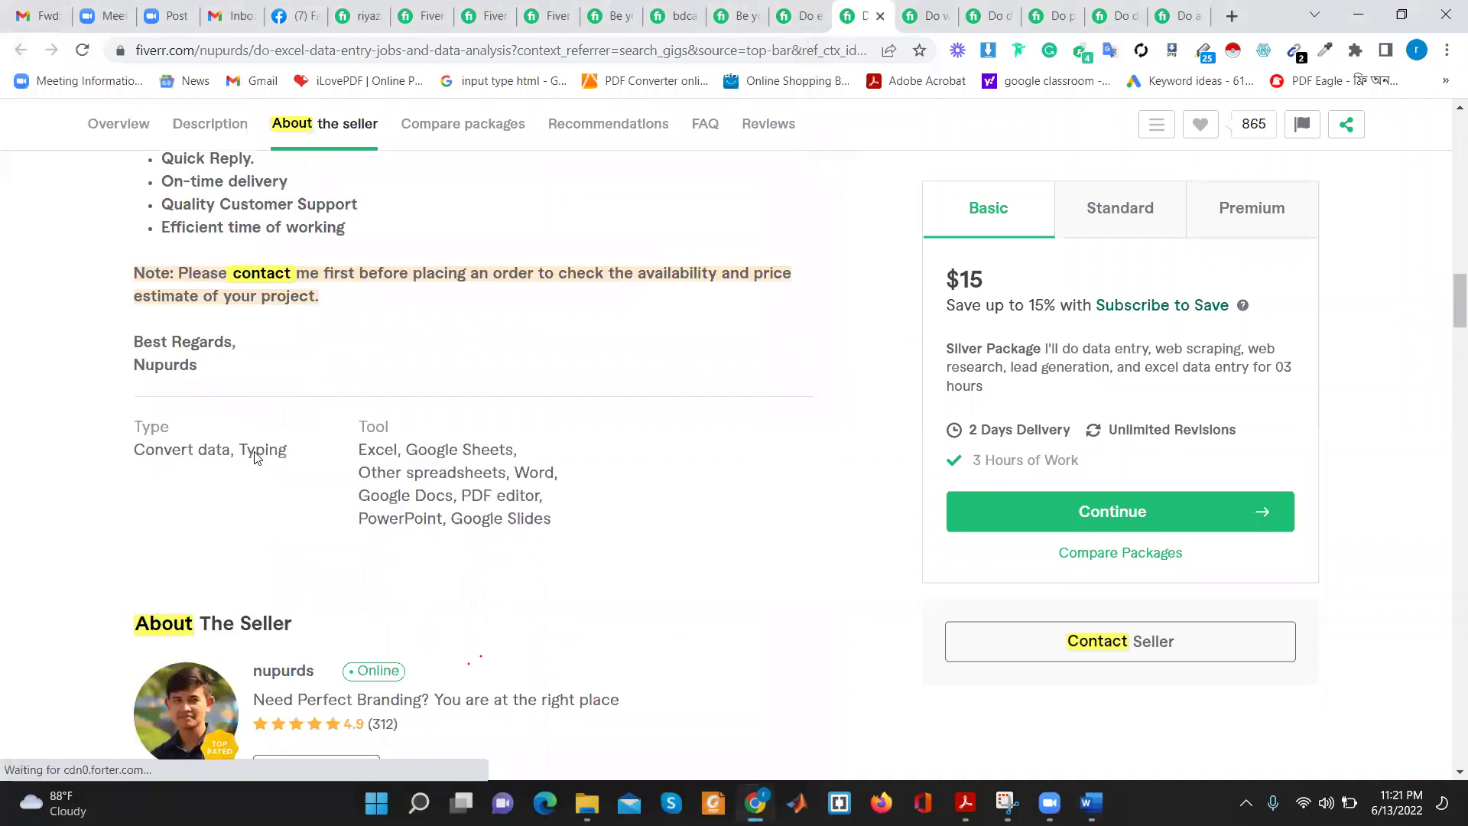
{"action": "scroll", "coordinate": [251, 451], "scroll_direction": "up", "scroll_amount": 1}
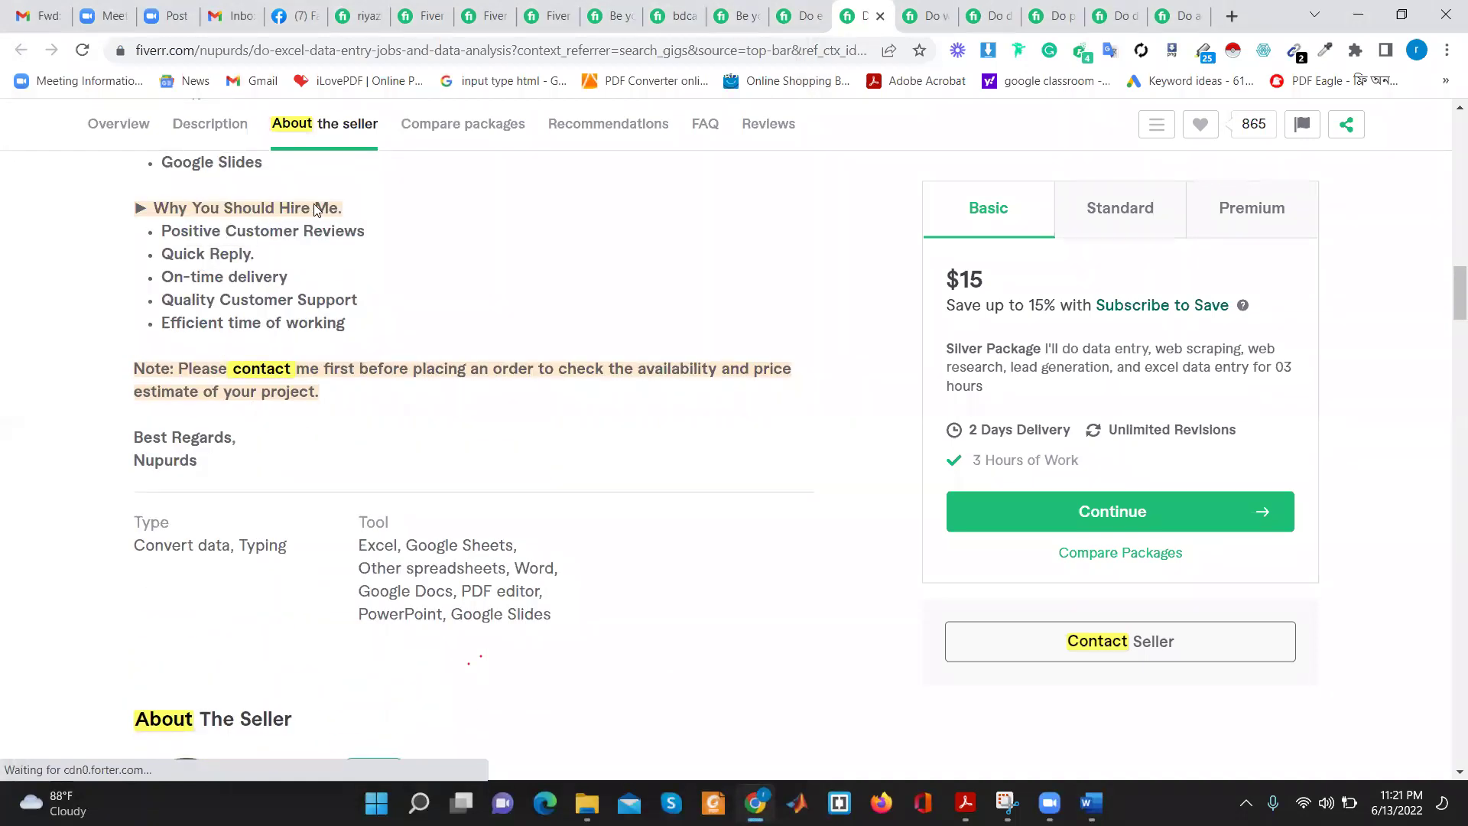
{"action": "left_click_drag", "start_coordinate": [345, 208], "coordinate": [146, 207]}
{"action": "scroll", "coordinate": [421, 290], "scroll_direction": "up", "scroll_amount": 2}
{"action": "scroll", "coordinate": [420, 290], "scroll_direction": "down", "scroll_amount": 2}
{"action": "scroll", "coordinate": [421, 290], "scroll_direction": "down", "scroll_amount": 2}
{"action": "scroll", "coordinate": [421, 290], "scroll_direction": "up", "scroll_amount": 2}
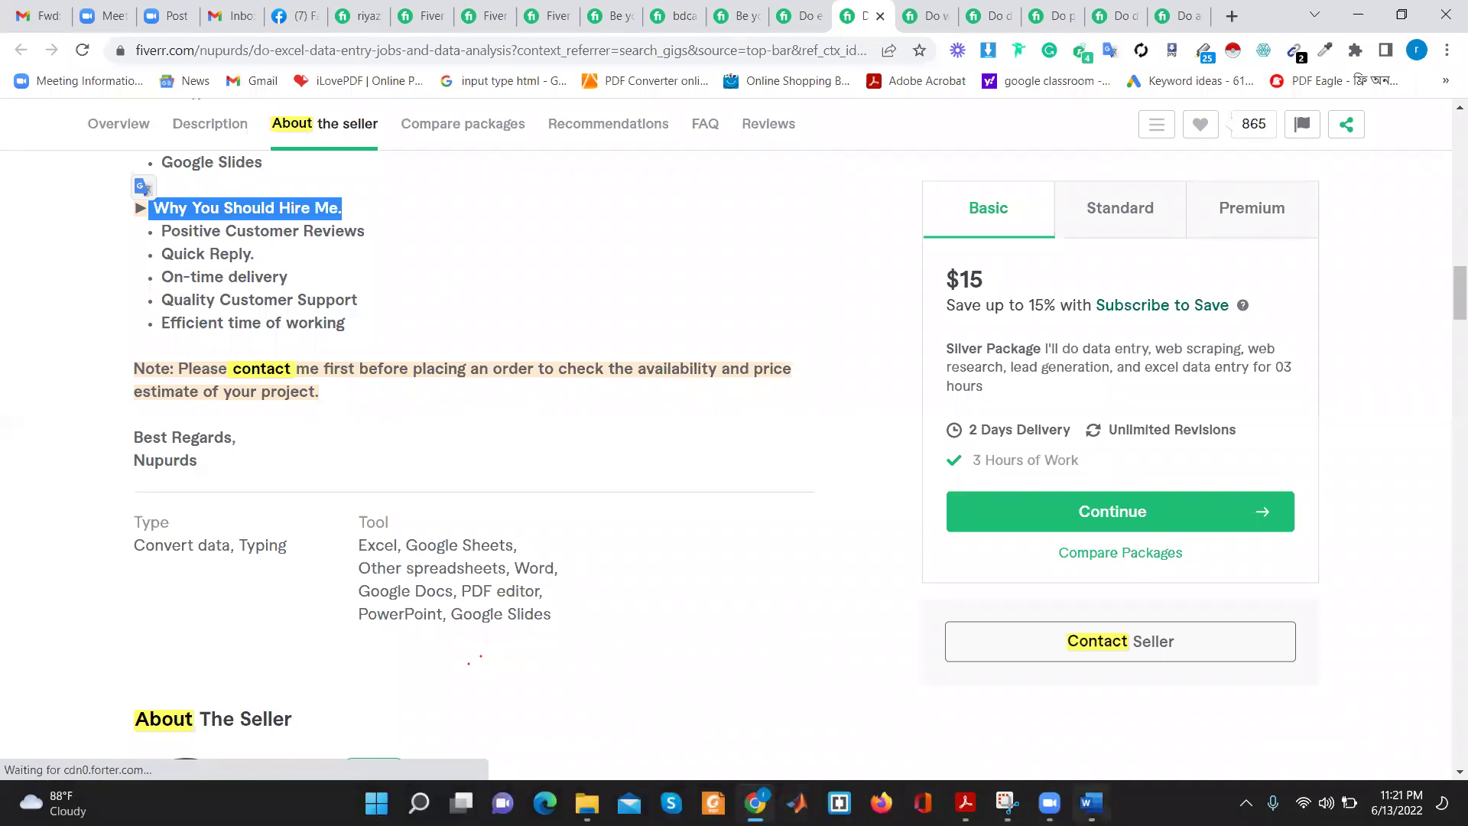
Look over the Word draft's services section
{"action": "left_click", "coordinate": [1091, 802]}
{"action": "scroll", "coordinate": [226, 543], "scroll_direction": "down", "scroll_amount": 2}
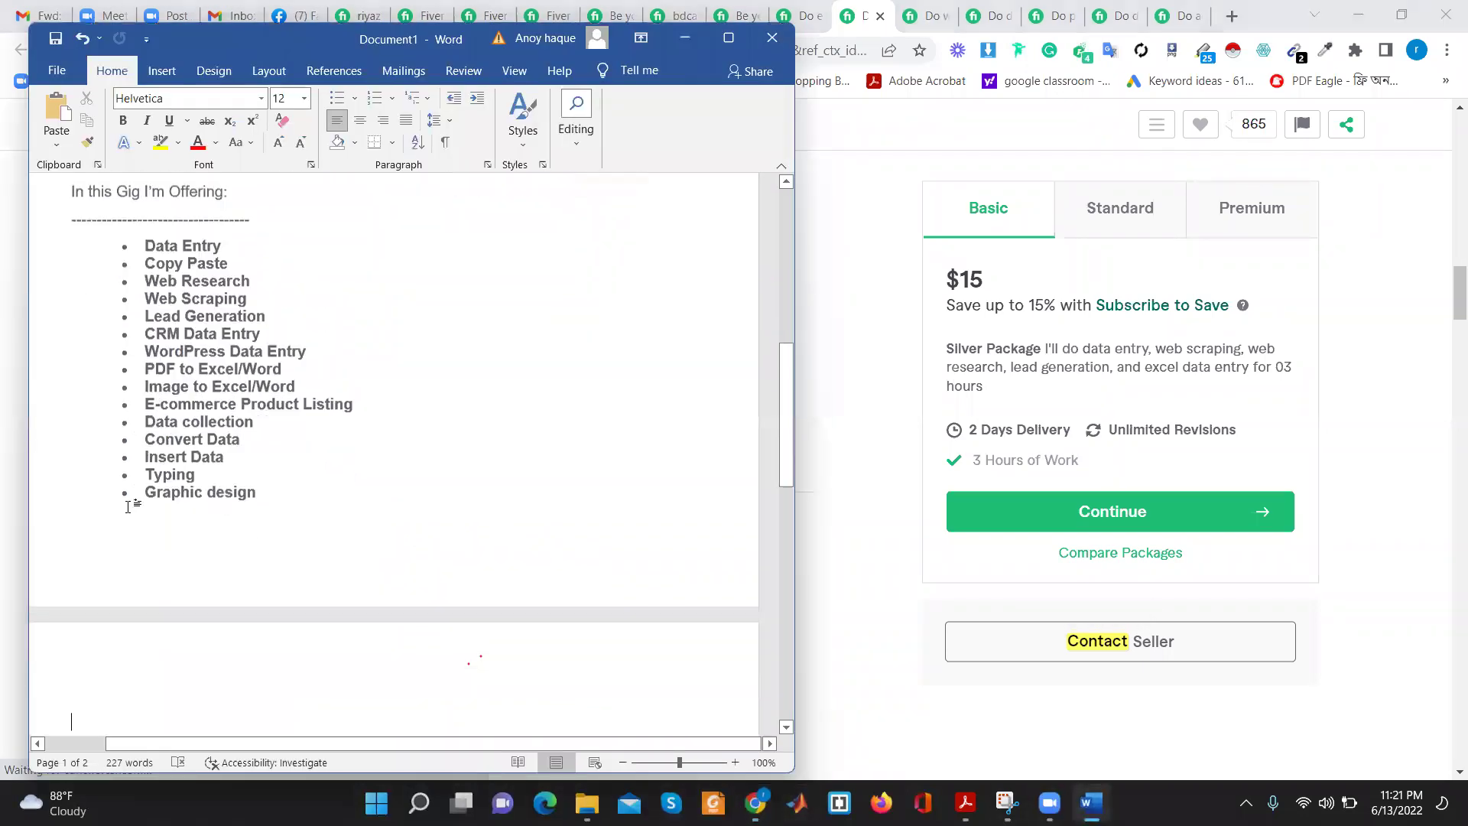
{"action": "scroll", "coordinate": [170, 549], "scroll_direction": "down", "scroll_amount": 3}
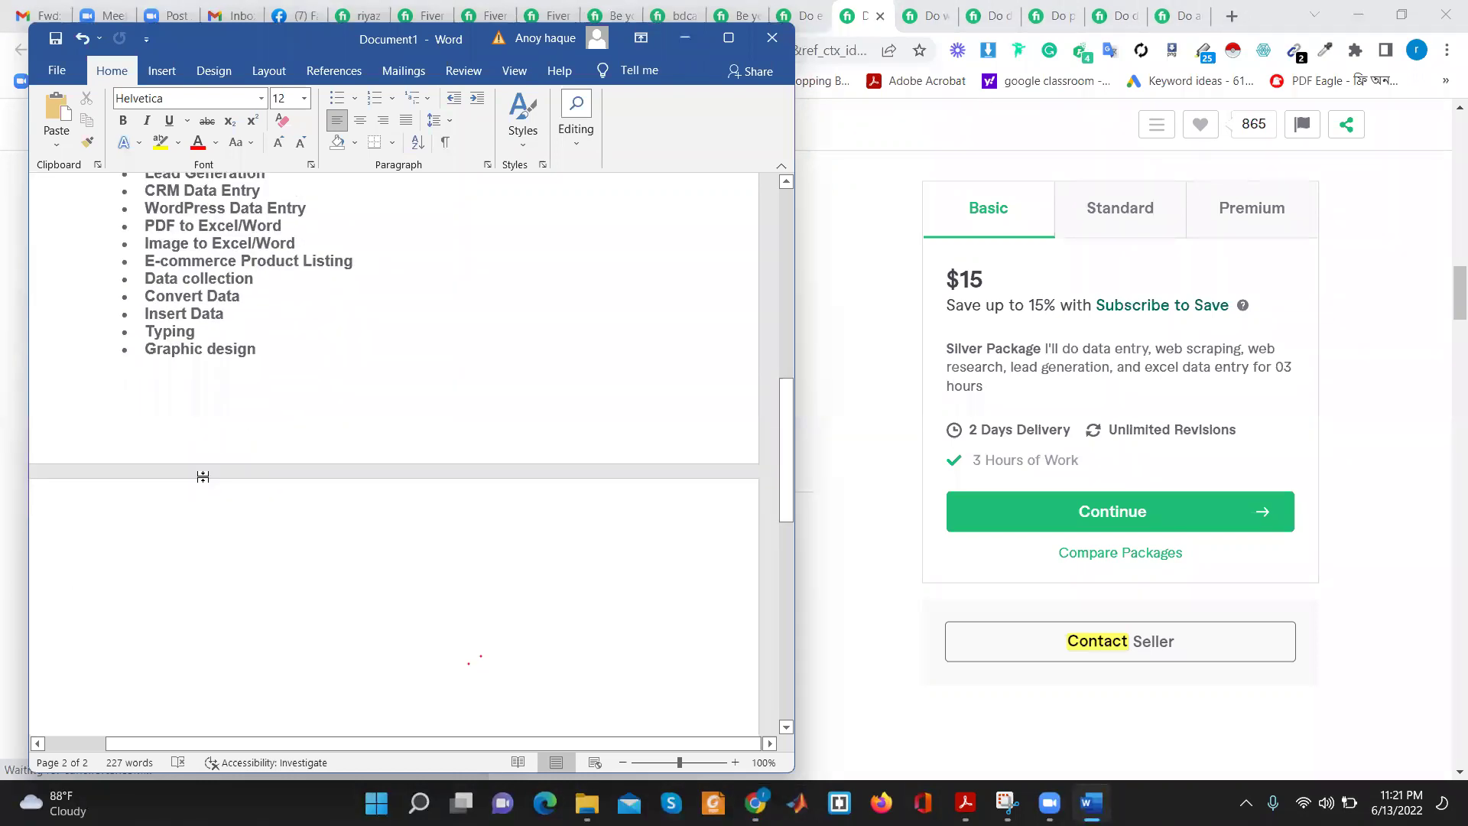
{"action": "scroll", "coordinate": [73, 596], "scroll_direction": "up", "scroll_amount": 2}
{"action": "scroll", "coordinate": [72, 597], "scroll_direction": "up", "scroll_amount": 6}
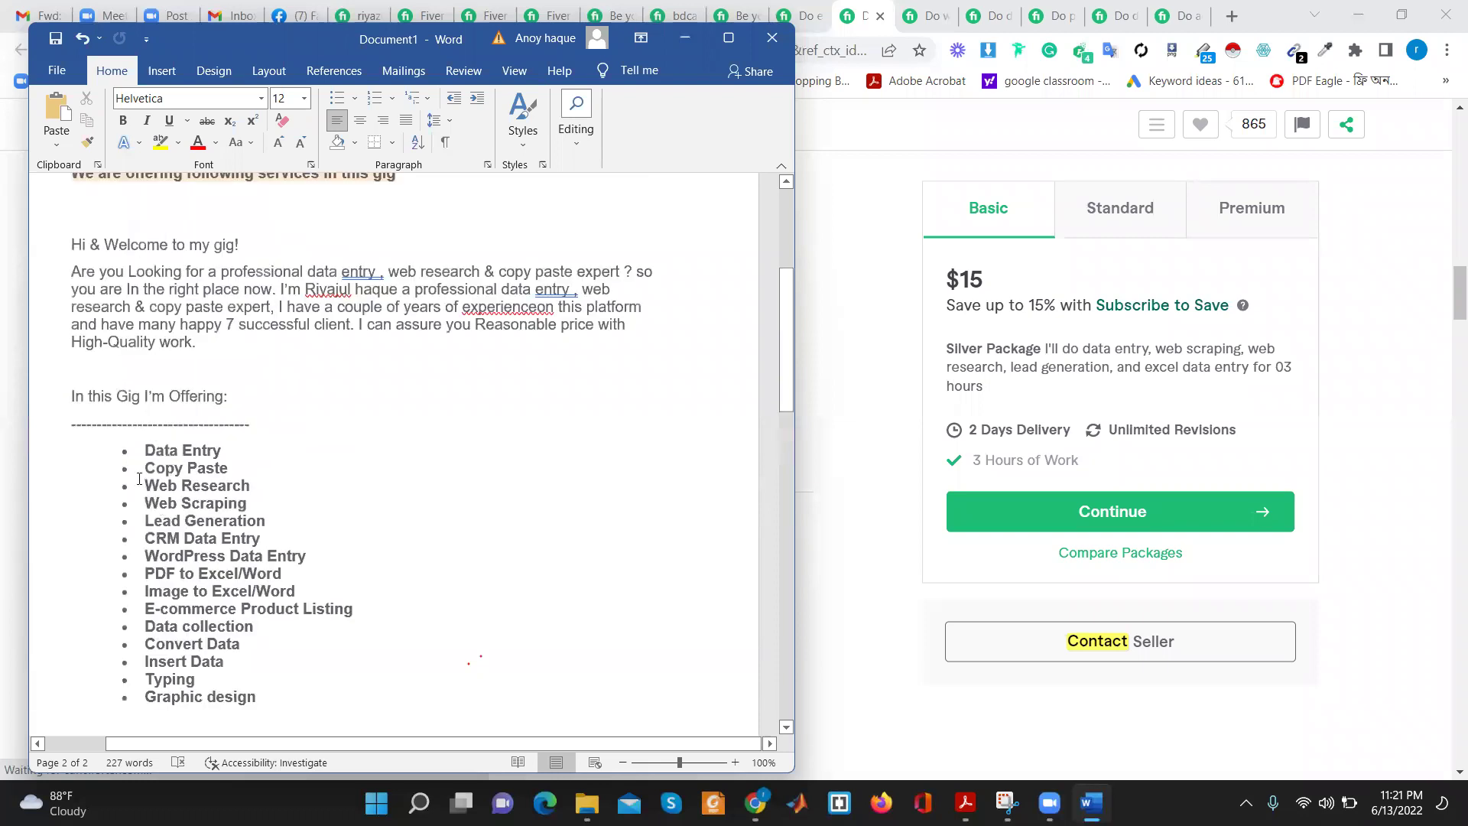
{"action": "scroll", "coordinate": [72, 597], "scroll_direction": "up", "scroll_amount": 2}
{"action": "left_click_drag", "start_coordinate": [51, 336], "coordinate": [191, 527]}
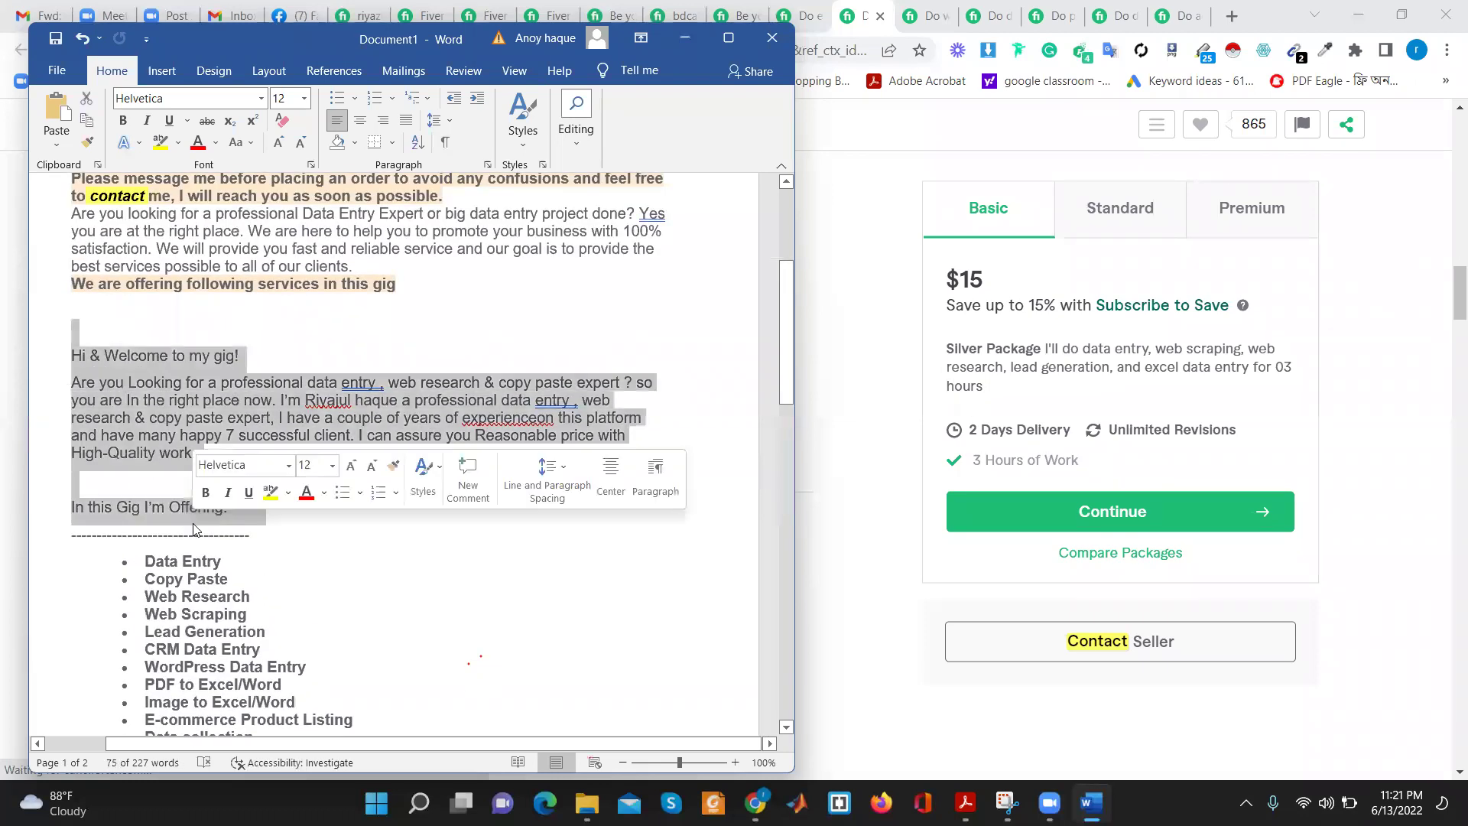
{"action": "scroll", "coordinate": [140, 275], "scroll_direction": "up", "scroll_amount": 5}
{"action": "left_click_drag", "start_coordinate": [590, 246], "coordinate": [149, 252]}
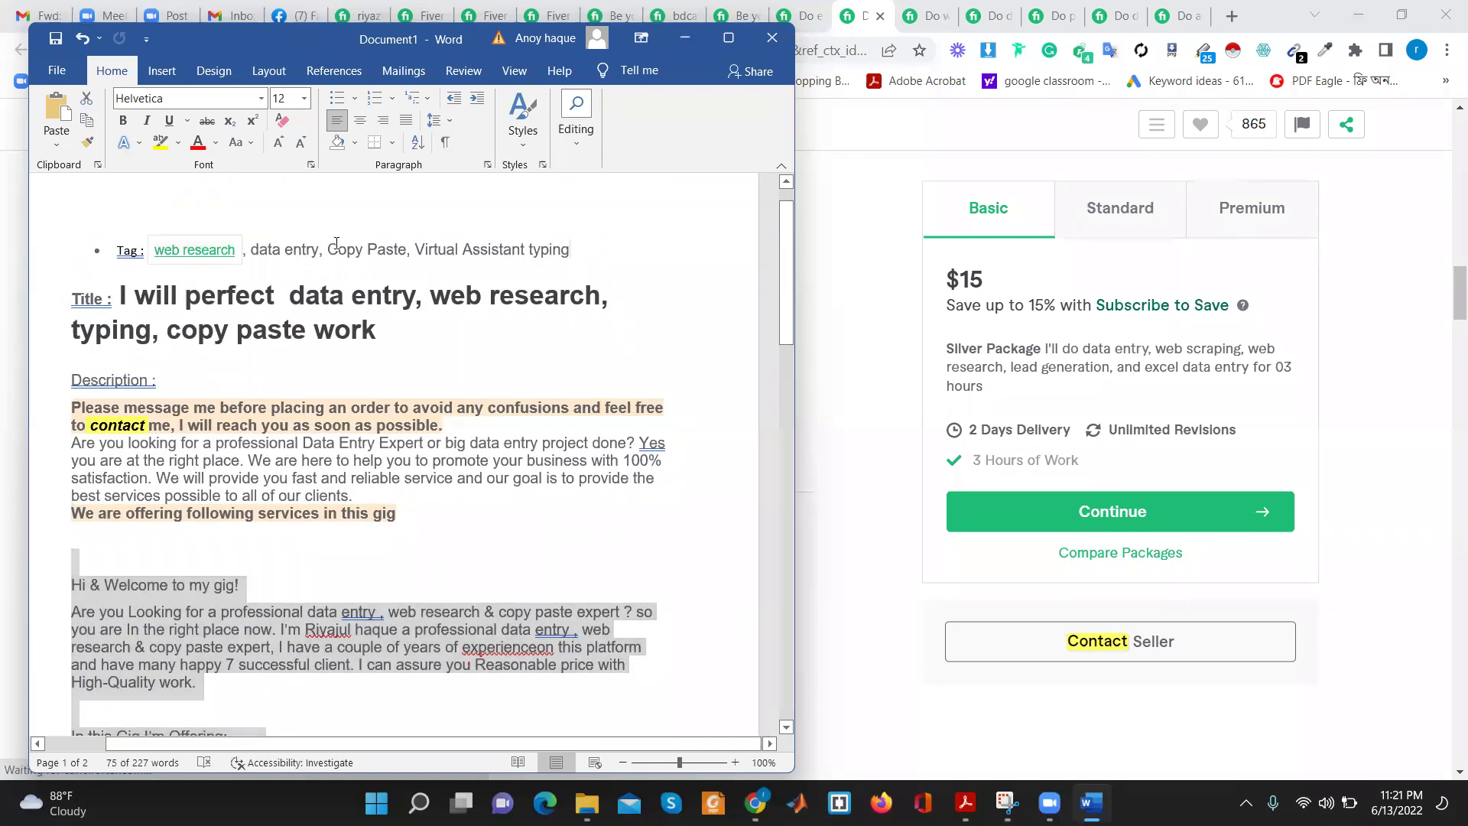
{"action": "scroll", "coordinate": [170, 403], "scroll_direction": "down", "scroll_amount": 6}
{"action": "scroll", "coordinate": [169, 404], "scroll_direction": "down", "scroll_amount": 8}
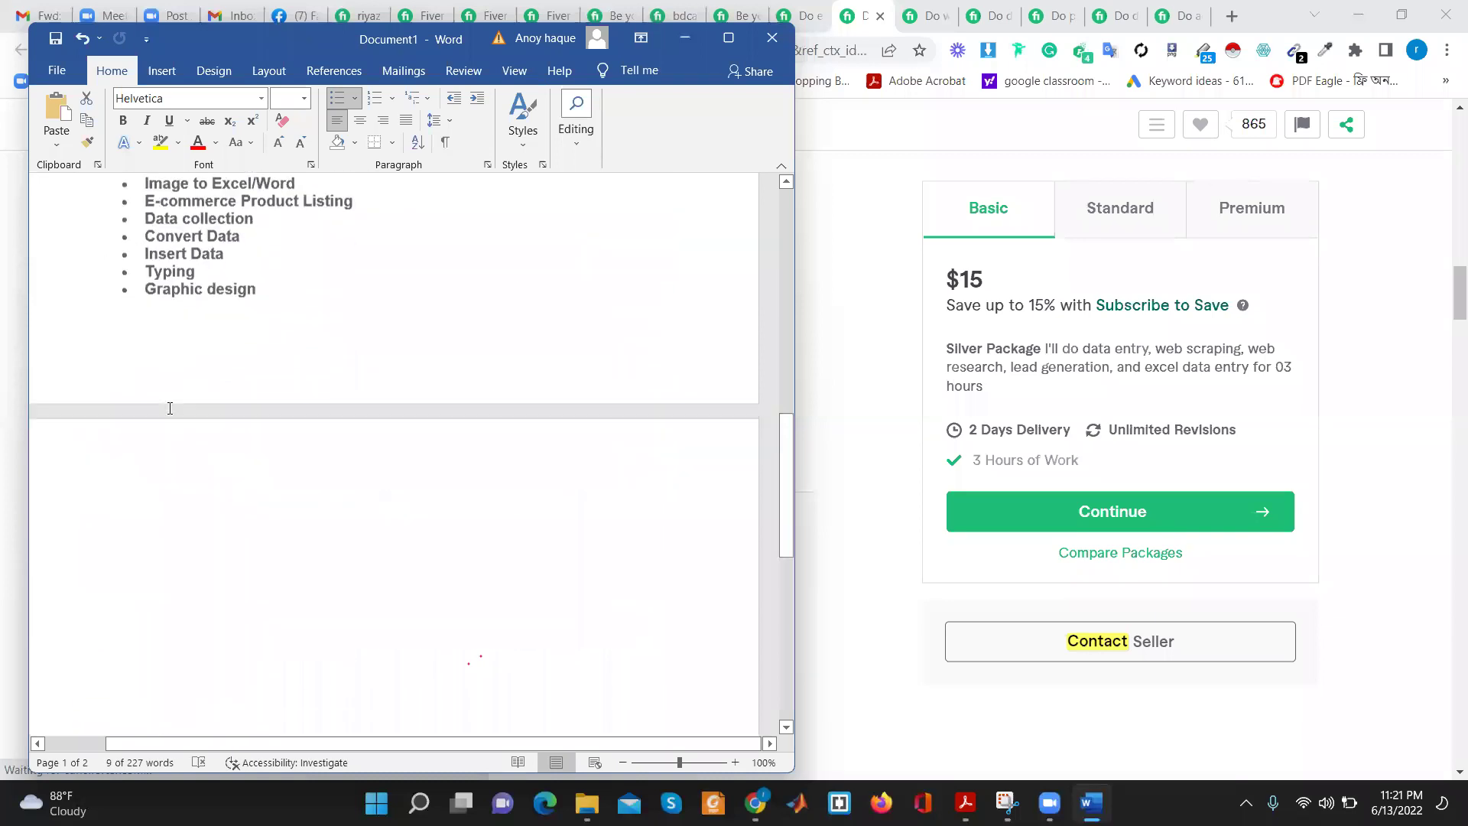
{"action": "scroll", "coordinate": [282, 367], "scroll_direction": "down", "scroll_amount": 3}
Reselect the Fiverr heading, then undo the last edit in the Word draft
{"action": "key", "text": "alt+Tab"}
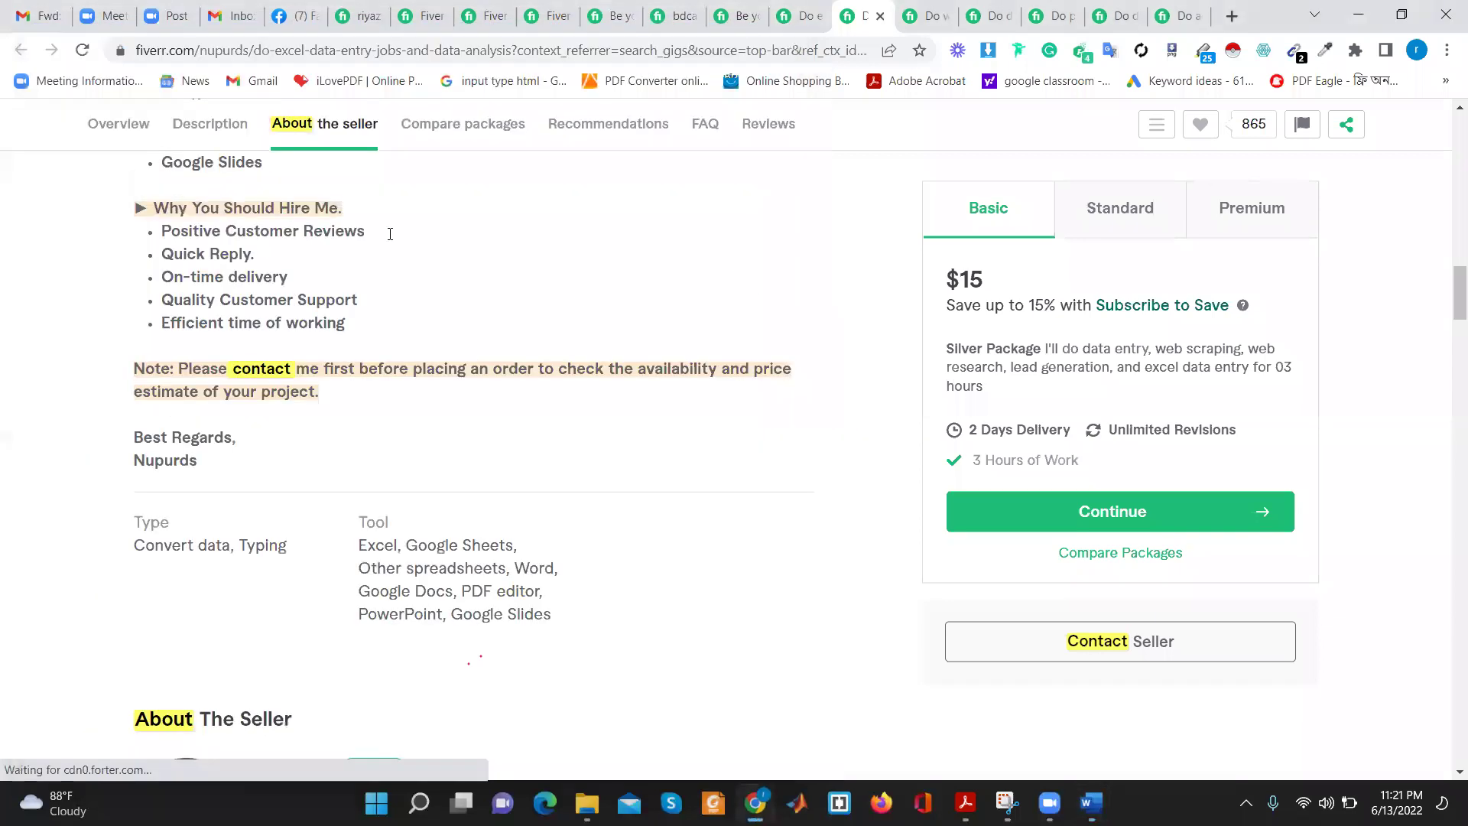
{"action": "left_click_drag", "start_coordinate": [350, 207], "coordinate": [17, 196]}
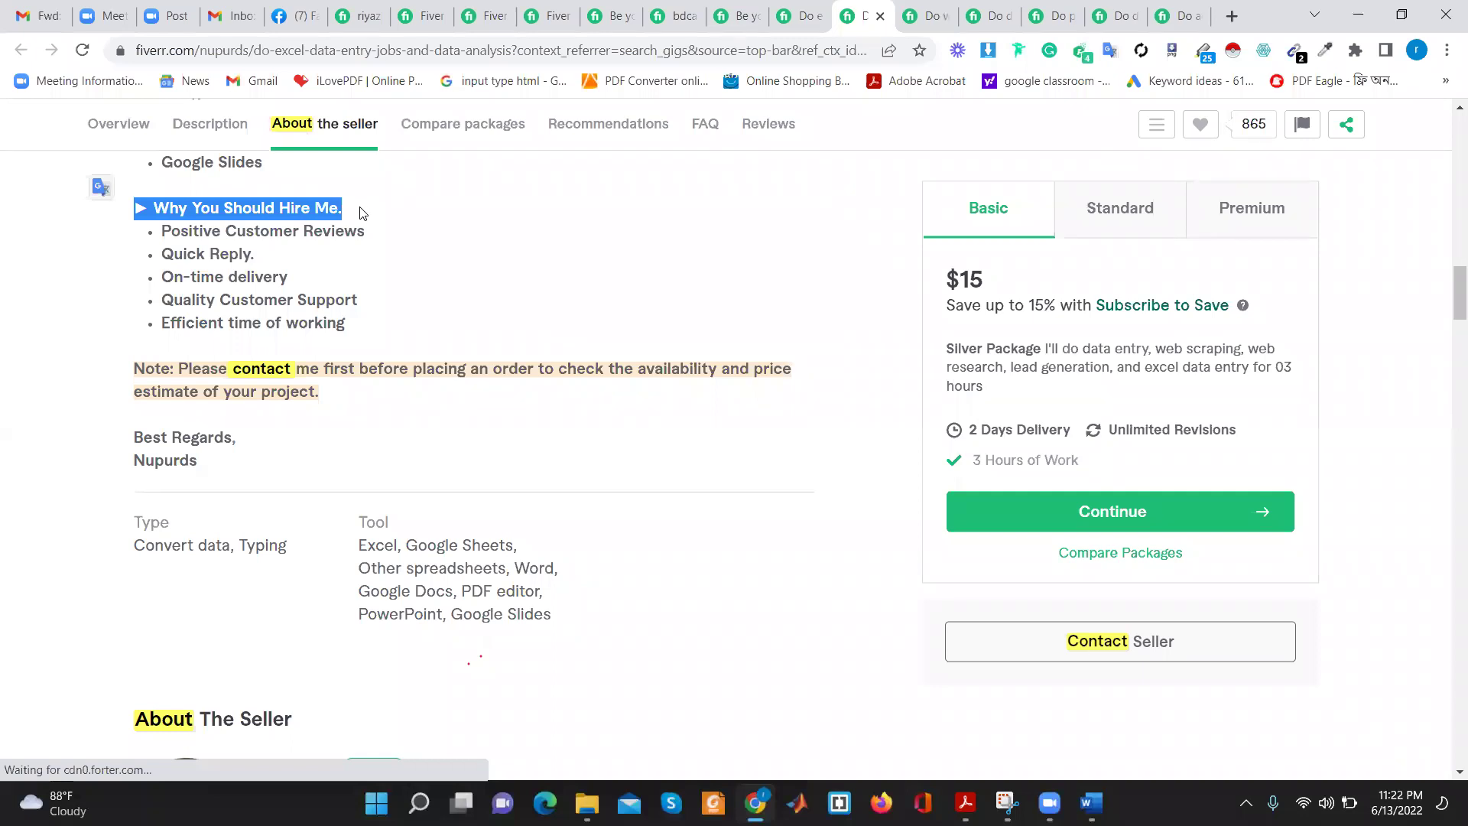
{"action": "left_click", "coordinate": [354, 208]}
{"action": "left_click_drag", "start_coordinate": [237, 231], "coordinate": [189, 235]}
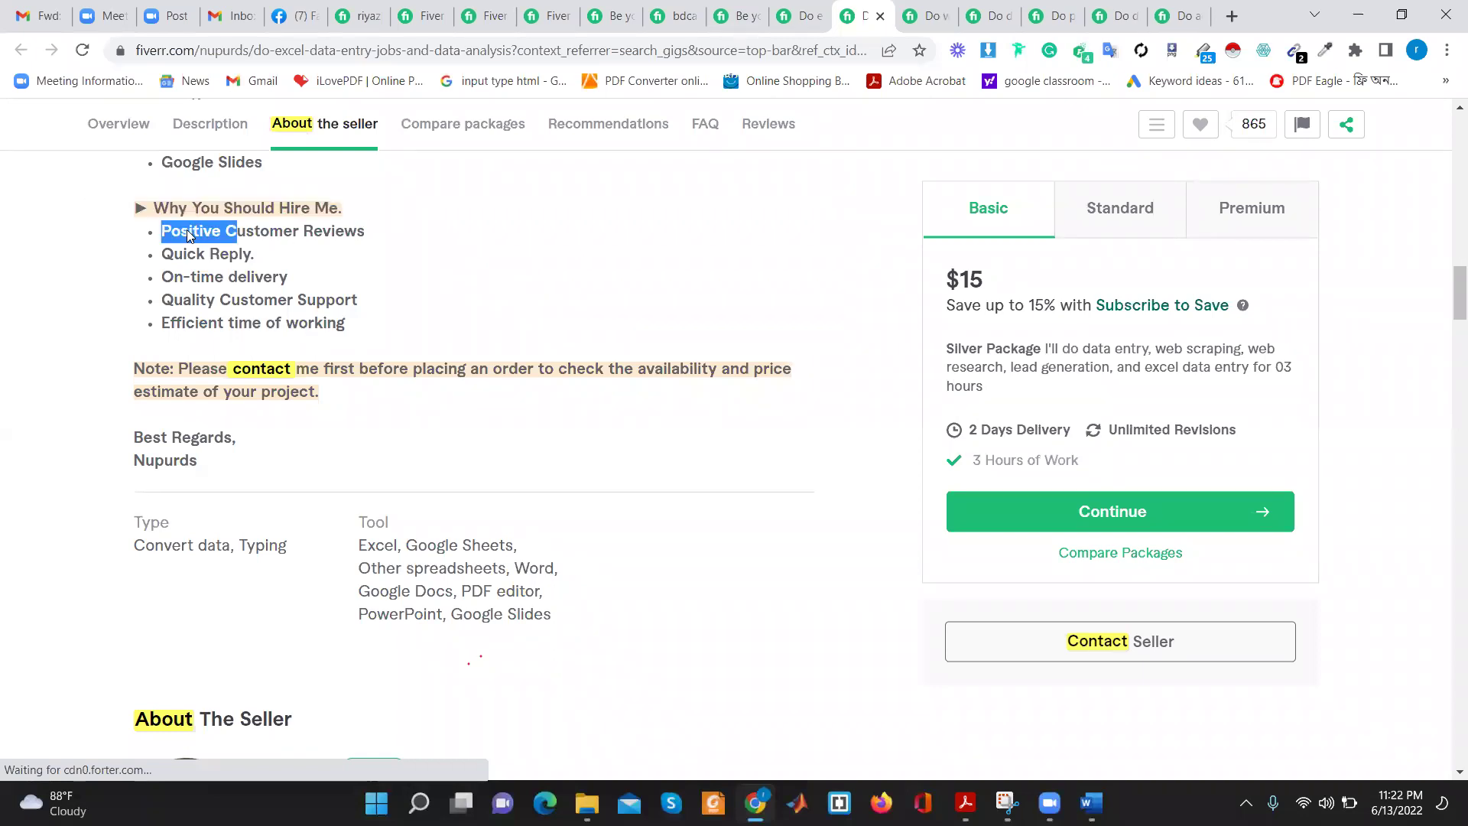
{"action": "left_click_drag", "start_coordinate": [344, 208], "coordinate": [133, 215]}
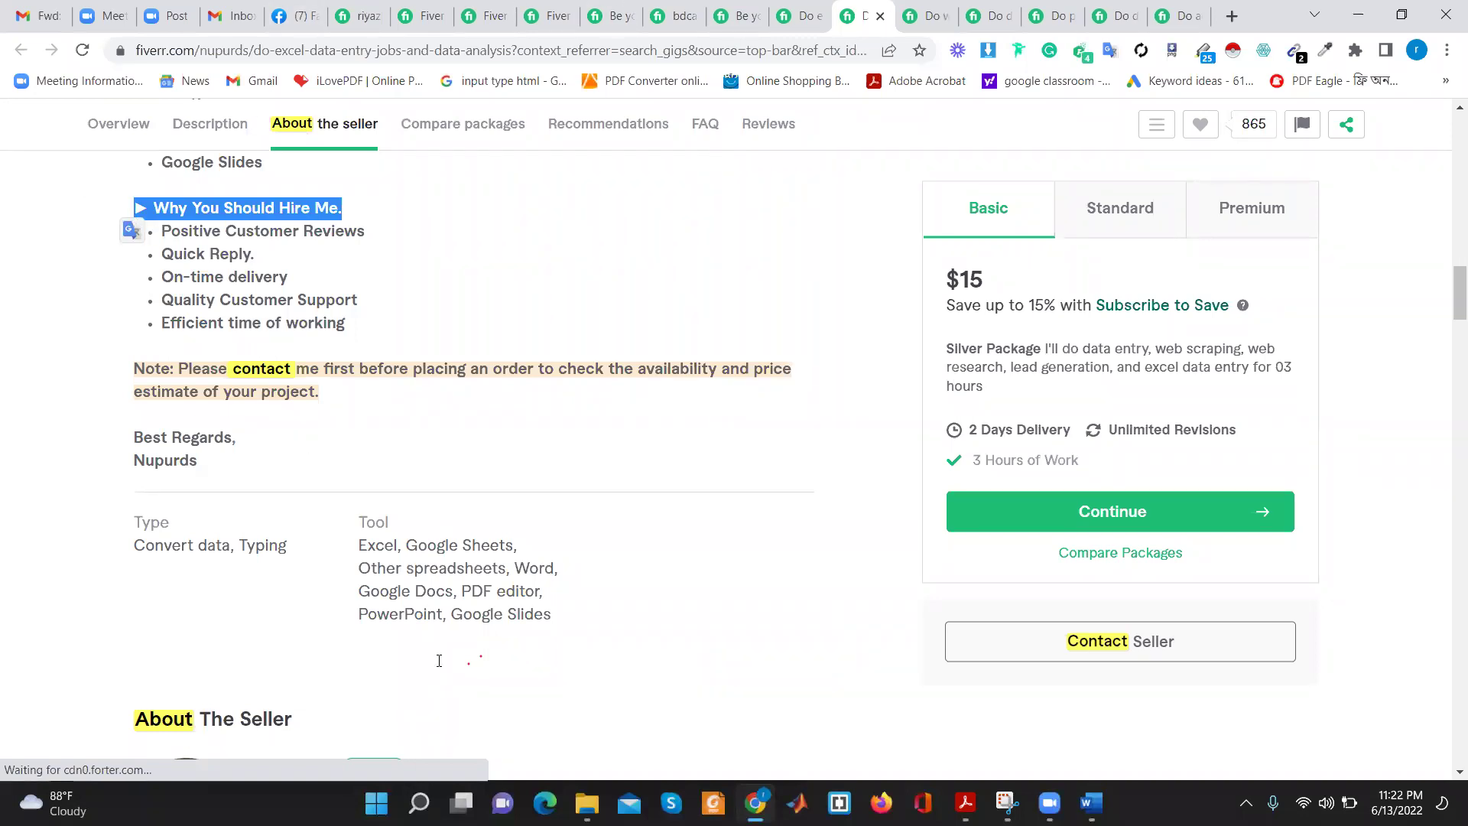
{"action": "left_click", "coordinate": [1091, 802]}
{"action": "scroll", "coordinate": [105, 397], "scroll_direction": "up", "scroll_amount": 4}
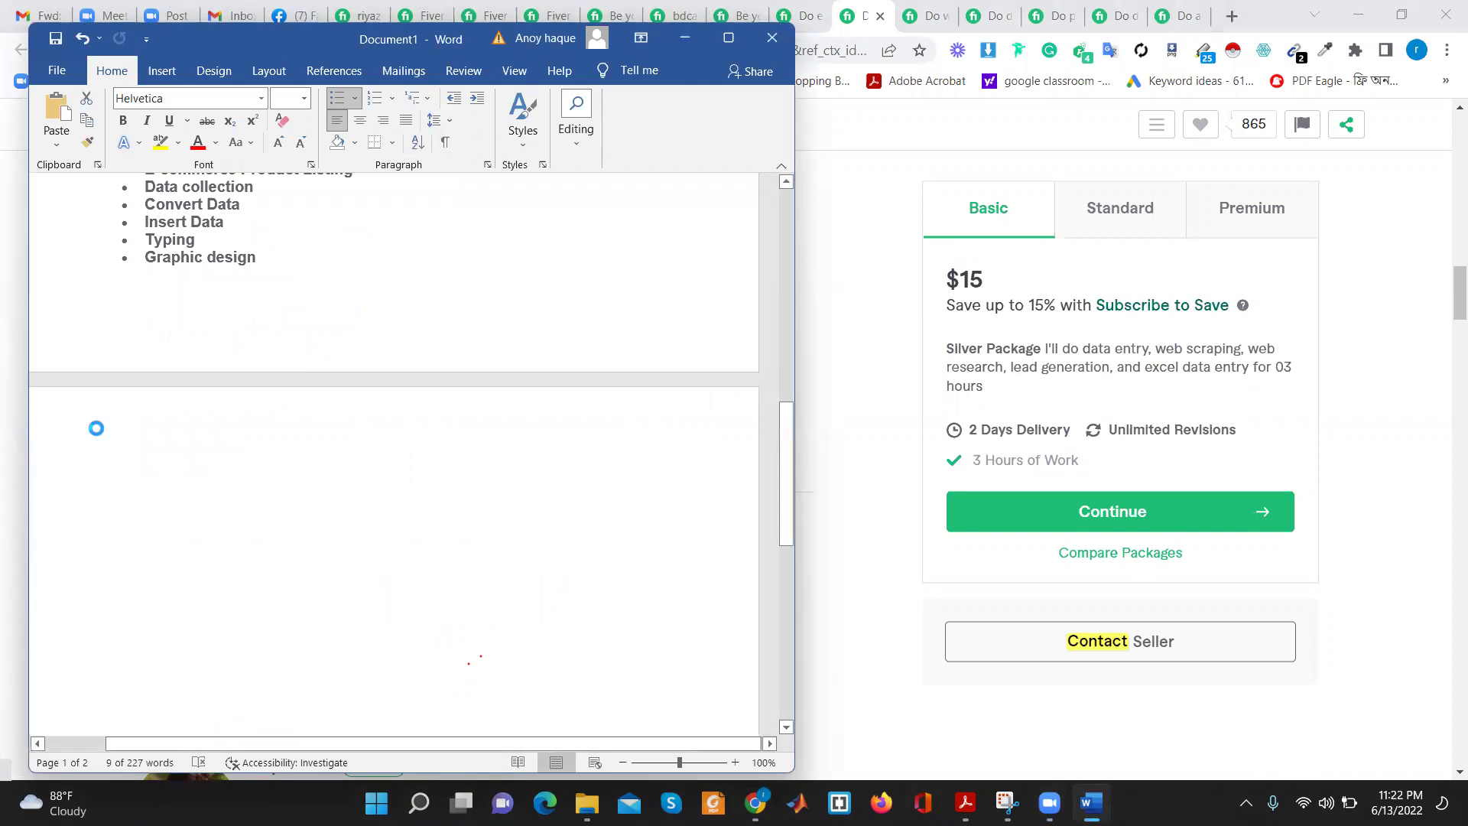
{"action": "key", "text": "ctrl+z"}
{"action": "key", "text": "ctrl+z"}
{"action": "scroll", "coordinate": [138, 472], "scroll_direction": "down", "scroll_amount": 5}
{"action": "scroll", "coordinate": [152, 459], "scroll_direction": "down", "scroll_amount": 2}
Copy the 'Why You Should Hire Me.' heading from the Fiverr gig page
{"action": "left_click", "coordinate": [843, 308]}
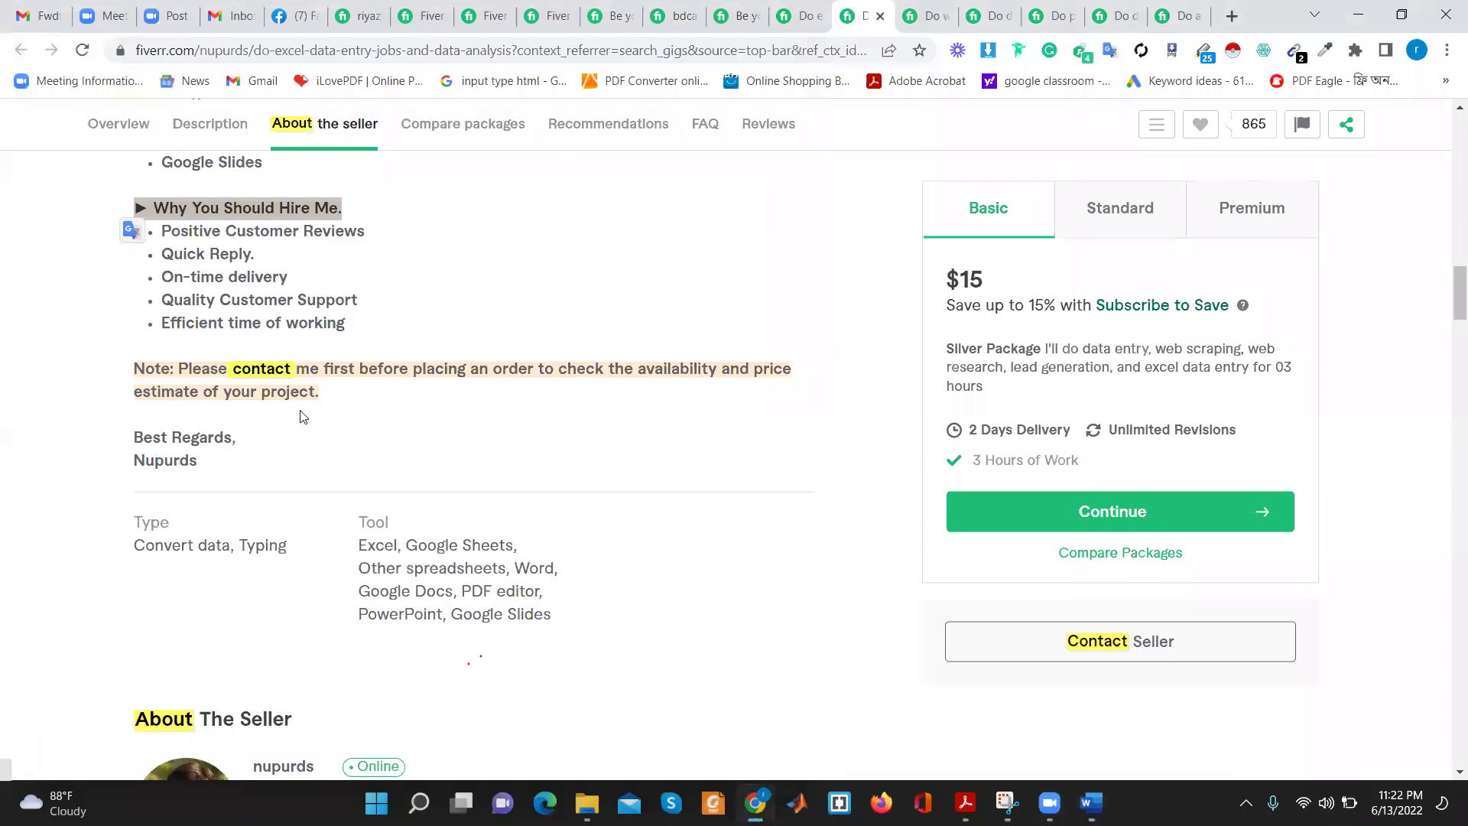
{"action": "left_click_drag", "start_coordinate": [344, 208], "coordinate": [208, 190]}
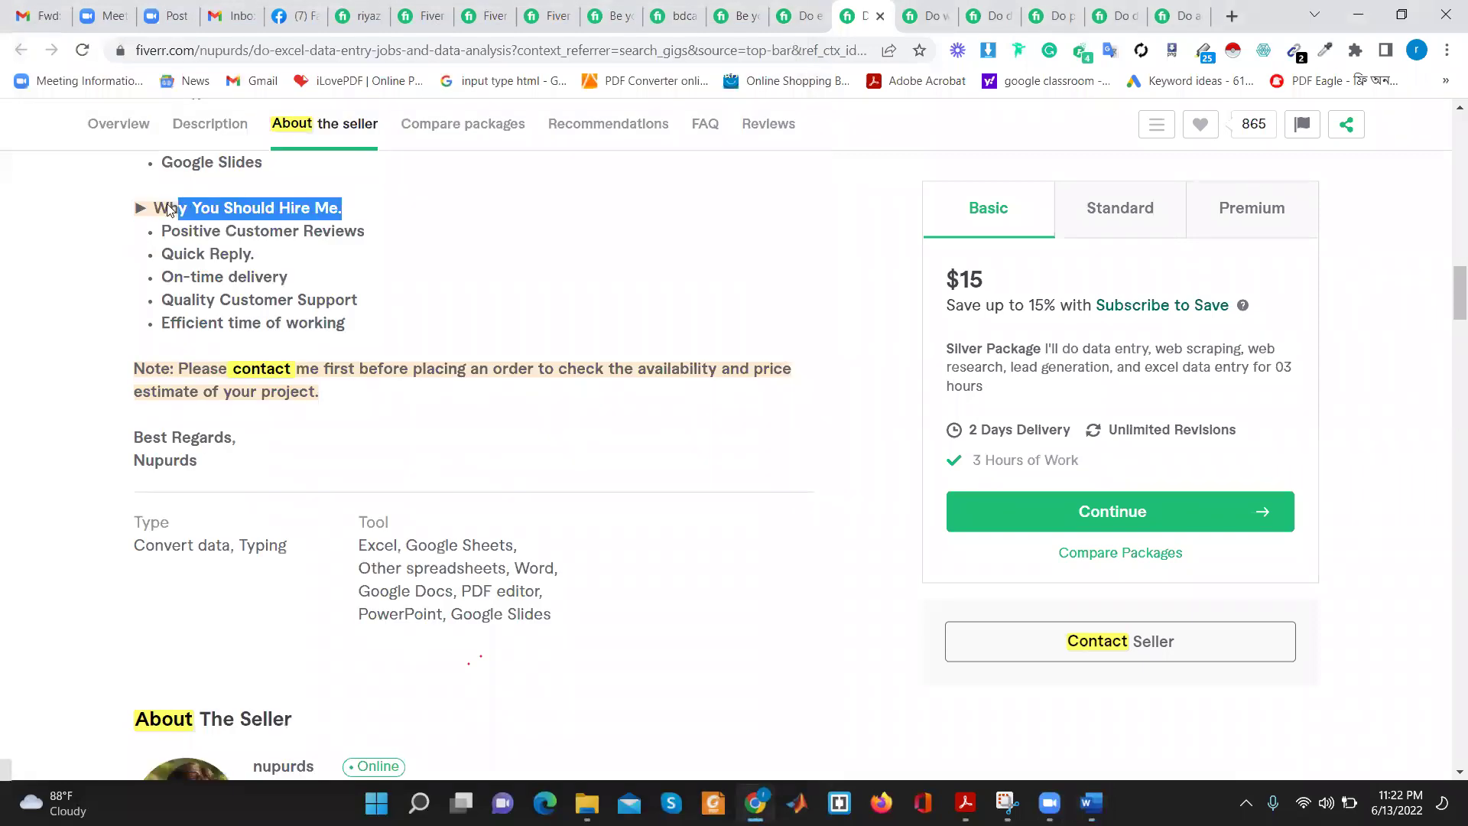
{"action": "right_click", "coordinate": [185, 210]}
{"action": "left_click", "coordinate": [228, 226]}
Paste the 'Why You Should Hire Me.' heading onto the empty page 2
{"action": "left_click", "coordinate": [1091, 803]}
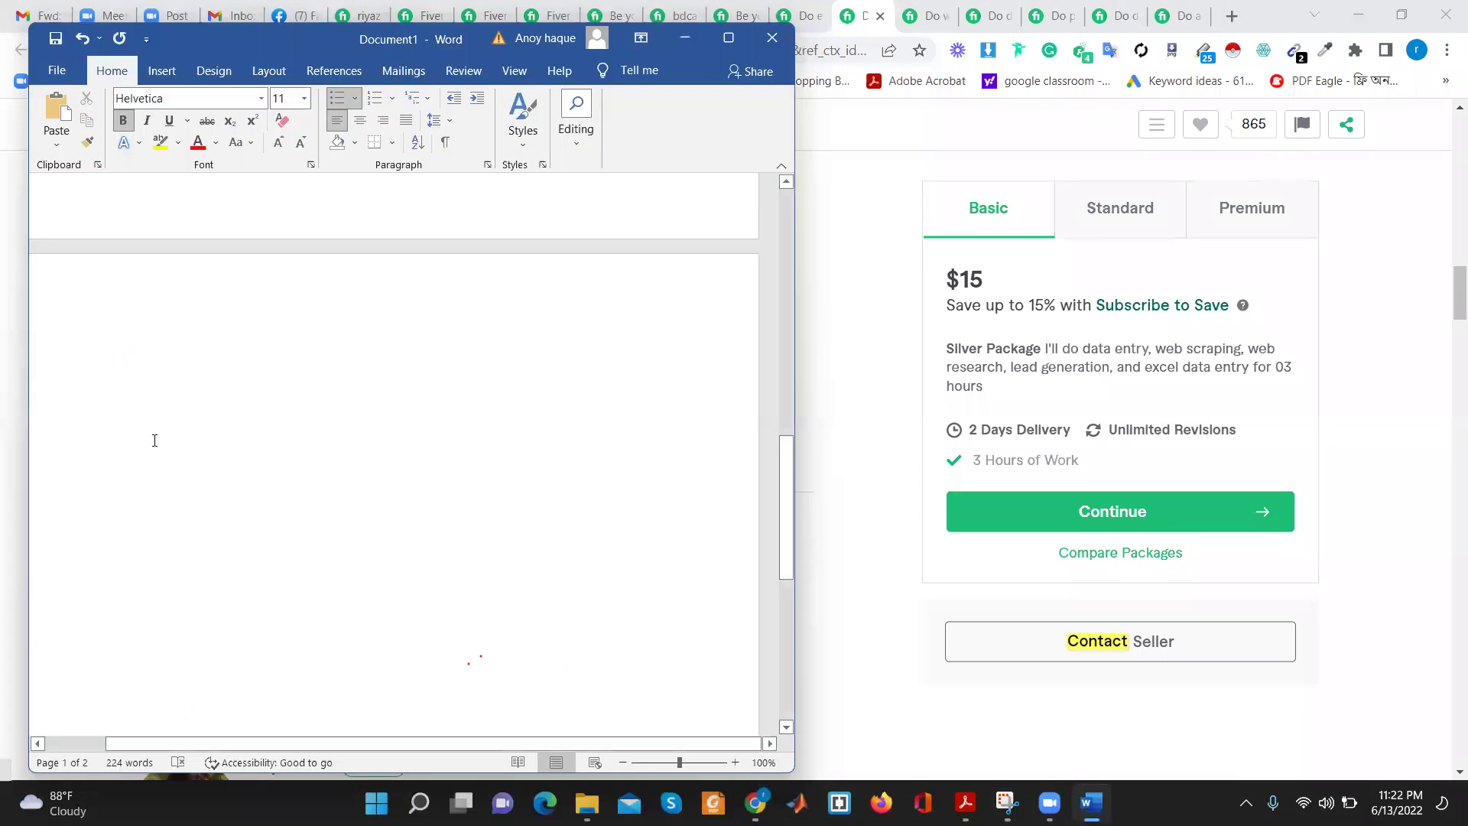
{"action": "left_click", "coordinate": [136, 324]}
{"action": "key", "text": "ctrl+v"}
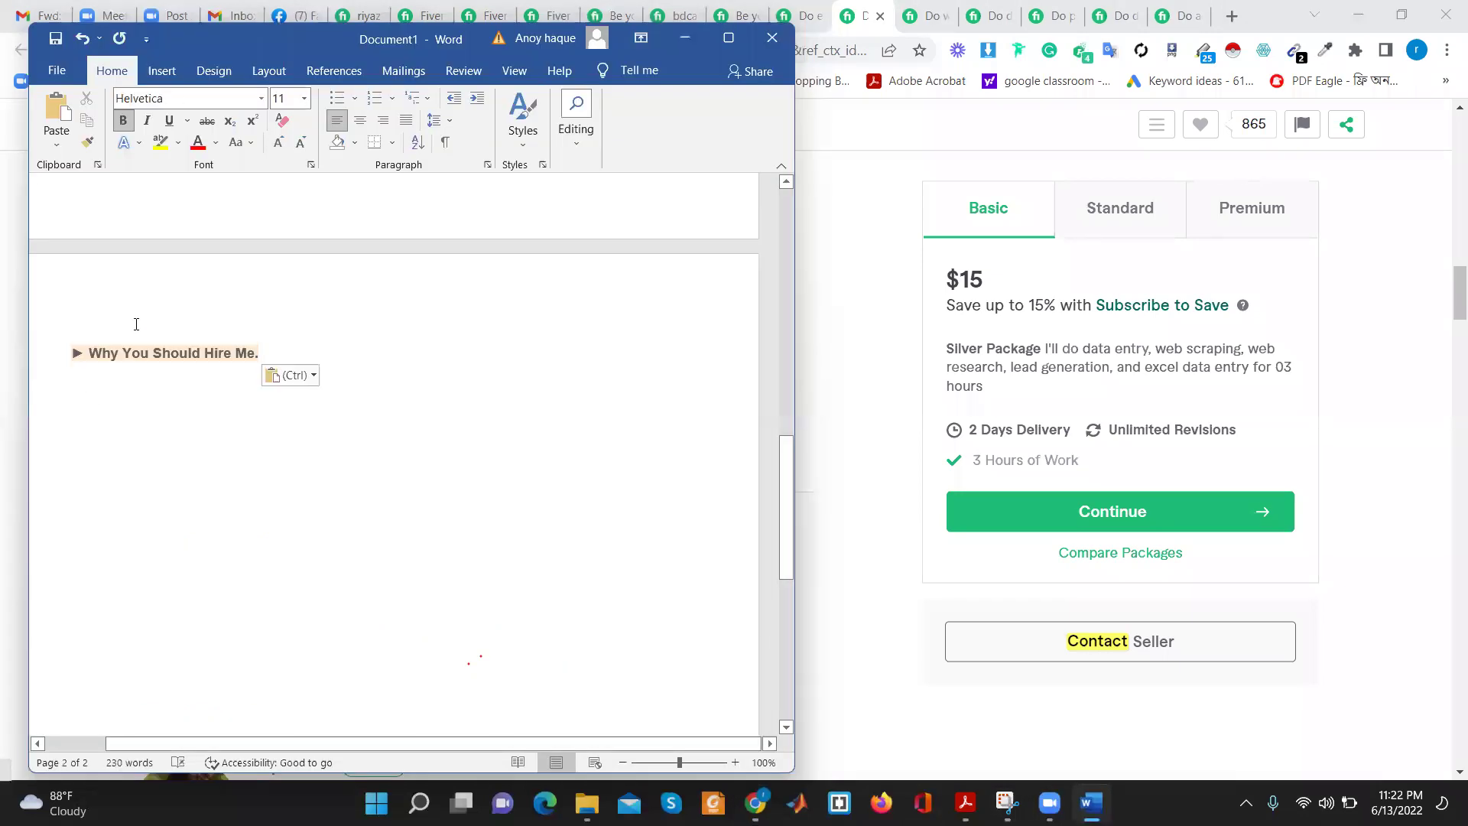
{"action": "key", "text": "Return"}
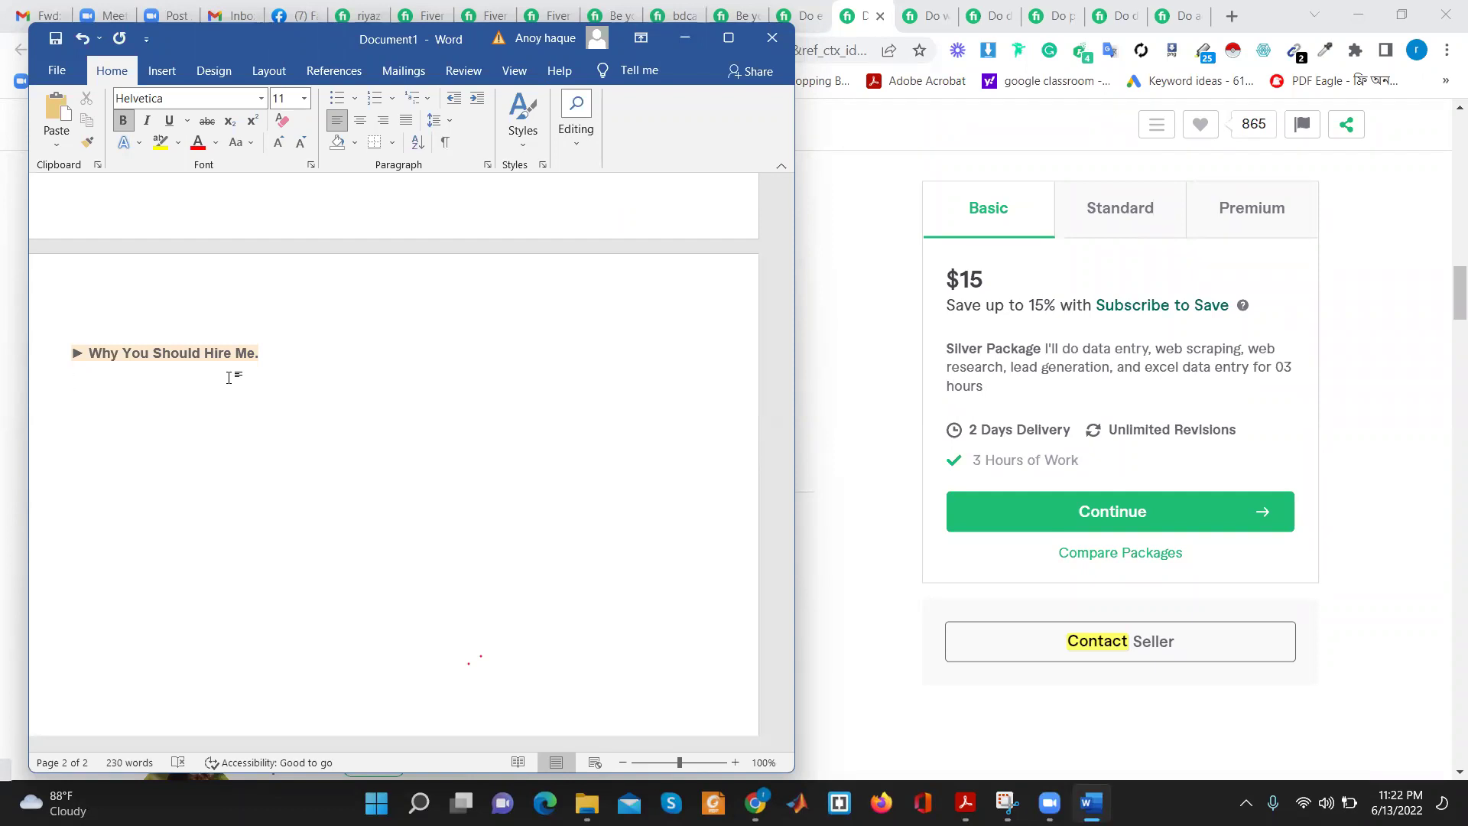
Add the point 'I will deliver your professional data entry, web research & copy paste project first'
{"action": "type", "text": "I"}
{"action": "type", "text": " woill"}
{"action": "key", "text": "BackSpace"}
{"action": "key", "text": "BackSpace"}
{"action": "key", "text": "BackSpace"}
{"action": "type", "text": "ill delivery"}
{"action": "key", "text": "BackSpace"}
{"action": "type", "text": "your "}
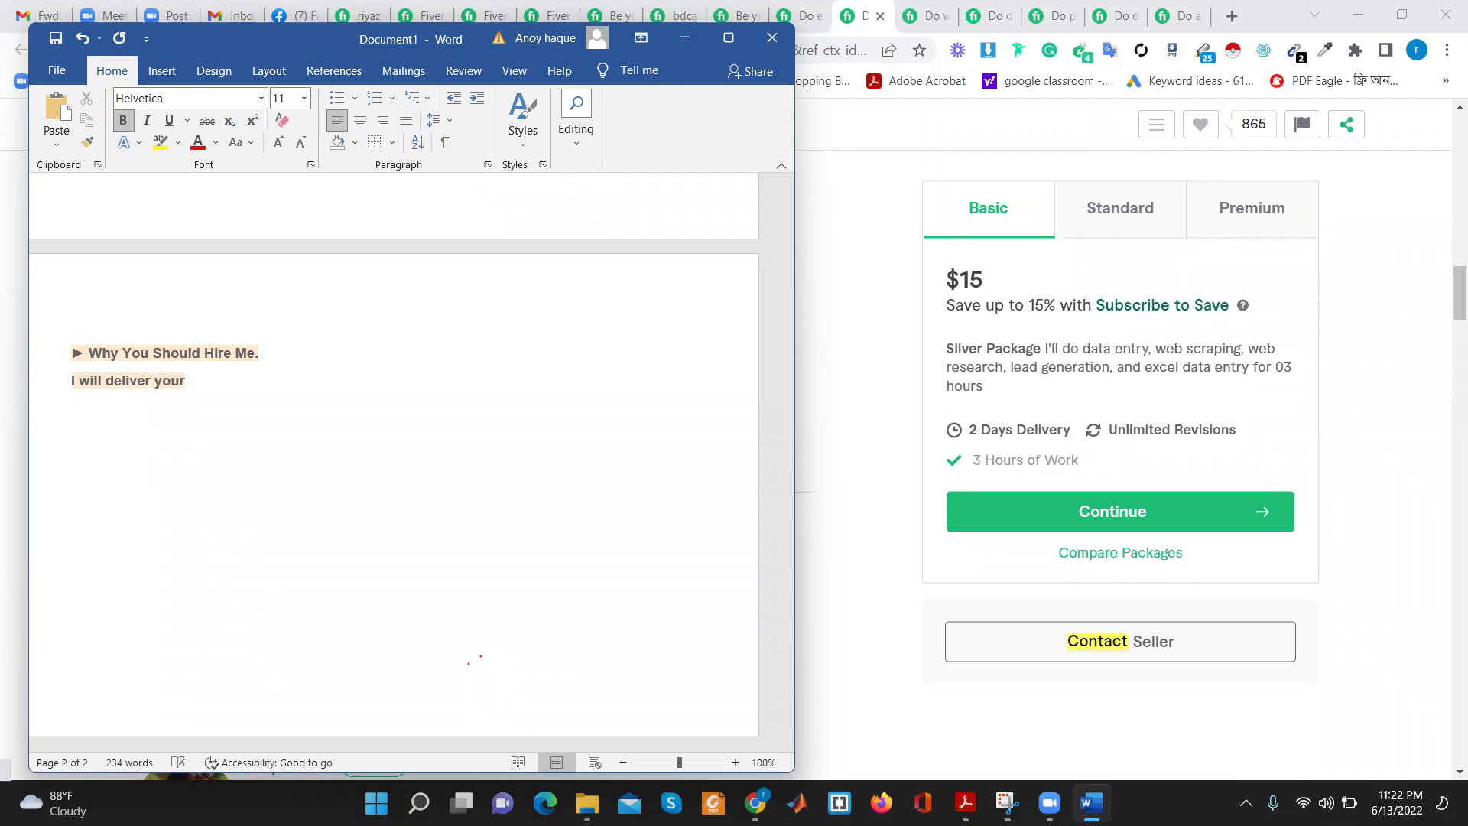
{"action": "type", "text": "professional "}
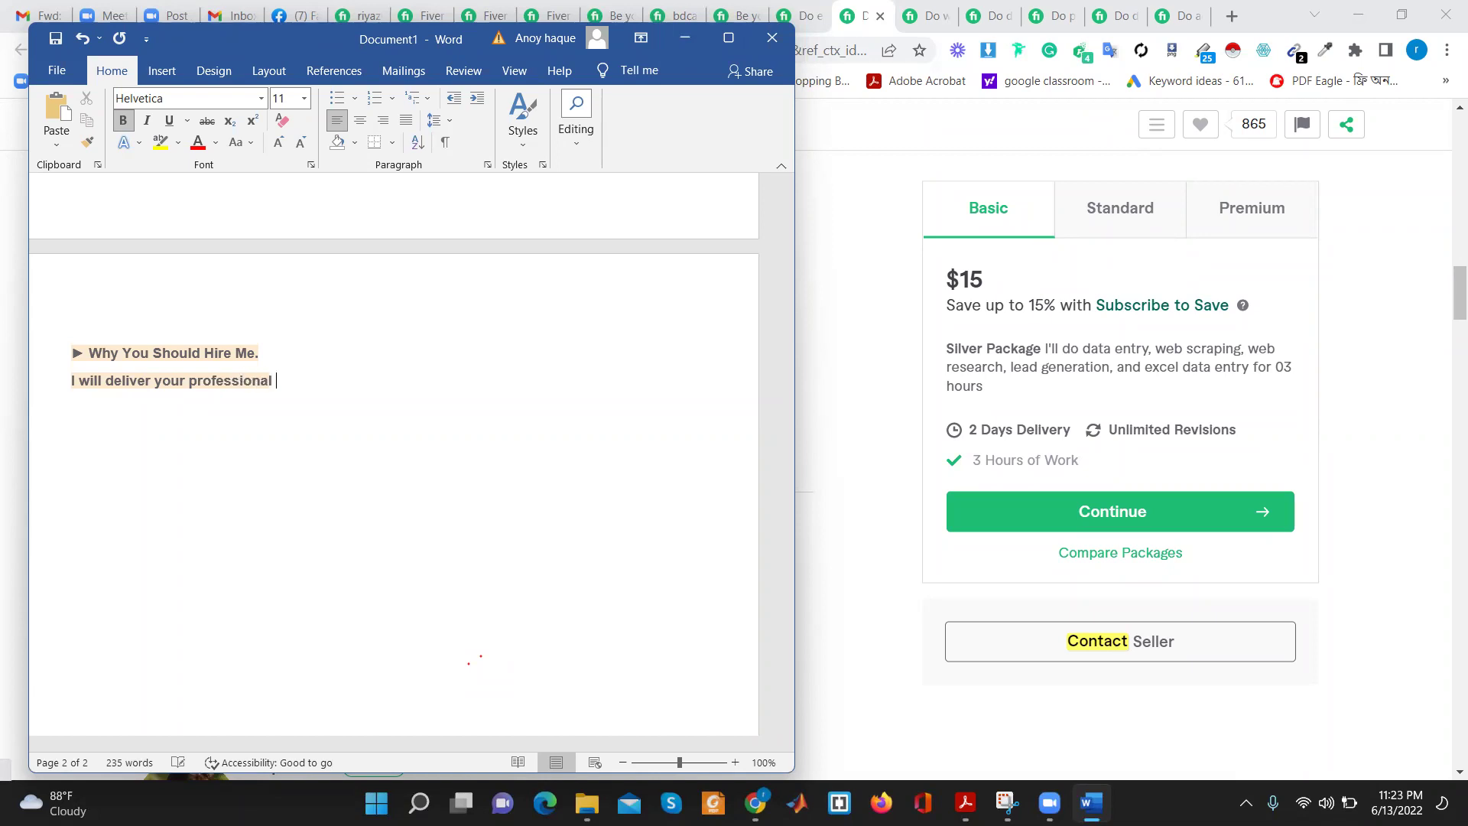
{"action": "type", "text": "data entry, web"}
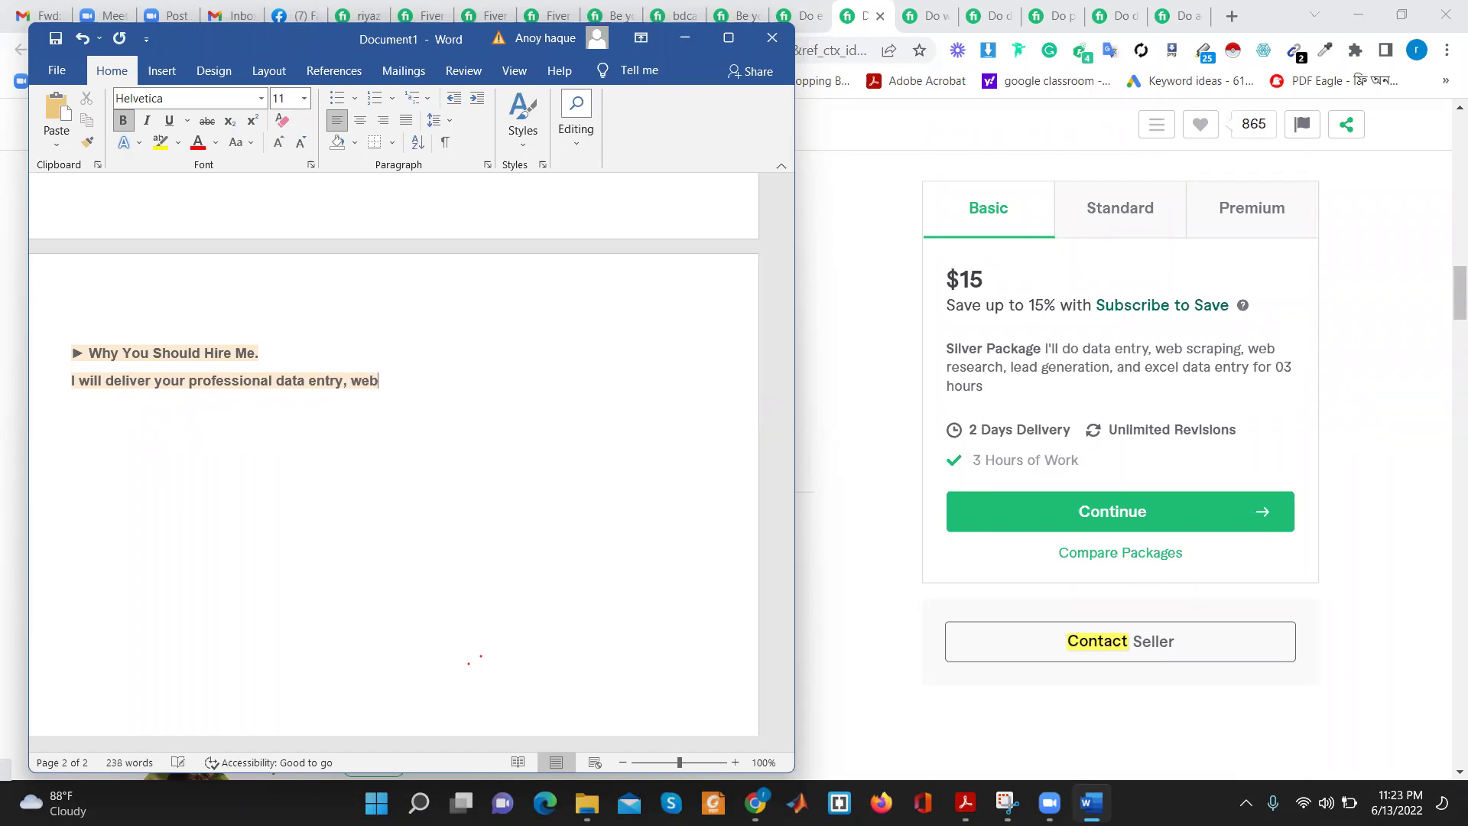
{"action": "type", "text": " research"}
{"action": "type", "text": "&"}
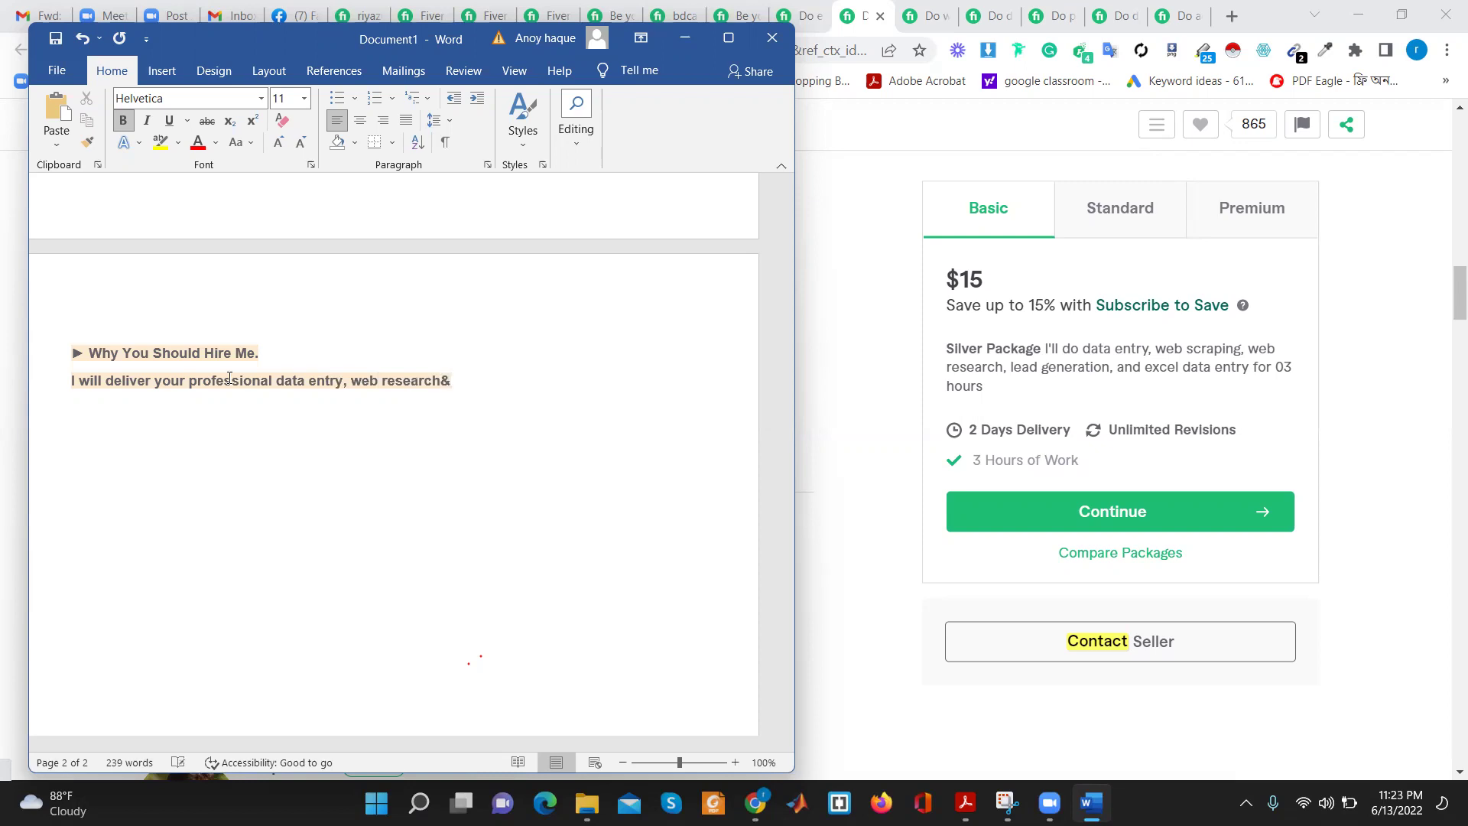
{"action": "type", "text": "  copy paste"}
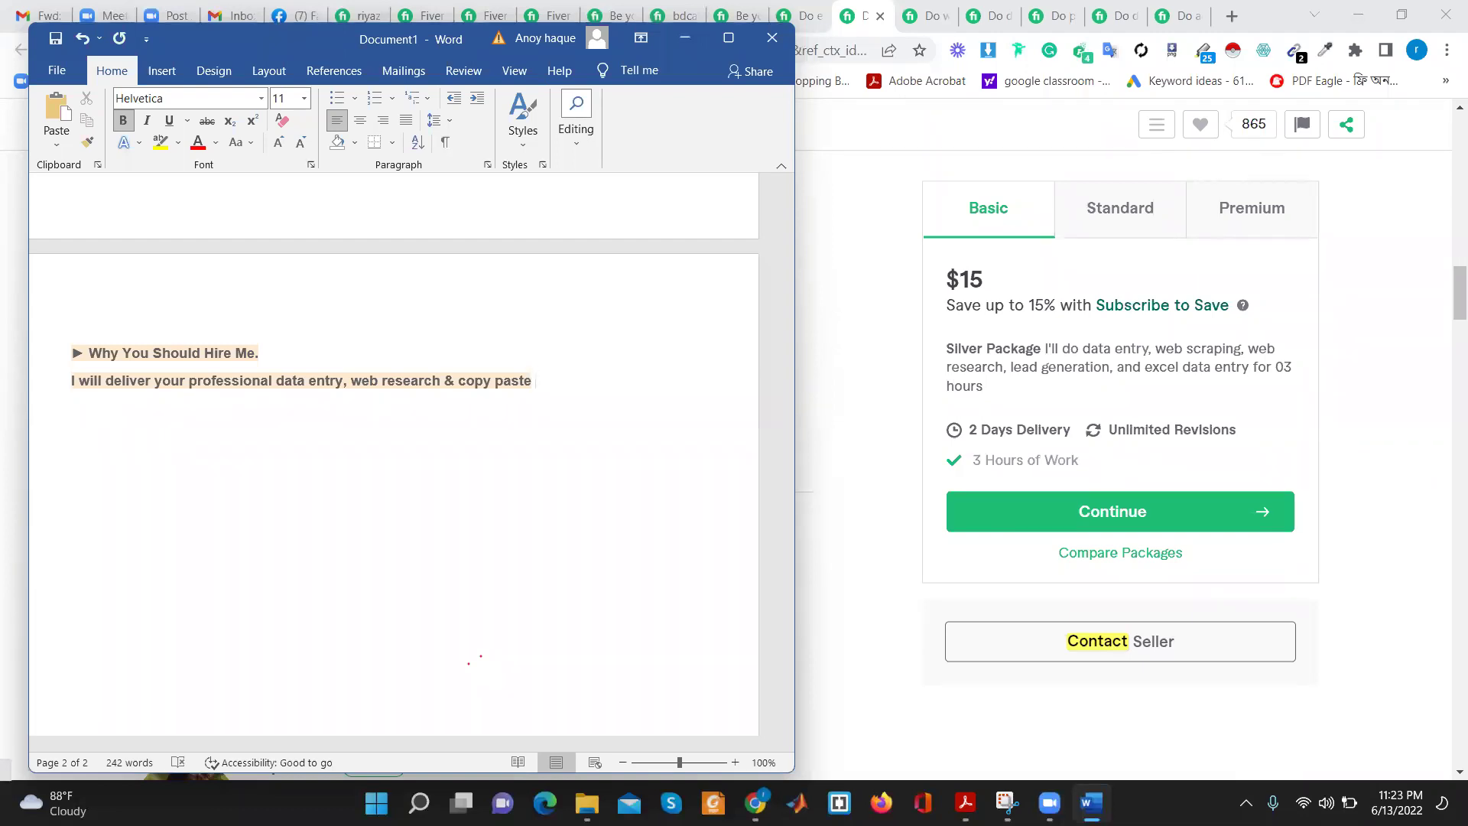
{"action": "type", "text": "project first"}
Add the points 'unlimited revision' and '100% refund if I fail to satisfy you' on separate lines
{"action": "key", "text": "Return"}
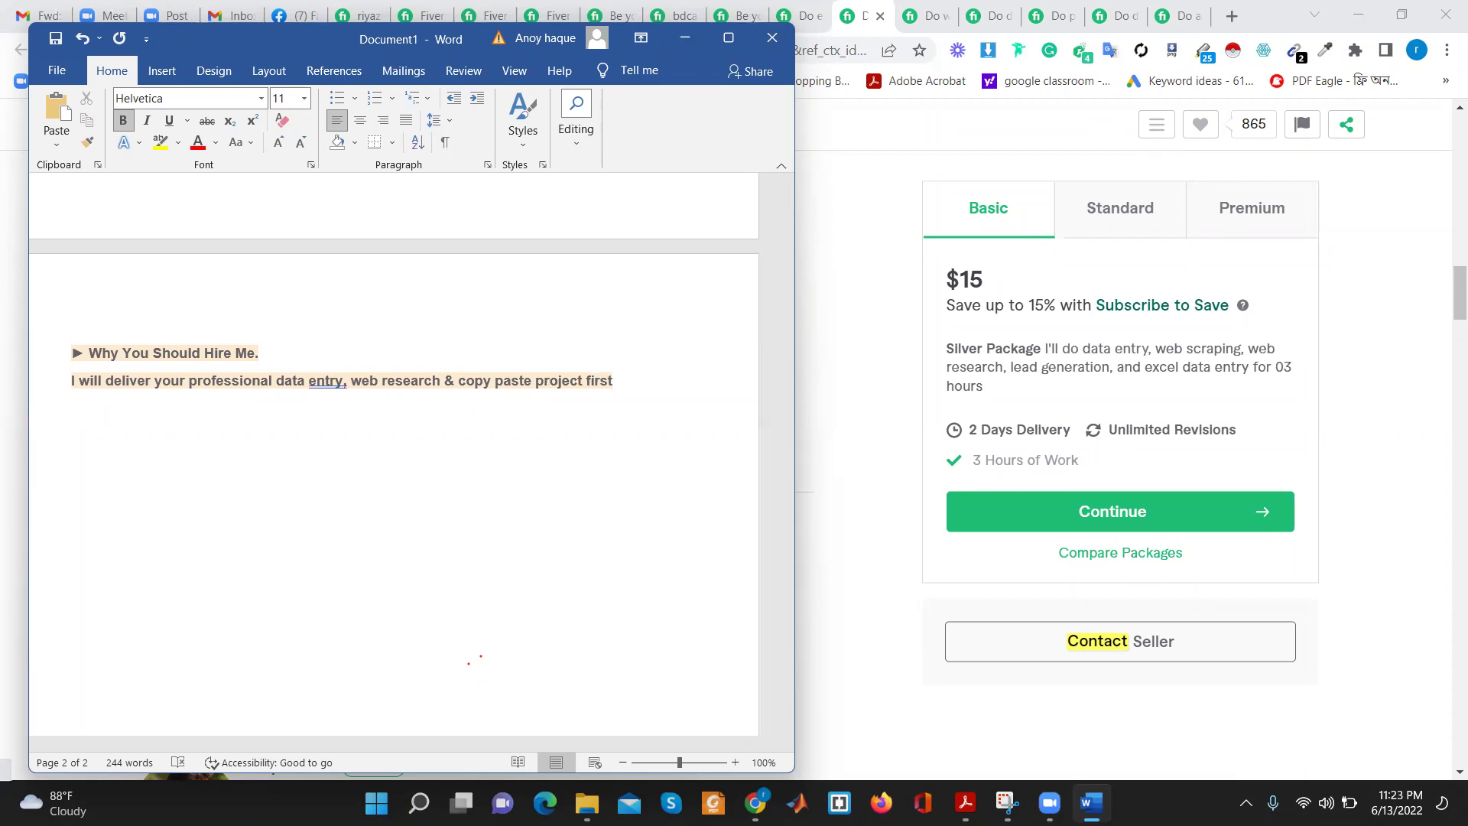
{"action": "type", "text": "univer"}
{"action": "key", "text": "BackSpace"}
{"action": "key", "text": "BackSpace"}
{"action": "key", "text": "BackSpace"}
{"action": "key", "text": "BackSpace"}
{"action": "type", "text": "limited "}
{"action": "type", "text": "revision"}
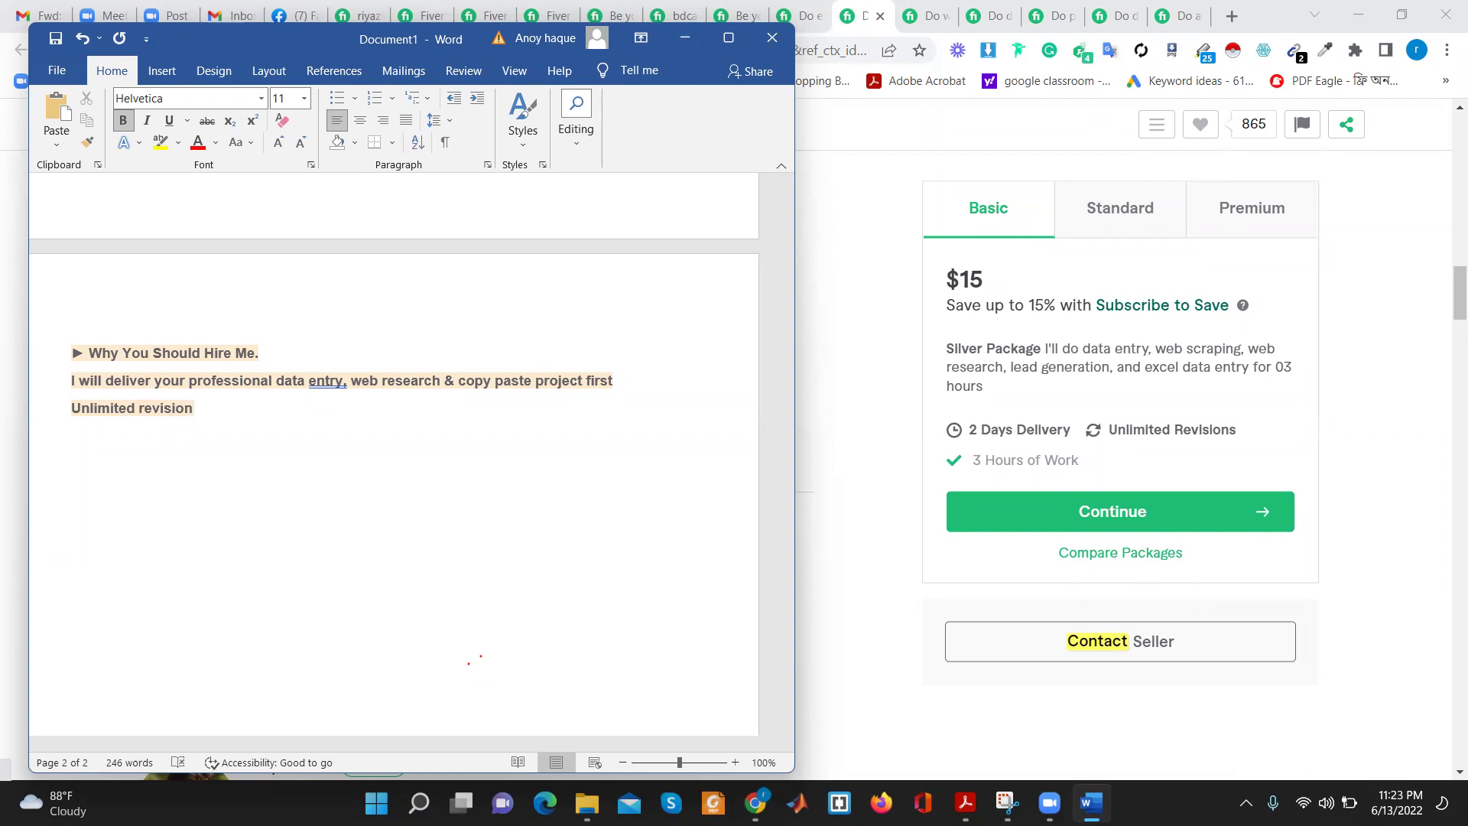
{"action": "key", "text": "Return"}
{"action": "type", "text": "100"}
{"action": "type", "text": "%"}
{"action": "type", "text": "re"}
{"action": "type", "text": "f"}
{"action": "type", "text": "und"}
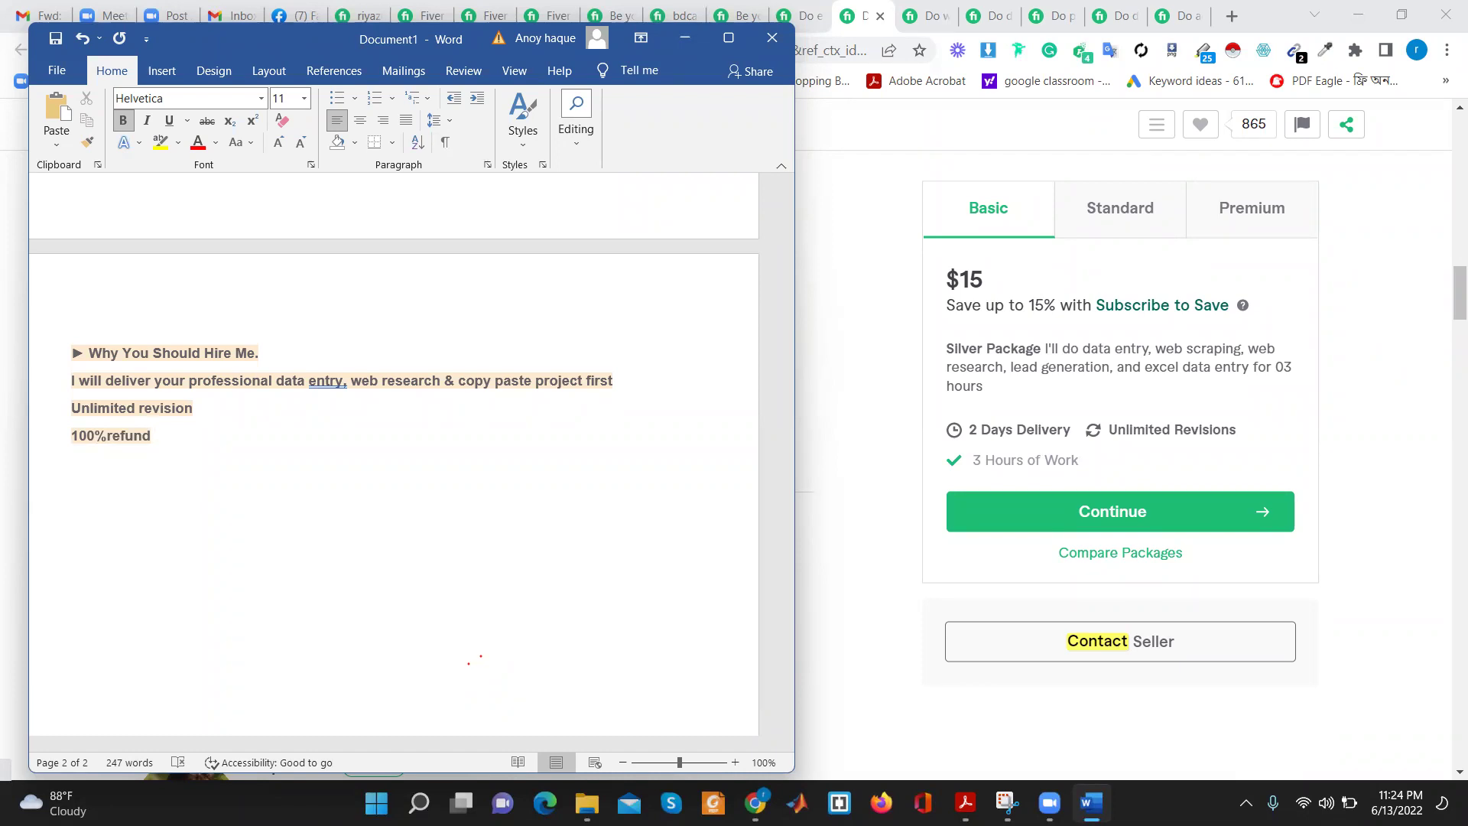
{"action": "type", "text": "if i failto satisfy"}
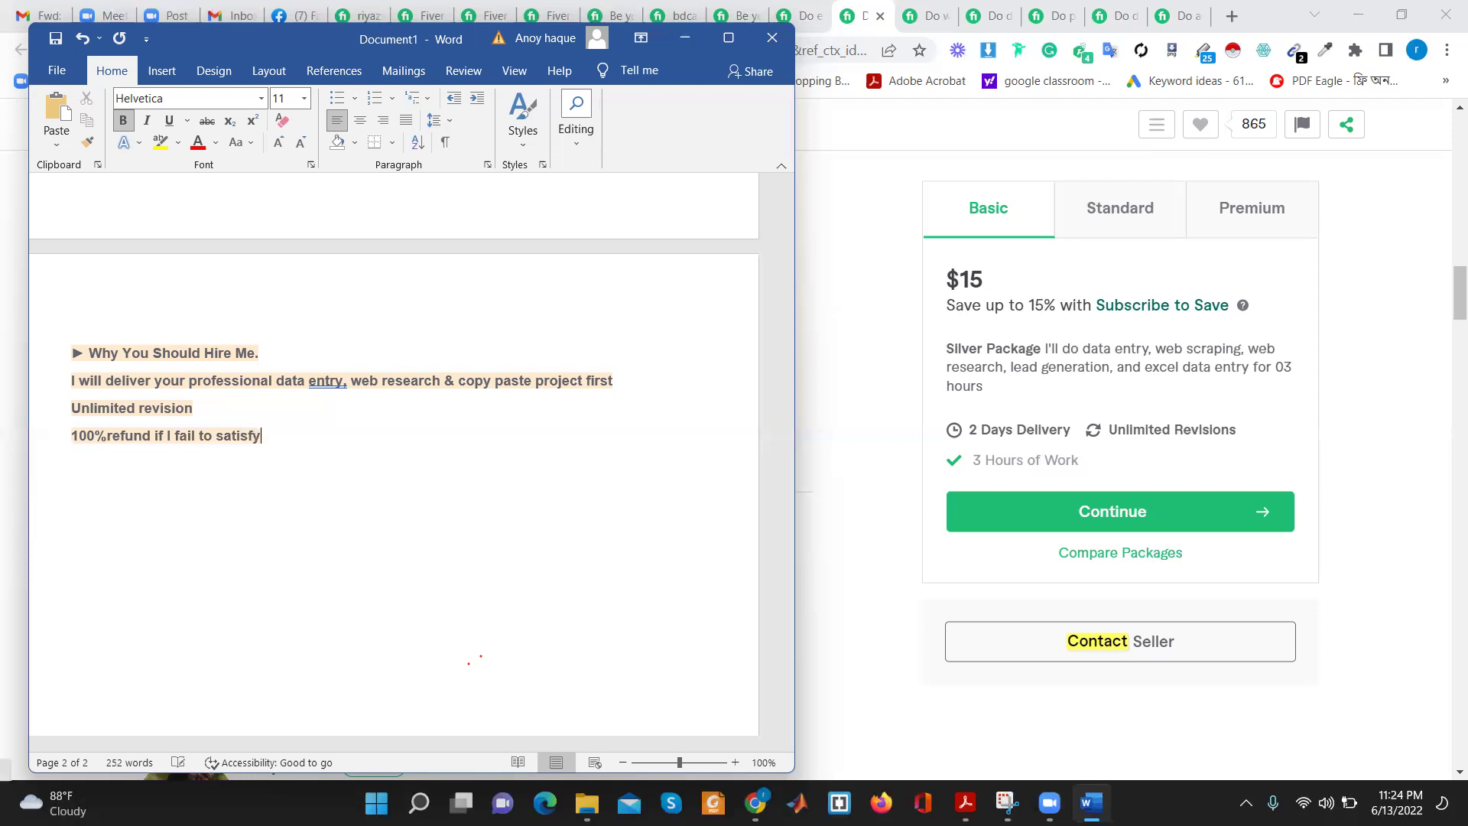
{"action": "type", "text": "you"}
{"action": "type", "text": "O"}
{"action": "type", "text": "ver"}
{"action": "type", "text": " 3 years"}
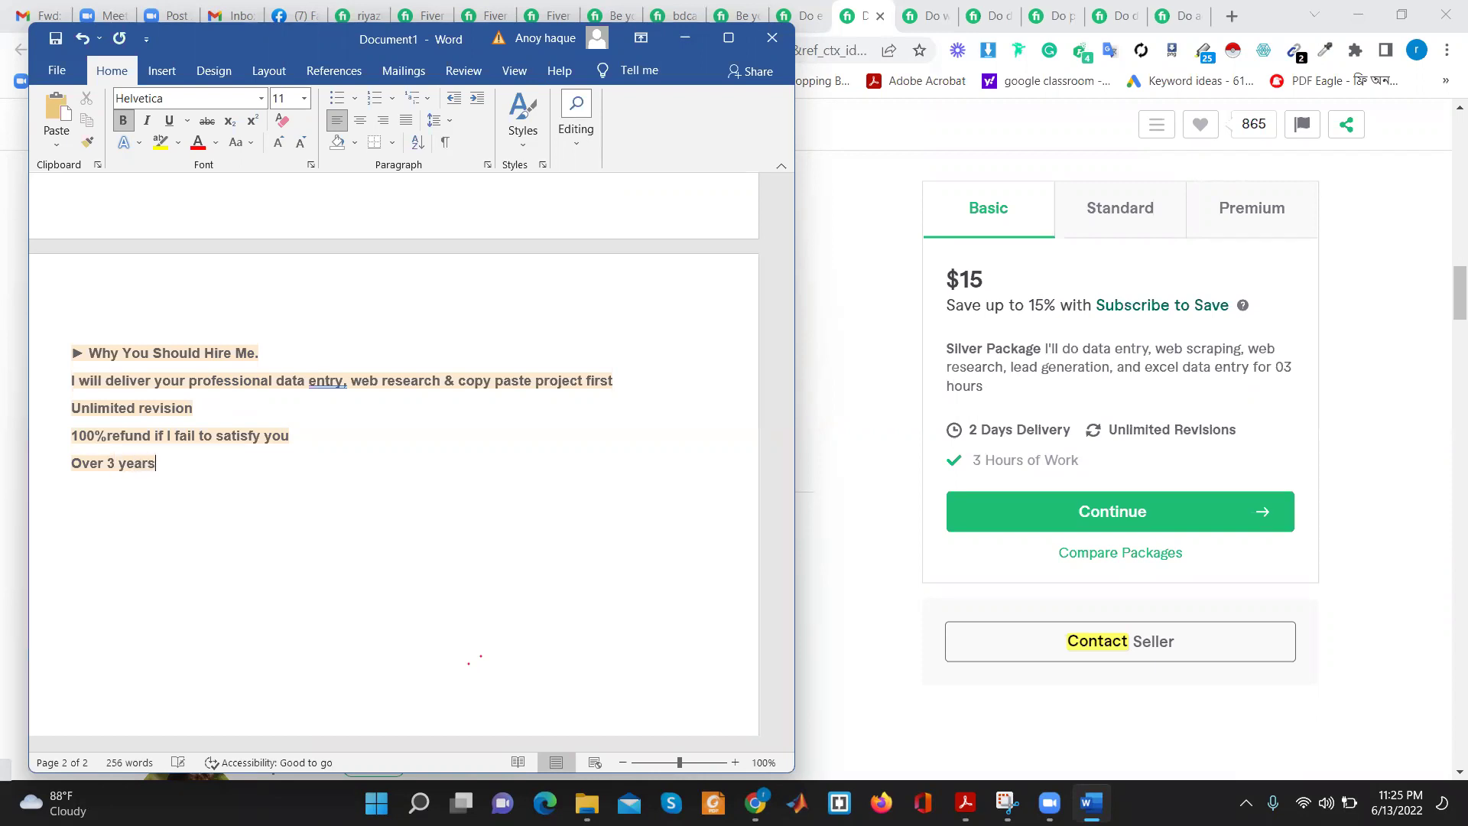
{"action": "type", "text": " of experoi"}
{"action": "key", "text": "BackSpace"}
{"action": "key", "text": "BackSpace"}
{"action": "type", "text": "ience"}
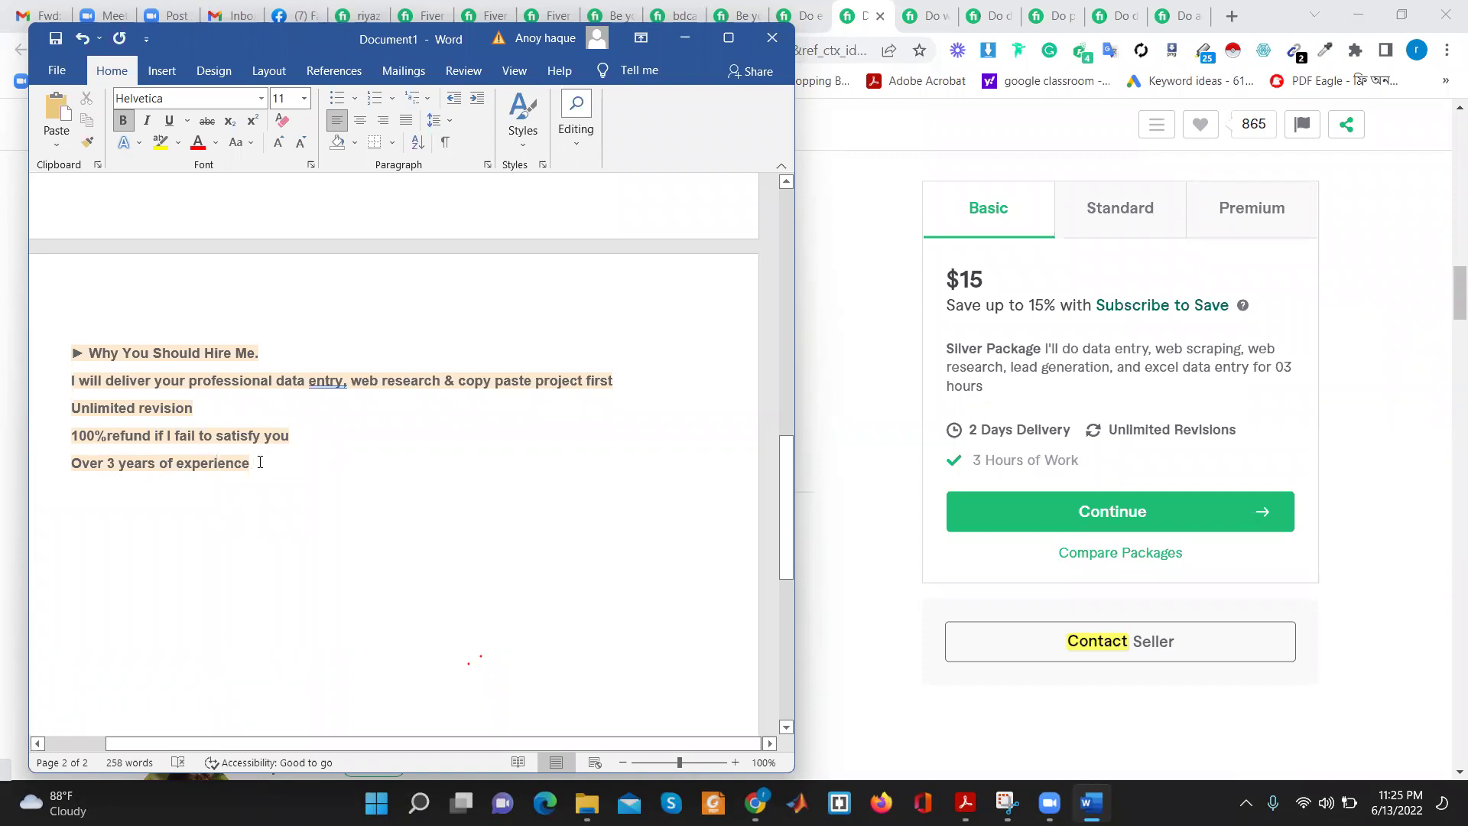
{"action": "key", "text": "Return"}
{"action": "key", "text": "Return"}
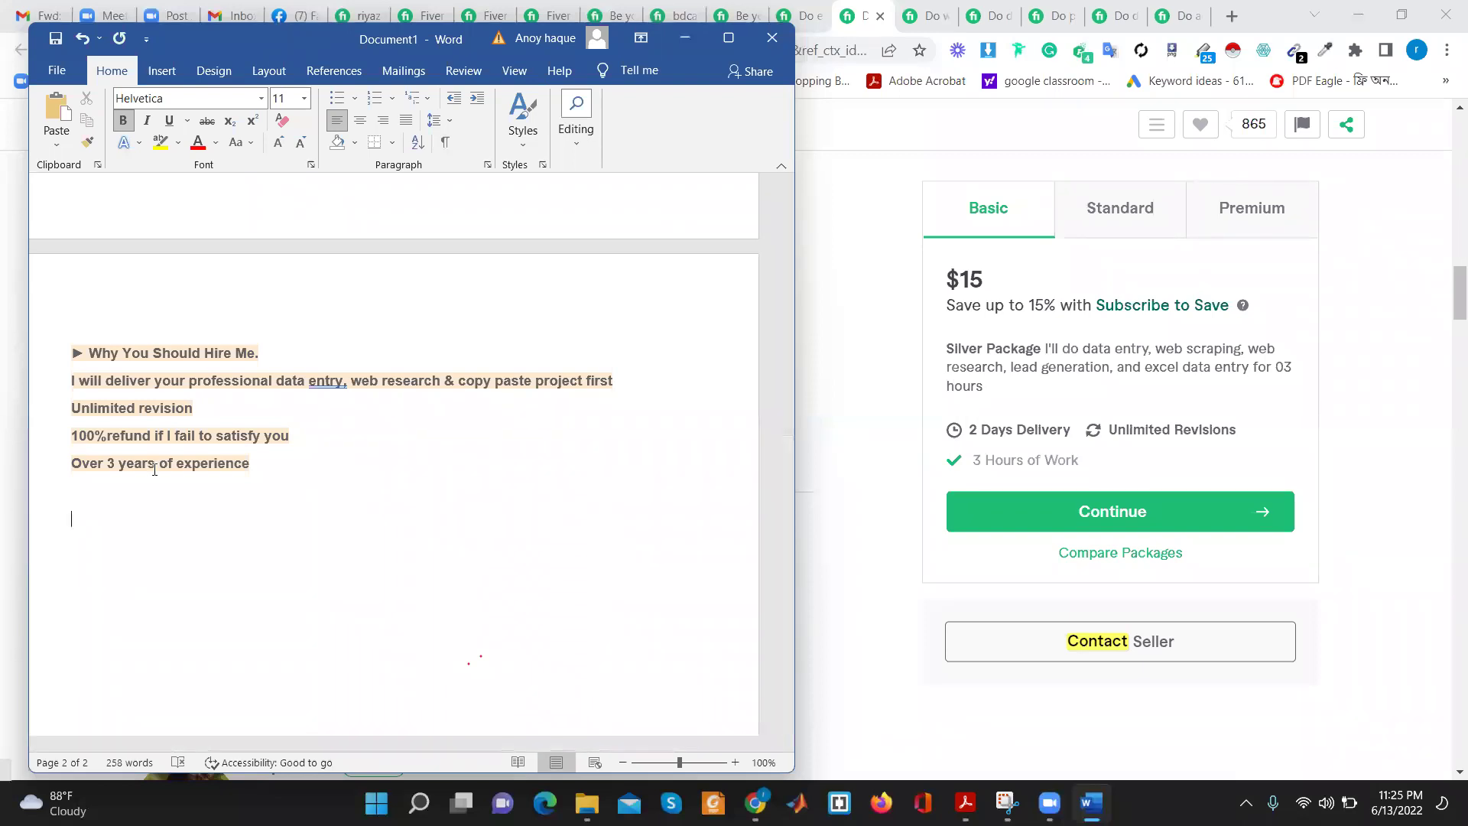
{"action": "left_click_drag", "start_coordinate": [260, 467], "coordinate": [51, 464]}
{"action": "key", "text": "BackSpace"}
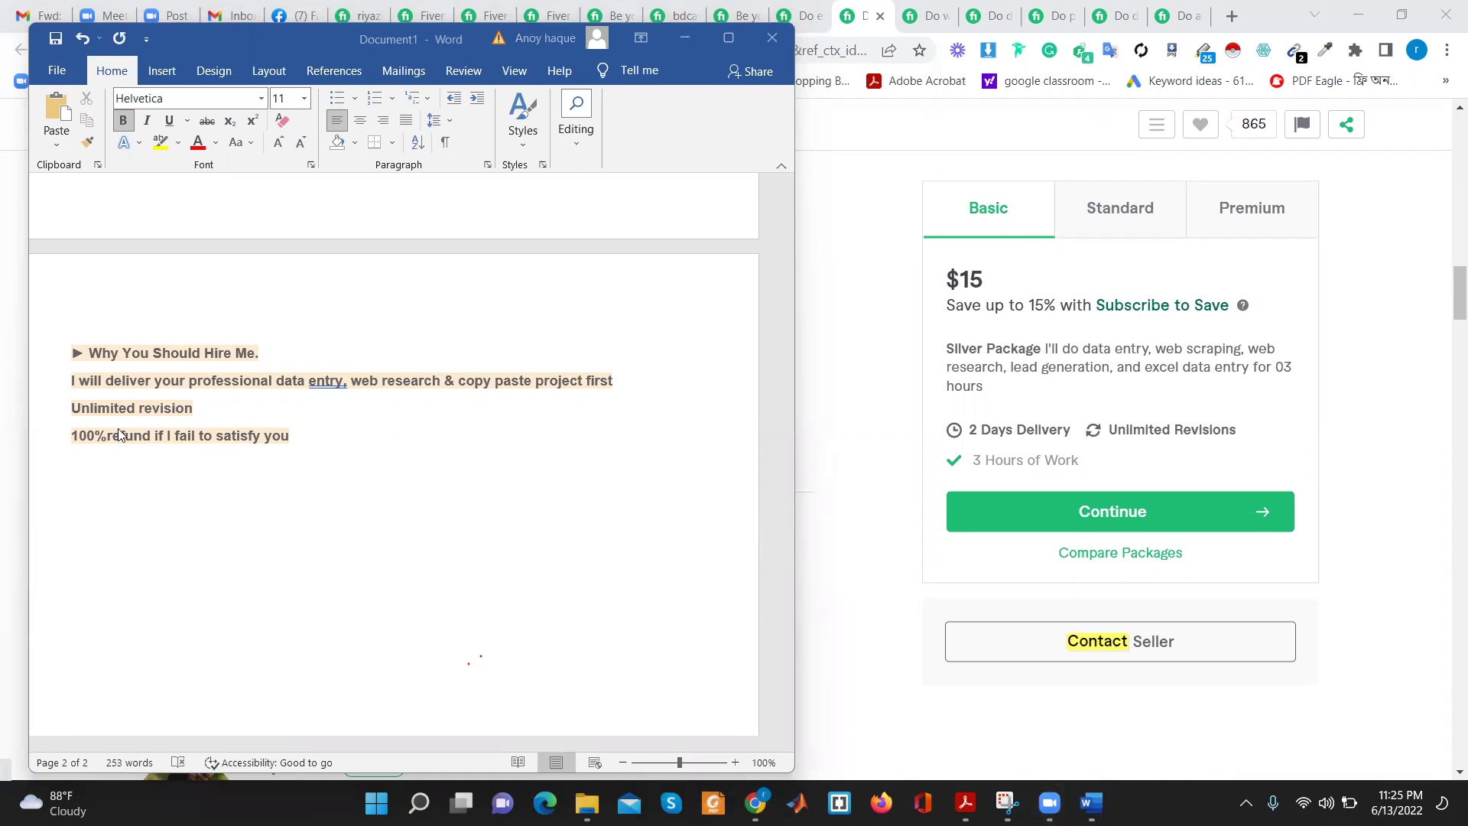
{"action": "left_click", "coordinate": [92, 464]}
{"action": "left_click", "coordinate": [79, 482]}
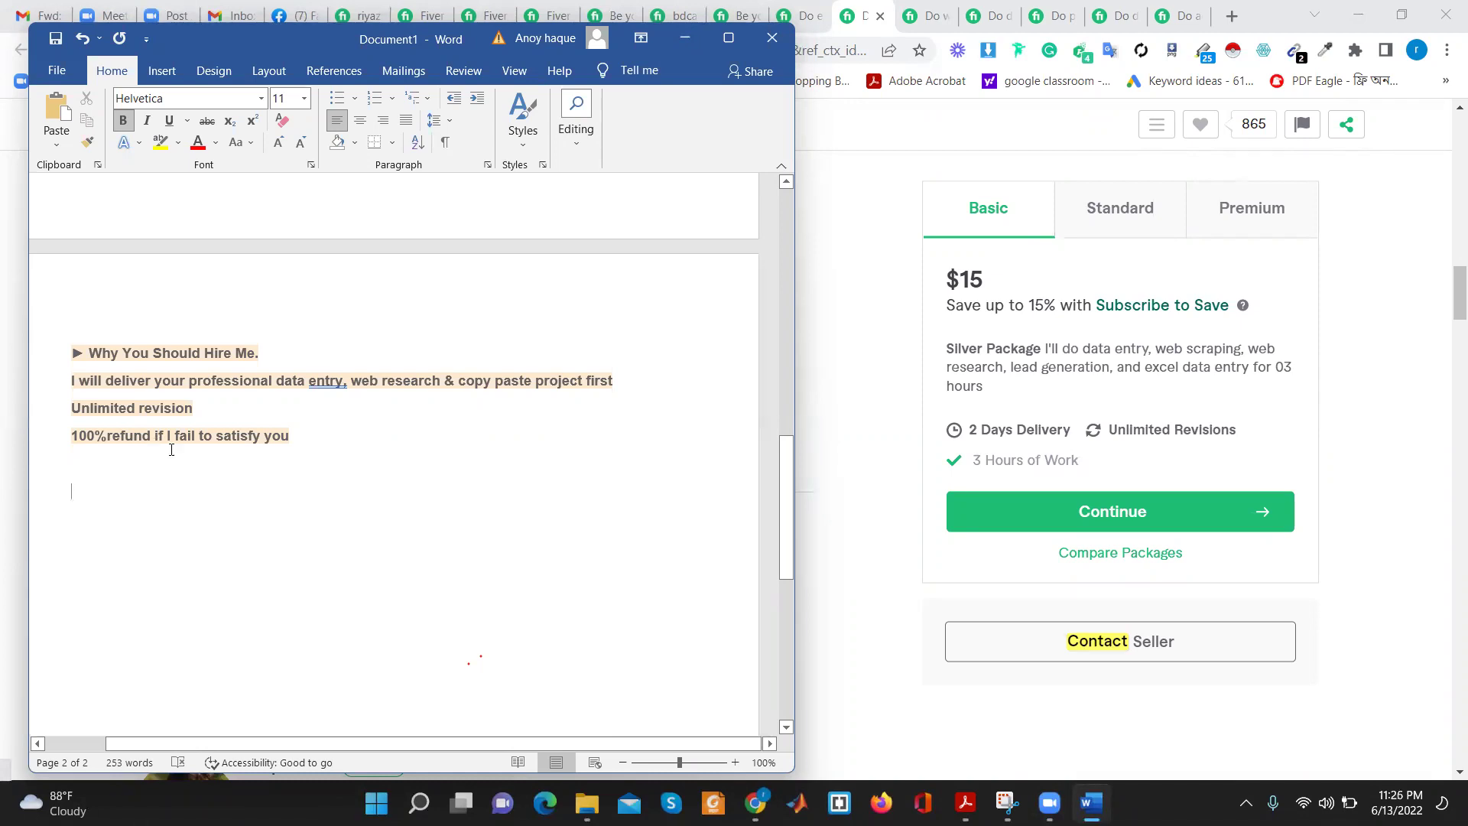
{"action": "scroll", "coordinate": [179, 428], "scroll_direction": "up", "scroll_amount": 2}
{"action": "scroll", "coordinate": [183, 413], "scroll_direction": "up", "scroll_amount": 4}
{"action": "scroll", "coordinate": [207, 435], "scroll_direction": "up", "scroll_amount": 3}
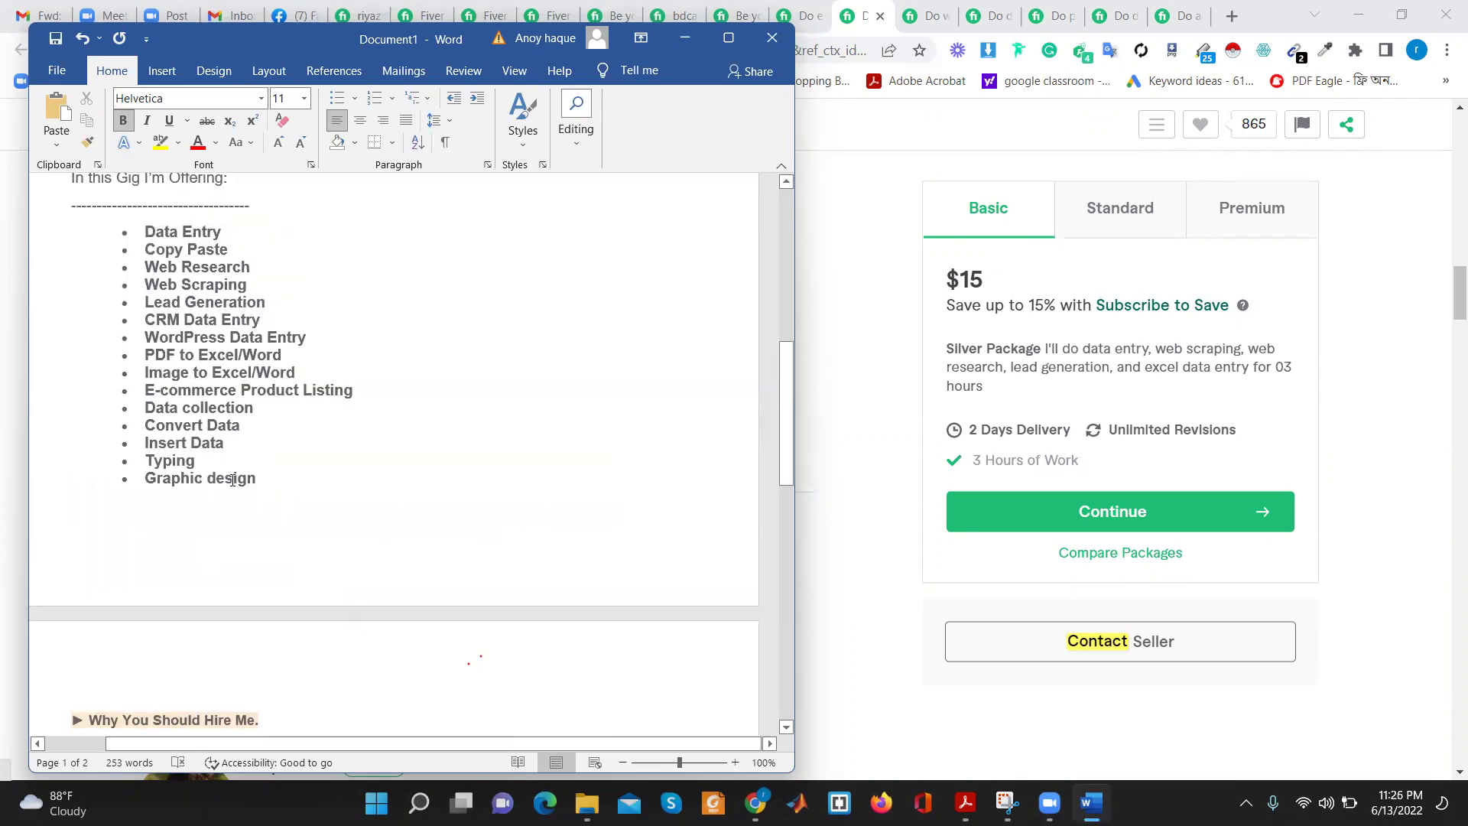
{"action": "left_click_drag", "start_coordinate": [233, 480], "coordinate": [138, 231]}
{"action": "left_click", "coordinate": [180, 498]}
{"action": "scroll", "coordinate": [180, 497], "scroll_direction": "down", "scroll_amount": 9}
{"action": "scroll", "coordinate": [69, 528], "scroll_direction": "down", "scroll_amount": 1}
{"action": "left_click", "coordinate": [91, 538]}
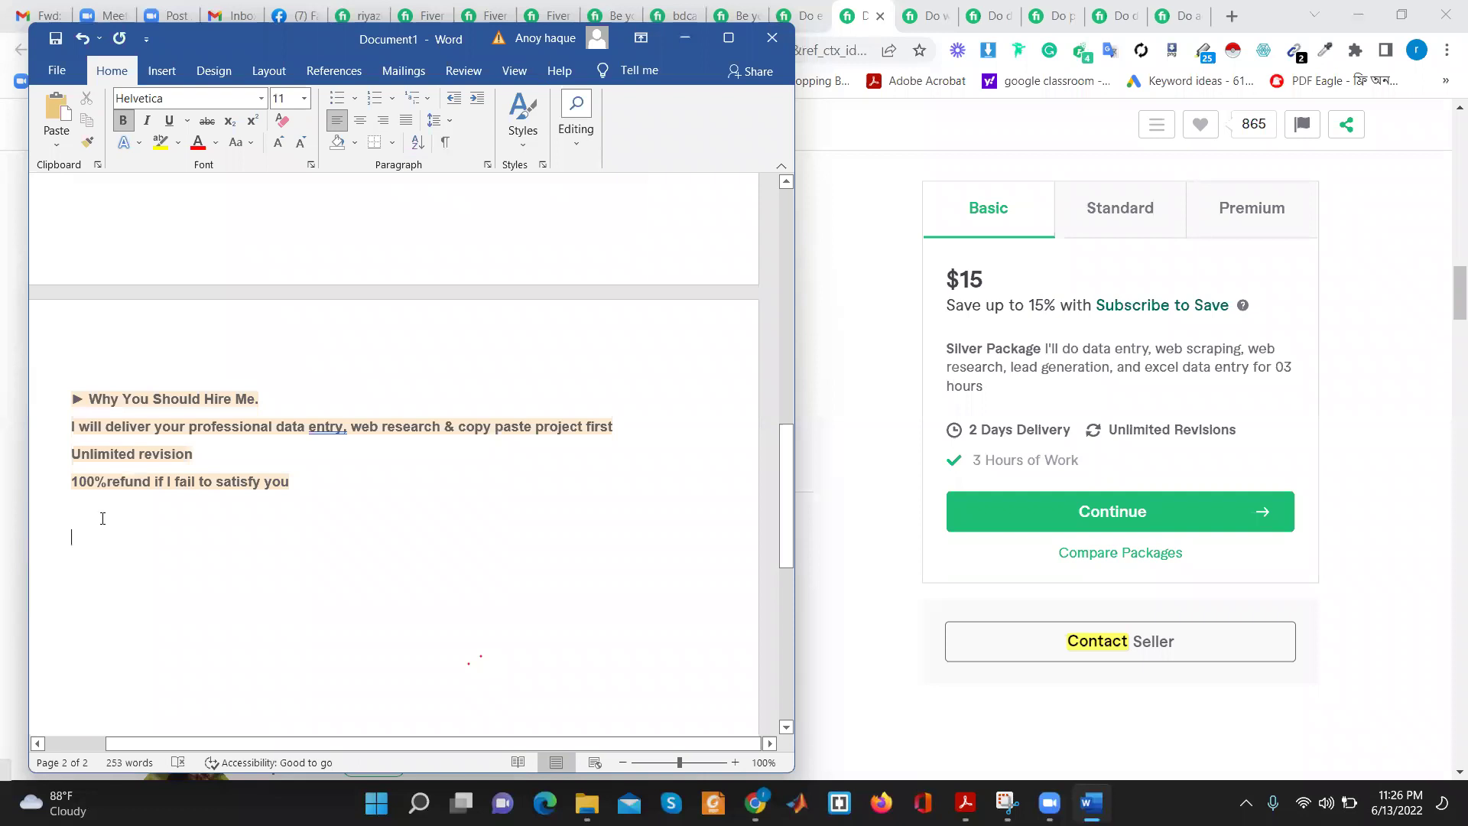
{"action": "left_click_drag", "start_coordinate": [321, 487], "coordinate": [70, 396]}
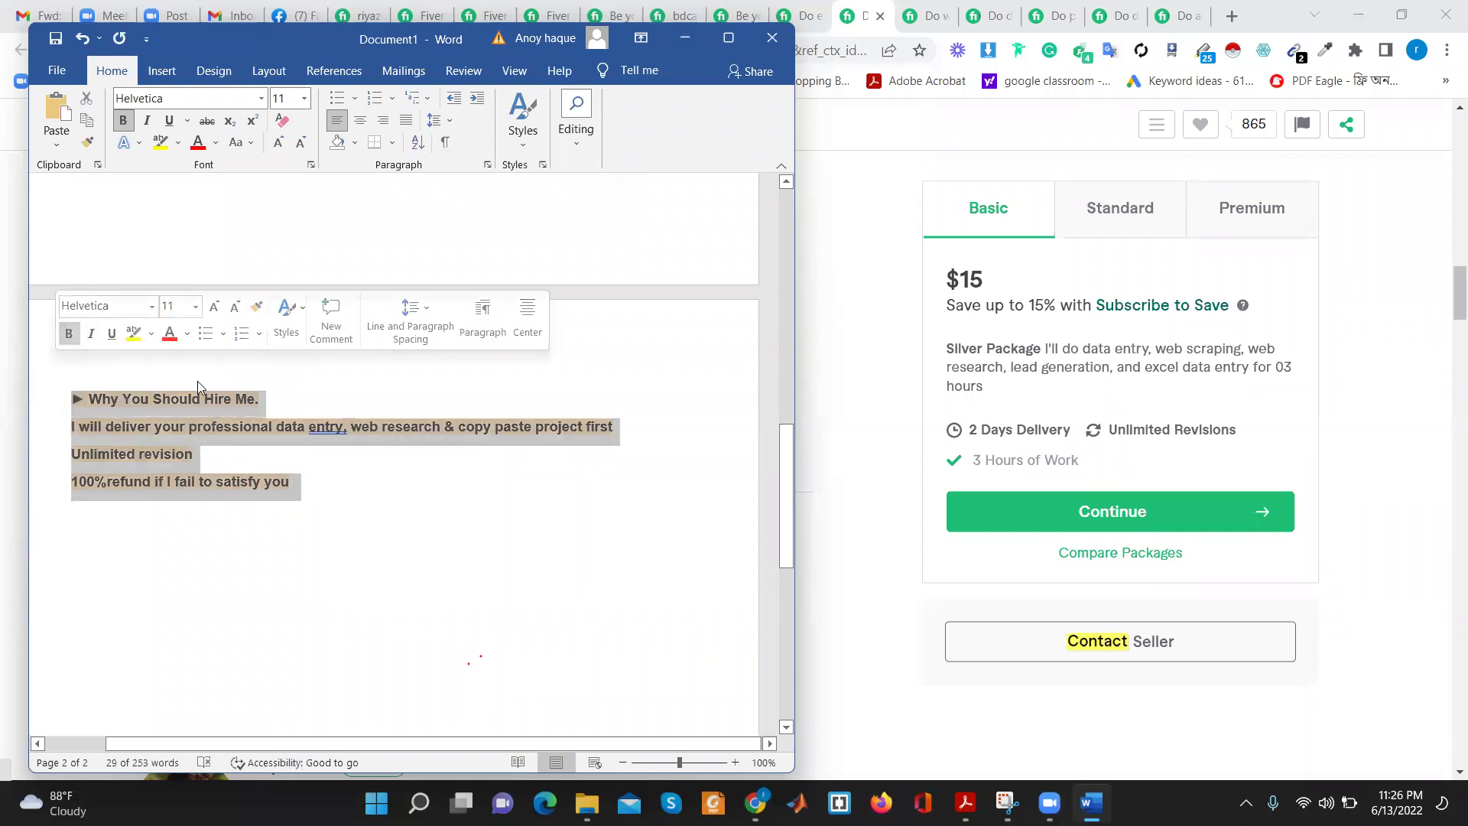
{"action": "left_click", "coordinate": [197, 382]}
{"action": "left_click", "coordinate": [38, 385], "text": "shift"}
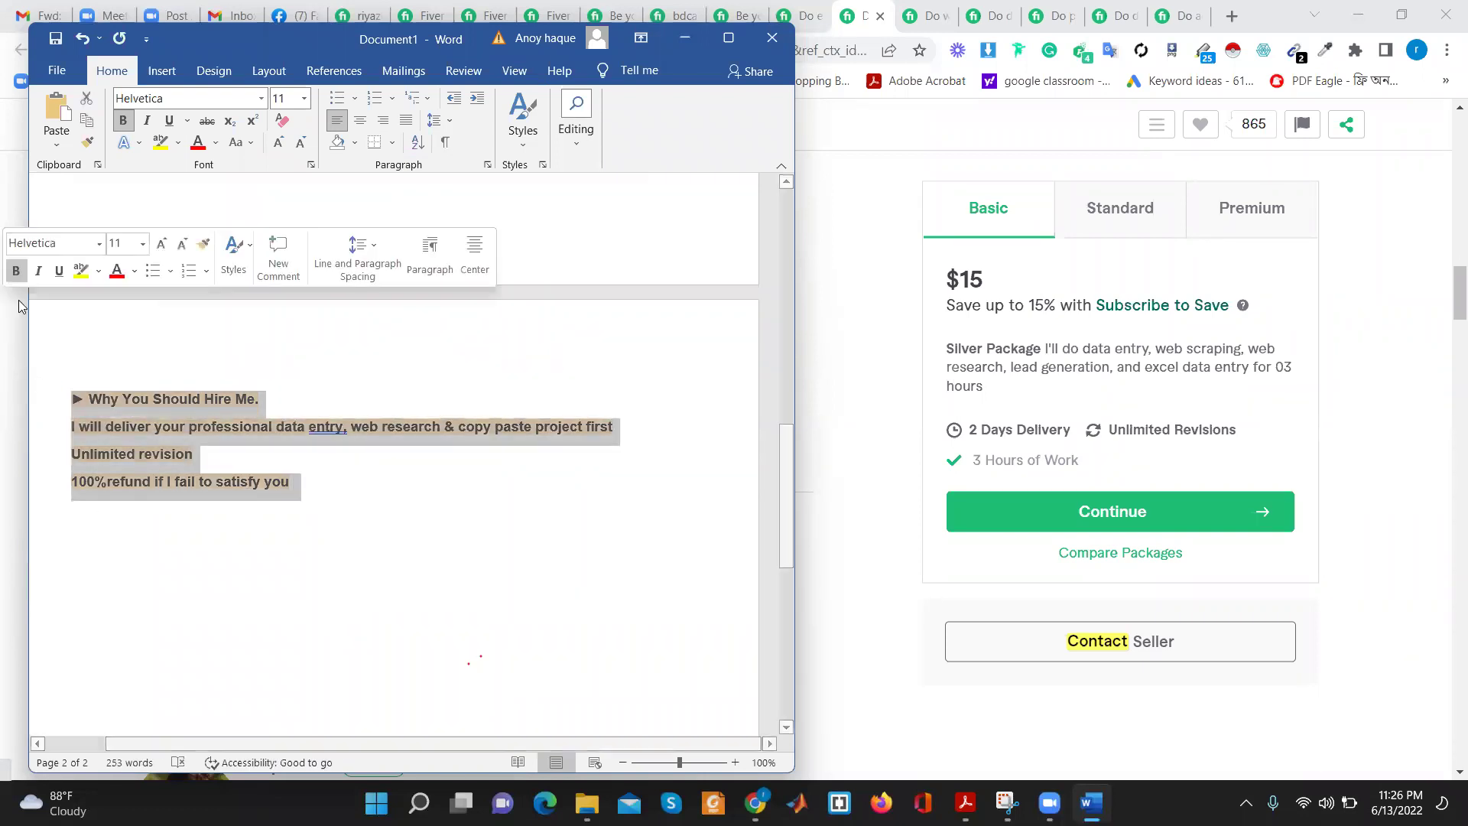
{"action": "scroll", "coordinate": [183, 367], "scroll_direction": "up", "scroll_amount": 2}
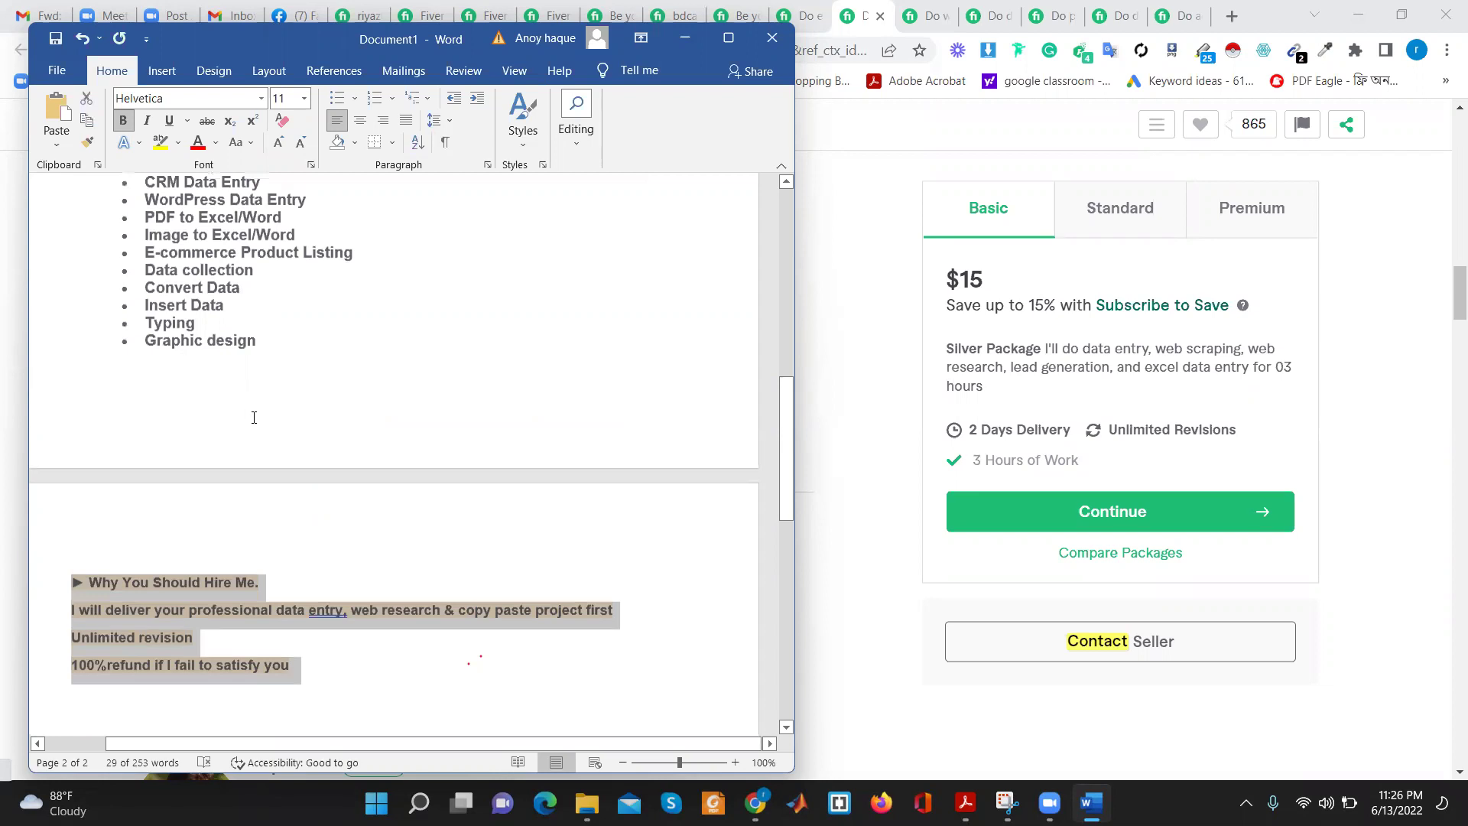
{"action": "scroll", "coordinate": [192, 459], "scroll_direction": "down", "scroll_amount": 3}
{"action": "left_click", "coordinate": [92, 500]}
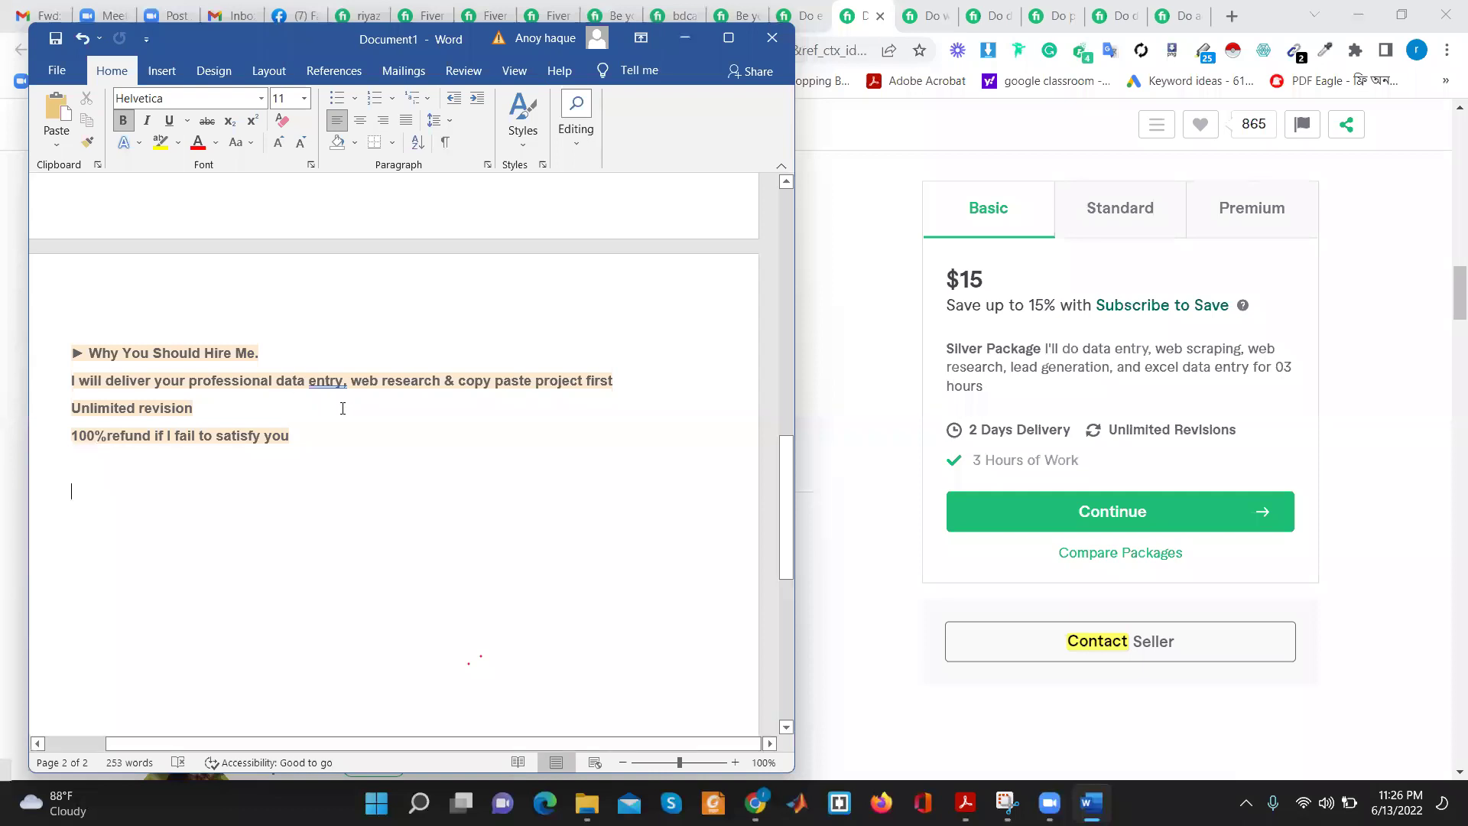
Copy the Fiverr gig's note asking buyers to get in touch before ordering
{"action": "left_click", "coordinate": [855, 321]}
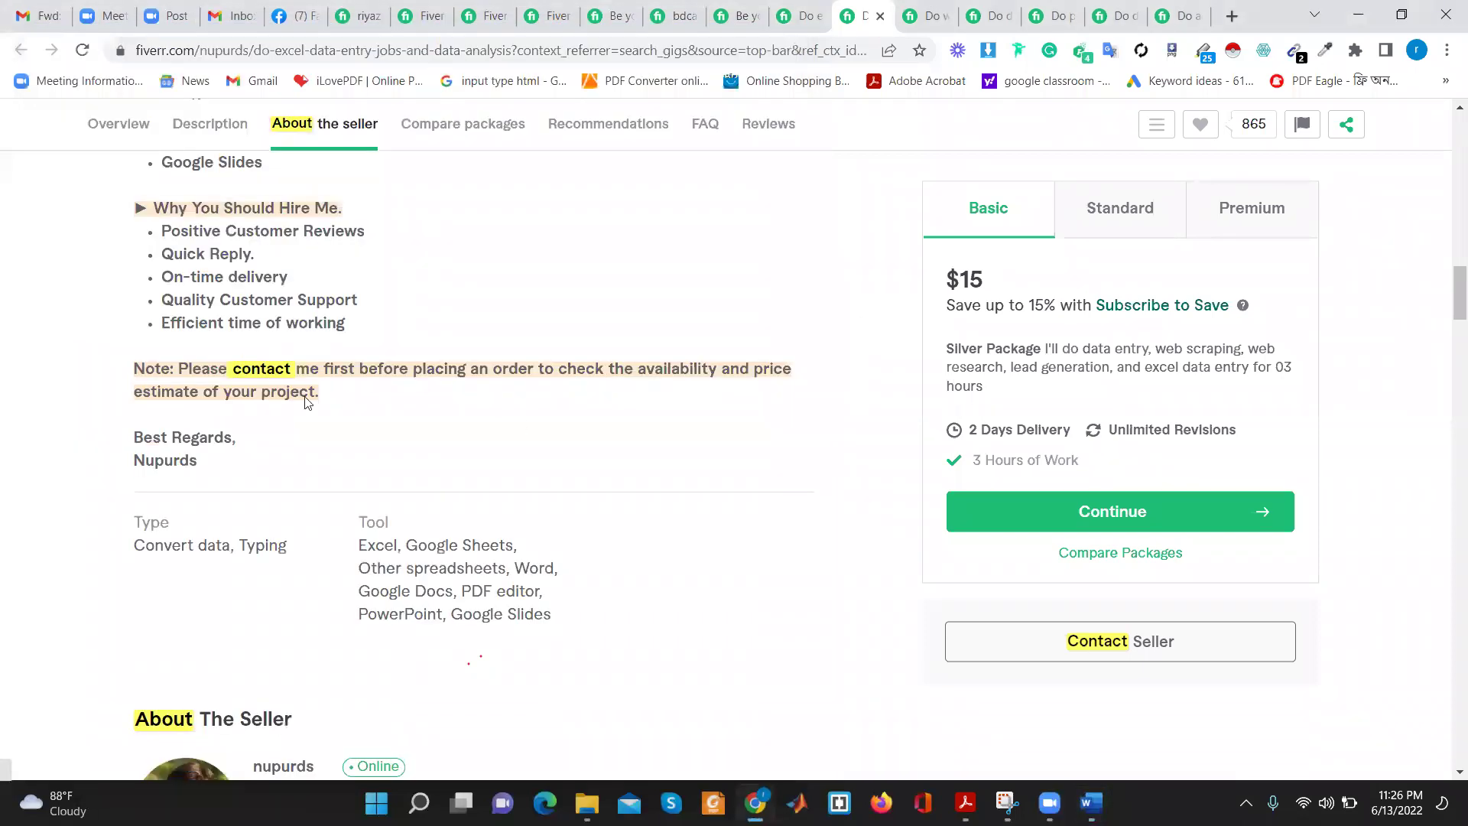
{"action": "left_click_drag", "start_coordinate": [337, 396], "coordinate": [125, 367]}
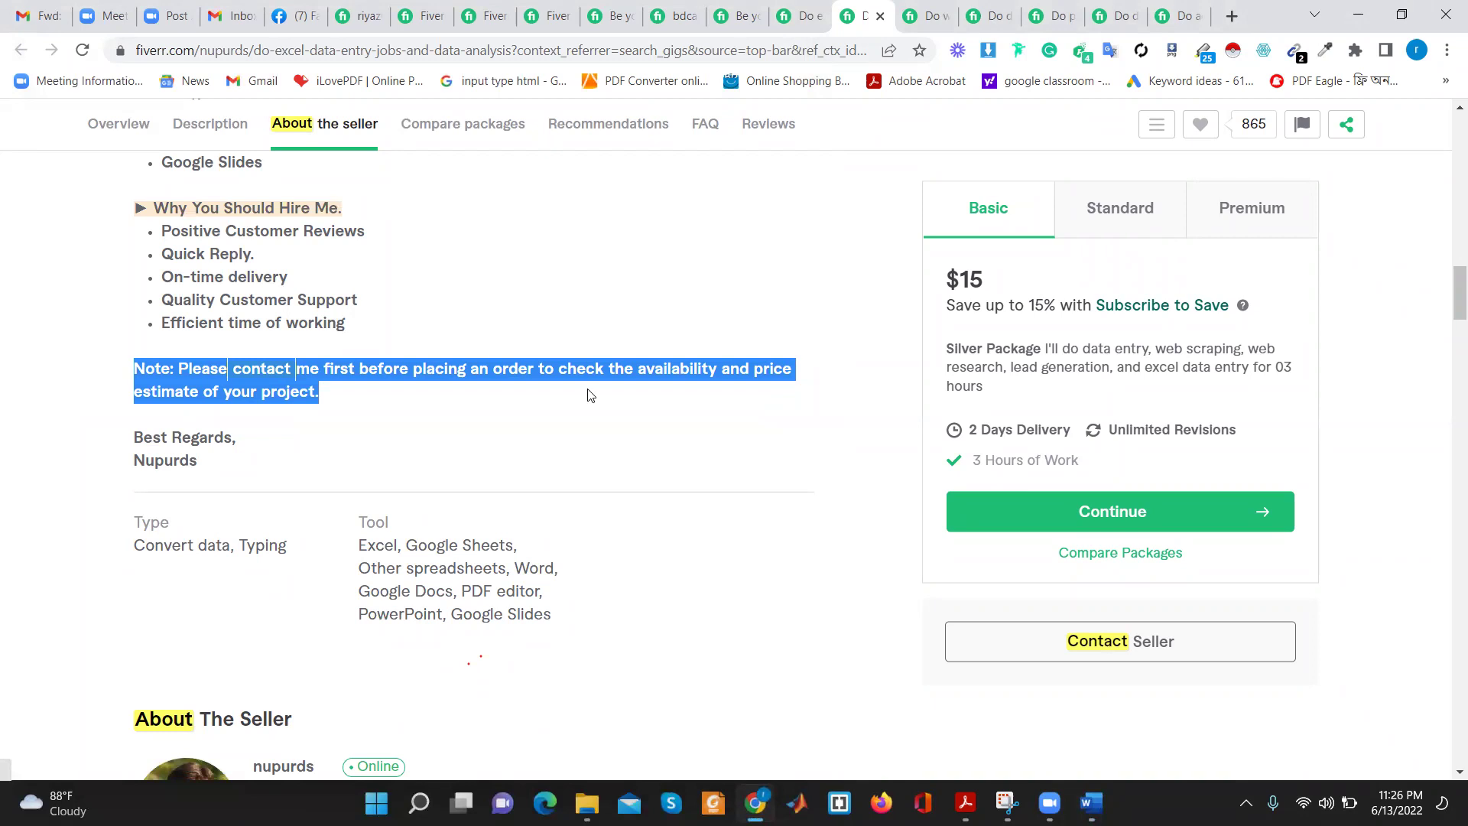
{"action": "right_click", "coordinate": [198, 376]}
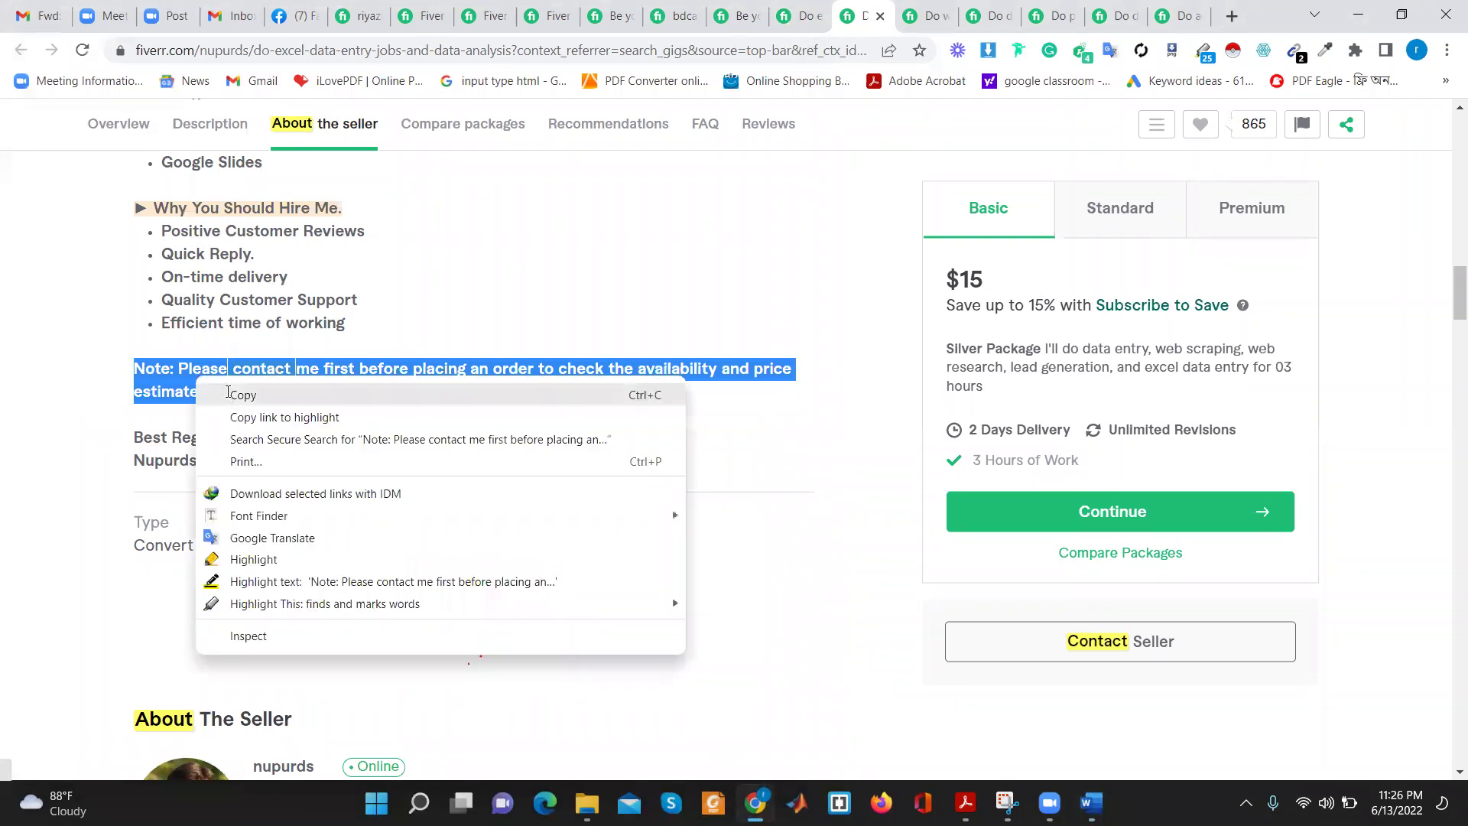
{"action": "left_click", "coordinate": [230, 394]}
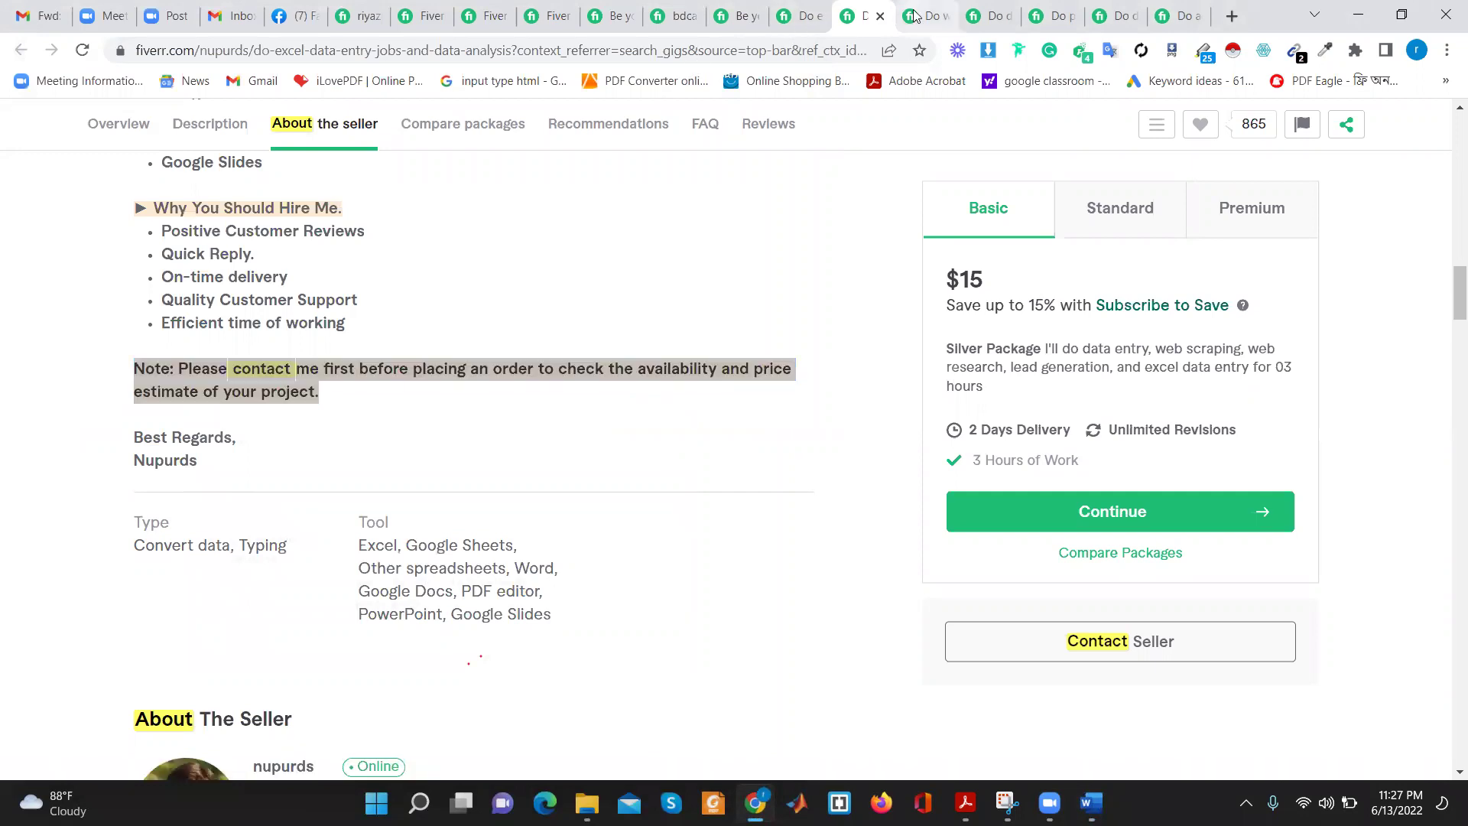
Look over another gig listing, then return to the data-entry gig and reselect the whole contact note
{"action": "left_click", "coordinate": [913, 16]}
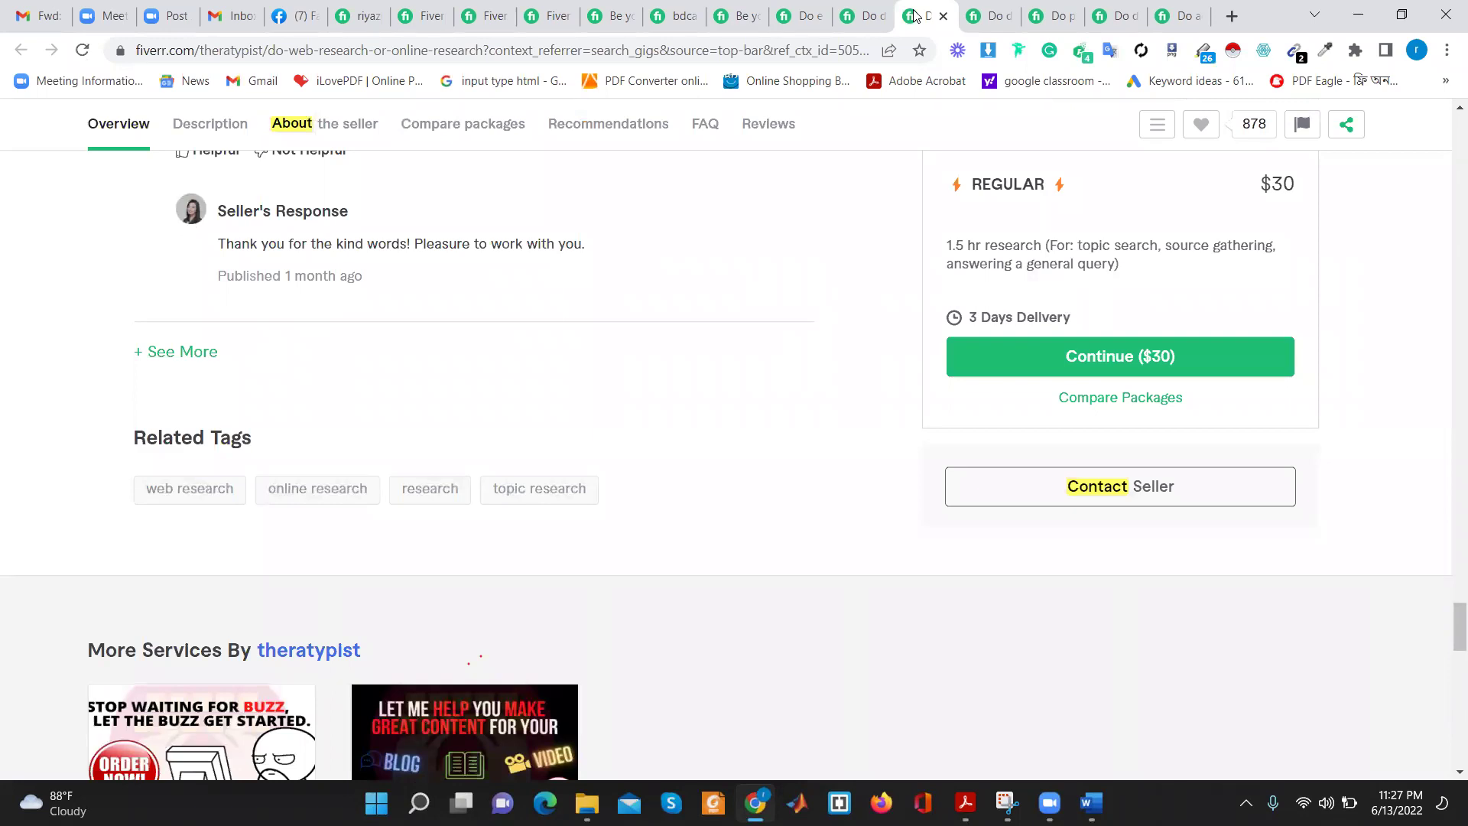
{"action": "scroll", "coordinate": [411, 415], "scroll_direction": "up", "scroll_amount": 5}
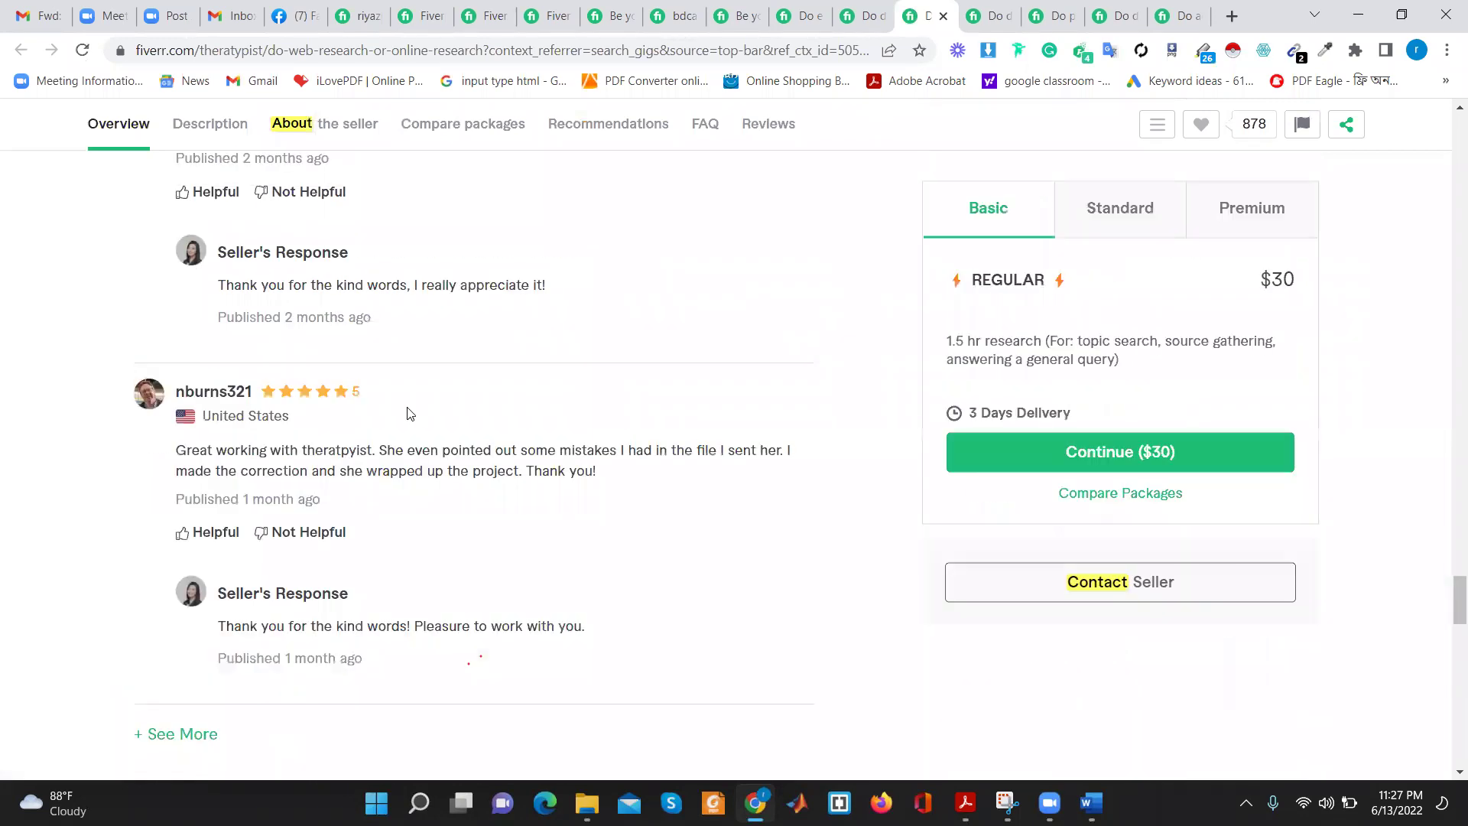
{"action": "scroll", "coordinate": [410, 415], "scroll_direction": "up", "scroll_amount": 10}
{"action": "scroll", "coordinate": [329, 375], "scroll_direction": "up", "scroll_amount": 4}
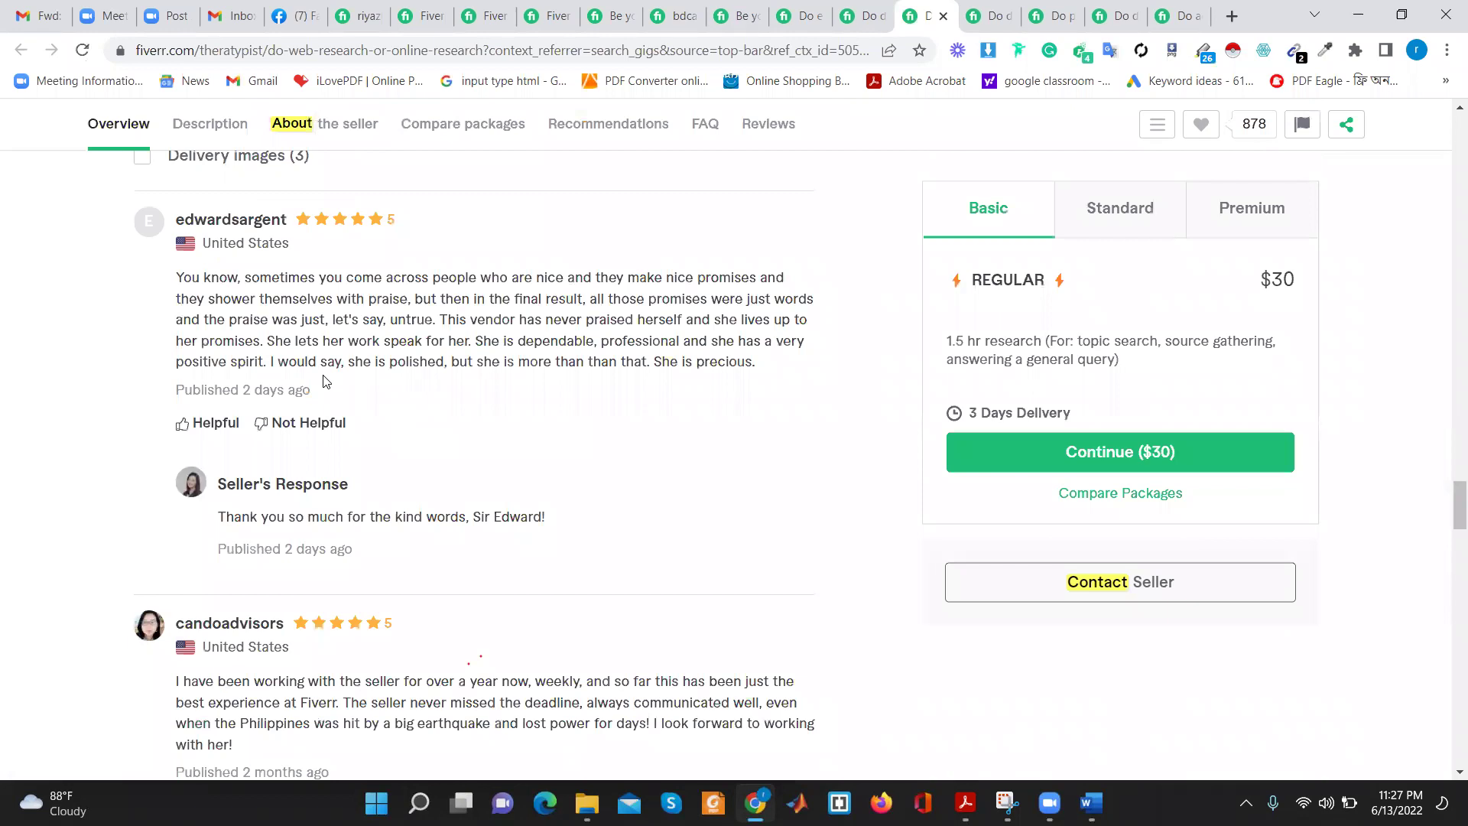
{"action": "scroll", "coordinate": [329, 375], "scroll_direction": "up", "scroll_amount": 6}
{"action": "scroll", "coordinate": [329, 375], "scroll_direction": "up", "scroll_amount": 6}
{"action": "scroll", "coordinate": [329, 374], "scroll_direction": "up", "scroll_amount": 6}
{"action": "scroll", "coordinate": [329, 375], "scroll_direction": "up", "scroll_amount": 10}
{"action": "scroll", "coordinate": [330, 375], "scroll_direction": "up", "scroll_amount": 8}
{"action": "scroll", "coordinate": [1040, 359], "scroll_direction": "up", "scroll_amount": 5}
{"action": "scroll", "coordinate": [1039, 360], "scroll_direction": "down", "scroll_amount": 7}
{"action": "scroll", "coordinate": [1039, 360], "scroll_direction": "down", "scroll_amount": 8}
{"action": "scroll", "coordinate": [385, 359], "scroll_direction": "up", "scroll_amount": 2}
{"action": "scroll", "coordinate": [385, 359], "scroll_direction": "up", "scroll_amount": 6}
{"action": "scroll", "coordinate": [384, 359], "scroll_direction": "up", "scroll_amount": 5}
{"action": "scroll", "coordinate": [385, 359], "scroll_direction": "up", "scroll_amount": 6}
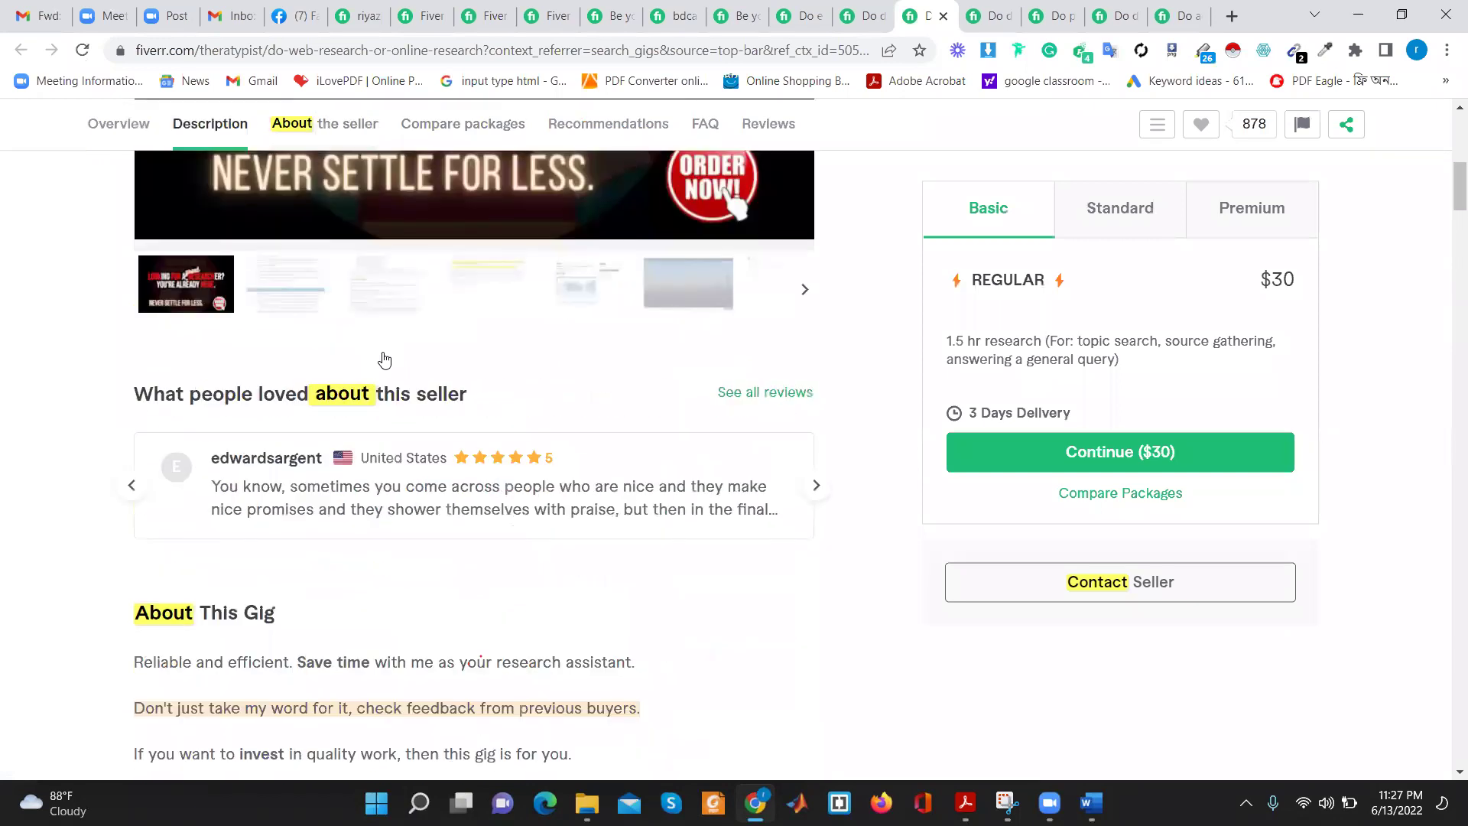
{"action": "scroll", "coordinate": [384, 360], "scroll_direction": "down", "scroll_amount": 10}
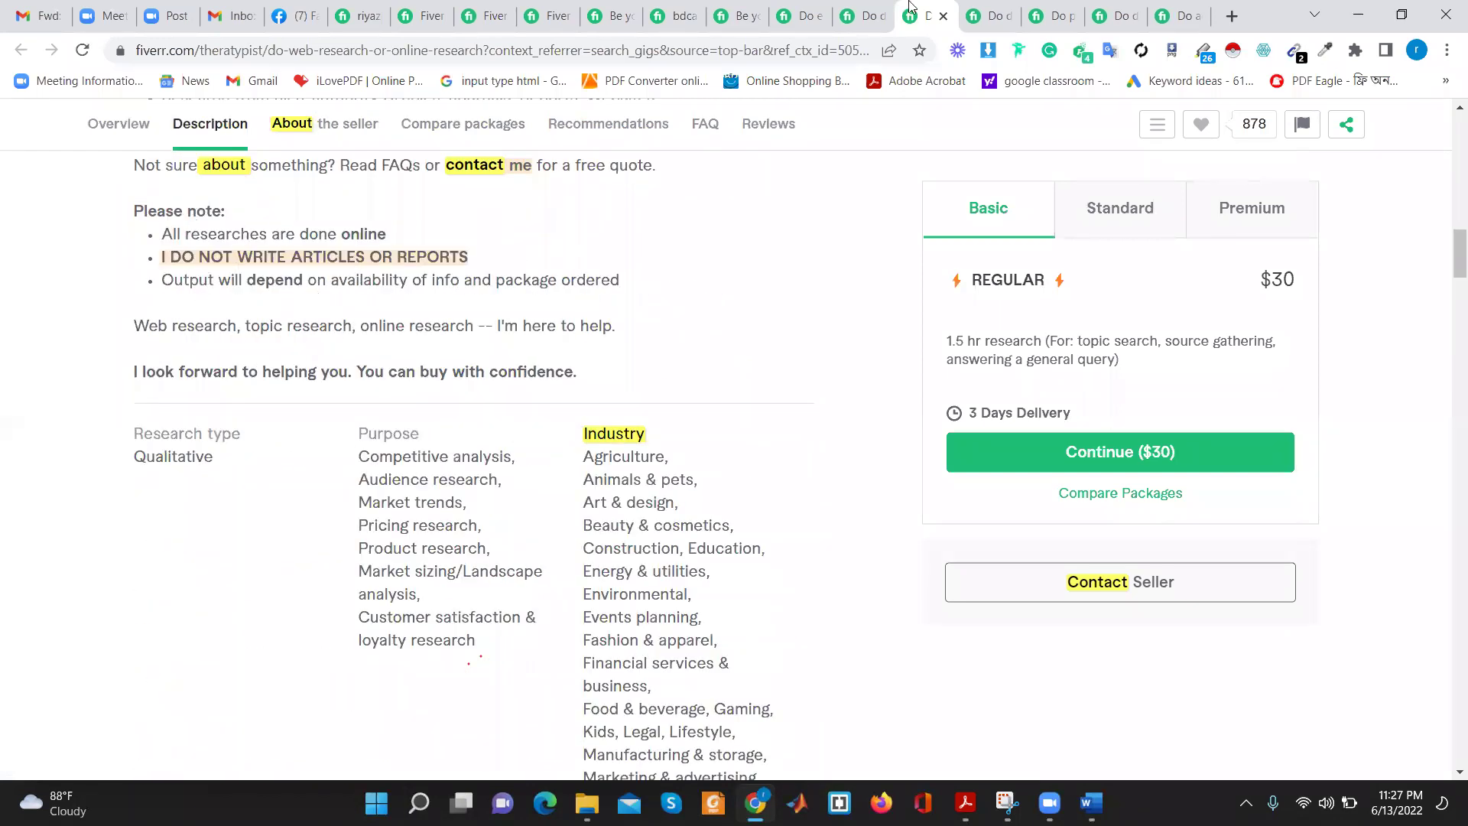
{"action": "left_click", "coordinate": [870, 14]}
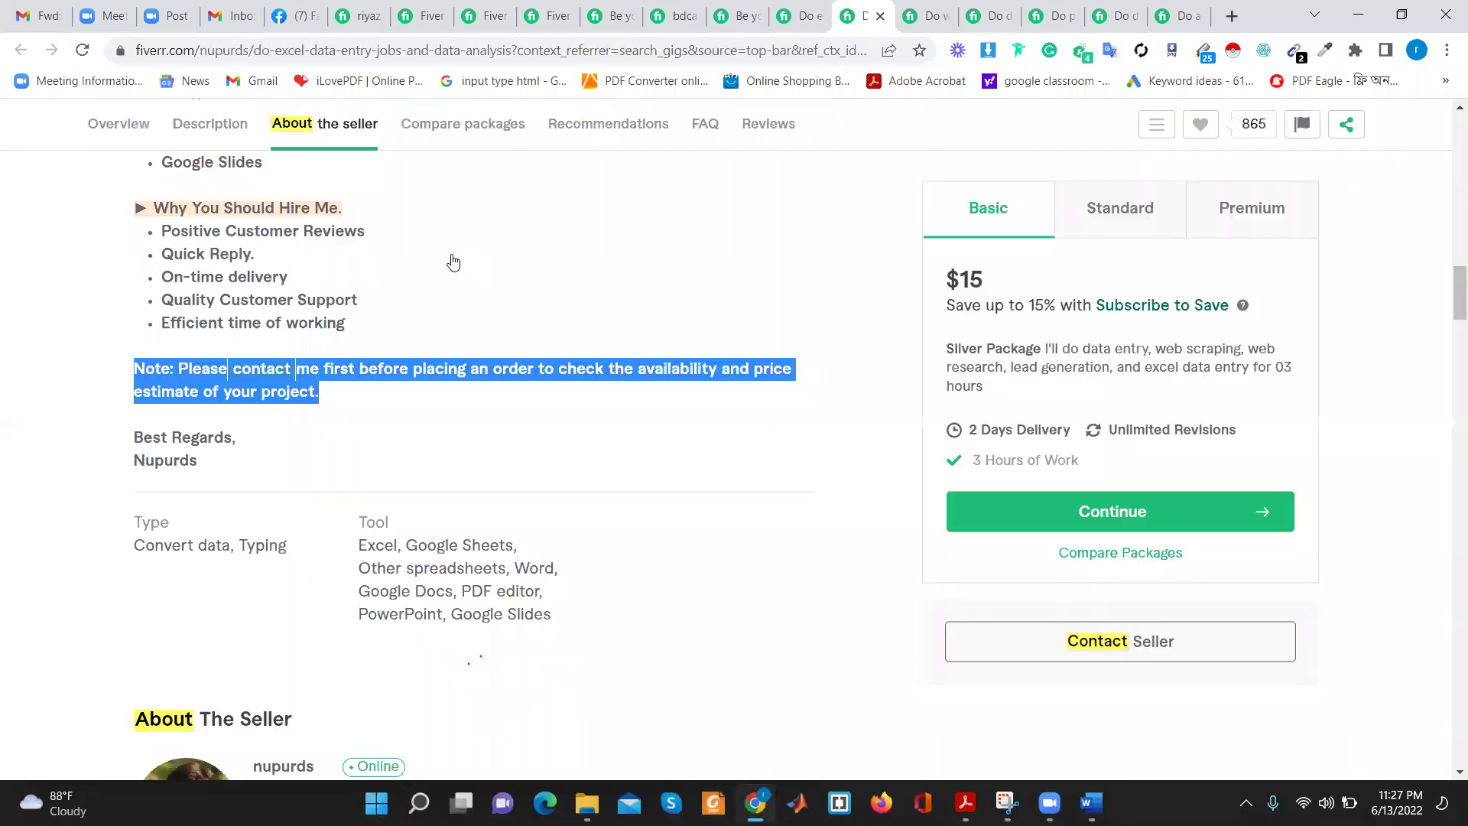
{"action": "left_click_drag", "start_coordinate": [321, 409], "coordinate": [123, 369]}
Copy the selected contact note and paste it below the hire-me points in Word
{"action": "right_click", "coordinate": [268, 401]}
{"action": "left_click", "coordinate": [284, 405]}
{"action": "left_click", "coordinate": [1090, 802]}
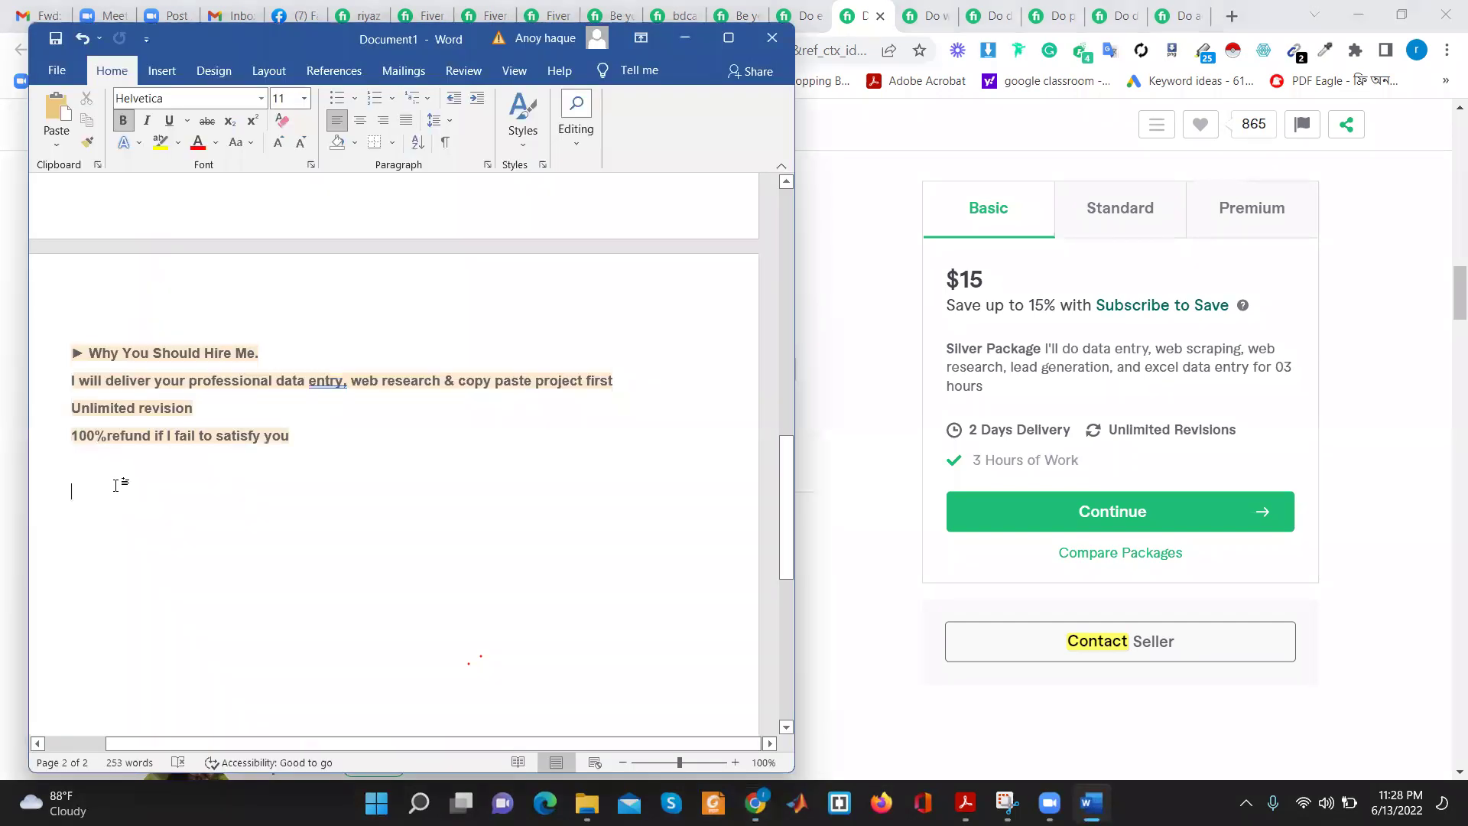
{"action": "key", "text": "ctrl+v"}
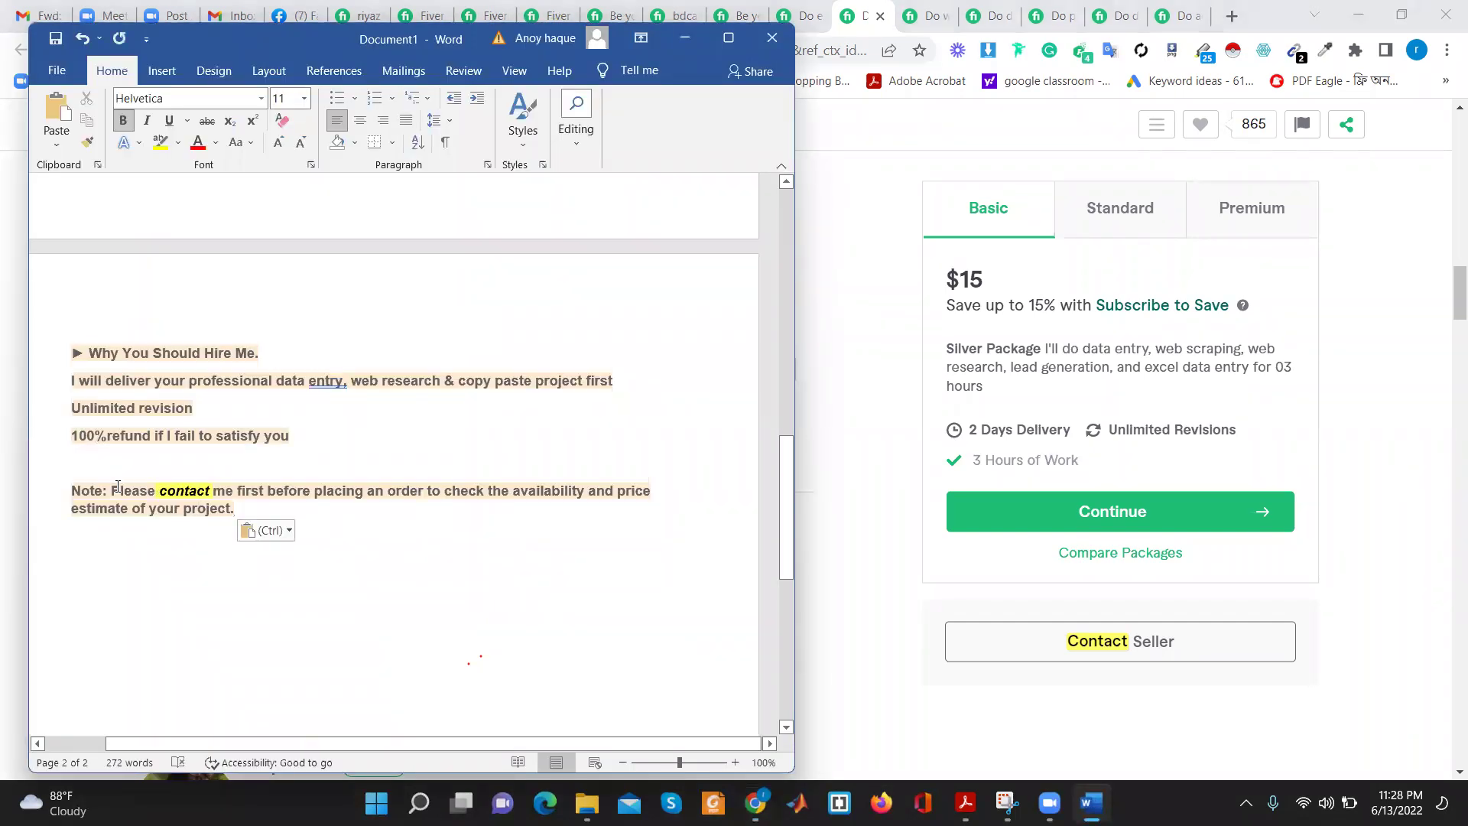
Add a 'Thanks' sign-off line followed by the seller's name
{"action": "key", "text": "Return"}
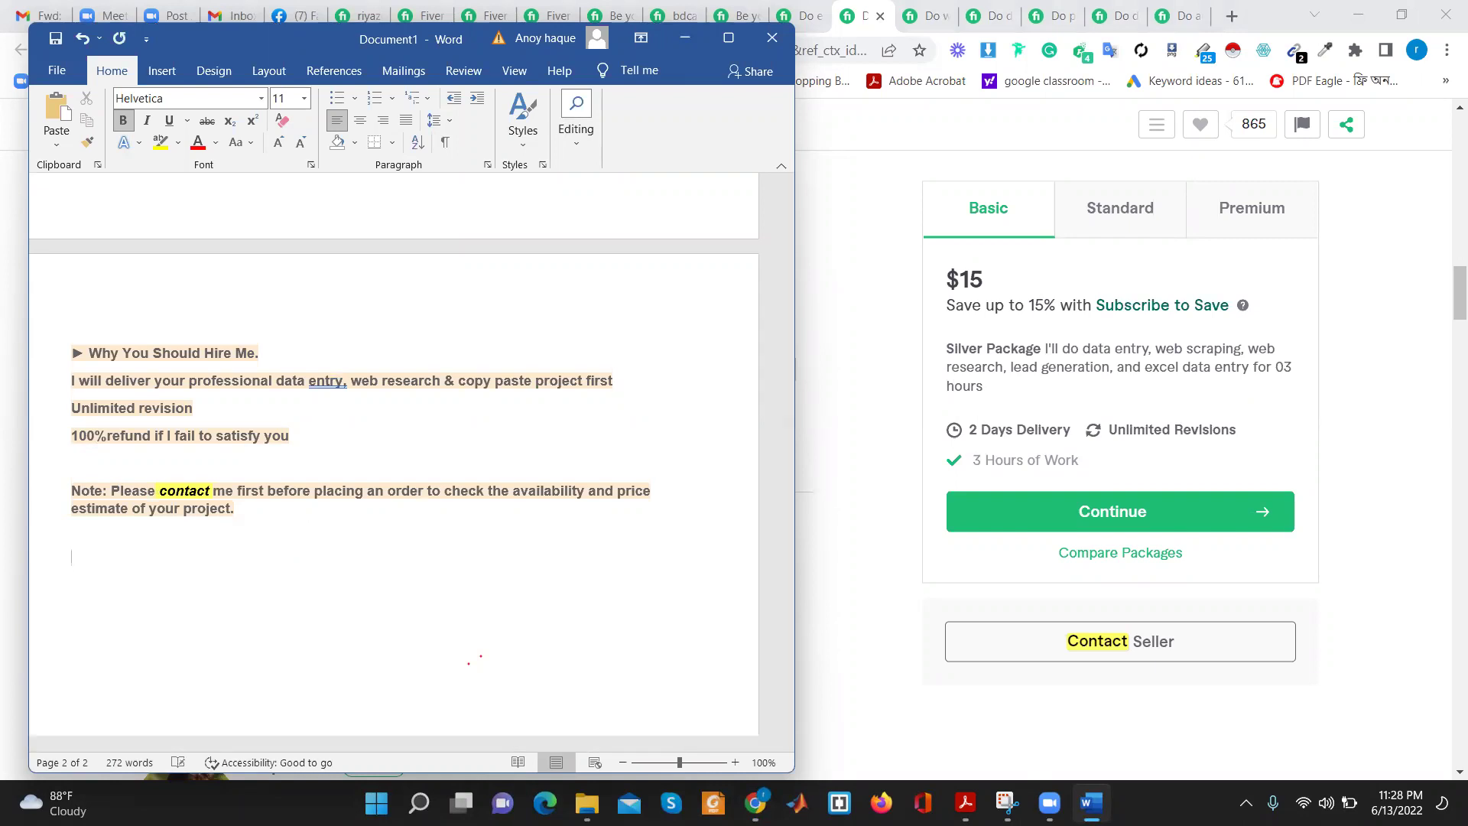
{"action": "type", "text": "tha"}
{"action": "type", "text": "nks"}
{"action": "type", "text": " Riyajul"}
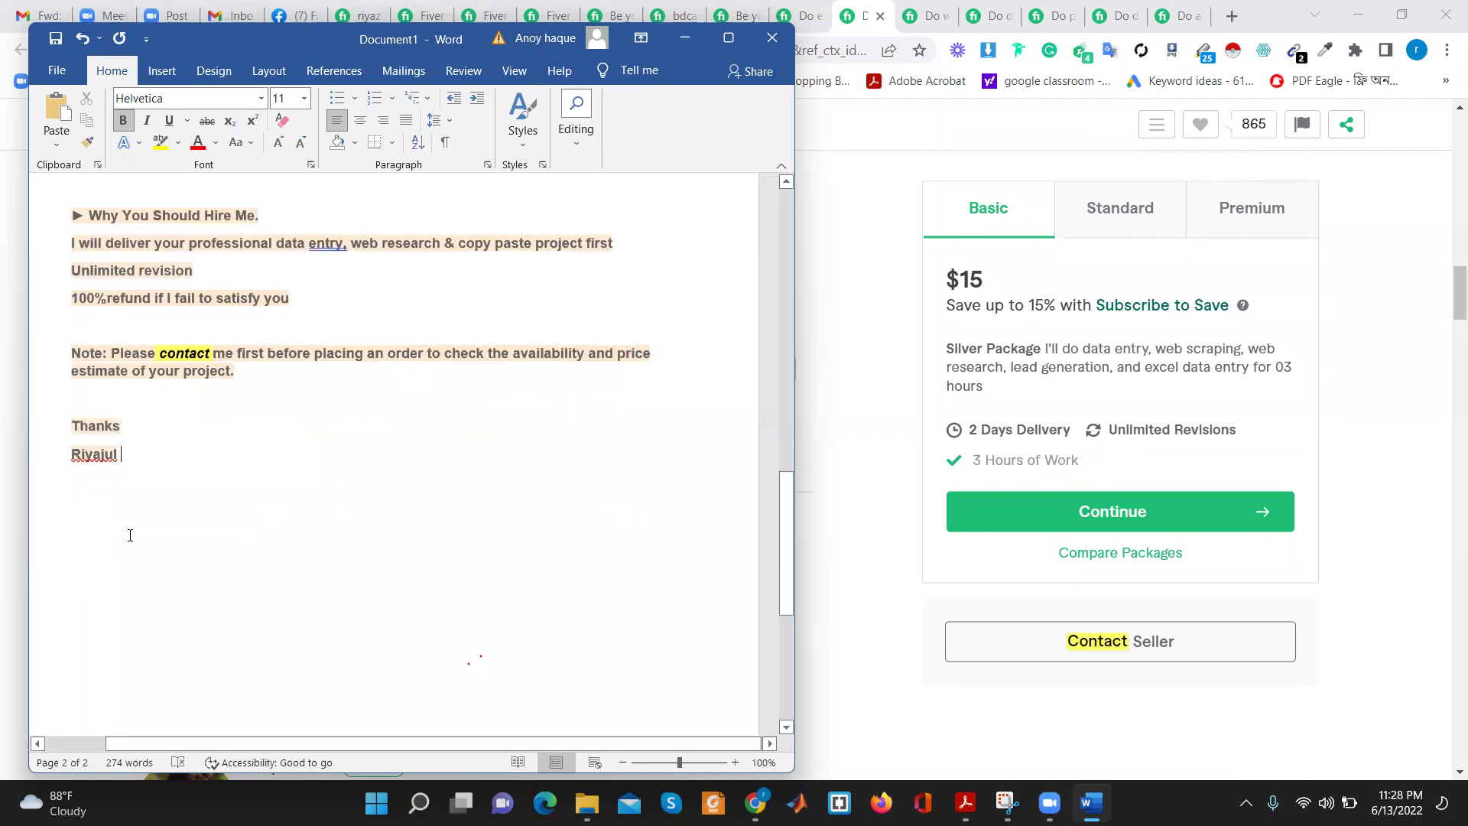
{"action": "scroll", "coordinate": [133, 532], "scroll_direction": "up", "scroll_amount": 3}
{"action": "scroll", "coordinate": [133, 532], "scroll_direction": "up", "scroll_amount": 10}
{"action": "scroll", "coordinate": [133, 531], "scroll_direction": "down", "scroll_amount": 4}
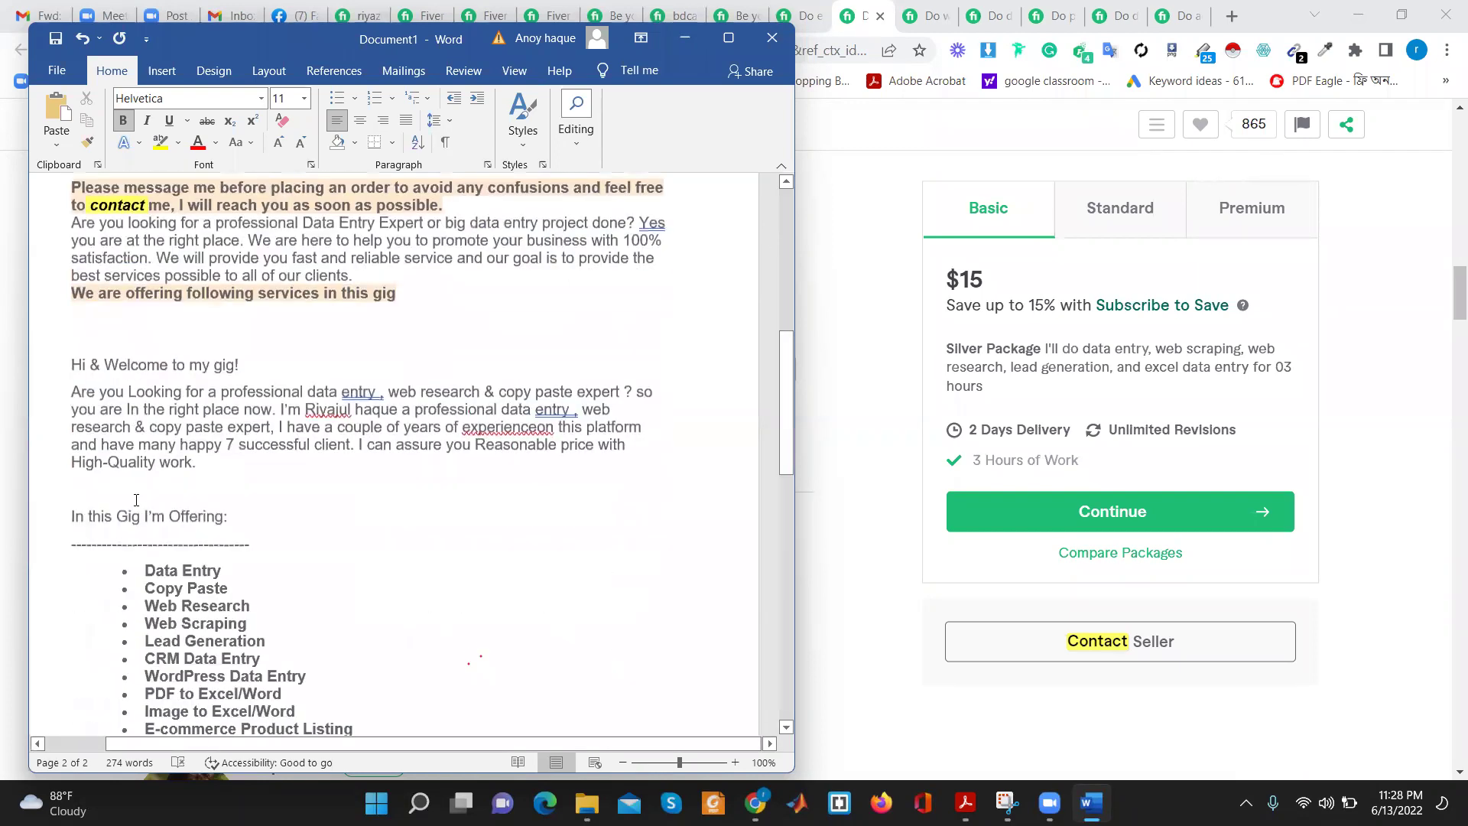
{"action": "scroll", "coordinate": [133, 531], "scroll_direction": "down", "scroll_amount": 6}
Maximize Word and change 'data entry' to 'dataentry' in the welcome paragraph
{"action": "left_click", "coordinate": [728, 42]}
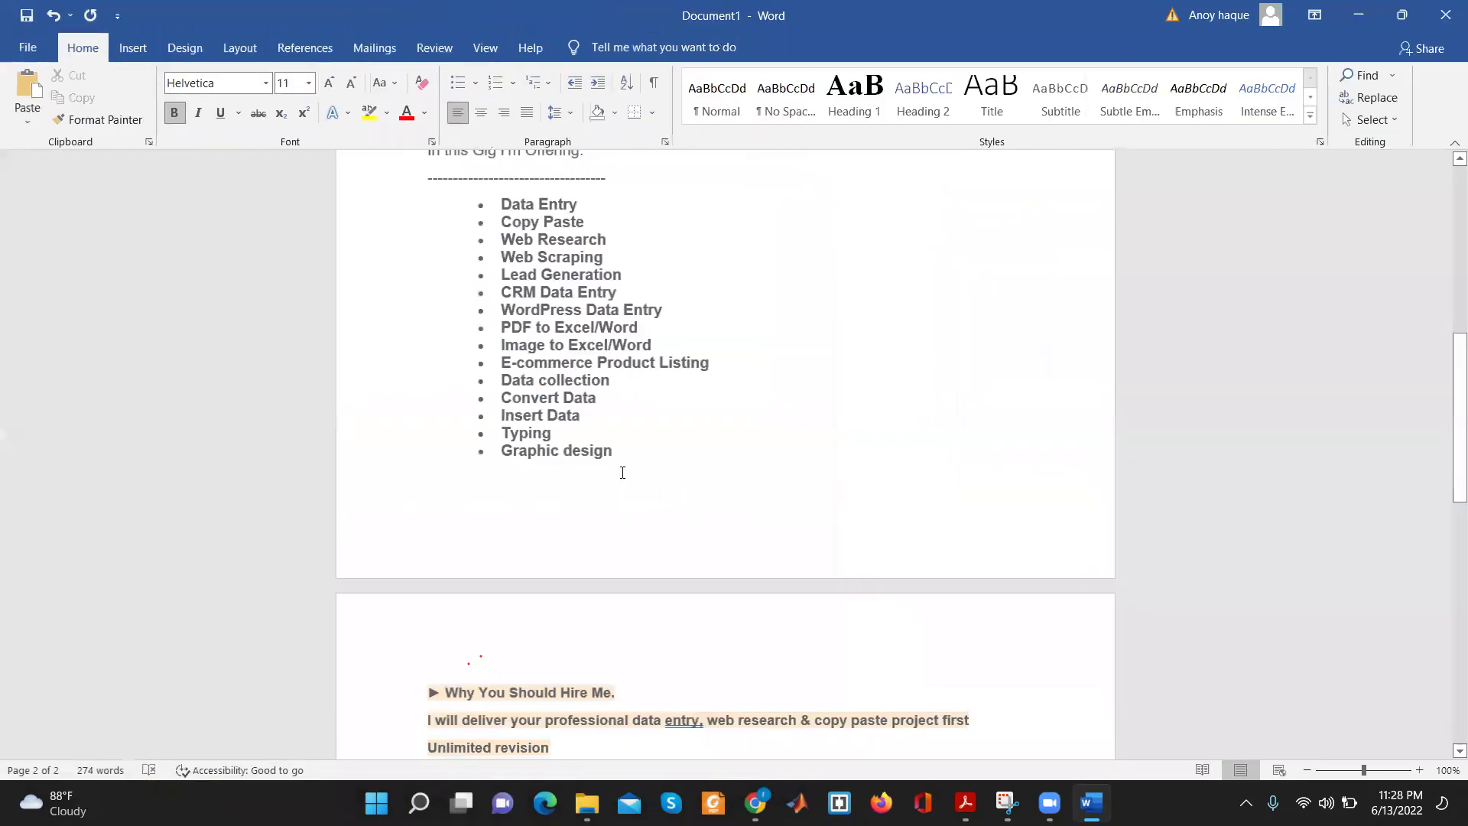
{"action": "scroll", "coordinate": [622, 463], "scroll_direction": "up", "scroll_amount": 3}
{"action": "scroll", "coordinate": [622, 463], "scroll_direction": "down", "scroll_amount": 1, "text": "ctrl"}
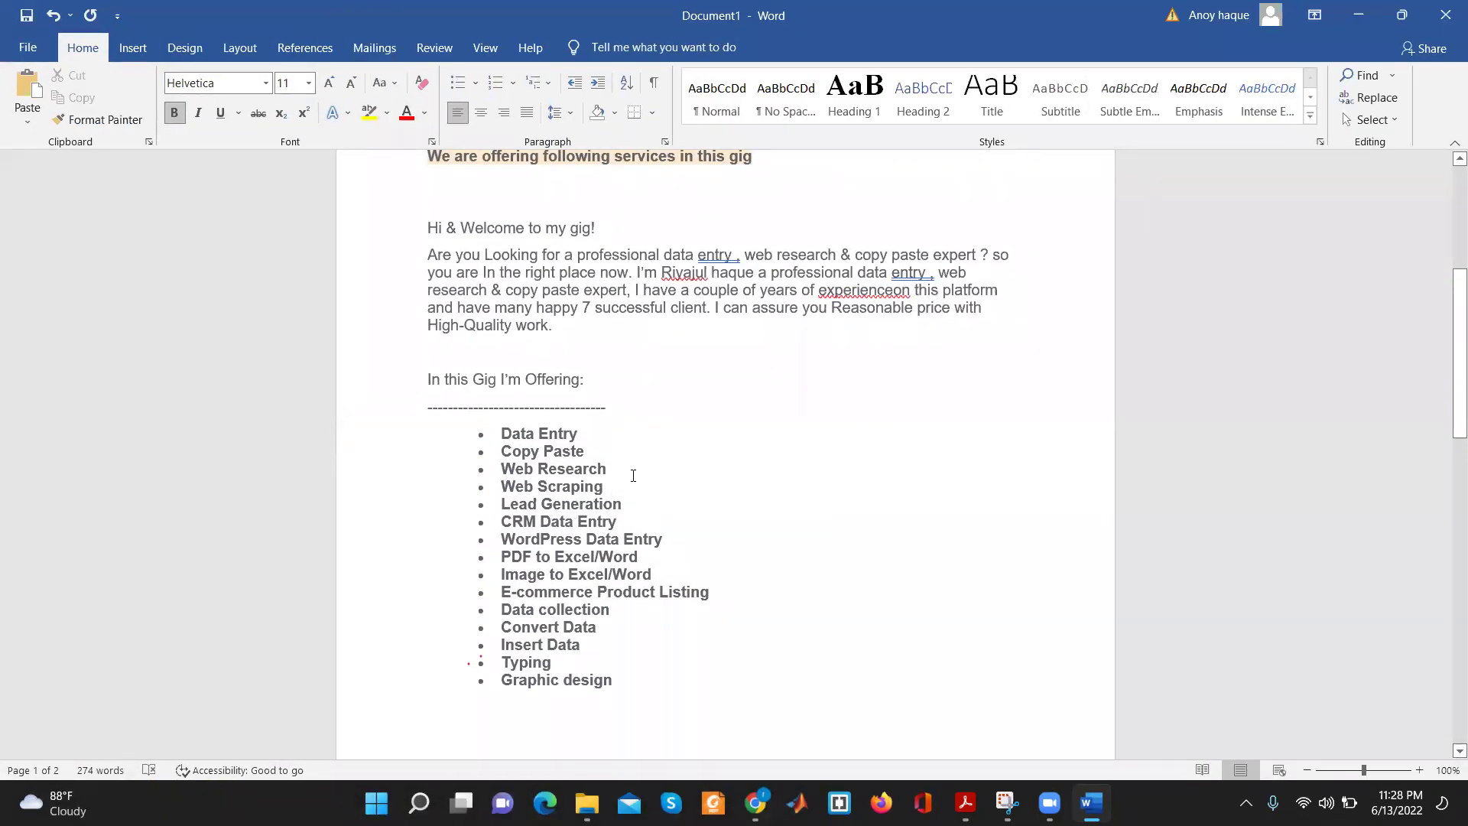
{"action": "scroll", "coordinate": [633, 475], "scroll_direction": "down", "scroll_amount": 1, "text": "ctrl"}
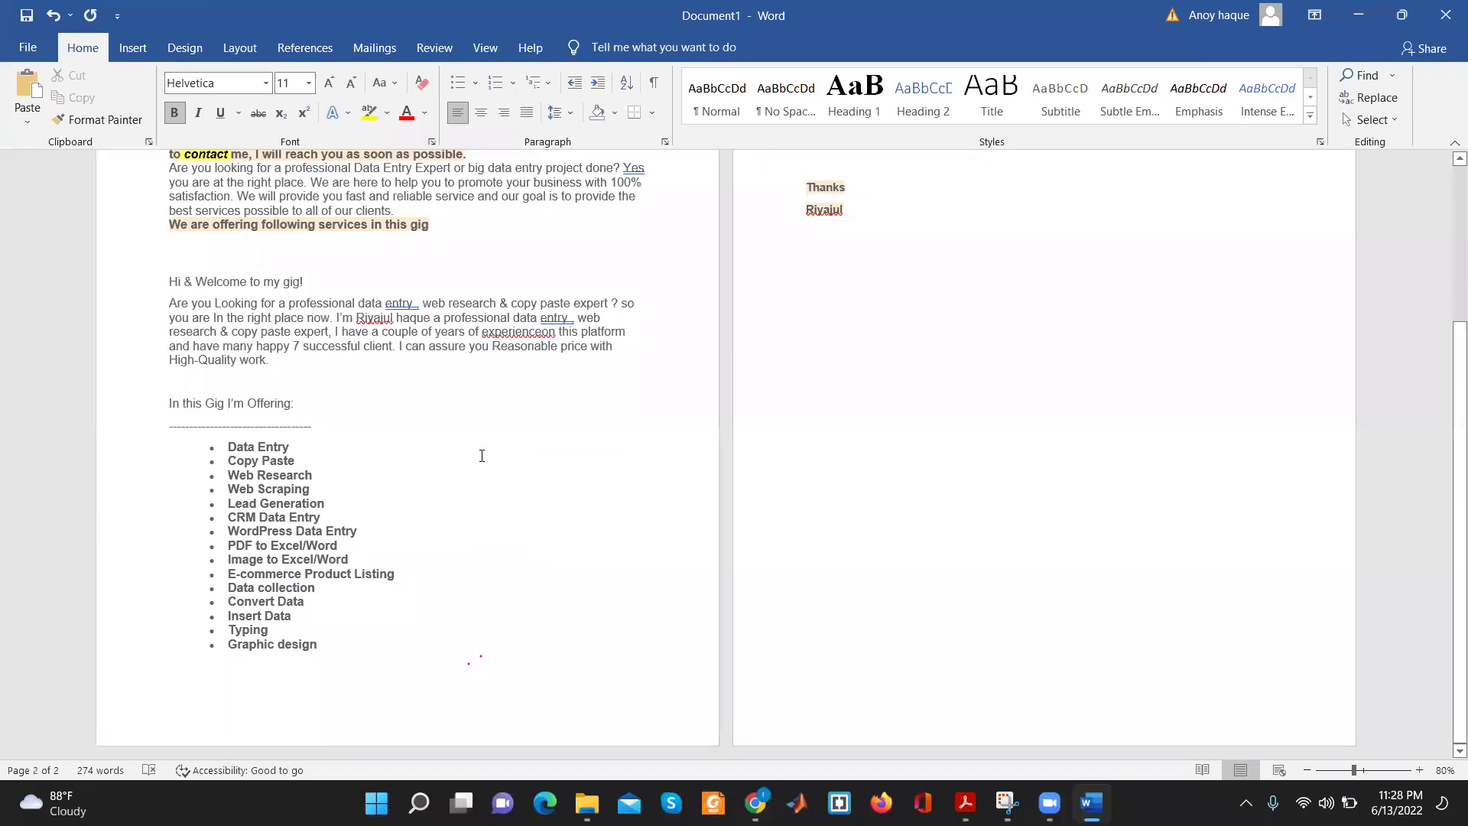
{"action": "scroll", "coordinate": [482, 455], "scroll_direction": "up", "scroll_amount": 1, "text": "ctrl"}
{"action": "scroll", "coordinate": [482, 456], "scroll_direction": "up", "scroll_amount": 1, "text": "ctrl"}
{"action": "scroll", "coordinate": [482, 456], "scroll_direction": "up", "scroll_amount": 1, "text": "ctrl"}
{"action": "scroll", "coordinate": [482, 456], "scroll_direction": "up", "scroll_amount": 1}
{"action": "scroll", "coordinate": [485, 453], "scroll_direction": "up", "scroll_amount": 3}
{"action": "scroll", "coordinate": [489, 449], "scroll_direction": "up", "scroll_amount": 5}
{"action": "scroll", "coordinate": [494, 446], "scroll_direction": "up", "scroll_amount": 2}
{"action": "scroll", "coordinate": [494, 447], "scroll_direction": "down", "scroll_amount": 3}
{"action": "scroll", "coordinate": [494, 446], "scroll_direction": "down", "scroll_amount": 2}
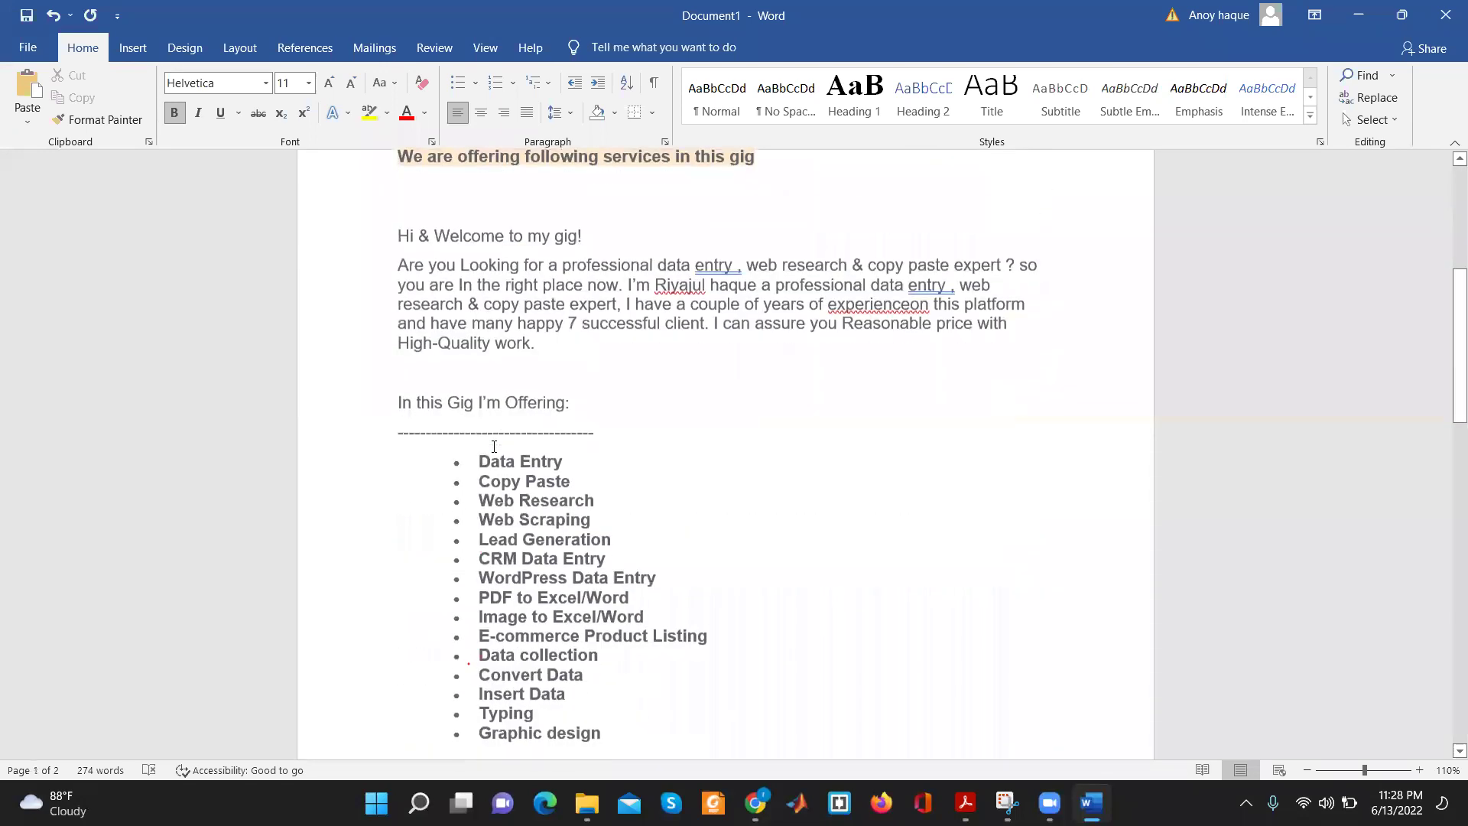
{"action": "scroll", "coordinate": [494, 447], "scroll_direction": "down", "scroll_amount": 4}
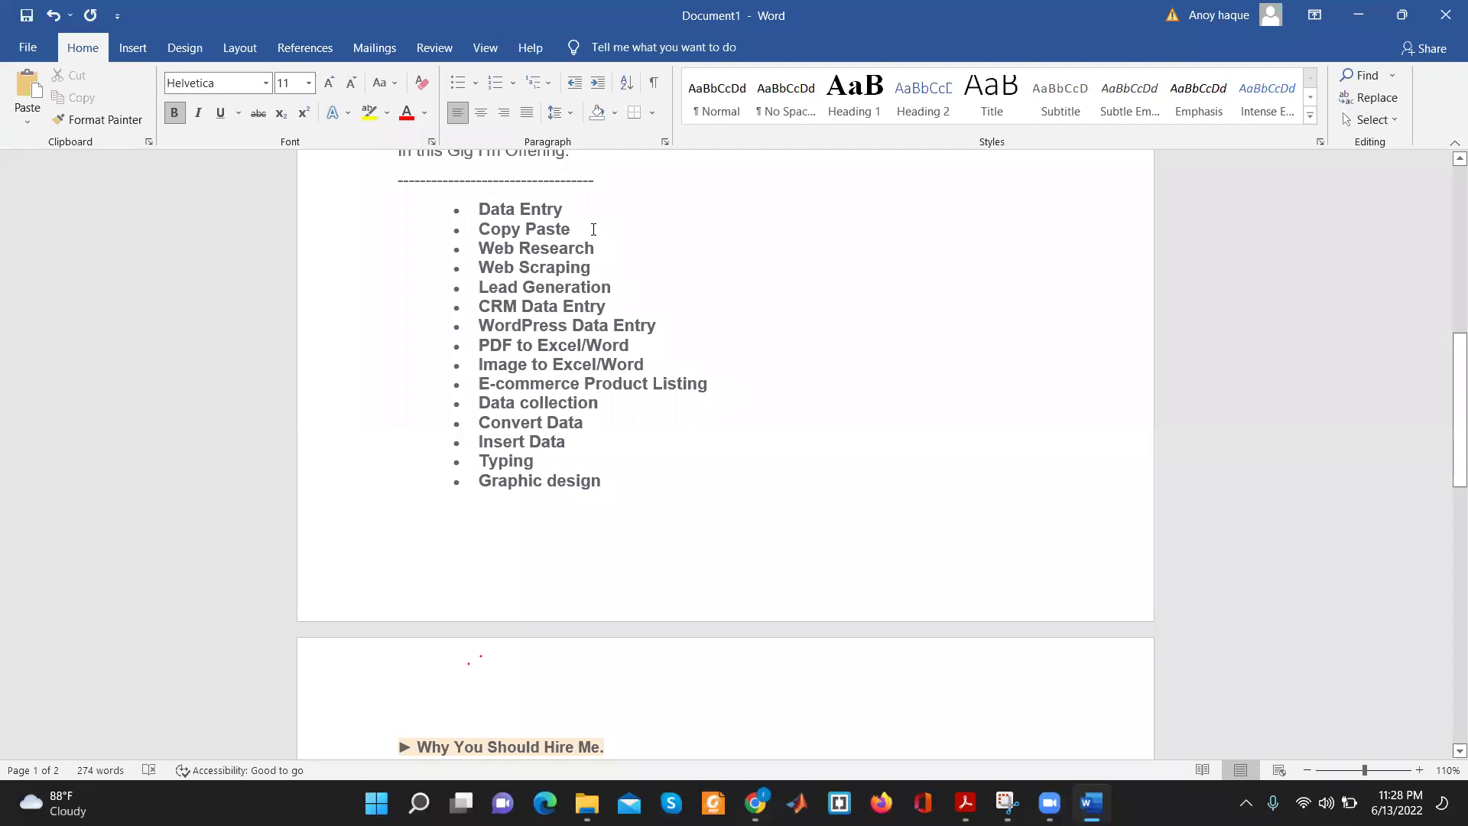
{"action": "scroll", "coordinate": [506, 364], "scroll_direction": "up", "scroll_amount": 1}
{"action": "scroll", "coordinate": [513, 374], "scroll_direction": "up", "scroll_amount": 6}
{"action": "scroll", "coordinate": [527, 398], "scroll_direction": "up", "scroll_amount": 2}
{"action": "scroll", "coordinate": [536, 413], "scroll_direction": "up", "scroll_amount": 4}
{"action": "scroll", "coordinate": [537, 413], "scroll_direction": "up", "scroll_amount": 1}
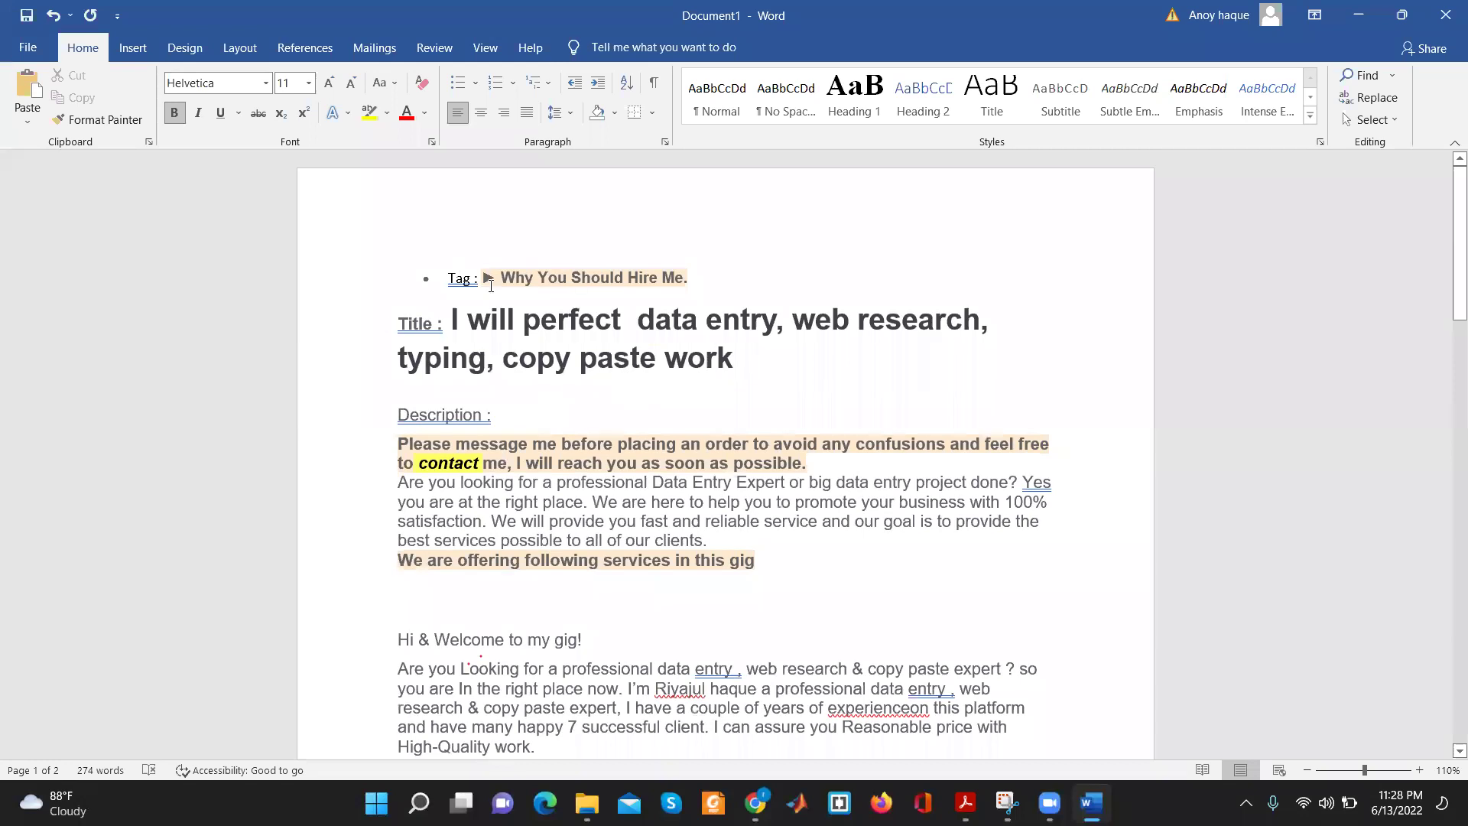
{"action": "scroll", "coordinate": [692, 439], "scroll_direction": "down", "scroll_amount": 1}
{"action": "scroll", "coordinate": [693, 439], "scroll_direction": "down", "scroll_amount": 2}
{"action": "scroll", "coordinate": [692, 438], "scroll_direction": "down", "scroll_amount": 4}
{"action": "scroll", "coordinate": [693, 439], "scroll_direction": "down", "scroll_amount": 2}
{"action": "scroll", "coordinate": [693, 439], "scroll_direction": "up", "scroll_amount": 3}
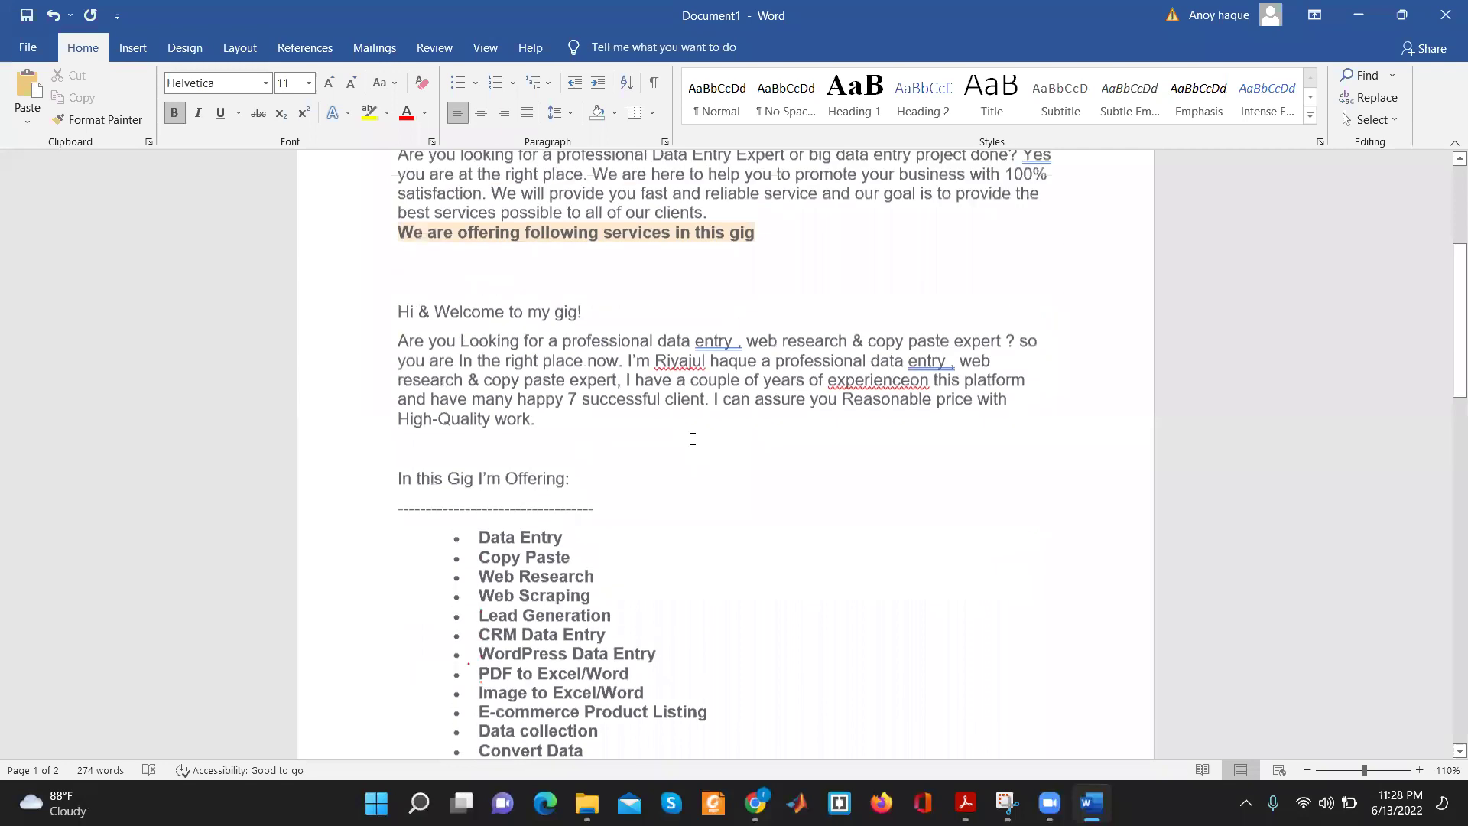
{"action": "scroll", "coordinate": [693, 439], "scroll_direction": "up", "scroll_amount": 1}
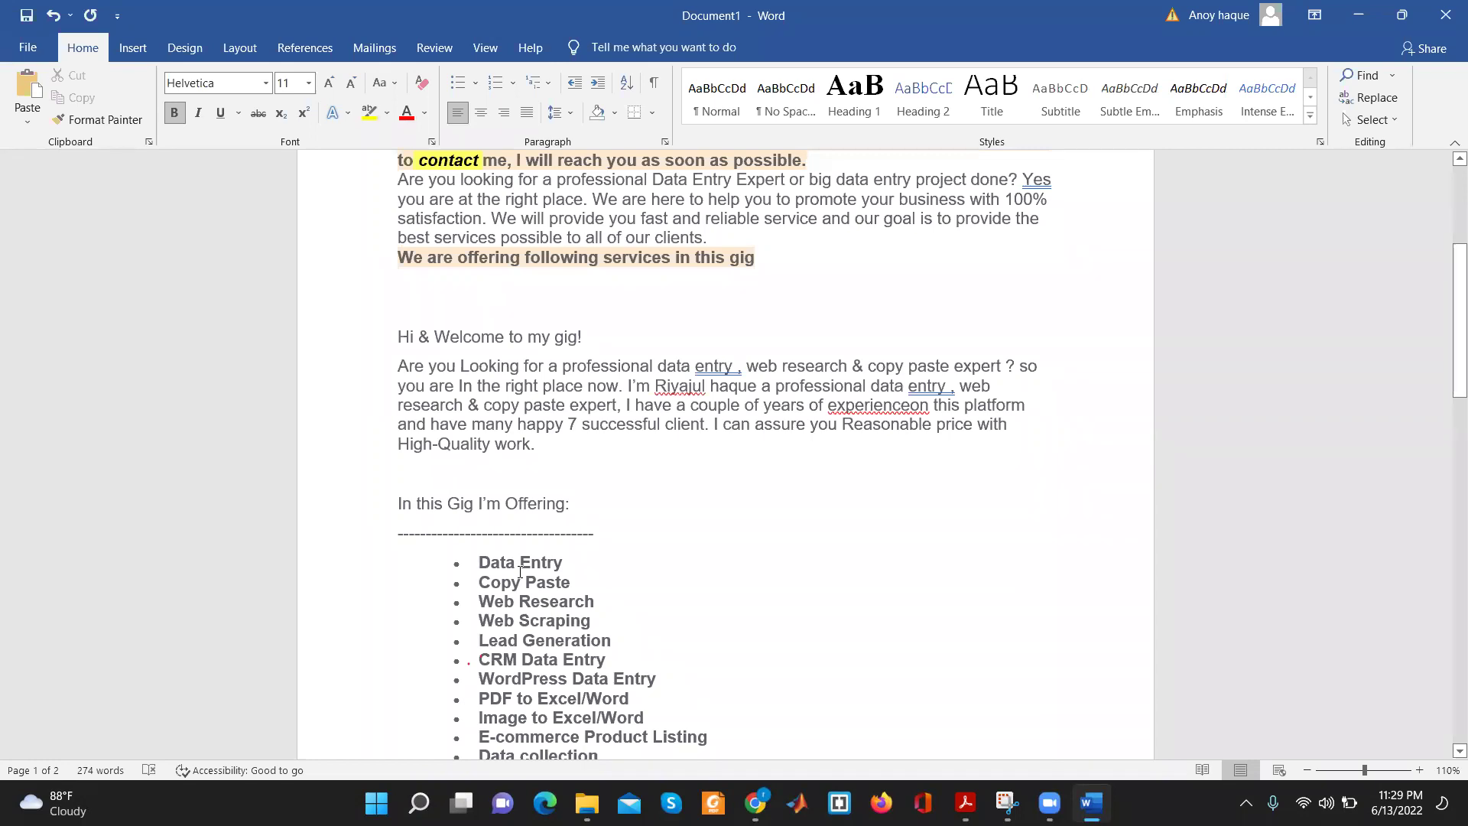
{"action": "scroll", "coordinate": [570, 566], "scroll_direction": "down", "scroll_amount": 2}
{"action": "scroll", "coordinate": [616, 554], "scroll_direction": "down", "scroll_amount": 5}
{"action": "scroll", "coordinate": [573, 436], "scroll_direction": "up", "scroll_amount": 4}
{"action": "scroll", "coordinate": [572, 438], "scroll_direction": "up", "scroll_amount": 4}
{"action": "left_click", "coordinate": [694, 370]}
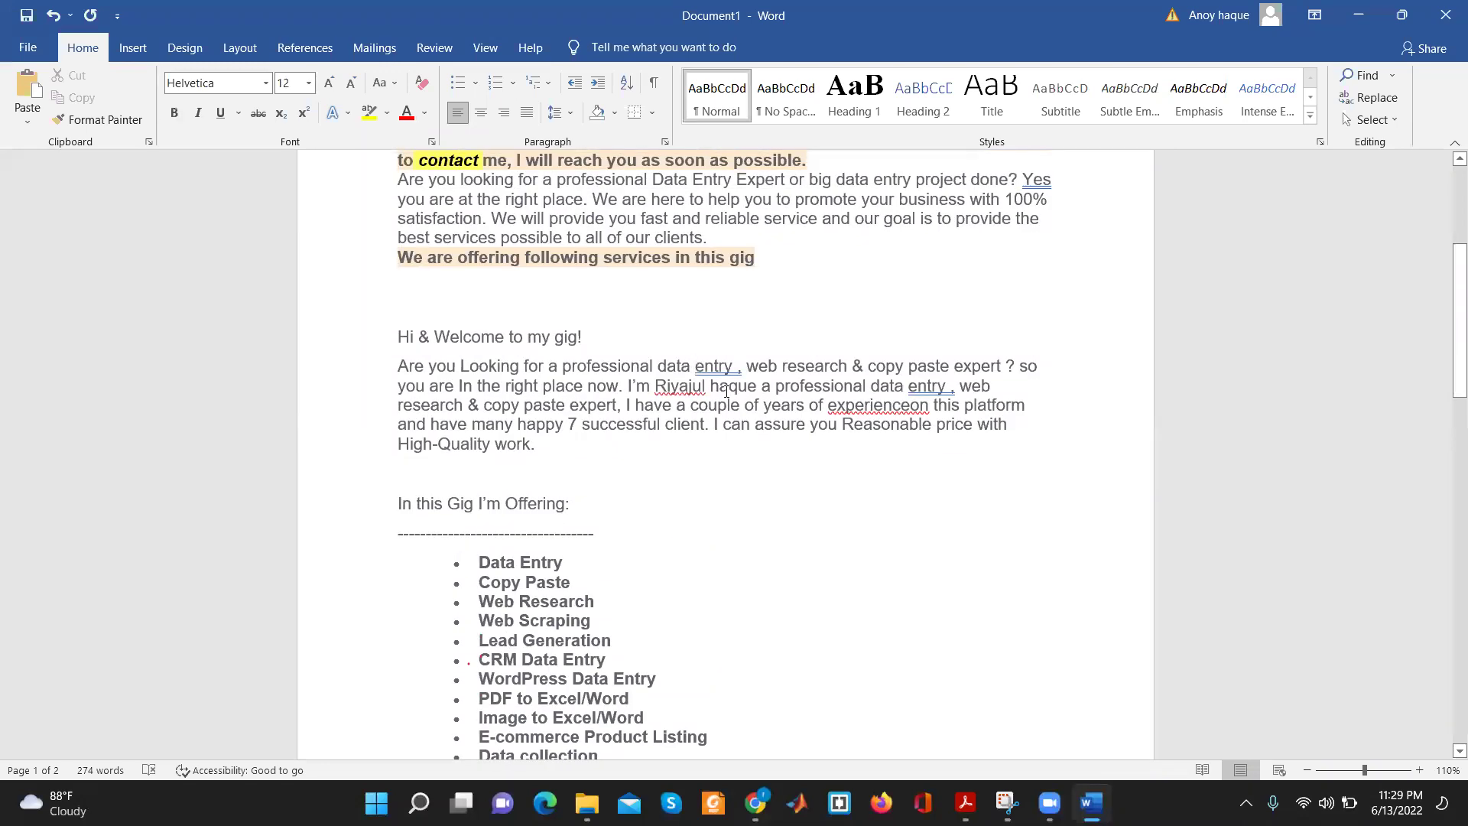
{"action": "key", "text": "BackSpace"}
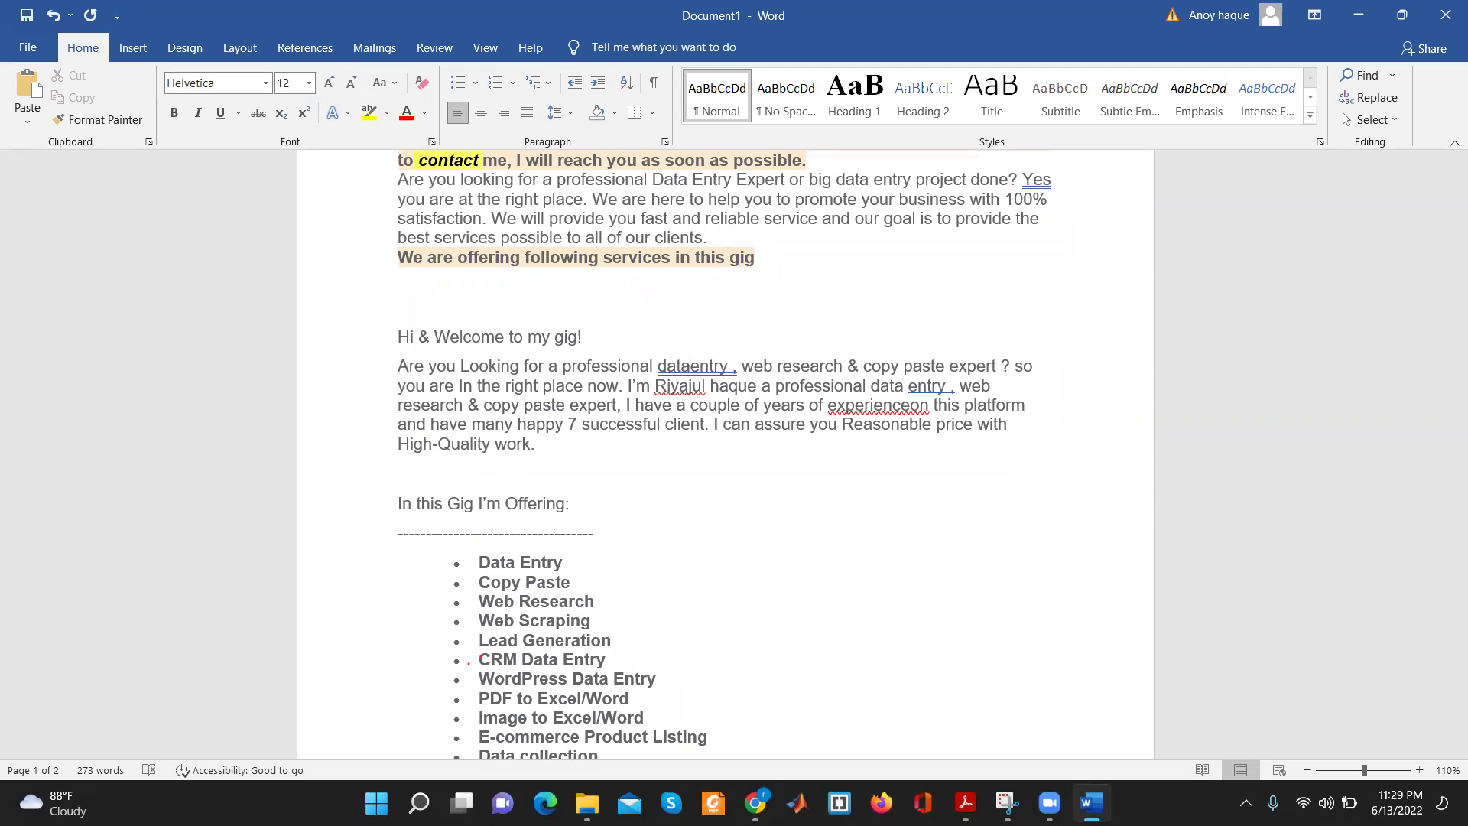
Remove the space in 'Data Entry' in the Description's opening sentence so it reads as one word
{"action": "scroll", "coordinate": [619, 312], "scroll_direction": "up", "scroll_amount": 1}
{"action": "scroll", "coordinate": [619, 312], "scroll_direction": "up", "scroll_amount": 4}
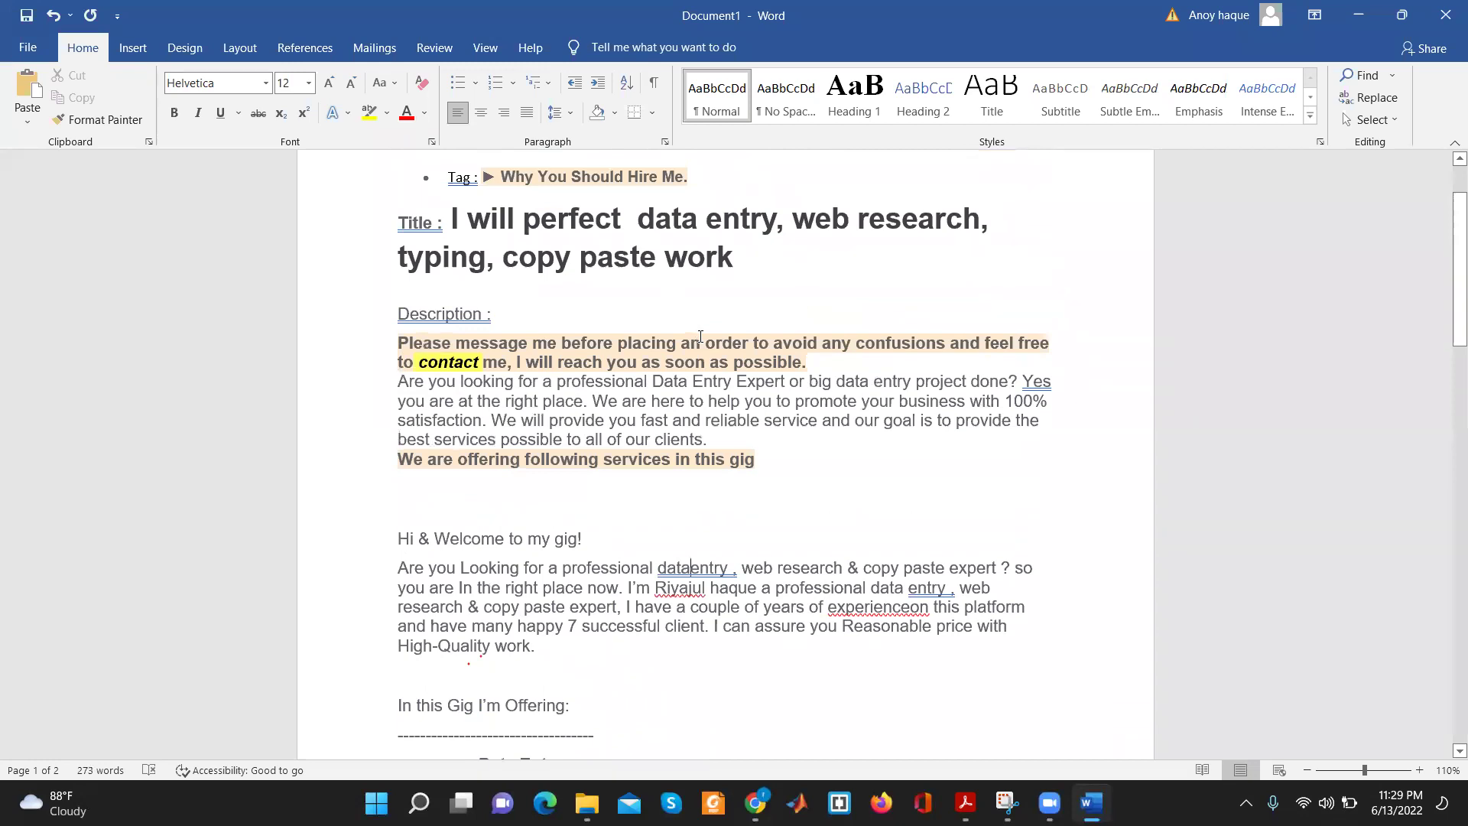
{"action": "left_click", "coordinate": [692, 382]}
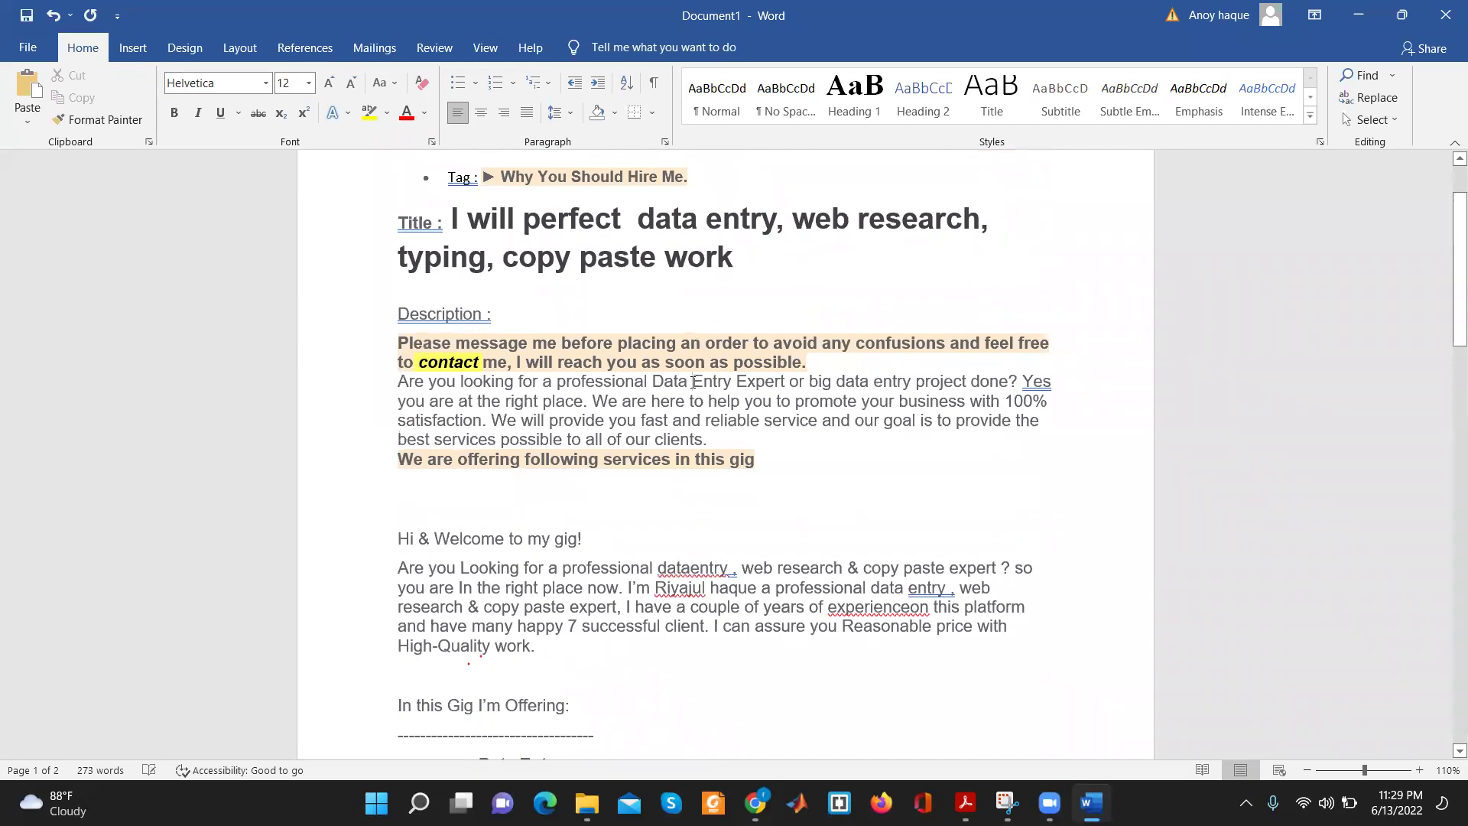
{"action": "key", "text": "BackSpace"}
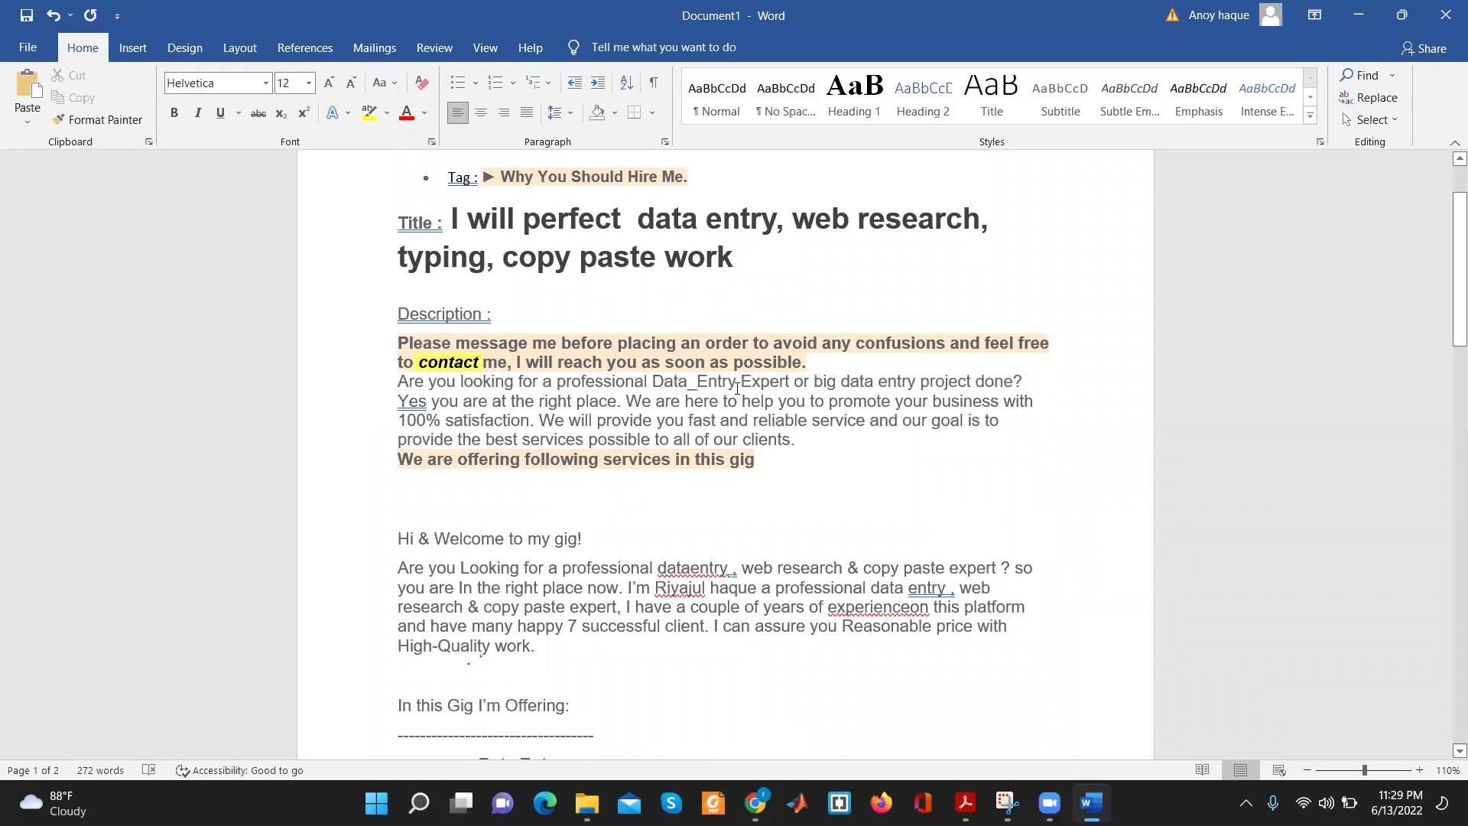
{"action": "left_click_drag", "start_coordinate": [734, 383], "coordinate": [650, 382]}
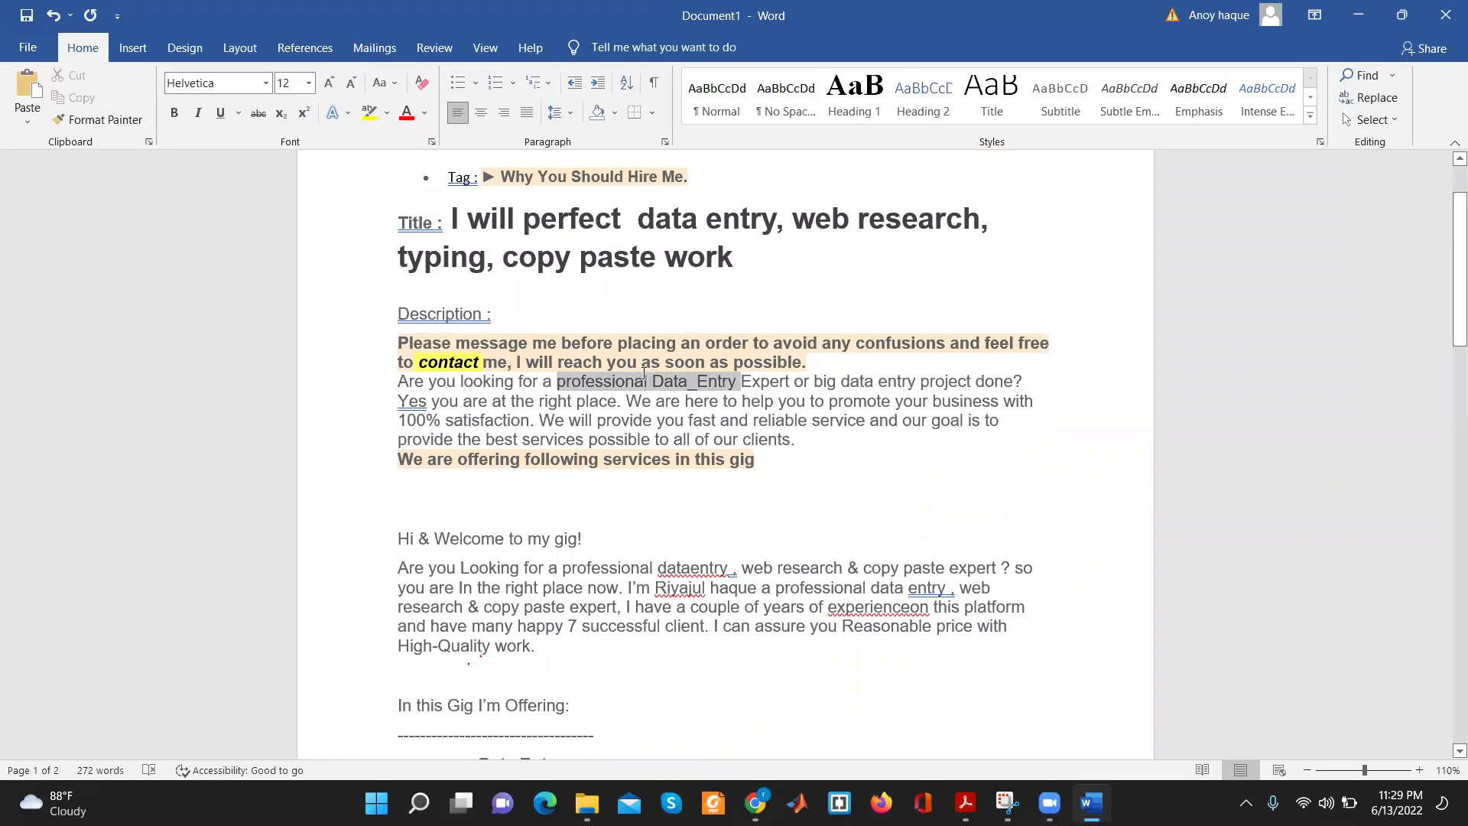
{"action": "left_click", "coordinate": [798, 464]}
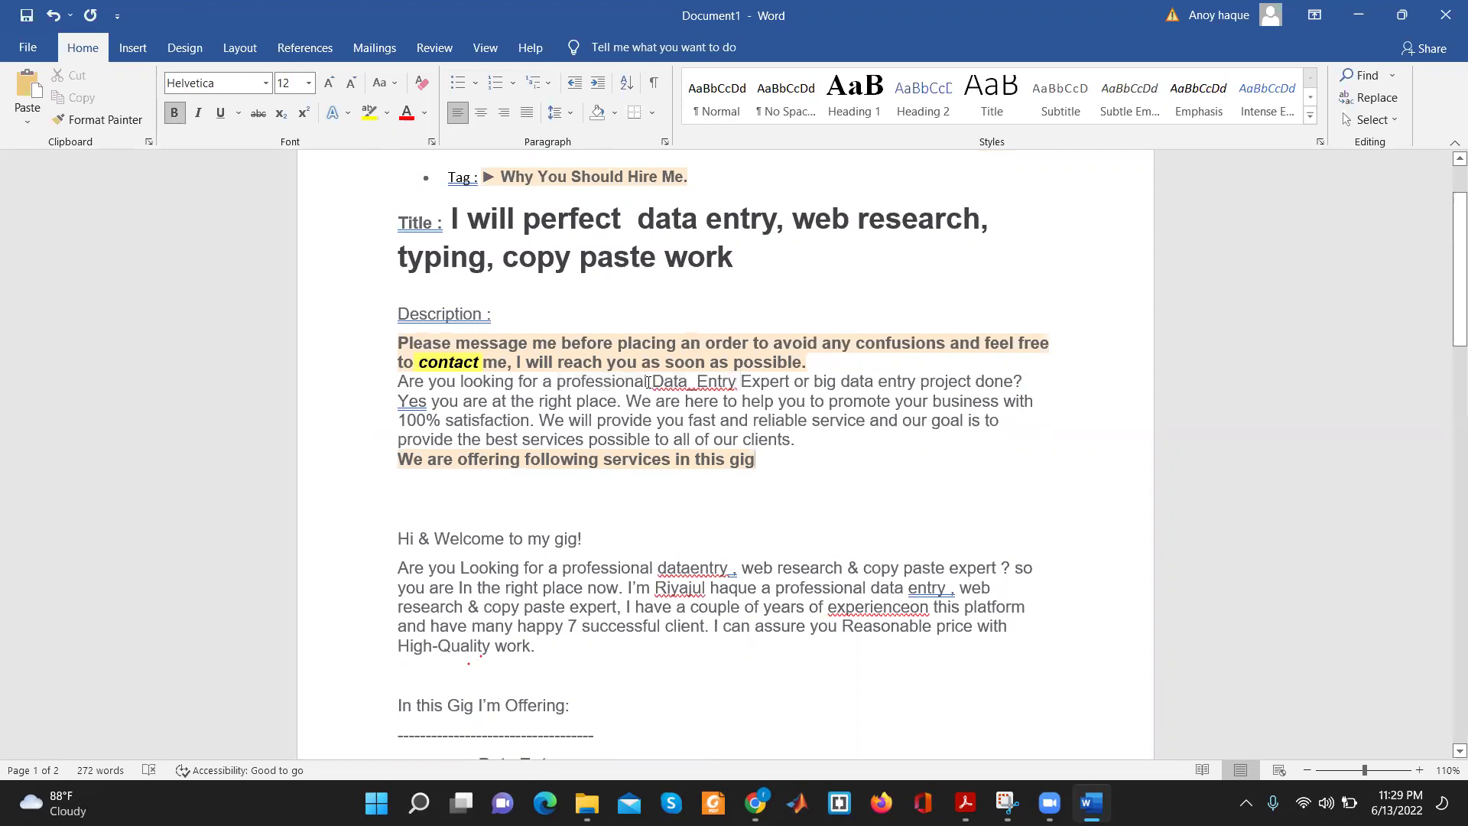
{"action": "left_click_drag", "start_coordinate": [648, 382], "coordinate": [739, 382]}
{"action": "left_click", "coordinate": [792, 478]}
{"action": "scroll", "coordinate": [792, 480], "scroll_direction": "down", "scroll_amount": 3}
{"action": "scroll", "coordinate": [790, 478], "scroll_direction": "down", "scroll_amount": 5}
{"action": "scroll", "coordinate": [792, 489], "scroll_direction": "down", "scroll_amount": 4}
{"action": "scroll", "coordinate": [794, 499], "scroll_direction": "up", "scroll_amount": 3}
{"action": "scroll", "coordinate": [756, 489], "scroll_direction": "up", "scroll_amount": 7}
{"action": "scroll", "coordinate": [674, 471], "scroll_direction": "up", "scroll_amount": 2}
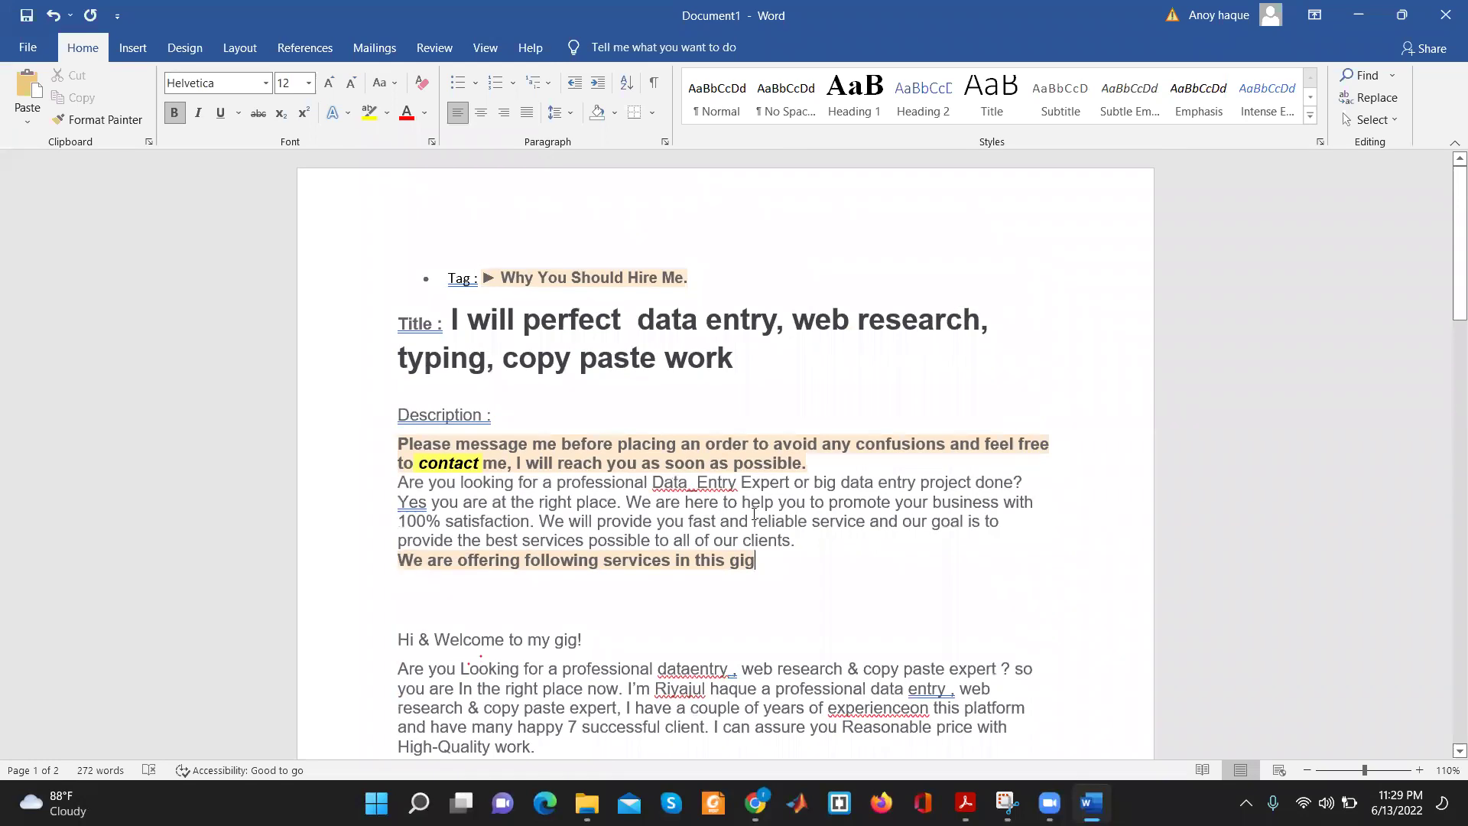
Drag the bold 'Please message me before placing an order…feel free' phrase to right after '100%'
{"action": "left_click", "coordinate": [817, 533]}
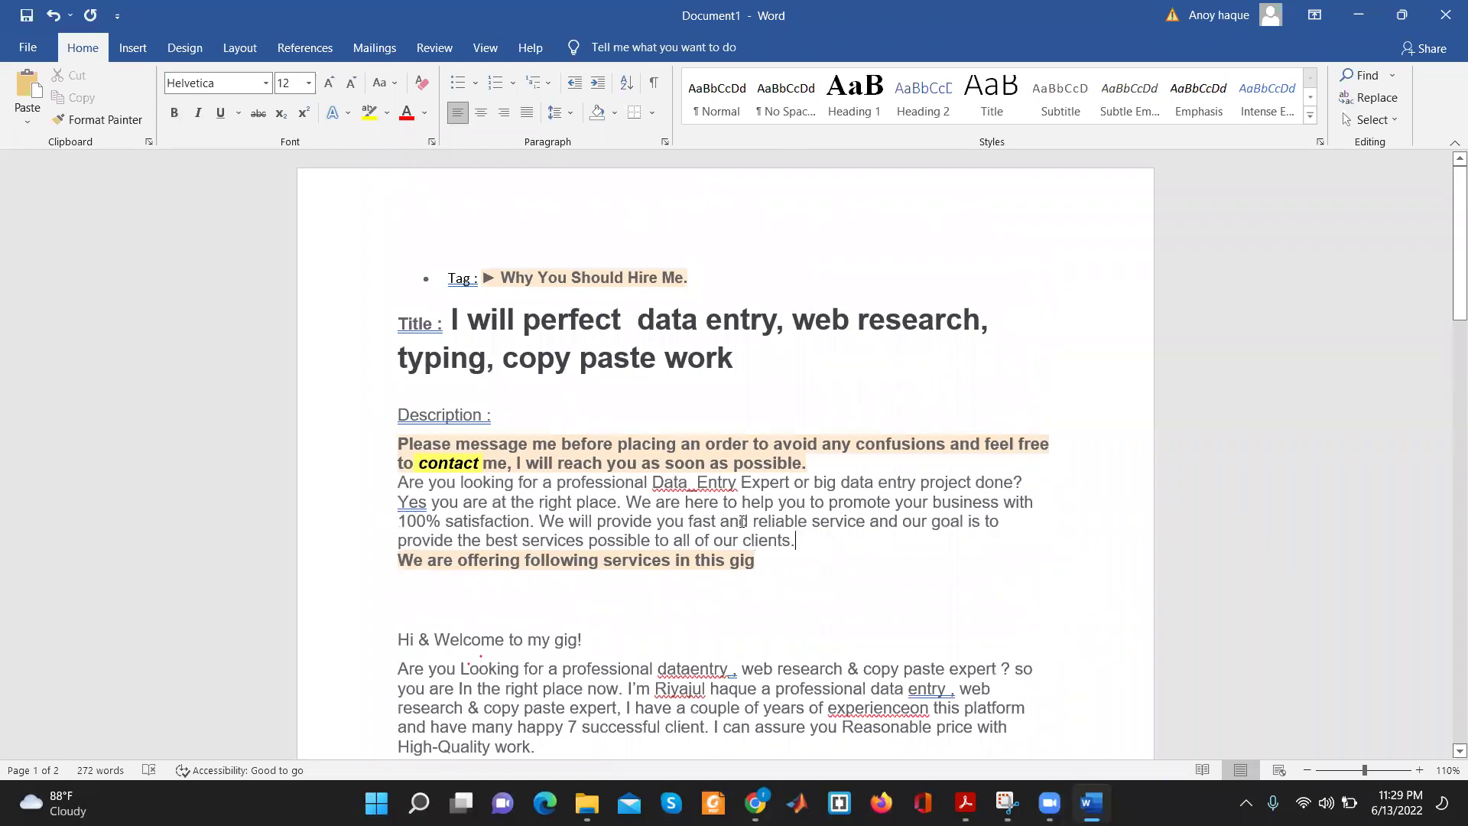
{"action": "left_click", "coordinate": [694, 490]}
{"action": "left_click", "coordinate": [773, 552]}
{"action": "left_click_drag", "start_coordinate": [763, 377], "coordinate": [452, 315]}
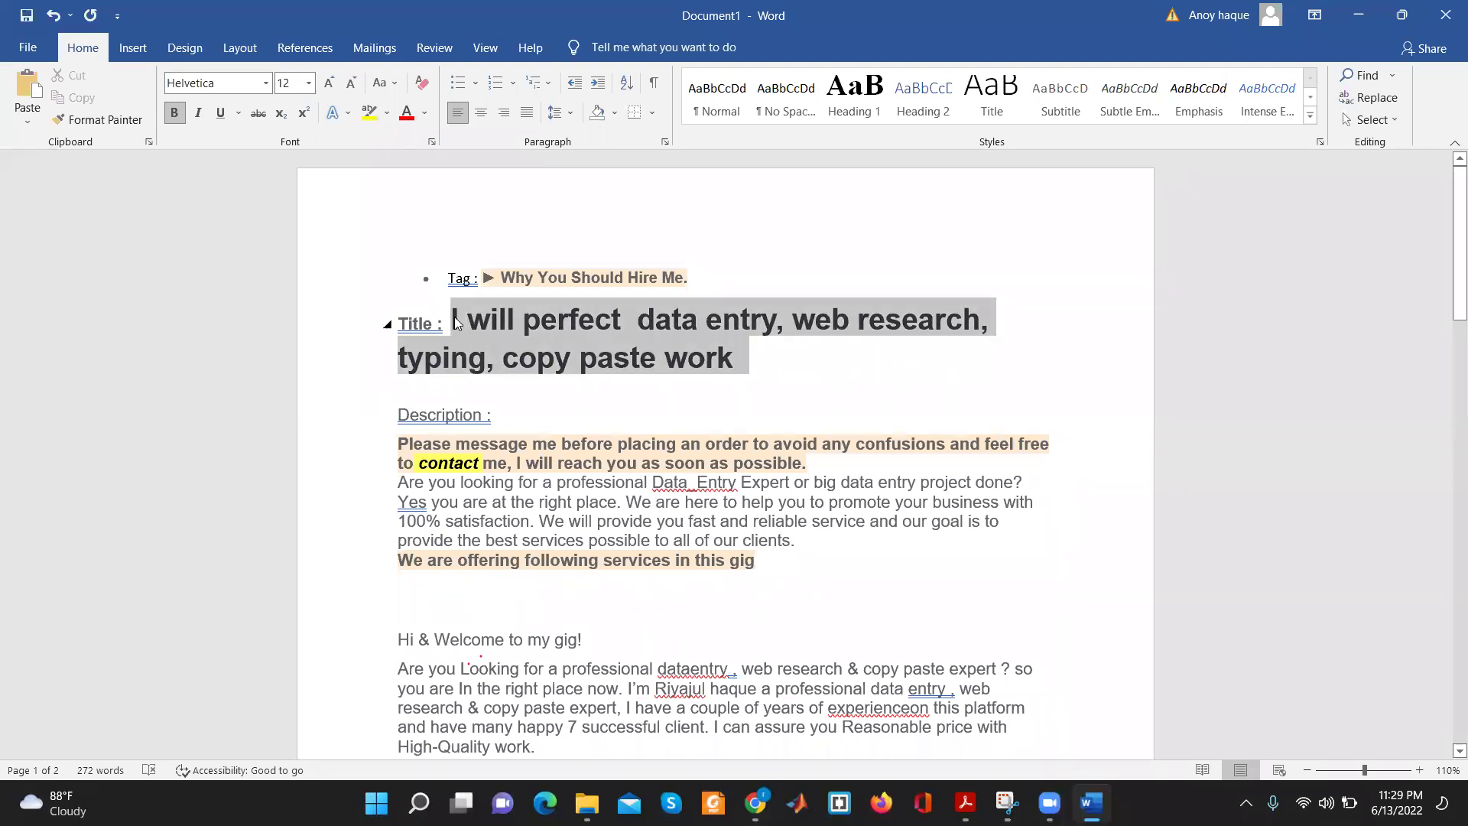
{"action": "left_click", "coordinate": [751, 357]}
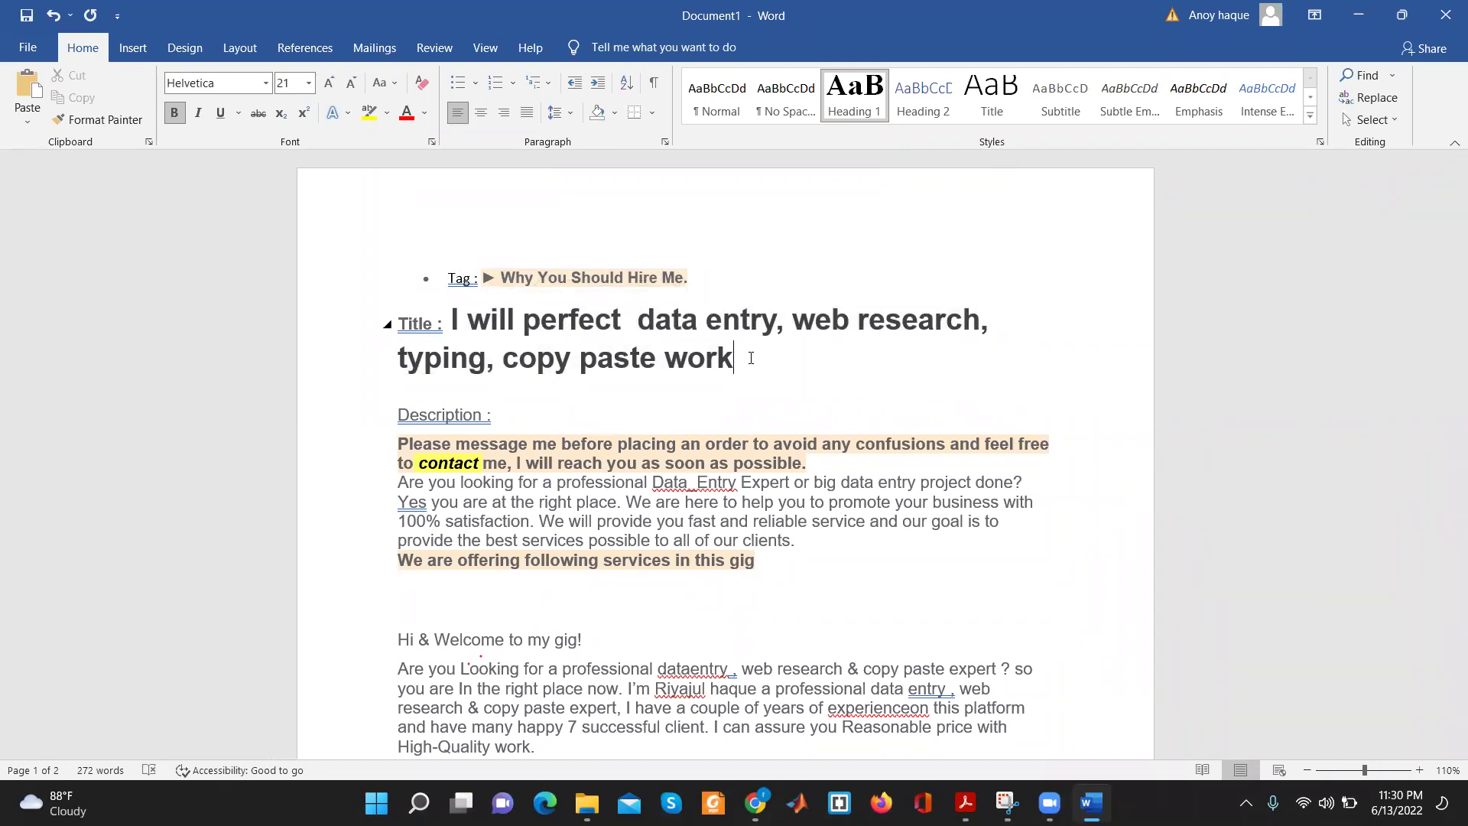
{"action": "scroll", "coordinate": [673, 367], "scroll_direction": "down", "scroll_amount": 3}
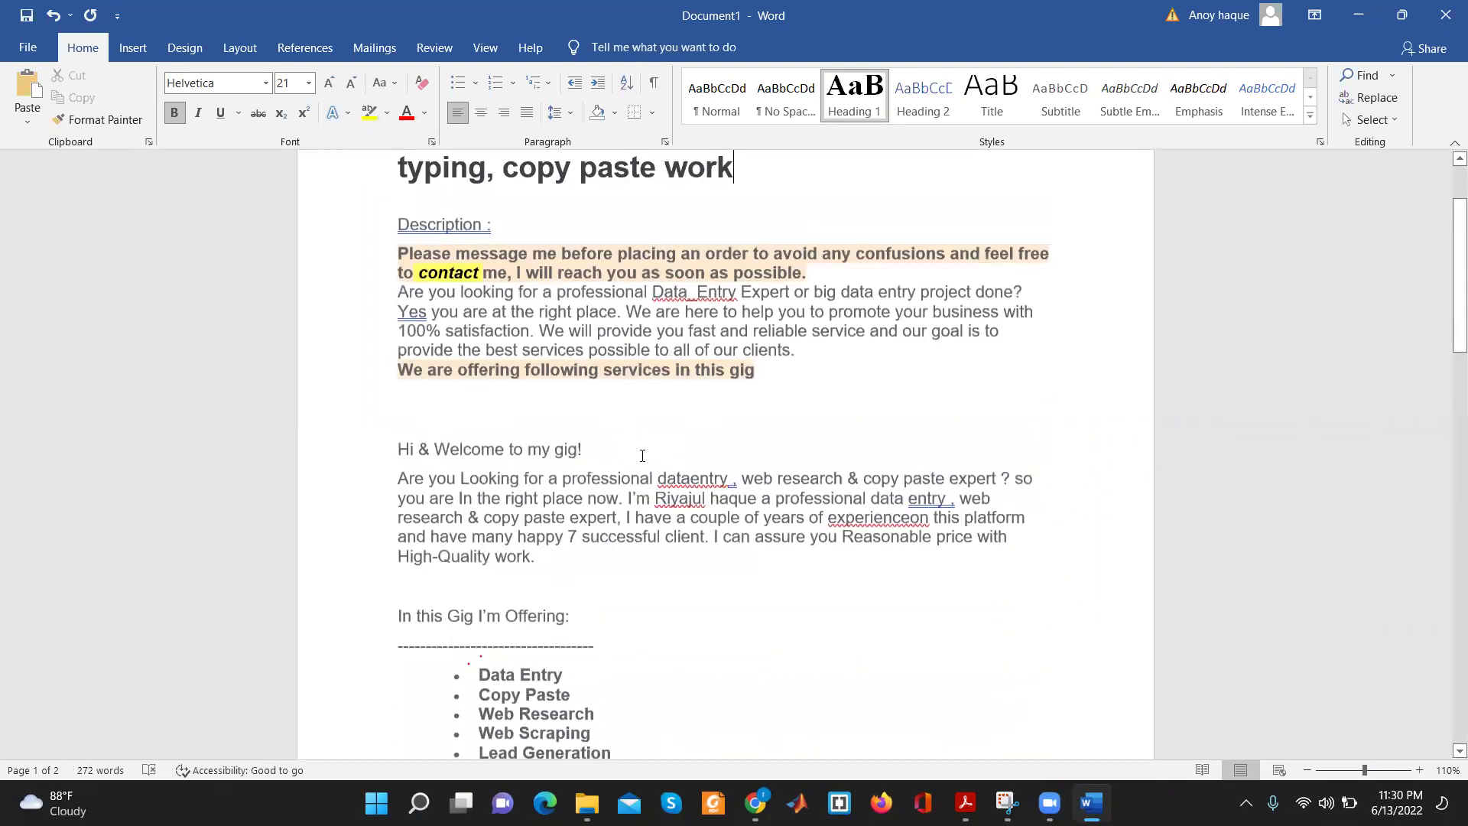
{"action": "scroll", "coordinate": [459, 344], "scroll_direction": "up", "scroll_amount": 3}
{"action": "left_click_drag", "start_coordinate": [370, 289], "coordinate": [370, 227]}
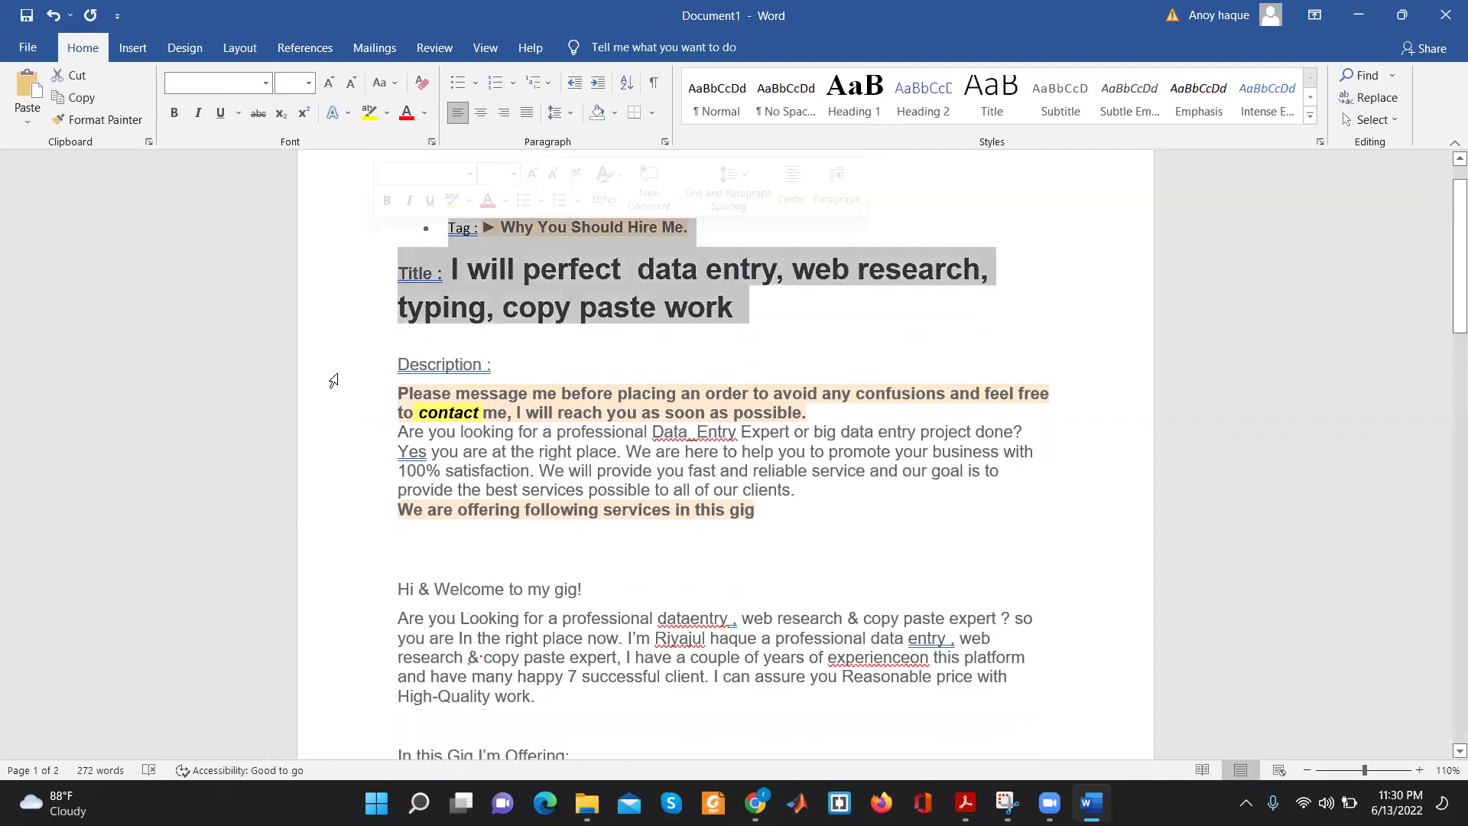
{"action": "mouse_move", "coordinate": [390, 382]}
{"action": "left_mouse_down"}
{"action": "mouse_move", "coordinate": [396, 418]}
{"action": "mouse_move", "coordinate": [428, 430]}
{"action": "mouse_move", "coordinate": [486, 505]}
{"action": "mouse_move", "coordinate": [622, 534]}
{"action": "left_mouse_up"}
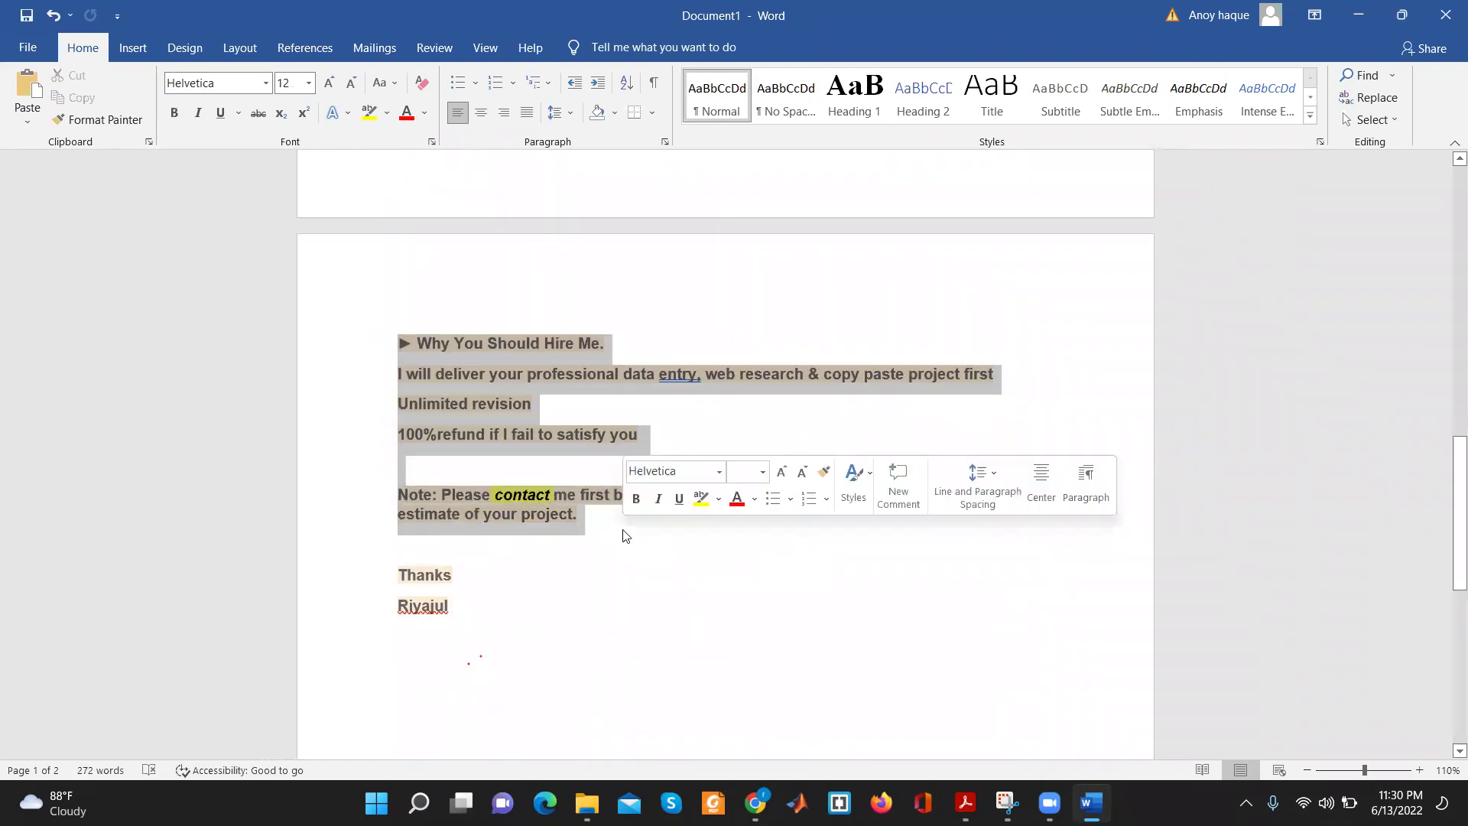
{"action": "left_click", "coordinate": [662, 290]}
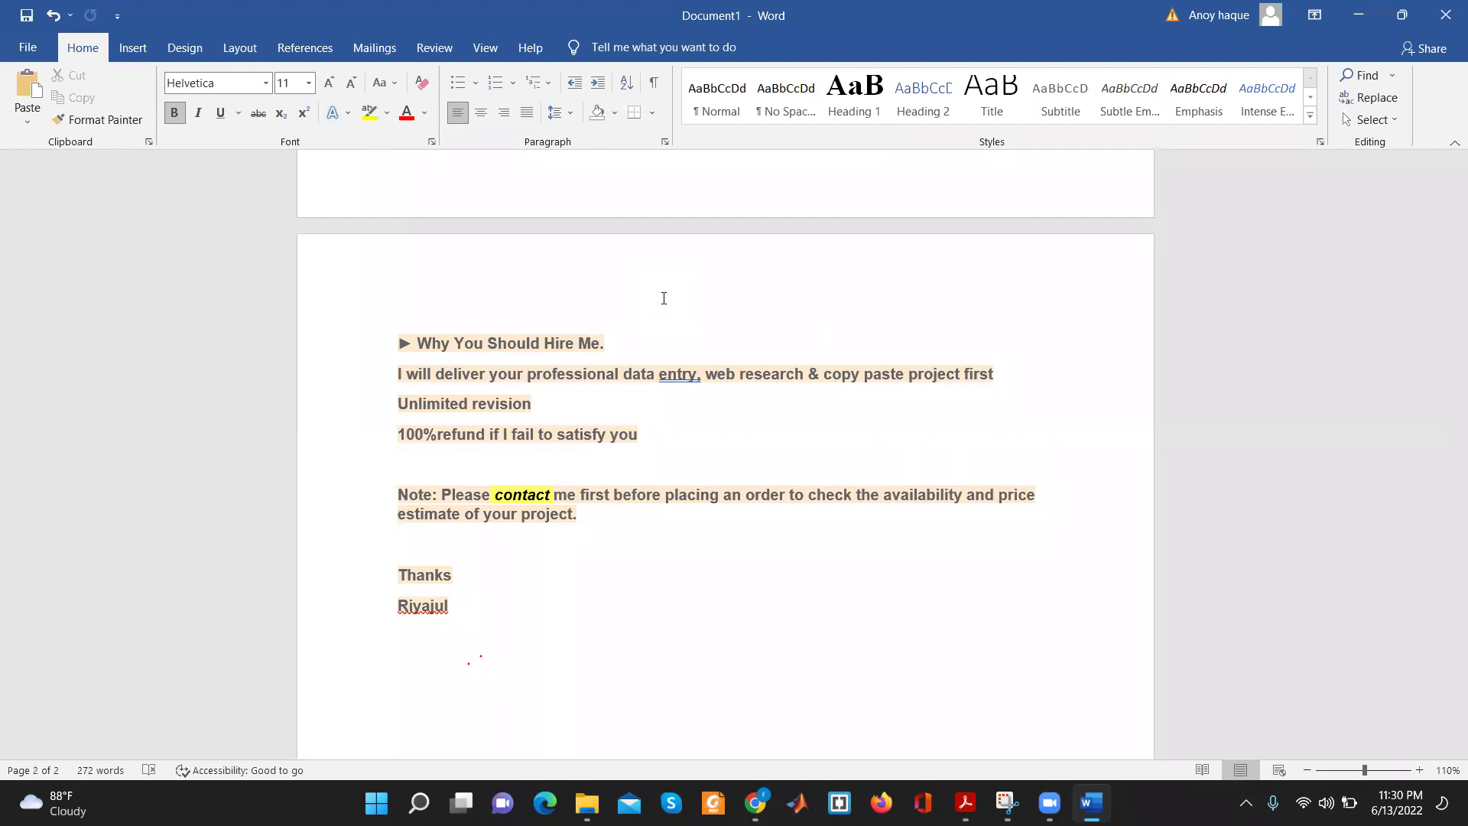
{"action": "scroll", "coordinate": [662, 298], "scroll_direction": "up", "scroll_amount": 5}
{"action": "scroll", "coordinate": [639, 325], "scroll_direction": "up", "scroll_amount": 5}
Insert an empty line directly below the gig title
{"action": "scroll", "coordinate": [569, 373], "scroll_direction": "up", "scroll_amount": 4}
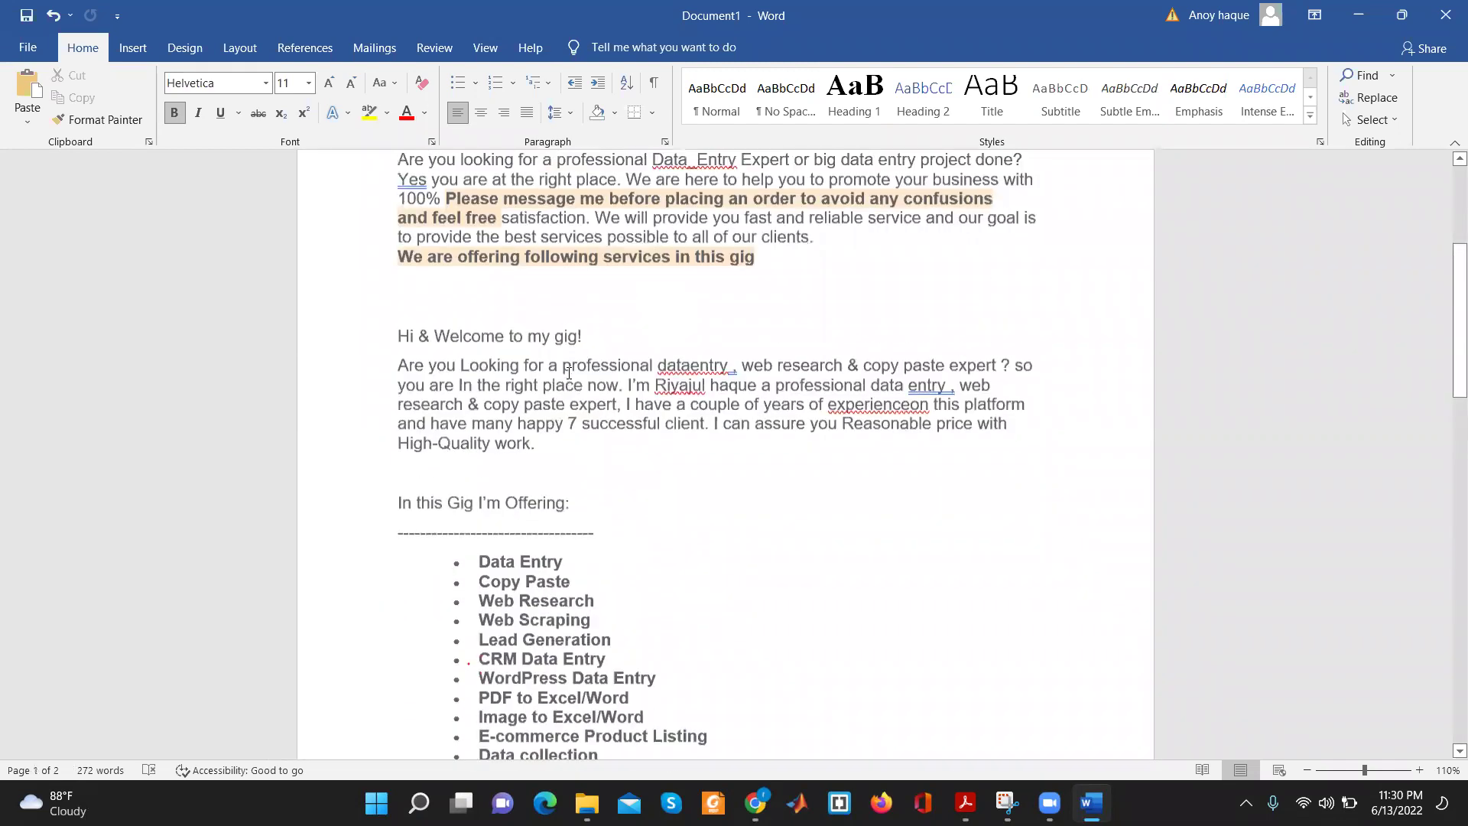
{"action": "scroll", "coordinate": [665, 321], "scroll_direction": "up", "scroll_amount": 2}
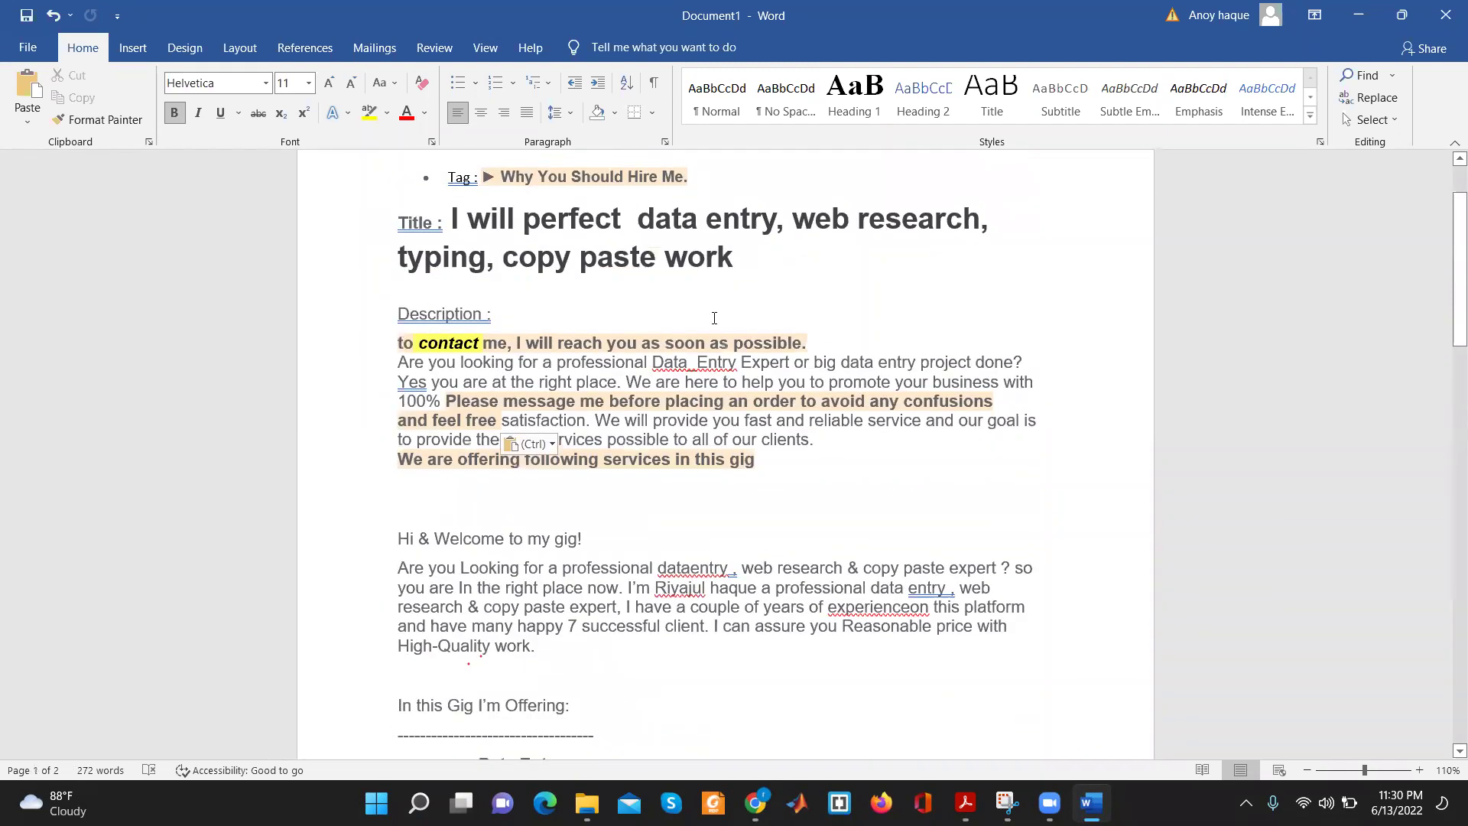
{"action": "triple_click", "coordinate": [648, 247]}
{"action": "key", "text": "Right"}
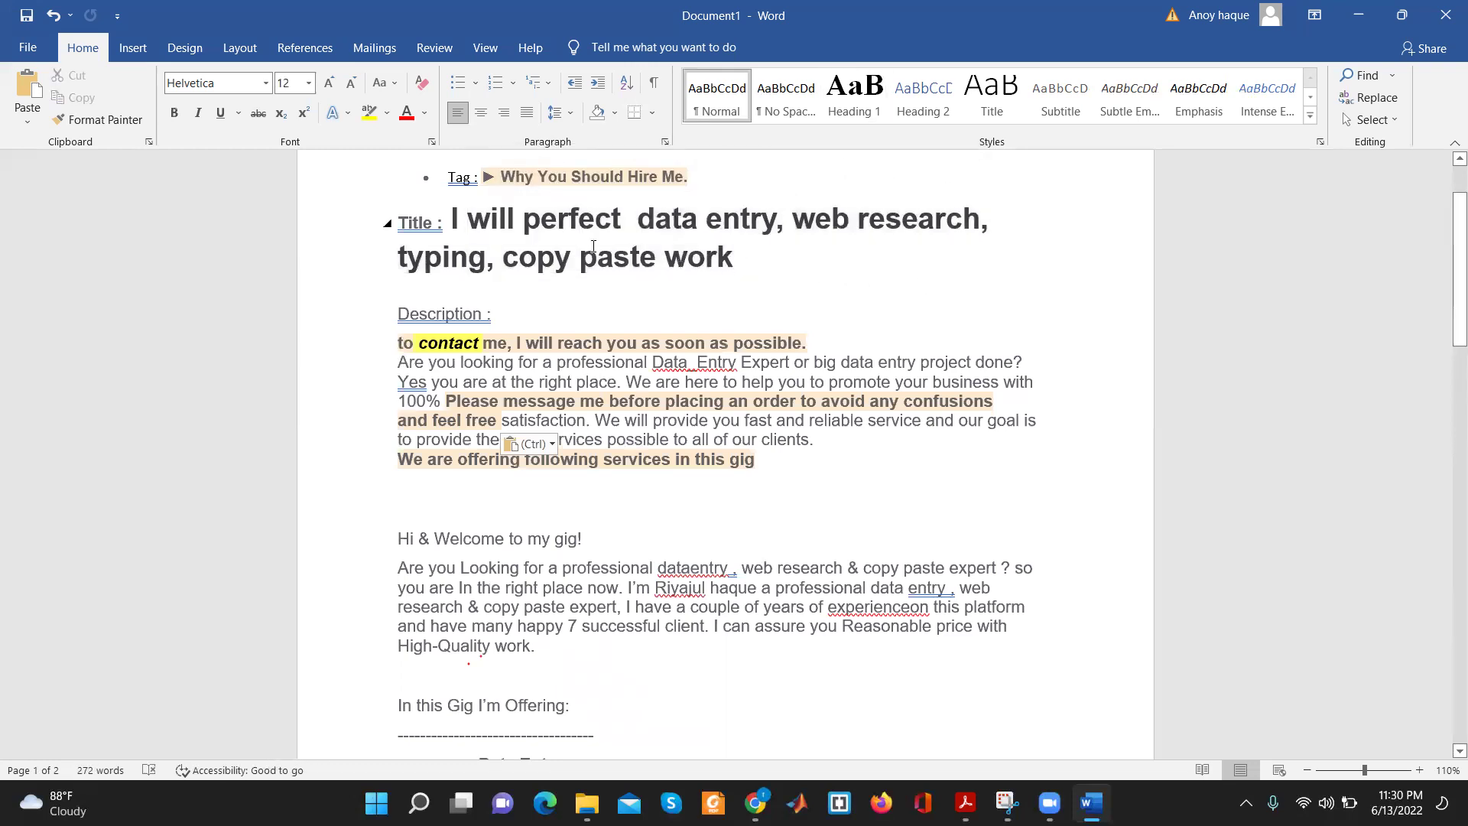
{"action": "triple_click", "coordinate": [594, 246]}
{"action": "key", "text": "Right"}
Select from the title down to the welcome paragraph to check the spacing, then deselect
{"action": "scroll", "coordinate": [703, 368], "scroll_direction": "down", "scroll_amount": 5}
{"action": "scroll", "coordinate": [673, 390], "scroll_direction": "down", "scroll_amount": 3}
{"action": "scroll", "coordinate": [620, 458], "scroll_direction": "down", "scroll_amount": 1}
{"action": "scroll", "coordinate": [550, 574], "scroll_direction": "up", "scroll_amount": 3}
{"action": "scroll", "coordinate": [504, 535], "scroll_direction": "up", "scroll_amount": 6}
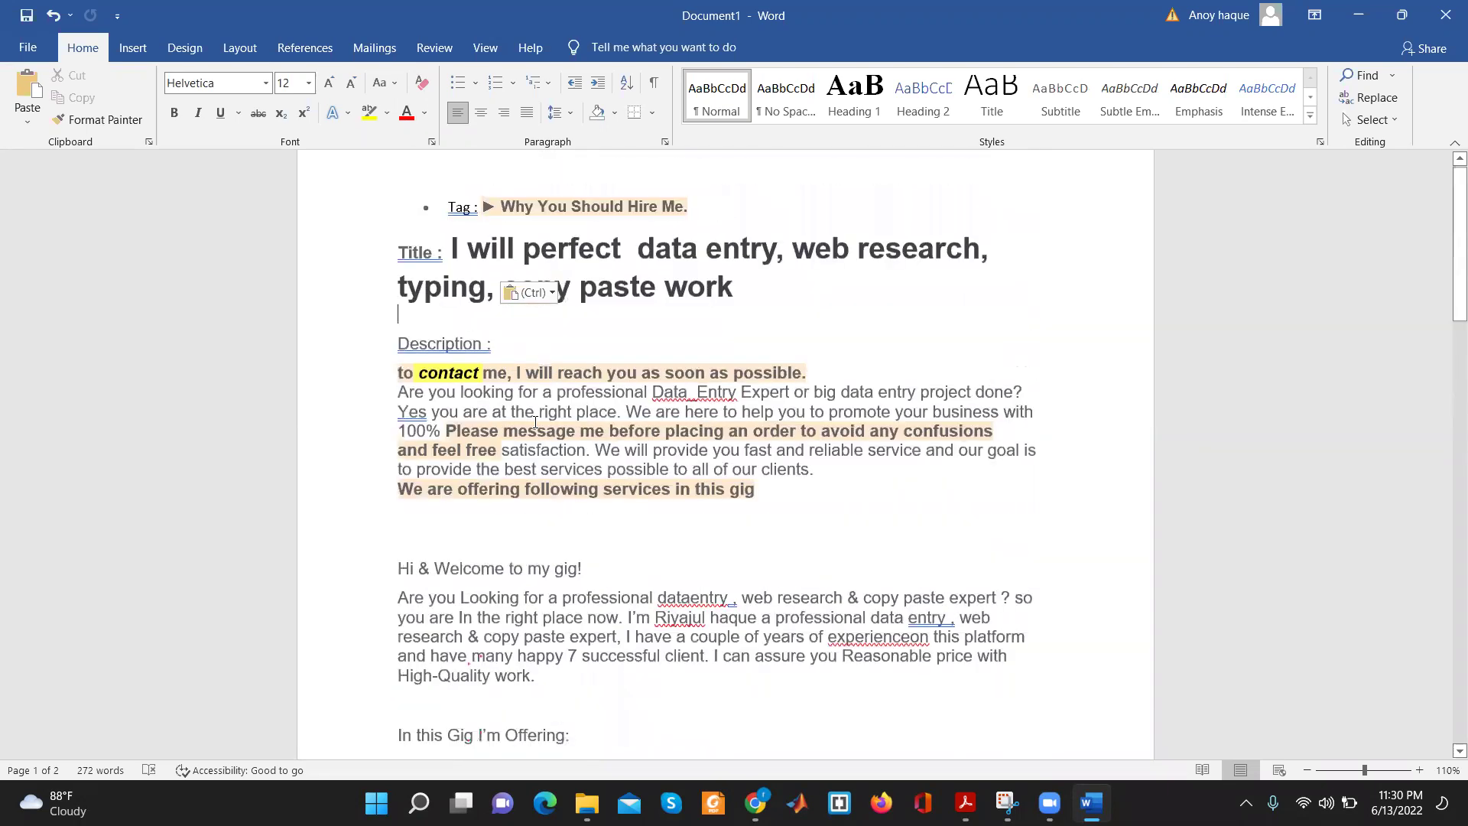
{"action": "scroll", "coordinate": [535, 422], "scroll_direction": "up", "scroll_amount": 1}
{"action": "left_click_drag", "start_coordinate": [388, 325], "coordinate": [624, 572]}
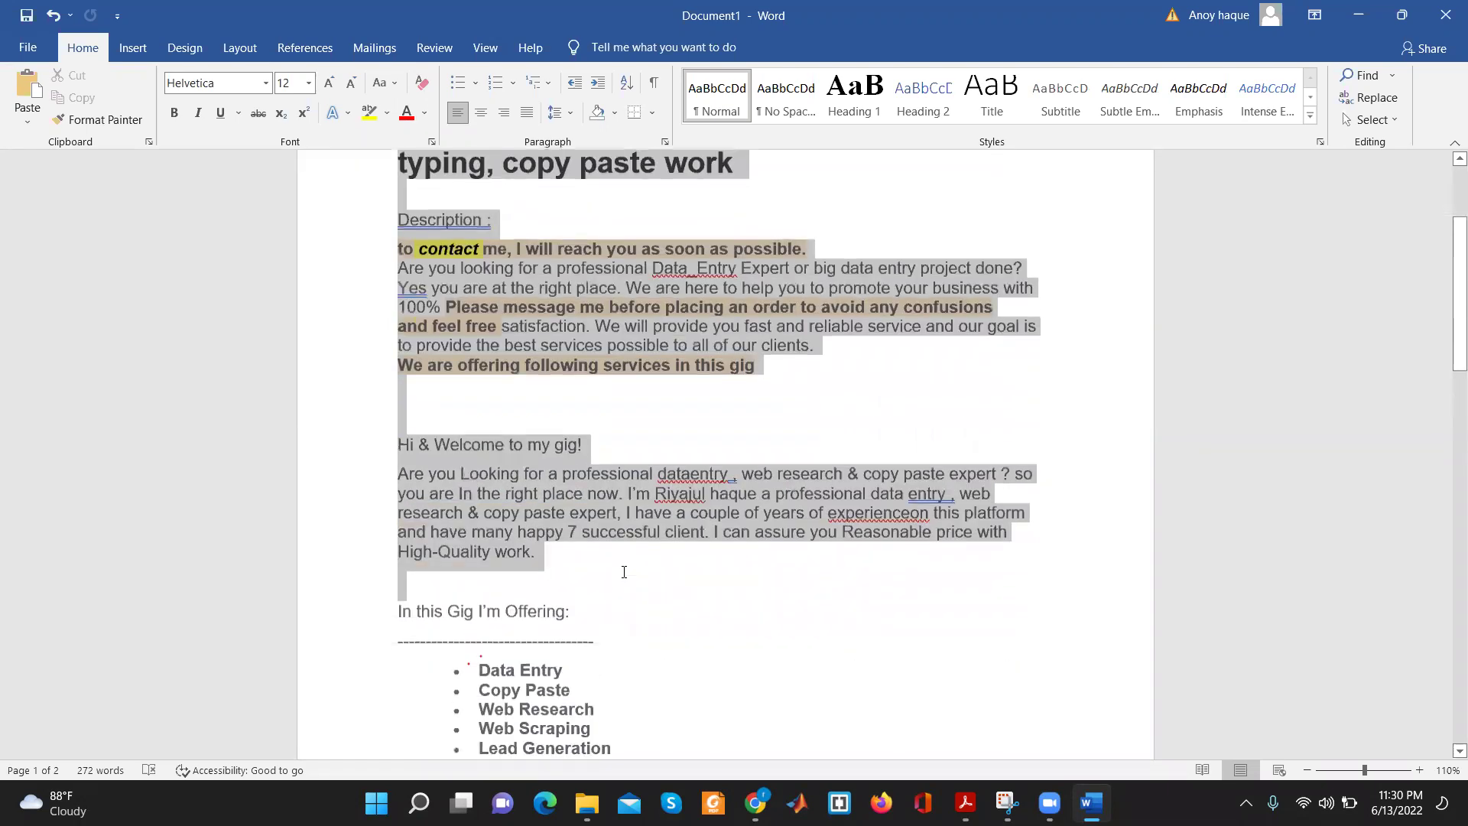
{"action": "scroll", "coordinate": [623, 572], "scroll_direction": "down", "scroll_amount": 4}
{"action": "scroll", "coordinate": [627, 577], "scroll_direction": "down", "scroll_amount": 6}
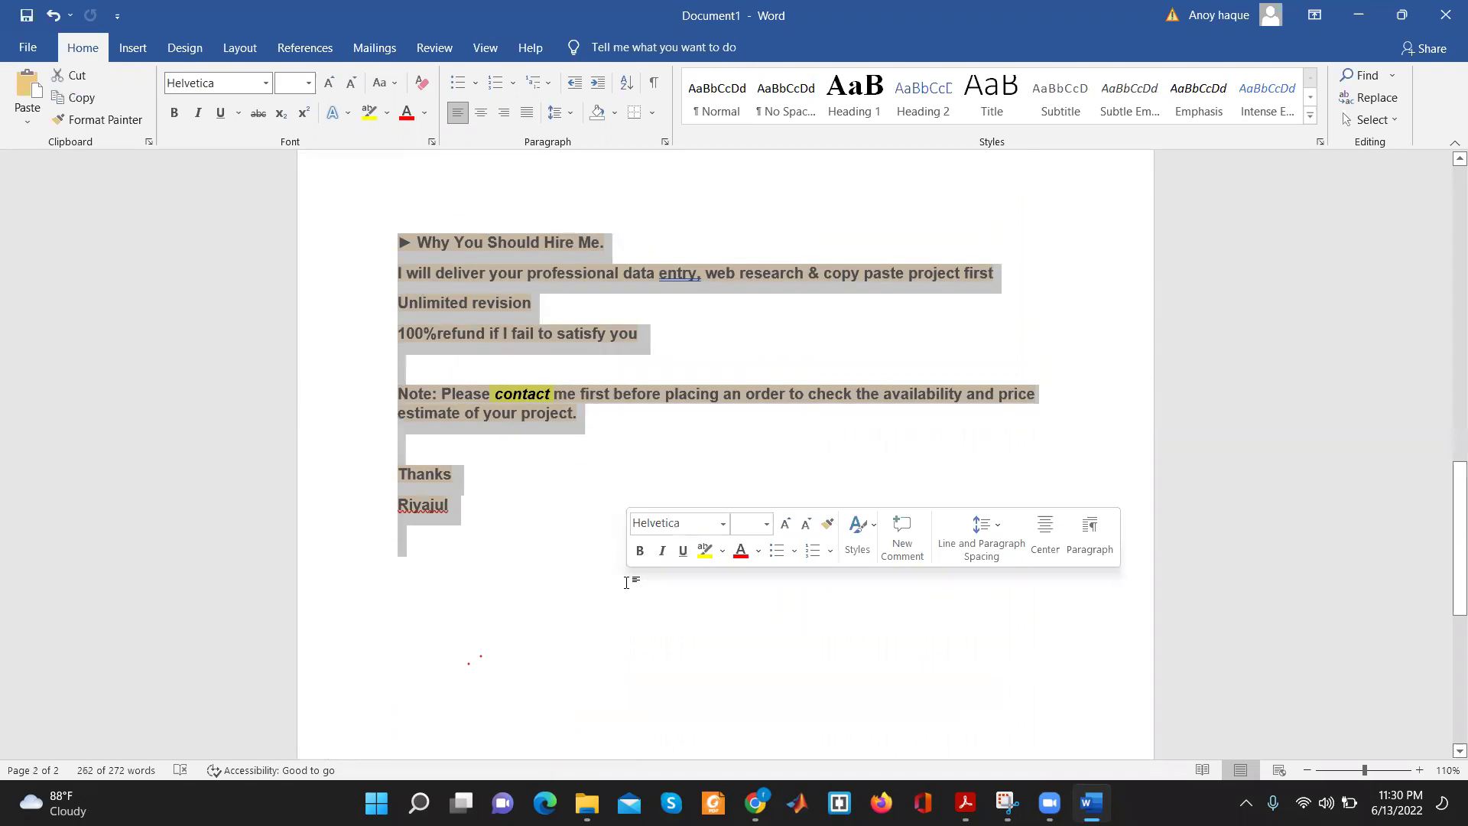
{"action": "left_click", "coordinate": [492, 501]}
Select part of the text below the title to check the new spacing, then clear the selection
{"action": "scroll", "coordinate": [491, 502], "scroll_direction": "up", "scroll_amount": 3}
{"action": "scroll", "coordinate": [492, 504], "scroll_direction": "up", "scroll_amount": 5}
{"action": "scroll", "coordinate": [491, 504], "scroll_direction": "up", "scroll_amount": 3}
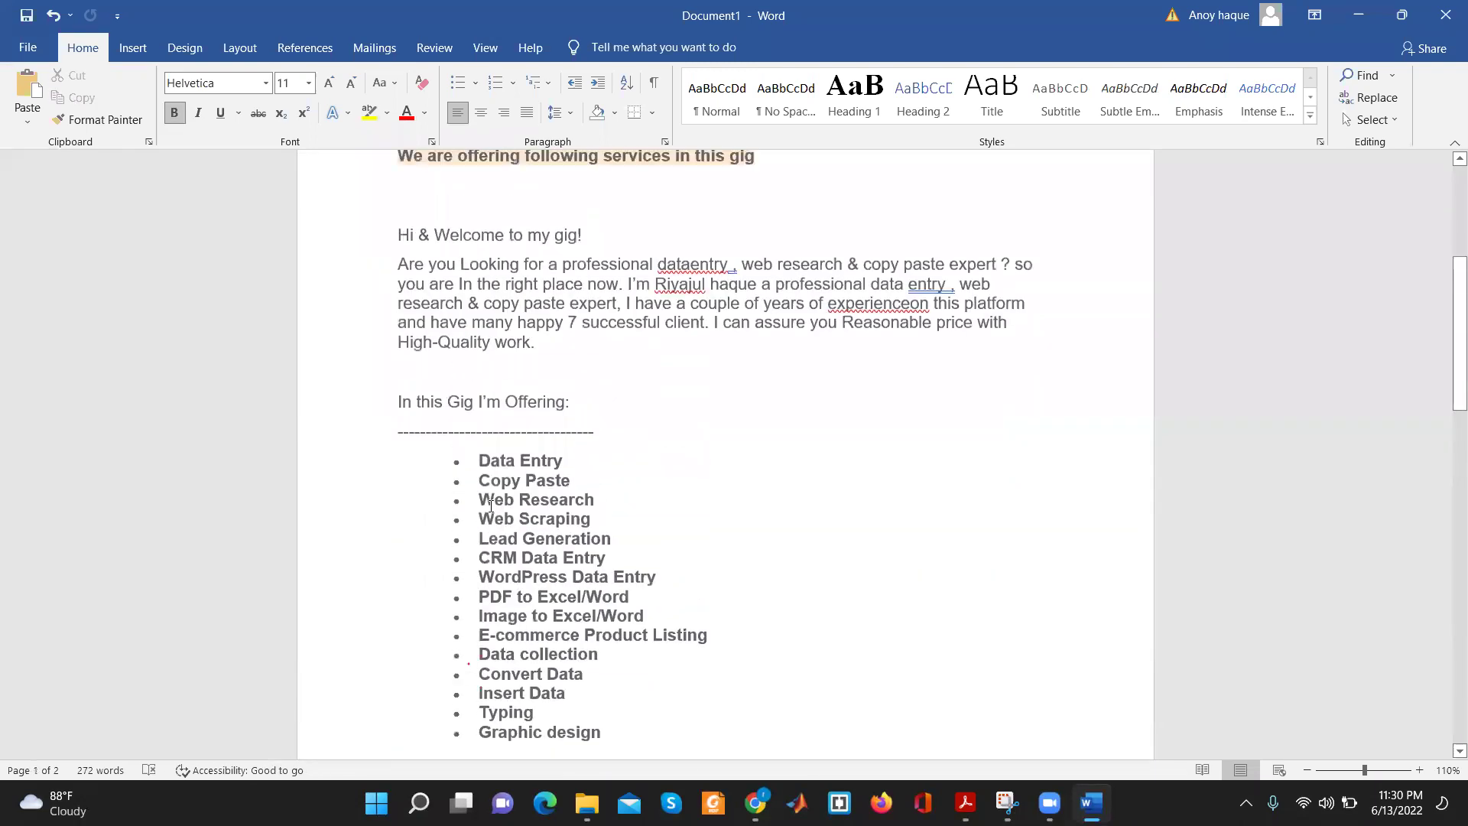
{"action": "scroll", "coordinate": [459, 482], "scroll_direction": "up", "scroll_amount": 5}
{"action": "scroll", "coordinate": [413, 461], "scroll_direction": "down", "scroll_amount": 2}
{"action": "left_click_drag", "start_coordinate": [397, 387], "coordinate": [454, 467]}
{"action": "scroll", "coordinate": [454, 466], "scroll_direction": "down", "scroll_amount": 5}
{"action": "scroll", "coordinate": [454, 466], "scroll_direction": "down", "scroll_amount": 1}
{"action": "scroll", "coordinate": [454, 466], "scroll_direction": "down", "scroll_amount": 5}
{"action": "scroll", "coordinate": [454, 467], "scroll_direction": "down", "scroll_amount": 4}
{"action": "scroll", "coordinate": [454, 467], "scroll_direction": "down", "scroll_amount": 1}
{"action": "left_click_drag", "start_coordinate": [454, 466], "coordinate": [478, 426]}
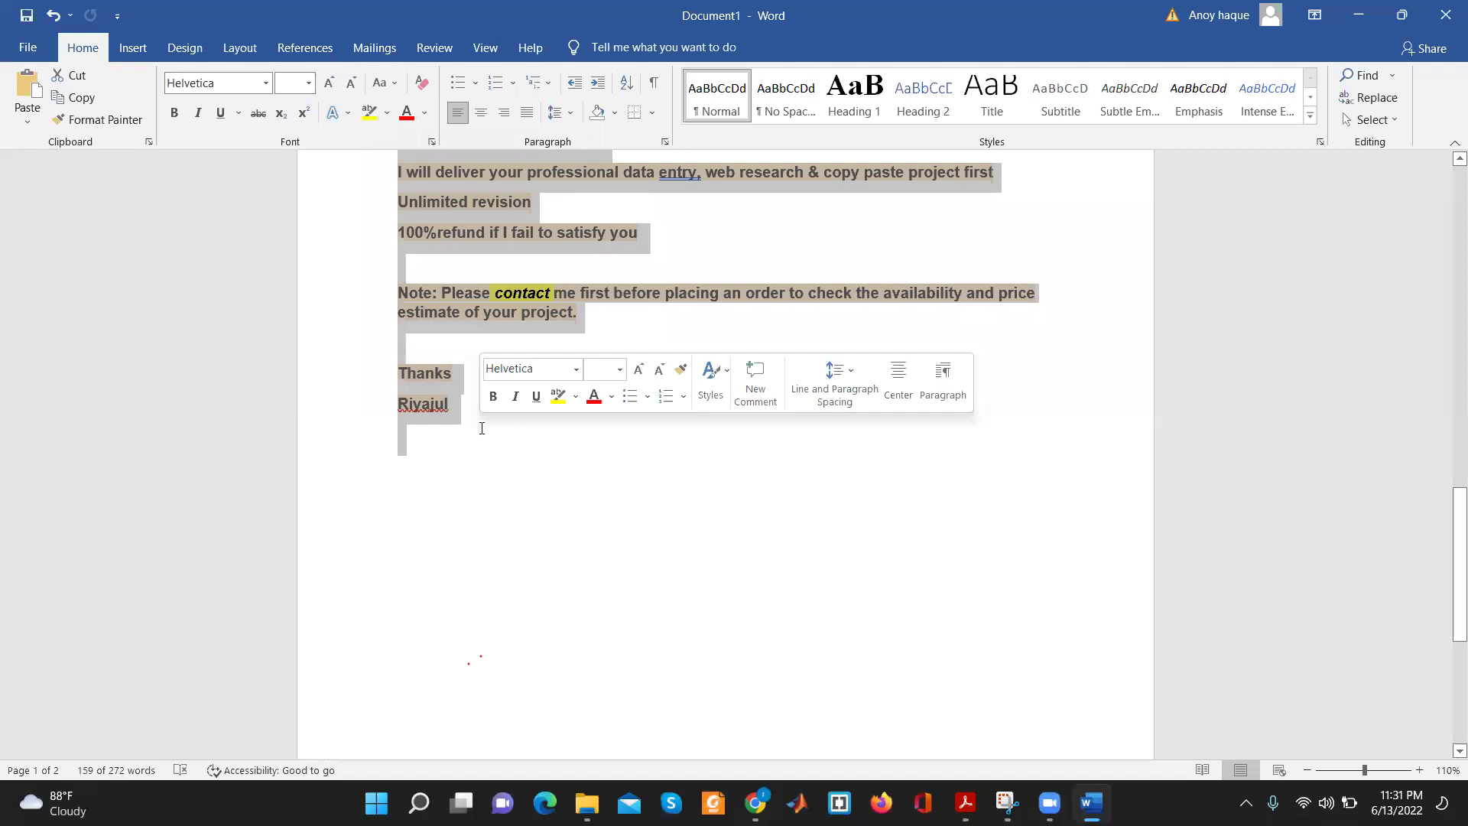
{"action": "scroll", "coordinate": [520, 383], "scroll_direction": "up", "scroll_amount": 3}
{"action": "scroll", "coordinate": [583, 320], "scroll_direction": "up", "scroll_amount": 3}
{"action": "scroll", "coordinate": [583, 320], "scroll_direction": "up", "scroll_amount": 6}
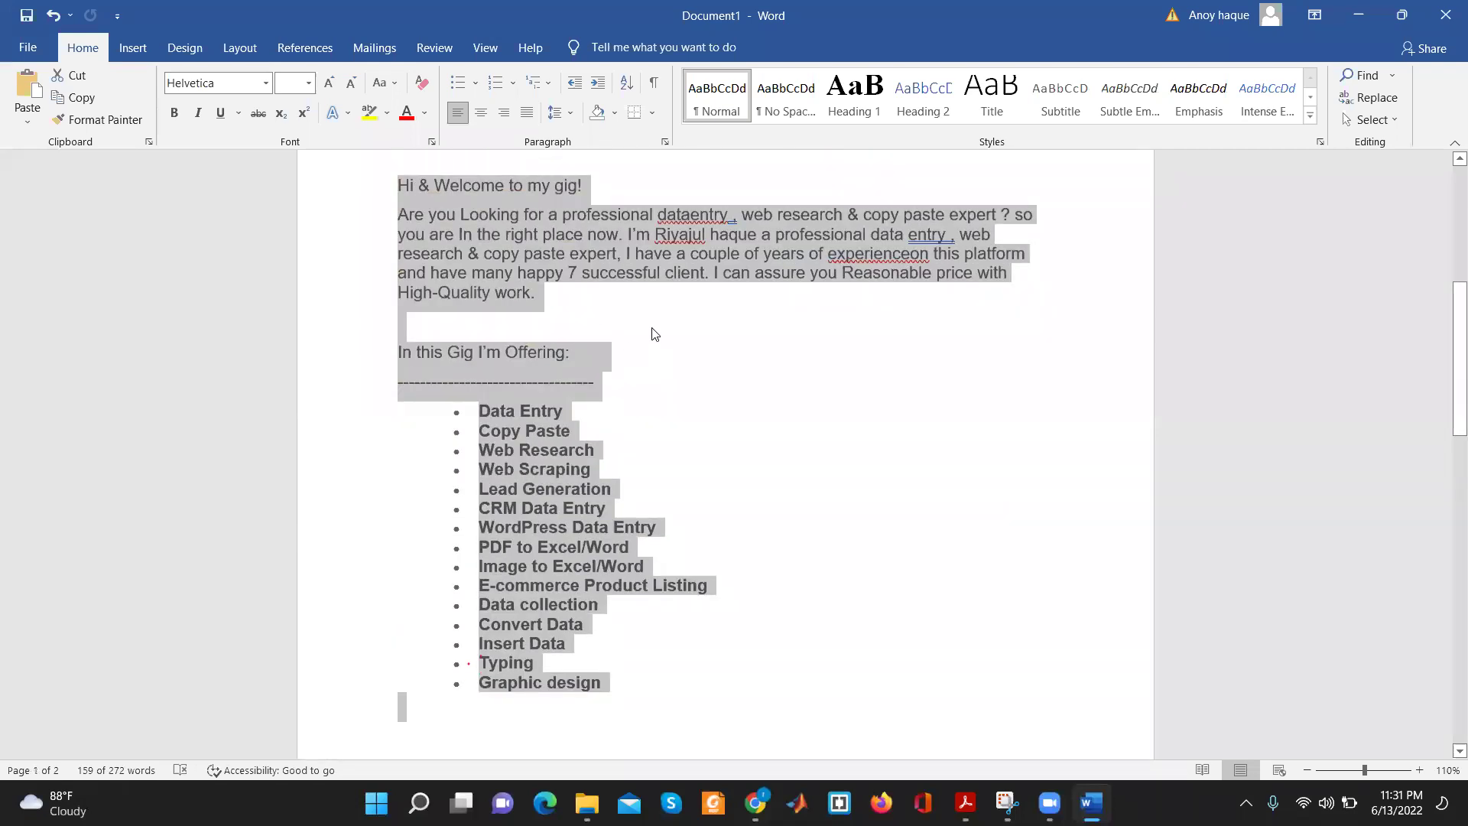
{"action": "left_click", "coordinate": [653, 332]}
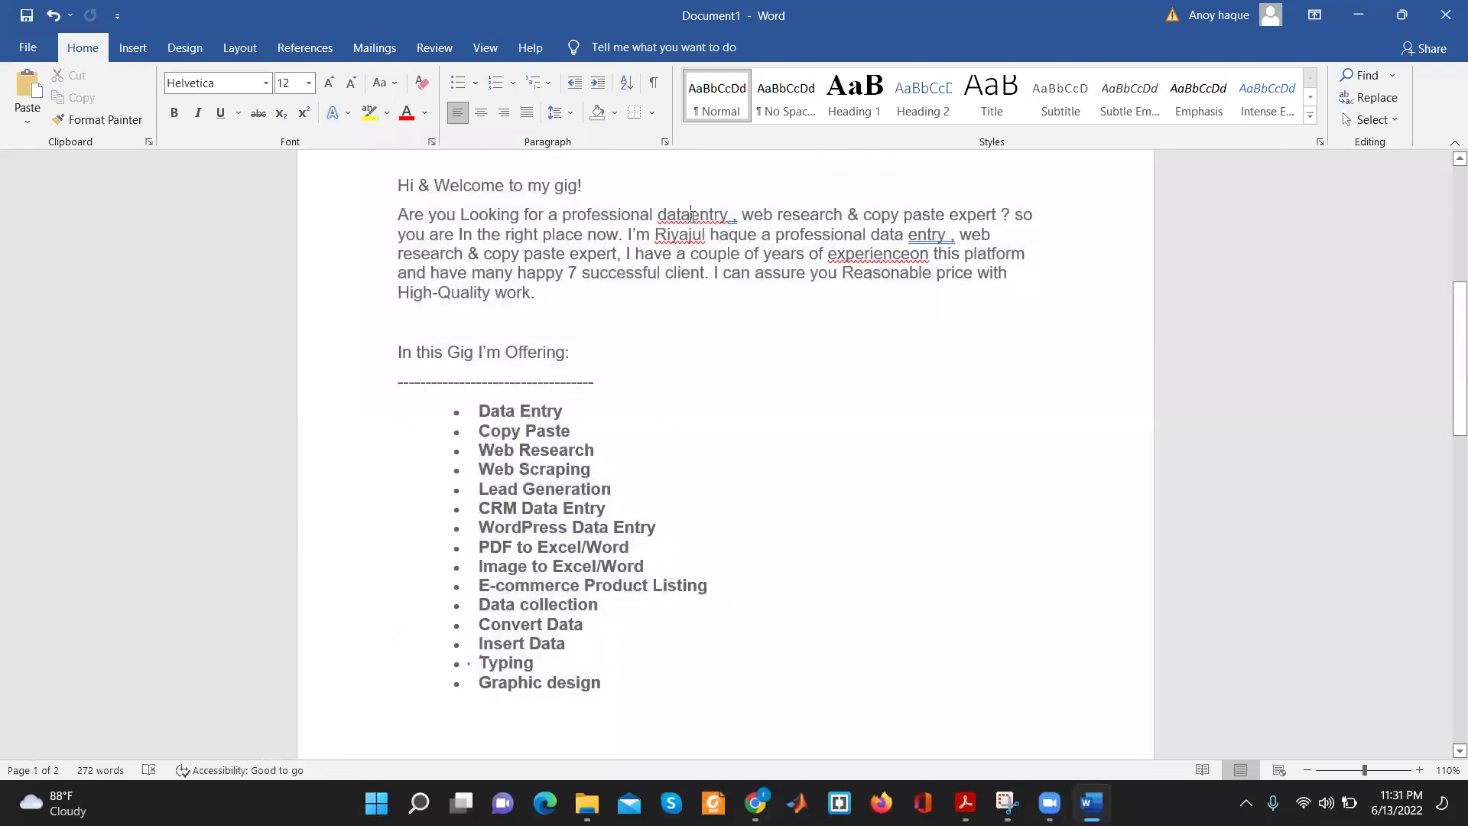
Undo the last edit so 'dataentry' reads 'data entry' again in the welcome paragraph
{"action": "key", "text": "ctrl+z"}
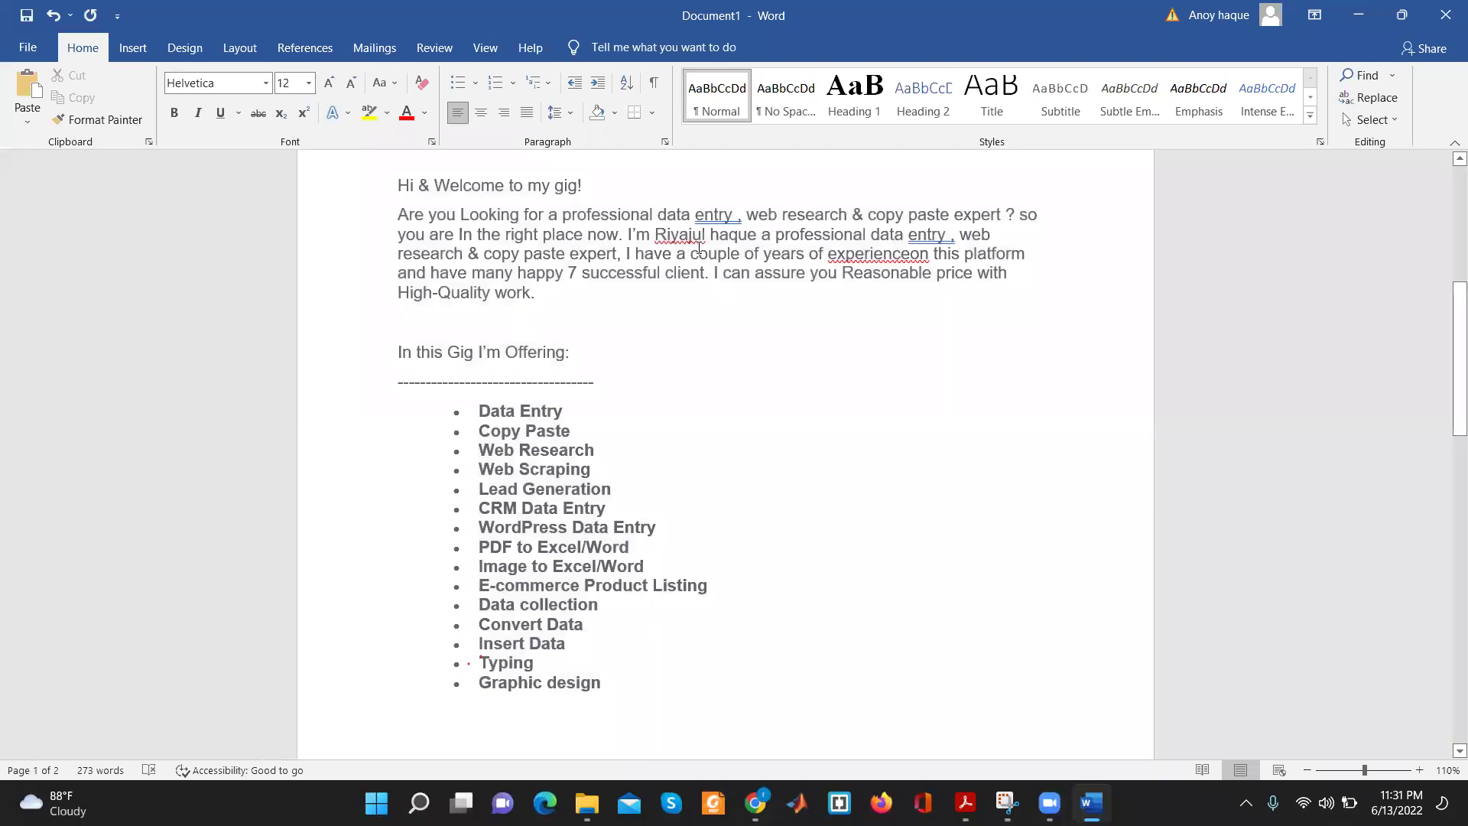
{"action": "scroll", "coordinate": [592, 378], "scroll_direction": "up", "scroll_amount": 3}
{"action": "scroll", "coordinate": [497, 322], "scroll_direction": "down", "scroll_amount": 4}
{"action": "scroll", "coordinate": [406, 259], "scroll_direction": "up", "scroll_amount": 1}
{"action": "scroll", "coordinate": [407, 259], "scroll_direction": "up", "scroll_amount": 1}
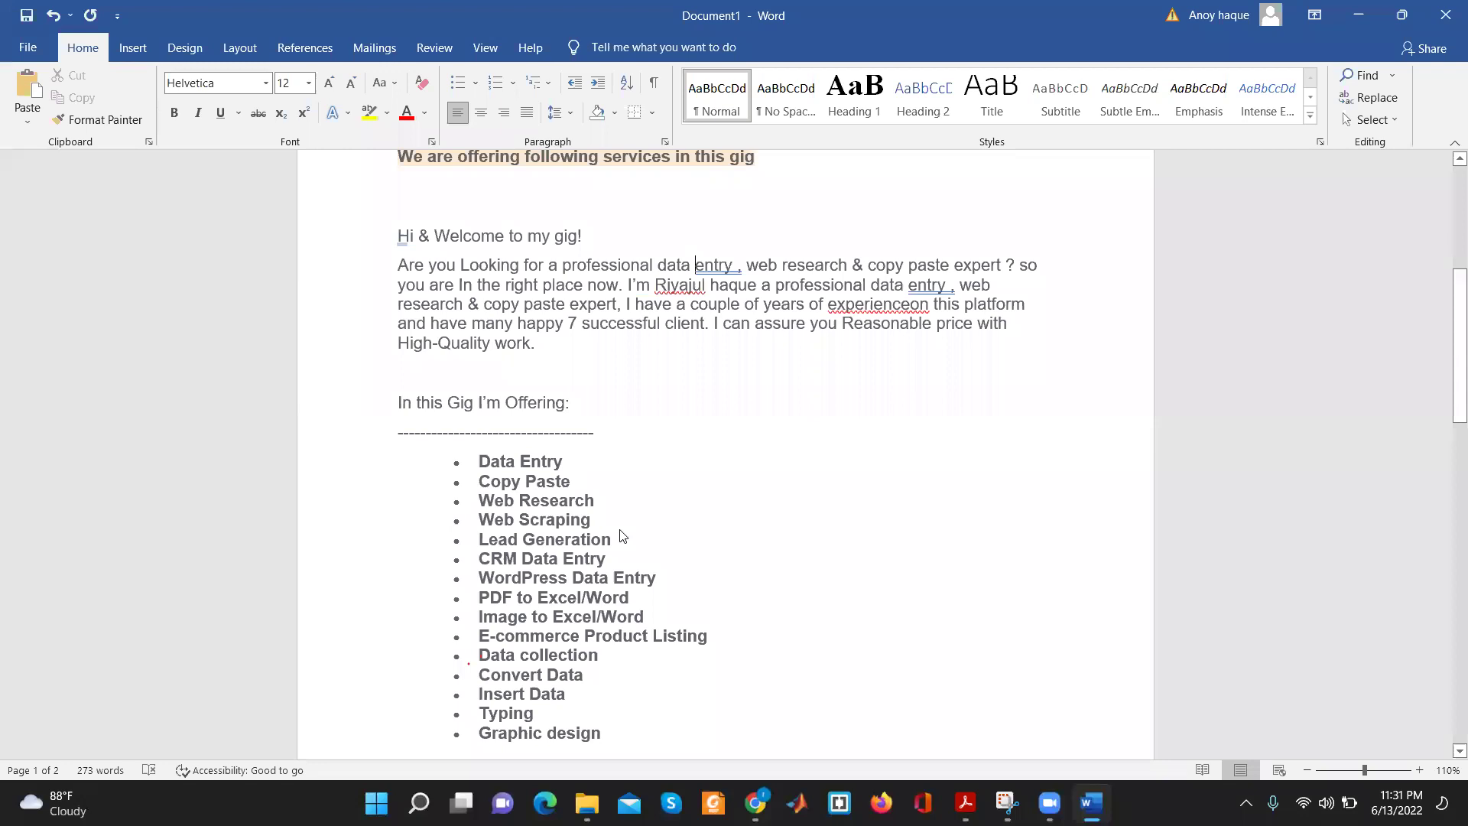
{"action": "scroll", "coordinate": [621, 535], "scroll_direction": "down", "scroll_amount": 1}
{"action": "scroll", "coordinate": [621, 539], "scroll_direction": "down", "scroll_amount": 4}
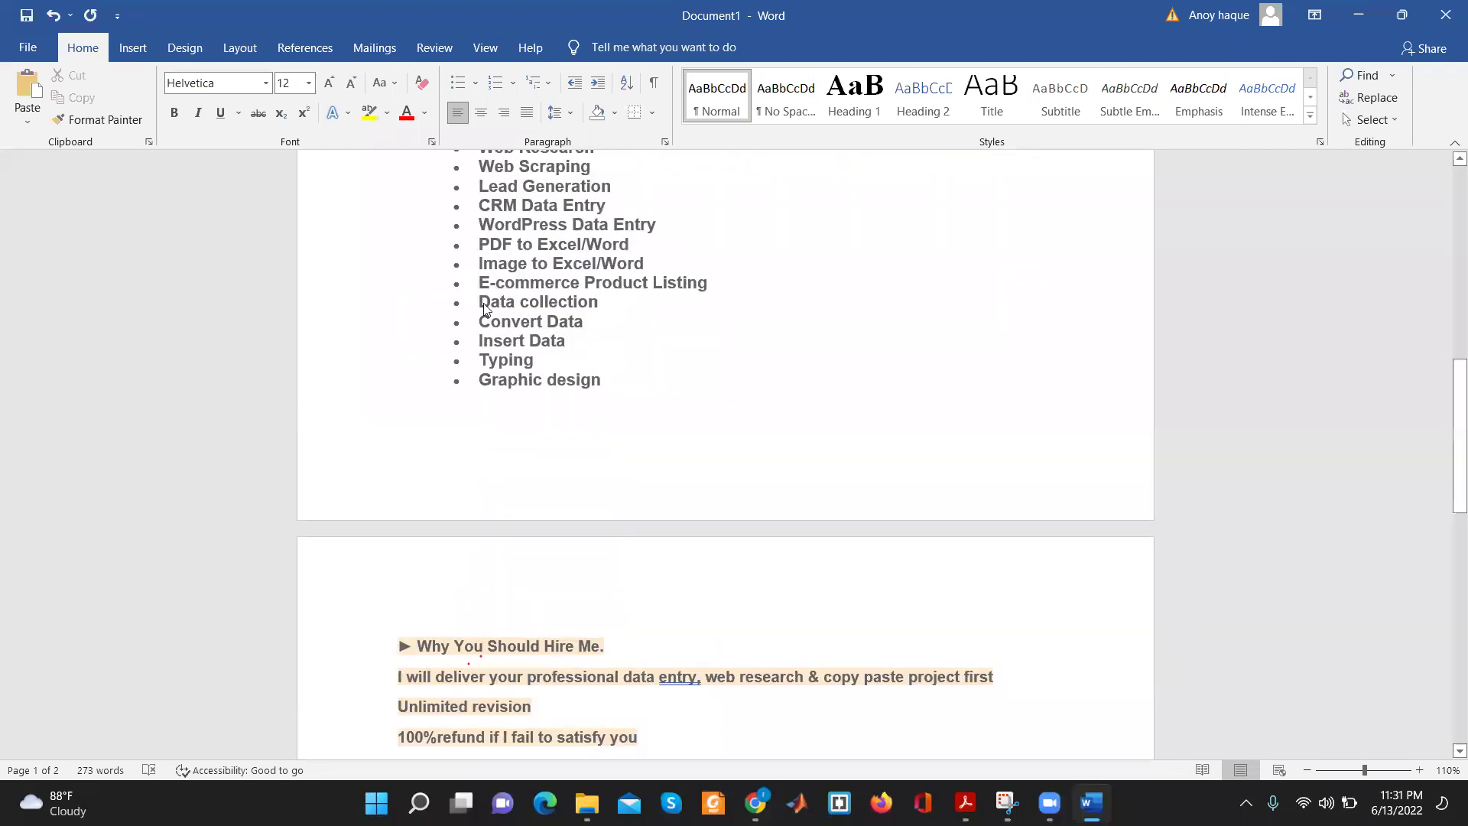
{"action": "scroll", "coordinate": [483, 308], "scroll_direction": "down", "scroll_amount": 4}
{"action": "mouse_move", "coordinate": [454, 657]}
{"action": "left_mouse_down"}
{"action": "mouse_move", "coordinate": [425, 319]}
{"action": "mouse_move", "coordinate": [397, 285]}
{"action": "left_mouse_up"}
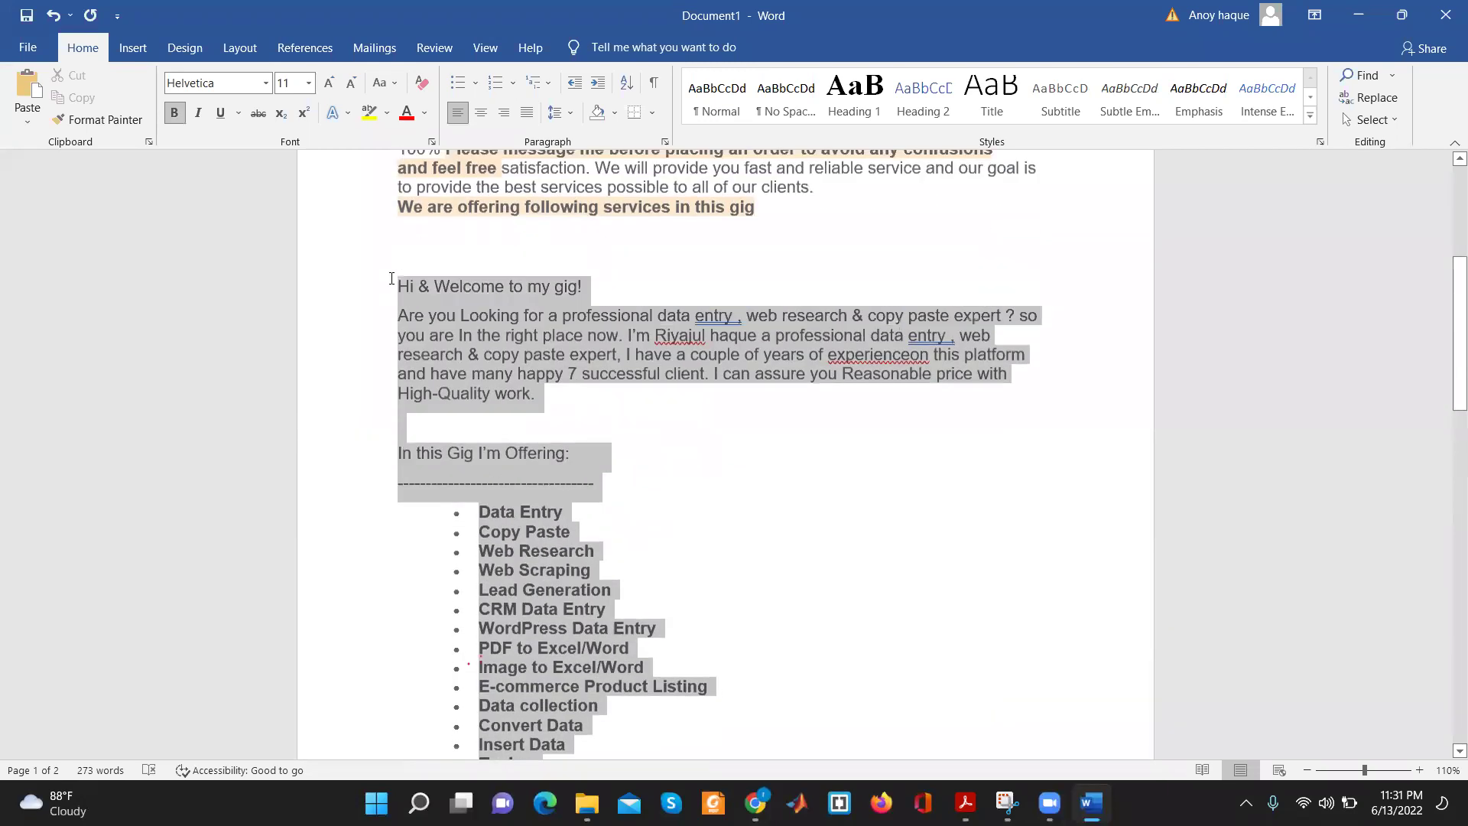
{"action": "left_click", "coordinate": [603, 452]}
Select the Tag and Title lines and the Hi & Welcome paragraph to check them, then deselect
{"action": "scroll", "coordinate": [563, 369], "scroll_direction": "up", "scroll_amount": 2}
{"action": "scroll", "coordinate": [563, 368], "scroll_direction": "up", "scroll_amount": 2}
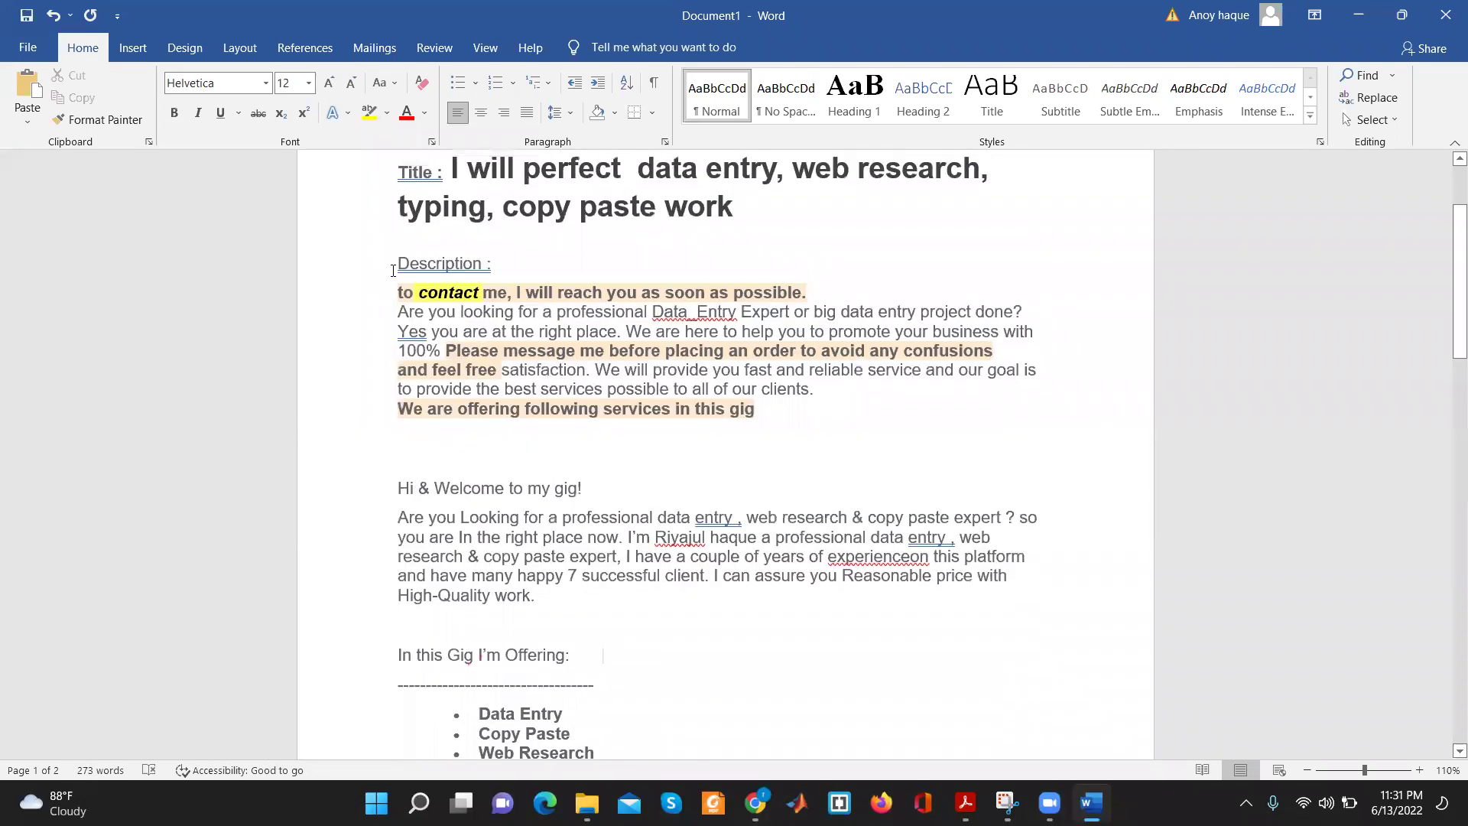
{"action": "scroll", "coordinate": [685, 253], "scroll_direction": "up", "scroll_amount": 2}
{"action": "triple_click", "coordinate": [598, 328]}
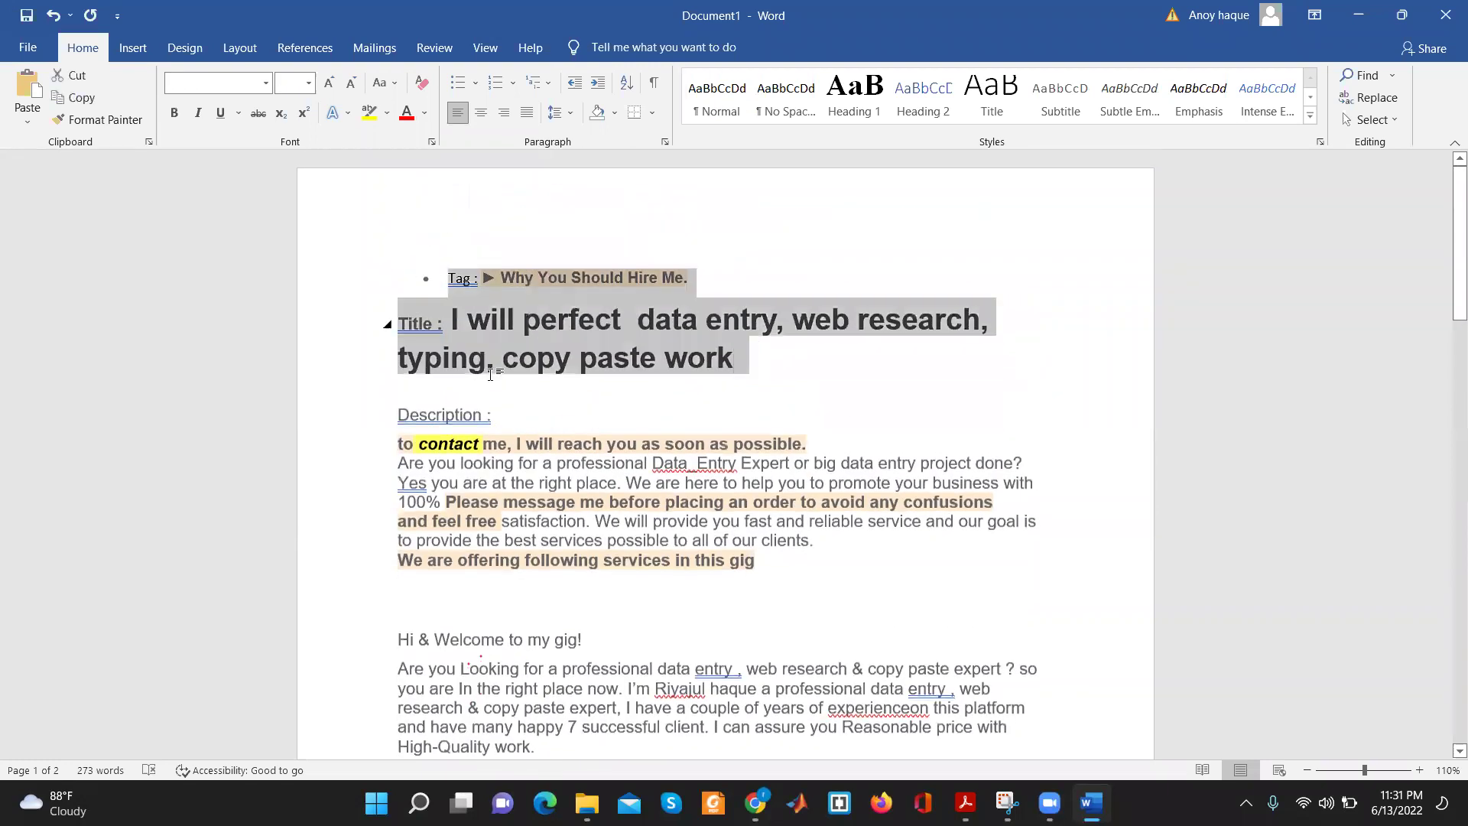
{"action": "scroll", "coordinate": [430, 321], "scroll_direction": "down", "scroll_amount": 1}
{"action": "scroll", "coordinate": [431, 321], "scroll_direction": "down", "scroll_amount": 4}
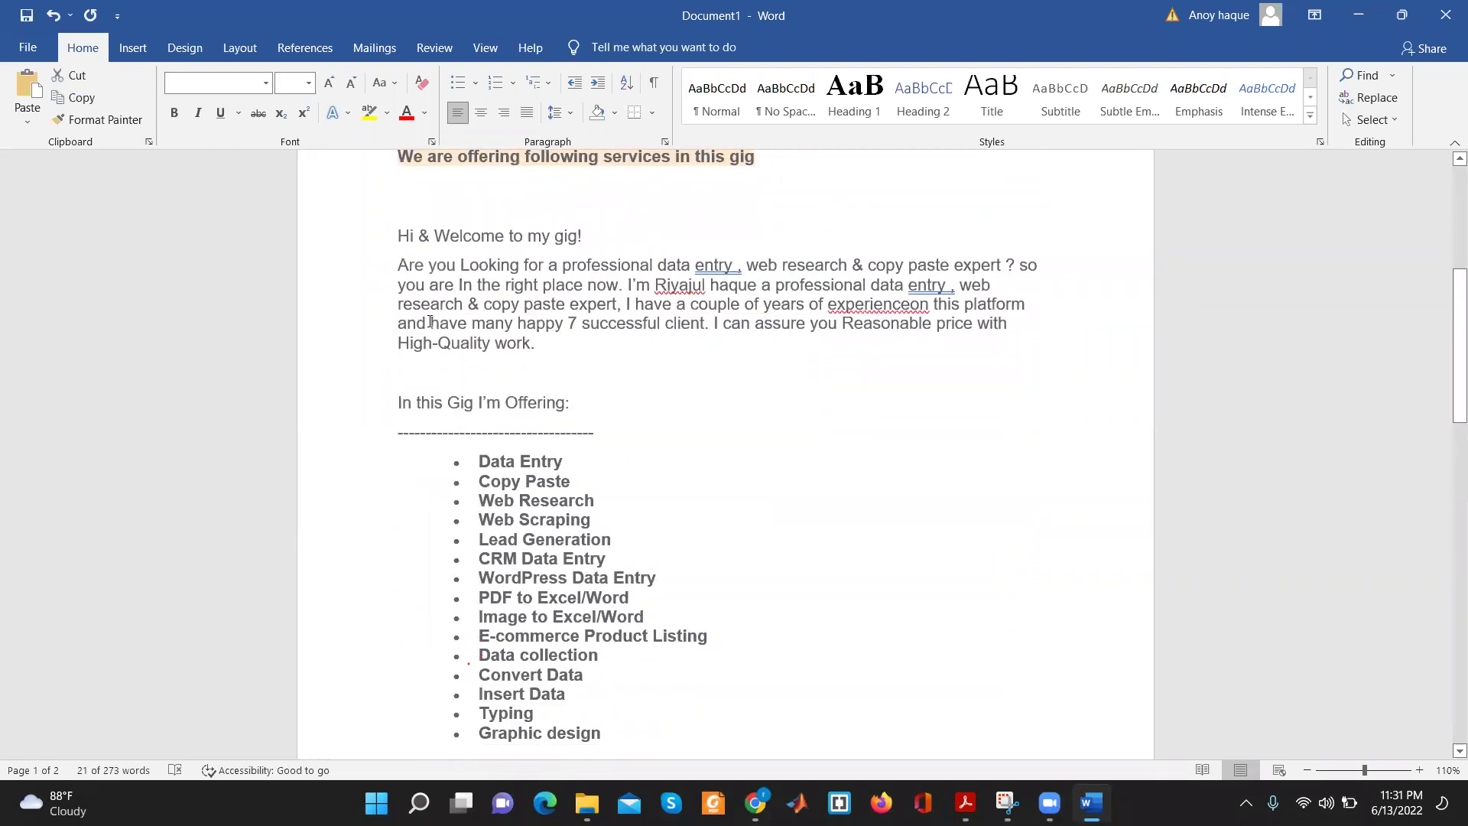
{"action": "left_click_drag", "start_coordinate": [579, 356], "coordinate": [399, 236]}
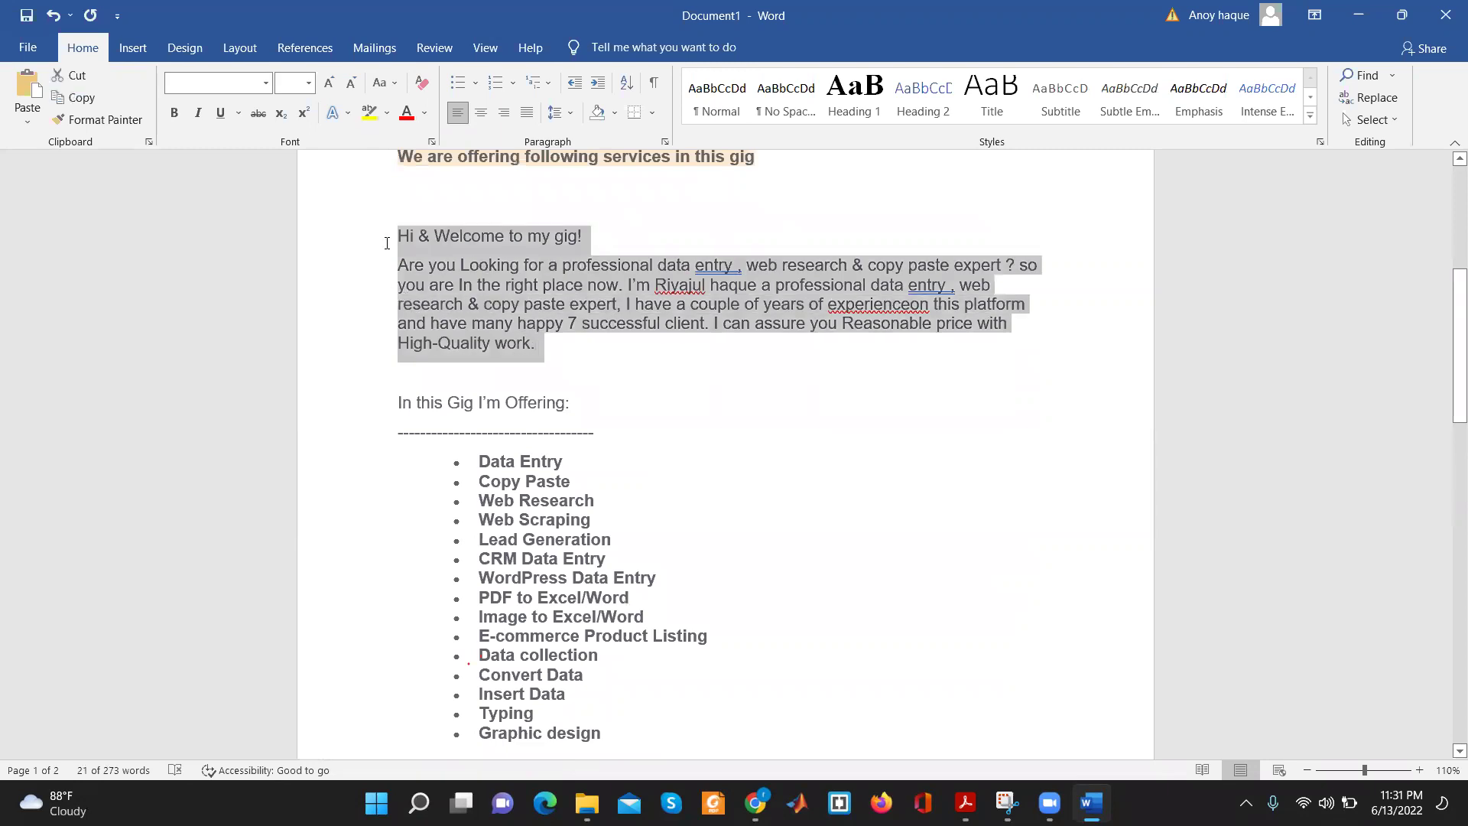
{"action": "left_click", "coordinate": [568, 323]}
{"action": "left_click_drag", "start_coordinate": [545, 354], "coordinate": [388, 243]}
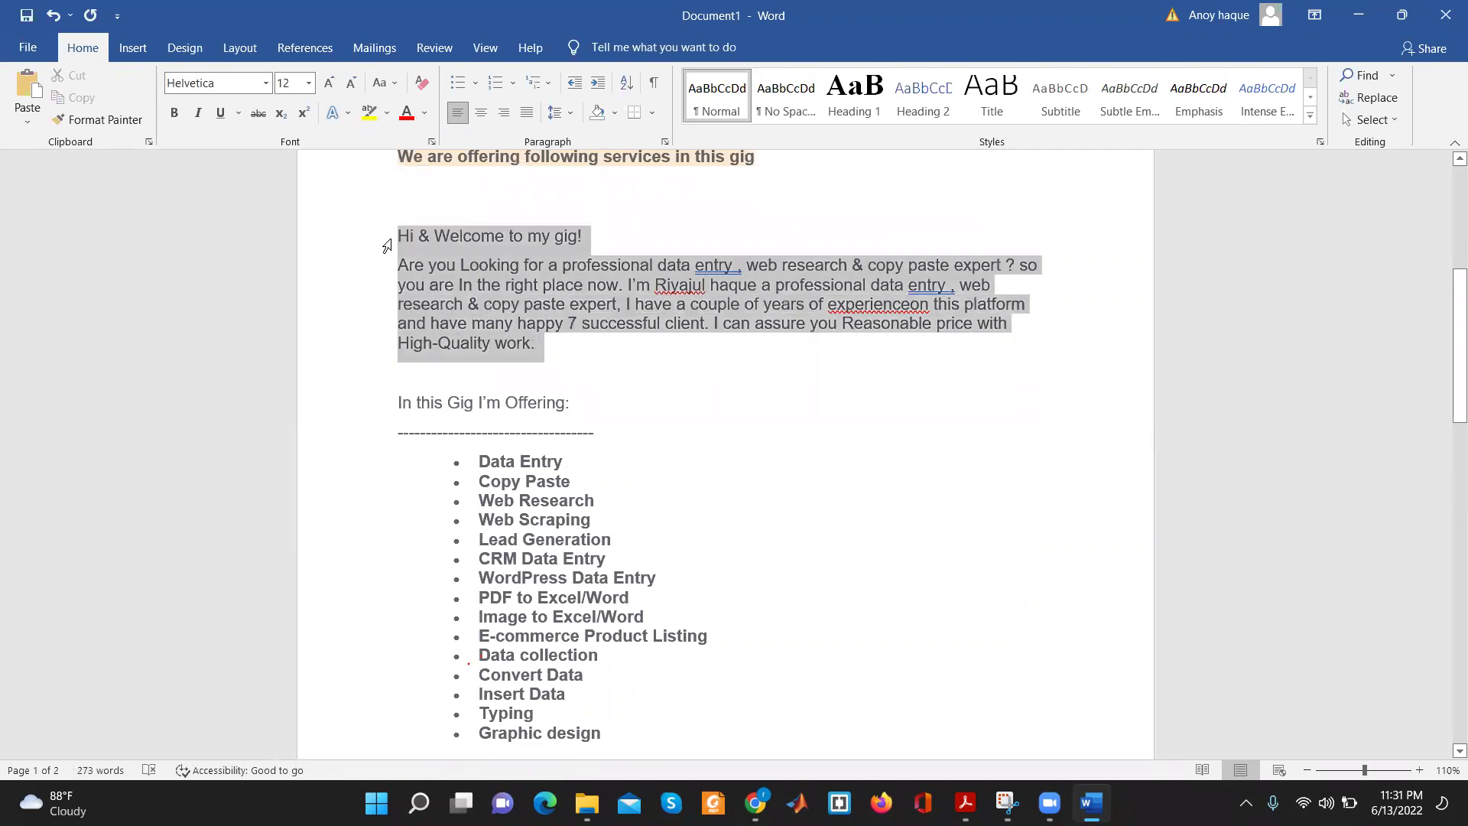
{"action": "left_click", "coordinate": [545, 365]}
Select the 'Why You Should Hire Me.' tag and the two-line gig title to review them
{"action": "scroll", "coordinate": [544, 366], "scroll_direction": "up", "scroll_amount": 3}
{"action": "scroll", "coordinate": [499, 280], "scroll_direction": "up", "scroll_amount": 2}
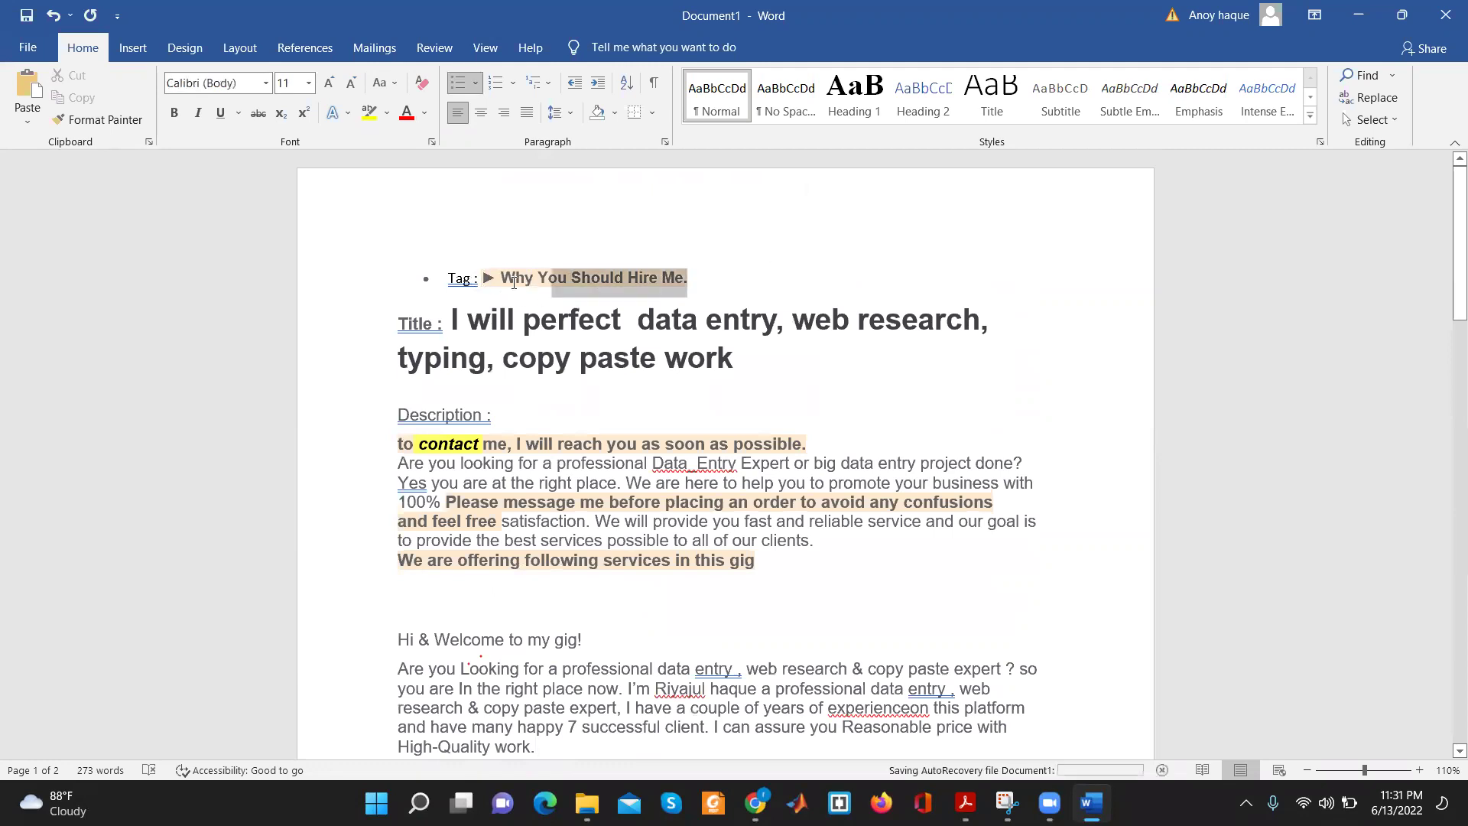
{"action": "left_click_drag", "start_coordinate": [797, 271], "coordinate": [501, 277]}
{"action": "left_click_drag", "start_coordinate": [841, 357], "coordinate": [453, 320]}
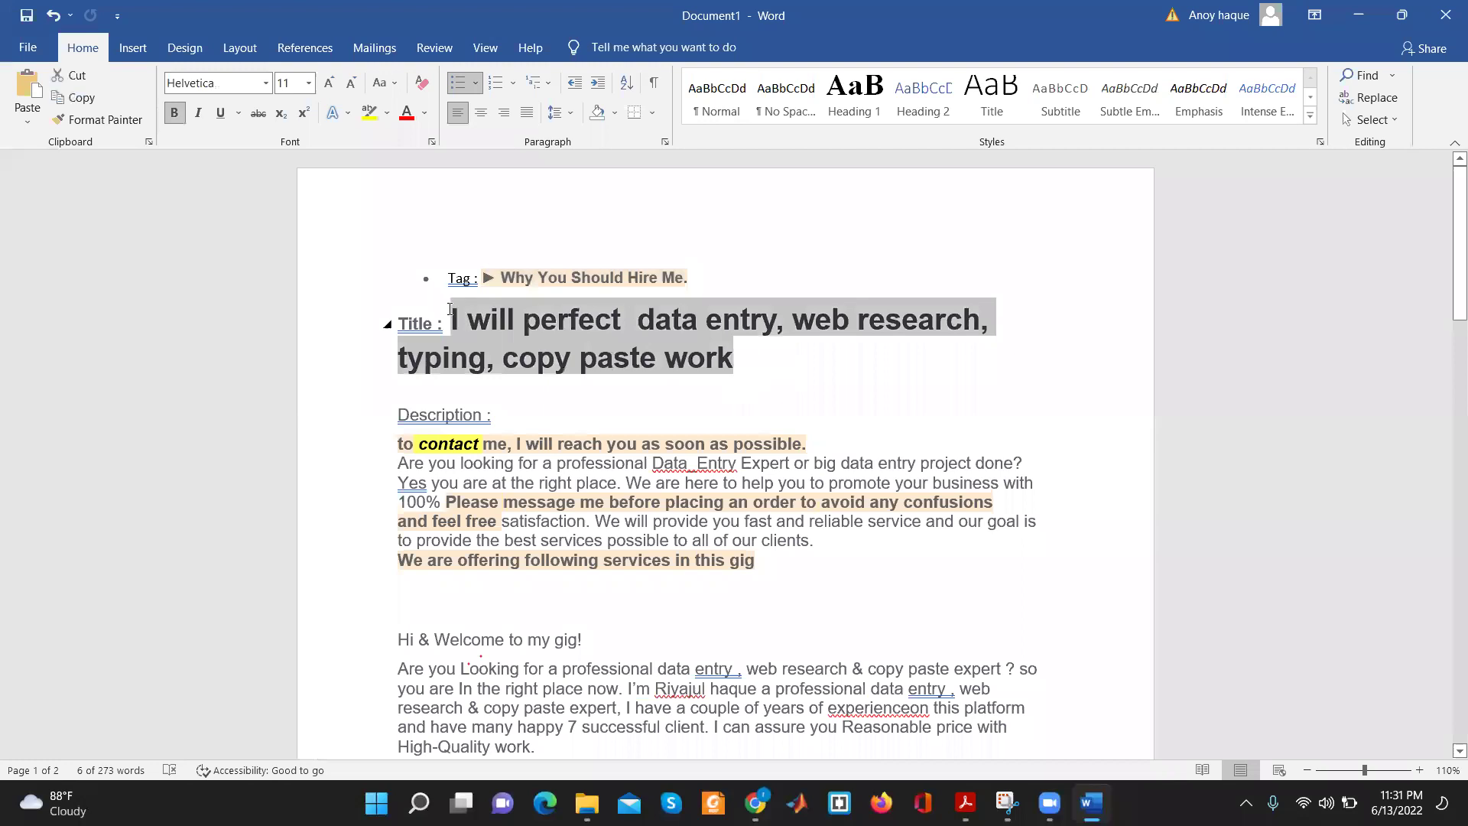
{"action": "scroll", "coordinate": [437, 390], "scroll_direction": "down", "scroll_amount": 3}
{"action": "mouse_move", "coordinate": [437, 390]}
{"action": "left_mouse_down"}
{"action": "mouse_move", "coordinate": [511, 517]}
{"action": "mouse_move", "coordinate": [491, 633]}
{"action": "left_mouse_up"}
{"action": "scroll", "coordinate": [510, 516], "scroll_direction": "down", "scroll_amount": 3}
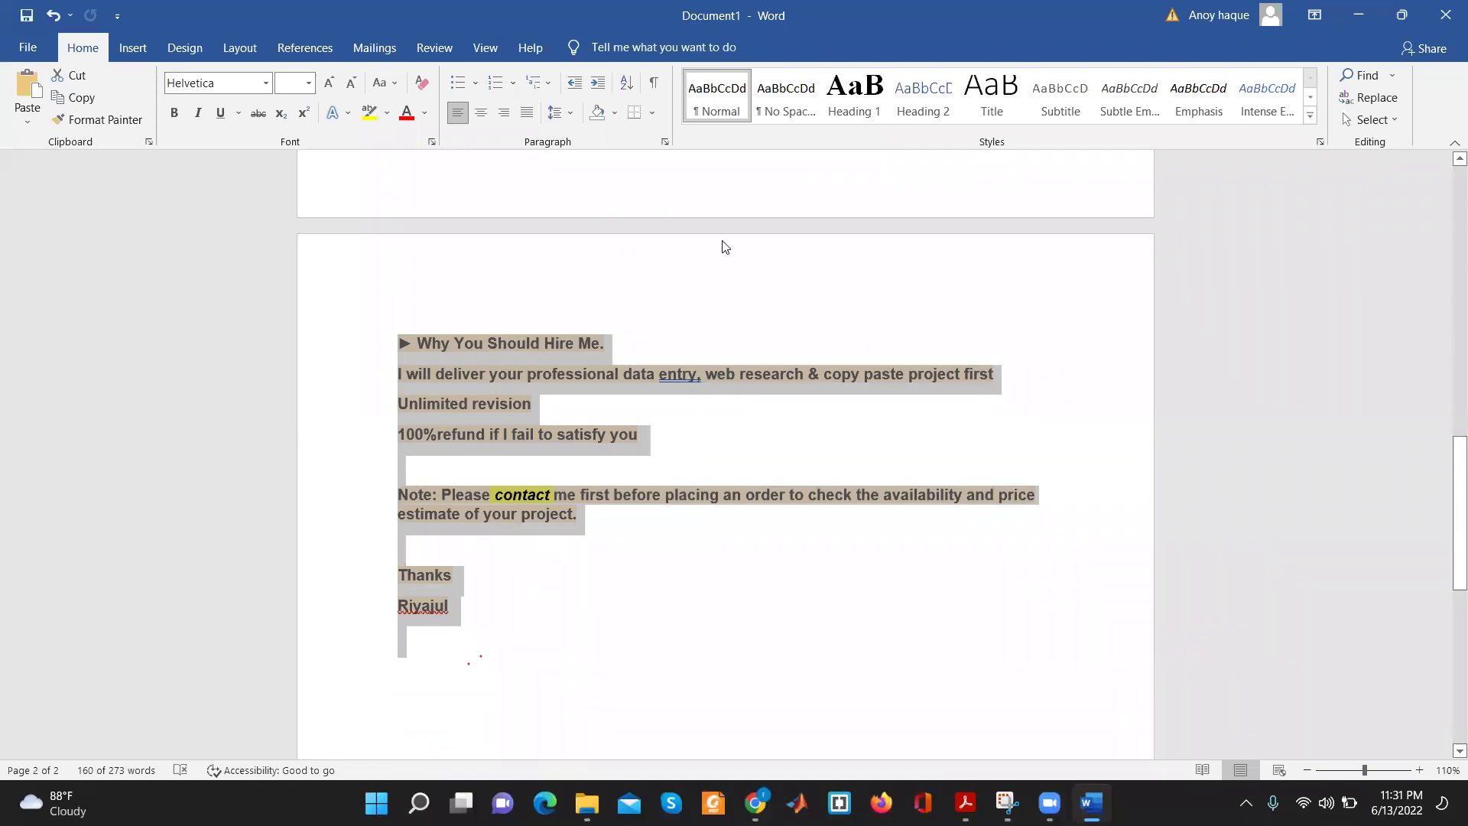
{"action": "scroll", "coordinate": [725, 246], "scroll_direction": "up", "scroll_amount": 3}
{"action": "scroll", "coordinate": [721, 245], "scroll_direction": "up", "scroll_amount": 3}
{"action": "scroll", "coordinate": [697, 271], "scroll_direction": "up", "scroll_amount": 1}
{"action": "scroll", "coordinate": [723, 356], "scroll_direction": "up", "scroll_amount": 2}
{"action": "scroll", "coordinate": [725, 353], "scroll_direction": "up", "scroll_amount": 3}
{"action": "scroll", "coordinate": [725, 351], "scroll_direction": "up", "scroll_amount": 2}
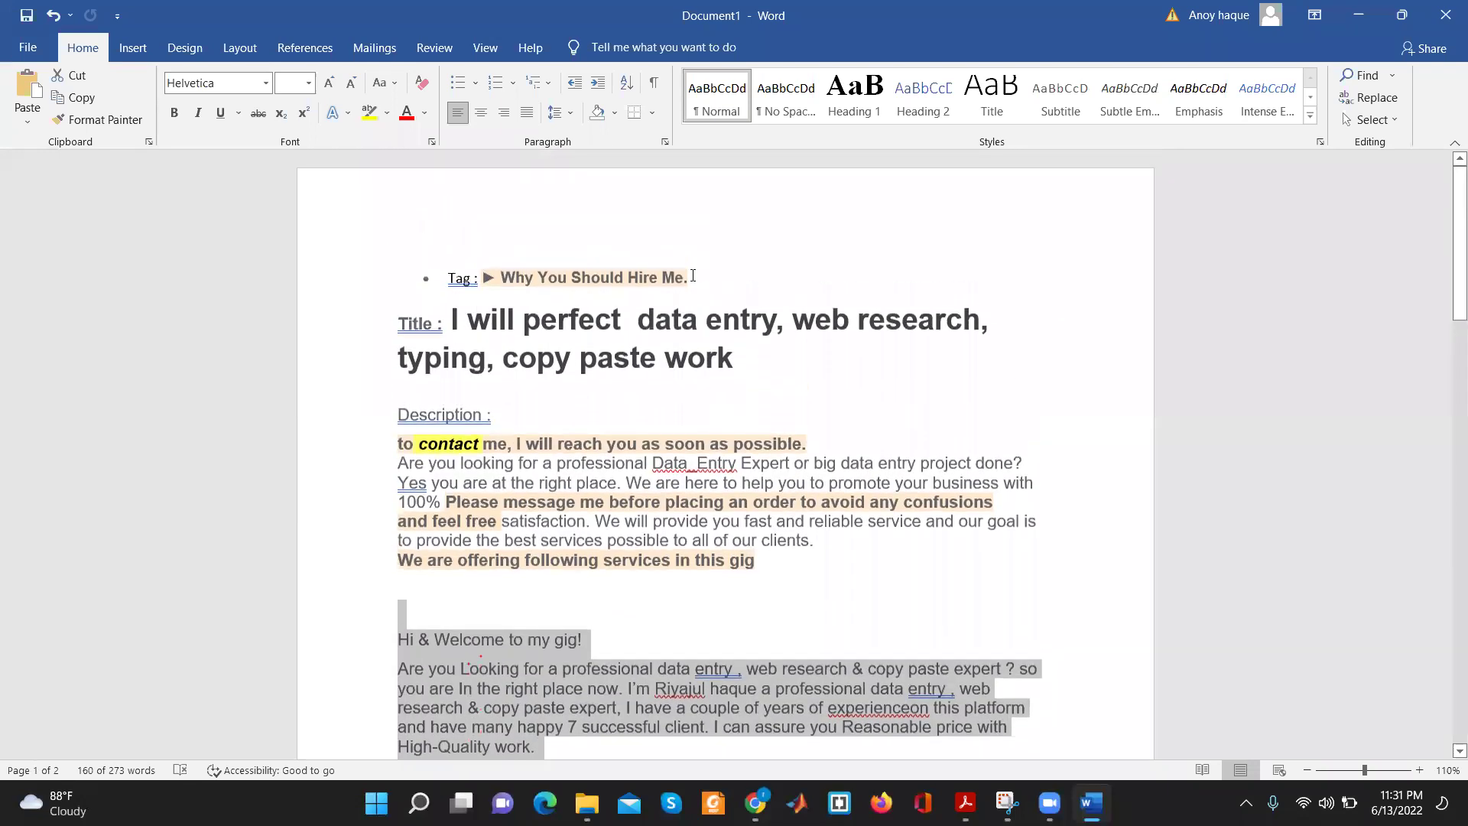
{"action": "left_click_drag", "start_coordinate": [742, 361], "coordinate": [450, 321]}
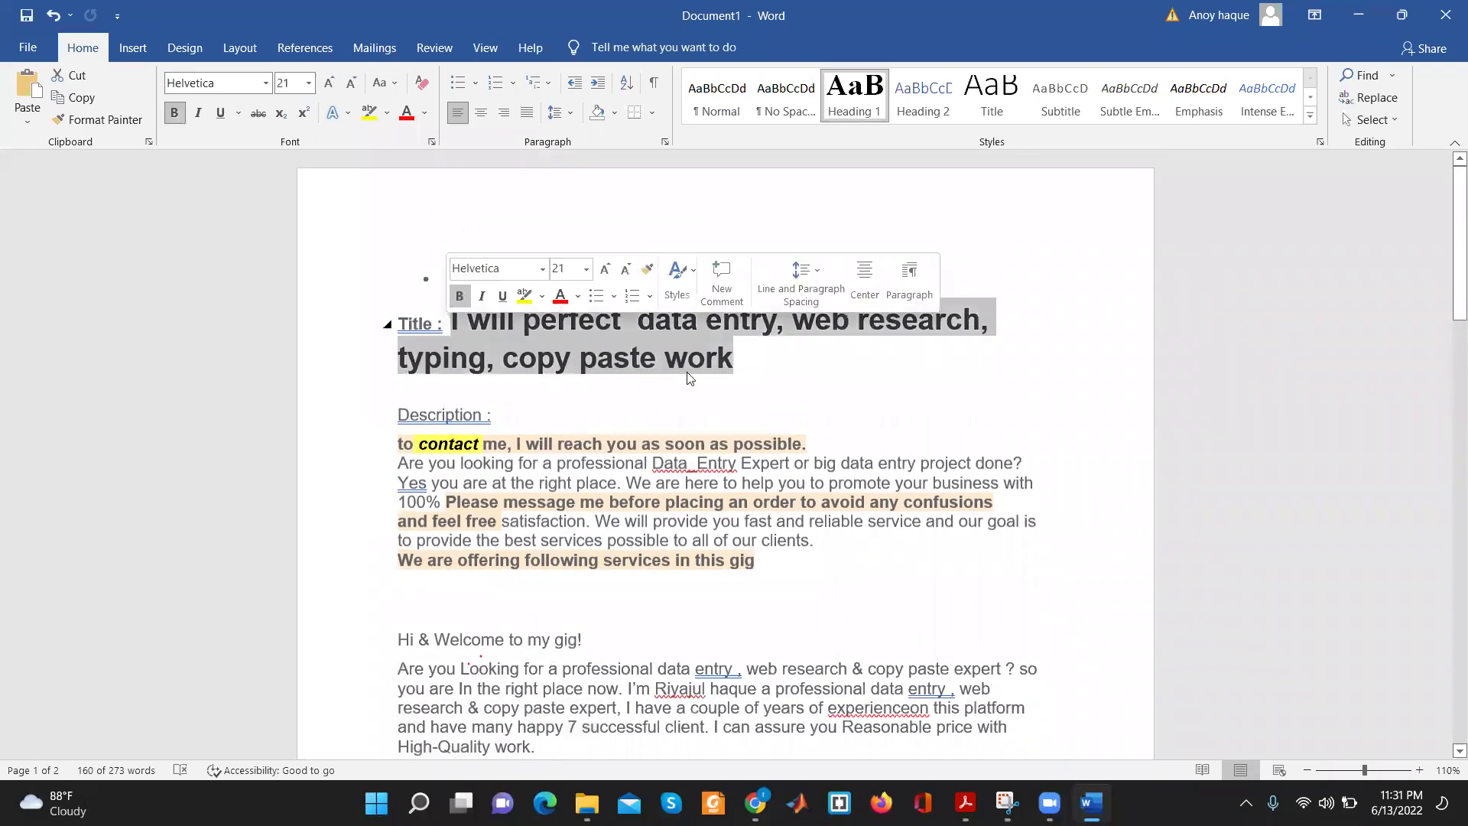
{"action": "left_click", "coordinate": [625, 383]}
{"action": "scroll", "coordinate": [464, 287], "scroll_direction": "down", "scroll_amount": 3}
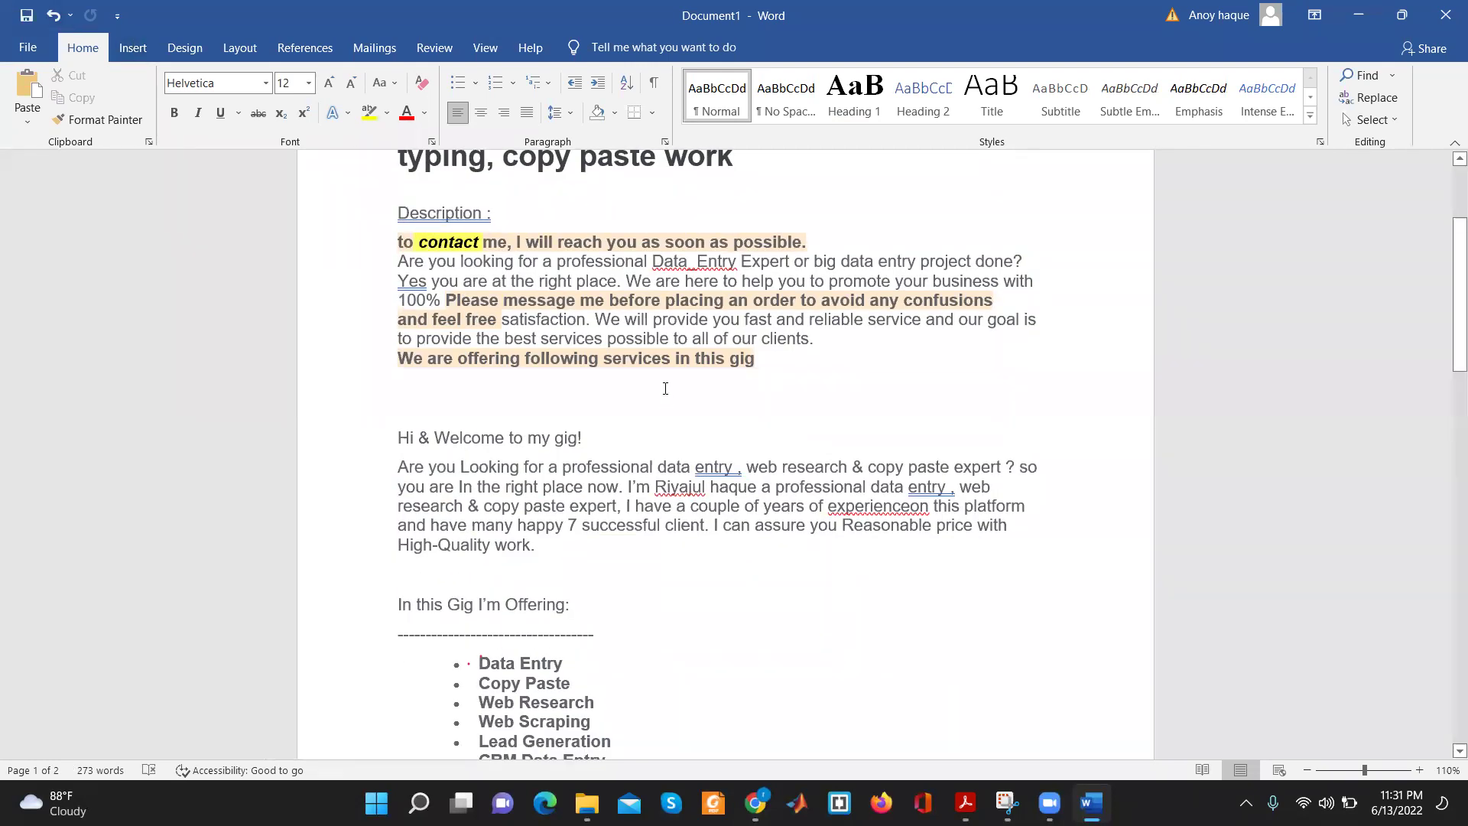
{"action": "scroll", "coordinate": [665, 389], "scroll_direction": "down", "scroll_amount": 3}
{"action": "scroll", "coordinate": [665, 389], "scroll_direction": "down", "scroll_amount": 3}
{"action": "scroll", "coordinate": [665, 388], "scroll_direction": "down", "scroll_amount": 3}
{"action": "scroll", "coordinate": [665, 388], "scroll_direction": "down", "scroll_amount": 3}
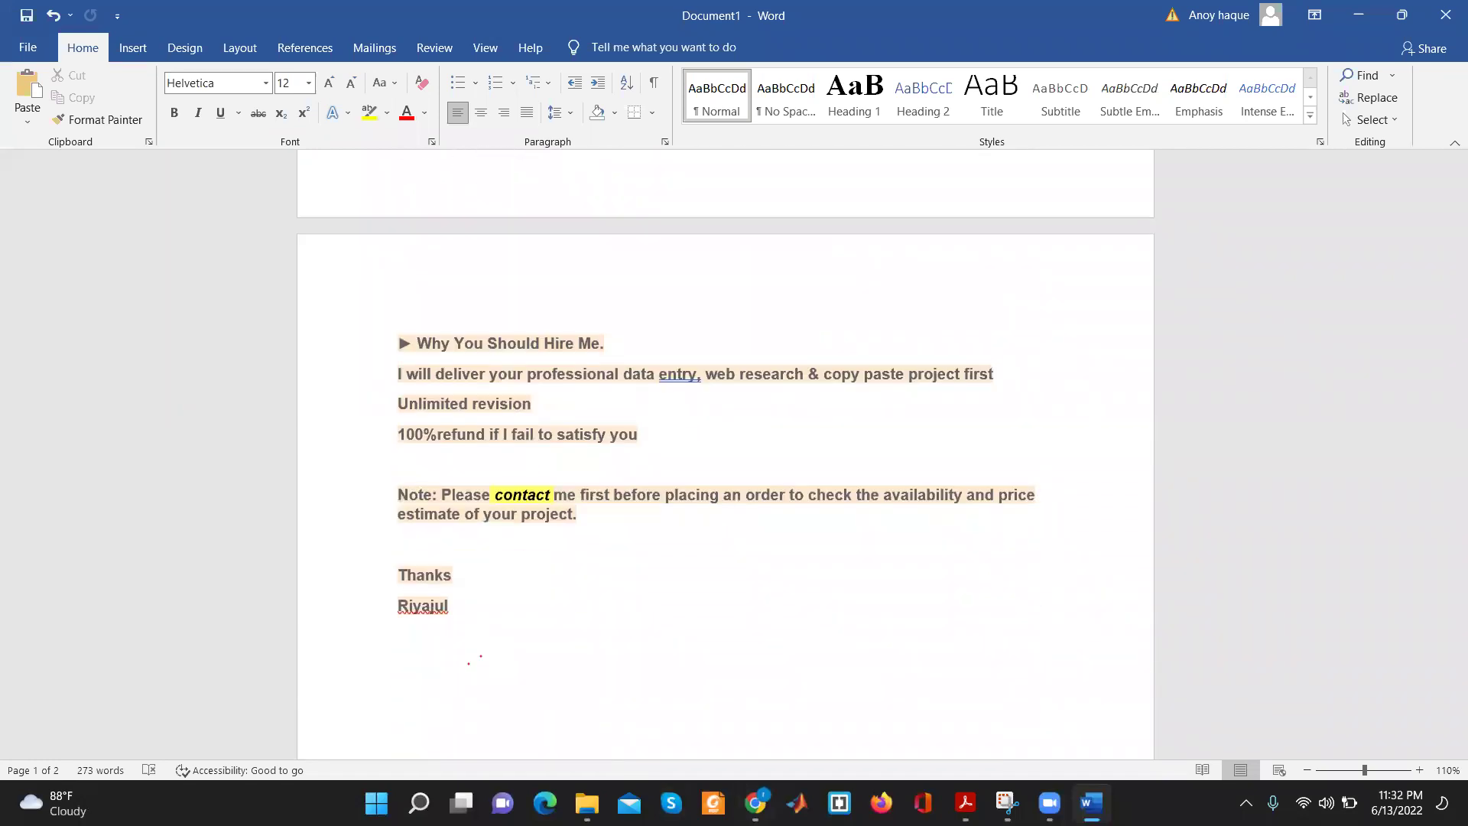